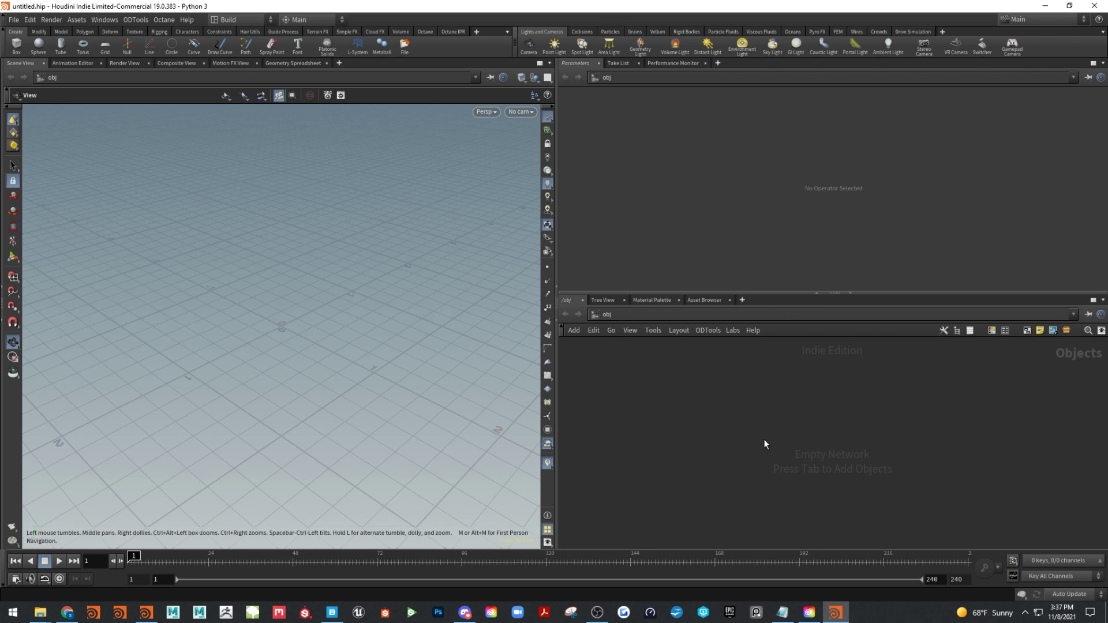
Add a Geometry object to the scene network and rename it rbd_debris
{"action": "key", "text": "Tab"}
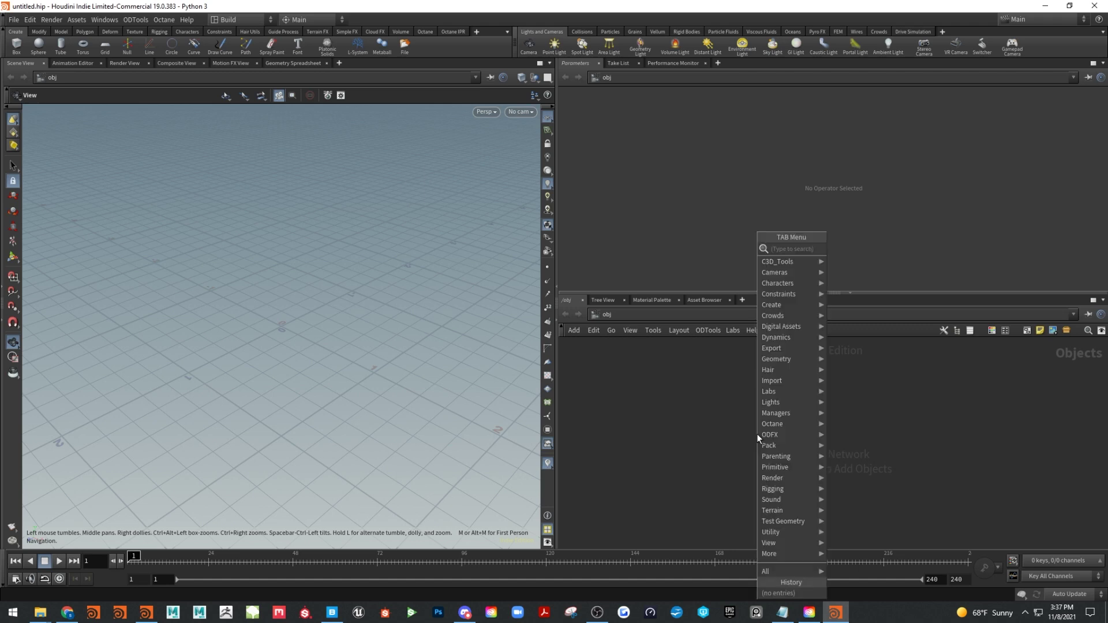
{"action": "type", "text": "geo"}
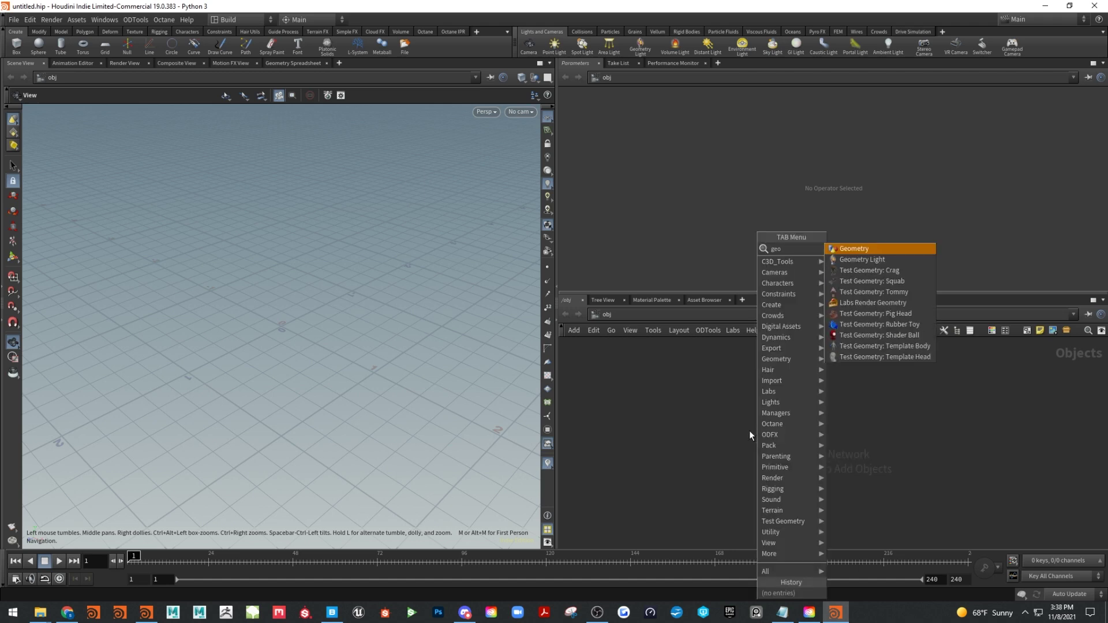
{"action": "left_click", "coordinate": [857, 248]}
{"action": "left_click", "coordinate": [814, 427]}
{"action": "double_click", "coordinate": [842, 428]}
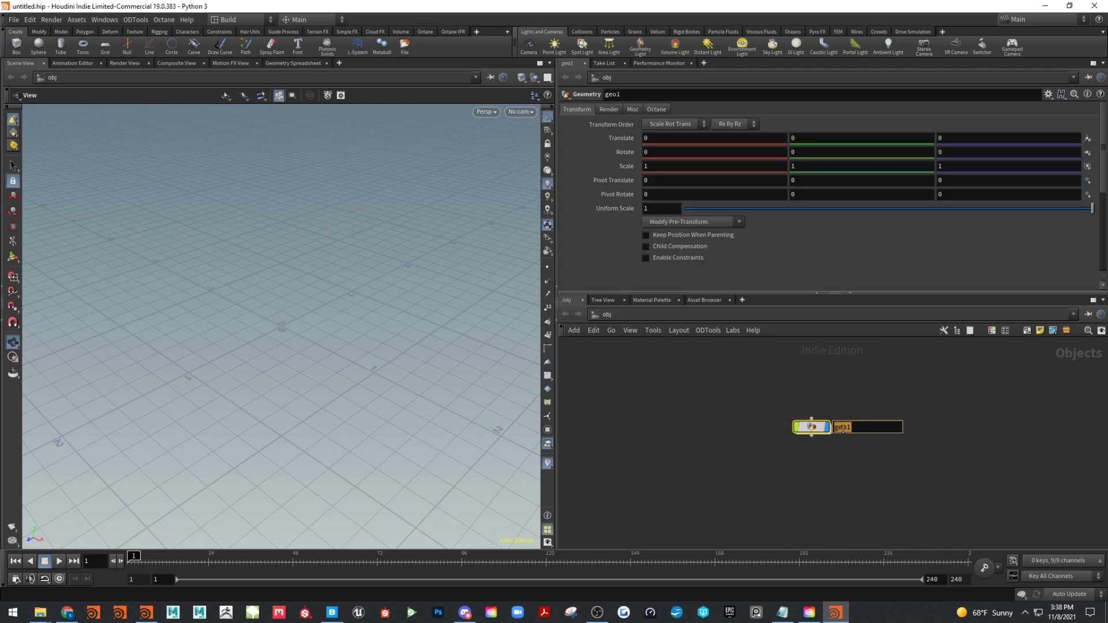
{"action": "type", "text": "rbd_debris"}
{"action": "key", "text": "Return"}
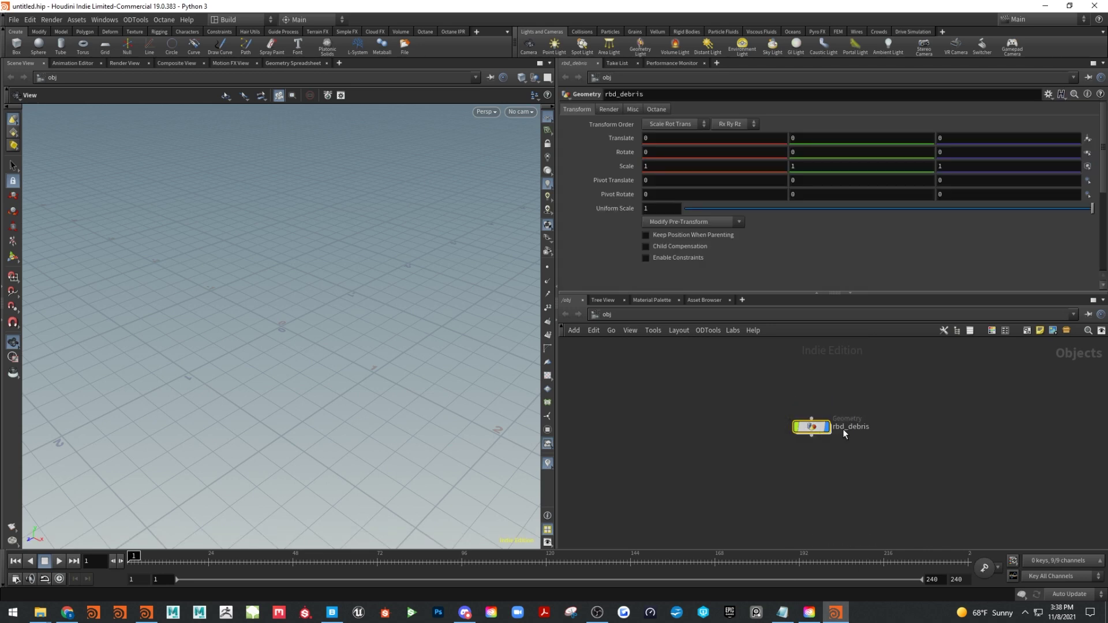
Go inside the rbd_debris object and add a Box node to its empty network
{"action": "double_click", "coordinate": [815, 432]}
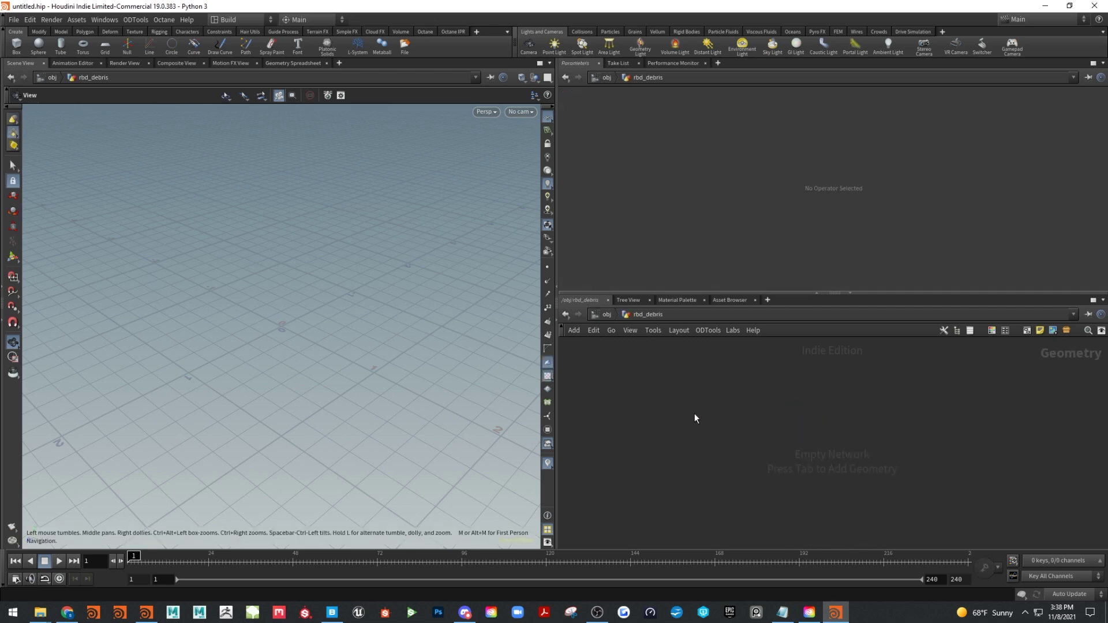
{"action": "key", "text": "Tab"}
{"action": "type", "text": "box"}
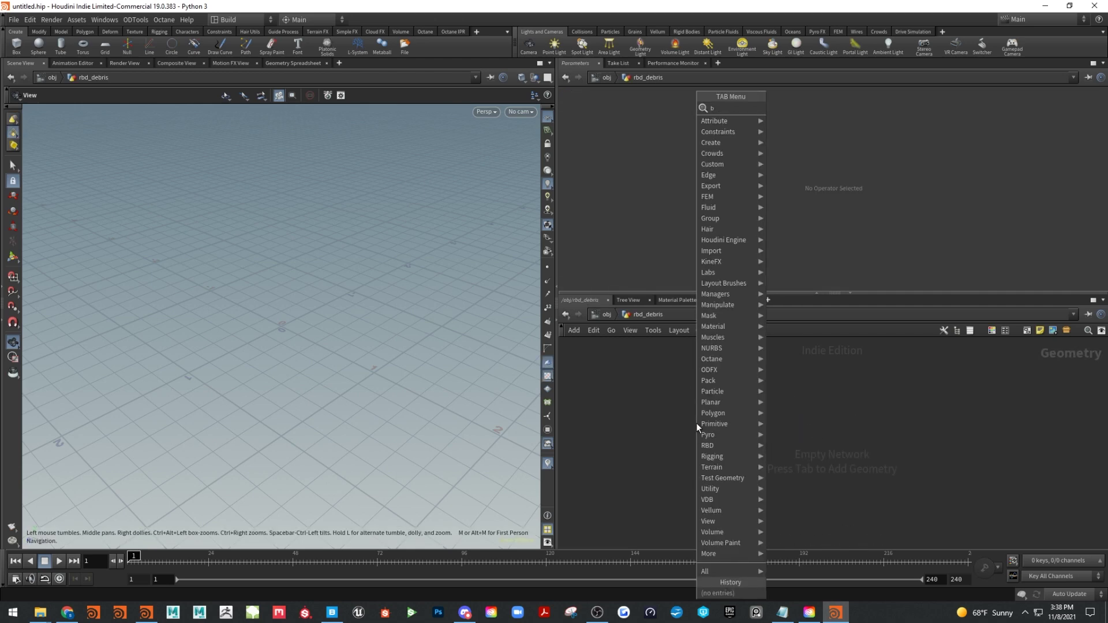
{"action": "left_click", "coordinate": [817, 111]}
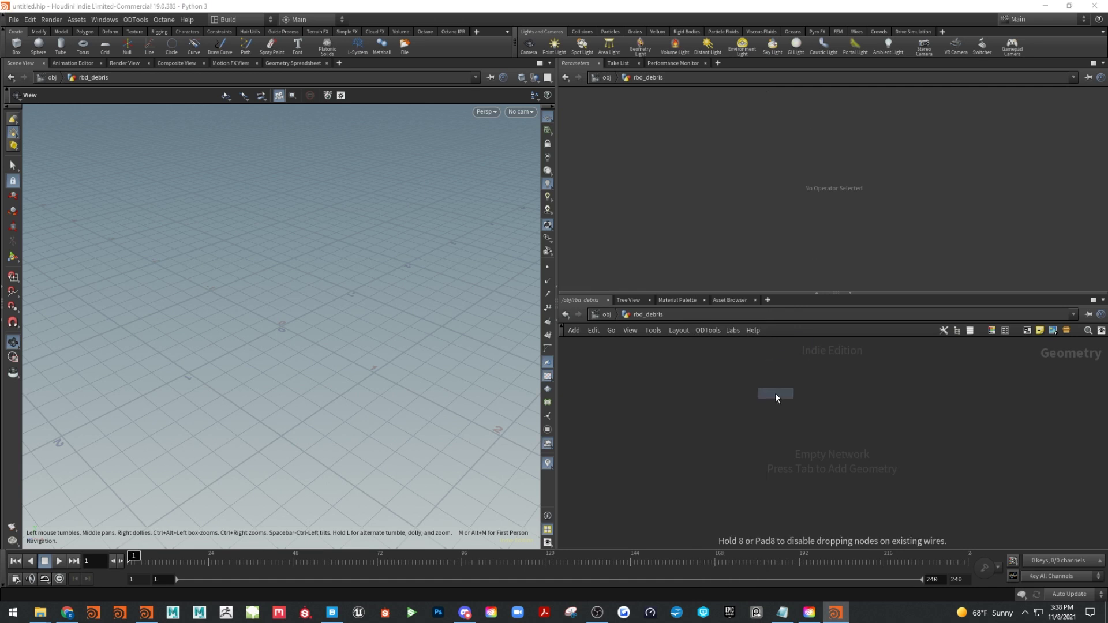
{"action": "left_click", "coordinate": [774, 392]}
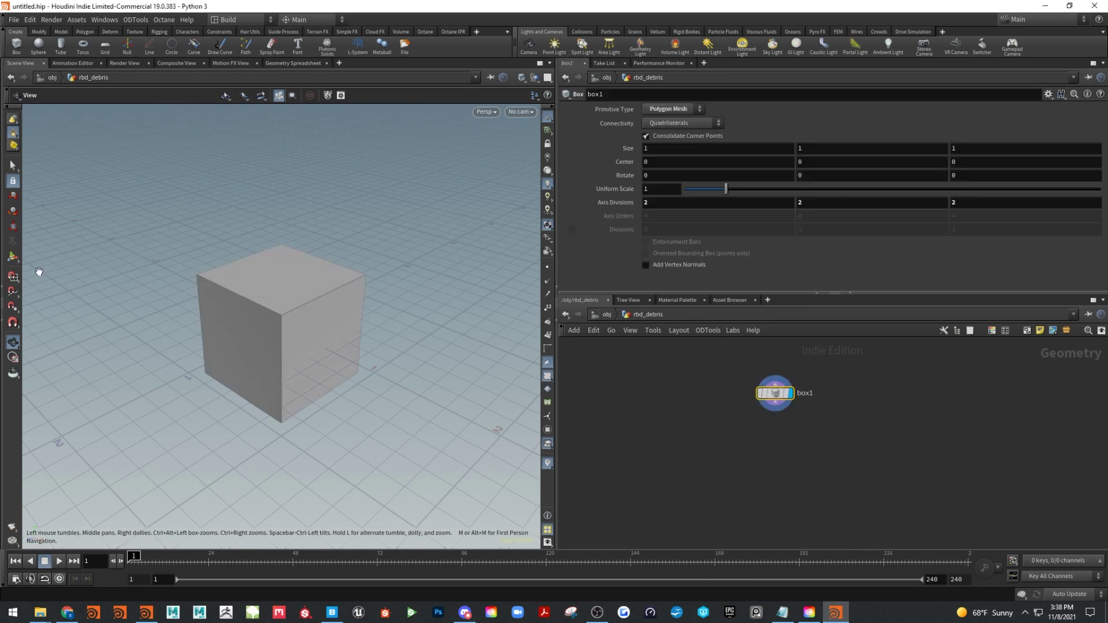
Stretch the box upward with its viewport handles into a tall pillar about 3.83 units high
{"action": "left_click", "coordinate": [12, 258]}
{"action": "left_click_drag", "start_coordinate": [280, 291], "coordinate": [302, 89]}
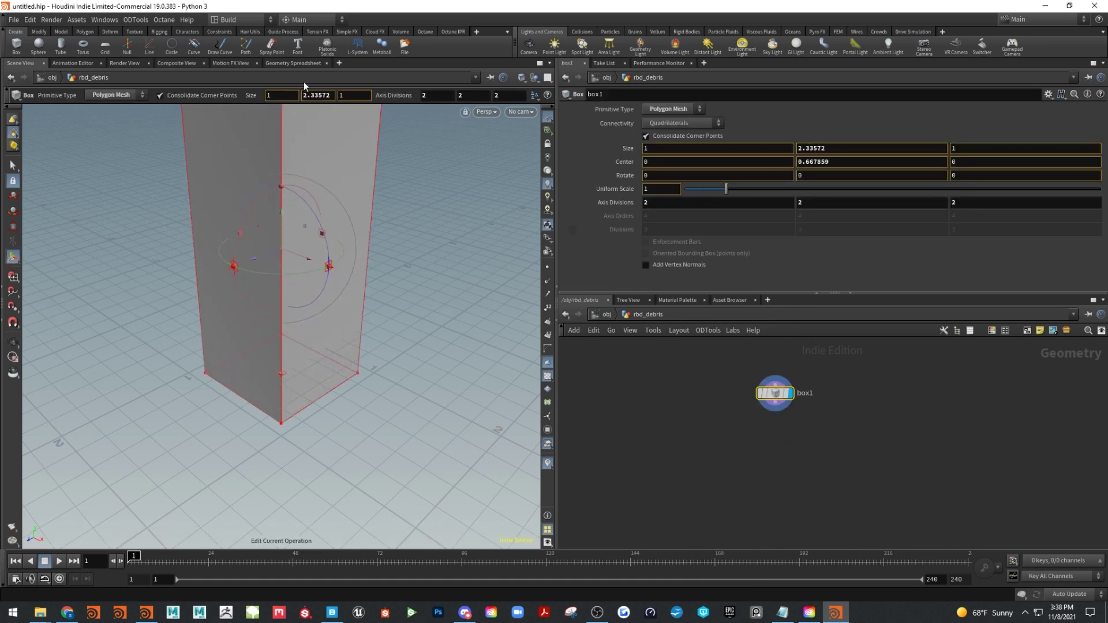
{"action": "key", "text": "Escape"}
{"action": "scroll", "coordinate": [364, 255], "scroll_direction": "down", "scroll_amount": 5}
{"action": "key", "text": "Return"}
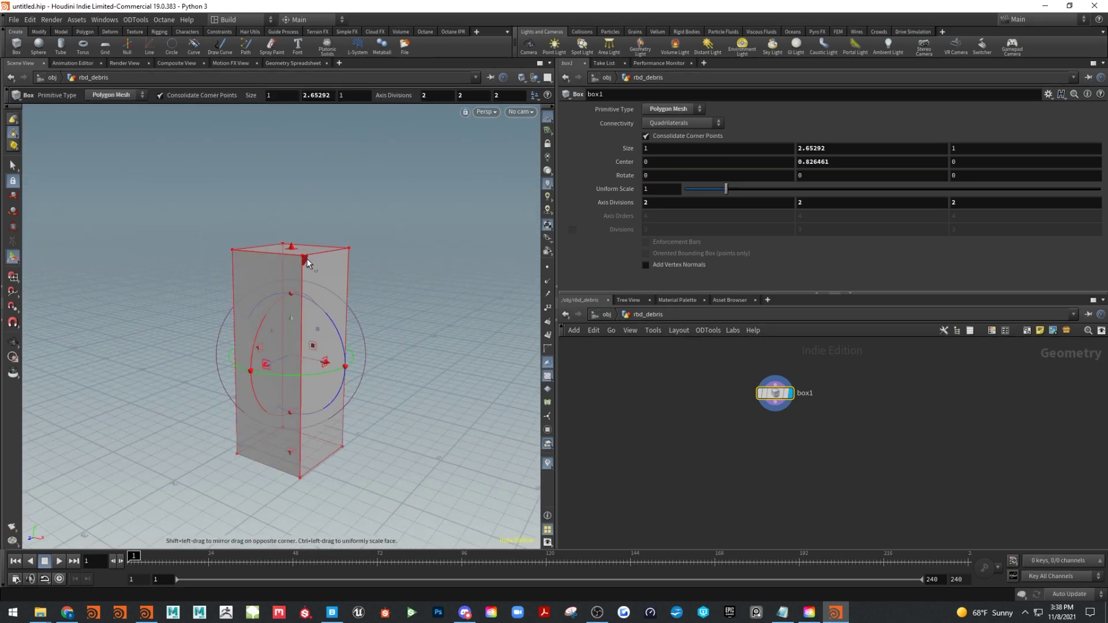
{"action": "left_click_drag", "start_coordinate": [317, 246], "coordinate": [319, 148]}
{"action": "key", "text": "Escape"}
{"action": "left_click_drag", "start_coordinate": [424, 318], "coordinate": [391, 348]}
{"action": "key", "text": "Return"}
Append a Match Size node after the box, display it, and set Justify Y to Min so the pillar sits on the ground
{"action": "left_click_drag", "start_coordinate": [785, 411], "coordinate": [781, 437]}
{"action": "type", "text": "match"}
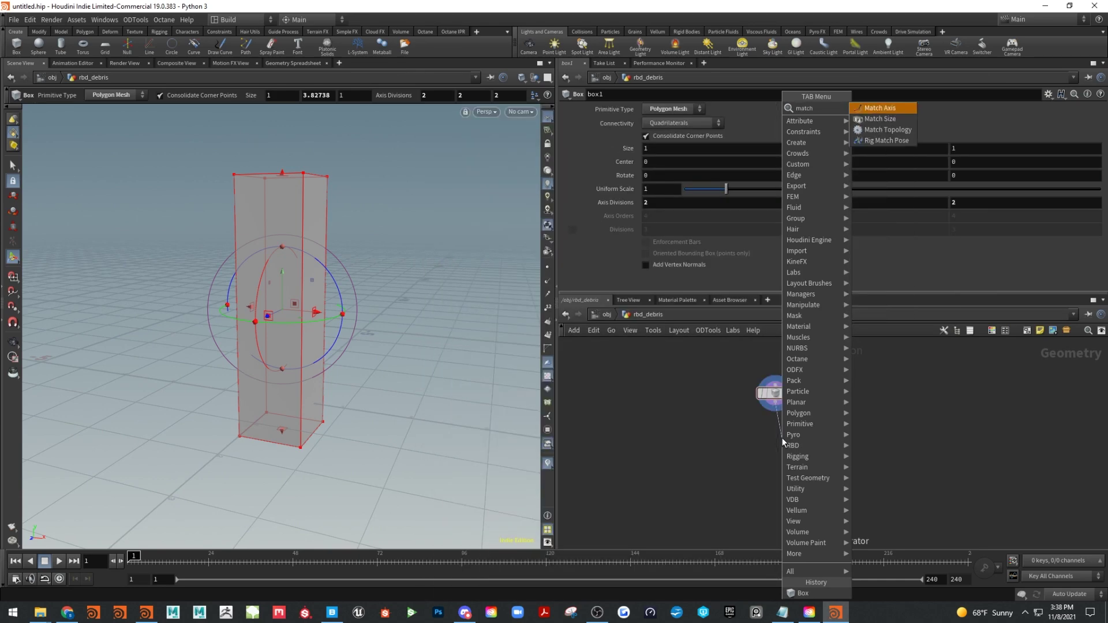
{"action": "left_click", "coordinate": [882, 122]}
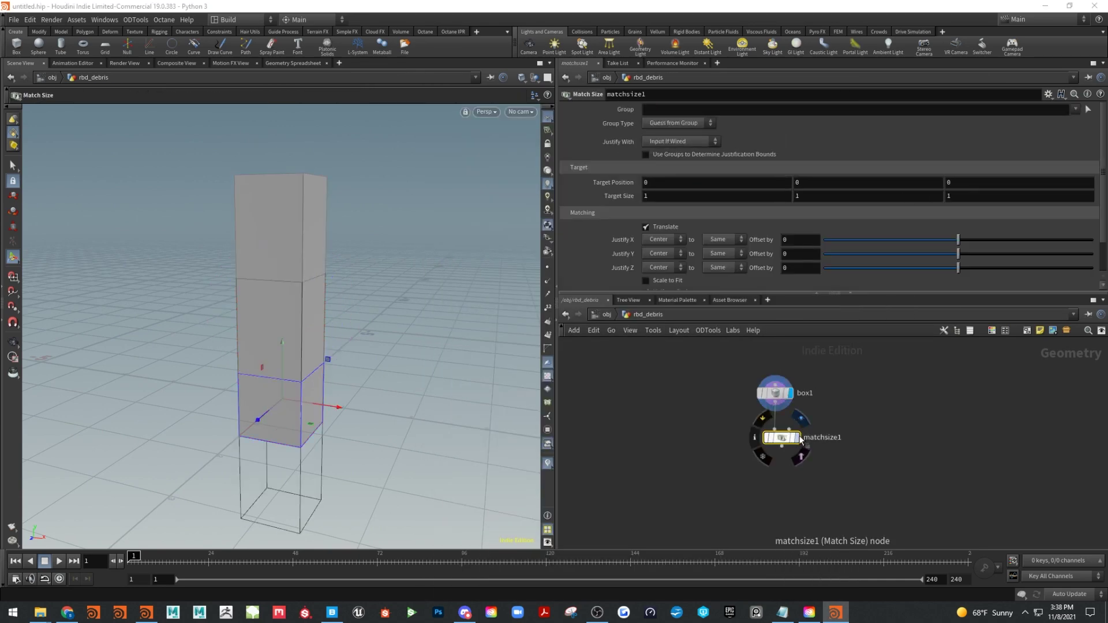
{"action": "left_click", "coordinate": [795, 437]}
{"action": "left_click_drag", "start_coordinate": [781, 438], "coordinate": [775, 434]}
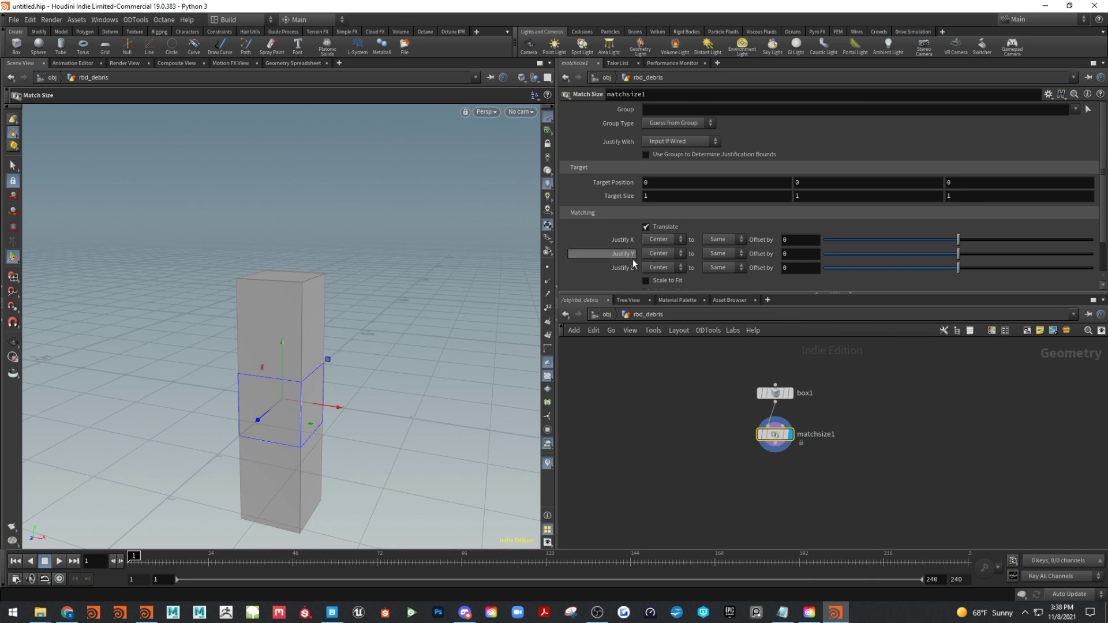
{"action": "left_click", "coordinate": [665, 255]}
{"action": "left_click", "coordinate": [652, 275]}
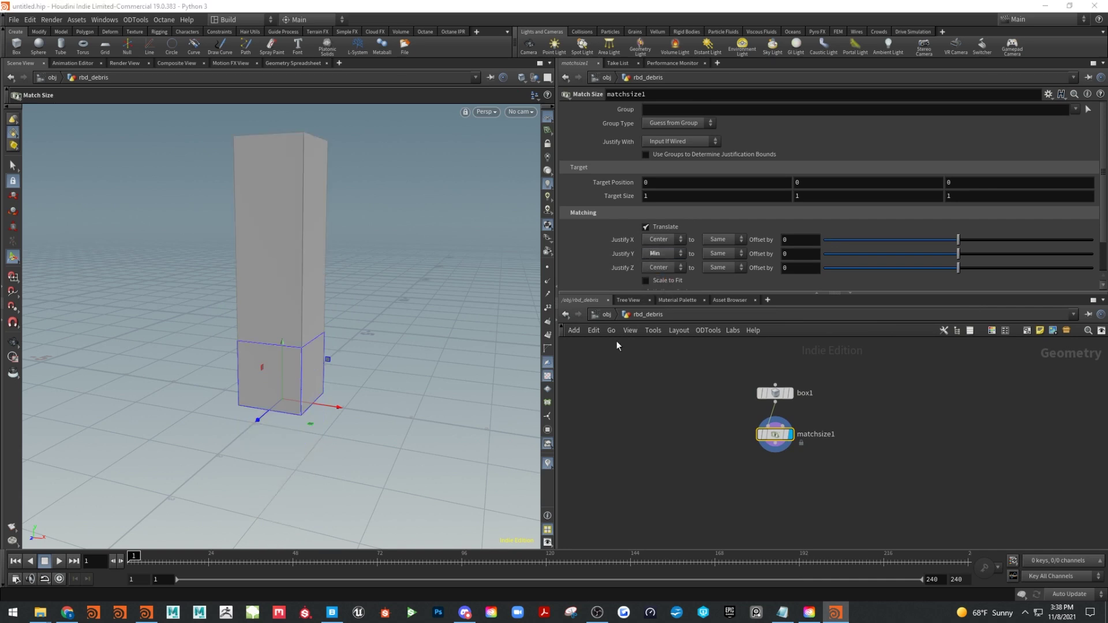
{"action": "key", "text": "Escape"}
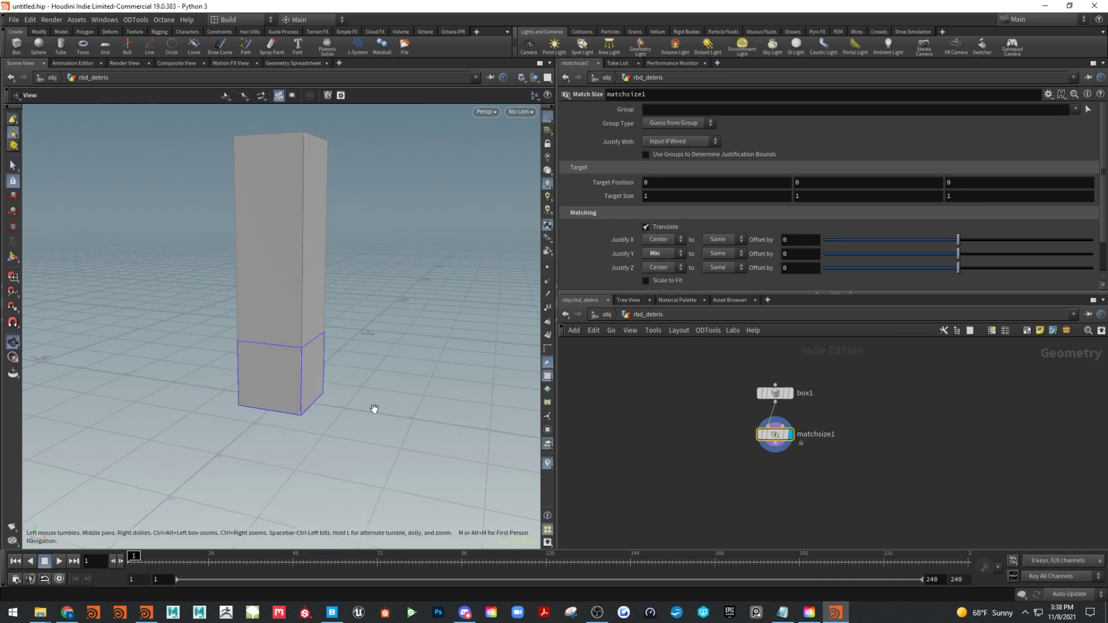
{"action": "mouse_move", "coordinate": [370, 408]}
{"action": "left_mouse_down"}
{"action": "mouse_move", "coordinate": [372, 372]}
{"action": "mouse_move", "coordinate": [353, 388]}
{"action": "mouse_move", "coordinate": [358, 410]}
{"action": "mouse_move", "coordinate": [369, 403]}
{"action": "left_mouse_up"}
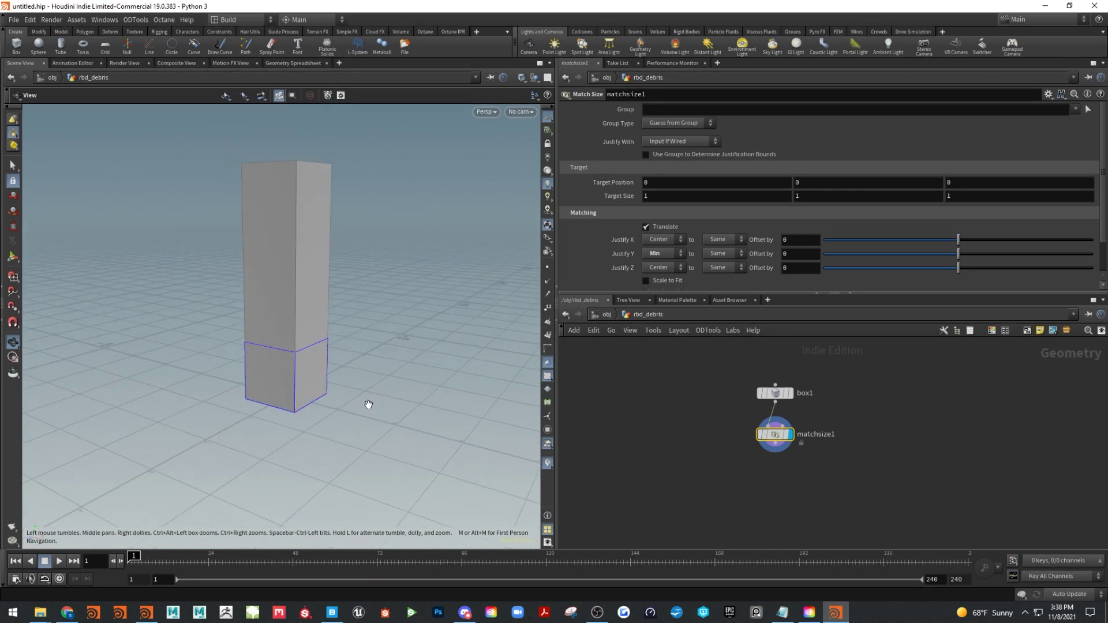
{"action": "key", "text": "s"}
Append a Transform node below the Match Size node and line it up in the chain
{"action": "middle_click_drag", "start_coordinate": [886, 488], "coordinate": [889, 464]}
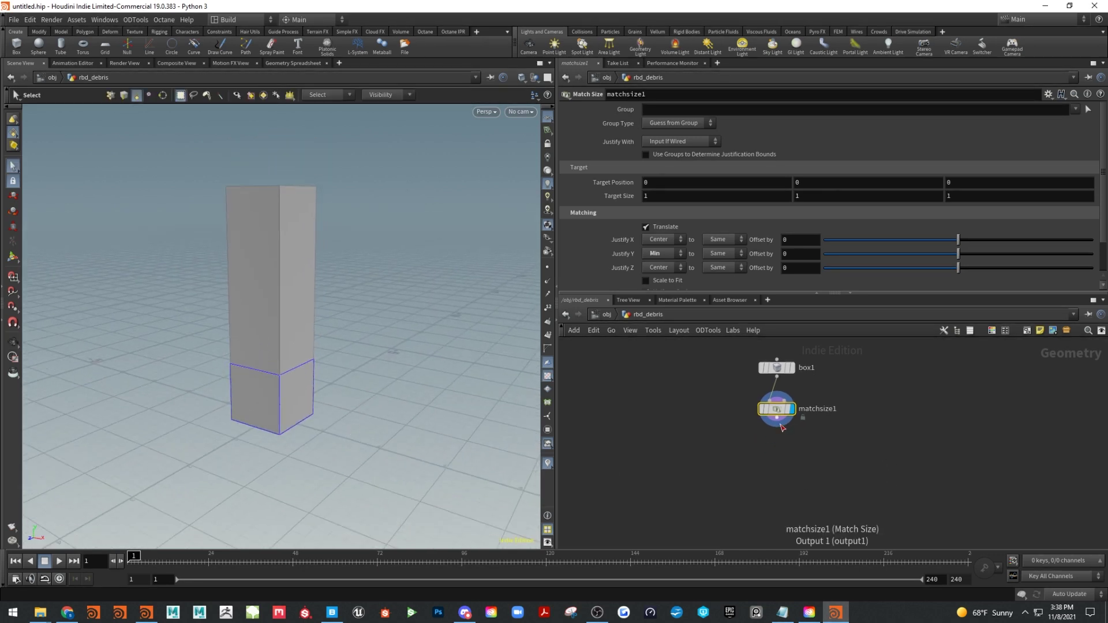
{"action": "left_click_drag", "start_coordinate": [776, 417], "coordinate": [777, 483]}
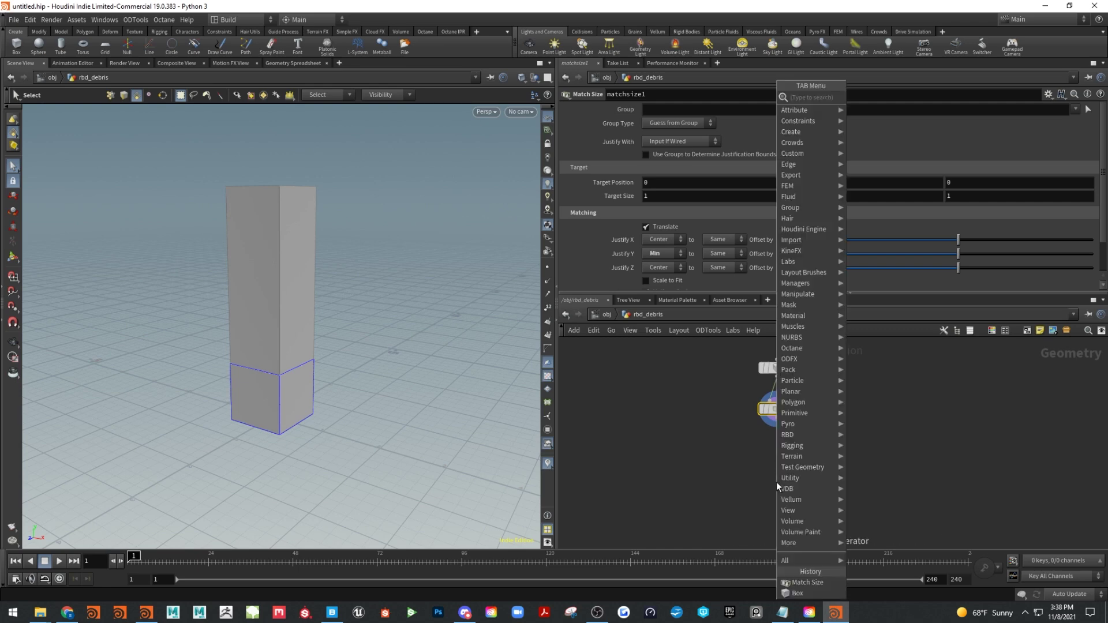
{"action": "type", "text": "tr"}
{"action": "left_click", "coordinate": [904, 121]}
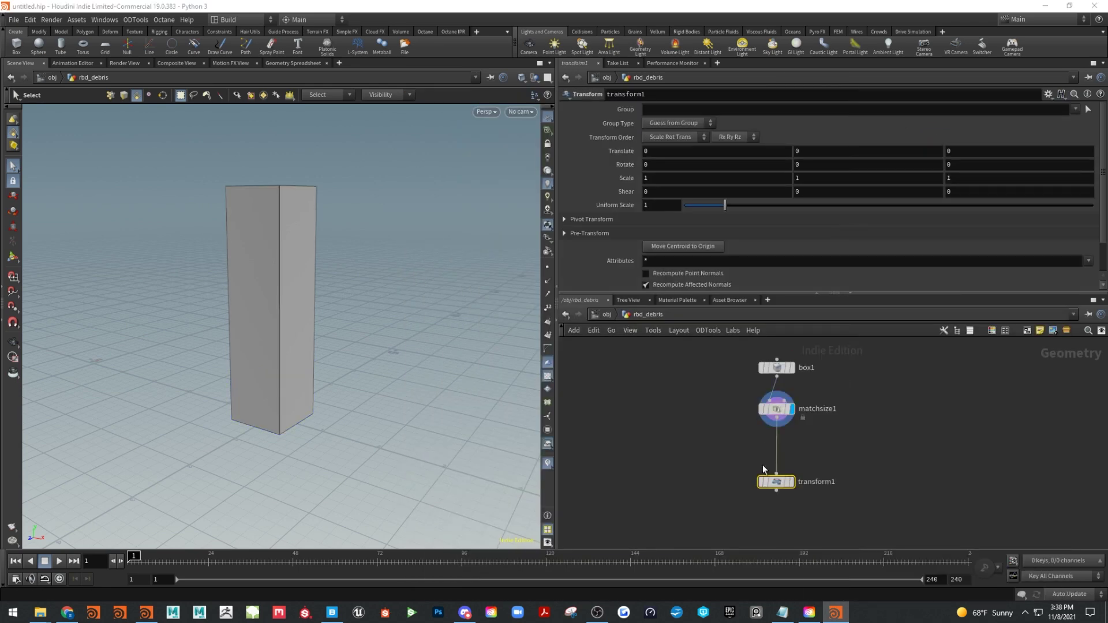
{"action": "left_click", "coordinate": [778, 456]}
Append an RBD Material Fracture node to the Transform output and align it beneath that node
{"action": "left_click_drag", "start_coordinate": [779, 456], "coordinate": [773, 496]}
{"action": "type", "text": "rb"}
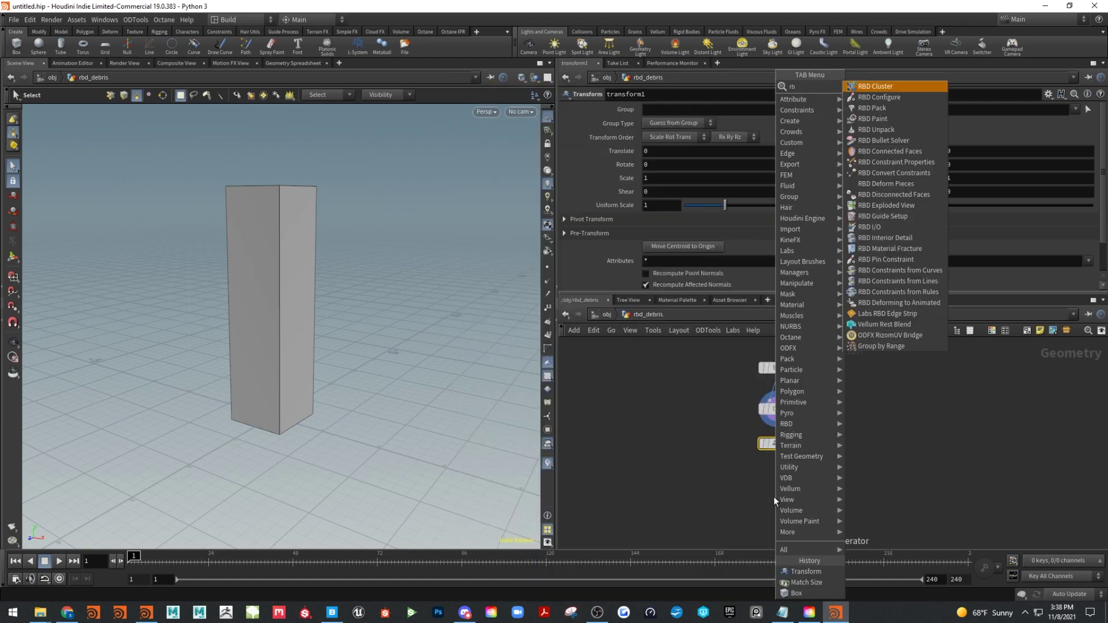
{"action": "type", "text": "d"}
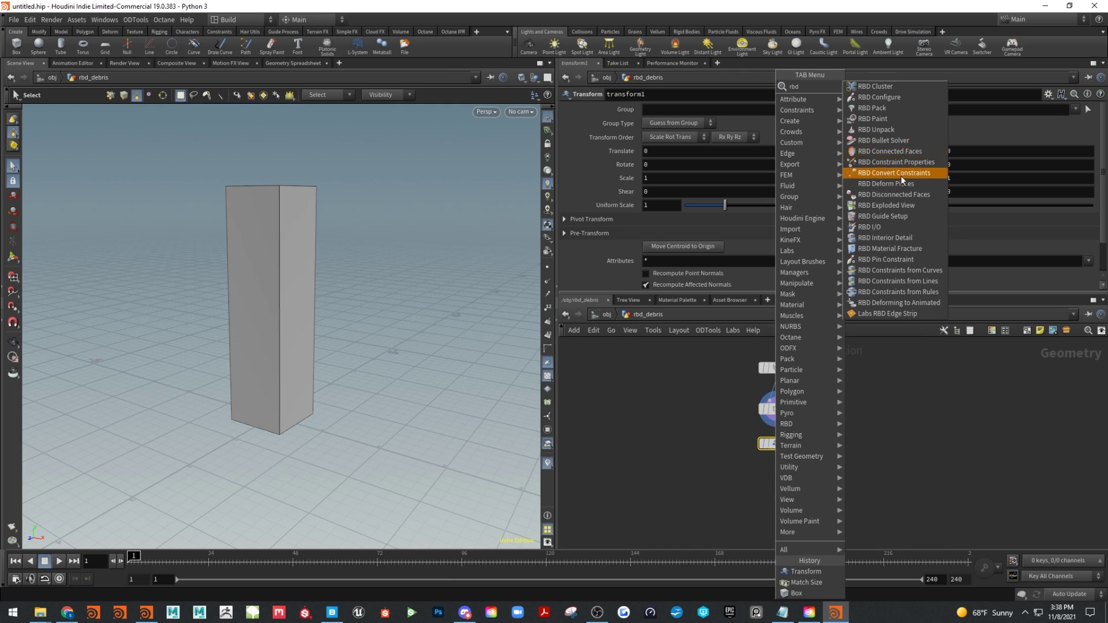
{"action": "left_click", "coordinate": [892, 249]}
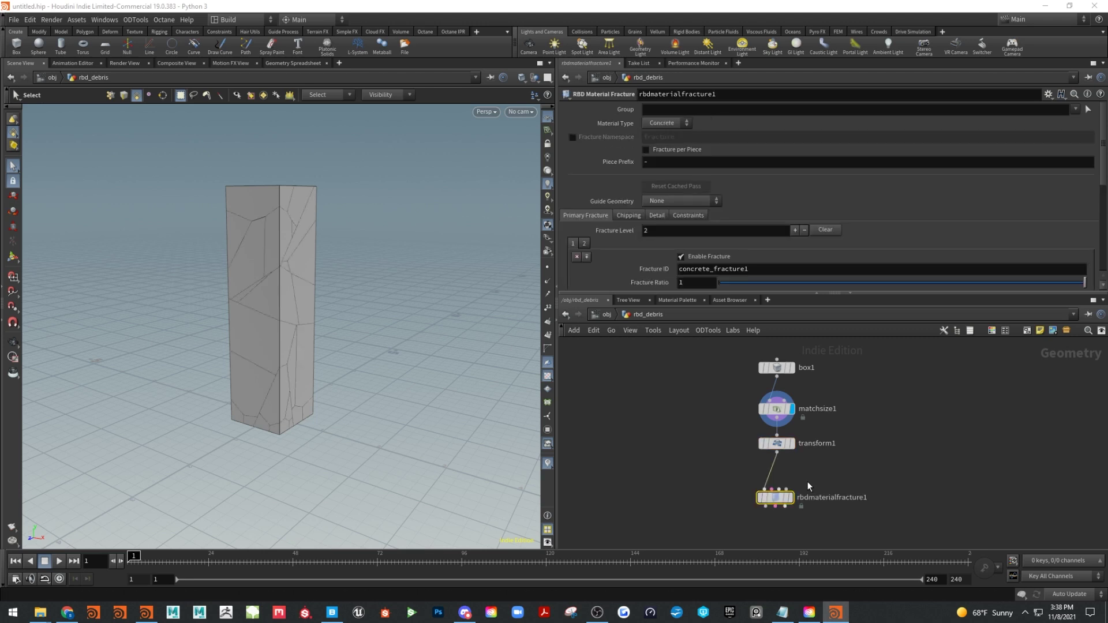
{"action": "left_click_drag", "start_coordinate": [770, 487], "coordinate": [771, 475]}
Keep the fracture material type on Concrete and enlarge the parameter area to reach the cell point settings
{"action": "left_click", "coordinate": [661, 122]}
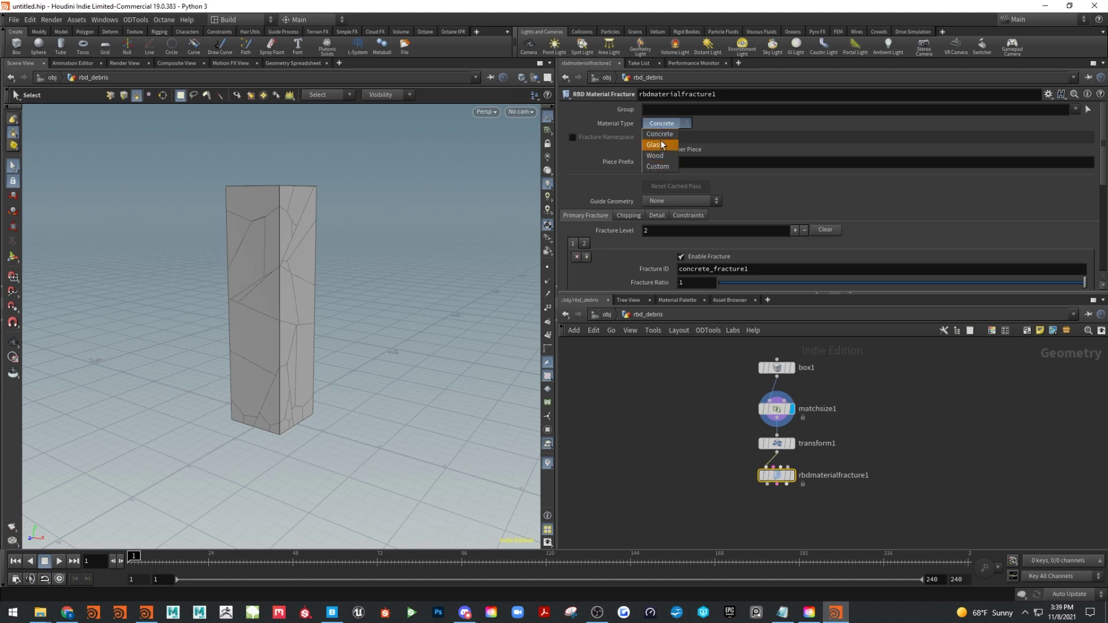
{"action": "left_click", "coordinate": [663, 122]}
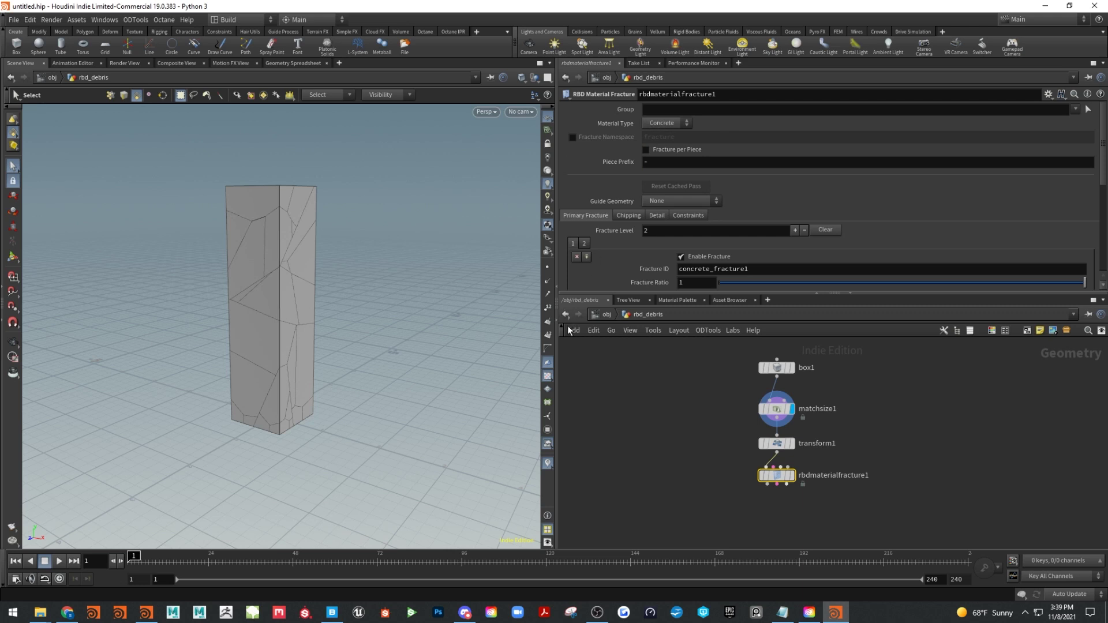
{"action": "left_click_drag", "start_coordinate": [580, 293], "coordinate": [580, 380]}
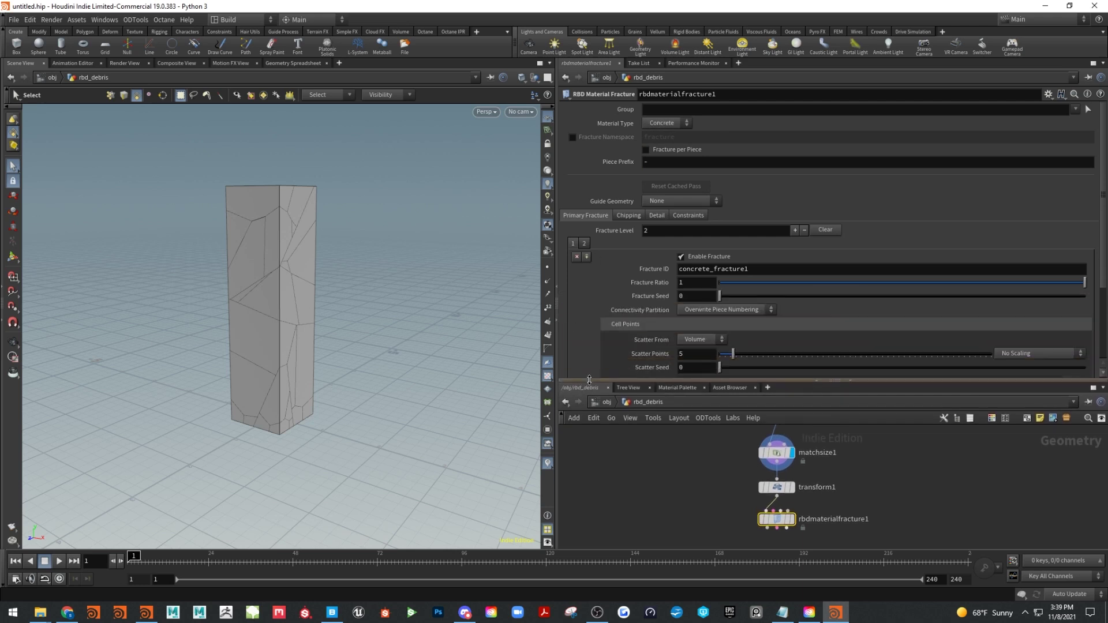
{"action": "left_click_drag", "start_coordinate": [1103, 232], "coordinate": [1105, 266]}
Display the RBD Material Fracture node's output and inspect the pillar's fracture pattern from several angles
{"action": "key", "text": "Escape"}
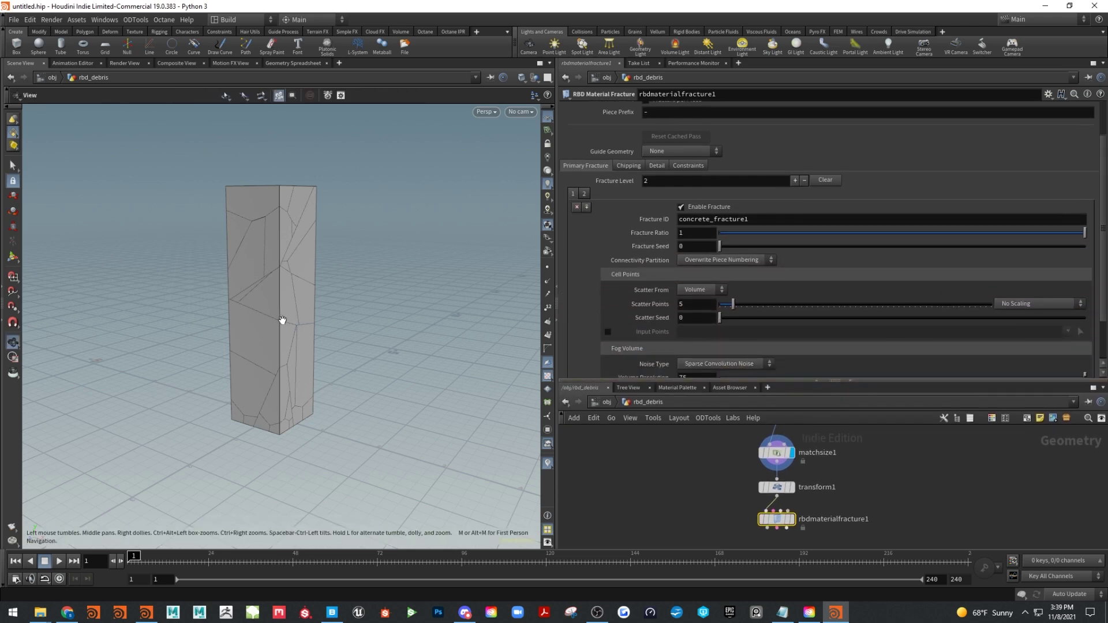
{"action": "left_click_drag", "start_coordinate": [282, 319], "coordinate": [403, 415]}
{"action": "key", "text": "s"}
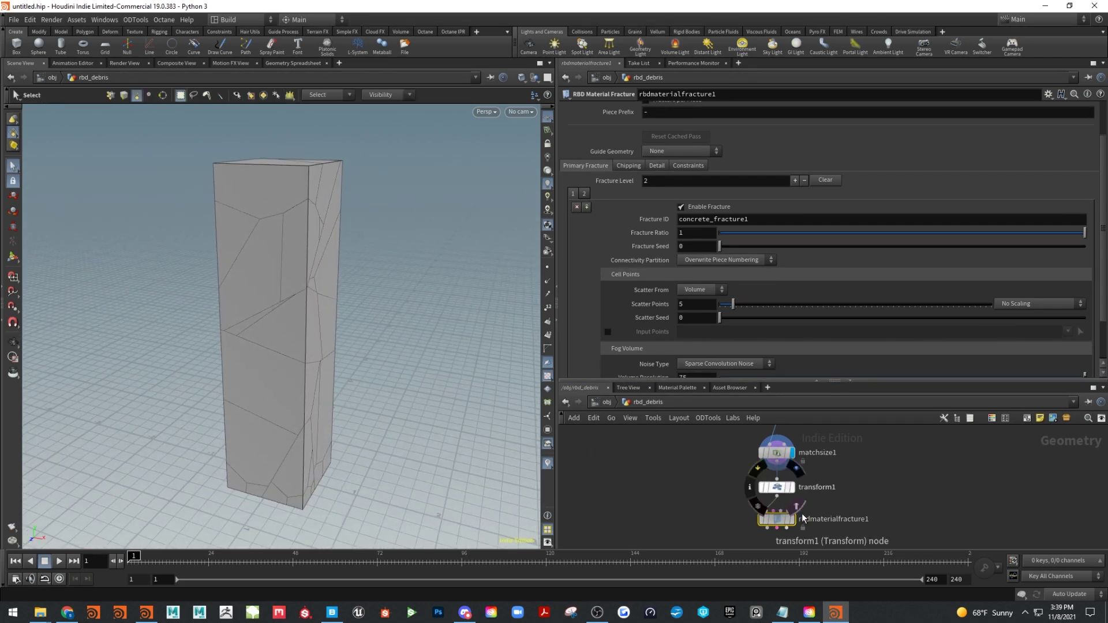
{"action": "key", "text": "Escape"}
{"action": "left_click_drag", "start_coordinate": [430, 263], "coordinate": [415, 264]}
{"action": "key", "text": "s"}
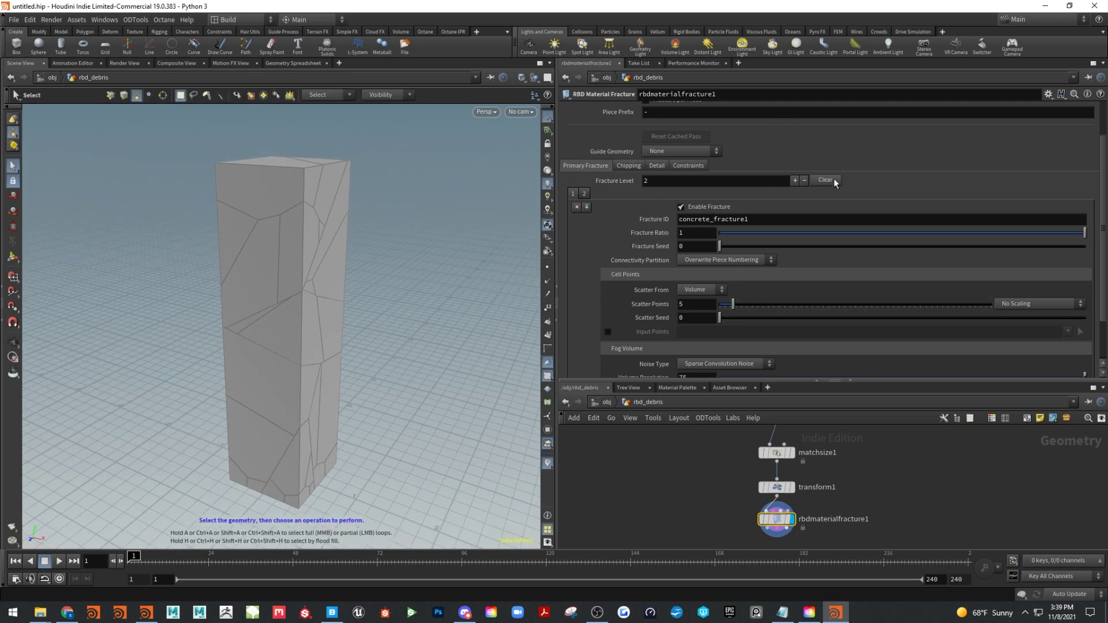
Add a third primary fracture level and reduce its scatter points to 2
{"action": "left_click", "coordinate": [584, 194]}
{"action": "left_click", "coordinate": [795, 180]}
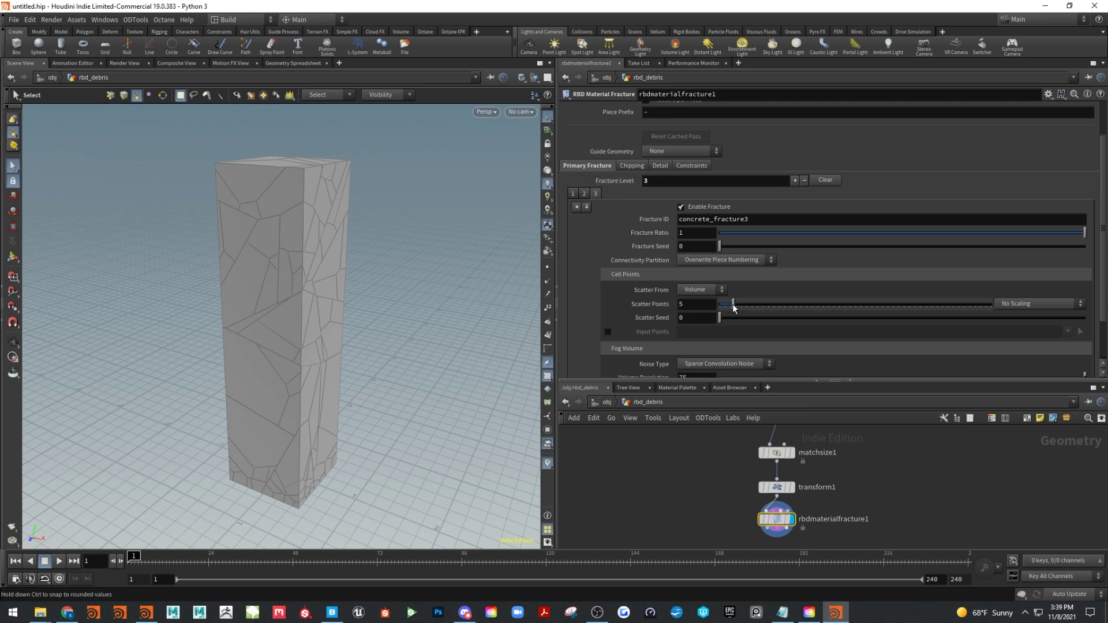
{"action": "left_click_drag", "start_coordinate": [732, 306], "coordinate": [721, 309]}
{"action": "key", "text": "Escape"}
{"action": "left_click_drag", "start_coordinate": [300, 239], "coordinate": [366, 279]}
{"action": "key", "text": "s"}
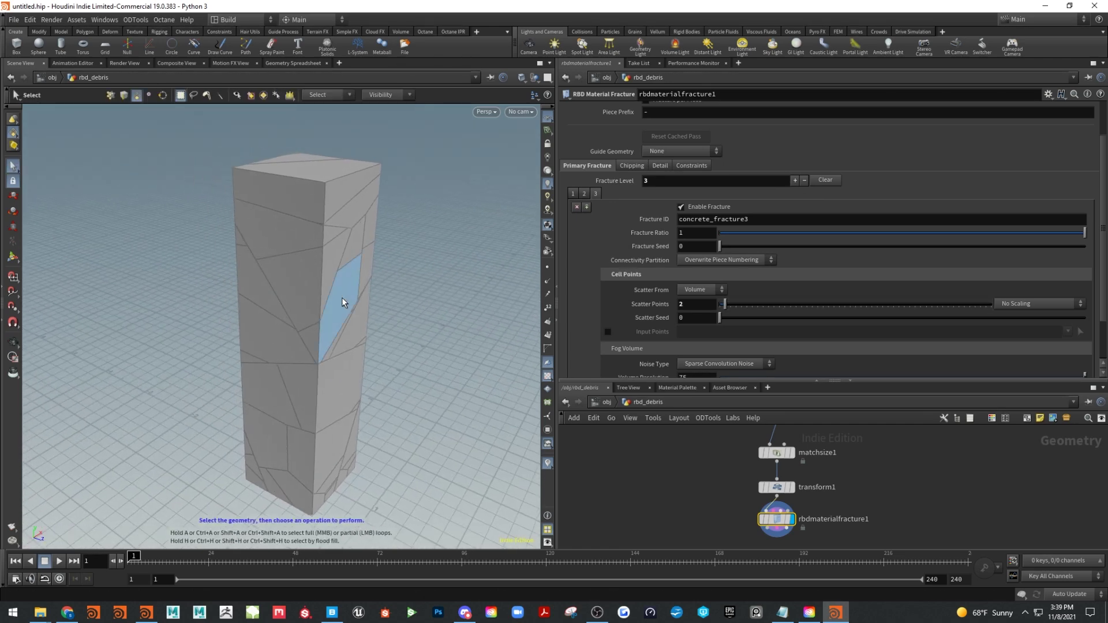
Raise the third fracture level's scatter points to 7 and check the pillar's cracks
{"action": "left_click_drag", "start_coordinate": [724, 304], "coordinate": [738, 306]}
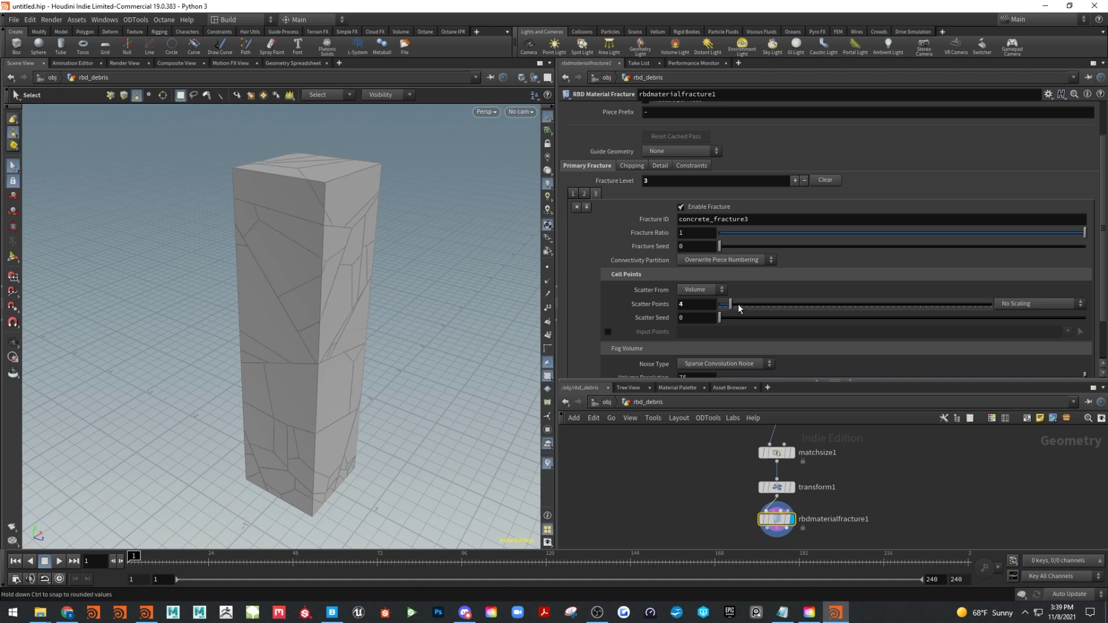
{"action": "key", "text": "Escape"}
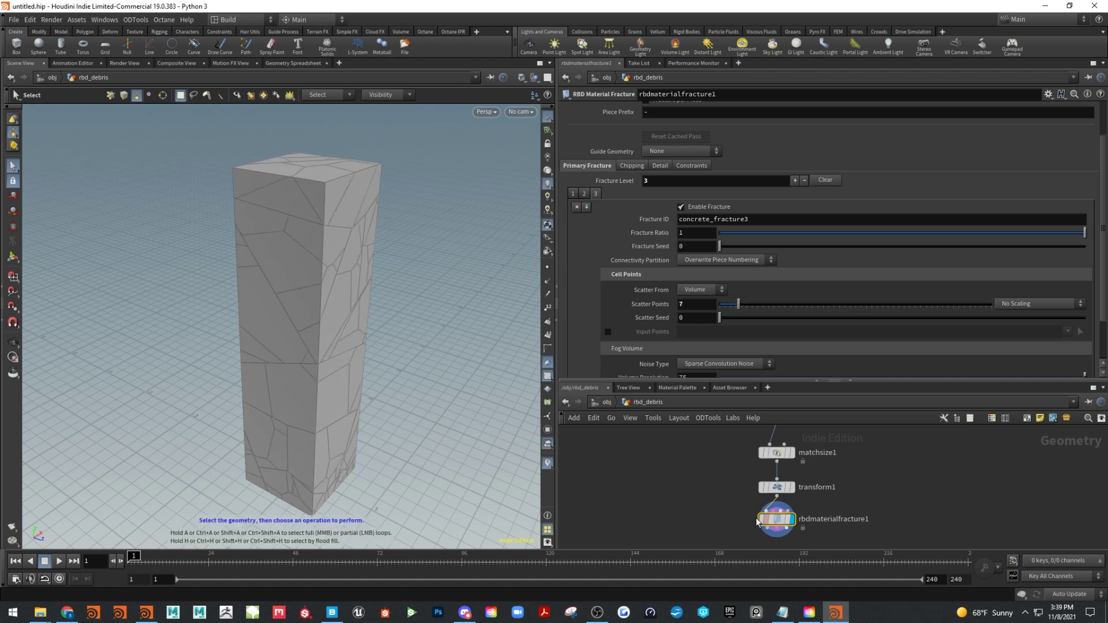
{"action": "left_click_drag", "start_coordinate": [383, 378], "coordinate": [324, 392]}
{"action": "key", "text": "s"}
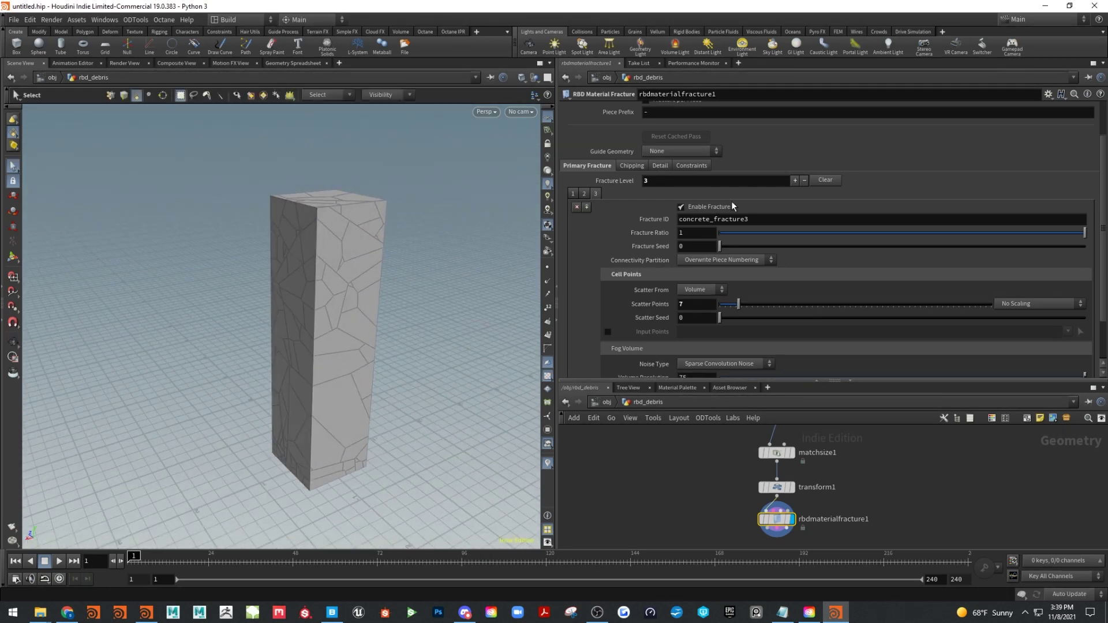
Enable chipping on the concrete fracture and inspect the piece corners up close
{"action": "left_click", "coordinate": [633, 165]}
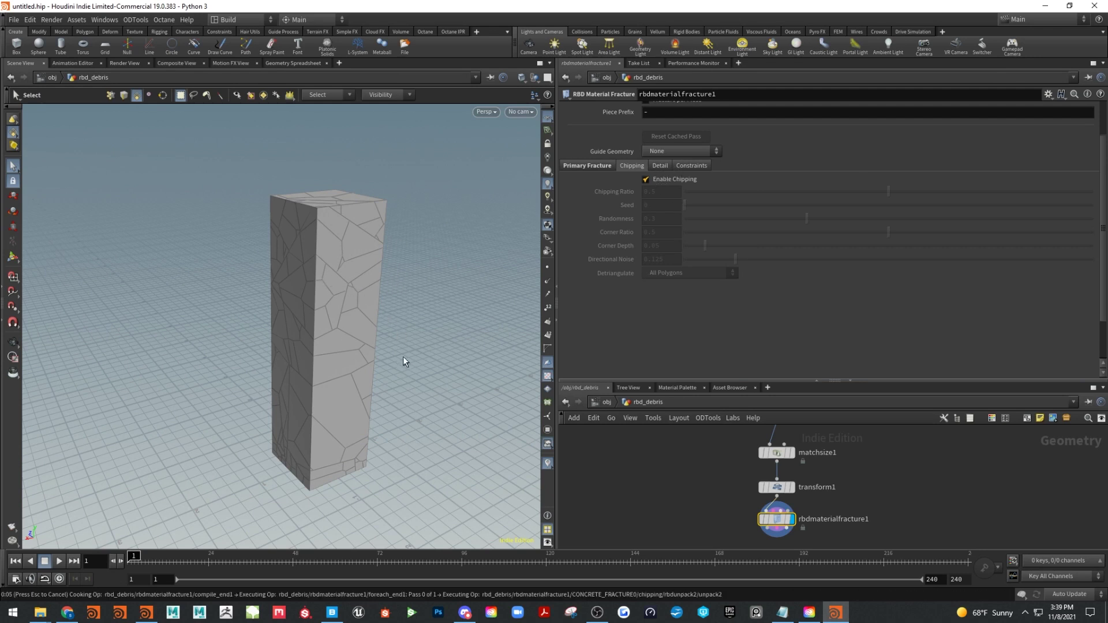
{"action": "left_click_drag", "start_coordinate": [386, 350], "coordinate": [335, 377]}
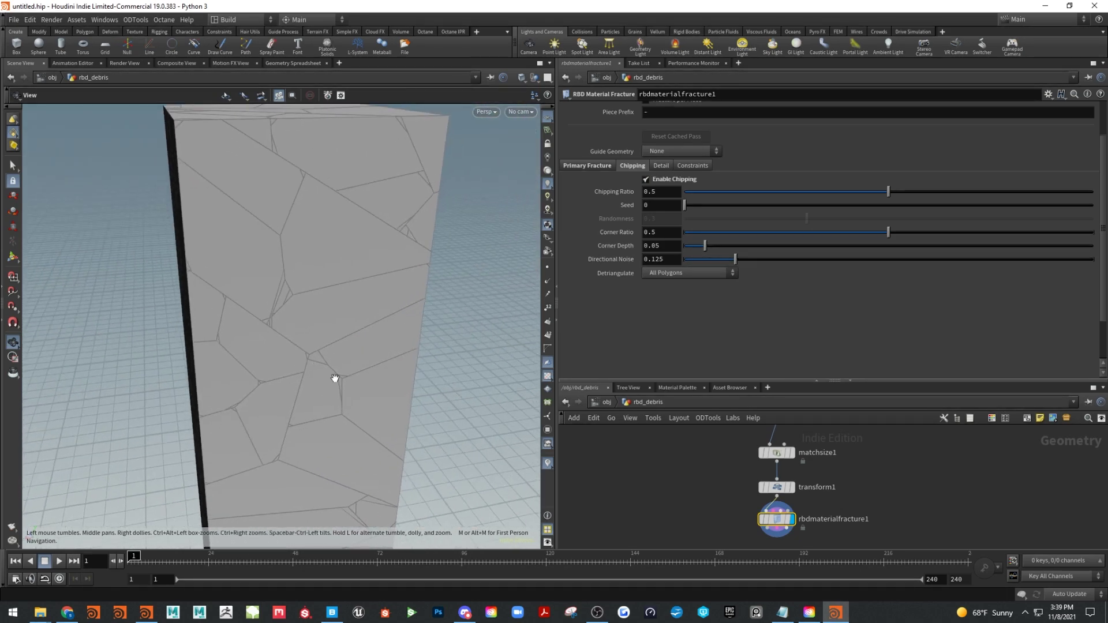
Enable interior detail on the concrete fracture and view the pillar from another angle
{"action": "left_click_drag", "start_coordinate": [245, 279], "coordinate": [338, 277]}
{"action": "left_click", "coordinate": [660, 166]}
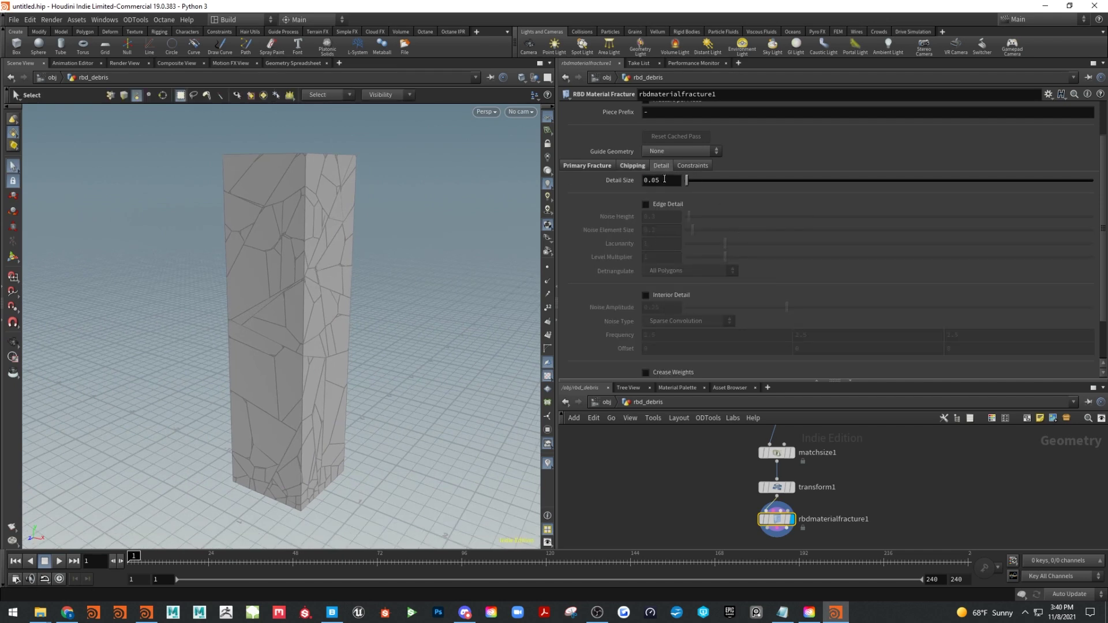
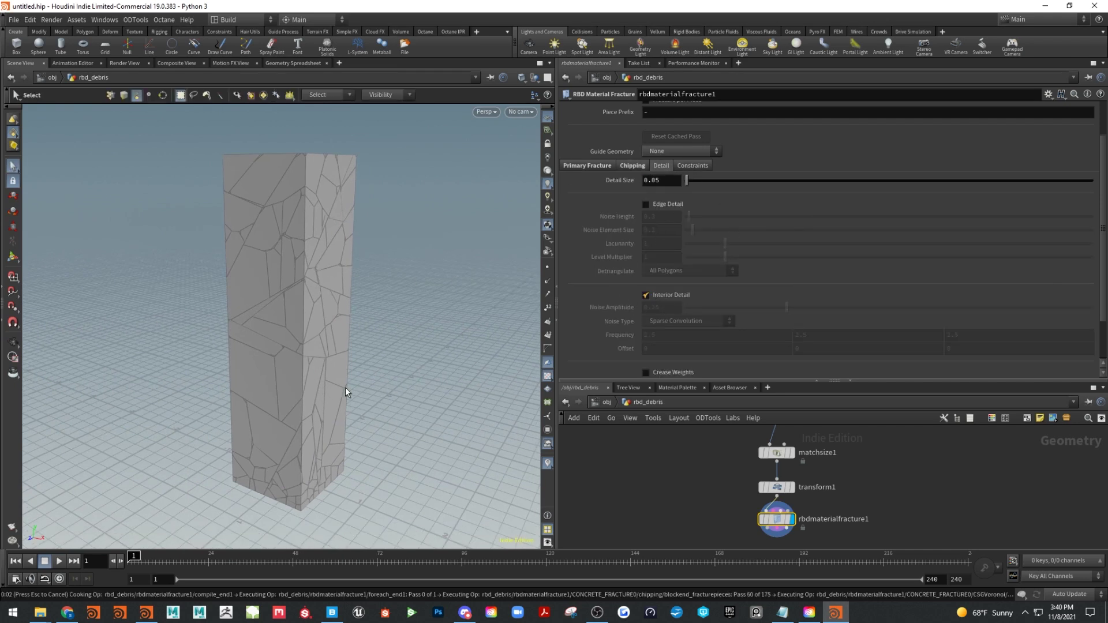
{"action": "key", "text": "Escape"}
{"action": "left_click_drag", "start_coordinate": [372, 382], "coordinate": [387, 362]}
{"action": "key", "text": "s"}
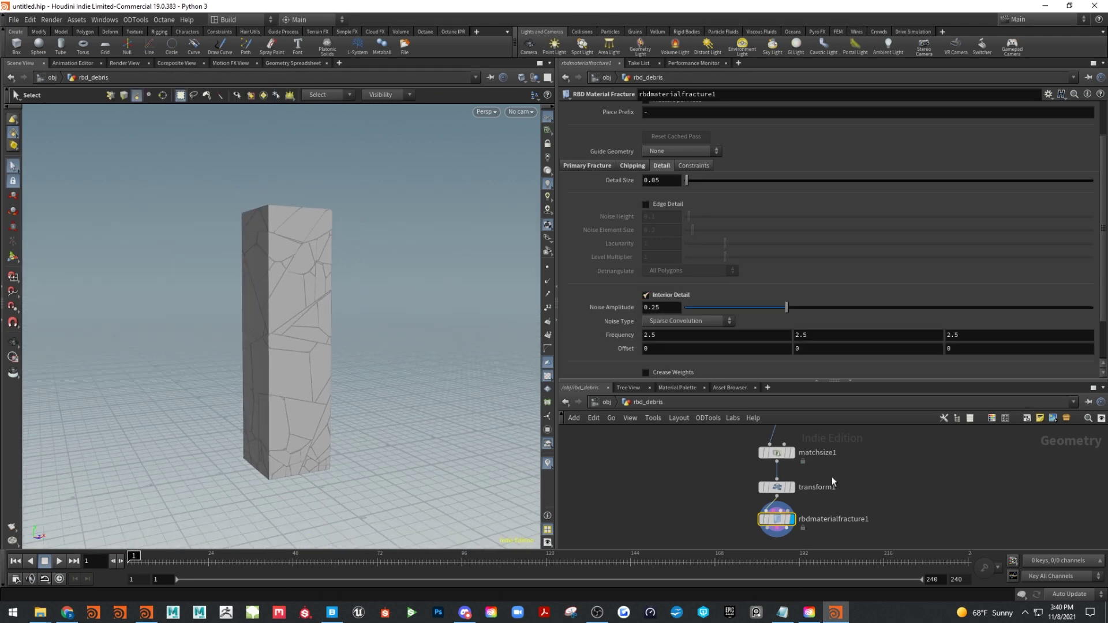
Add a Grid node beside the pillar's node chain to serve as the ground
{"action": "left_click_drag", "start_coordinate": [877, 381], "coordinate": [882, 293]}
{"action": "key", "text": "h"}
{"action": "left_click_drag", "start_coordinate": [313, 305], "coordinate": [387, 375], "text": "alt"}
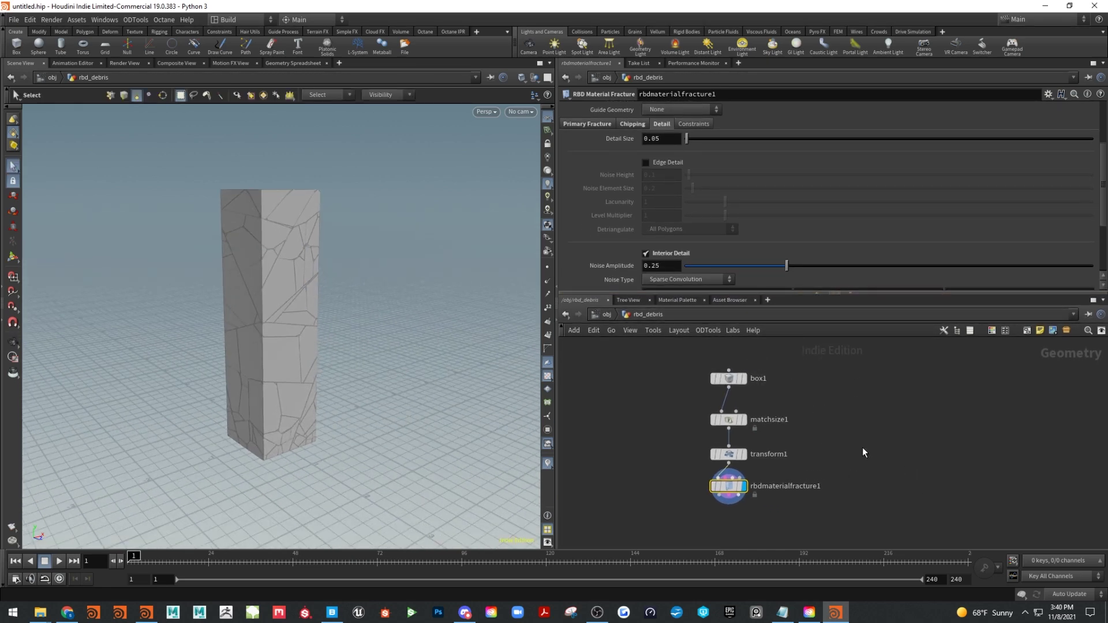
{"action": "scroll", "coordinate": [870, 436], "scroll_direction": "up", "scroll_amount": 3}
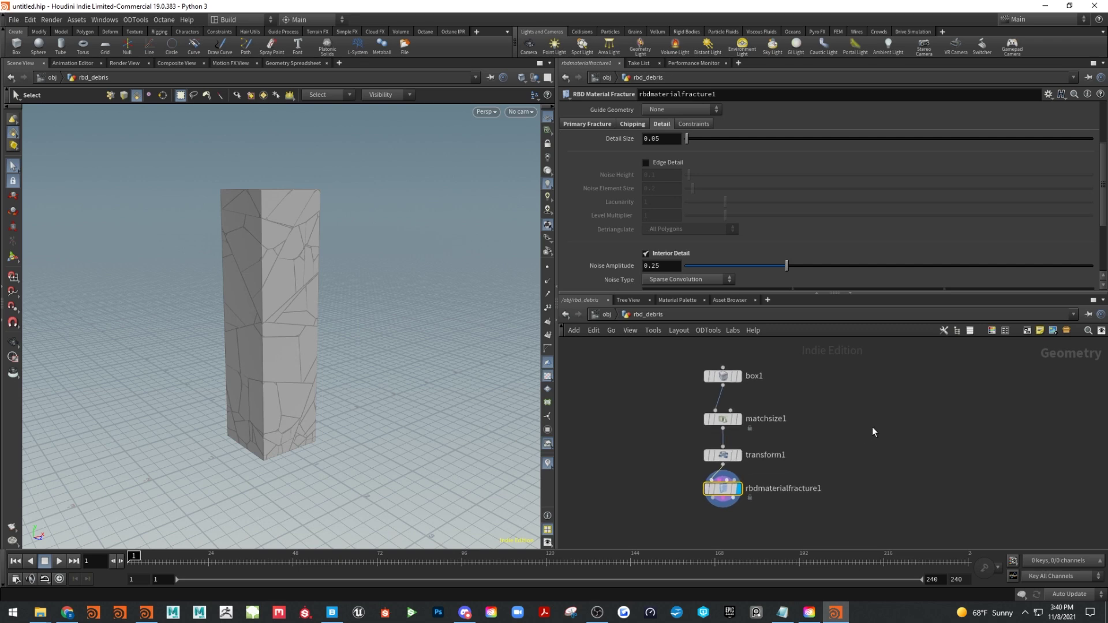
{"action": "key", "text": "Tab"}
{"action": "mouse_move", "coordinate": [883, 435]}
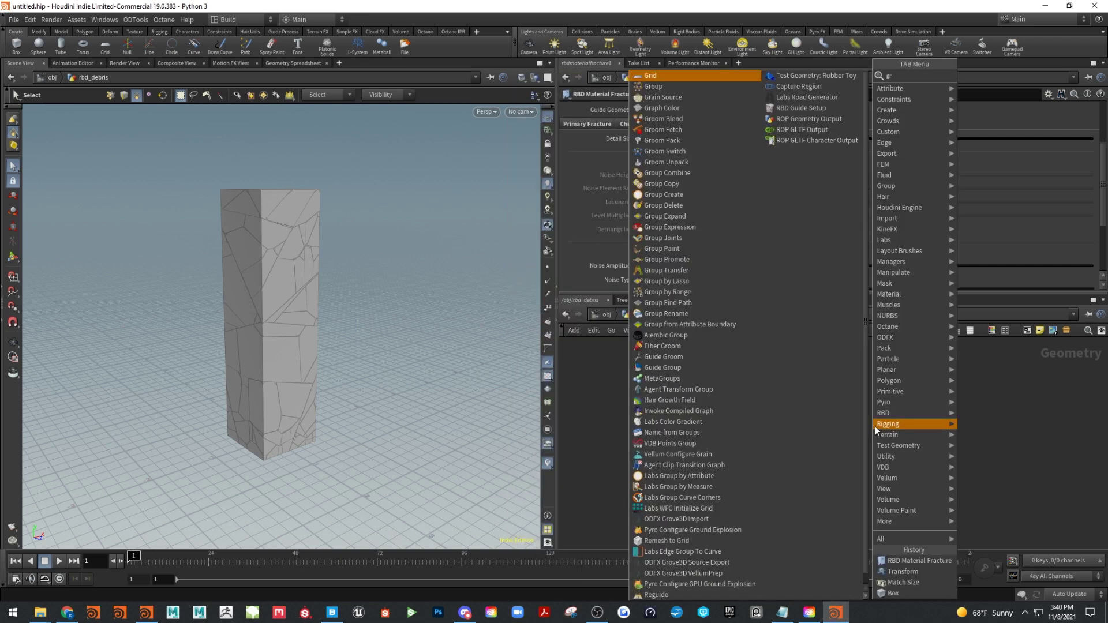
{"action": "left_click", "coordinate": [752, 72]}
{"action": "left_click", "coordinate": [923, 379]}
Add an RBD Bullet Solver fed by the fracture node's three outputs, and connect the grid as its collision geometry
{"action": "middle_click_drag", "start_coordinate": [915, 464], "coordinate": [864, 447]}
{"action": "key", "text": "Tab"}
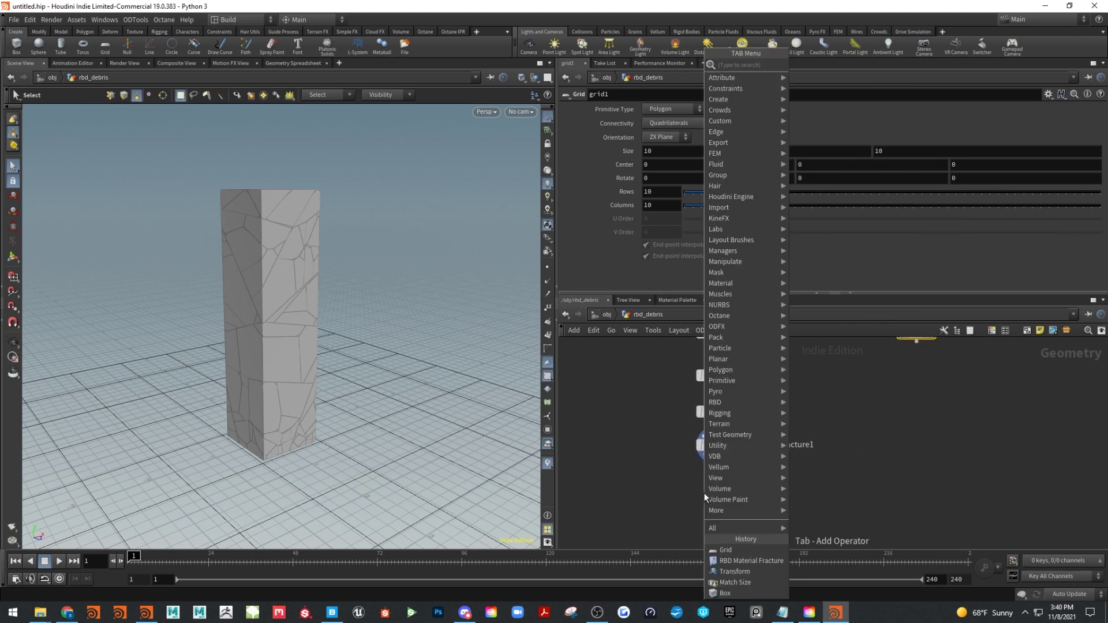
{"action": "type", "text": "bul"}
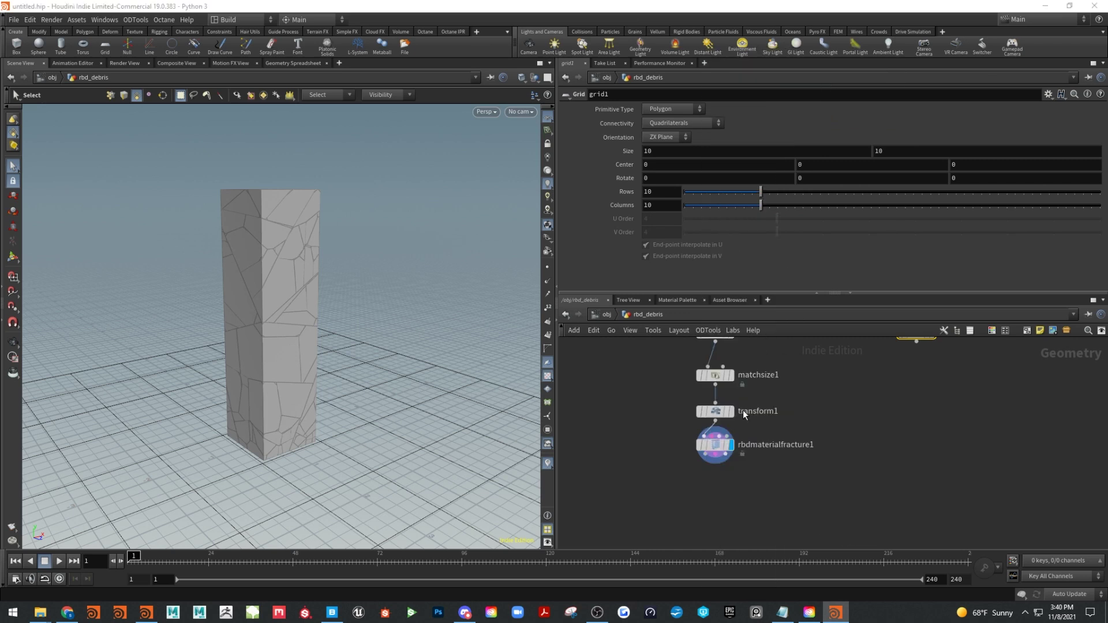
{"action": "left_click", "coordinate": [705, 481]}
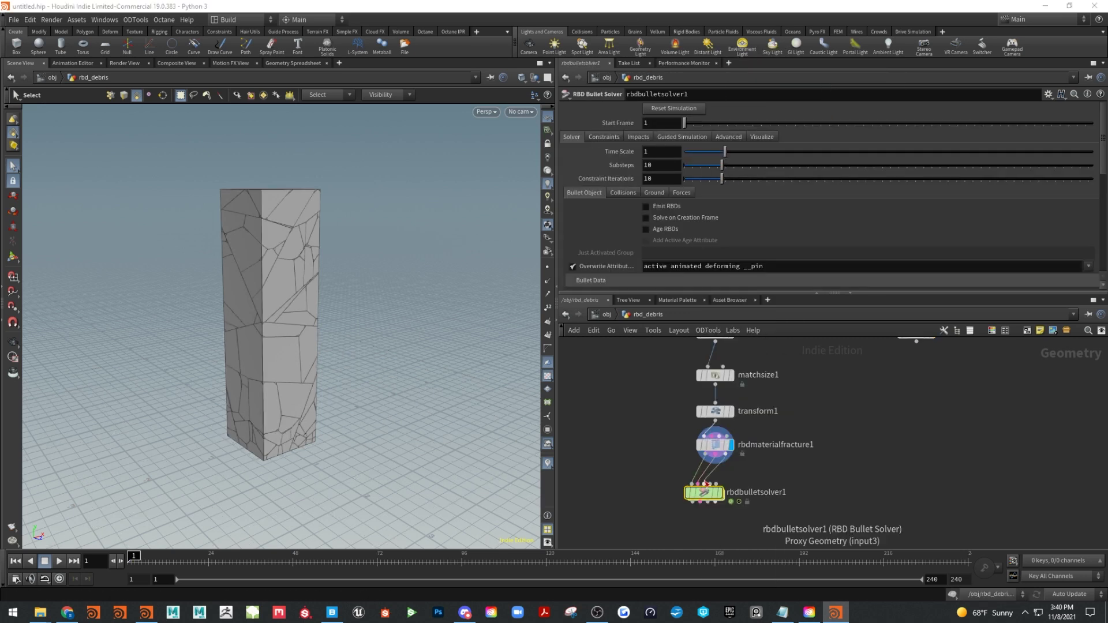
{"action": "left_click_drag", "start_coordinate": [704, 490], "coordinate": [716, 494]}
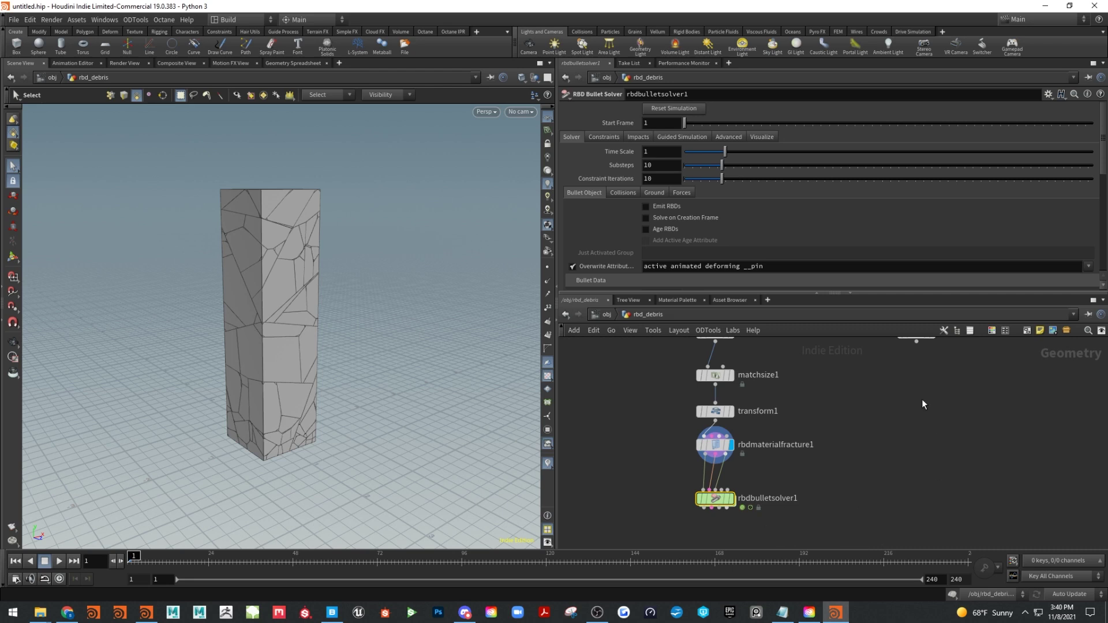
{"action": "left_click_drag", "start_coordinate": [917, 343], "coordinate": [728, 489]}
Add a Merge node combining the grid with the bullet solver's geometry output, and display its result
{"action": "left_click_drag", "start_coordinate": [966, 290], "coordinate": [955, 222]}
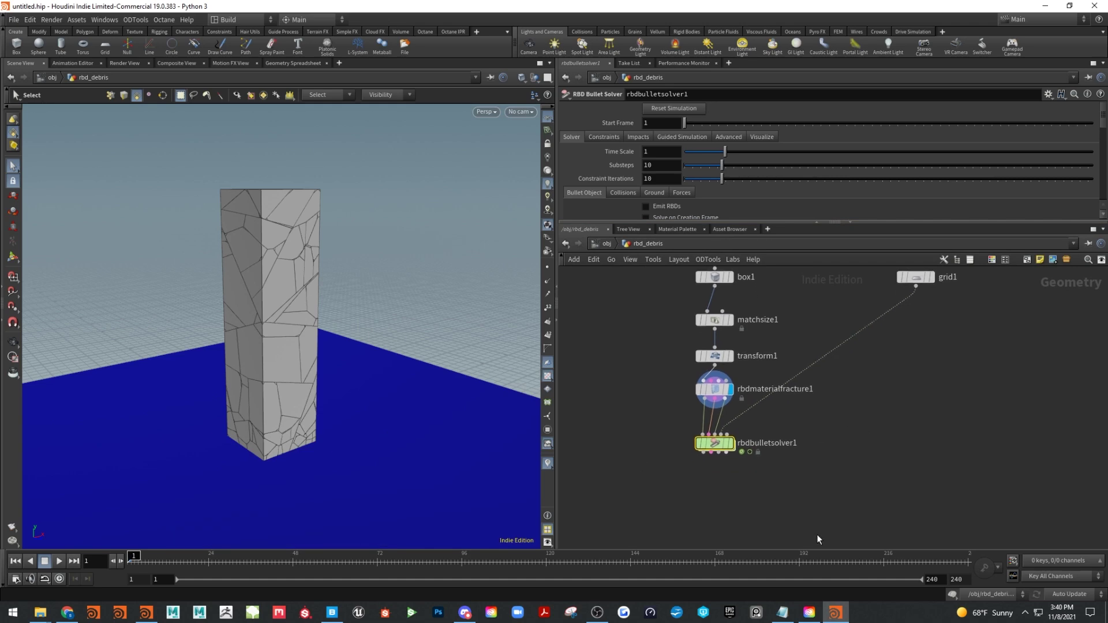
{"action": "key", "text": "Tab"}
{"action": "type", "text": "merg"}
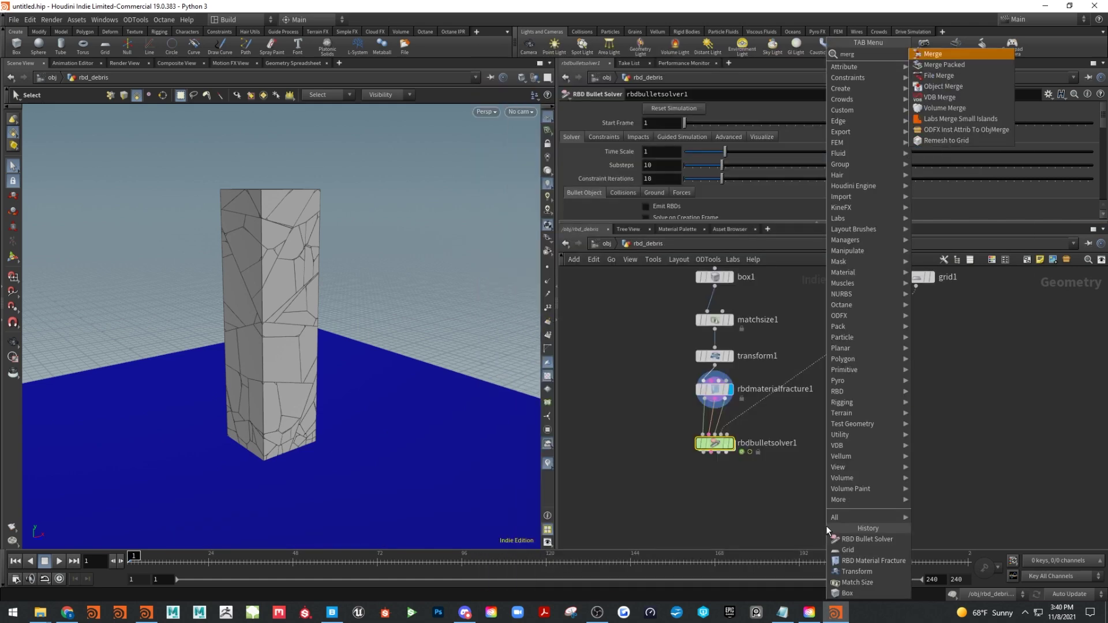
{"action": "key", "text": "Return"}
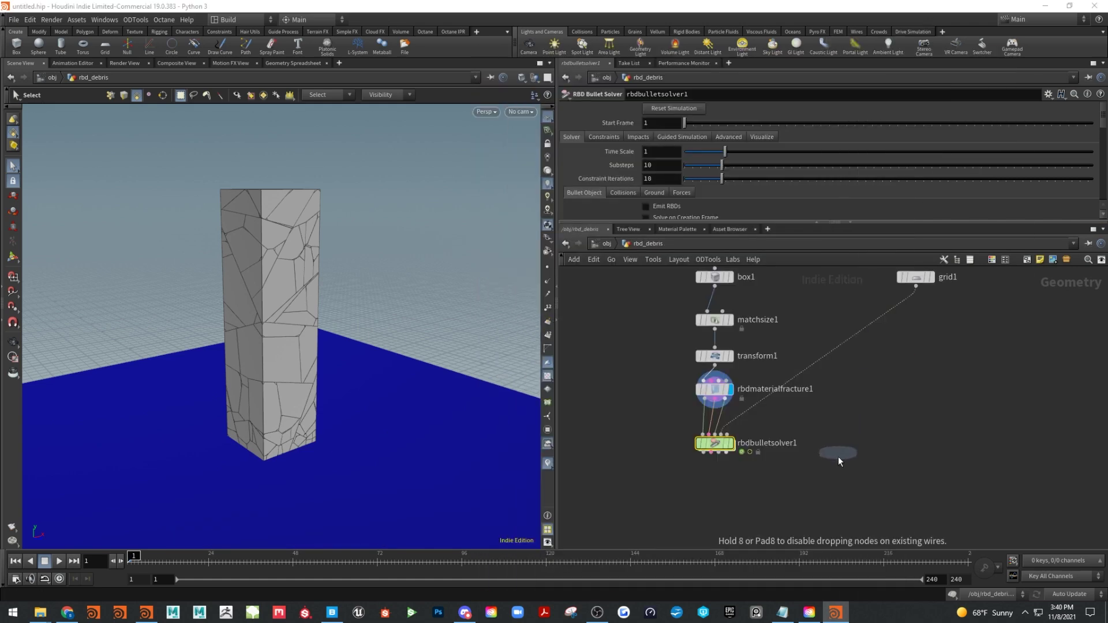
{"action": "left_click", "coordinate": [813, 514]}
{"action": "left_click_drag", "start_coordinate": [916, 285], "coordinate": [807, 506]}
{"action": "left_click_drag", "start_coordinate": [705, 456], "coordinate": [815, 517]}
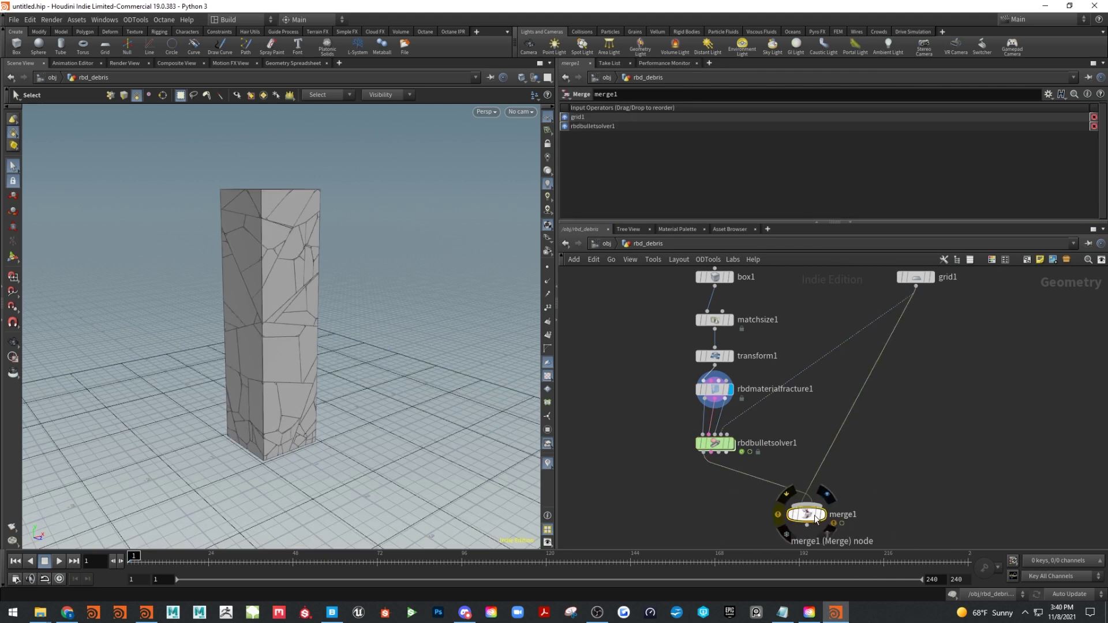
{"action": "left_click", "coordinate": [823, 514]}
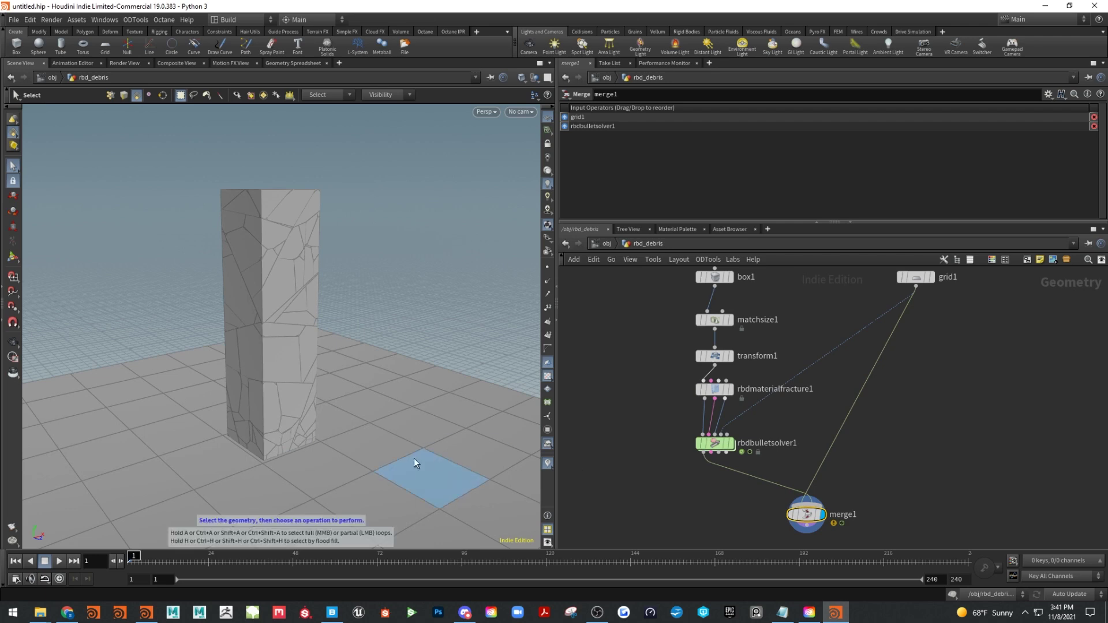
{"action": "left_click_drag", "start_coordinate": [438, 422], "coordinate": [418, 407], "text": "alt"}
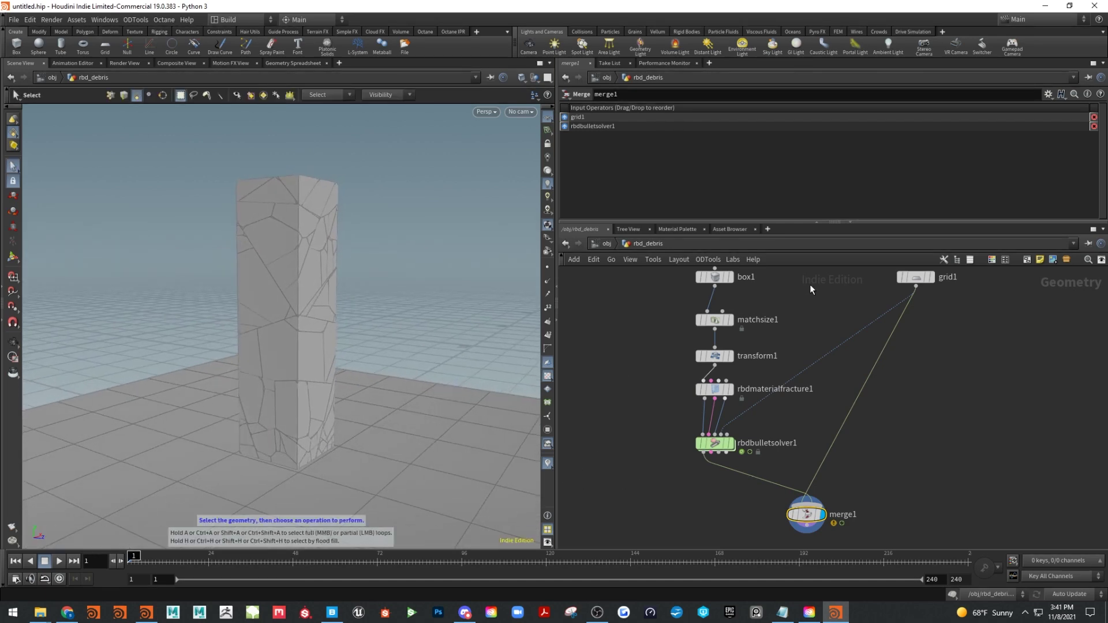
Set the pillar transform's Y translation to 1.4 and check its height above the grid
{"action": "middle_click_drag", "start_coordinate": [791, 292], "coordinate": [779, 335]}
{"action": "left_click", "coordinate": [707, 401]}
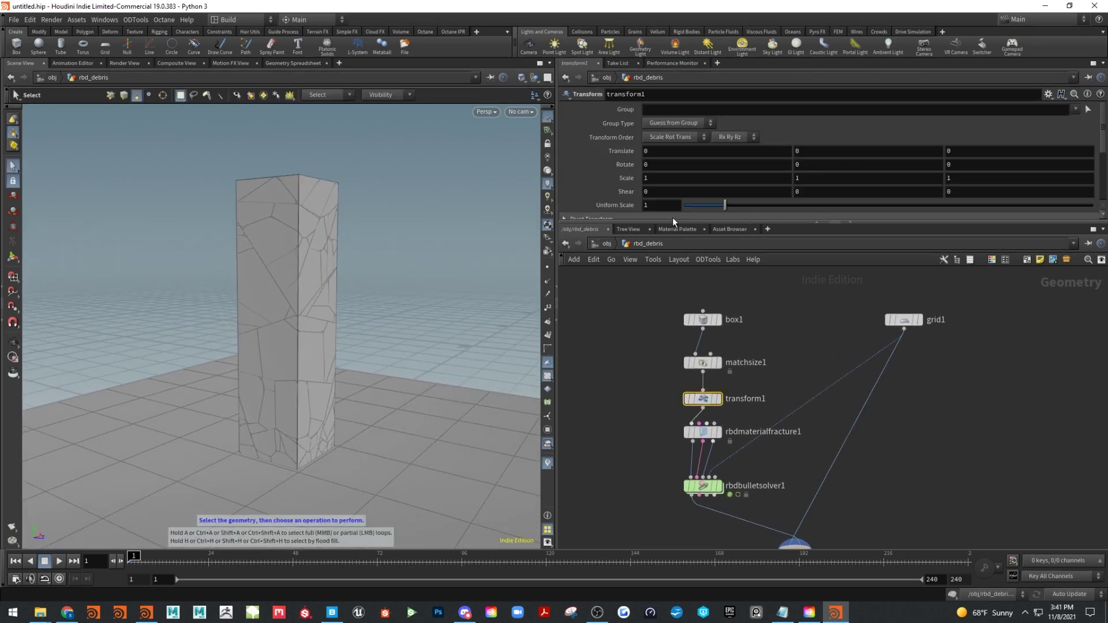
{"action": "middle_click_drag", "start_coordinate": [822, 152], "coordinate": [935, 152]}
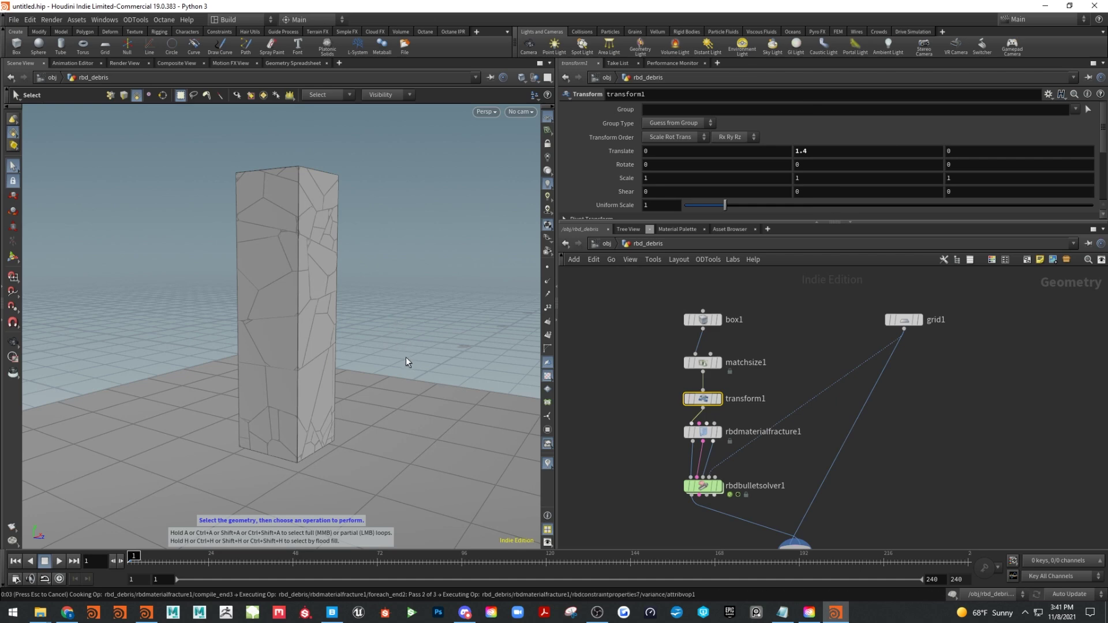
{"action": "scroll", "coordinate": [407, 356], "scroll_direction": "up", "scroll_amount": 3}
{"action": "key", "text": "Escape"}
{"action": "mouse_move", "coordinate": [379, 373]}
{"action": "left_mouse_down"}
{"action": "mouse_move", "coordinate": [403, 331]}
{"action": "mouse_move", "coordinate": [370, 383]}
{"action": "left_mouse_up"}
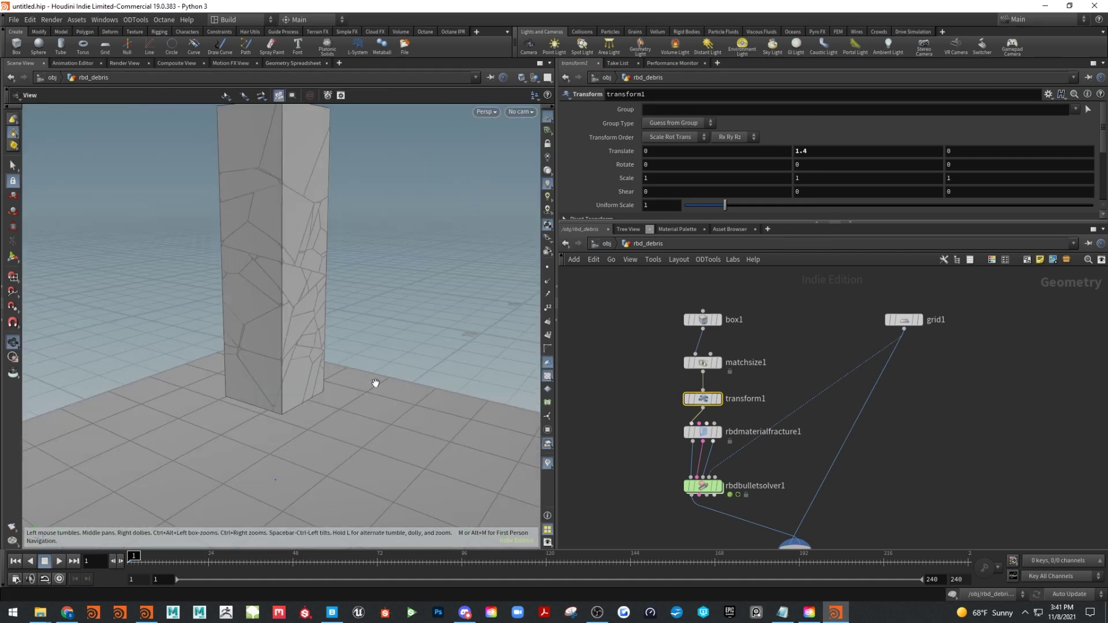
{"action": "key", "text": "s"}
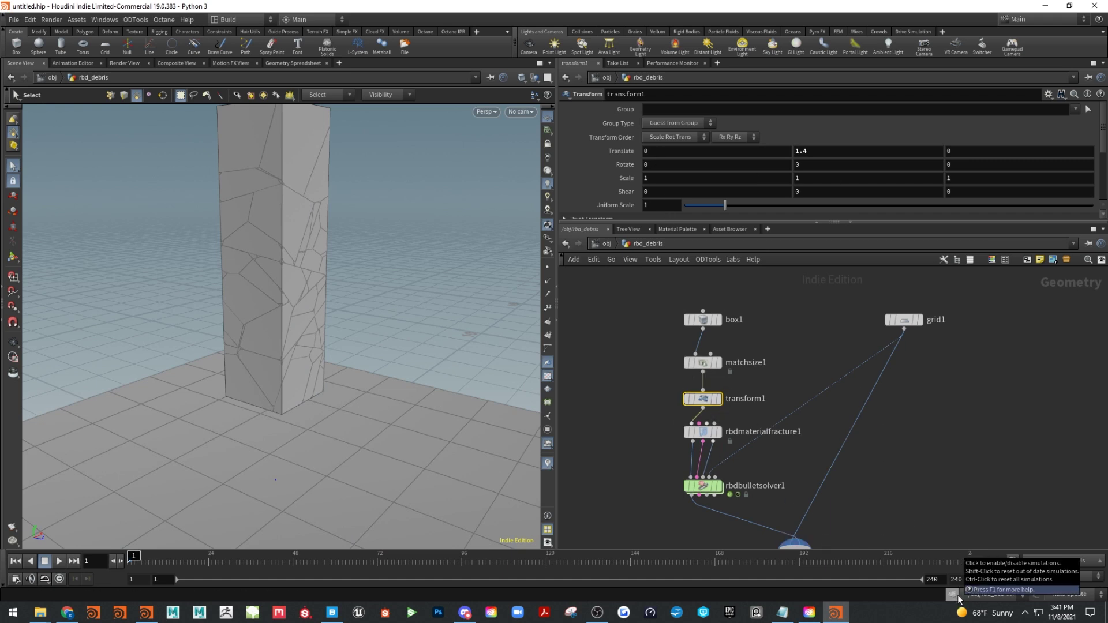
Raise the pillar high above the grid with the transform node's handle, and display the merged result again
{"action": "left_click", "coordinate": [717, 399]}
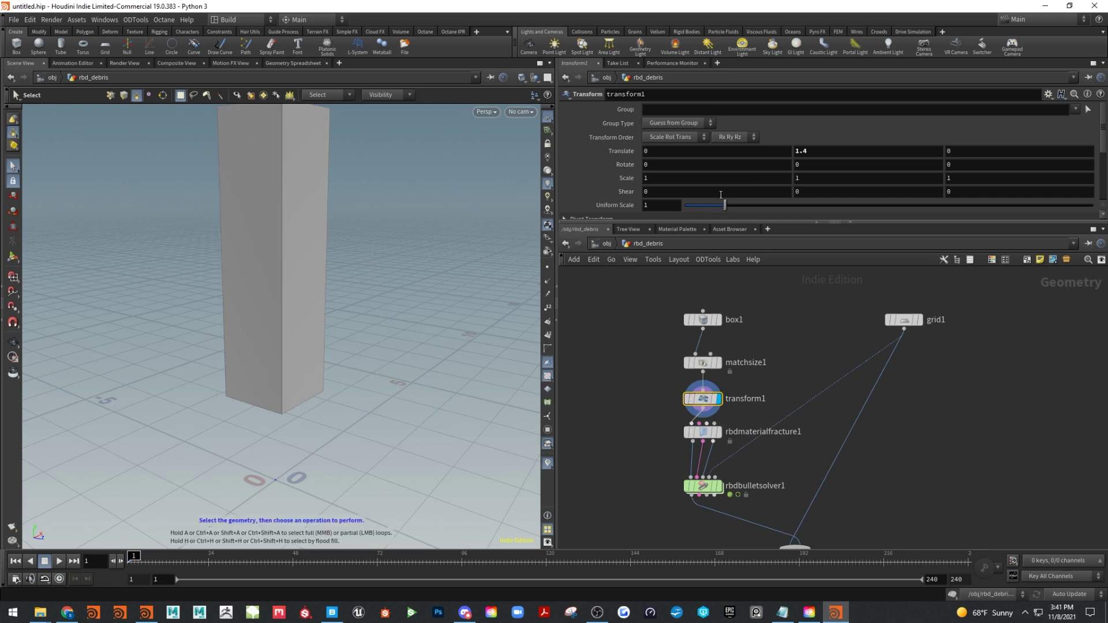
{"action": "left_click", "coordinate": [13, 259]}
{"action": "left_click_drag", "start_coordinate": [276, 363], "coordinate": [295, 183]}
{"action": "middle_click_drag", "start_coordinate": [847, 463], "coordinate": [855, 402]}
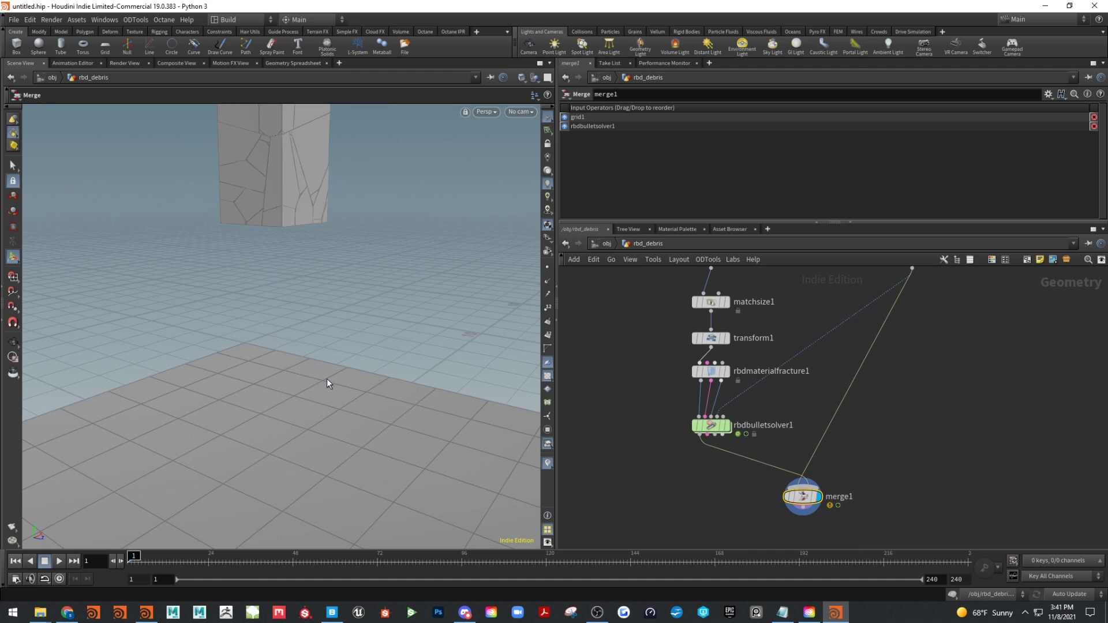
Play the drop simulation to frame 87 and inspect the pillar on the grid up close
{"action": "left_click_drag", "start_coordinate": [278, 351], "coordinate": [403, 381]}
{"action": "key", "text": "Return"}
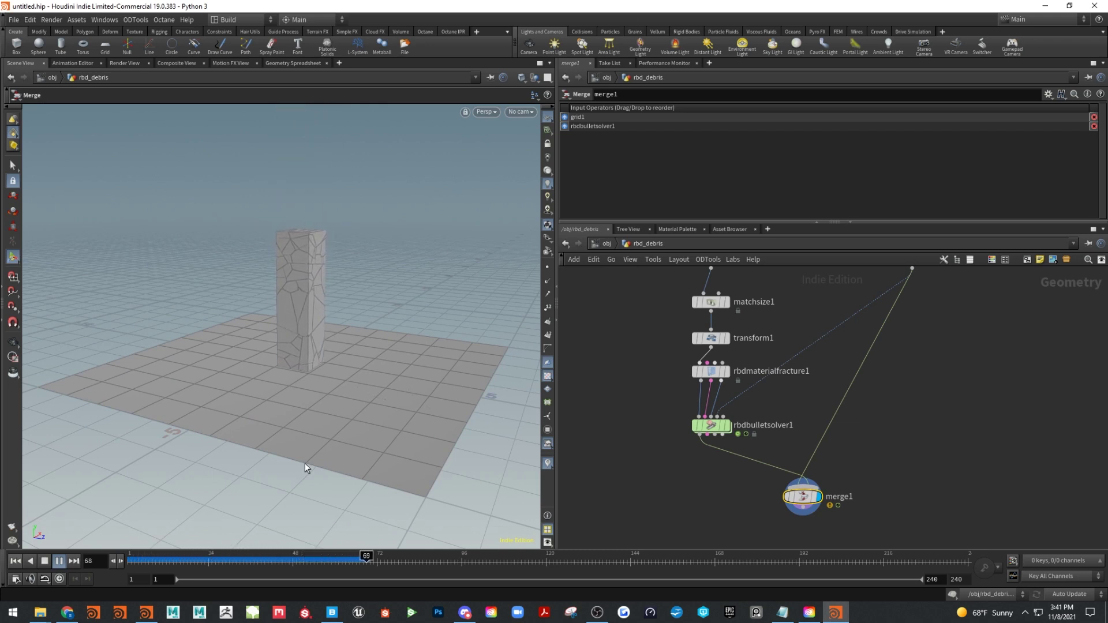
{"action": "left_click", "coordinate": [44, 561]}
{"action": "key", "text": "Escape"}
{"action": "scroll", "coordinate": [280, 367], "scroll_direction": "up", "scroll_amount": 5}
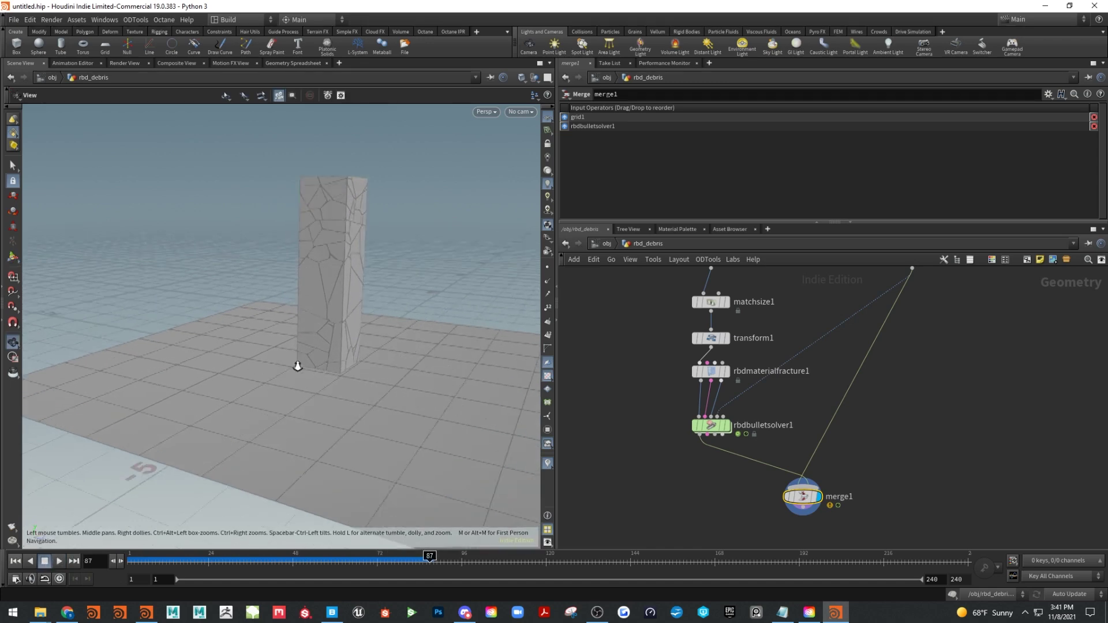
{"action": "left_click_drag", "start_coordinate": [366, 406], "coordinate": [566, 296]}
{"action": "key", "text": "Return"}
Examine the bullet solver's constraint settings in an enlarged parameter area
{"action": "left_click", "coordinate": [715, 428]}
{"action": "left_click_drag", "start_coordinate": [606, 222], "coordinate": [609, 347]}
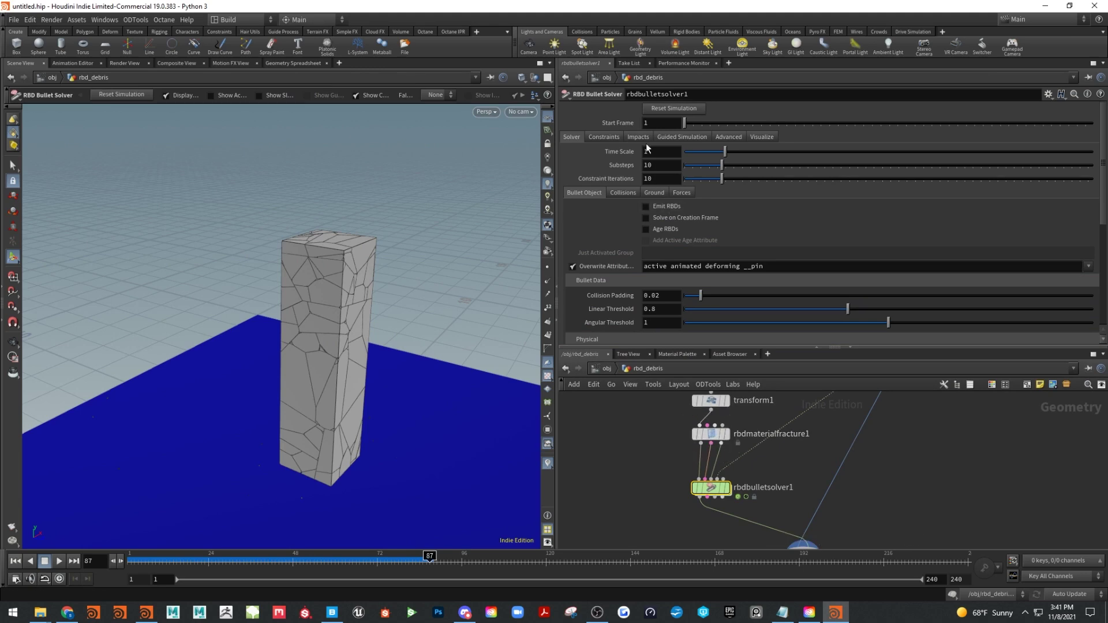
{"action": "left_click", "coordinate": [606, 138]}
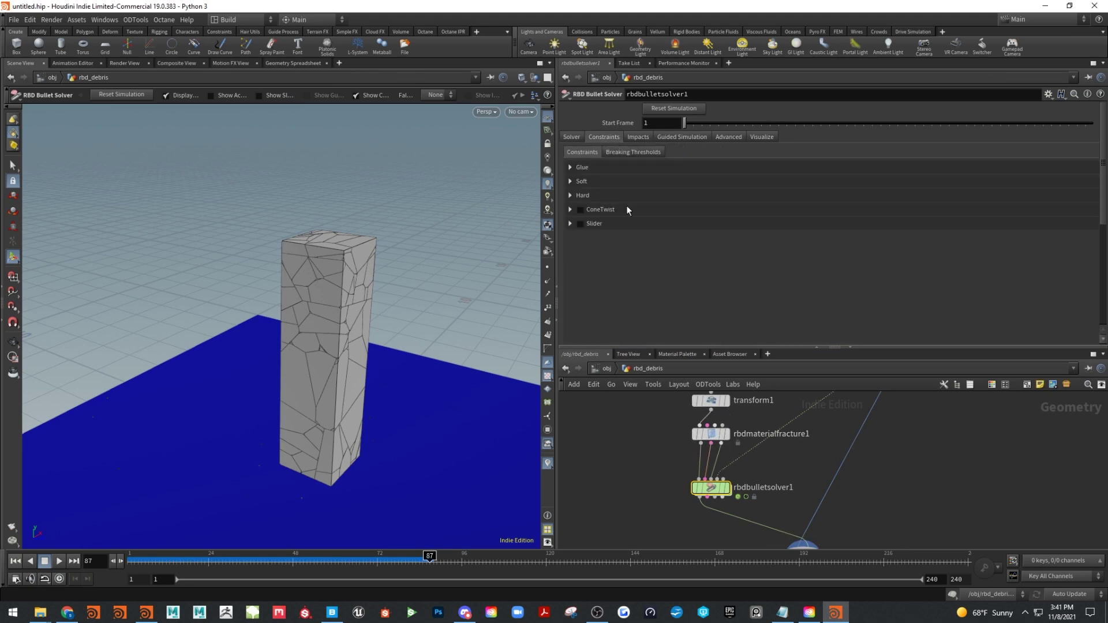
Set the Primary Strength of the fracture node's glue constraints to 500
{"action": "left_click", "coordinate": [709, 434]}
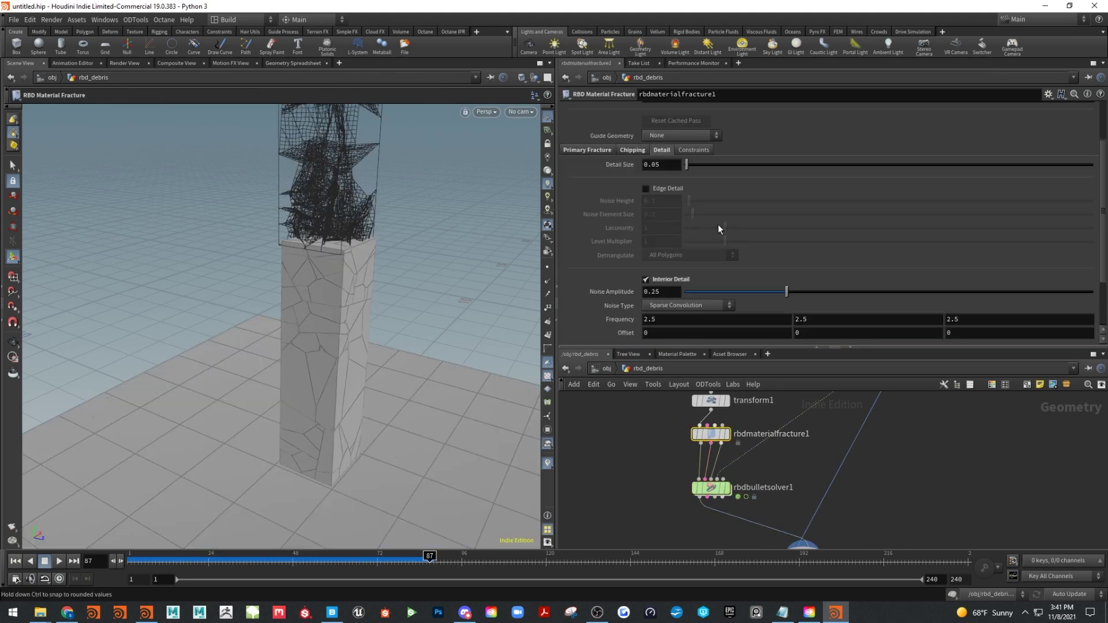
{"action": "left_click", "coordinate": [691, 150]}
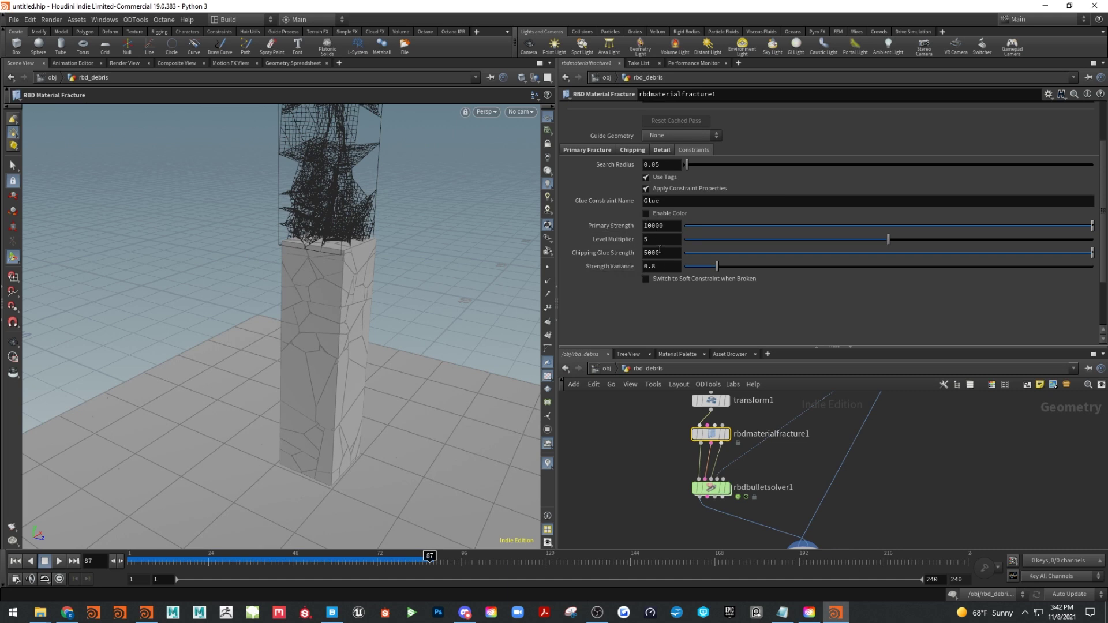
{"action": "double_click", "coordinate": [674, 228]}
{"action": "type", "text": "500"}
{"action": "key", "text": "Return"}
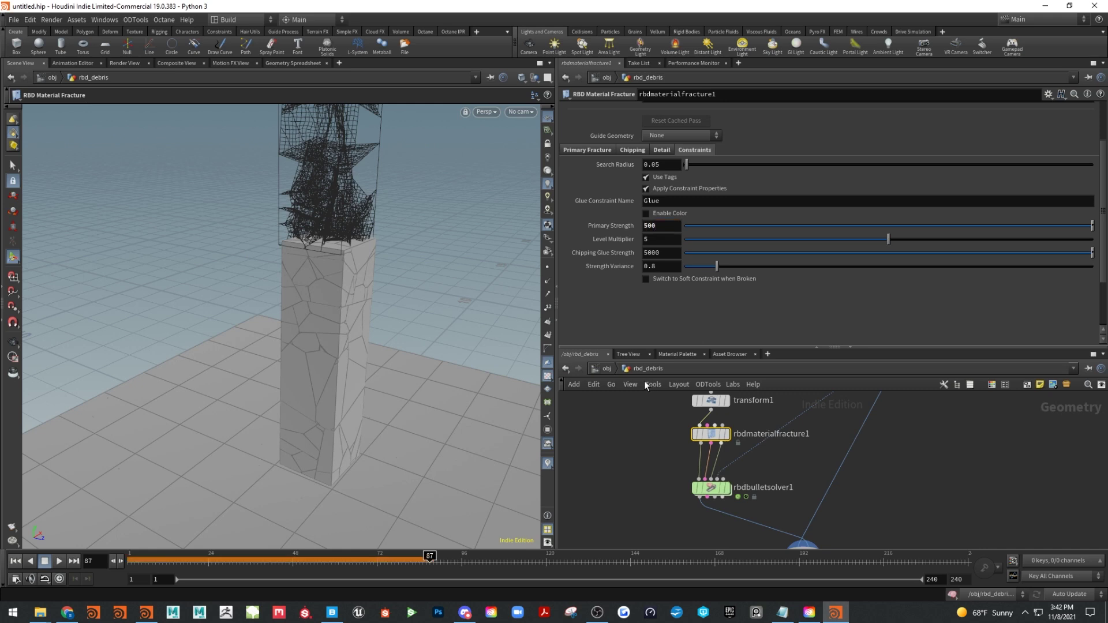
Replay the simulation from frame 1 to check how the pillar breaks on impact
{"action": "left_click", "coordinate": [15, 561]}
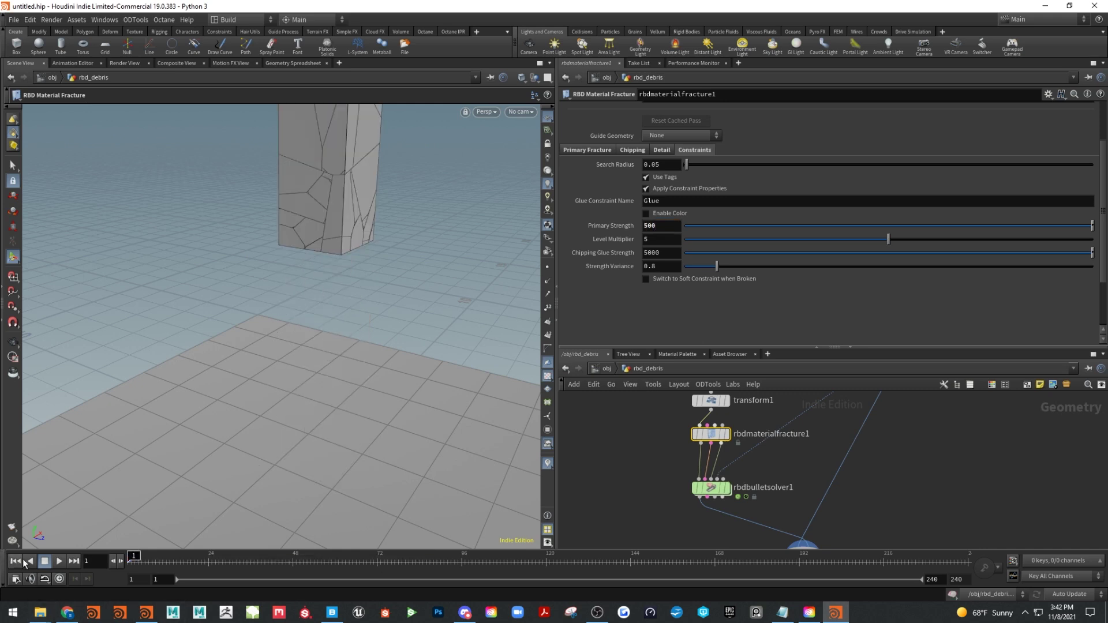
{"action": "left_click", "coordinate": [58, 561]}
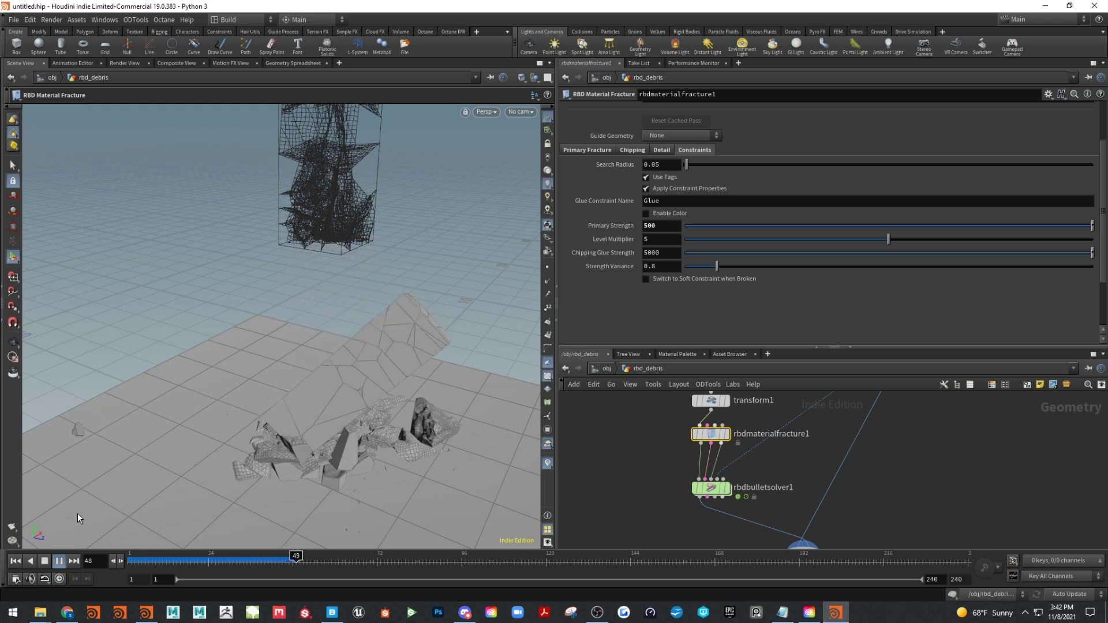
{"action": "left_click", "coordinate": [45, 560]}
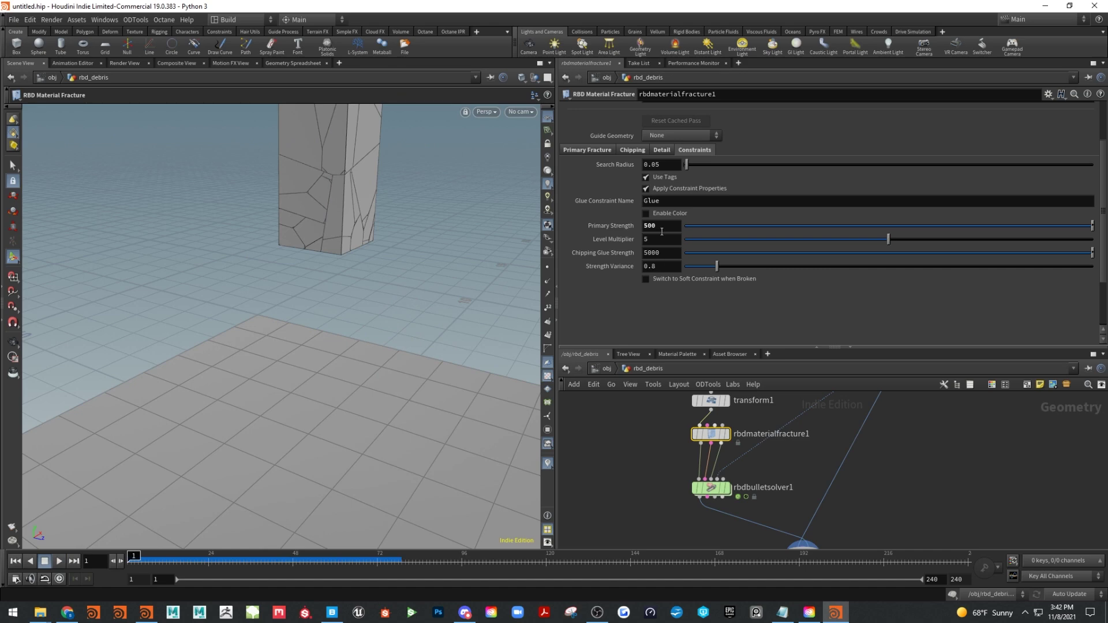
Lower the glue constraints' Primary Strength to 250 and play the merged simulation to watch the pillar break
{"action": "key", "text": "Return"}
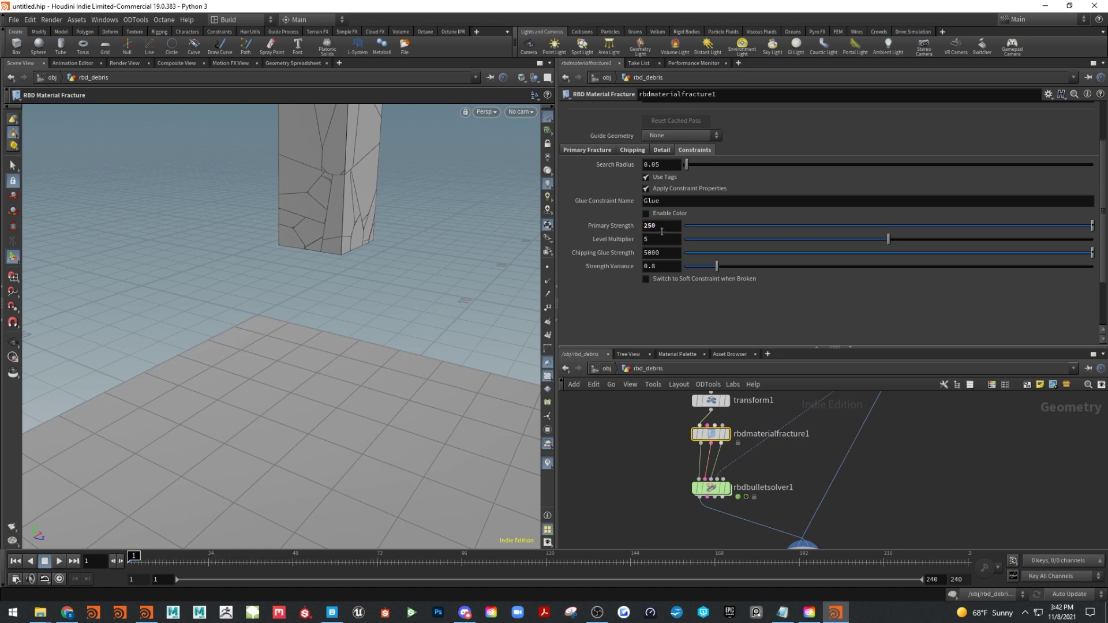
{"action": "key", "text": "Escape"}
{"action": "left_click_drag", "start_coordinate": [443, 398], "coordinate": [398, 413]}
{"action": "middle_click_drag", "start_coordinate": [819, 492], "coordinate": [776, 508]}
{"action": "left_click", "coordinate": [779, 506]}
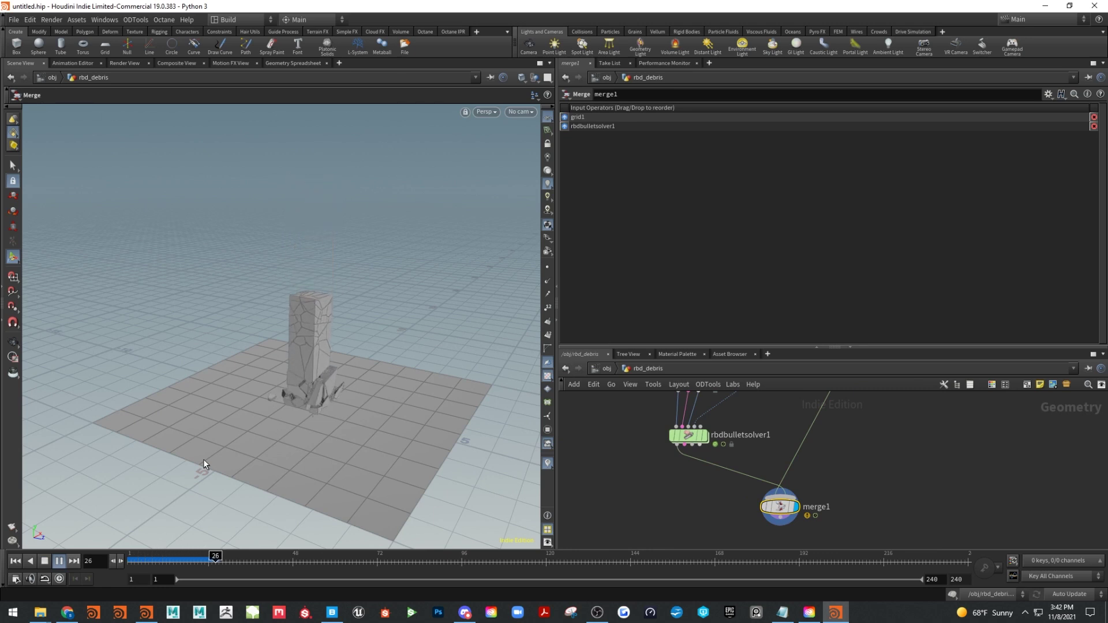
{"action": "key", "text": "Escape"}
{"action": "left_click_drag", "start_coordinate": [321, 321], "coordinate": [386, 343]}
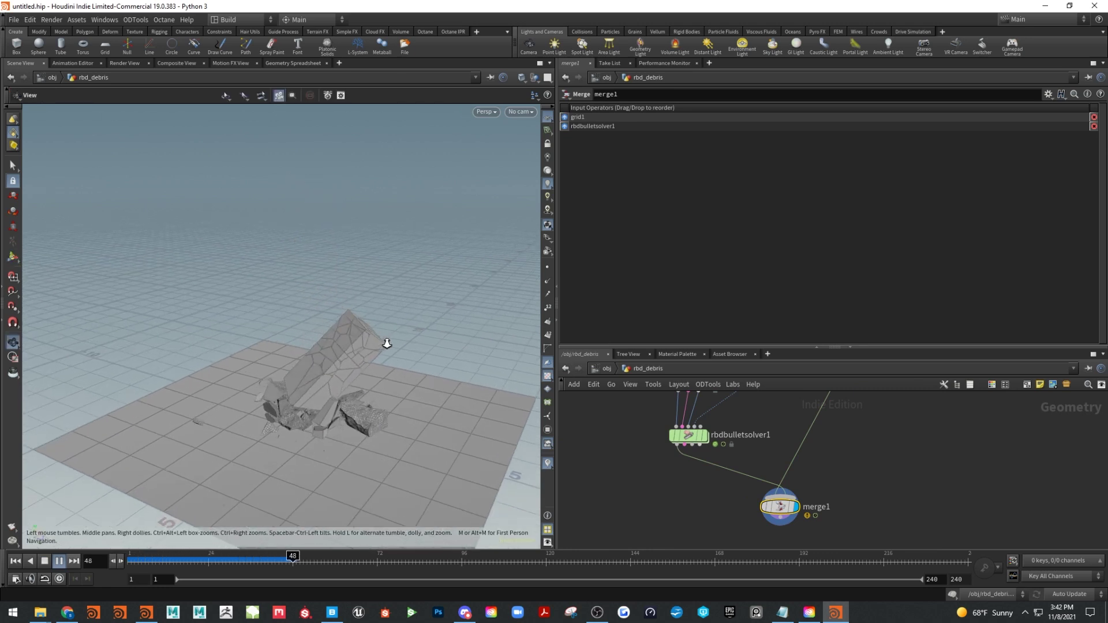
Stop playback and look through the bullet solver's constraint breaking thresholds and impact settings
{"action": "key", "text": "Return"}
{"action": "left_click", "coordinate": [44, 562]}
{"action": "left_click", "coordinate": [688, 438]}
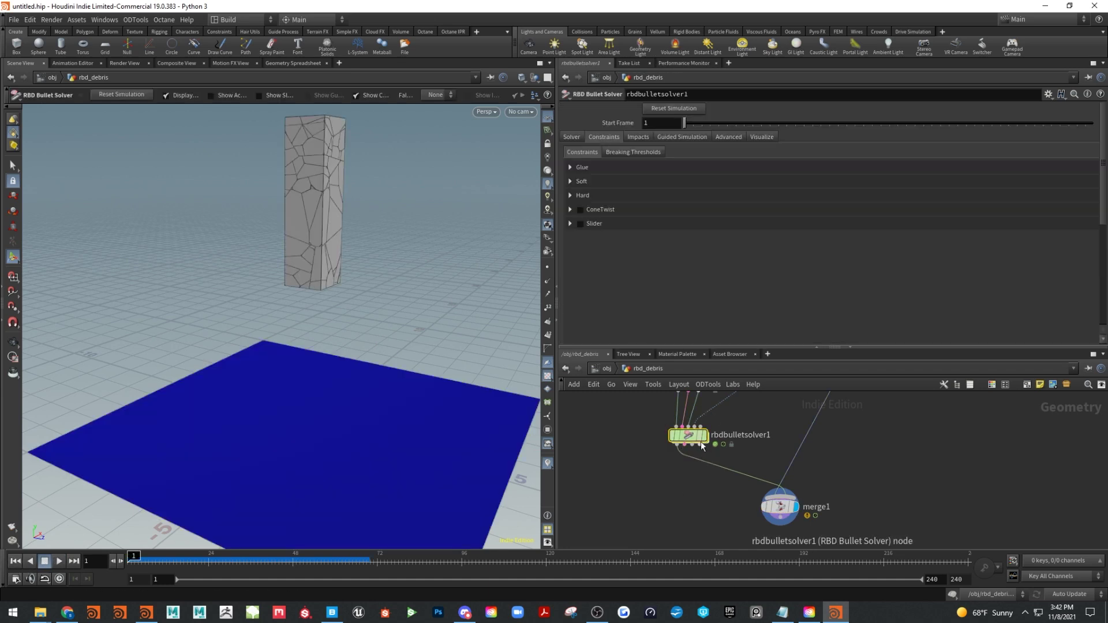
{"action": "left_click", "coordinate": [635, 152]}
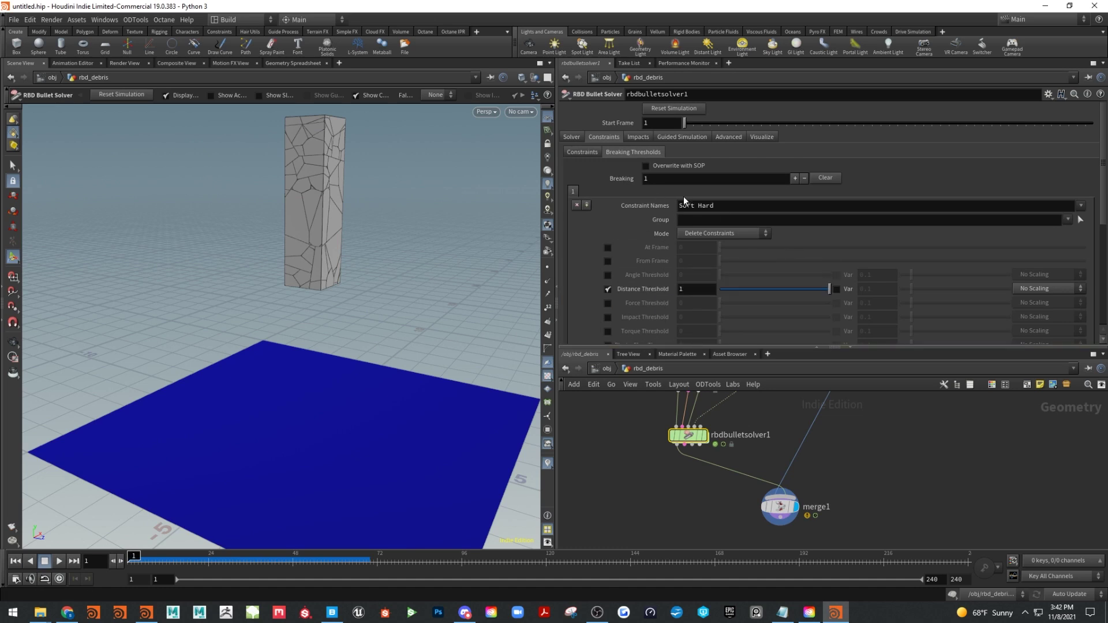
{"action": "left_click", "coordinate": [635, 136]}
Set the fracture node's glue constraints to a Level Multiplier of 2 and a Chipping Glue Strength of 1000
{"action": "mouse_move", "coordinate": [736, 434]}
{"action": "middle_click_drag", "start_coordinate": [741, 420], "coordinate": [747, 452]}
{"action": "left_click", "coordinate": [693, 414]}
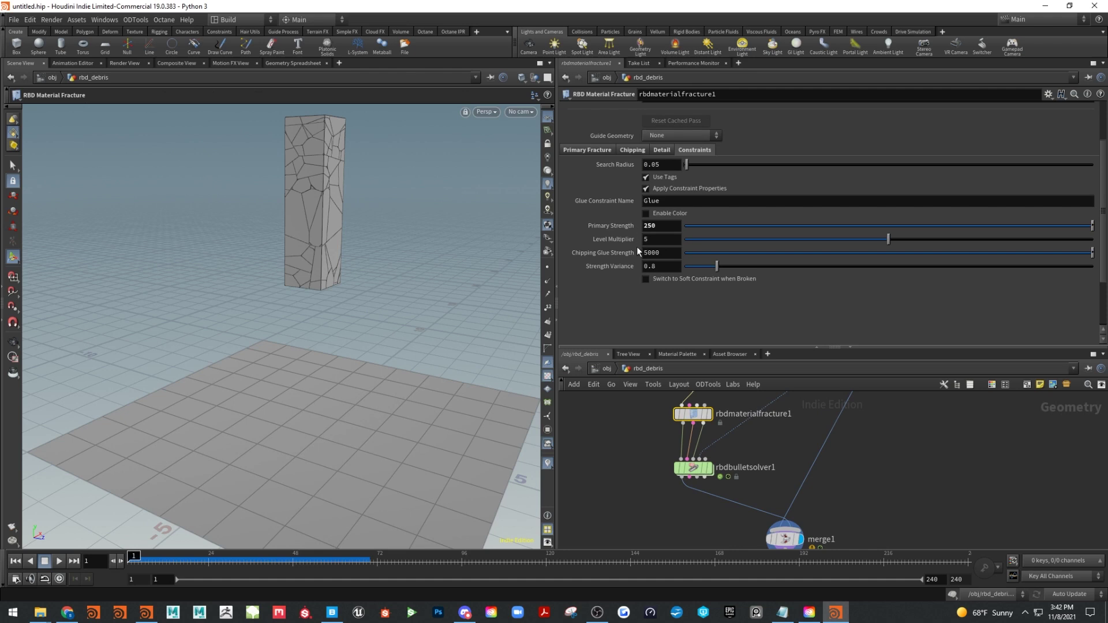
{"action": "double_click", "coordinate": [666, 253]}
{"action": "type", "text": "2"}
{"action": "key", "text": "Return"}
Play the pillar simulation, inspect the broken concrete pieces from different angles and stop playback
{"action": "left_click", "coordinate": [59, 561]}
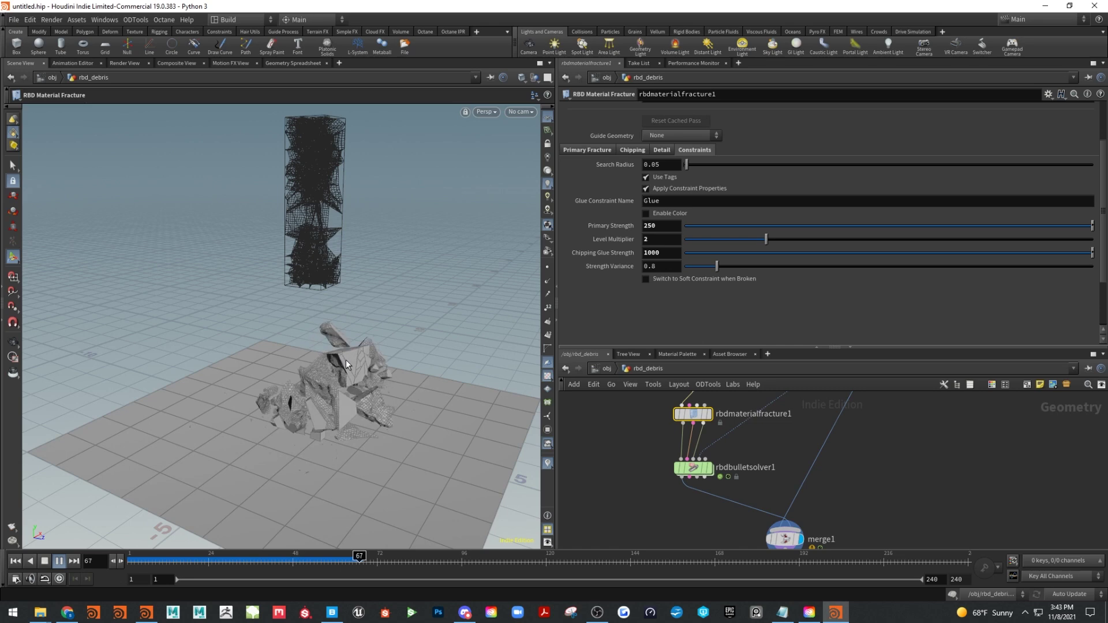
{"action": "key", "text": "Escape"}
{"action": "left_click_drag", "start_coordinate": [362, 387], "coordinate": [406, 404]}
{"action": "right_click_drag", "start_coordinate": [412, 424], "coordinate": [398, 404]}
{"action": "mouse_move", "coordinate": [398, 404]}
{"action": "left_mouse_down"}
{"action": "mouse_move", "coordinate": [445, 408]}
{"action": "mouse_move", "coordinate": [416, 369]}
{"action": "mouse_move", "coordinate": [425, 378]}
{"action": "mouse_move", "coordinate": [386, 395]}
{"action": "left_mouse_up"}
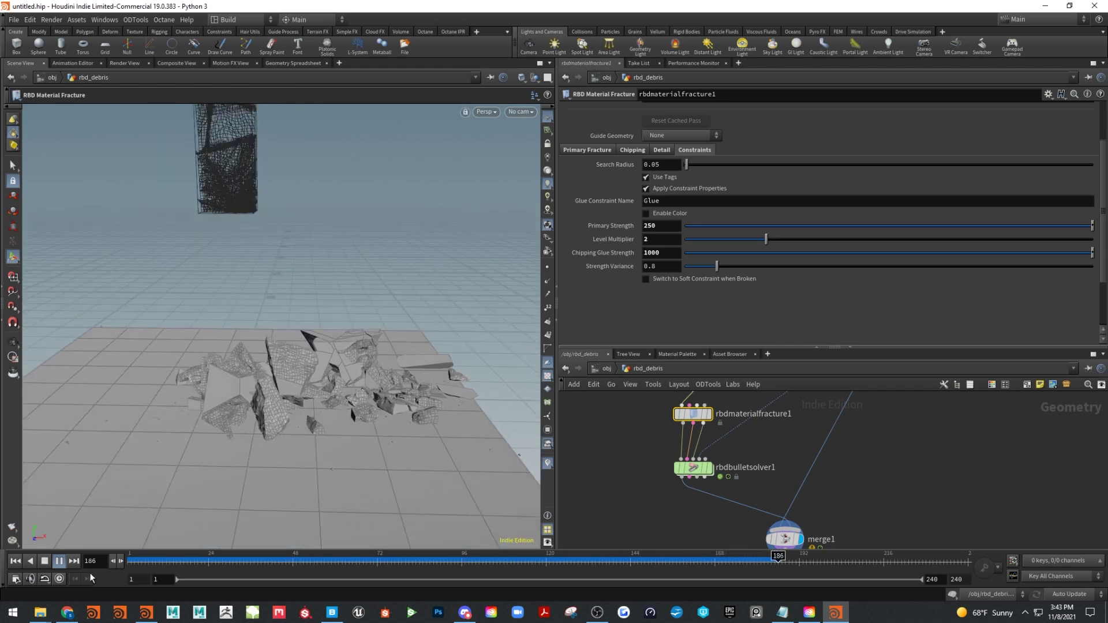
{"action": "left_click", "coordinate": [45, 563]}
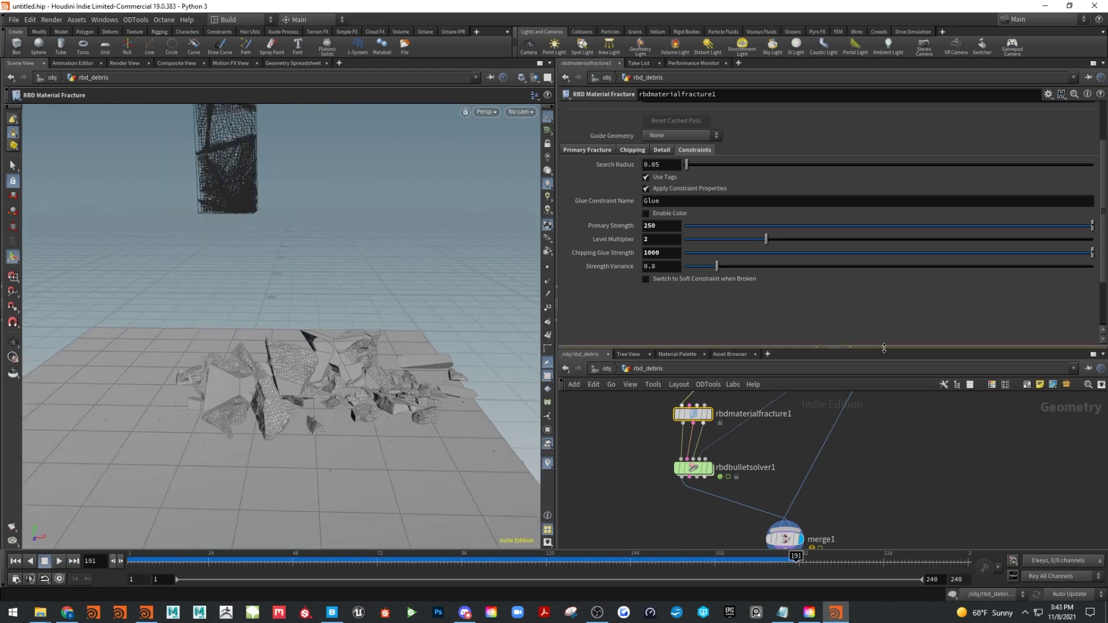
Enlarge the network area, add a Rubber Toy test geometry node beside the box and return to frame 1
{"action": "left_click_drag", "start_coordinate": [884, 347], "coordinate": [884, 210]}
{"action": "middle_click_drag", "start_coordinate": [781, 332], "coordinate": [848, 424]}
{"action": "key", "text": "Tab"}
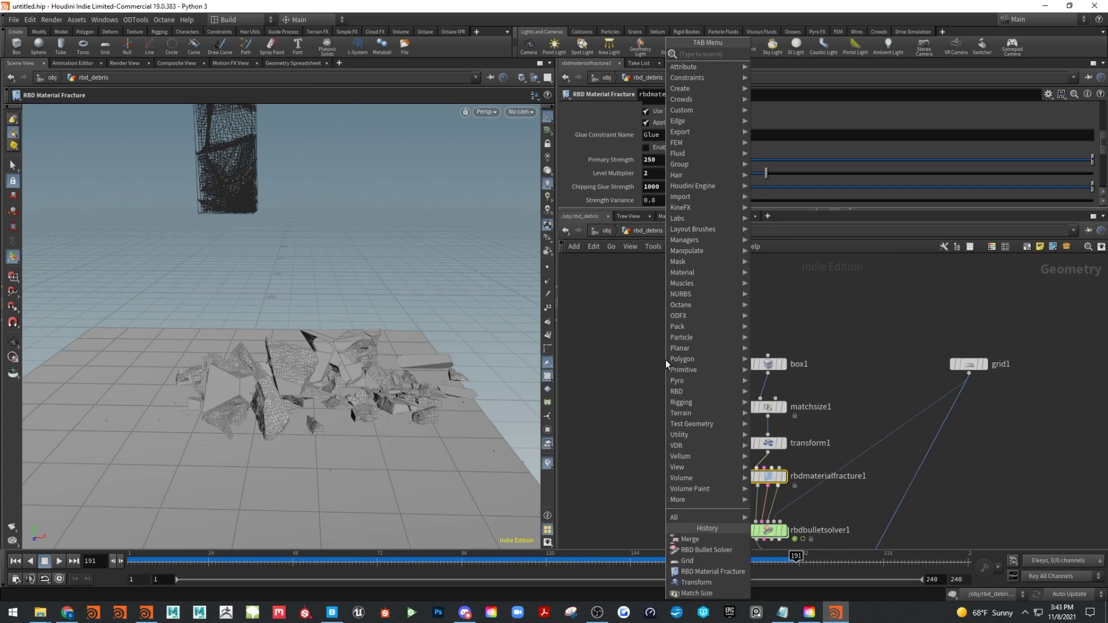
{"action": "type", "text": "te"}
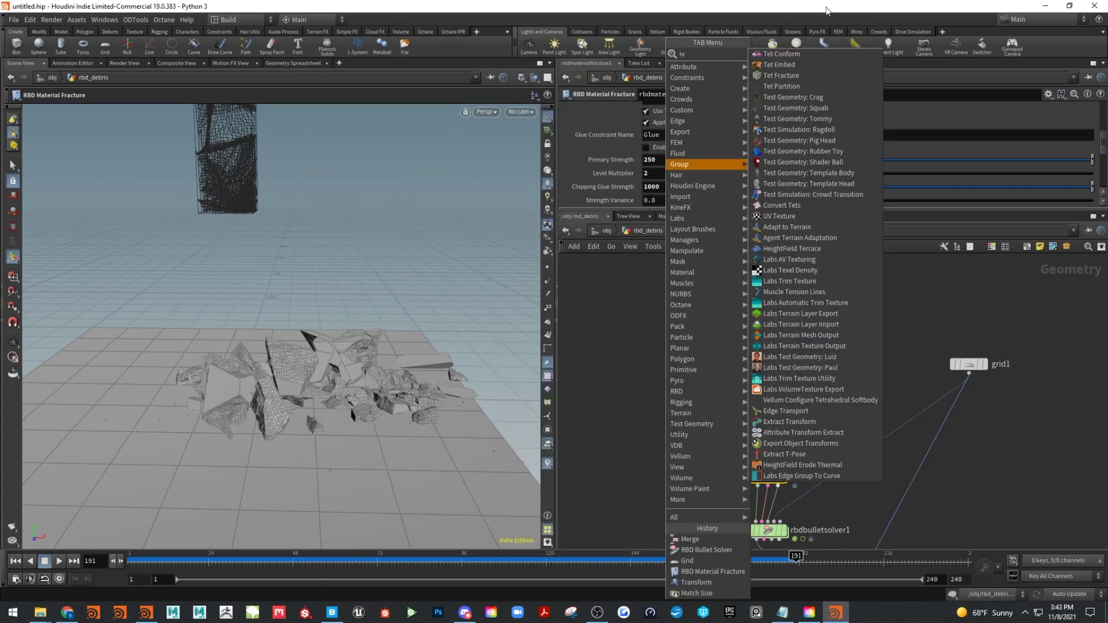
{"action": "left_click", "coordinate": [819, 152]}
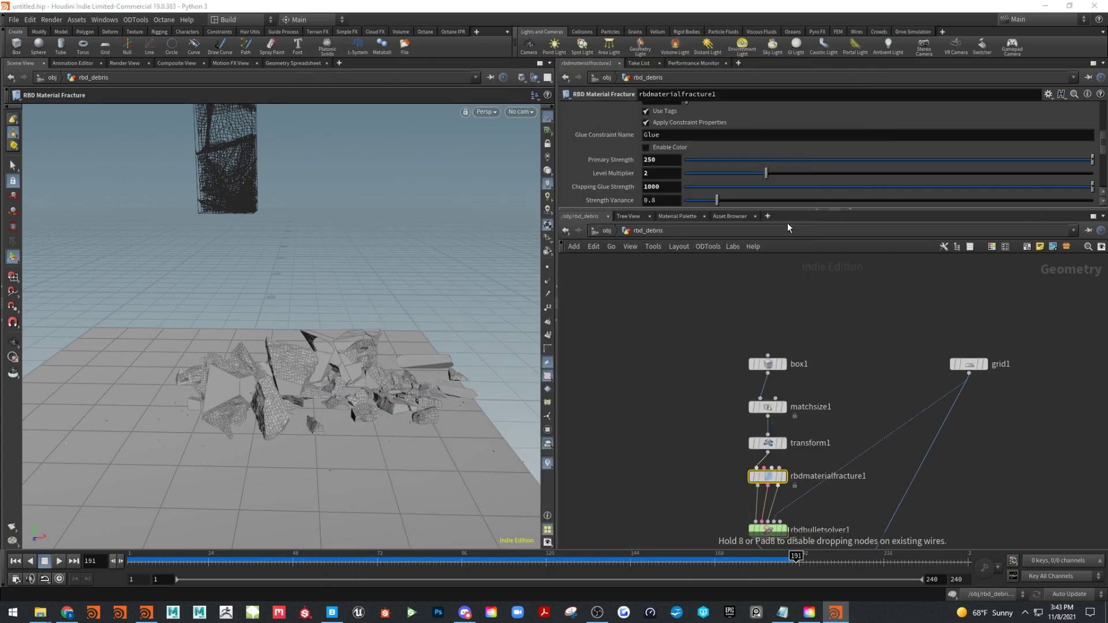
{"action": "left_click", "coordinate": [685, 356]}
{"action": "key", "text": "ctrl+Up"}
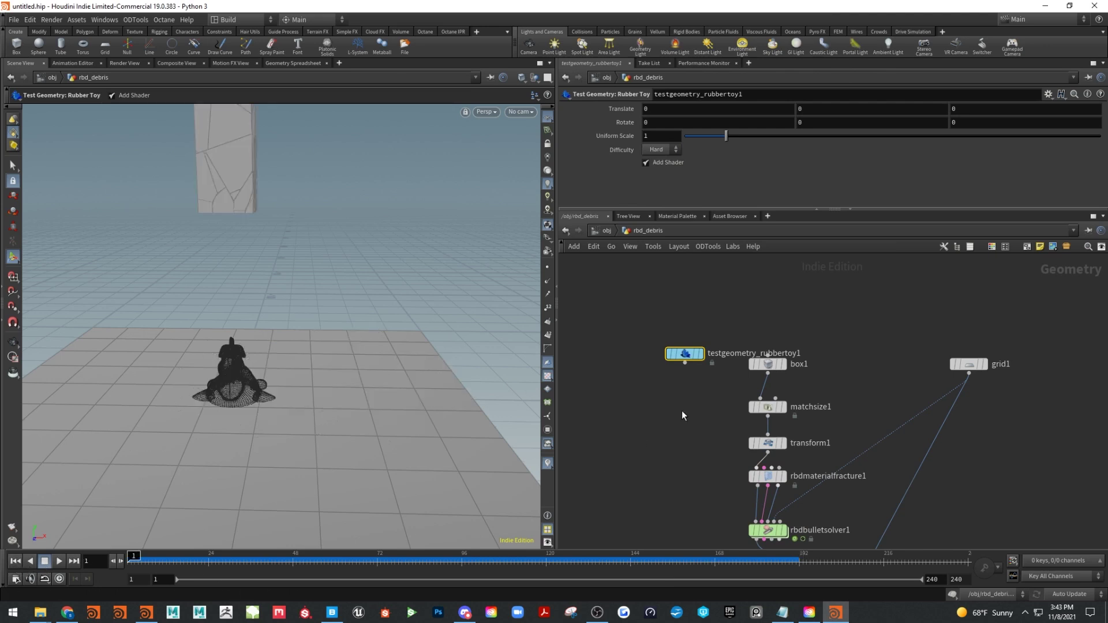
Connect the rubber toy to the Match Size node in place of the box
{"action": "left_click_drag", "start_coordinate": [685, 363], "coordinate": [734, 403]}
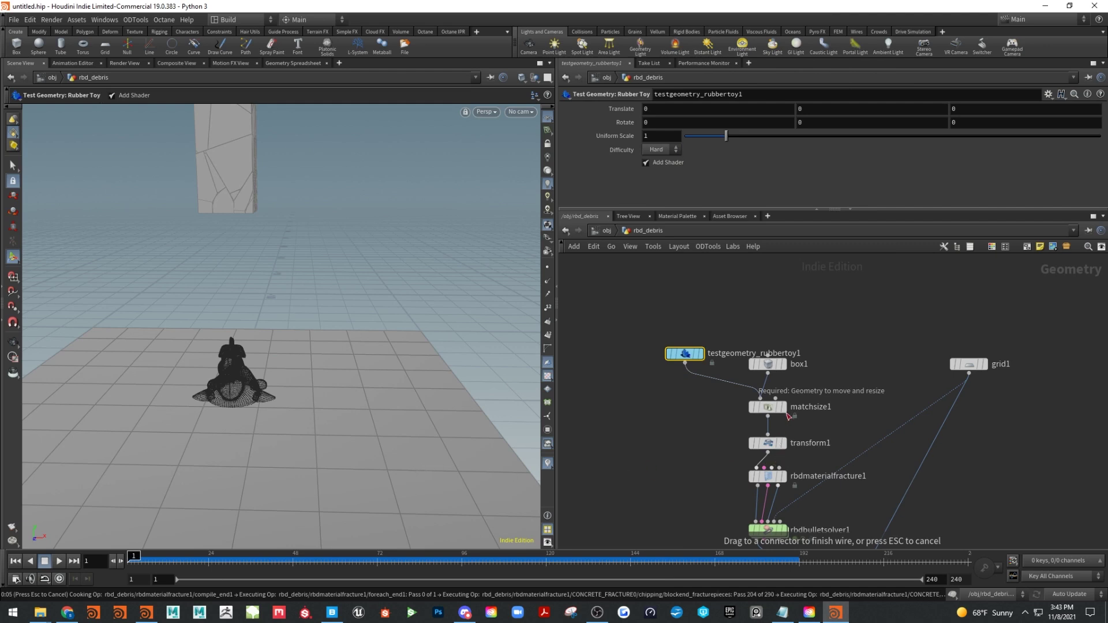
{"action": "left_click", "coordinate": [787, 416]}
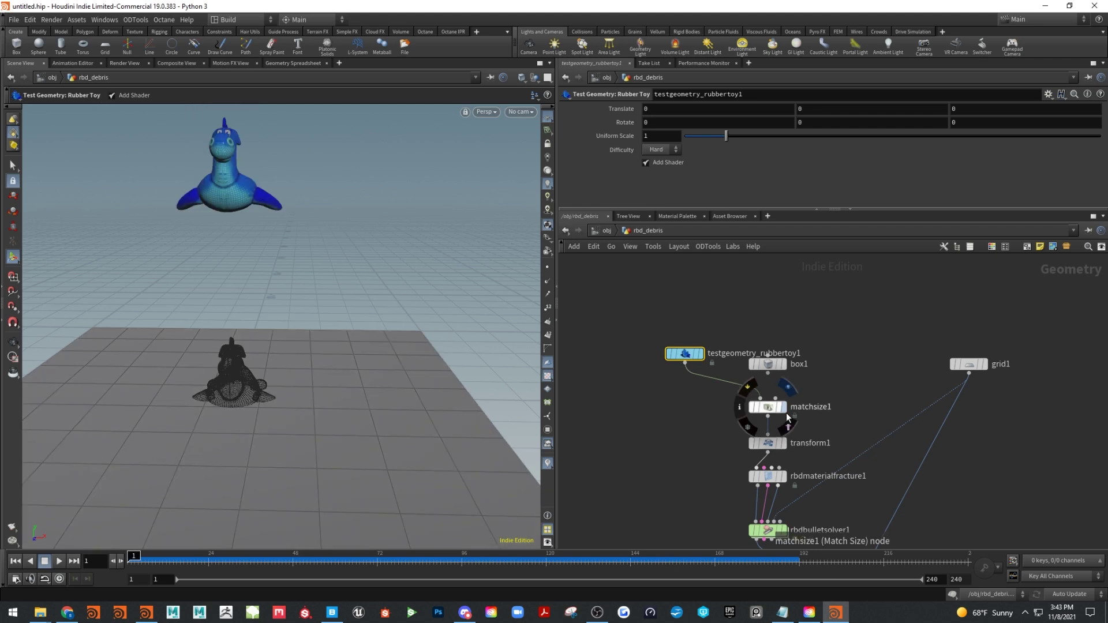
{"action": "key", "text": "Escape"}
Set the Uniform Scale of the Transform node above the fracture to 1.86 to enlarge the toy
{"action": "left_click_drag", "start_coordinate": [266, 346], "coordinate": [339, 354]}
{"action": "left_click", "coordinate": [768, 442]}
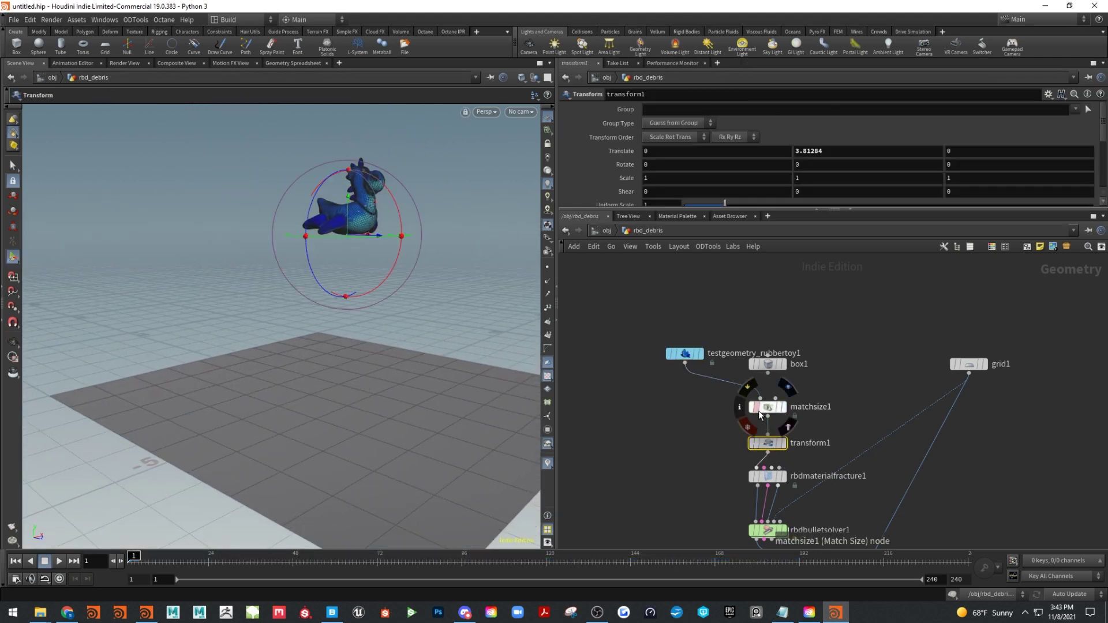
{"action": "left_click_drag", "start_coordinate": [777, 211], "coordinate": [744, 248]}
{"action": "left_click_drag", "start_coordinate": [725, 203], "coordinate": [729, 206]}
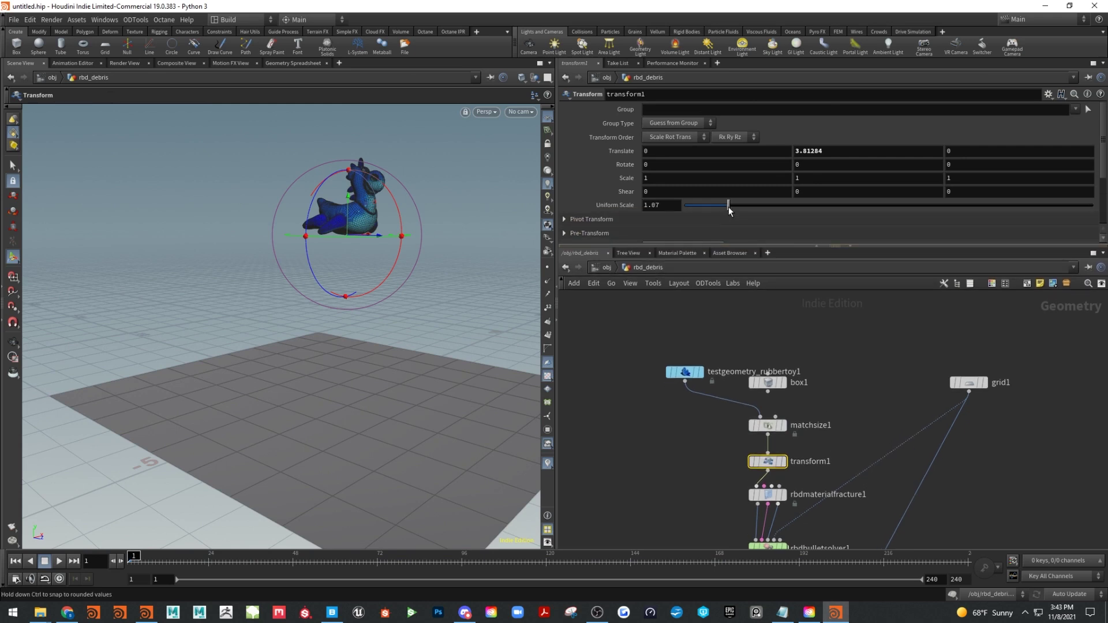
{"action": "left_click", "coordinate": [758, 205]}
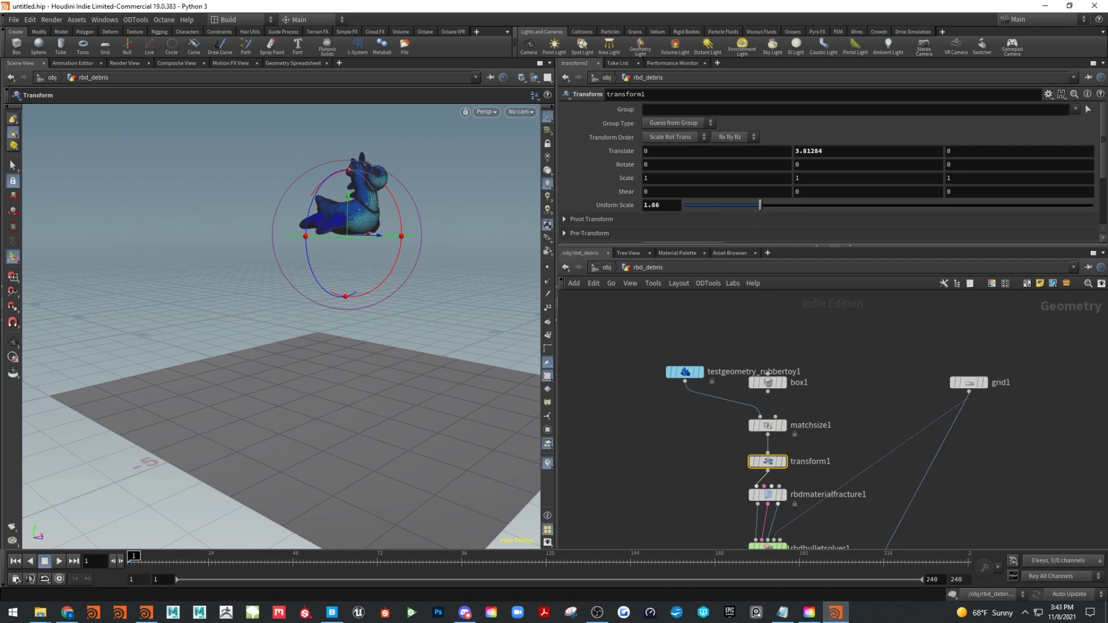
Play the simulation of the falling rubber toy and stop it at frame 75
{"action": "key", "text": "alt+Tab"}
{"action": "left_click", "coordinate": [60, 562]}
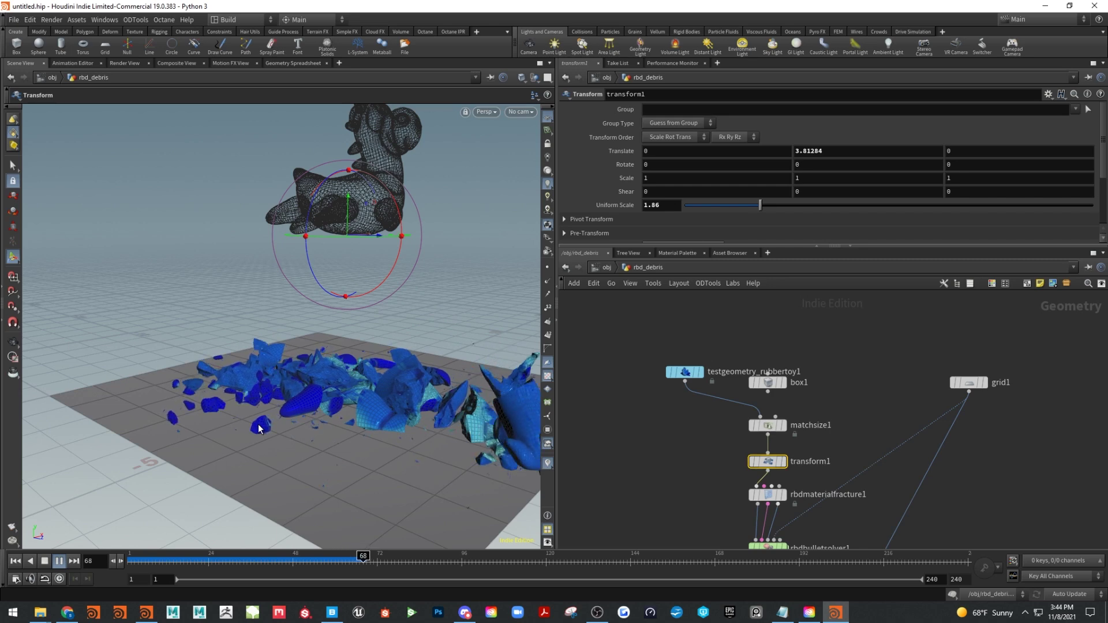
{"action": "left_click", "coordinate": [45, 561]}
Examine the shattered rubber toy debris on the ground grid from several angles and up close
{"action": "key", "text": "Escape"}
{"action": "left_click_drag", "start_coordinate": [245, 377], "coordinate": [372, 461]}
{"action": "key", "text": "t"}
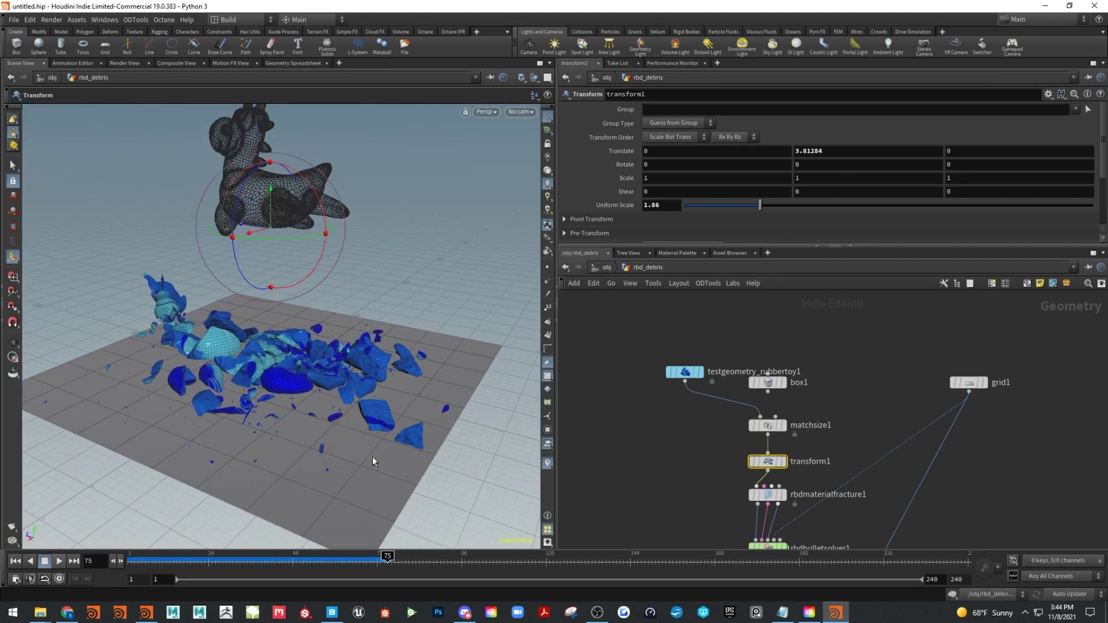
{"action": "key", "text": "Escape"}
{"action": "left_click_drag", "start_coordinate": [372, 456], "coordinate": [386, 407]}
{"action": "key", "text": "t"}
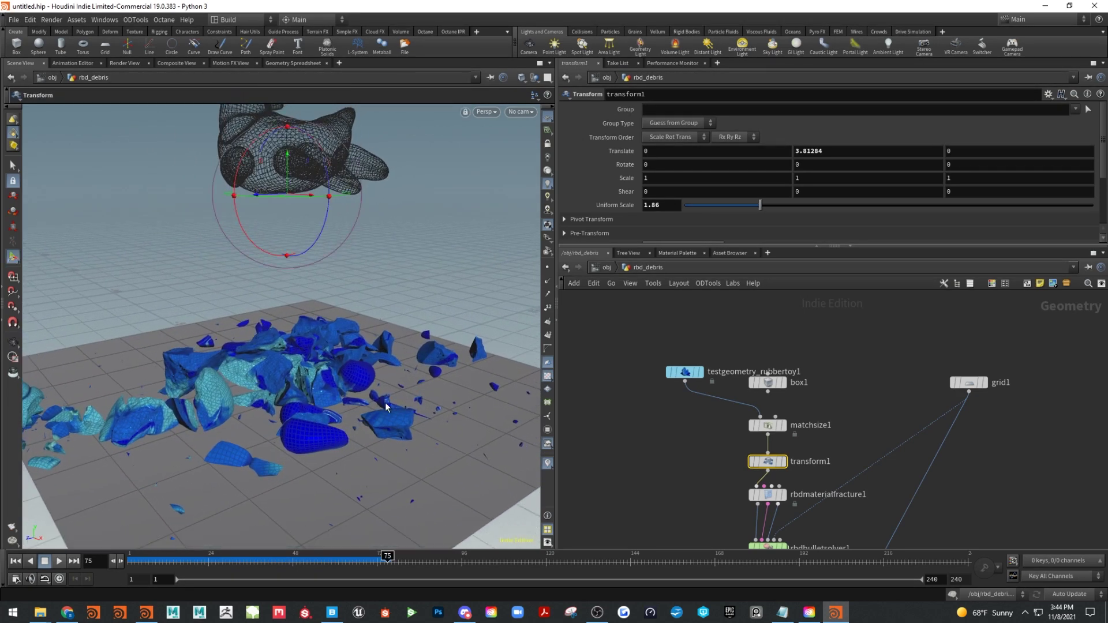
{"action": "key", "text": "Escape"}
{"action": "left_click_drag", "start_coordinate": [386, 406], "coordinate": [415, 396]}
{"action": "key", "text": "t"}
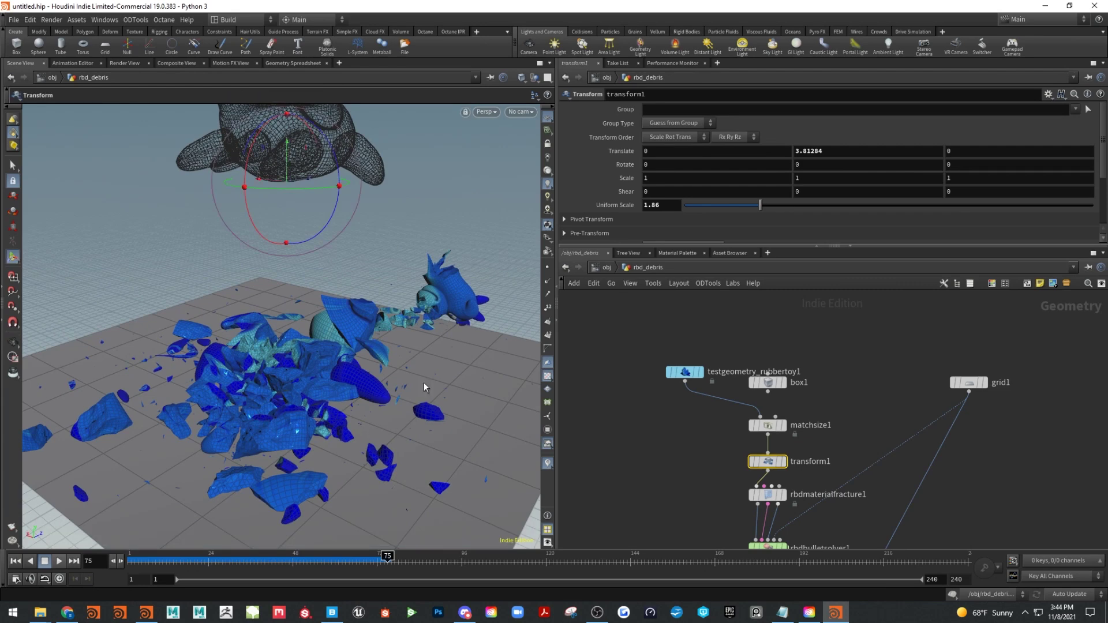
{"action": "key", "text": "Escape"}
{"action": "left_click_drag", "start_coordinate": [400, 488], "coordinate": [377, 445]}
{"action": "key", "text": "t"}
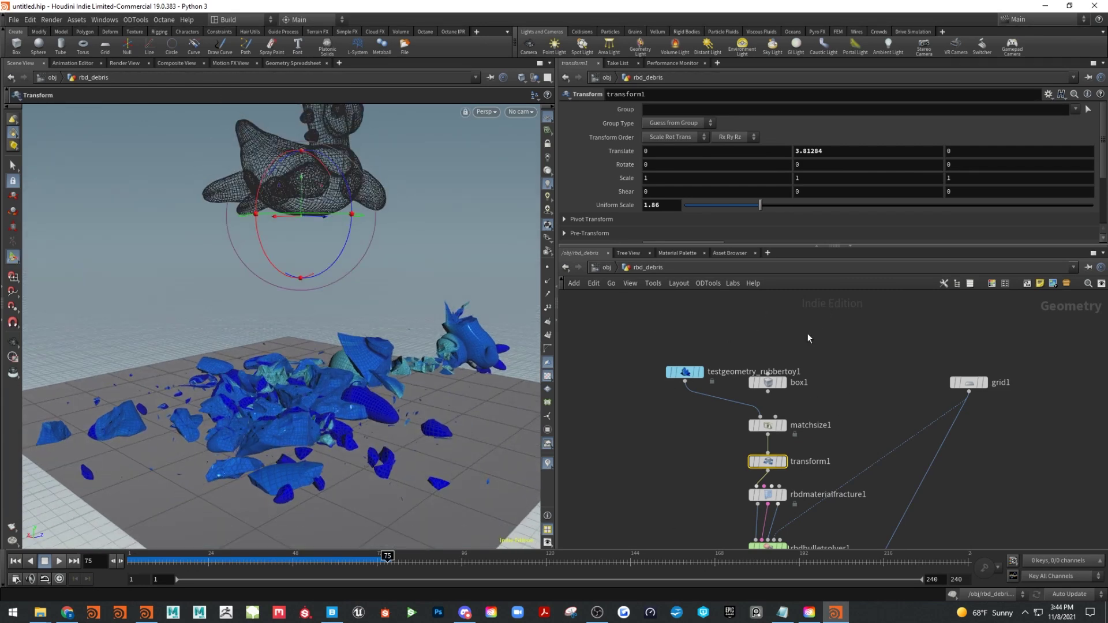
{"action": "left_click_drag", "start_coordinate": [369, 415], "coordinate": [408, 430]}
{"action": "key", "text": "Escape"}
{"action": "key", "text": "Return"}
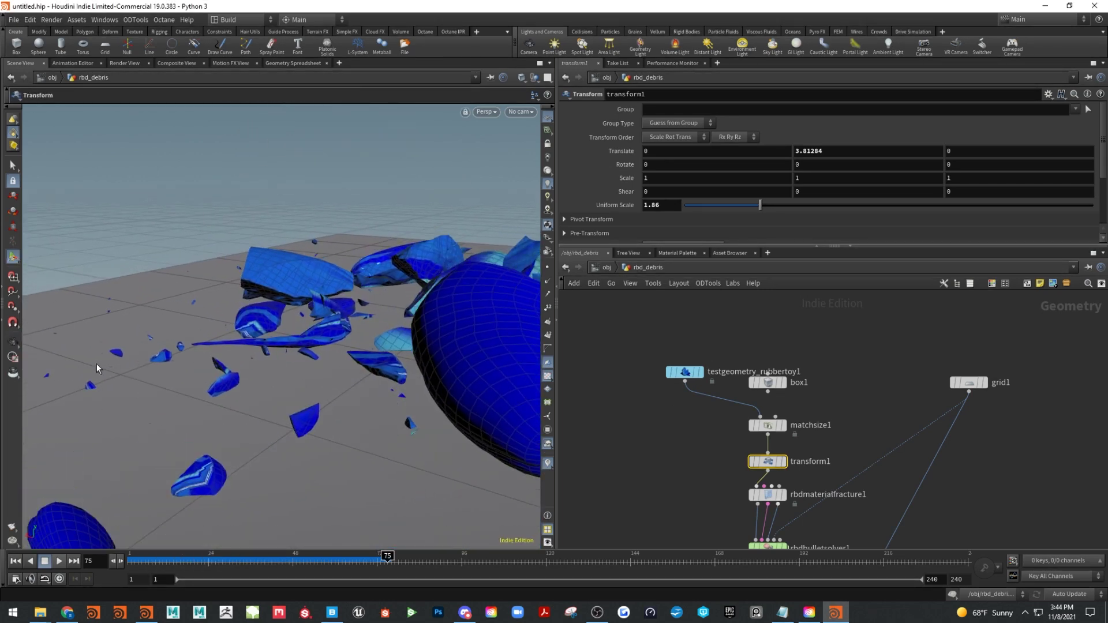
{"action": "left_click_drag", "start_coordinate": [346, 303], "coordinate": [519, 346]}
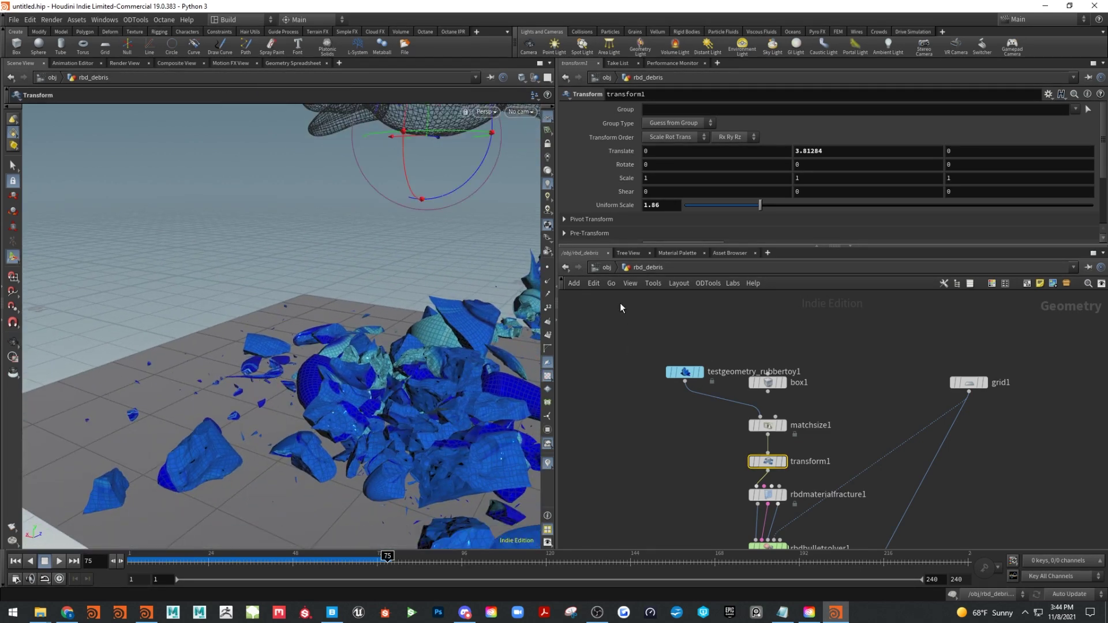
Return to the object level and hide the rbd_debris object
{"action": "left_click", "coordinate": [596, 267]}
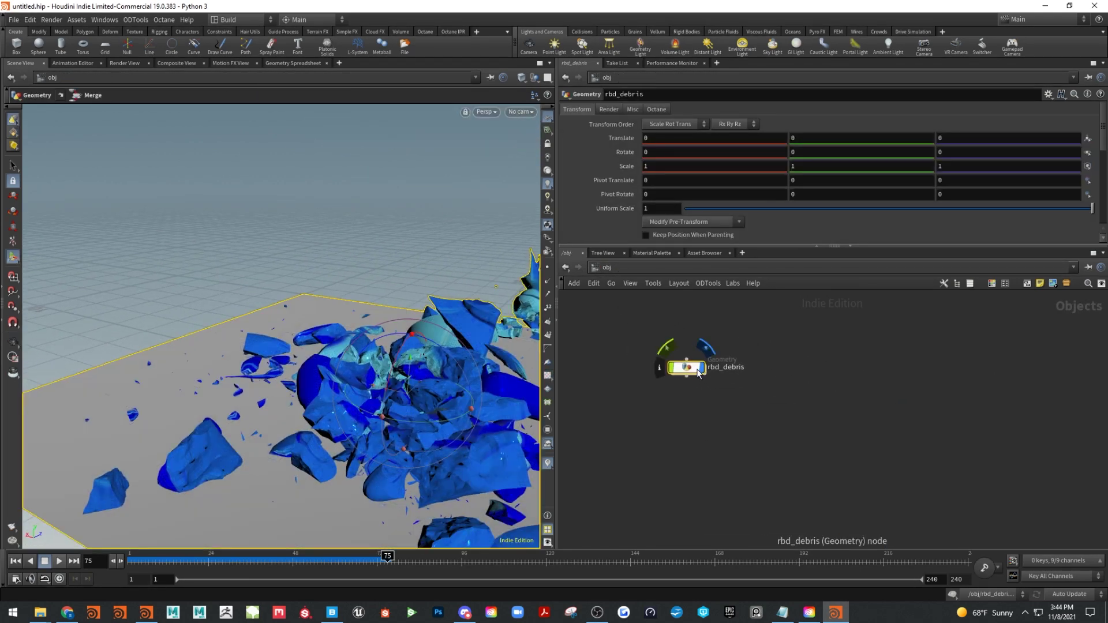
{"action": "left_click", "coordinate": [702, 368]}
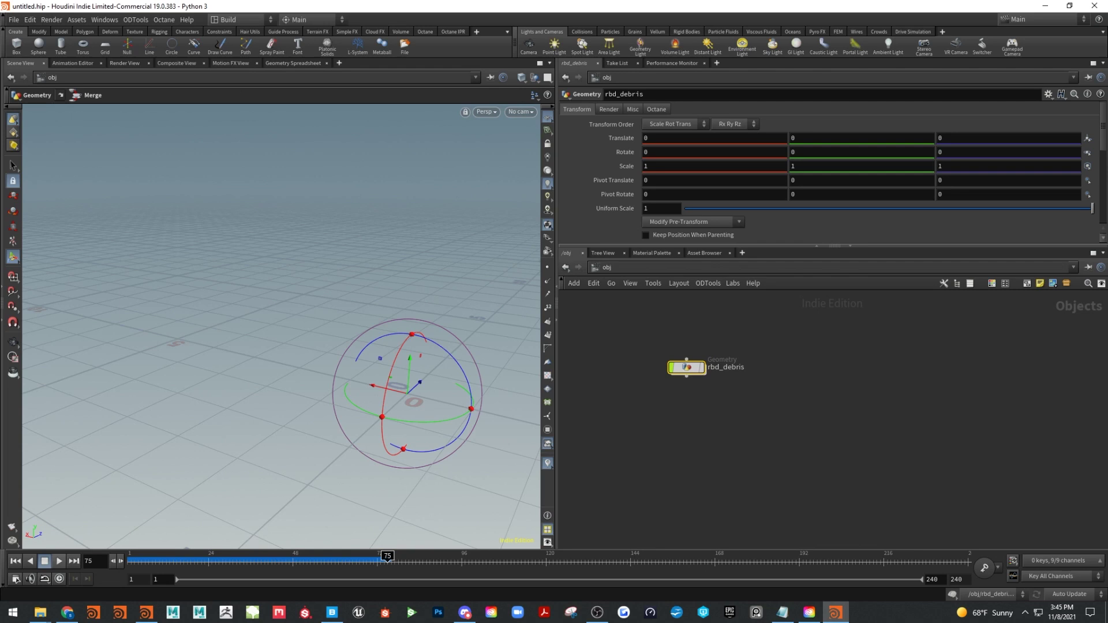
{"action": "key", "text": "alt+Tab"}
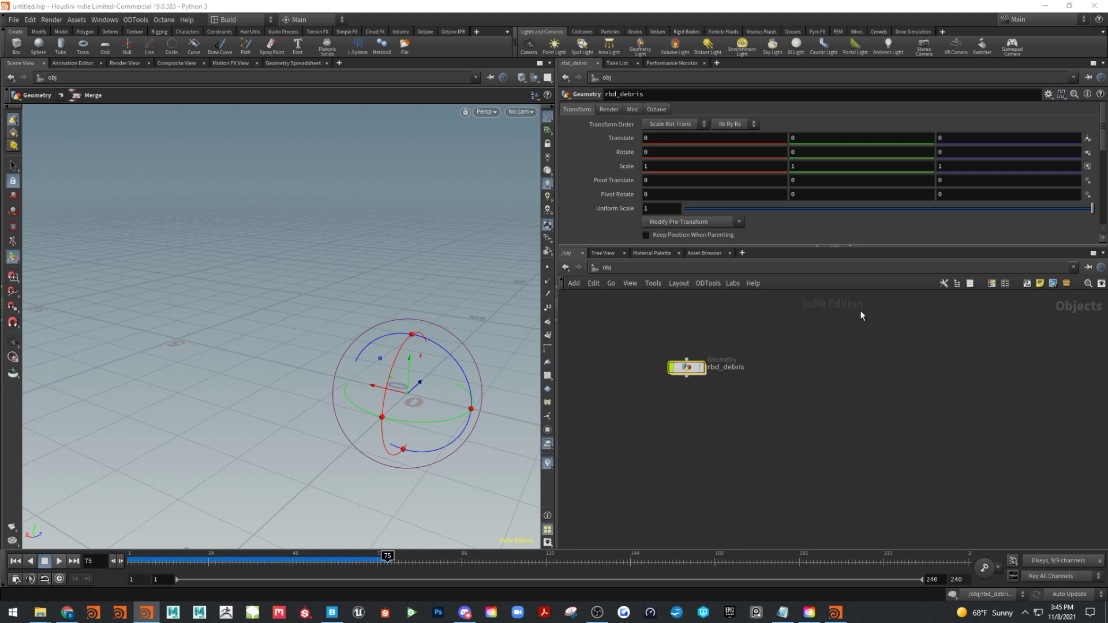
Add a new Geometry object beside rbd_debris and name it random_rocks
{"action": "key", "text": "Tab"}
{"action": "type", "text": "geo"}
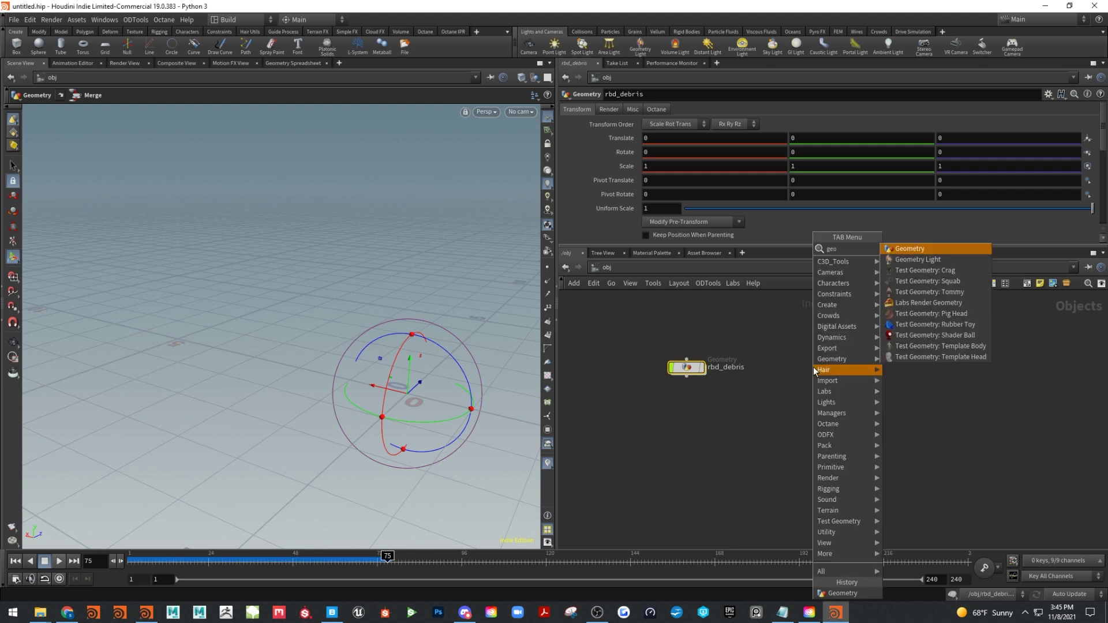
{"action": "left_click", "coordinate": [909, 248]}
{"action": "left_click", "coordinate": [819, 368]}
{"action": "double_click", "coordinate": [848, 367]}
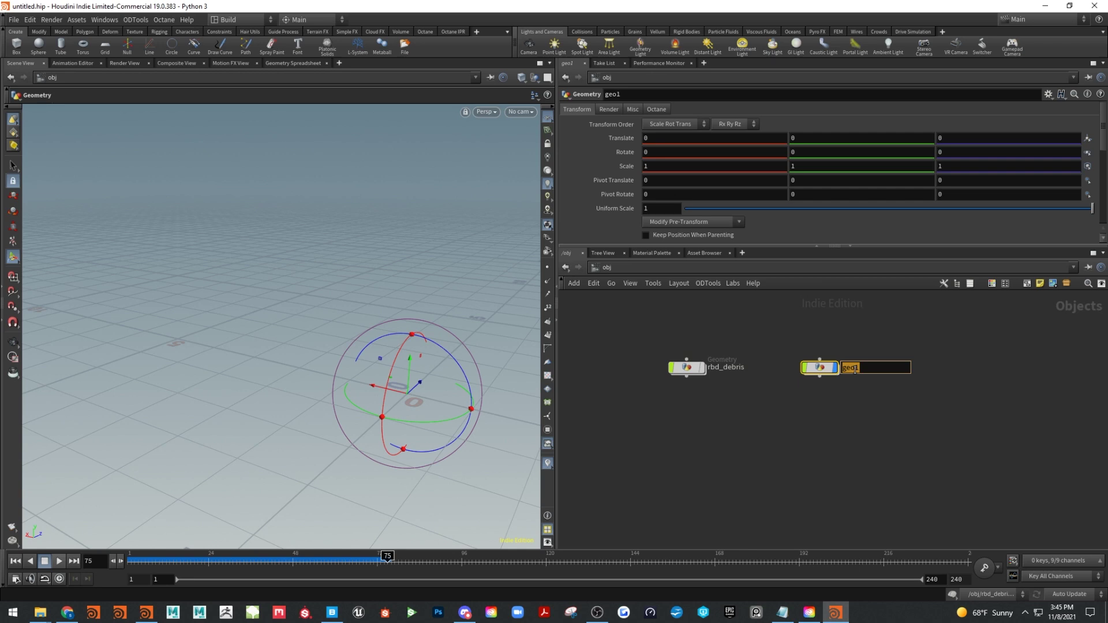
{"action": "type", "text": "random_rocks"}
{"action": "key", "text": "Return"}
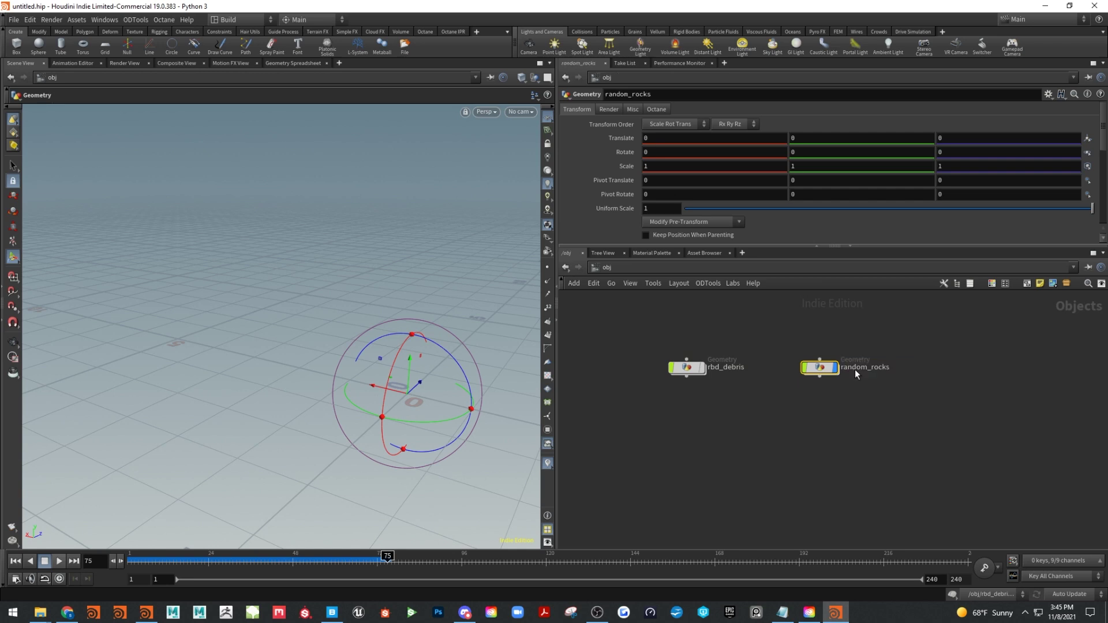
Place a File node inside the random_rocks object
{"action": "double_click", "coordinate": [822, 368]}
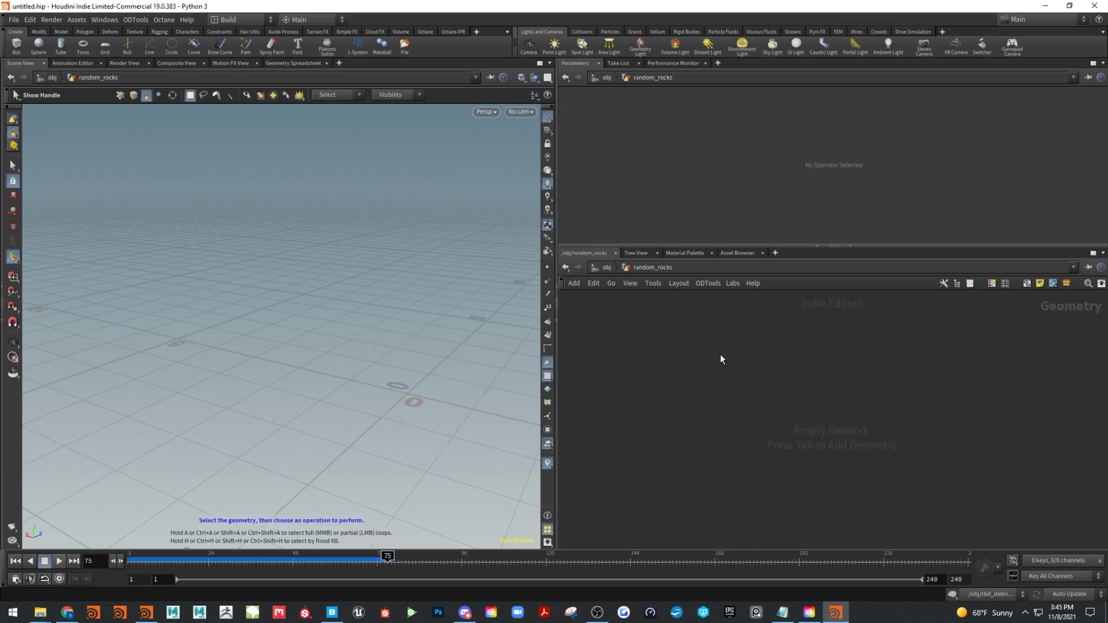
{"action": "key", "text": "Tab"}
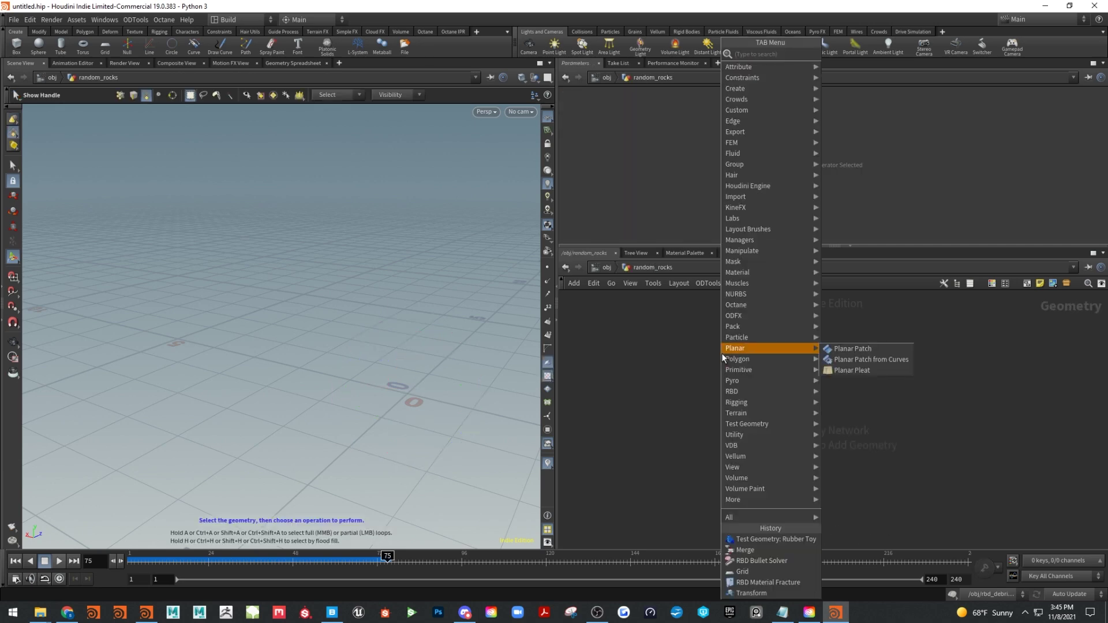
{"action": "type", "text": "fil"}
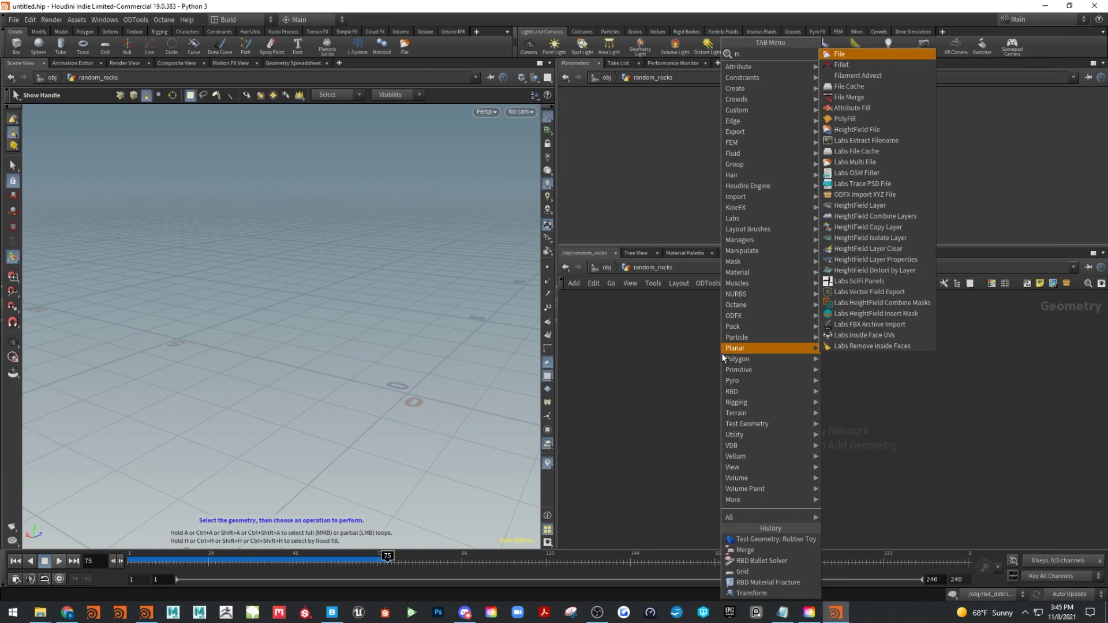
{"action": "left_click", "coordinate": [848, 54]}
{"action": "left_click", "coordinate": [784, 386]}
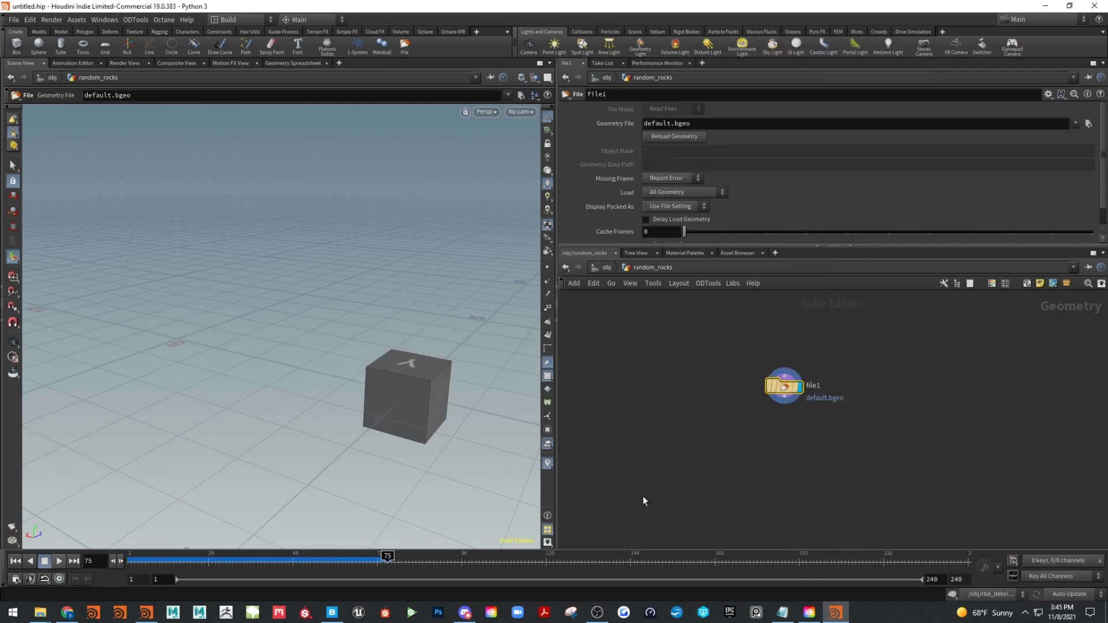
Switch to Quixel Bridge to view the Mossy Stones Pack among the local rock assets and return to the File node
{"action": "left_click", "coordinate": [333, 612]}
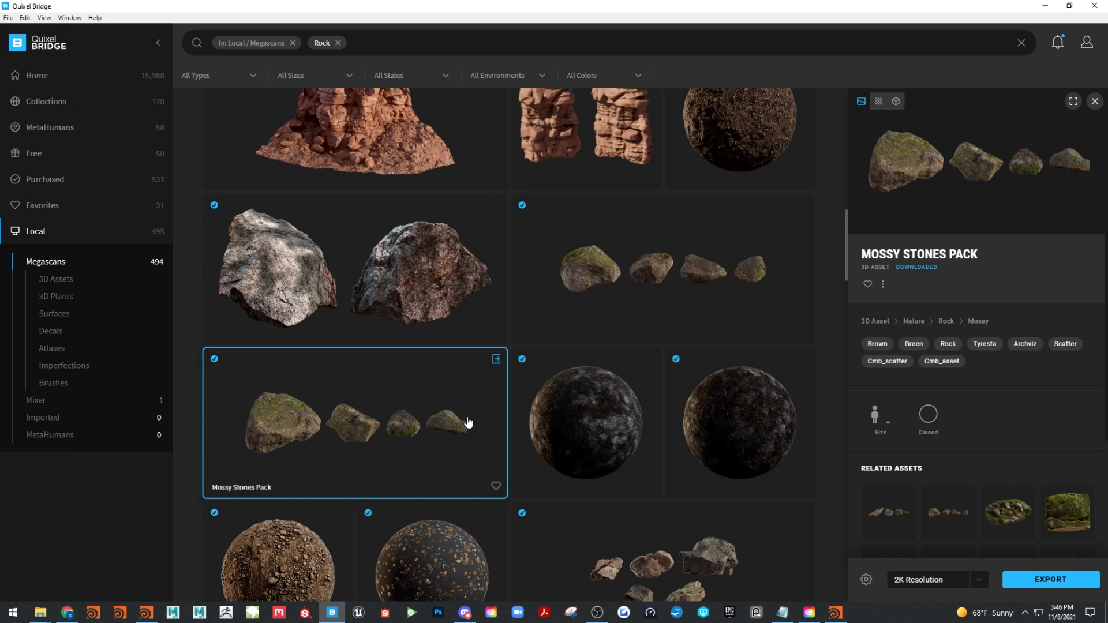
{"action": "left_click", "coordinate": [1045, 6]}
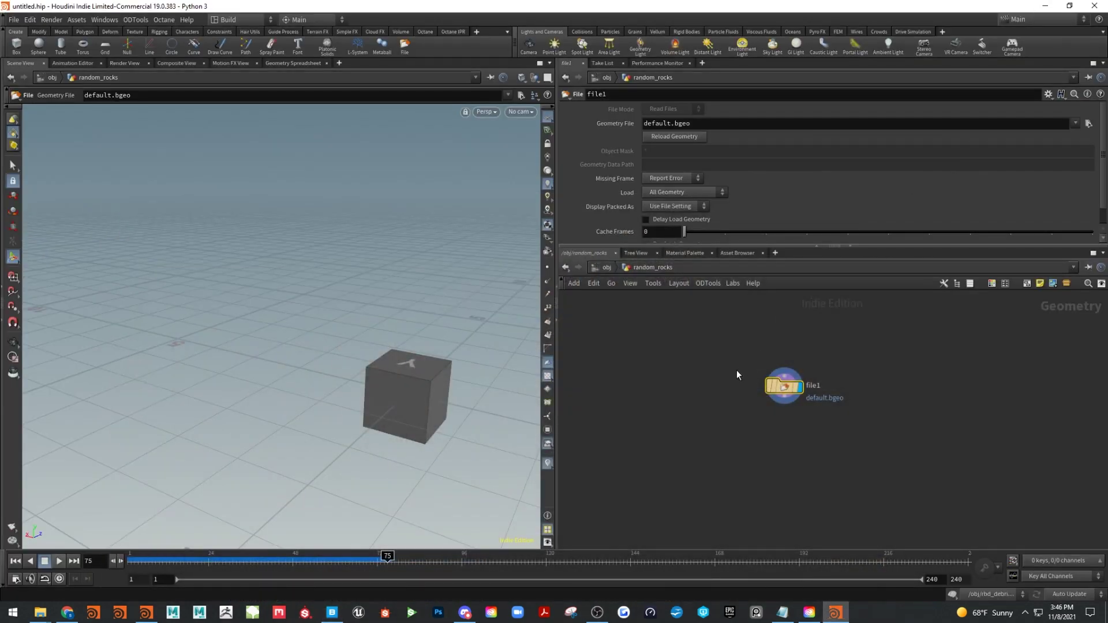
{"action": "left_click_drag", "start_coordinate": [791, 390], "coordinate": [775, 386]}
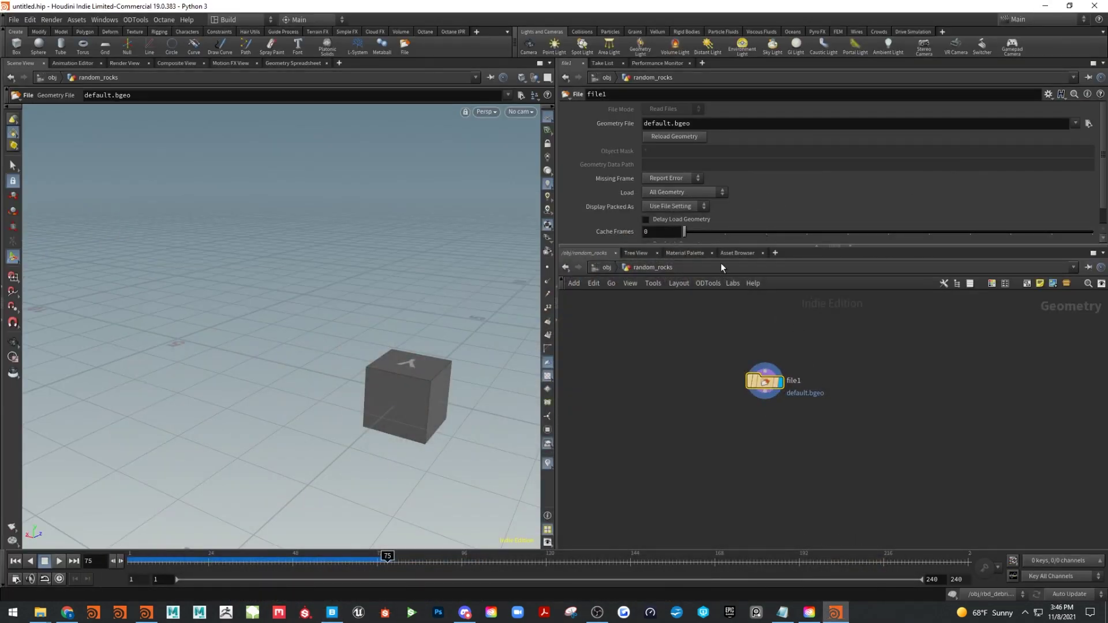
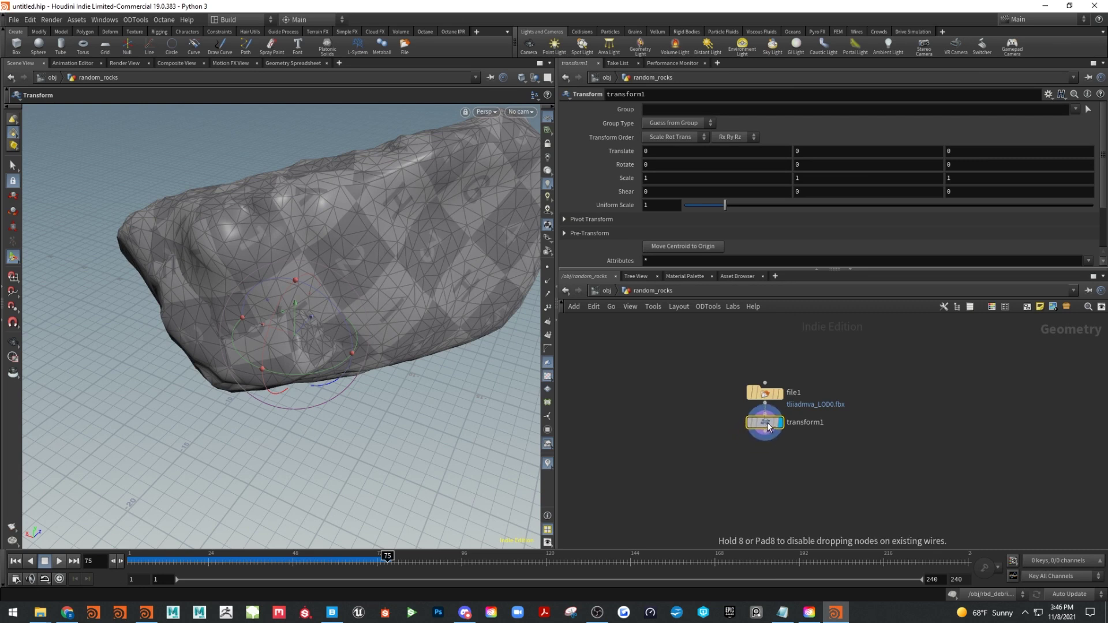
Set the Uniform Scale of transform1 to 0.01 to shrink the imported rock, then inspect the rock from several angles
{"action": "left_click", "coordinate": [673, 210]}
{"action": "type", "text": ".01"}
{"action": "key", "text": "Return"}
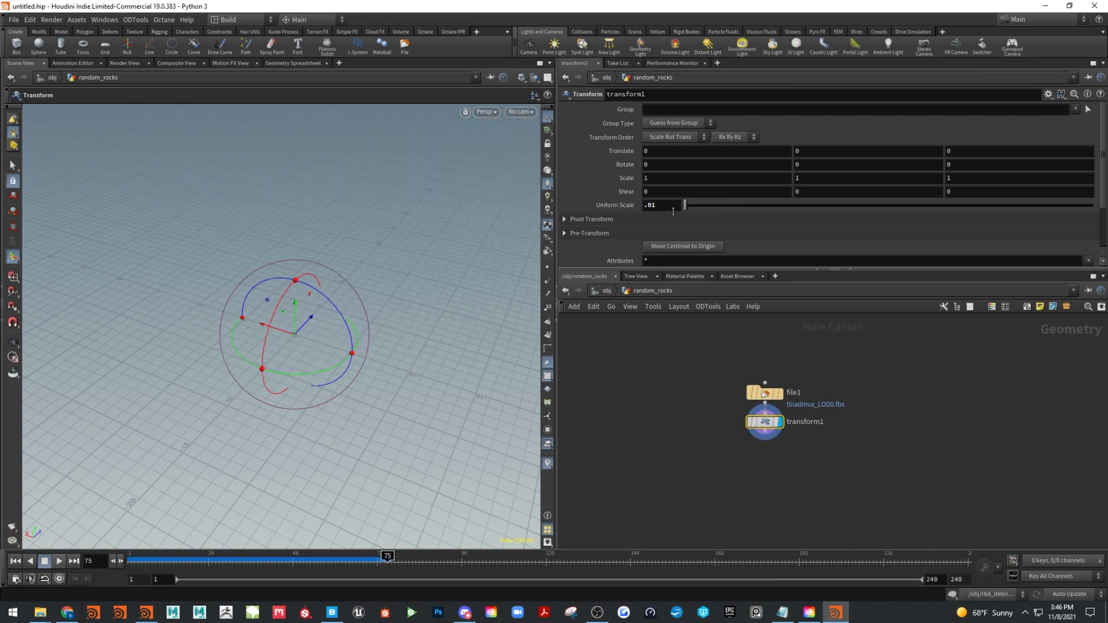
{"action": "key", "text": "f"}
{"action": "left_click_drag", "start_coordinate": [299, 422], "coordinate": [381, 415], "text": "alt"}
{"action": "middle_click_drag", "start_coordinate": [852, 355], "coordinate": [867, 322]}
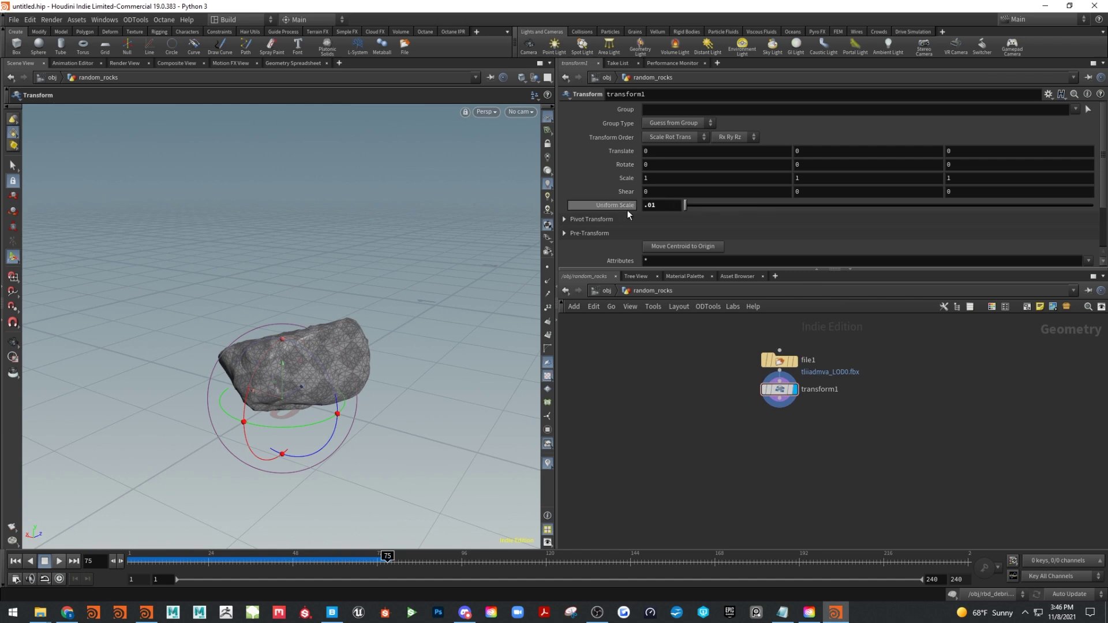
{"action": "key", "text": "Escape"}
{"action": "left_click_drag", "start_coordinate": [364, 356], "coordinate": [438, 385]}
{"action": "key", "text": "Return"}
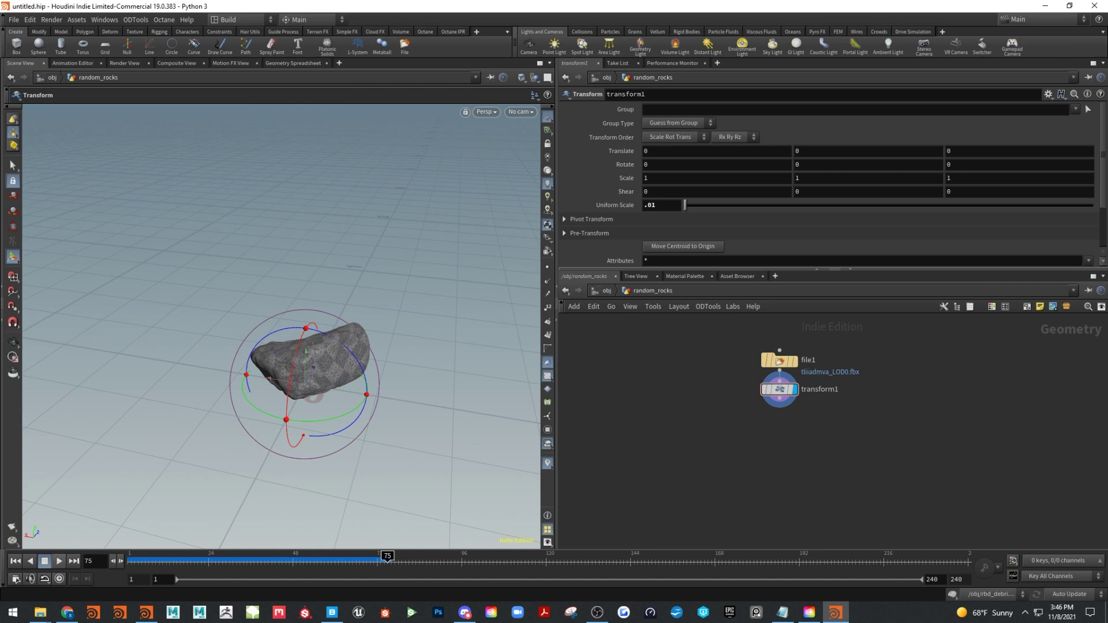
{"action": "key", "text": "Escape"}
{"action": "left_click_drag", "start_coordinate": [511, 366], "coordinate": [401, 329]}
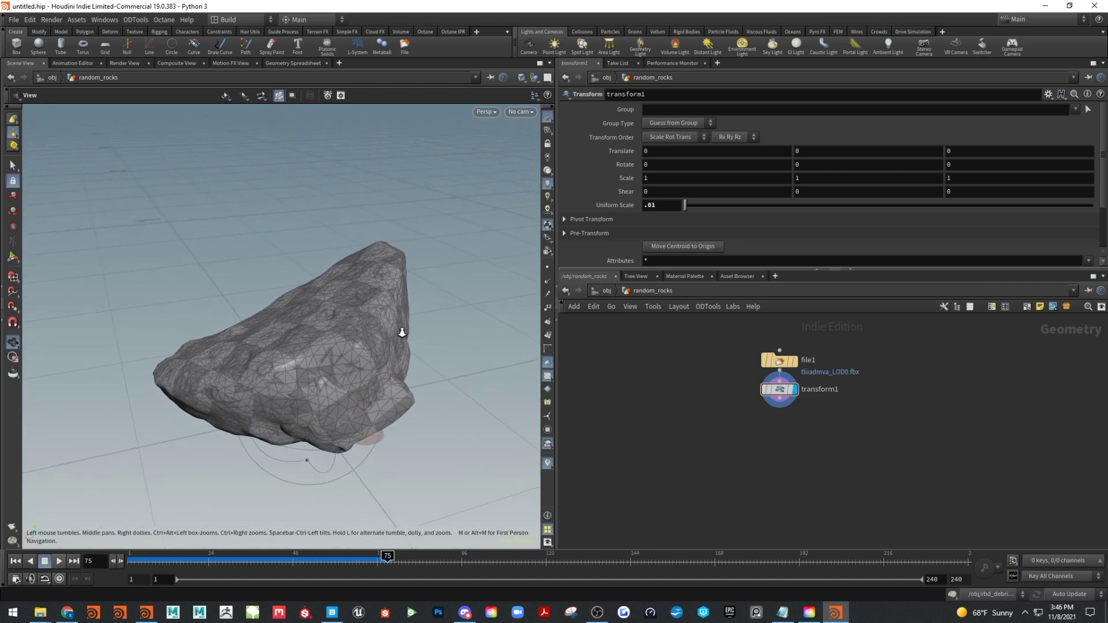
{"action": "key", "text": "Return"}
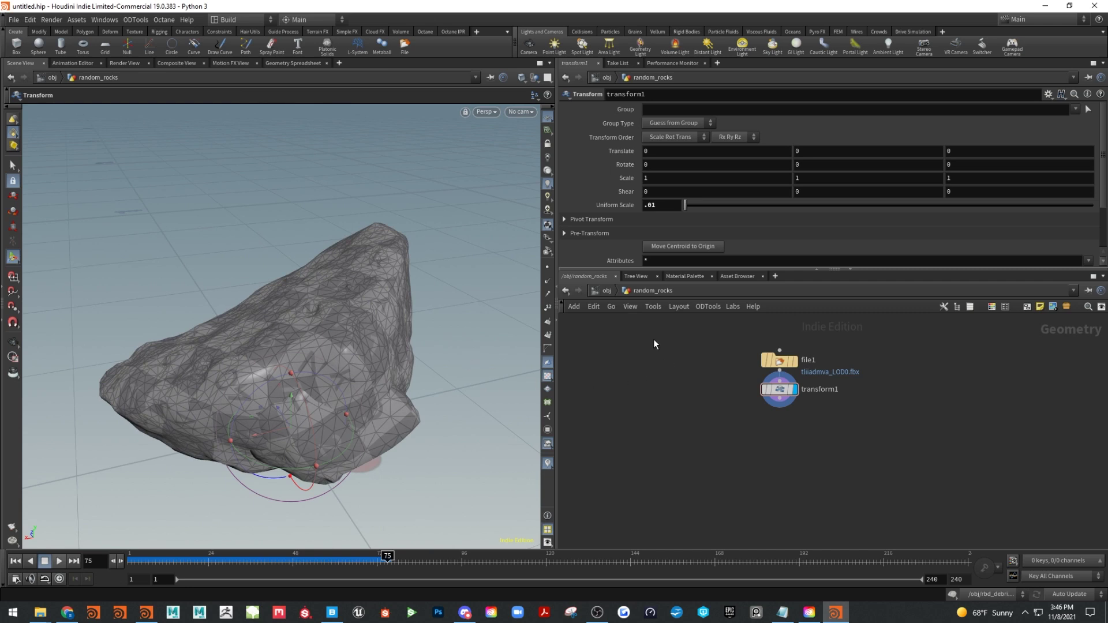
Add a Remesh node connected below transform1, make it the displayed node and align it under the chain
{"action": "left_click_drag", "start_coordinate": [776, 390], "coordinate": [780, 462]}
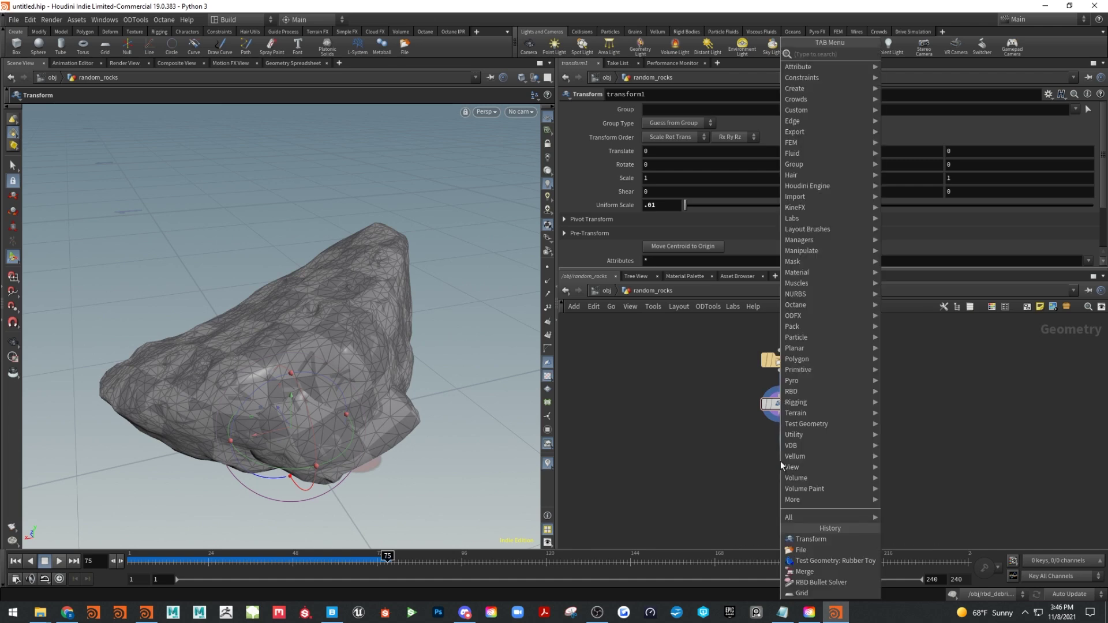
{"action": "type", "text": "re"}
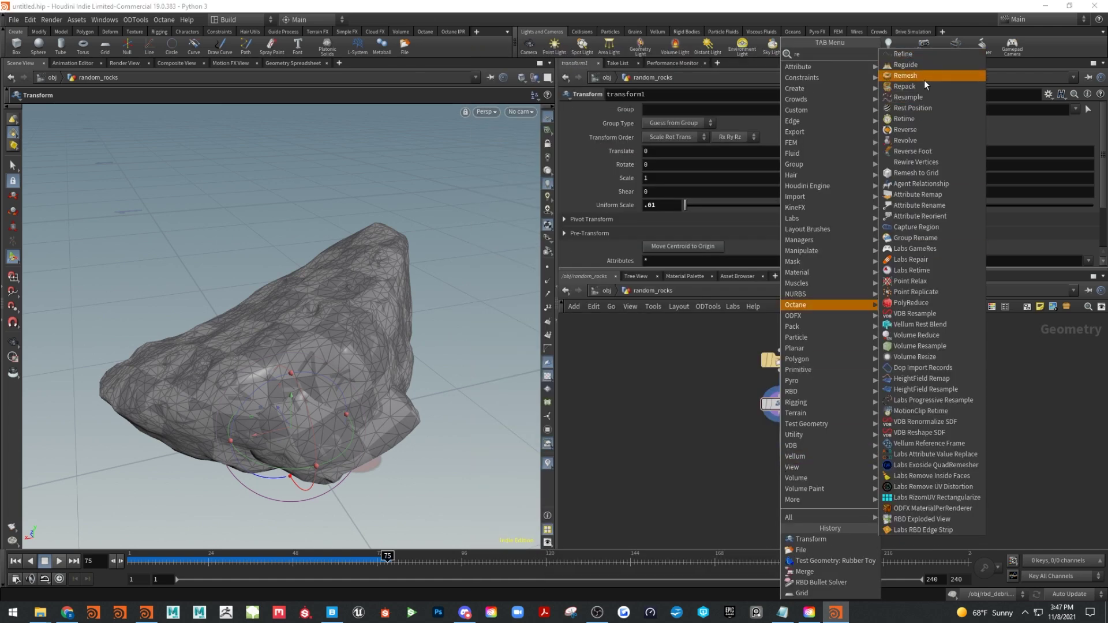
{"action": "left_click", "coordinate": [917, 77]}
{"action": "left_click", "coordinate": [795, 462]}
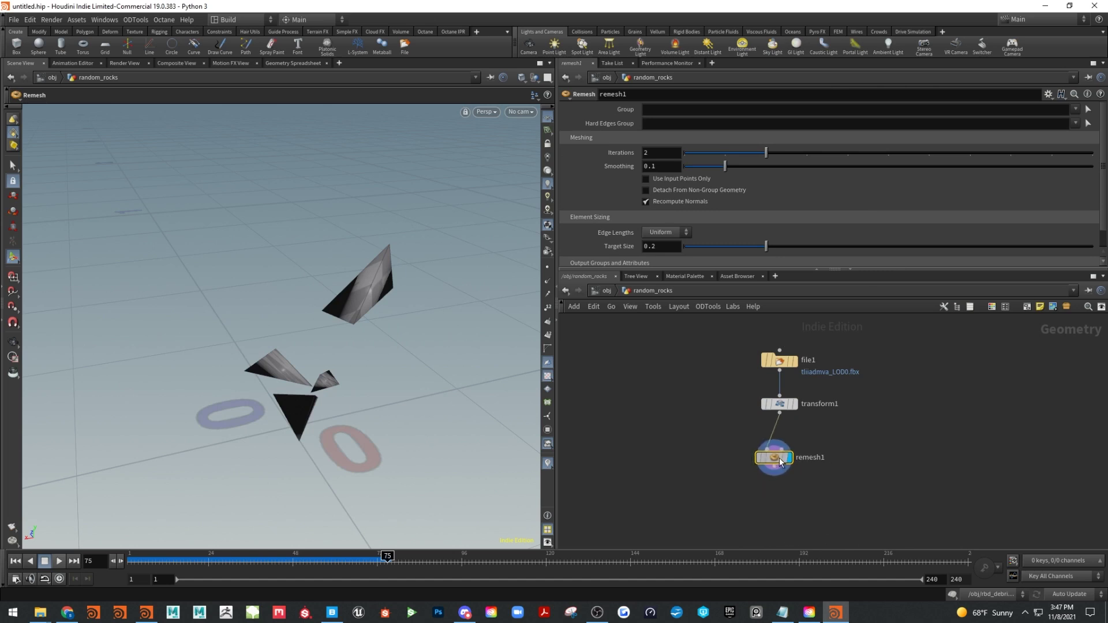
{"action": "left_click_drag", "start_coordinate": [784, 468], "coordinate": [783, 450]}
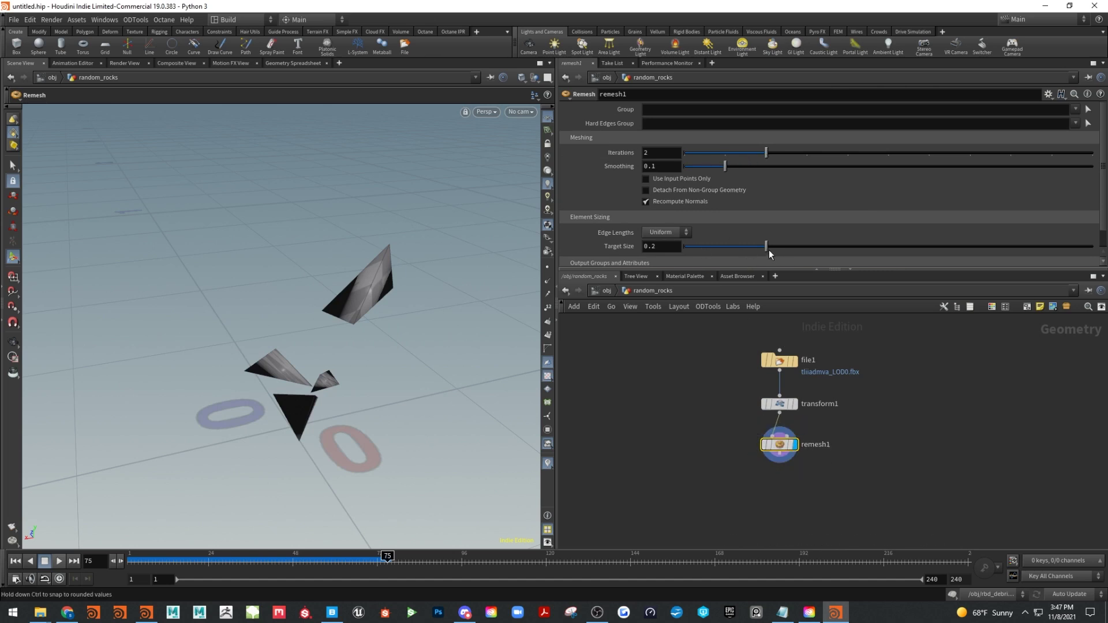
Set the Remesh node's Target Size to 0.024 and check the rock's mesh density
{"action": "left_click_drag", "start_coordinate": [766, 247], "coordinate": [683, 255]}
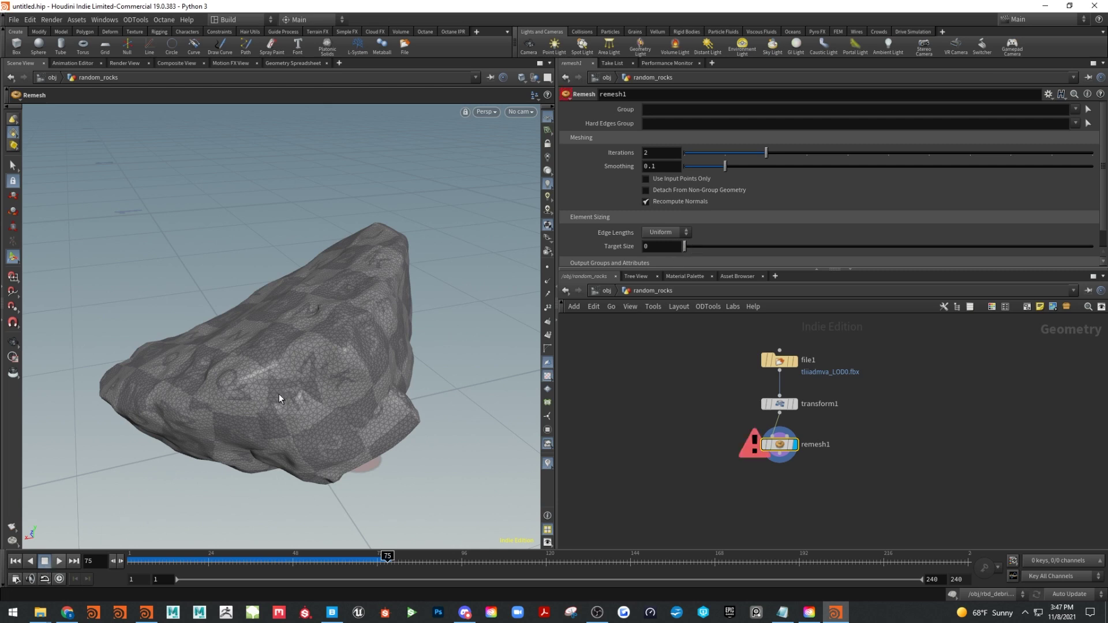
{"action": "mouse_move", "coordinate": [687, 249]}
{"action": "left_mouse_down"}
{"action": "mouse_move", "coordinate": [708, 248]}
{"action": "mouse_move", "coordinate": [694, 246]}
{"action": "left_mouse_up"}
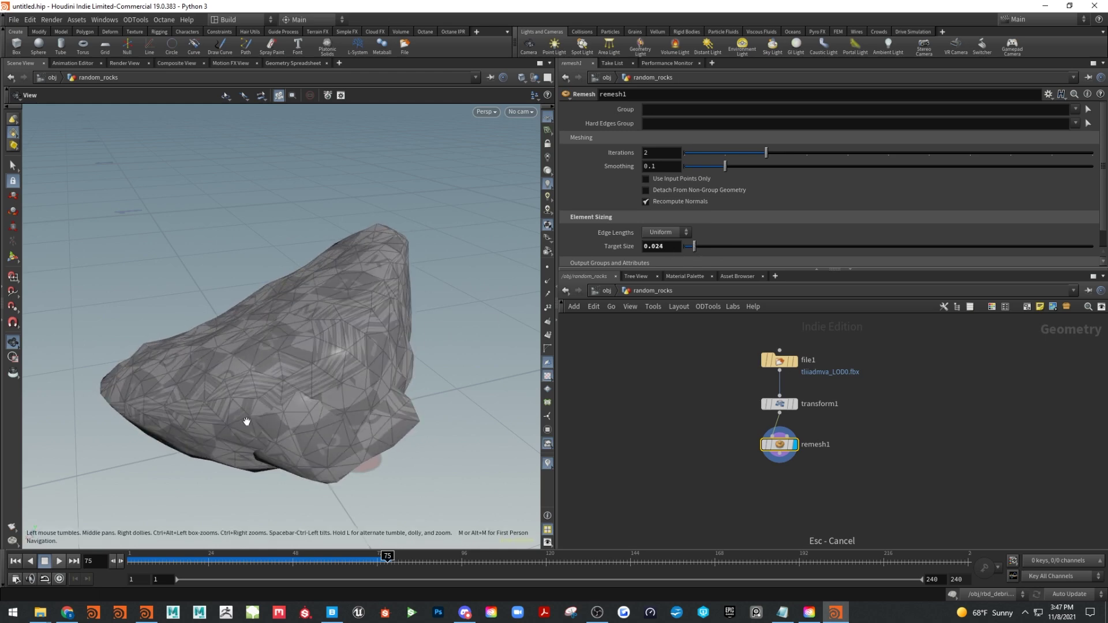
{"action": "left_click_drag", "start_coordinate": [248, 421], "coordinate": [444, 426]}
Add a Connectivity node connected below remesh1 and make it the displayed node
{"action": "middle_click_drag", "start_coordinate": [863, 434], "coordinate": [854, 409]}
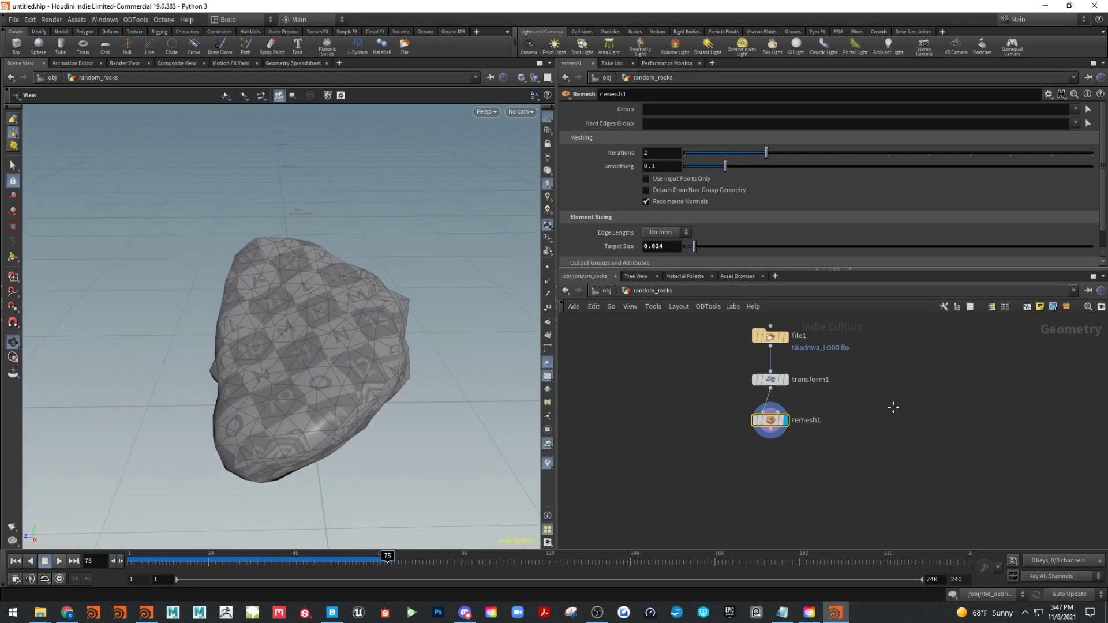
{"action": "left_click_drag", "start_coordinate": [771, 440], "coordinate": [774, 479]}
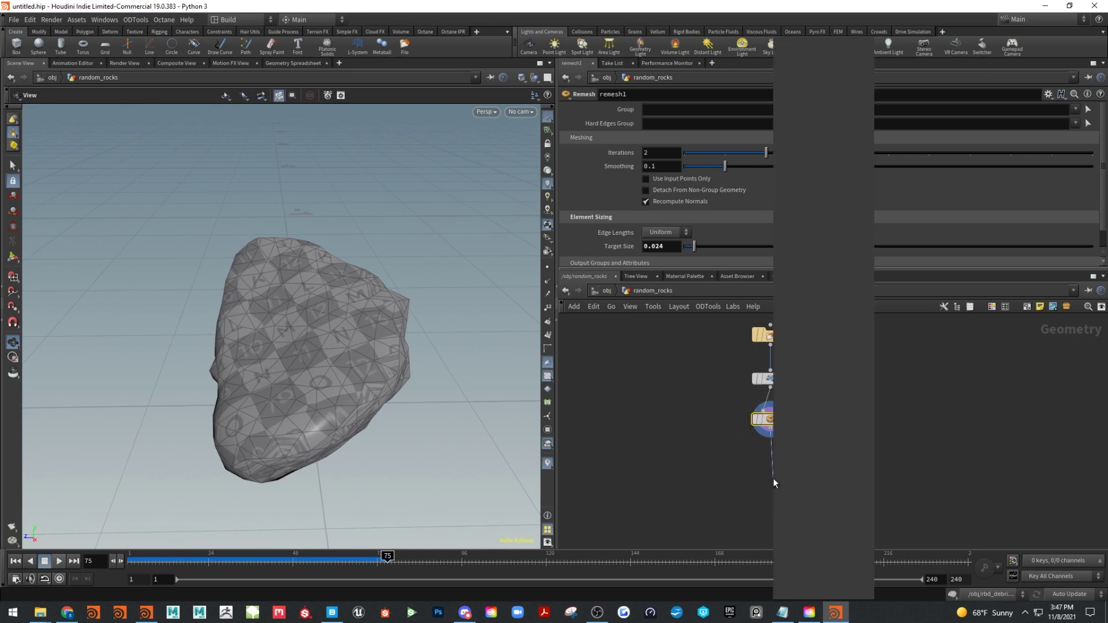
{"action": "type", "text": "con"}
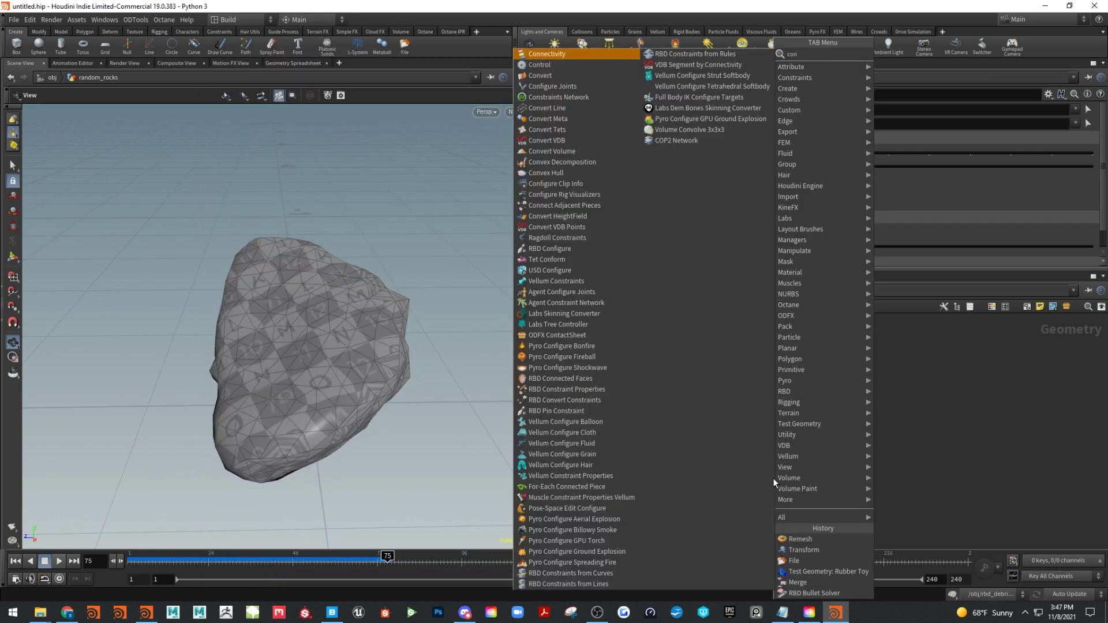
{"action": "left_click", "coordinate": [577, 54]}
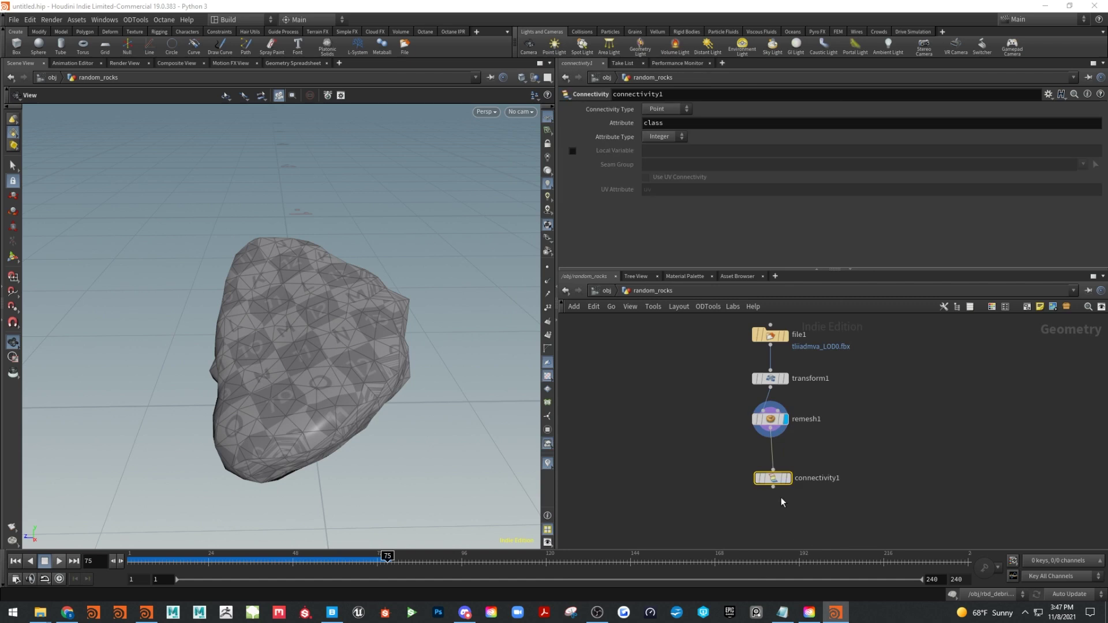
{"action": "left_click_drag", "start_coordinate": [776, 480], "coordinate": [778, 463]}
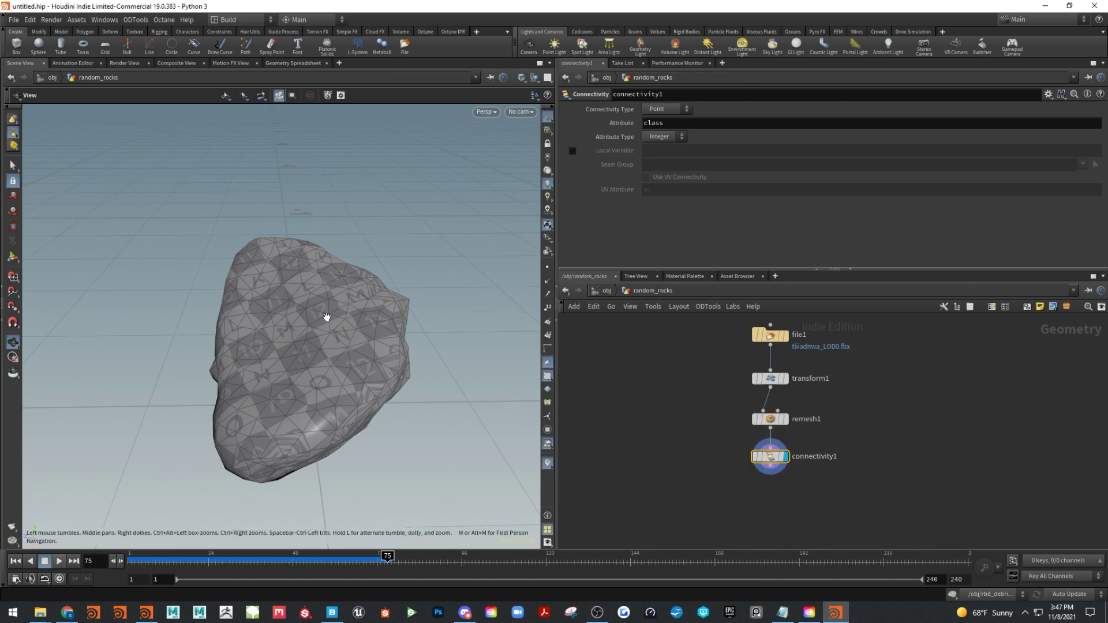
Rename the Connectivity node's output attribute to variant
{"action": "double_click", "coordinate": [690, 123]}
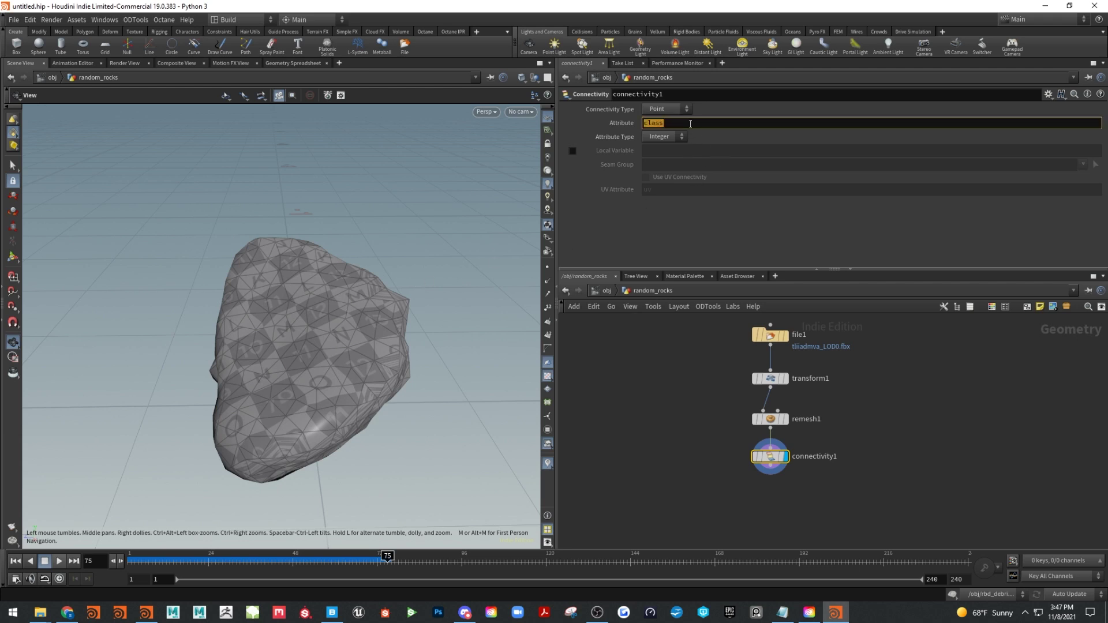
{"action": "type", "text": "variant"}
{"action": "key", "text": "Return"}
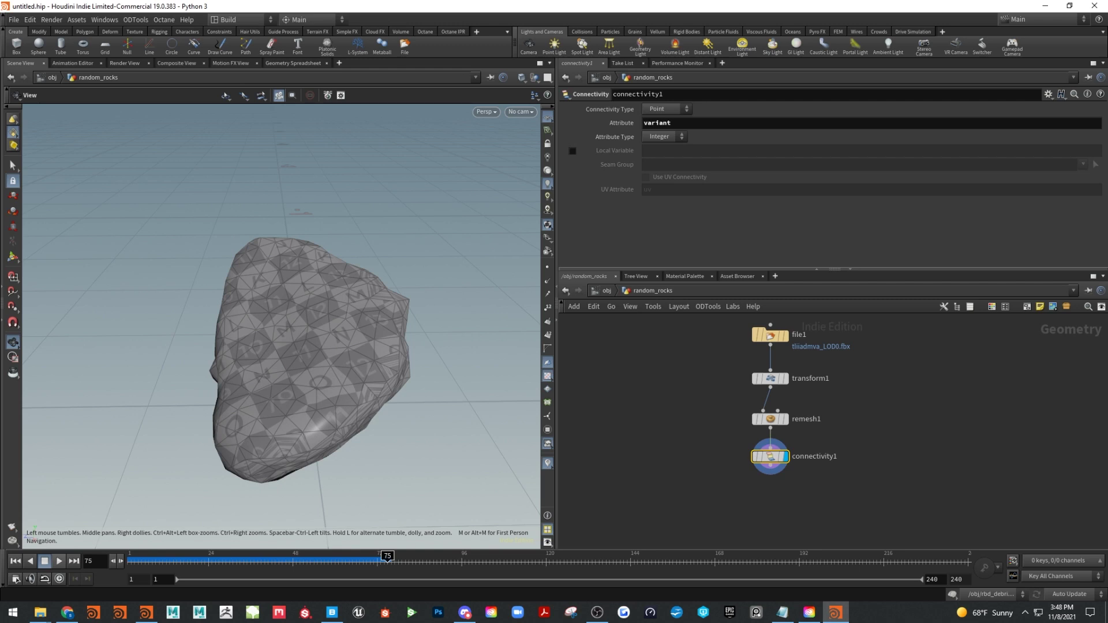
{"action": "key", "text": "alt+Tab"}
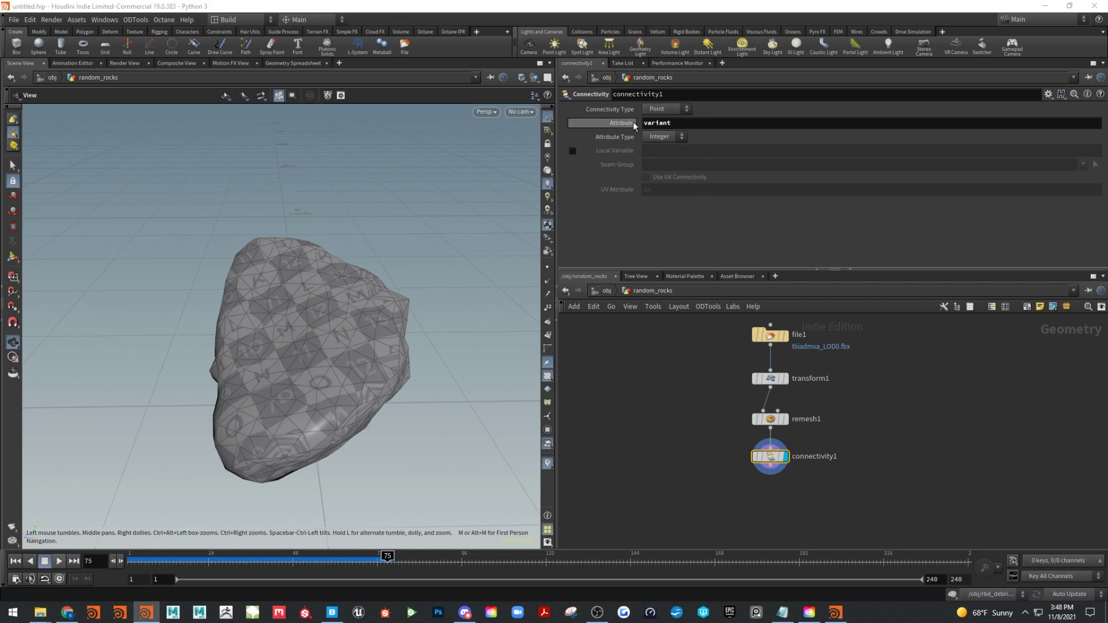
Add a Group node connected below connectivity1 and align it with the chain
{"action": "left_click_drag", "start_coordinate": [875, 269], "coordinate": [875, 186]}
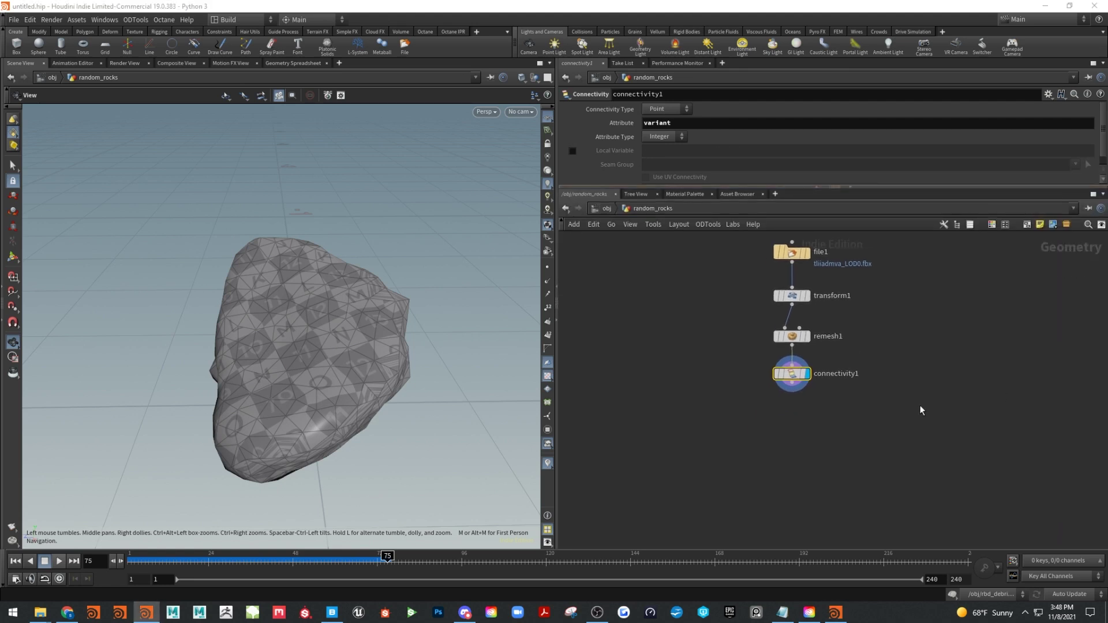
{"action": "left_click_drag", "start_coordinate": [791, 392], "coordinate": [816, 456]}
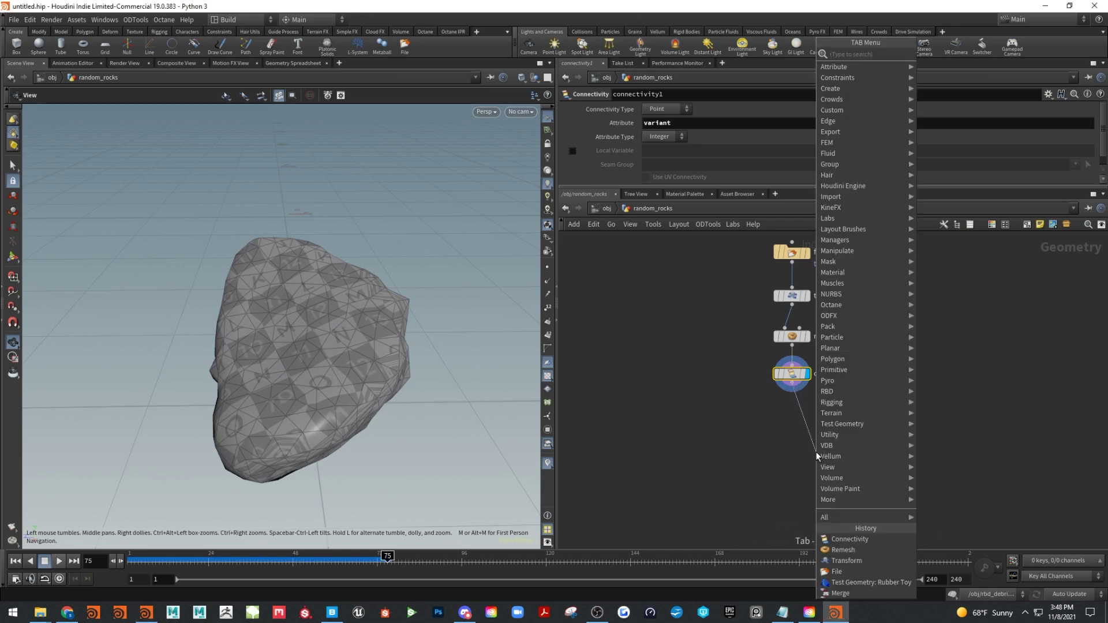
{"action": "type", "text": "gr"}
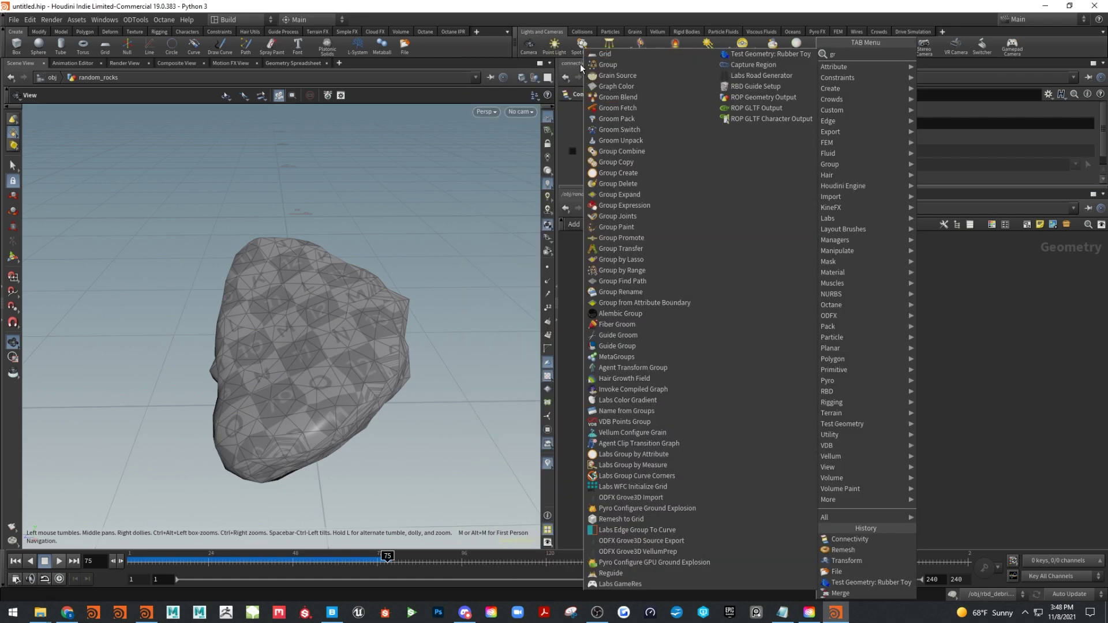
{"action": "key", "text": "Return"}
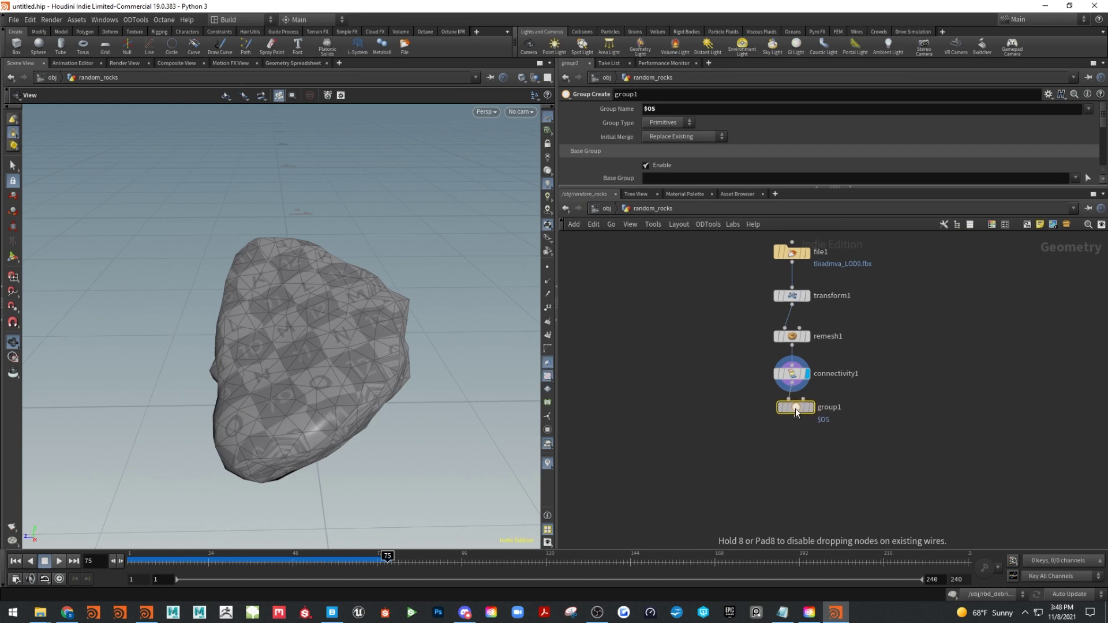
{"action": "left_click", "coordinate": [792, 412]}
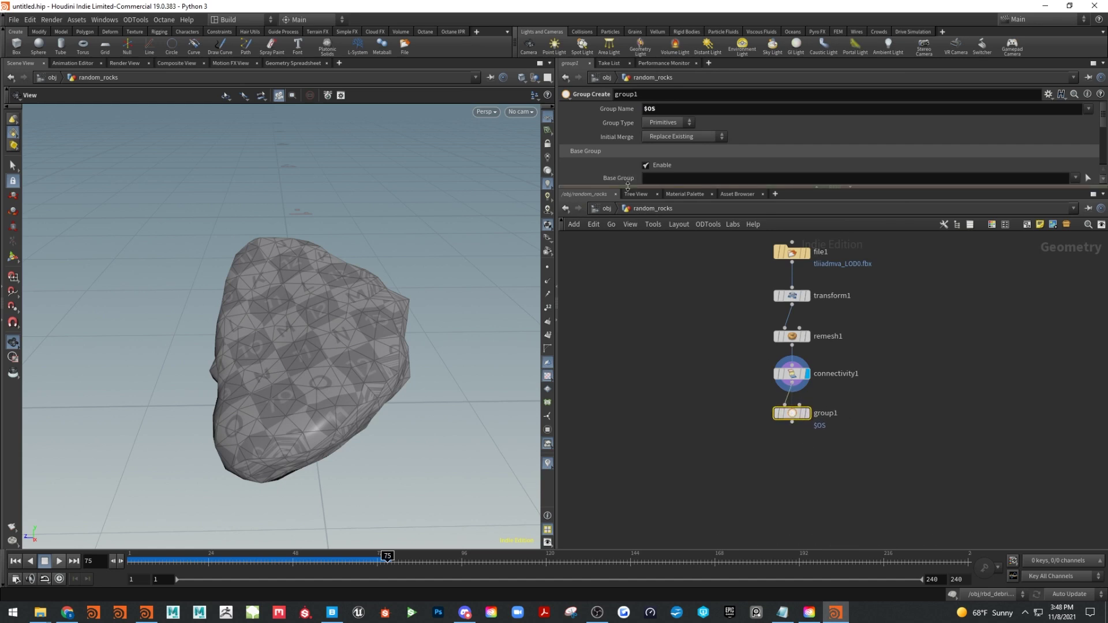
Rename the Group node as rocks so that its $OS group name follows the node
{"action": "double_click", "coordinate": [835, 445]}
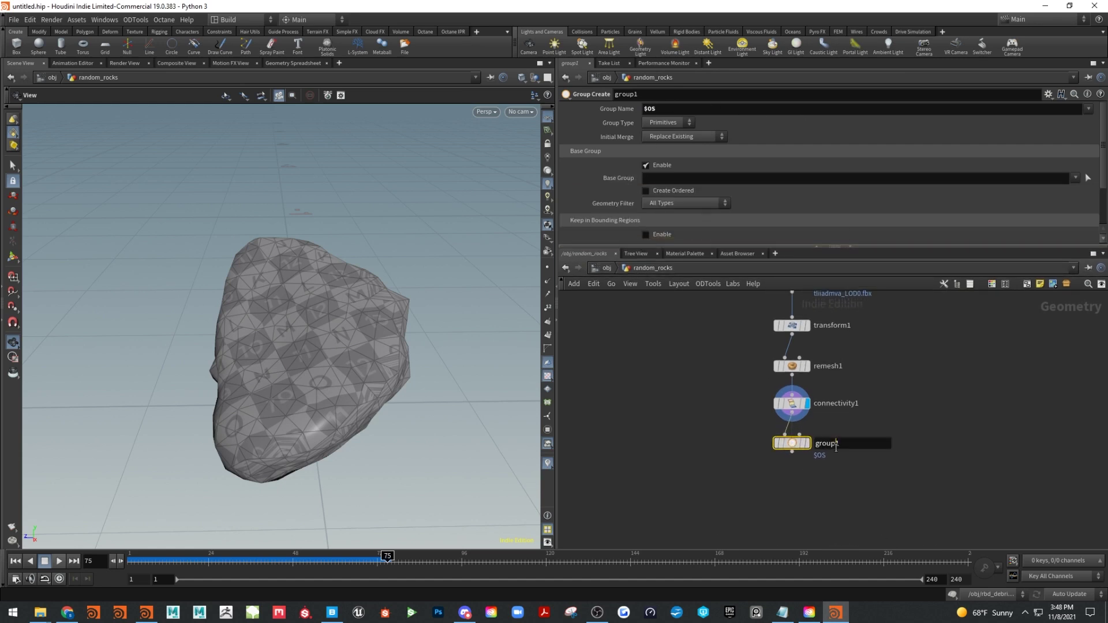
{"action": "type", "text": "rocks"}
{"action": "key", "text": "Return"}
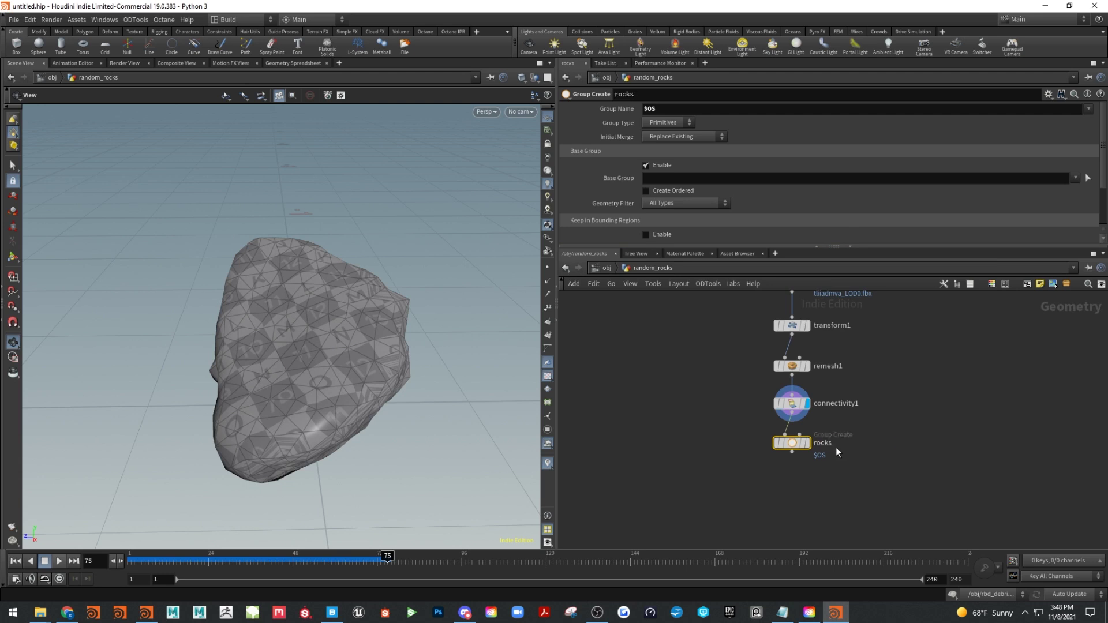
{"action": "middle_click", "coordinate": [793, 447]}
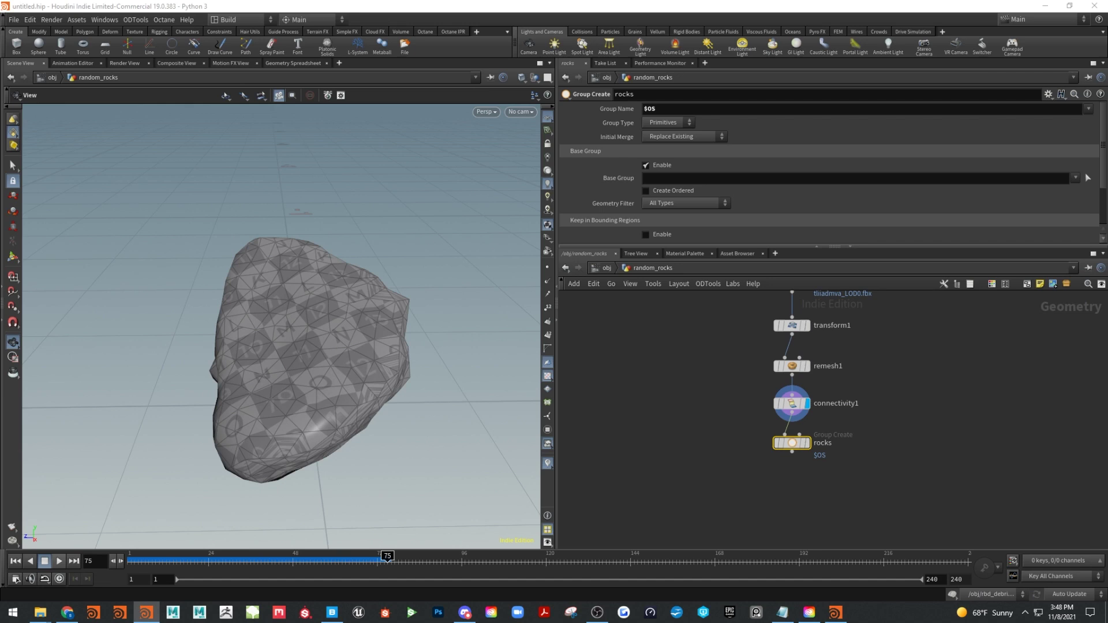
Add a Grid node beside the rock chain and display it in the viewport
{"action": "left_click_drag", "start_coordinate": [209, 227], "coordinate": [610, 366]}
{"action": "scroll", "coordinate": [352, 271], "scroll_direction": "down", "scroll_amount": 5}
{"action": "middle_click_drag", "start_coordinate": [968, 326], "coordinate": [890, 381]}
{"action": "key", "text": "Tab"}
{"action": "type", "text": "gr"}
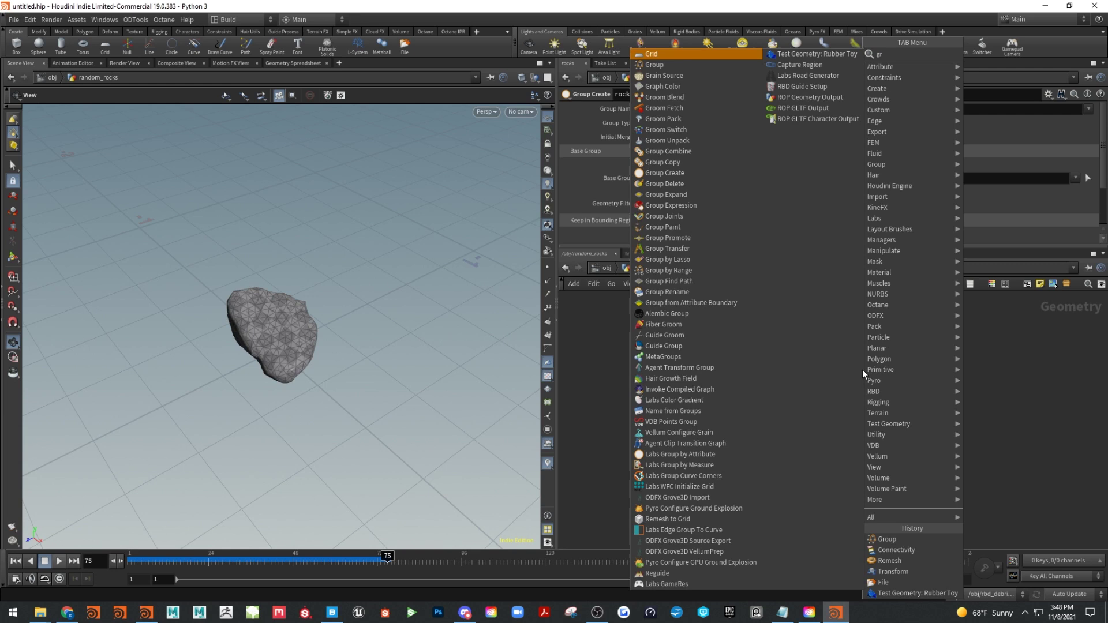
{"action": "left_click", "coordinate": [658, 65]}
{"action": "left_click", "coordinate": [892, 340]}
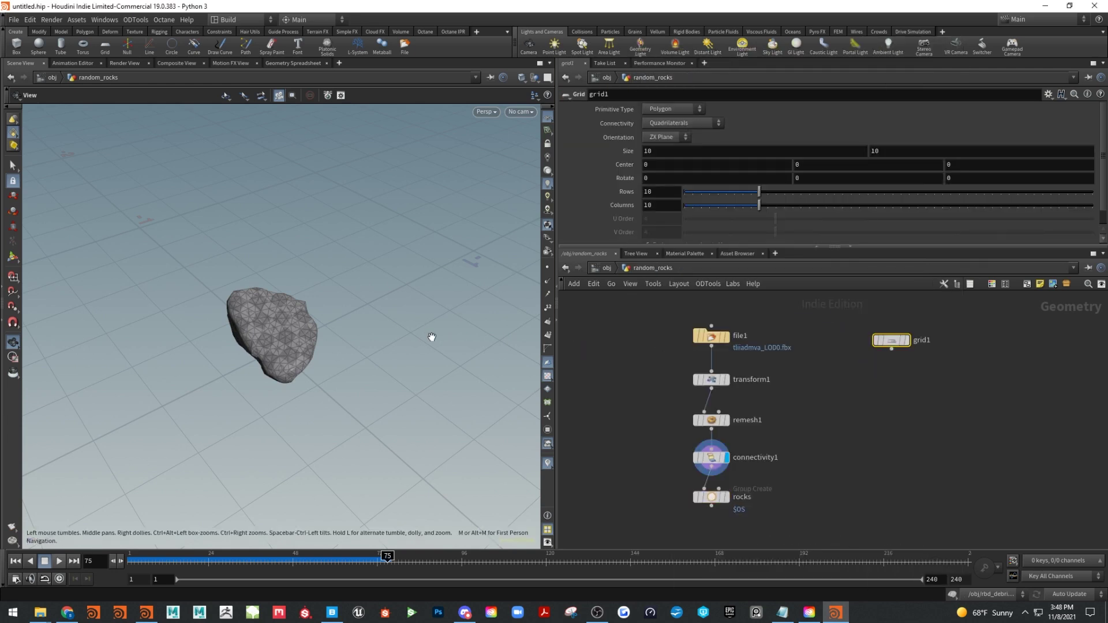
{"action": "left_click", "coordinate": [906, 340]}
{"action": "right_click_drag", "start_coordinate": [473, 311], "coordinate": [222, 294]}
{"action": "left_click_drag", "start_coordinate": [222, 294], "coordinate": [198, 287]}
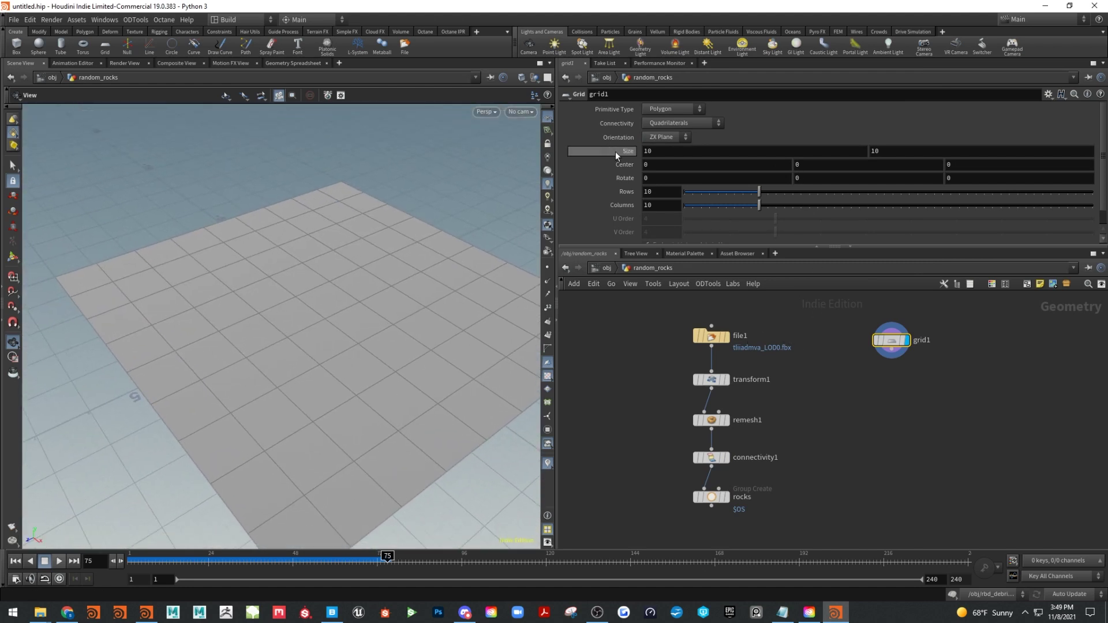
Set the grid's size to 5.4 by 5.4 with 50 rows and 50 columns
{"action": "middle_click_drag", "start_coordinate": [623, 152], "coordinate": [404, 142]}
{"action": "left_click_drag", "start_coordinate": [759, 191], "coordinate": [1092, 206]}
{"action": "scroll", "coordinate": [390, 354], "scroll_direction": "up", "scroll_amount": 5}
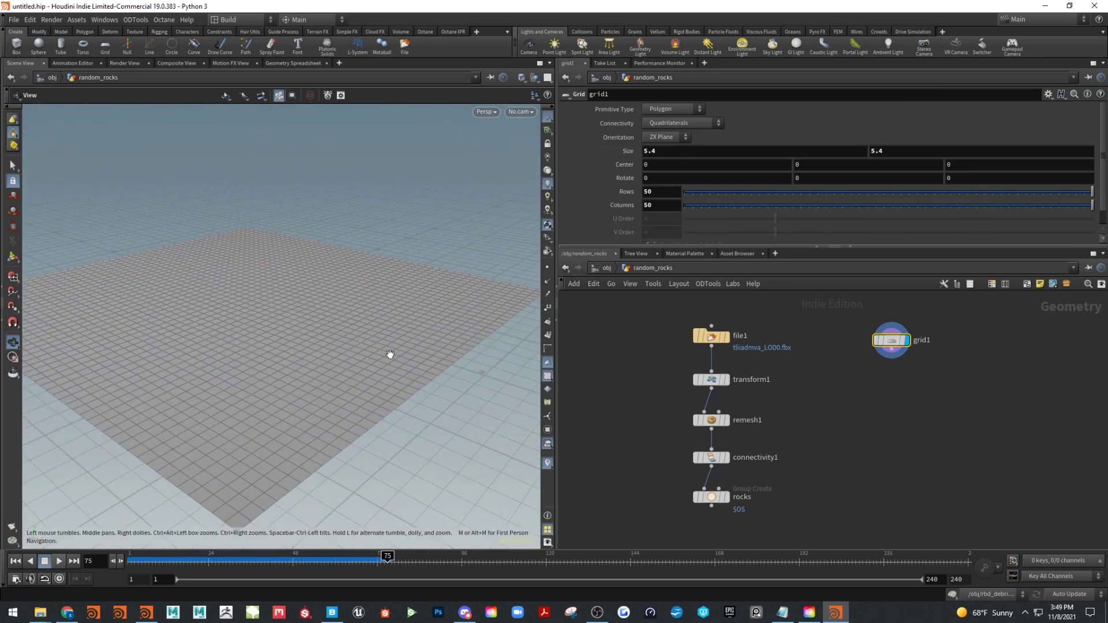
{"action": "scroll", "coordinate": [369, 334], "scroll_direction": "down", "scroll_amount": 5}
{"action": "scroll", "coordinate": [348, 319], "scroll_direction": "up", "scroll_amount": 3}
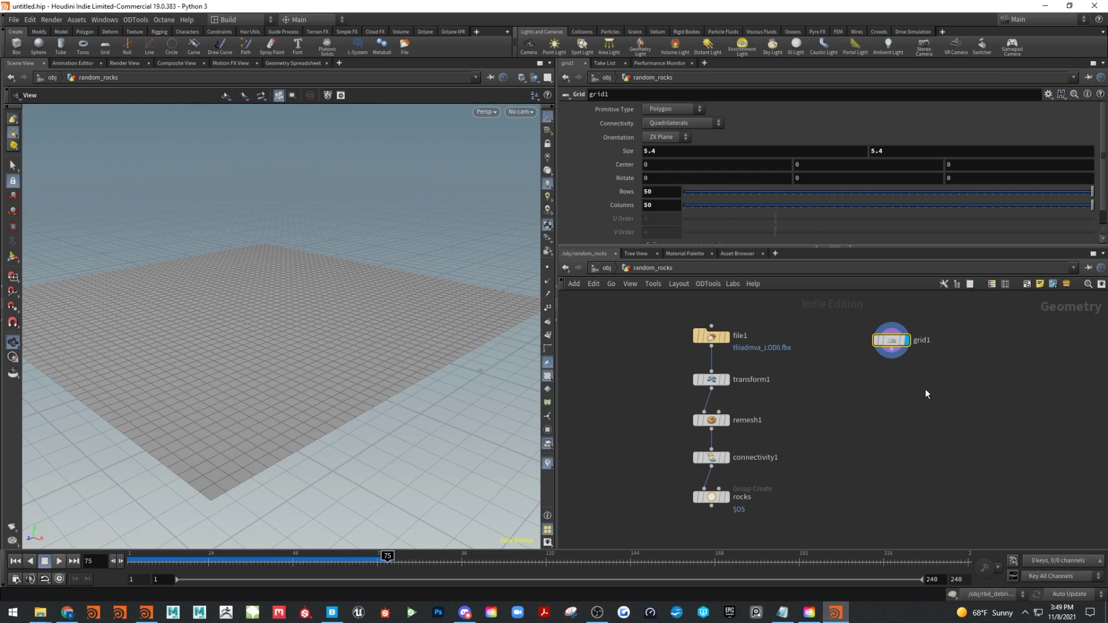
Add a Mountain node connected below grid1, align it with the grid and display it in the viewport
{"action": "left_click_drag", "start_coordinate": [898, 362], "coordinate": [894, 398]}
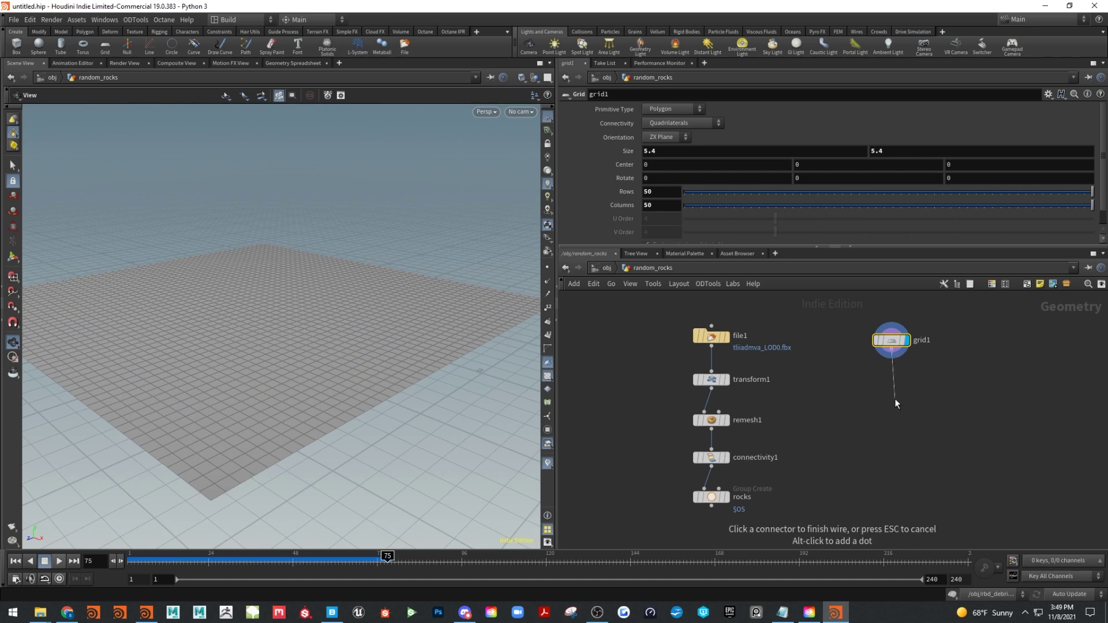
{"action": "key", "text": "Tab"}
{"action": "type", "text": "mou"}
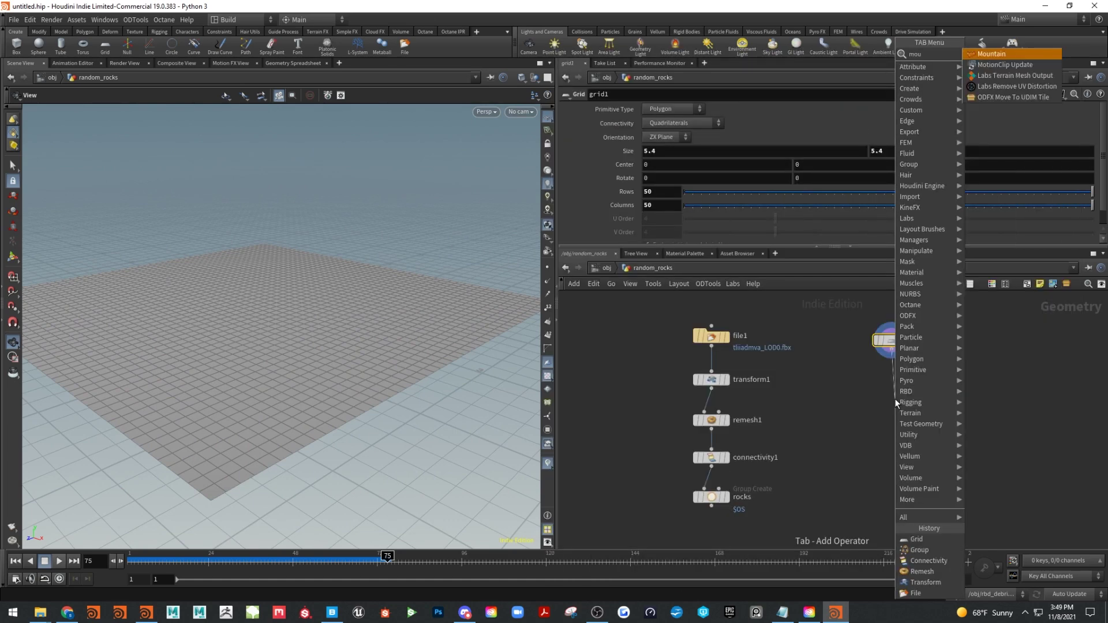
{"action": "left_click", "coordinate": [991, 54]}
{"action": "left_click", "coordinate": [892, 381]}
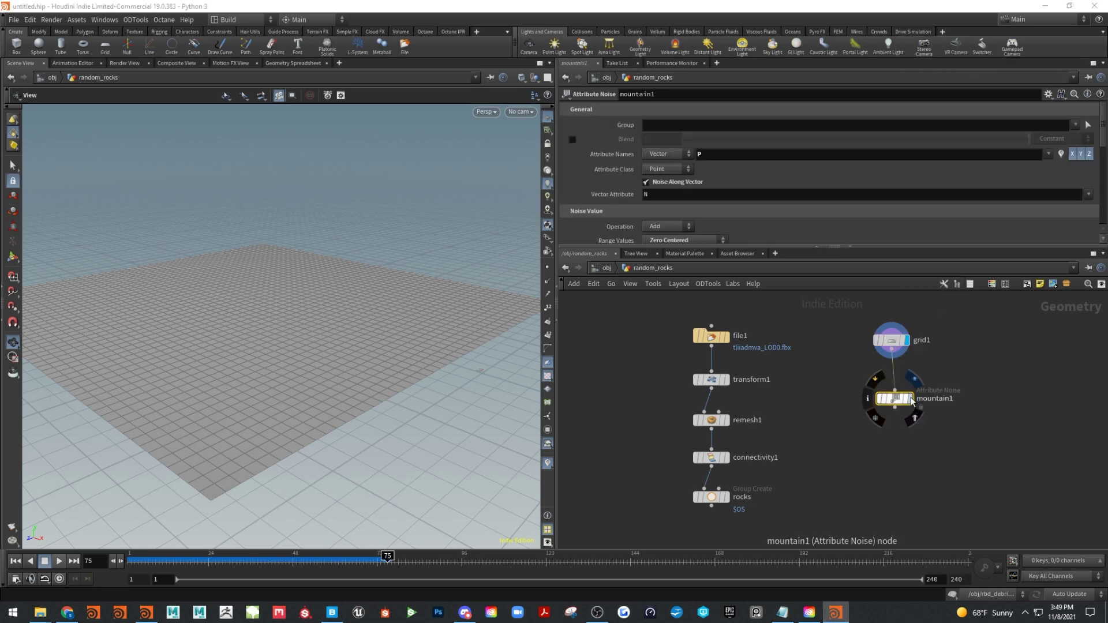
{"action": "left_click", "coordinate": [900, 382]}
{"action": "left_click_drag", "start_coordinate": [899, 383], "coordinate": [899, 376]}
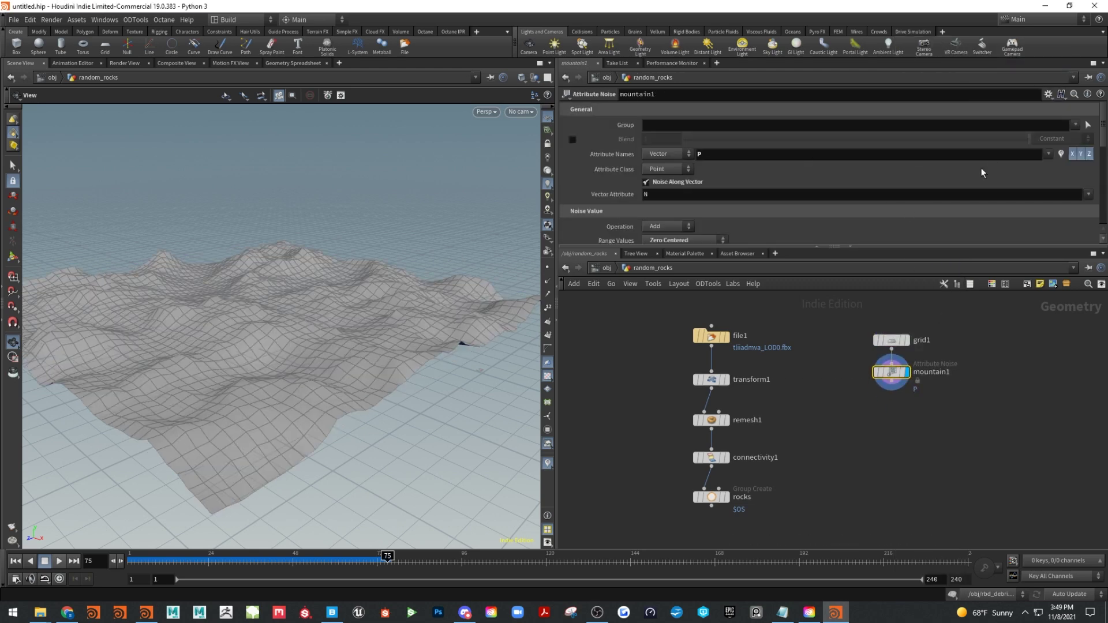
Set the Mountain noise amplitude to 0.11 for a gently uneven ground
{"action": "scroll", "coordinate": [943, 213], "scroll_direction": "down", "scroll_amount": 3}
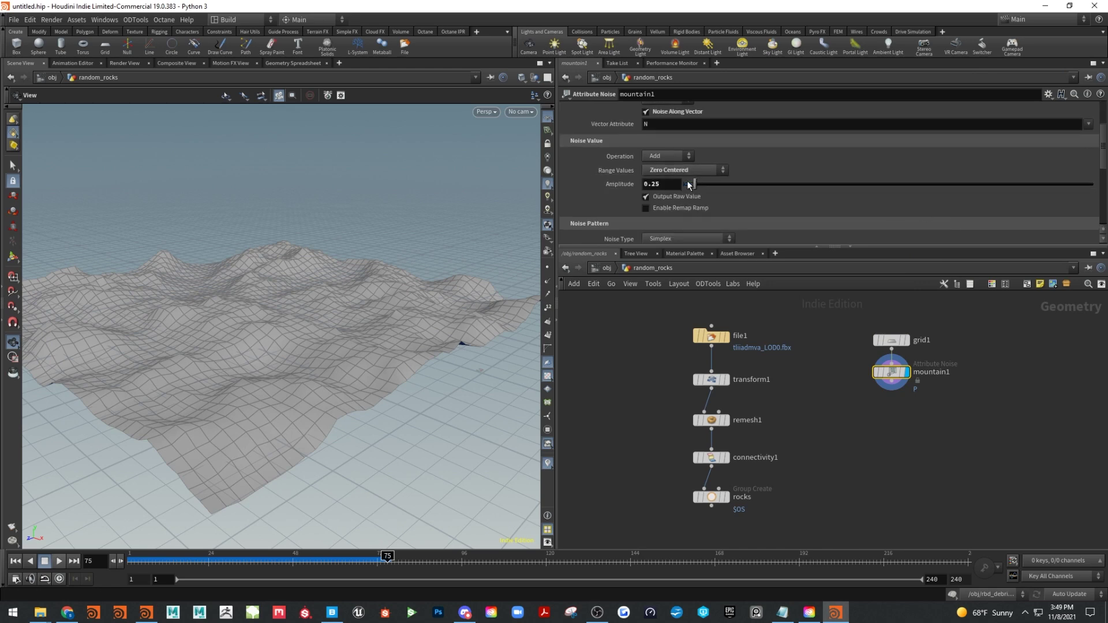
{"action": "left_click_drag", "start_coordinate": [688, 184], "coordinate": [689, 188]}
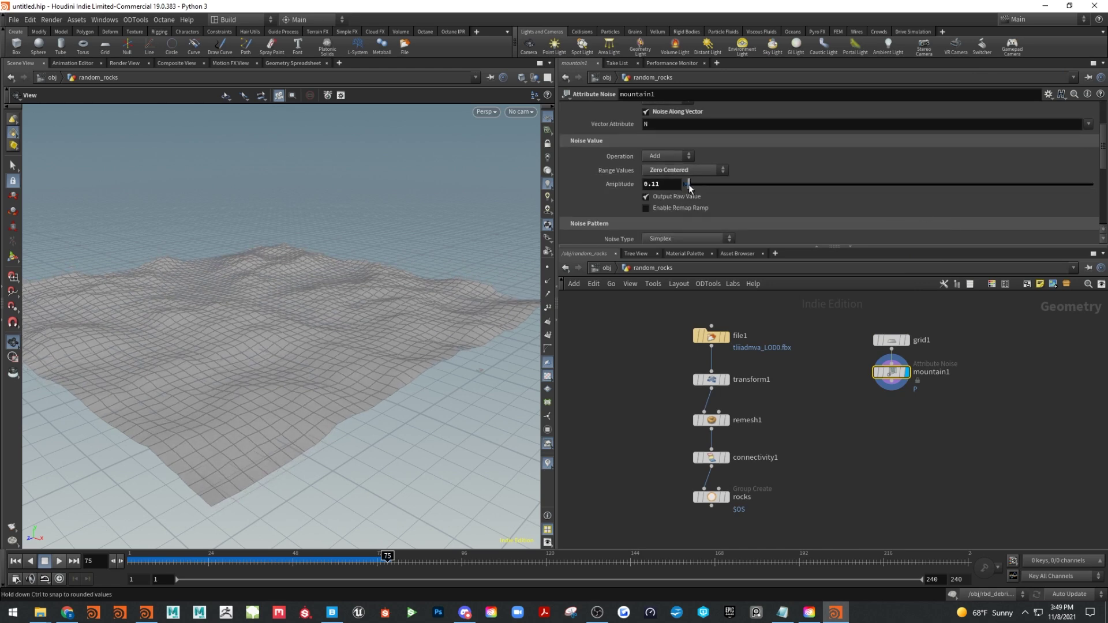
{"action": "left_click_drag", "start_coordinate": [424, 260], "coordinate": [403, 218]}
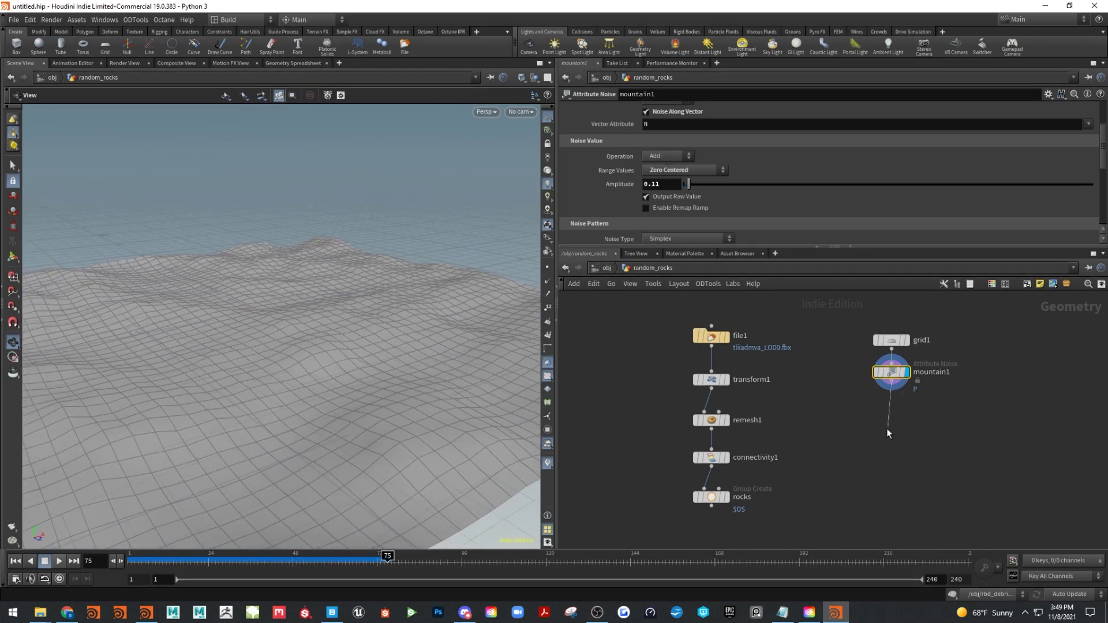
Add a Scatter and Align node connected below mountain1 and line it up with the chain
{"action": "key", "text": "Tab"}
{"action": "mouse_move", "coordinate": [886, 433]}
{"action": "type", "text": "sc"}
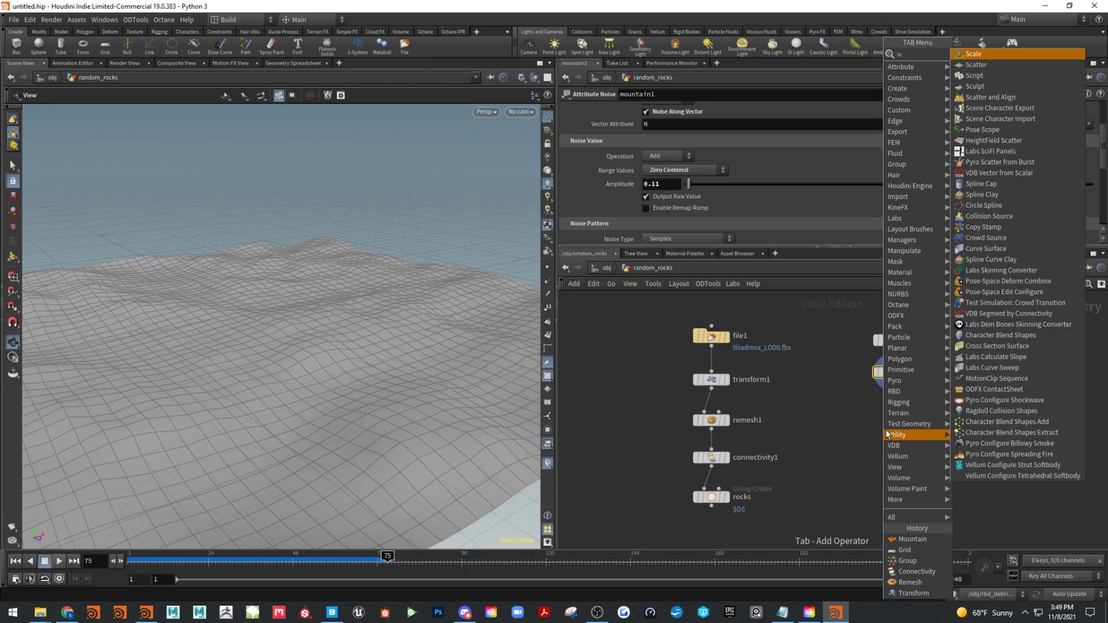
{"action": "key", "text": "Down"}
{"action": "key", "text": "Down"}
{"action": "key", "text": "Down"}
{"action": "key", "text": "Down"}
{"action": "key", "text": "Return"}
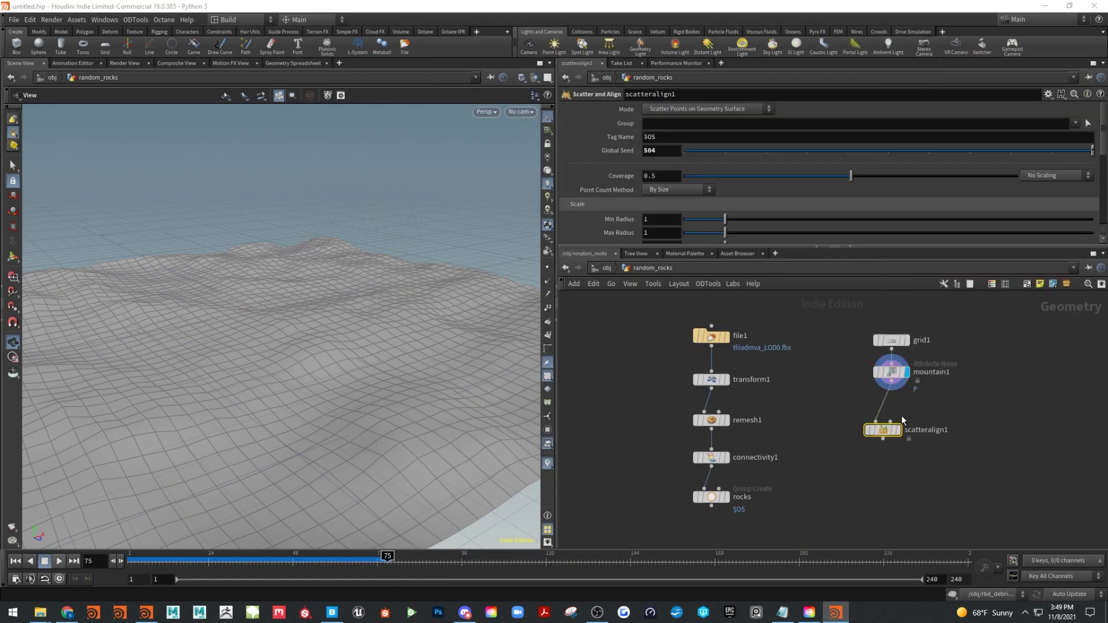
{"action": "left_click", "coordinate": [889, 407]}
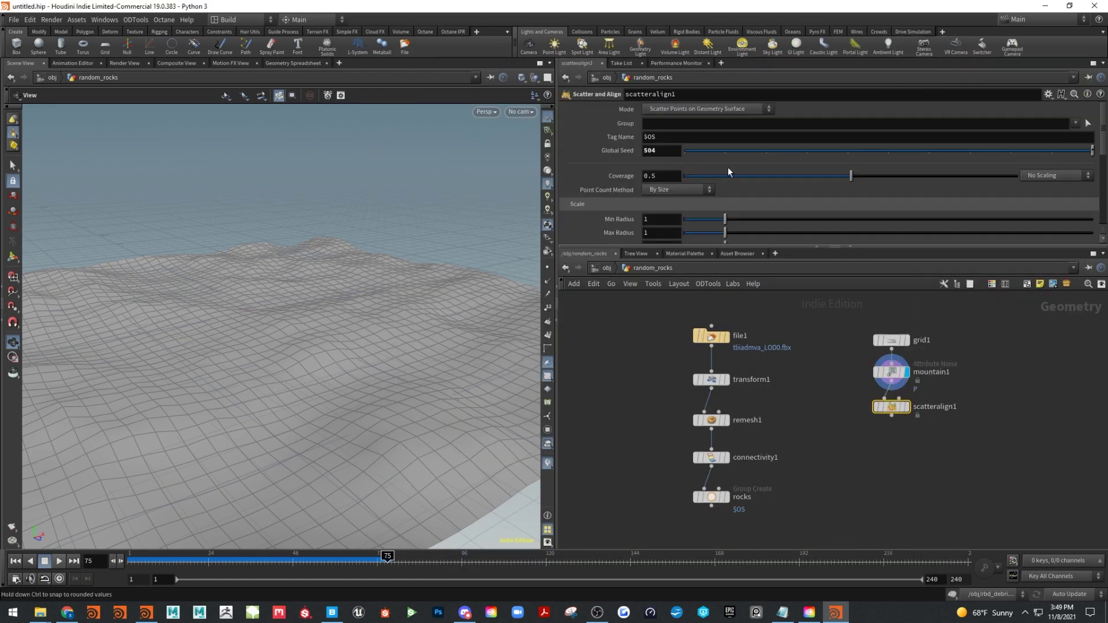
Add a Point Wrangle node connected below scatteralign1 and display it
{"action": "key", "text": "Tab"}
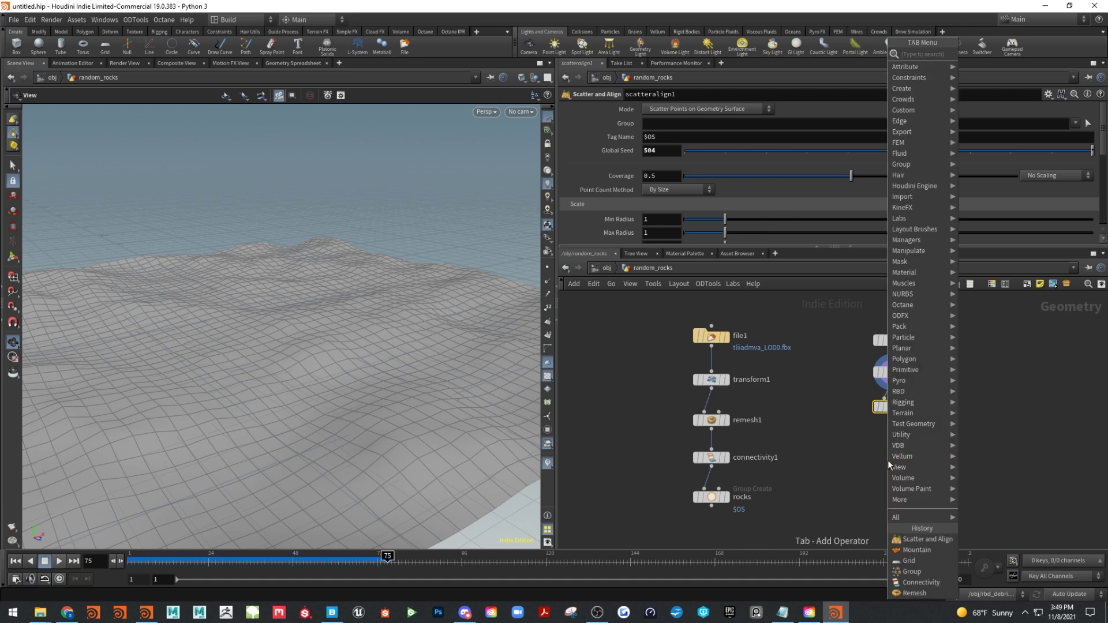
{"action": "mouse_move", "coordinate": [890, 460]}
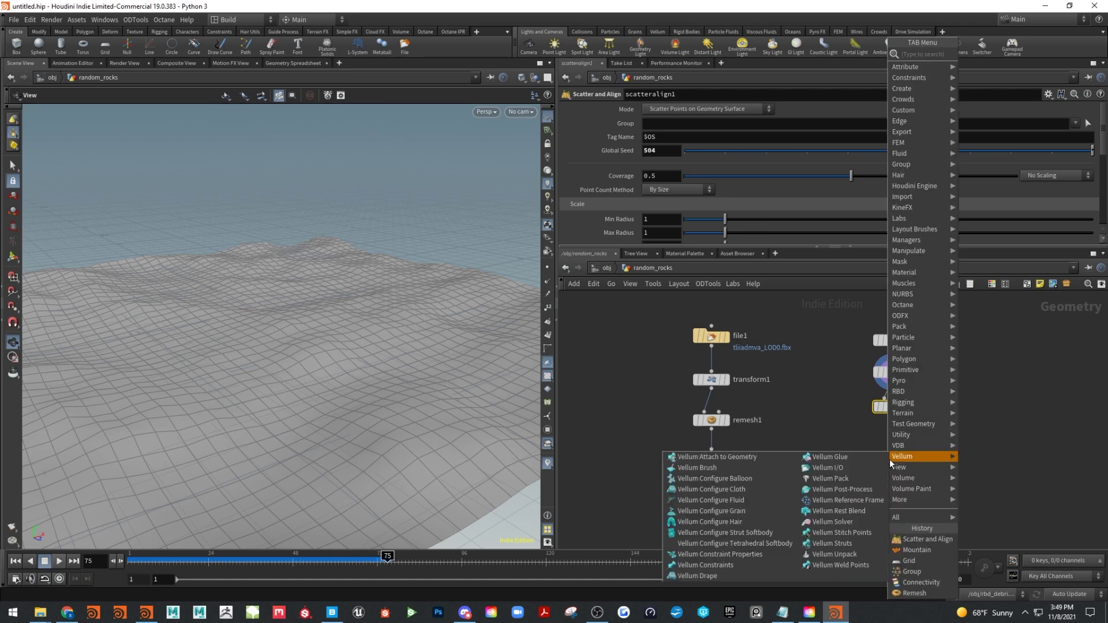
{"action": "type", "text": "pw"}
{"action": "key", "text": "Down"}
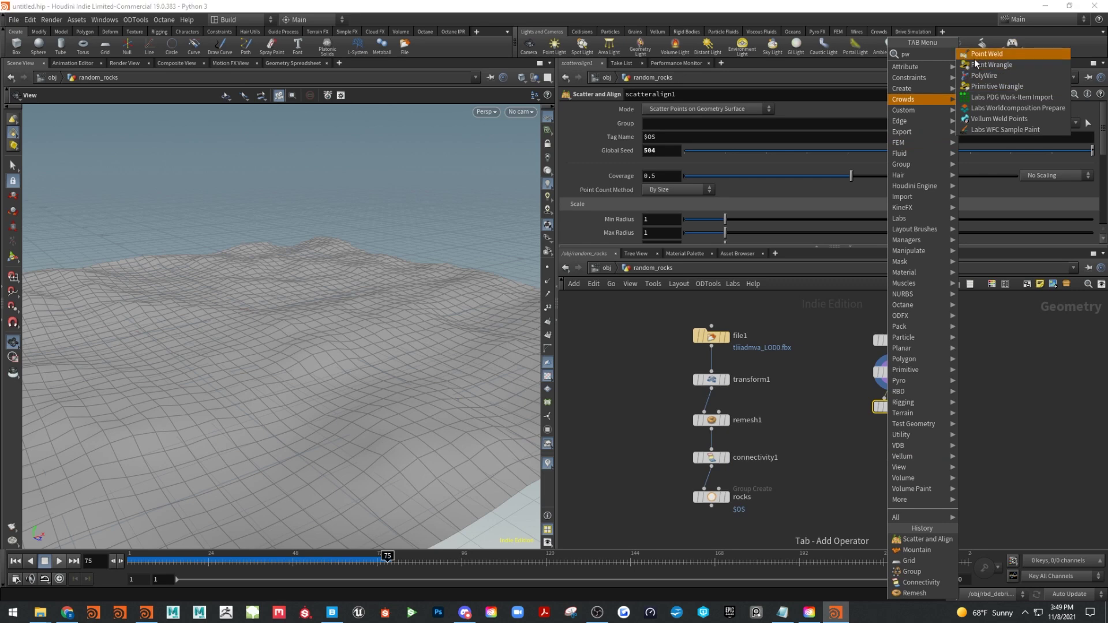
{"action": "key", "text": "Return"}
{"action": "left_click", "coordinate": [900, 450]}
{"action": "left_click_drag", "start_coordinate": [900, 450], "coordinate": [897, 434]}
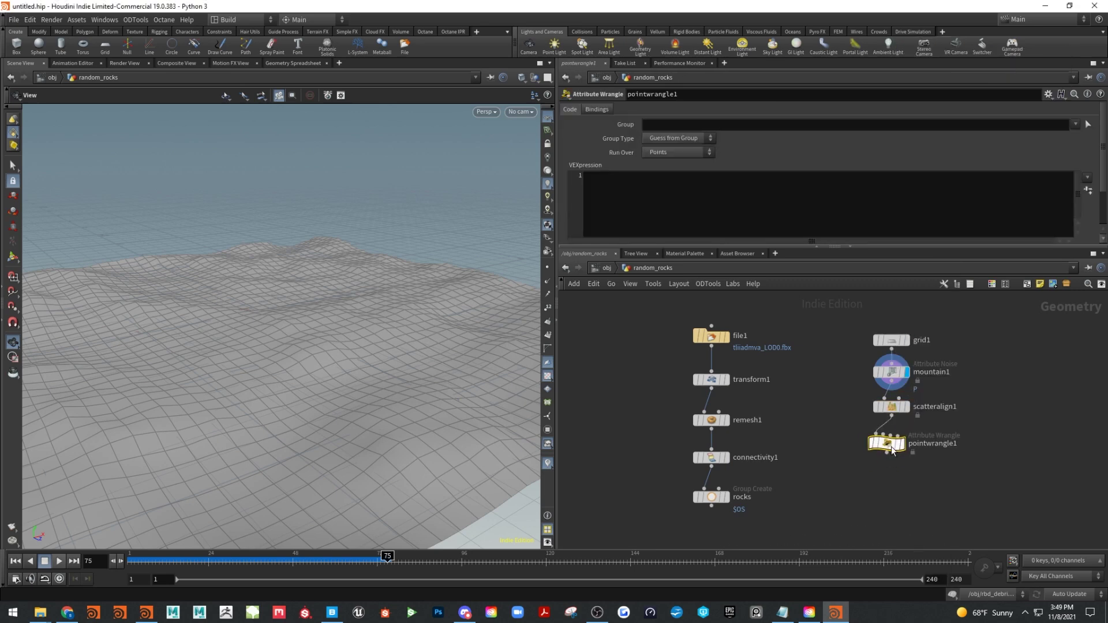
{"action": "key", "text": "r"}
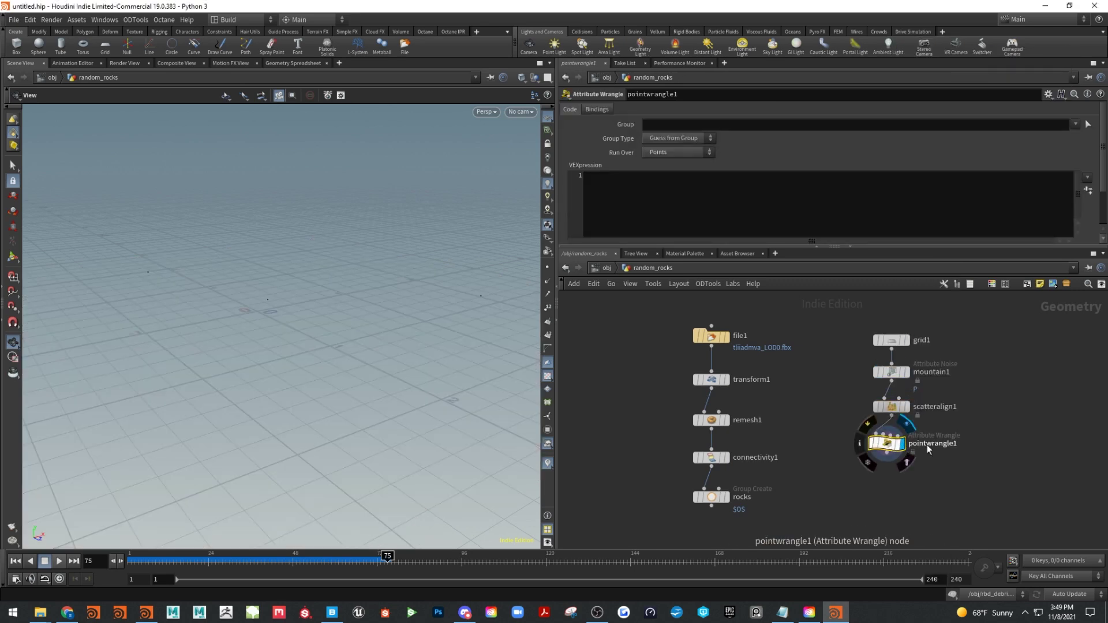
{"action": "key", "text": "alt+Tab"}
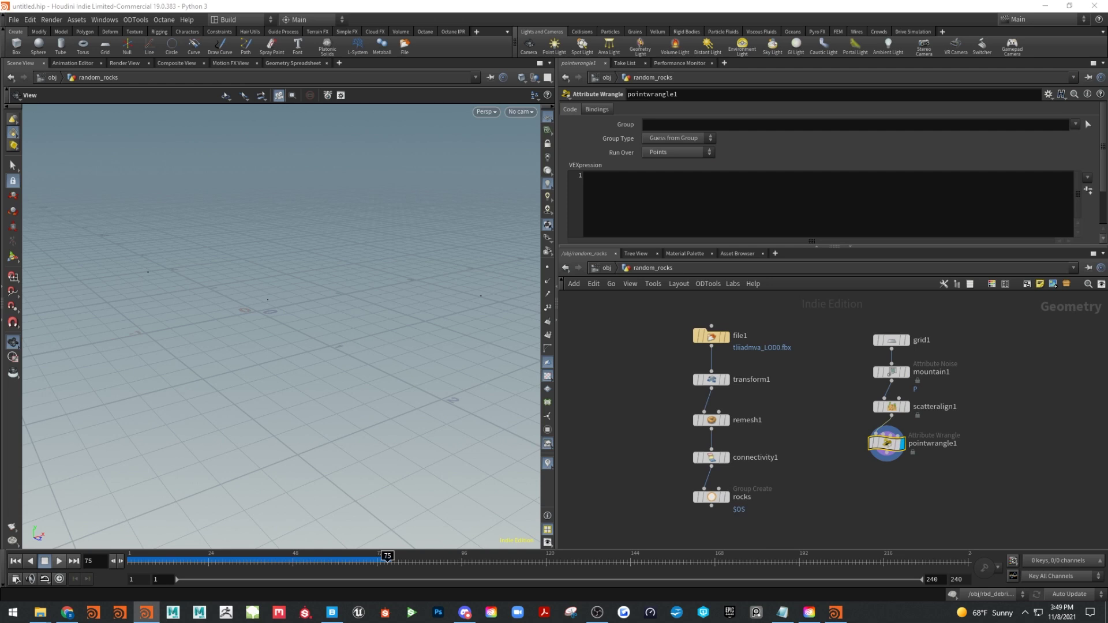
Begin the wrangle's VEX code with the line int num_variants = chi('number of variants');
{"action": "left_click", "coordinate": [633, 185]}
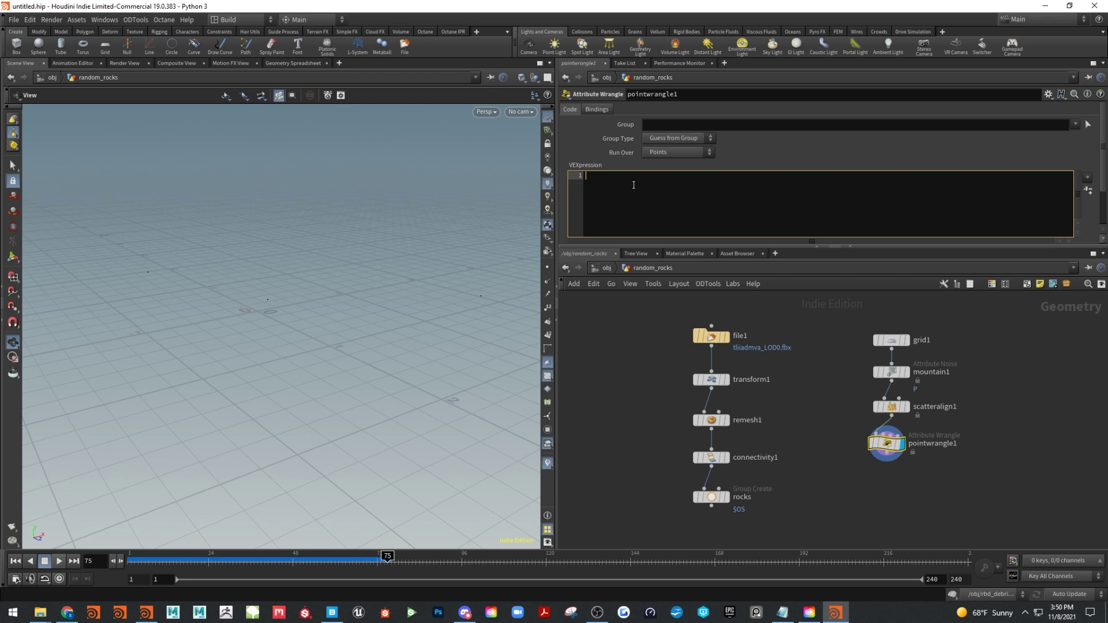
{"action": "type", "text": "int"}
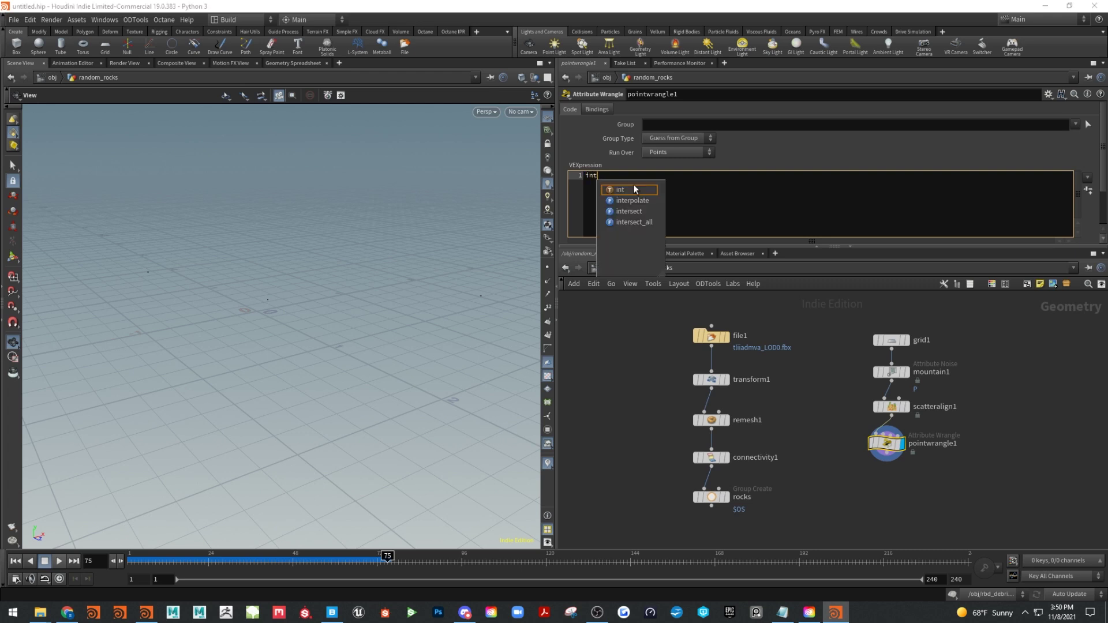
{"action": "type", "text": " num_variants"}
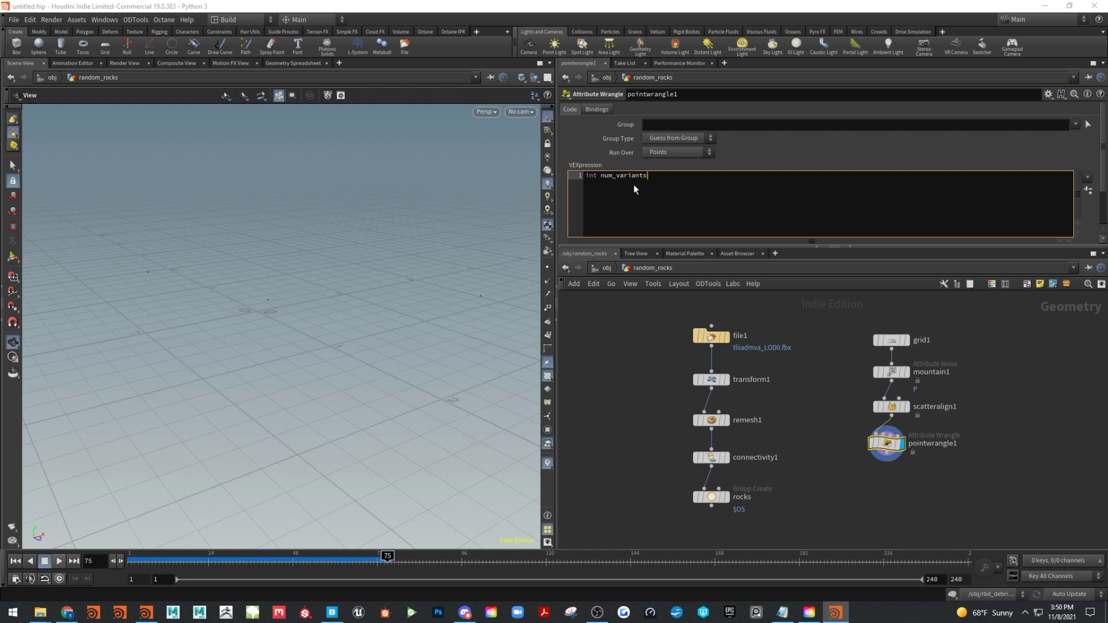
{"action": "type", "text": " = chi"}
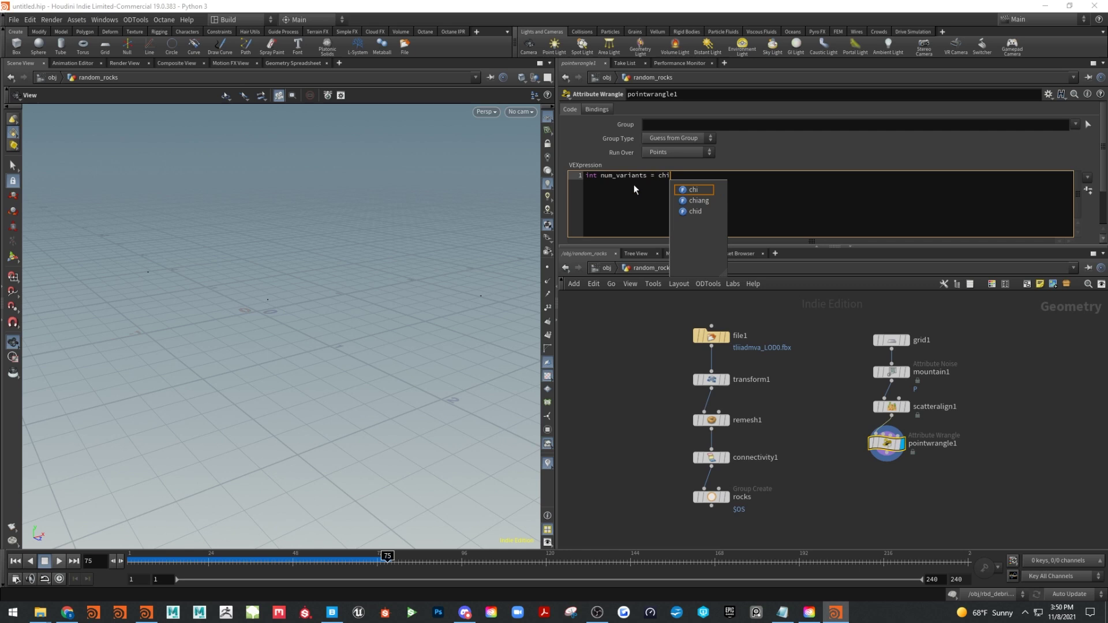
{"action": "type", "text": "('"}
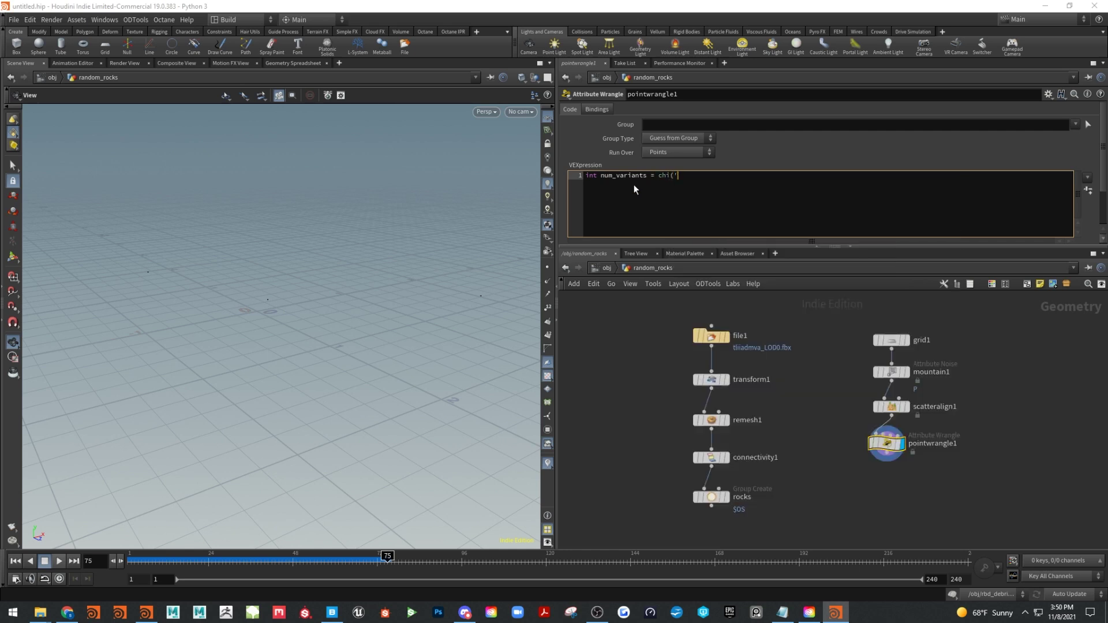
{"action": "type", "text": "number of variants');"}
{"action": "key", "text": "Return"}
Add a second line to the wrangle code: float seed = chf('seed');
{"action": "type", "text": "float seed"}
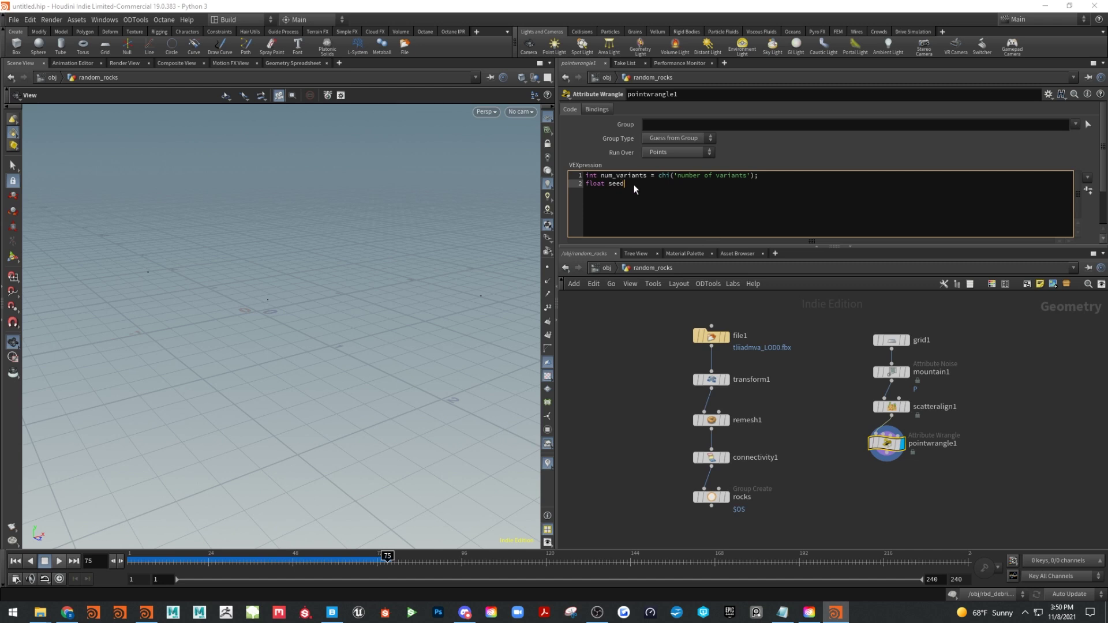
{"action": "type", "text": " = chf"}
{"action": "type", "text": "('seed');"}
{"action": "key", "text": "Return"}
Add the third wrangle line i@variant = int(rint(fit01(rand(float(i@ptnum), seed),0.0, float(num_variants) - 1.0)));
{"action": "type", "text": "i@v"}
{"action": "type", "text": "ariant = int()"}
{"action": "key", "text": "Left"}
{"action": "type", "text": "rint("}
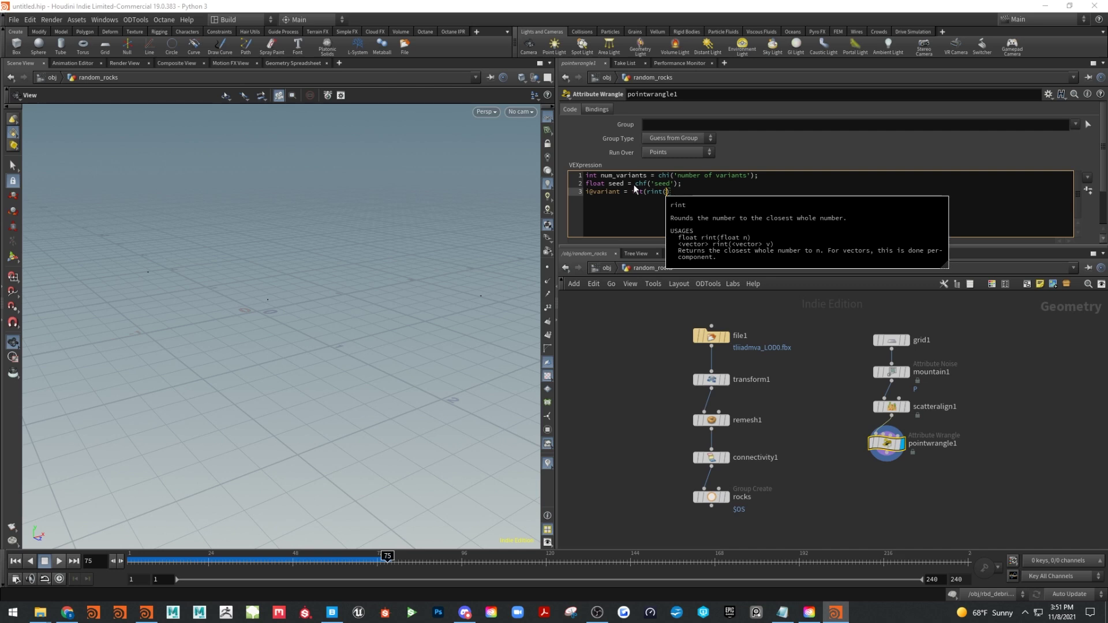
{"action": "type", "text": "fit01"}
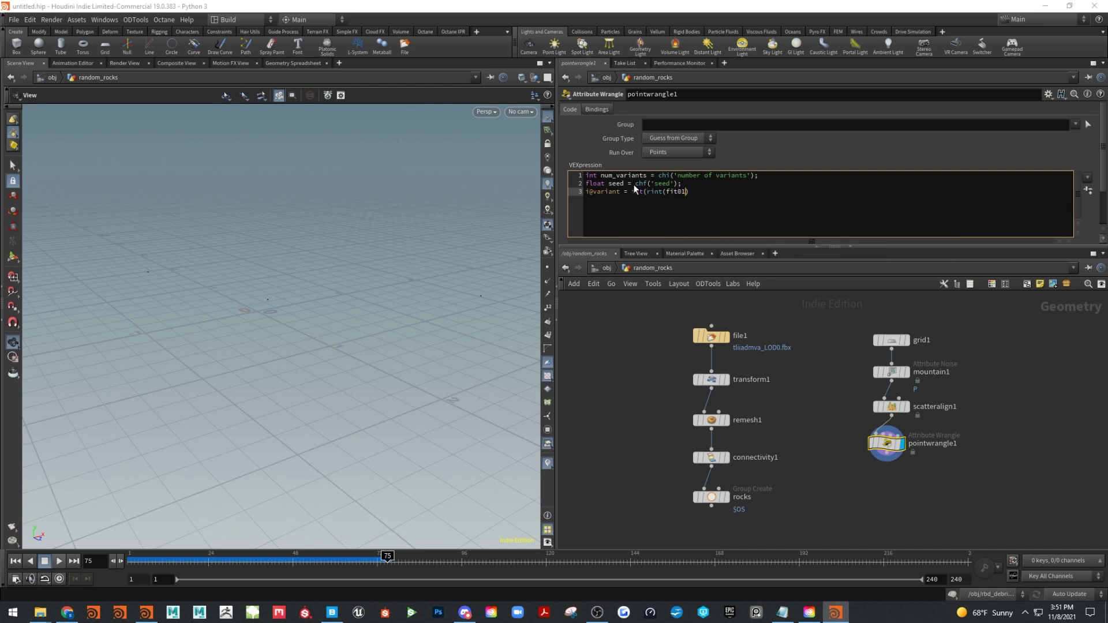
{"action": "type", "text": "(rand"}
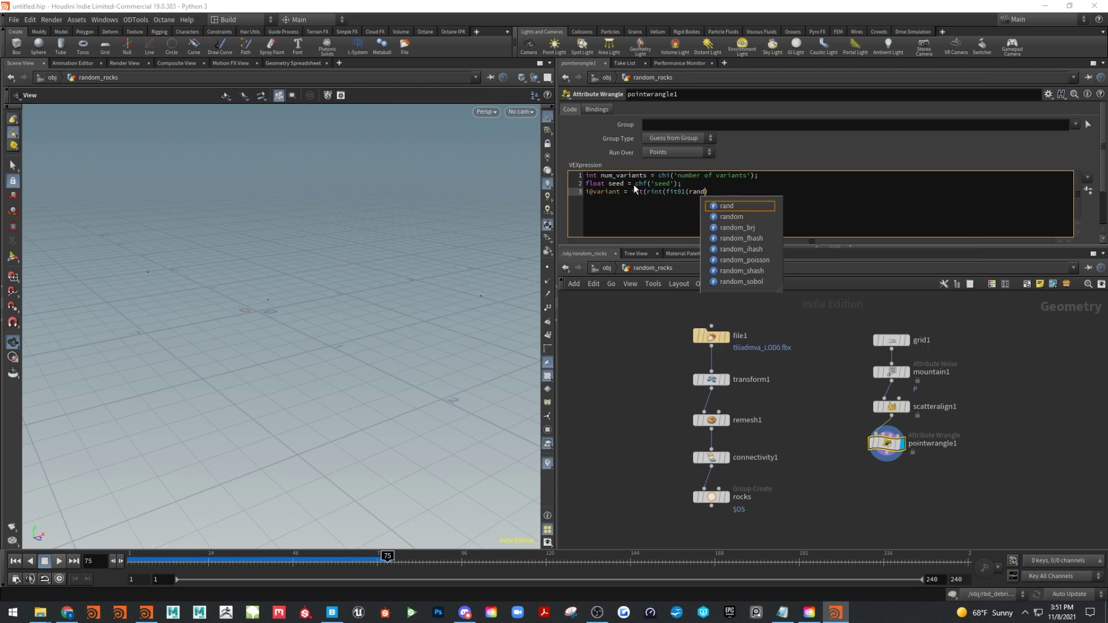
{"action": "type", "text": "("}
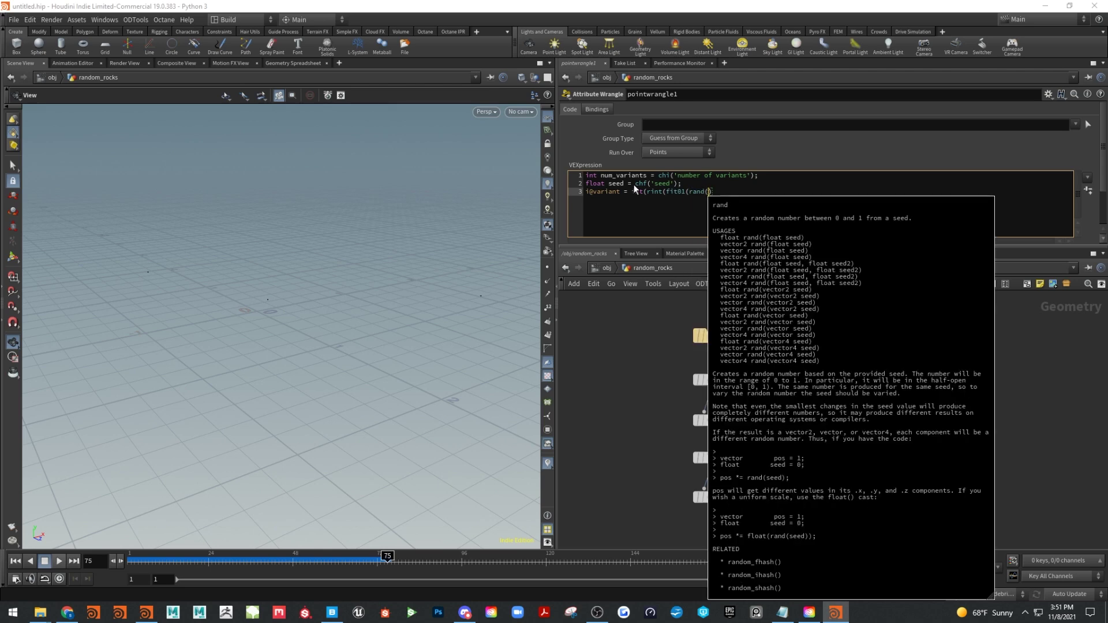
{"action": "type", "text": "float"}
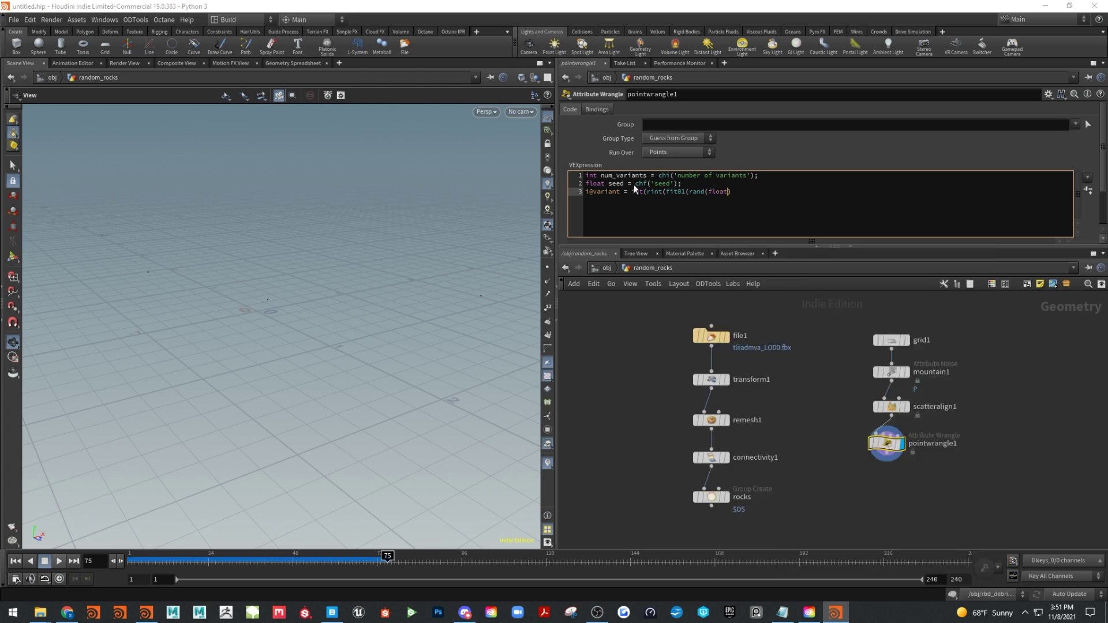
{"action": "type", "text": "(i@ptnum), seed),0.0, float(num)"}
{"action": "key", "text": "BackSpace"}
{"action": "type", "text": "_variants) - 11"}
{"action": "key", "text": "BackSpace"}
{"action": "type", "text": ".0)));"}
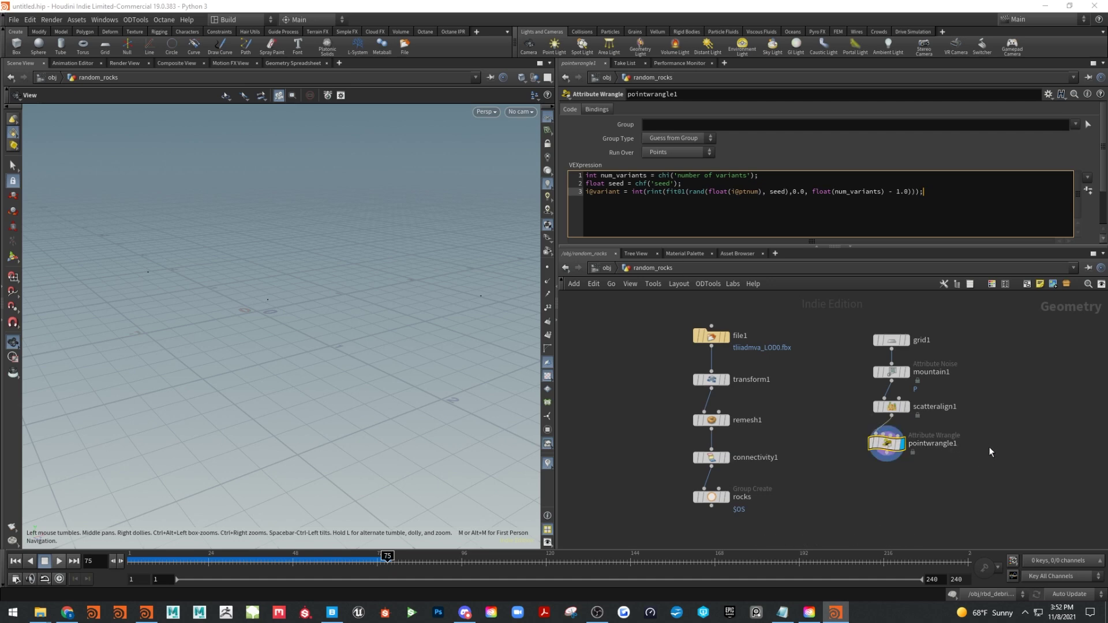
Add a Copy to Points node below and between the rocks and pointwrangle1 chains
{"action": "middle_click_drag", "start_coordinate": [989, 446], "coordinate": [978, 390]}
{"action": "key", "text": "Tab"}
{"action": "mouse_move", "coordinate": [820, 490]}
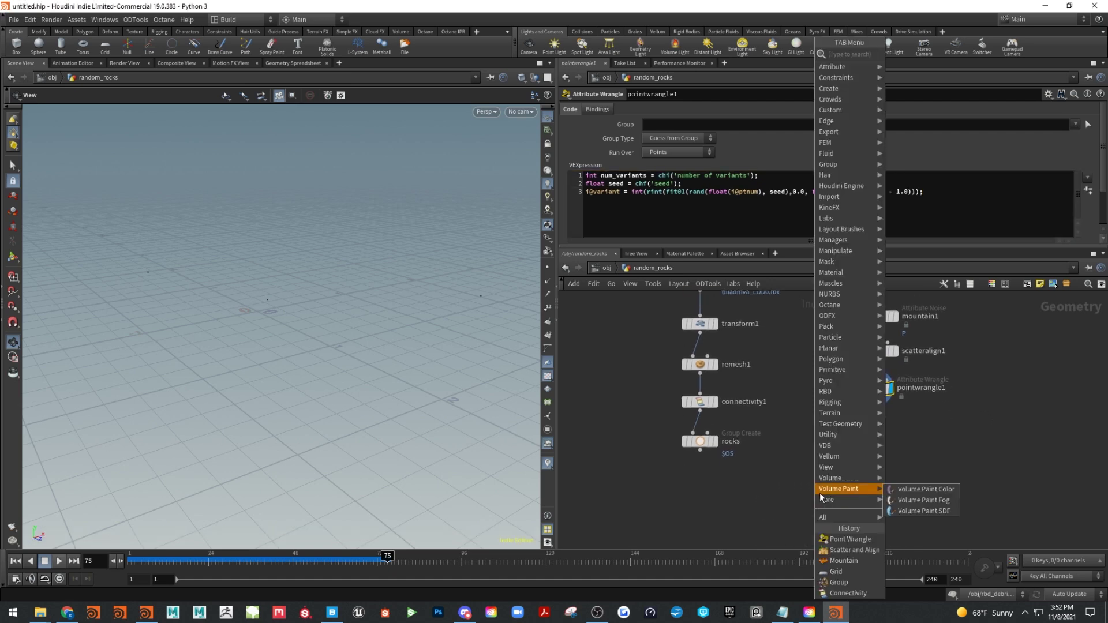
{"action": "type", "text": "cop"}
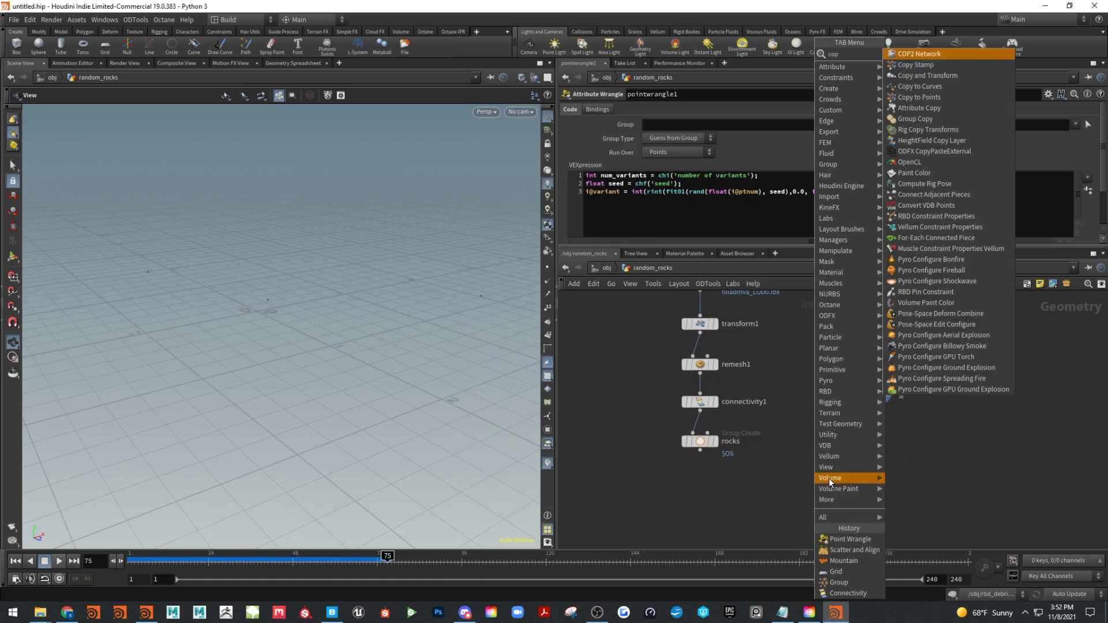
{"action": "left_click", "coordinate": [923, 97]}
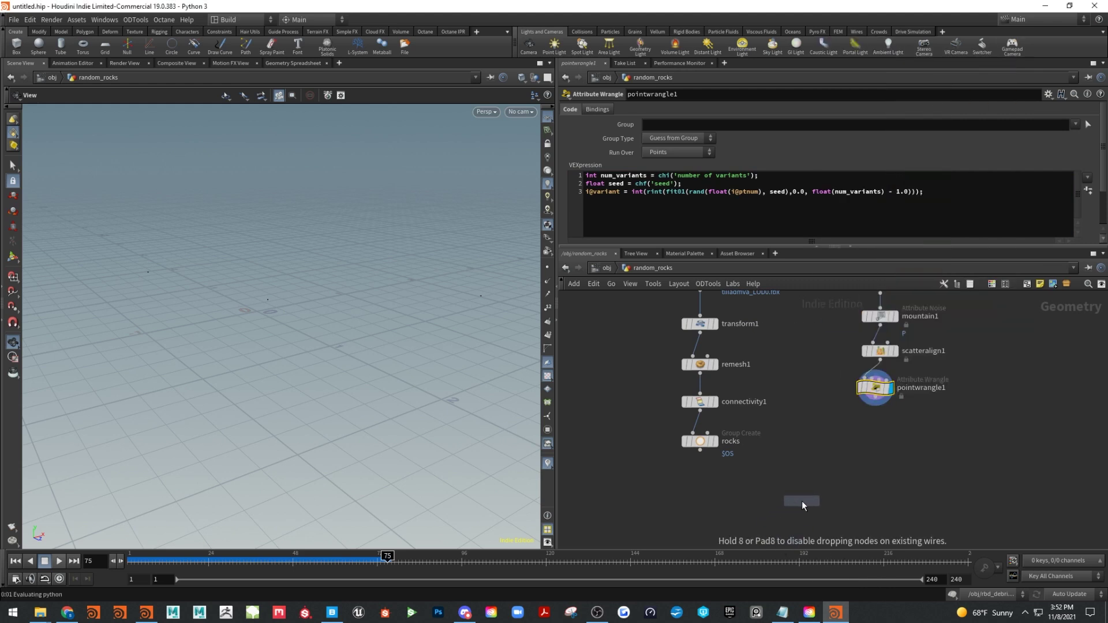
{"action": "left_click", "coordinate": [801, 501]}
Enlarge the parameter area and generate pointwrangle1's spare parameters from the channel calls in its code
{"action": "left_click", "coordinate": [874, 386]}
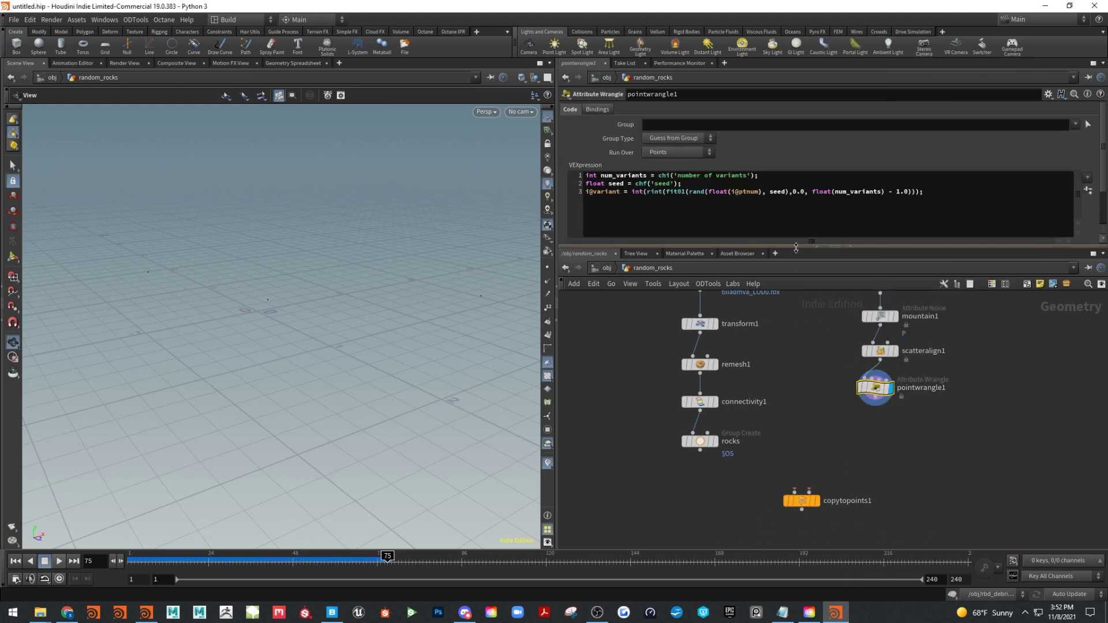
{"action": "left_click_drag", "start_coordinate": [806, 247], "coordinate": [807, 329]}
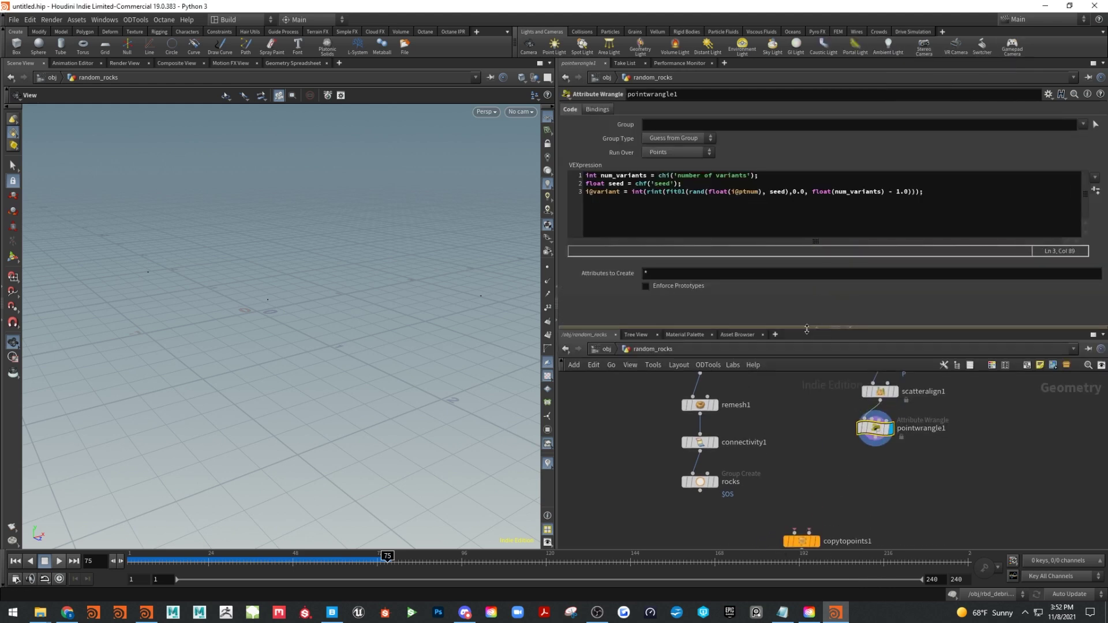
{"action": "left_click", "coordinate": [1095, 191]}
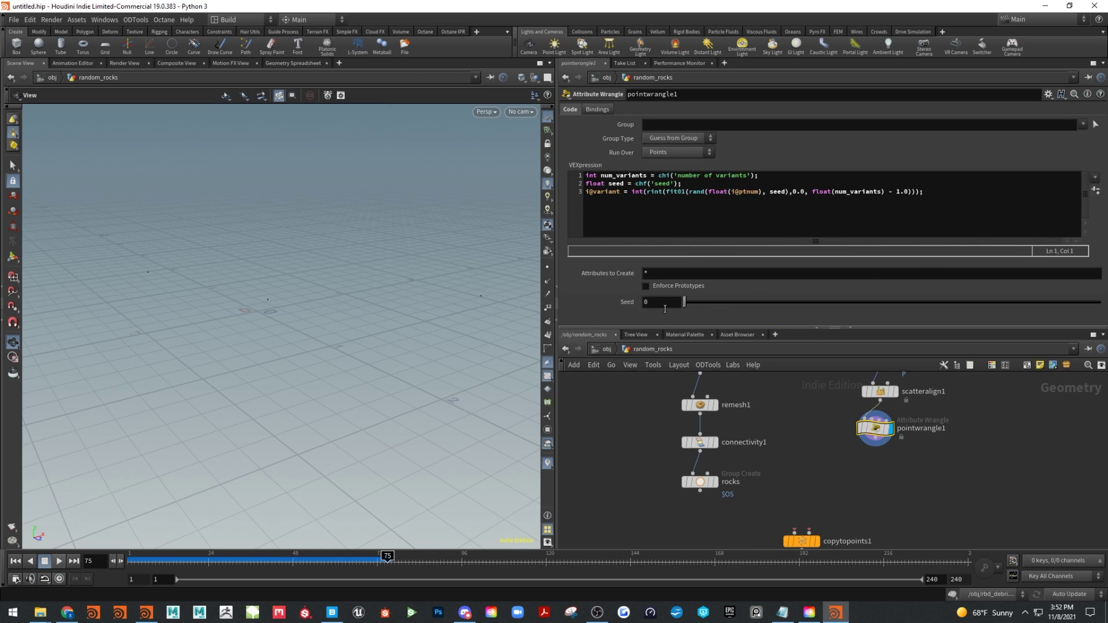
{"action": "left_click", "coordinate": [747, 176]}
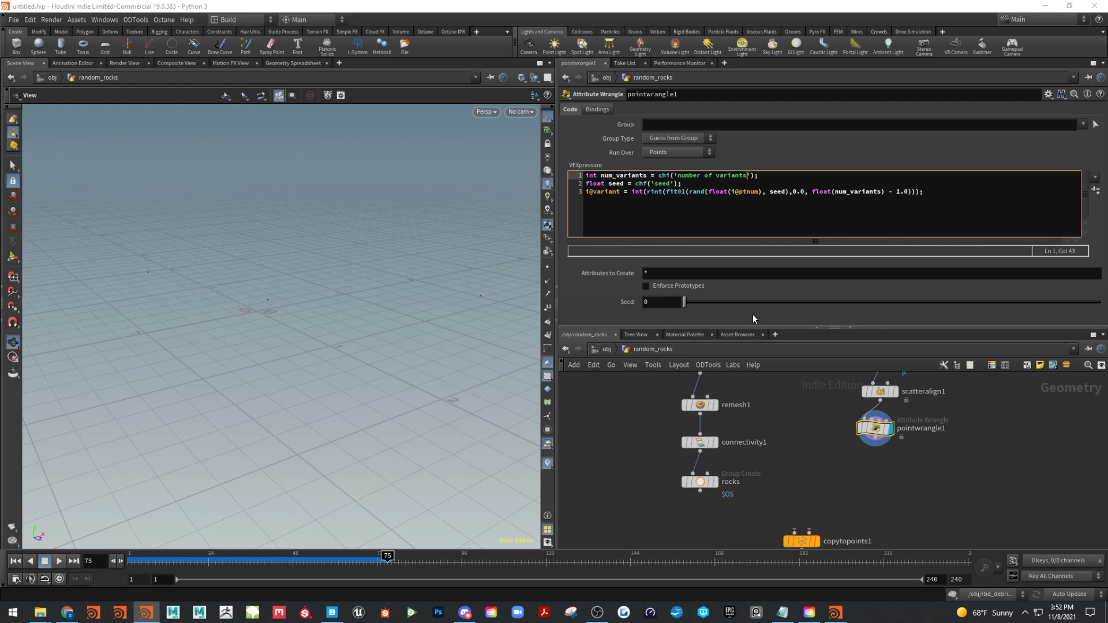
Replace pointwrangle1's entire VEXpression with the prepared code version that uses chi('number_of_variants') as the variant count channel
{"action": "left_click_drag", "start_coordinate": [684, 302], "coordinate": [652, 316]}
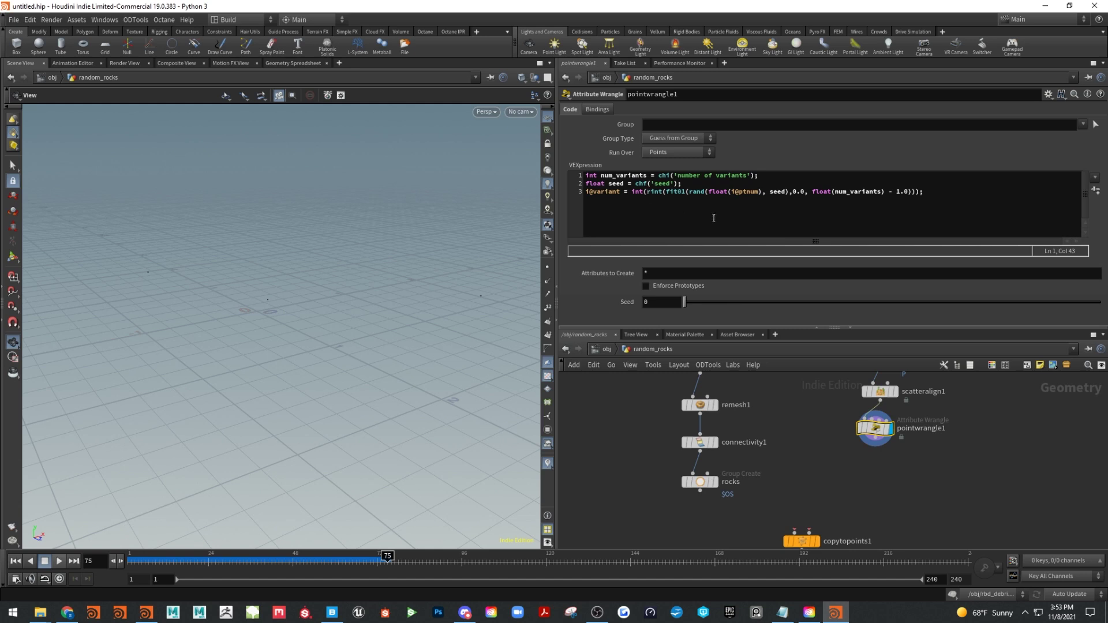
{"action": "key", "text": "alt+Tab"}
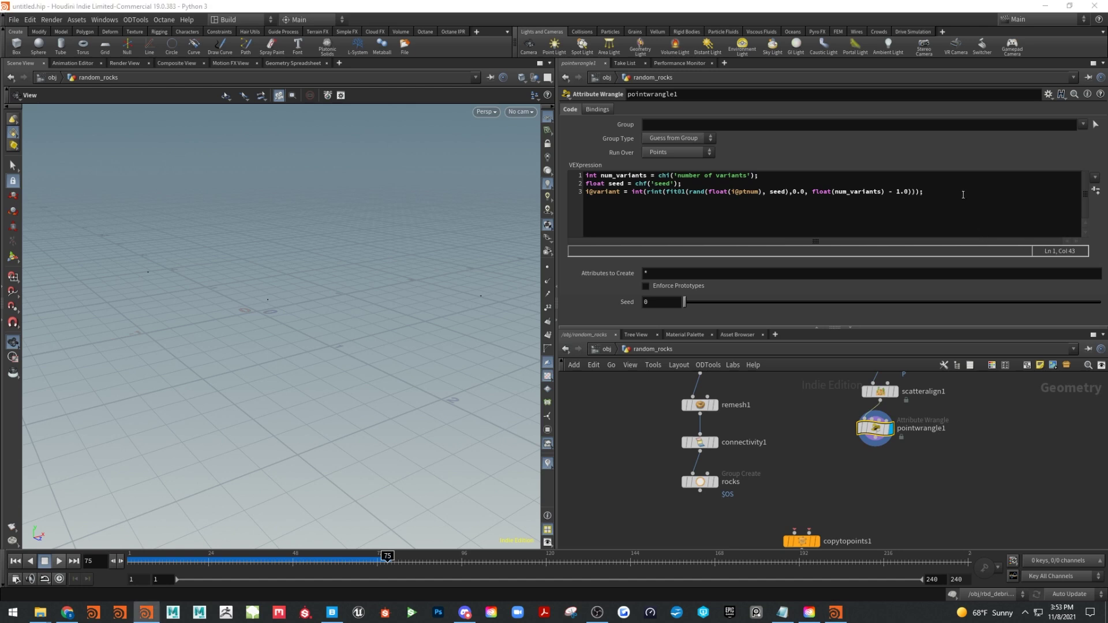
{"action": "left_click_drag", "start_coordinate": [963, 194], "coordinate": [608, 175]}
{"action": "key", "text": "ctrl+a"}
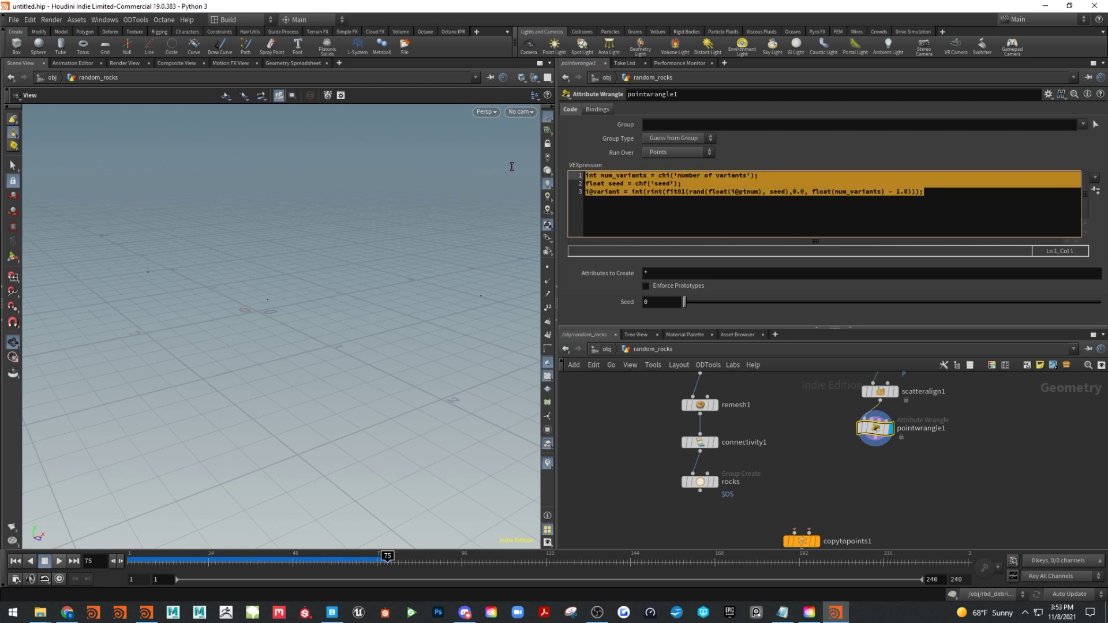
{"action": "key", "text": "ctrl+v"}
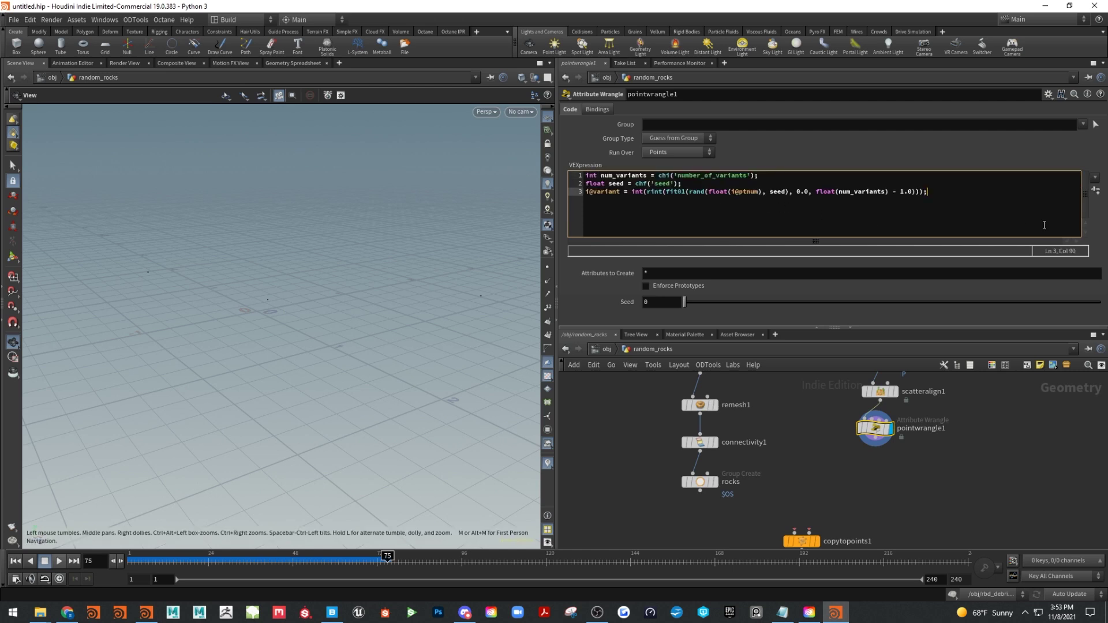
Generate the missing spare parameter from pointwrangle1's code and set Number Of Variants to 4
{"action": "left_click", "coordinate": [1095, 191]}
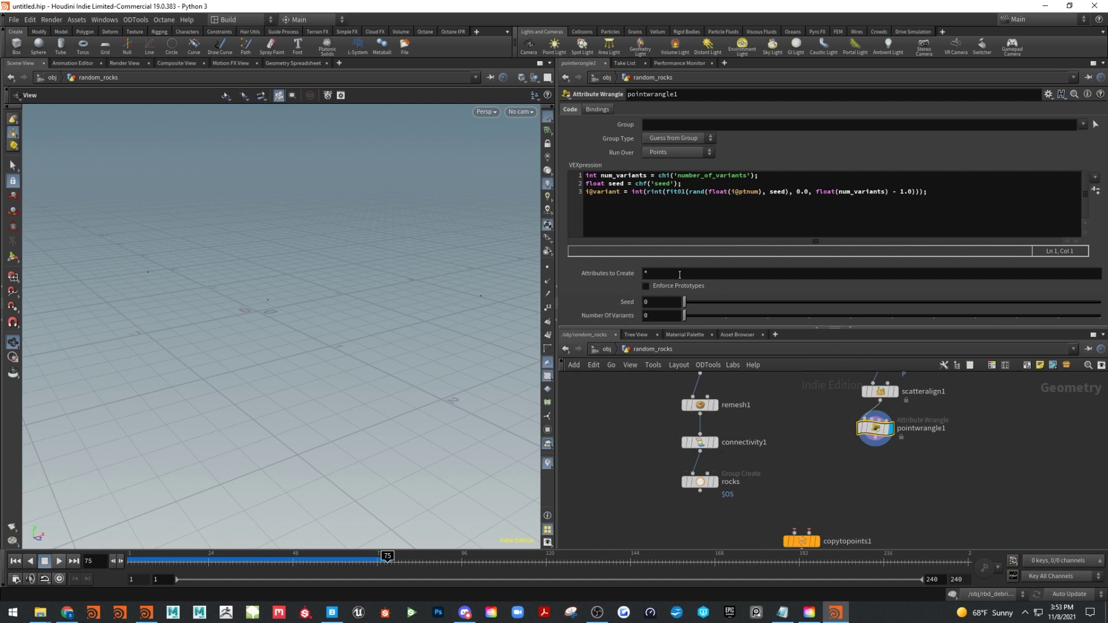
{"action": "left_click_drag", "start_coordinate": [686, 316], "coordinate": [790, 323]}
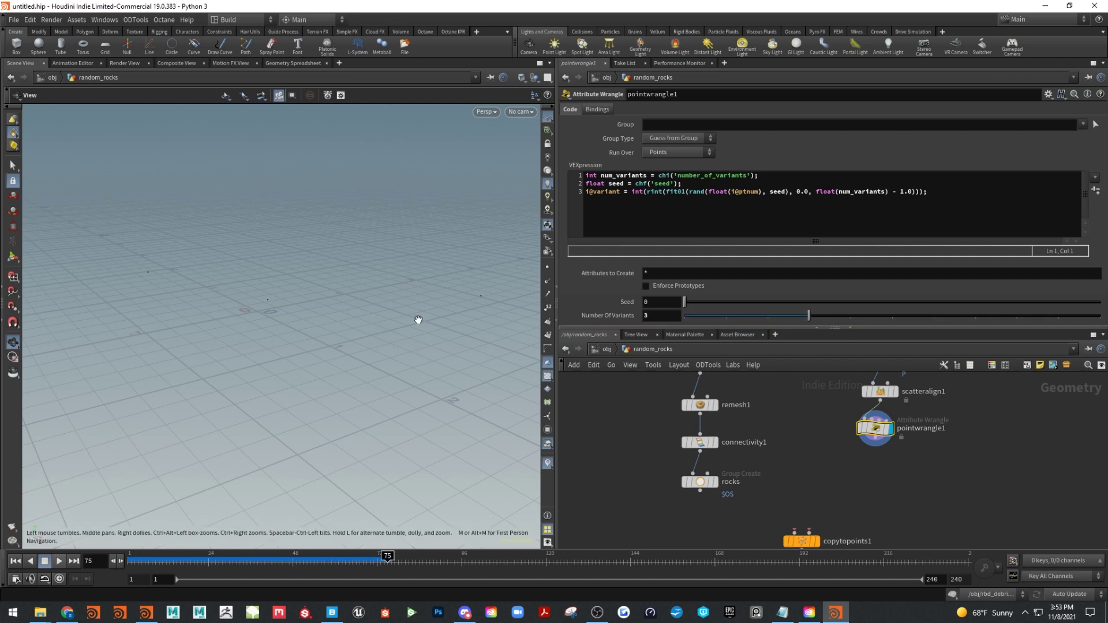
{"action": "scroll", "coordinate": [790, 443], "scroll_direction": "up", "scroll_amount": 3}
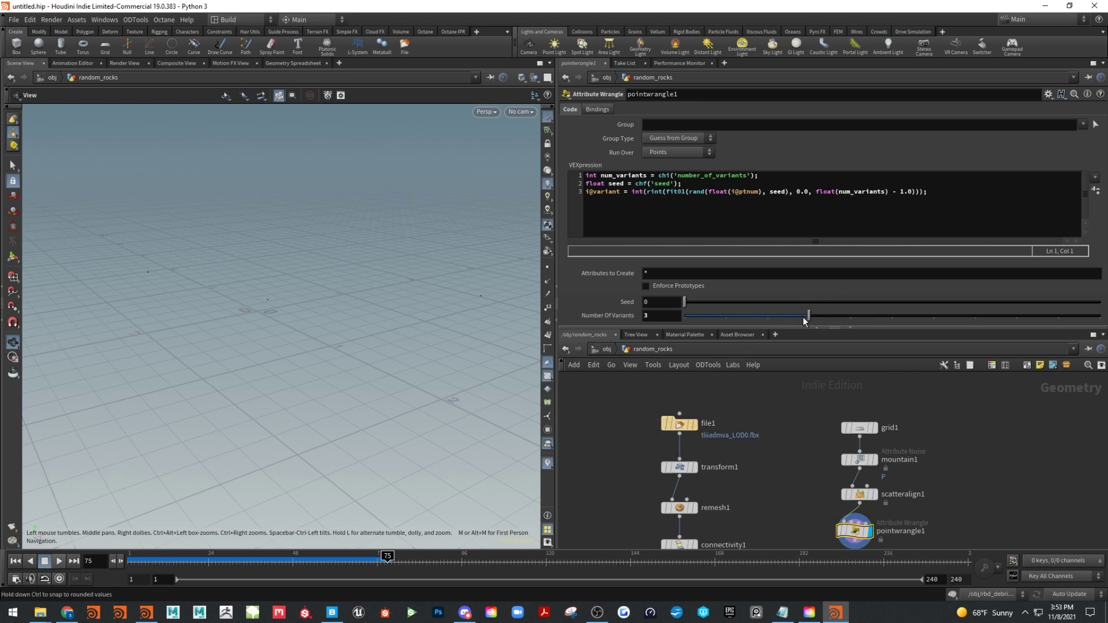
{"action": "scroll", "coordinate": [802, 317], "scroll_direction": "up", "scroll_amount": 1}
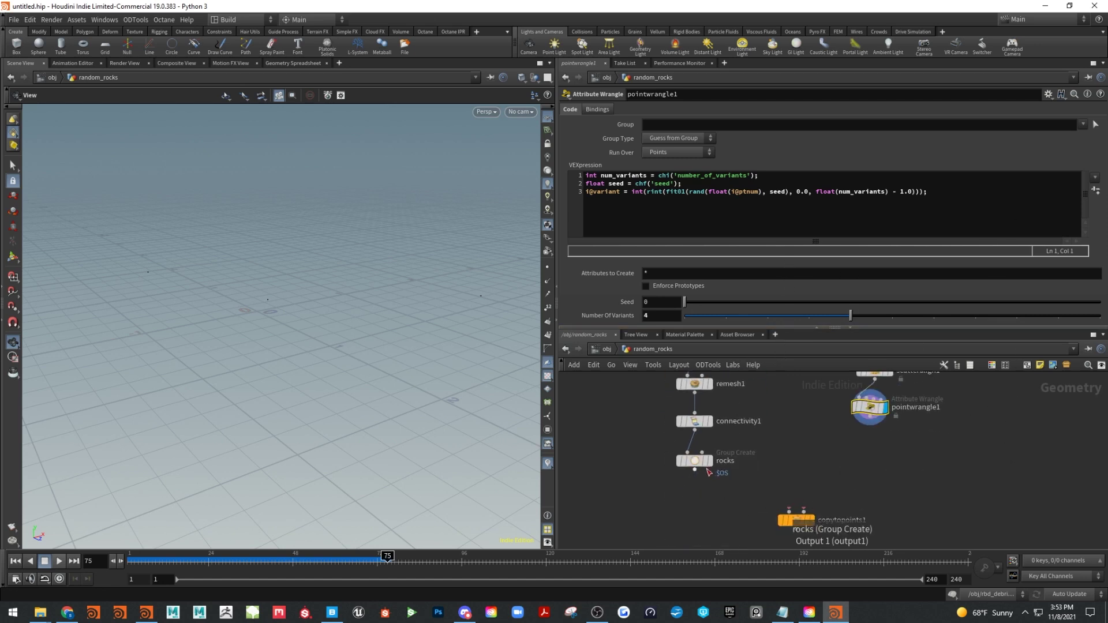
Wire rocks into the first input and pointwrangle1 into the second input of copytopoints1, and display the copied rocks
{"action": "left_click", "coordinate": [776, 522]}
{"action": "left_click_drag", "start_coordinate": [867, 427], "coordinate": [806, 505]}
{"action": "left_click", "coordinate": [803, 479]}
{"action": "left_click", "coordinate": [811, 488]}
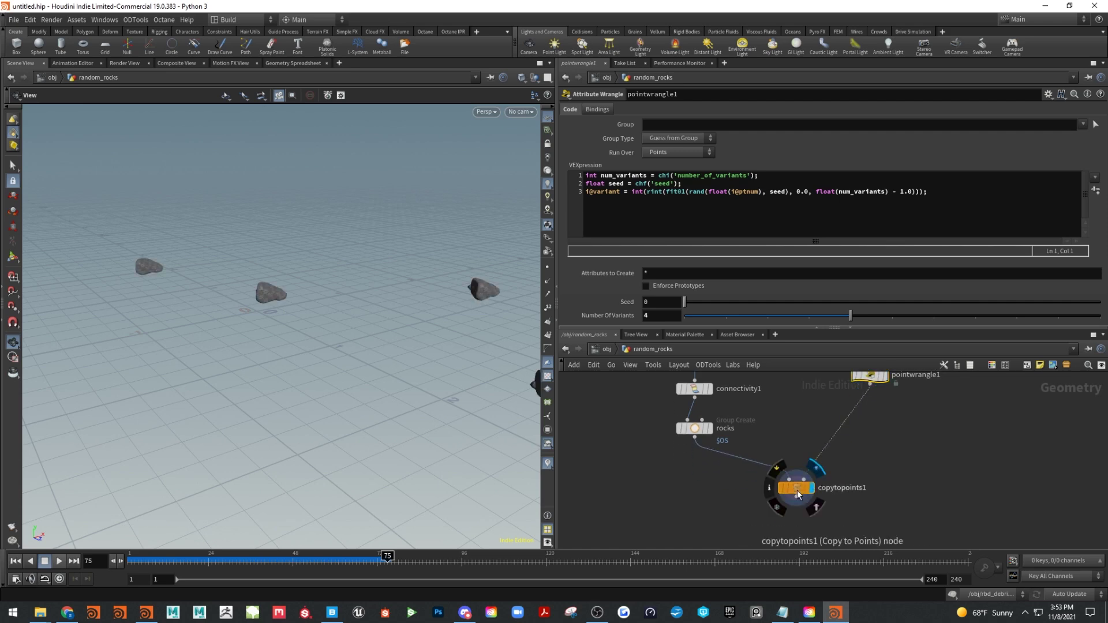
{"action": "left_click", "coordinate": [798, 490]}
{"action": "left_click_drag", "start_coordinate": [412, 352], "coordinate": [387, 312]}
Examine scatteralign1's mode, scale, orientation and point generation settings for controls over the scattered points
{"action": "middle_click_drag", "start_coordinate": [910, 413], "coordinate": [926, 477]}
{"action": "middle_click_drag", "start_coordinate": [964, 412], "coordinate": [963, 465]}
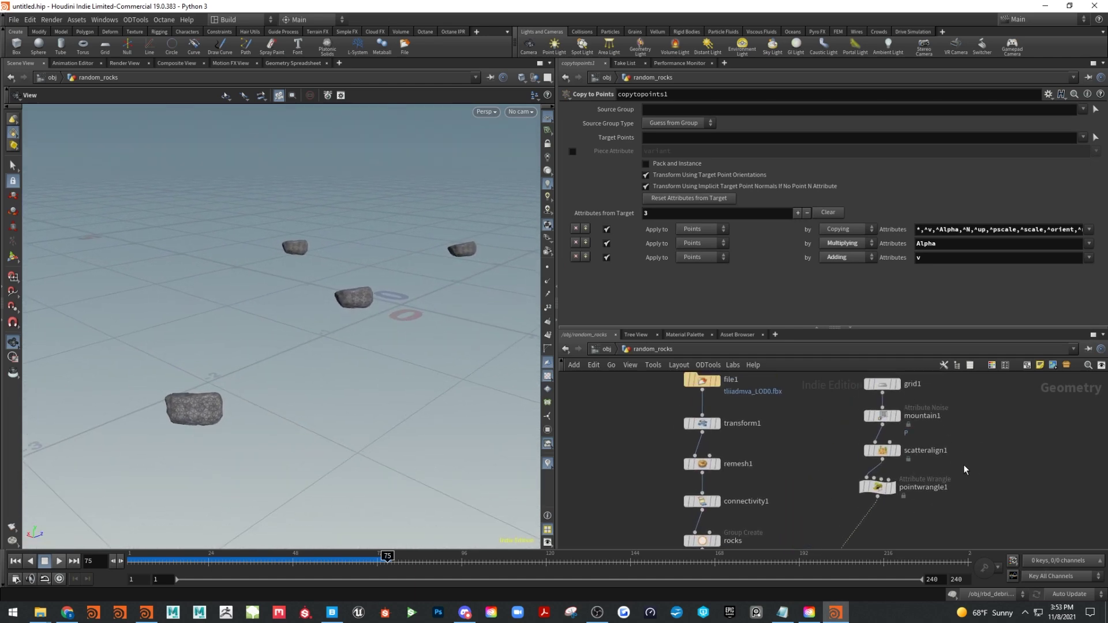
{"action": "left_click", "coordinate": [882, 450]}
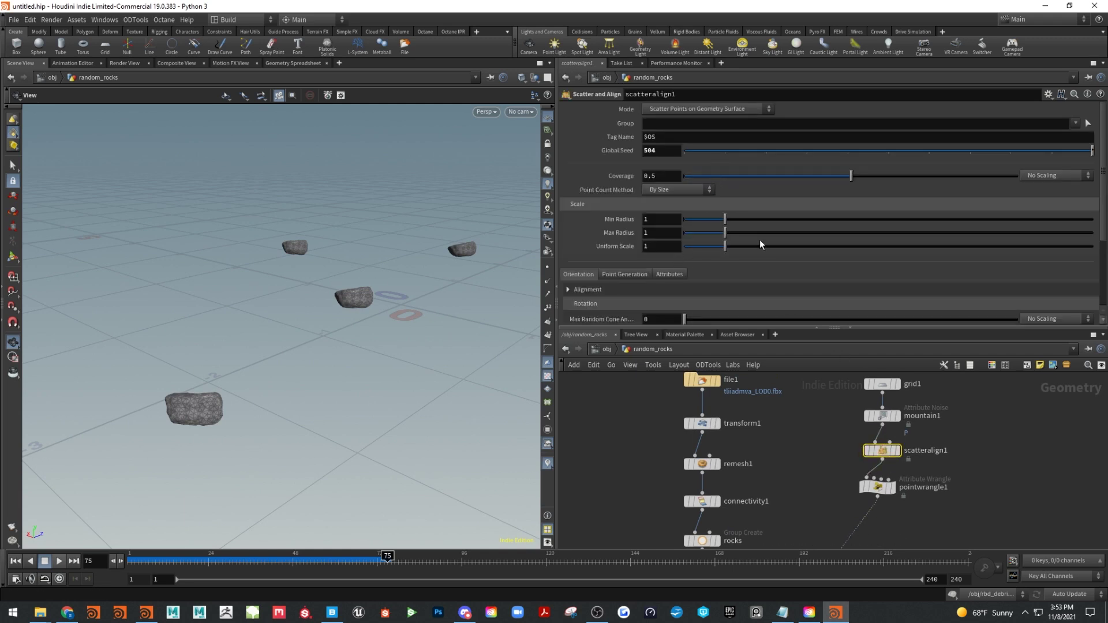
{"action": "scroll", "coordinate": [771, 181], "scroll_direction": "down", "scroll_amount": 2}
{"action": "scroll", "coordinate": [742, 307], "scroll_direction": "up", "scroll_amount": 1}
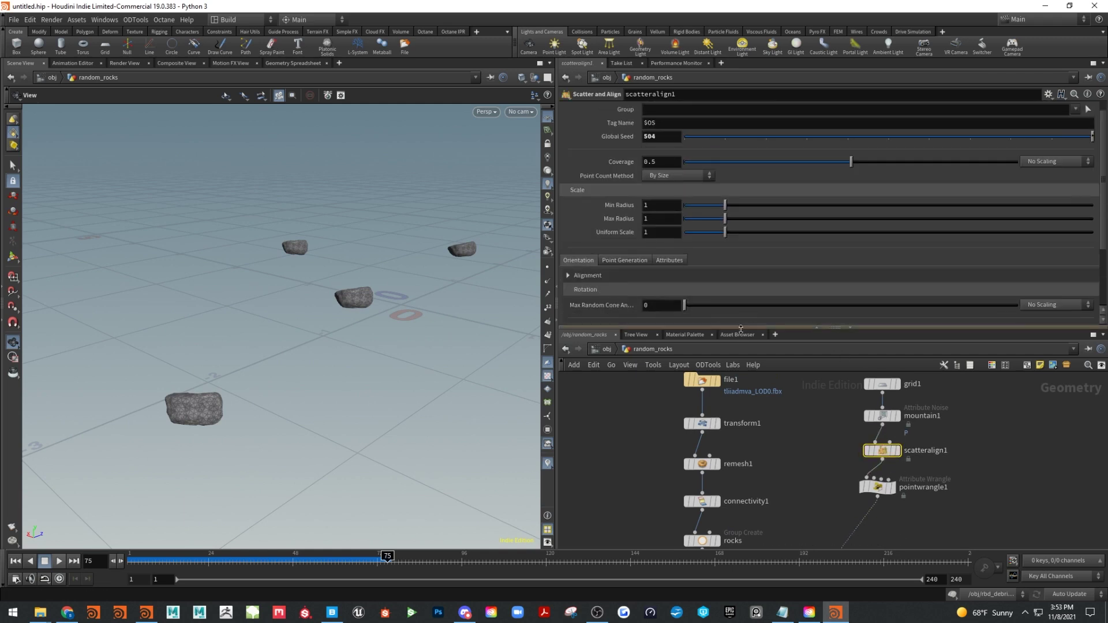
{"action": "left_click_drag", "start_coordinate": [742, 329], "coordinate": [743, 442]}
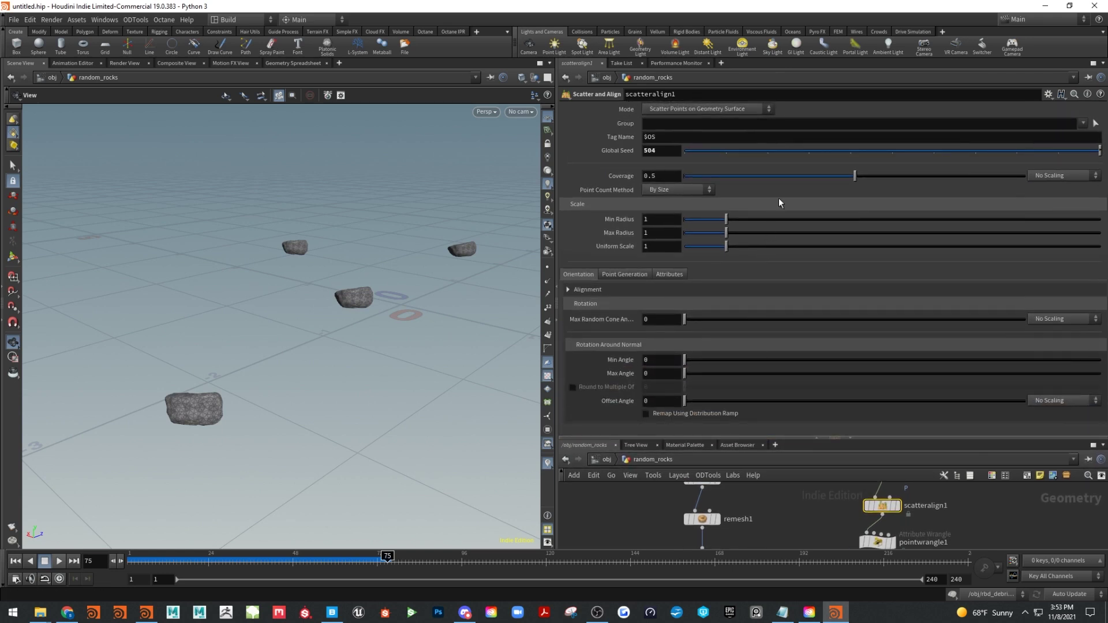
{"action": "left_click", "coordinate": [692, 109]}
{"action": "left_click", "coordinate": [722, 107]}
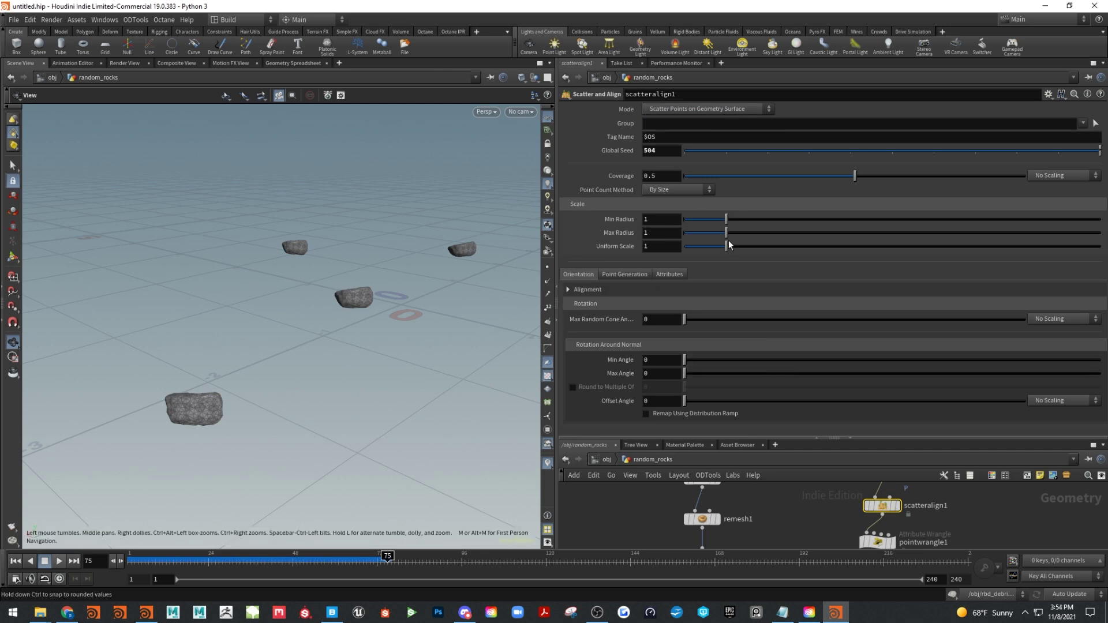
{"action": "left_click", "coordinate": [624, 274]}
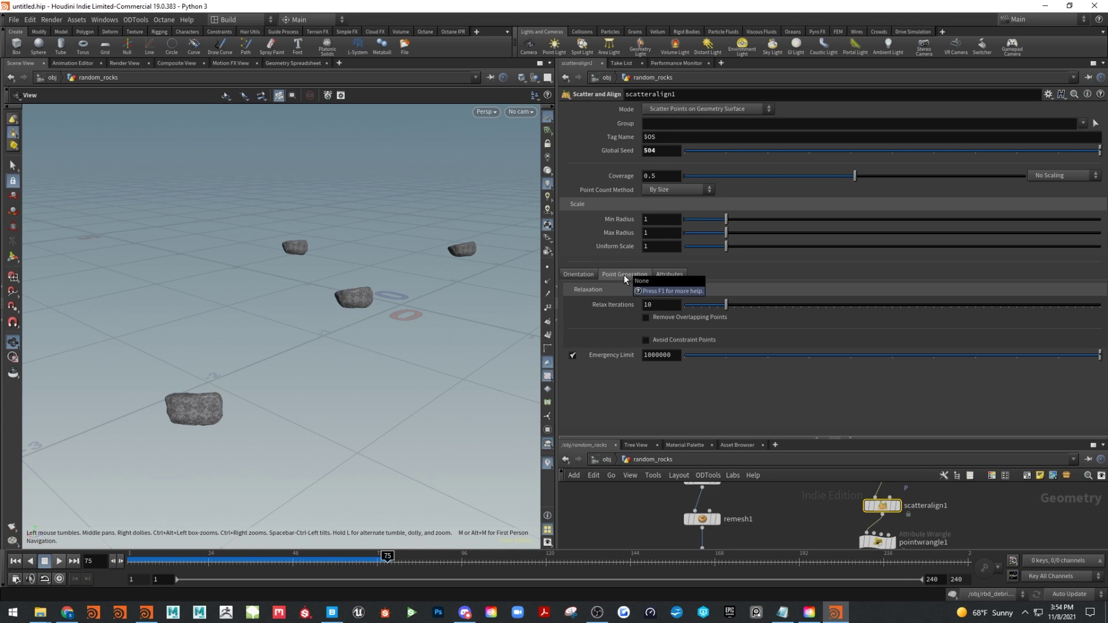
{"action": "left_click_drag", "start_coordinate": [813, 438], "coordinate": [822, 325]}
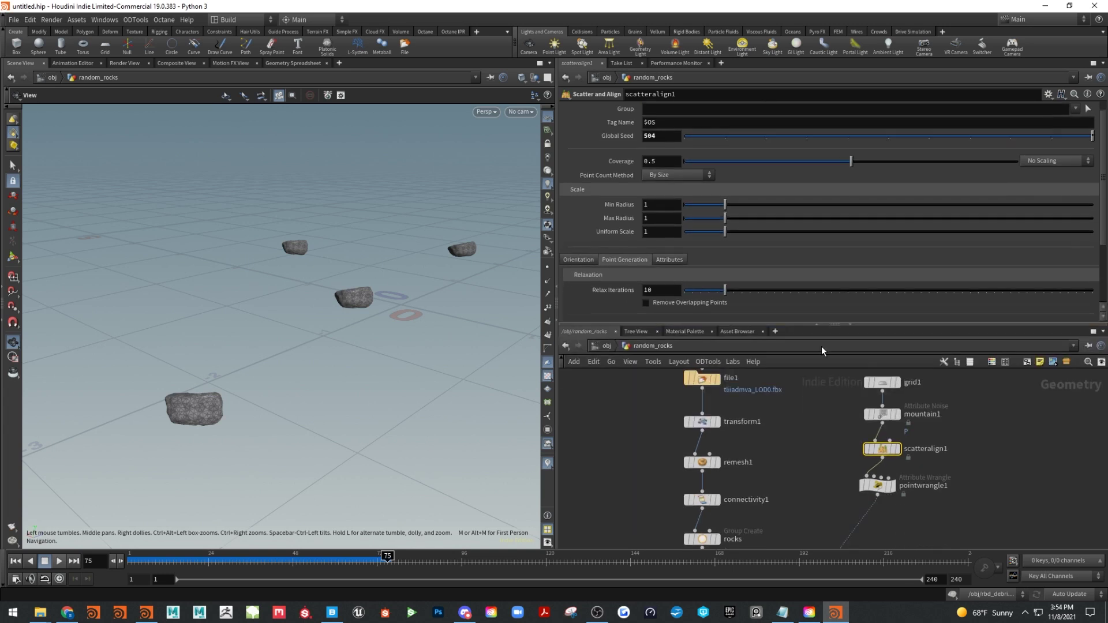
{"action": "mouse_move", "coordinate": [897, 449]}
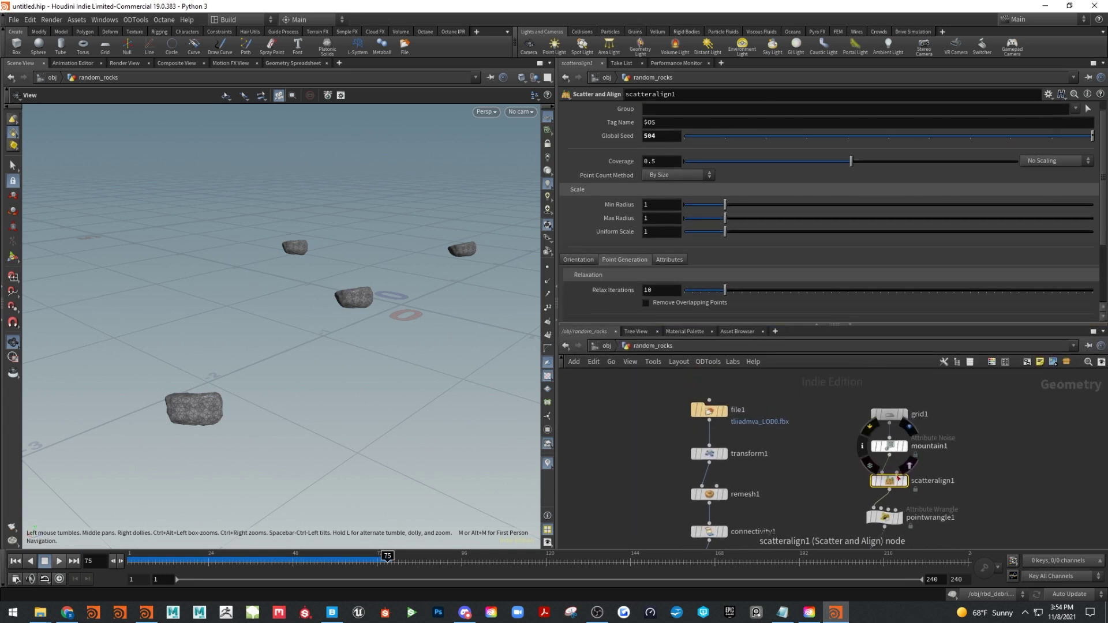
{"action": "key", "text": "alt+Tab"}
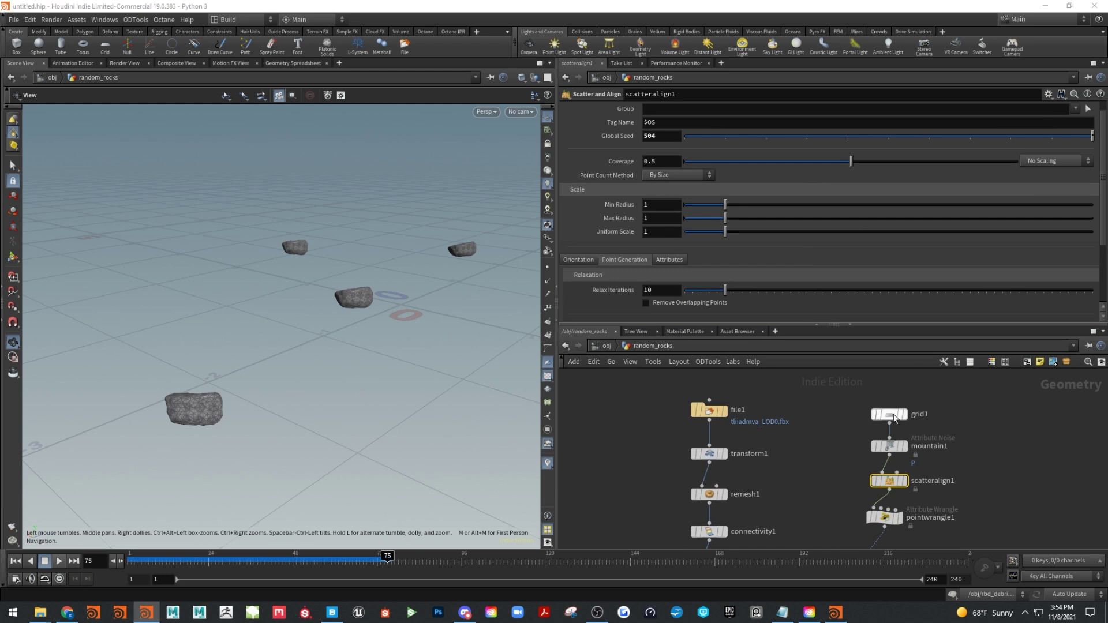
{"action": "mouse_move", "coordinate": [930, 469]}
{"action": "middle_mouse_down"}
{"action": "mouse_move", "coordinate": [984, 462]}
{"action": "mouse_move", "coordinate": [989, 403]}
{"action": "mouse_move", "coordinate": [925, 457]}
{"action": "middle_mouse_up"}
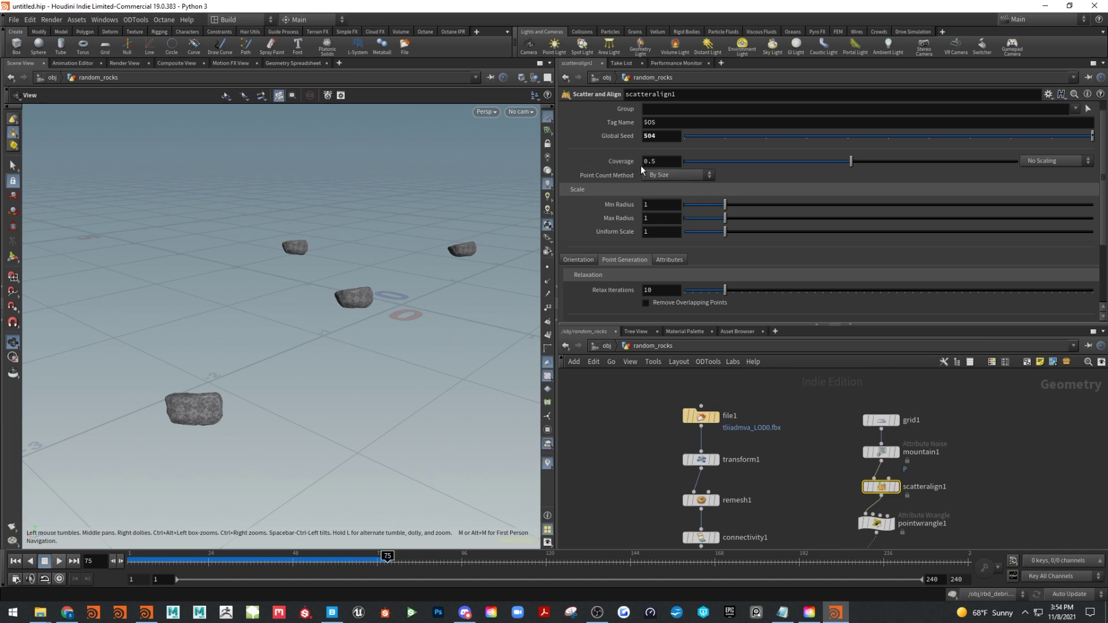
Set scatteralign1's Coverage to 100 to fill the ground with many more rocks
{"action": "left_click_drag", "start_coordinate": [854, 163], "coordinate": [1075, 161]}
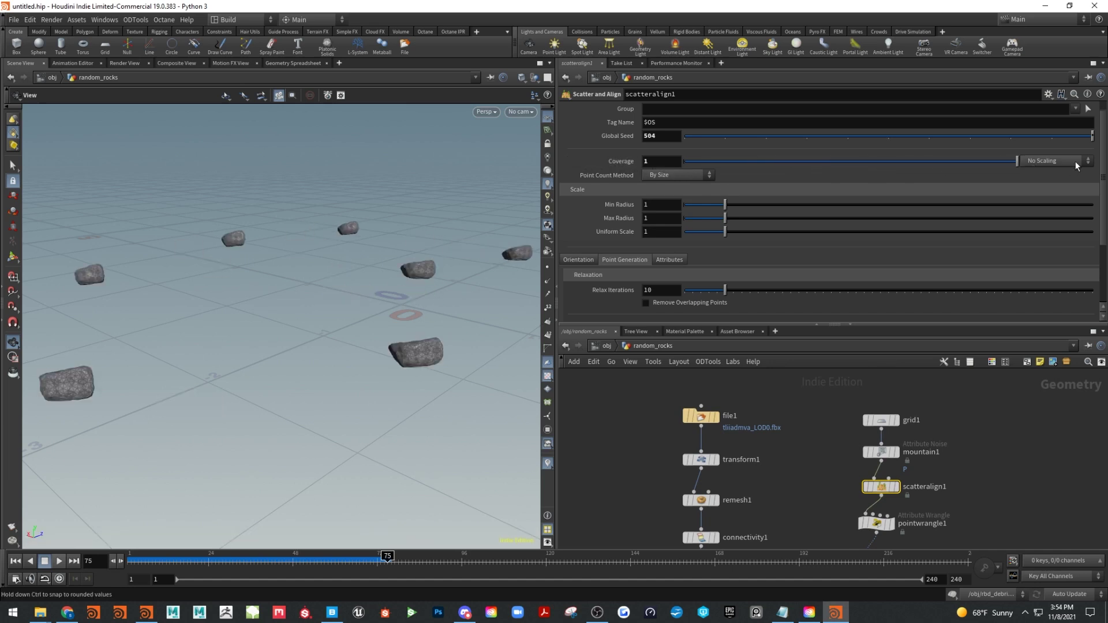
{"action": "left_click", "coordinate": [648, 160]}
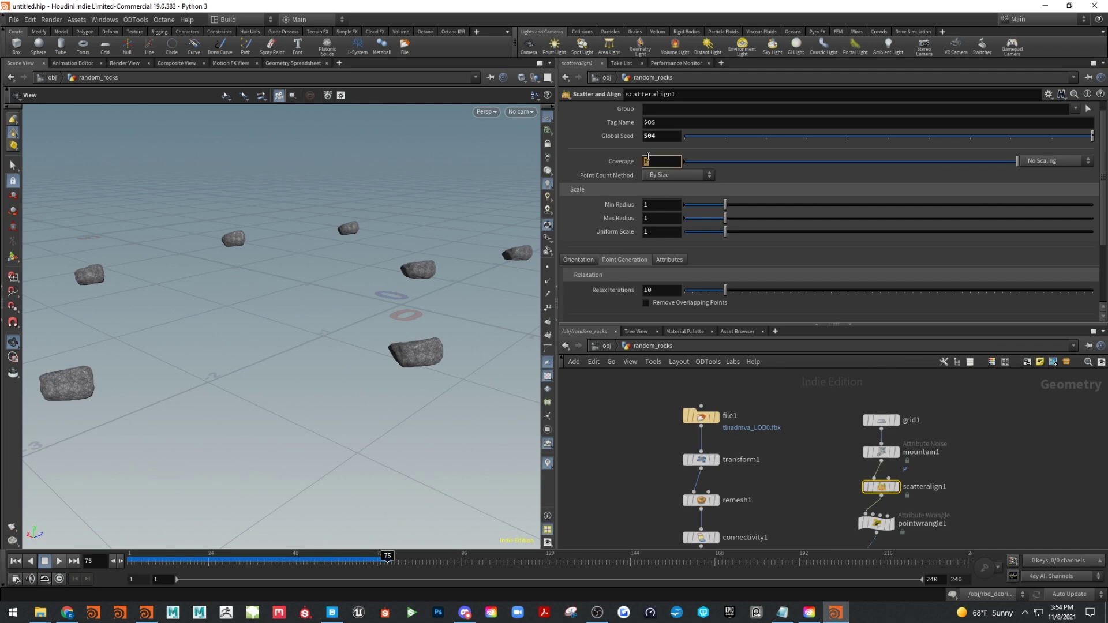
{"action": "type", "text": "100"}
{"action": "key", "text": "Return"}
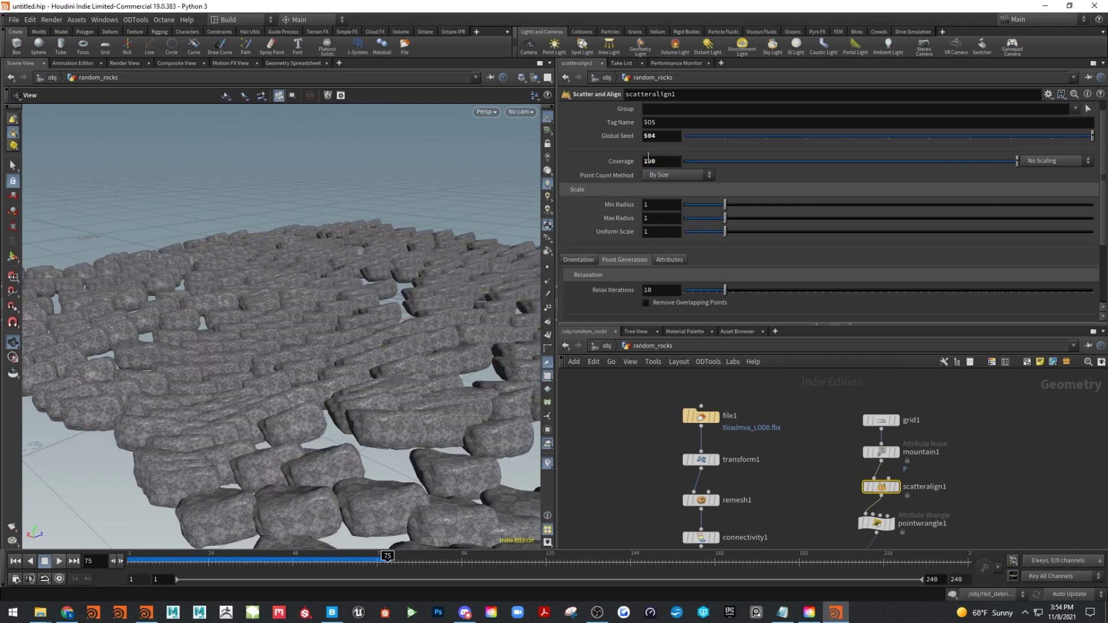
{"action": "left_click_drag", "start_coordinate": [425, 264], "coordinate": [371, 235]}
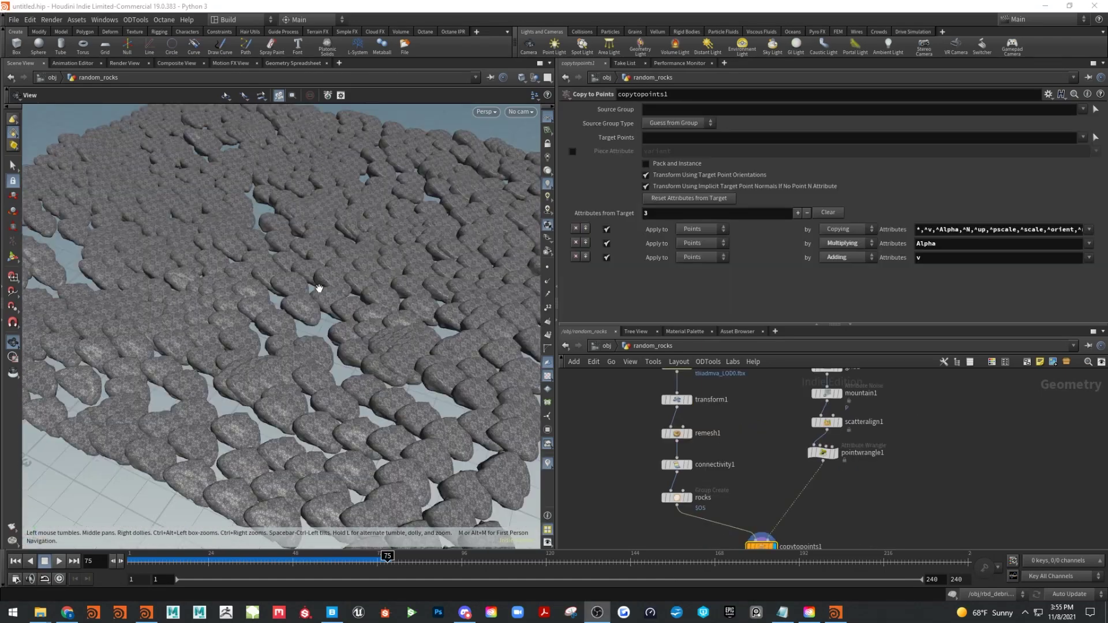
Check the attribute name on connectivity1 and enable the Piece Attribute variant on copytopoints1
{"action": "left_click_drag", "start_coordinate": [321, 290], "coordinate": [228, 268]}
{"action": "scroll", "coordinate": [310, 218], "scroll_direction": "up", "scroll_amount": 8}
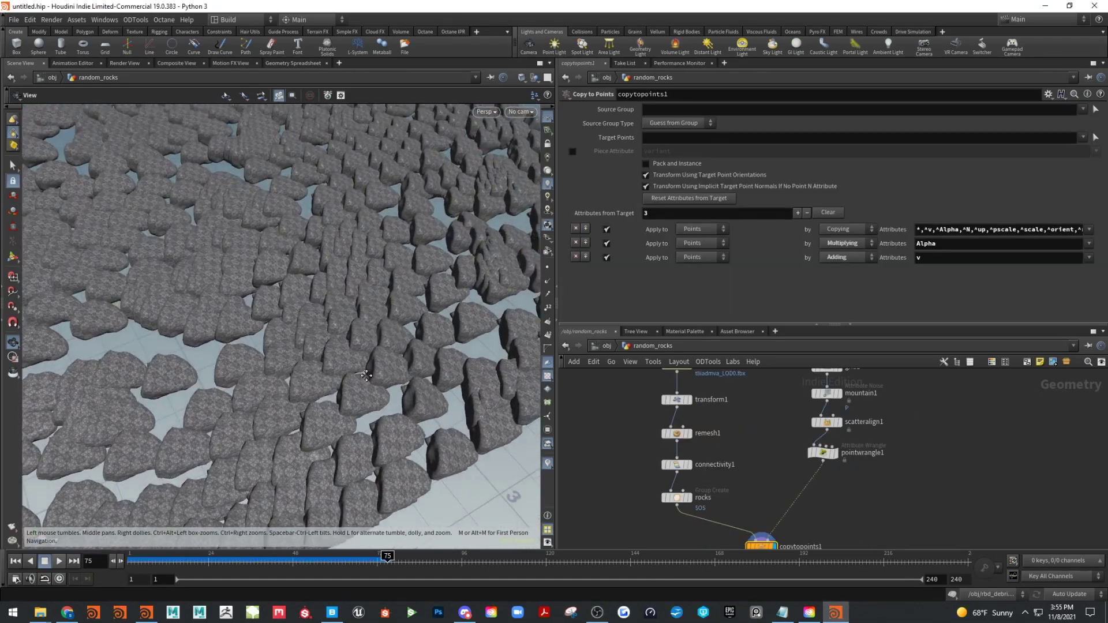
{"action": "middle_click_drag", "start_coordinate": [912, 505], "coordinate": [921, 428]}
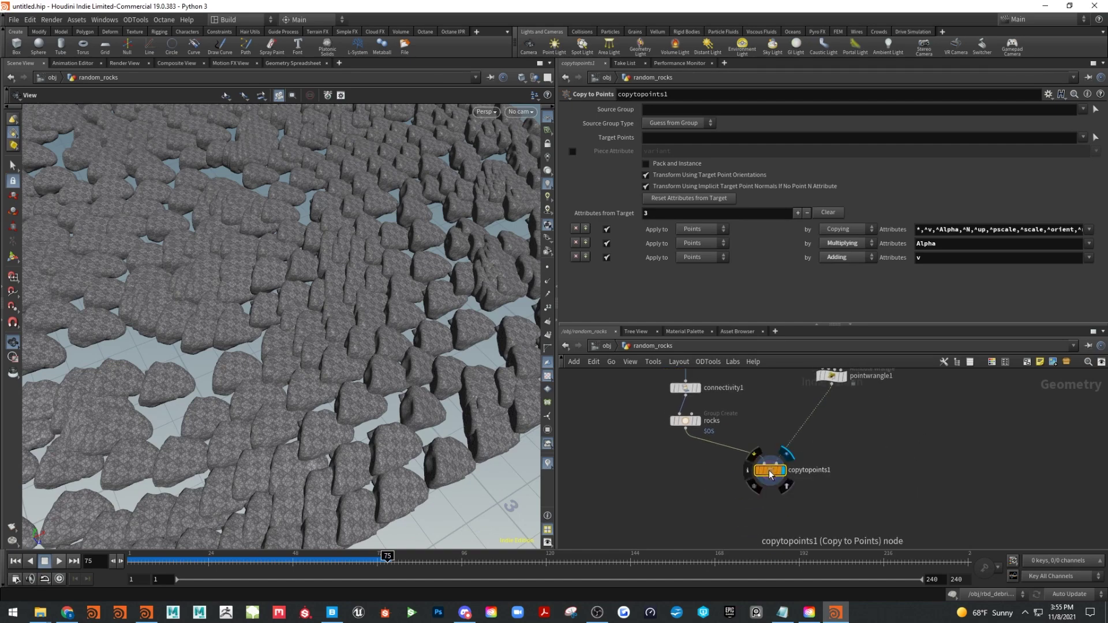
{"action": "left_click_drag", "start_coordinate": [438, 345], "coordinate": [309, 306]}
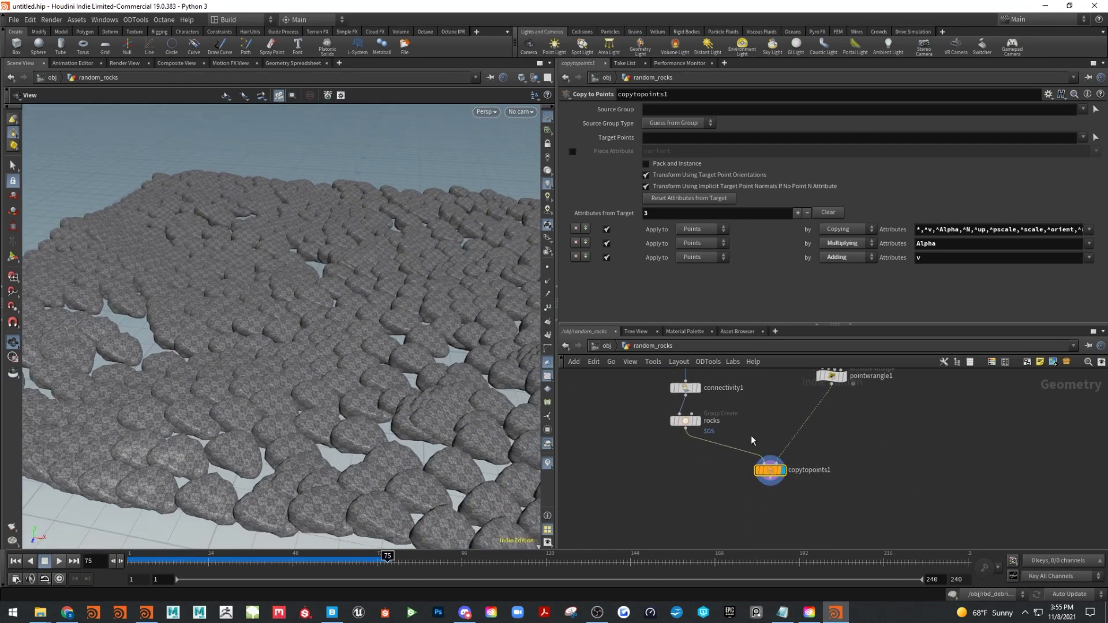
{"action": "middle_click_drag", "start_coordinate": [773, 407], "coordinate": [781, 432]}
{"action": "left_click", "coordinate": [699, 415]}
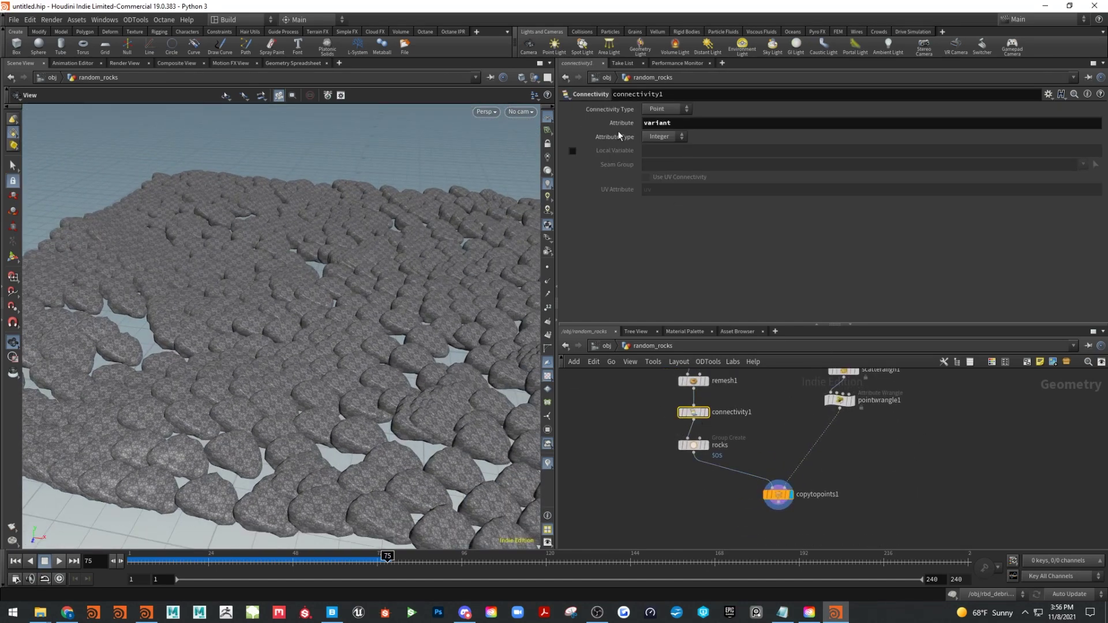
{"action": "left_click", "coordinate": [819, 491]}
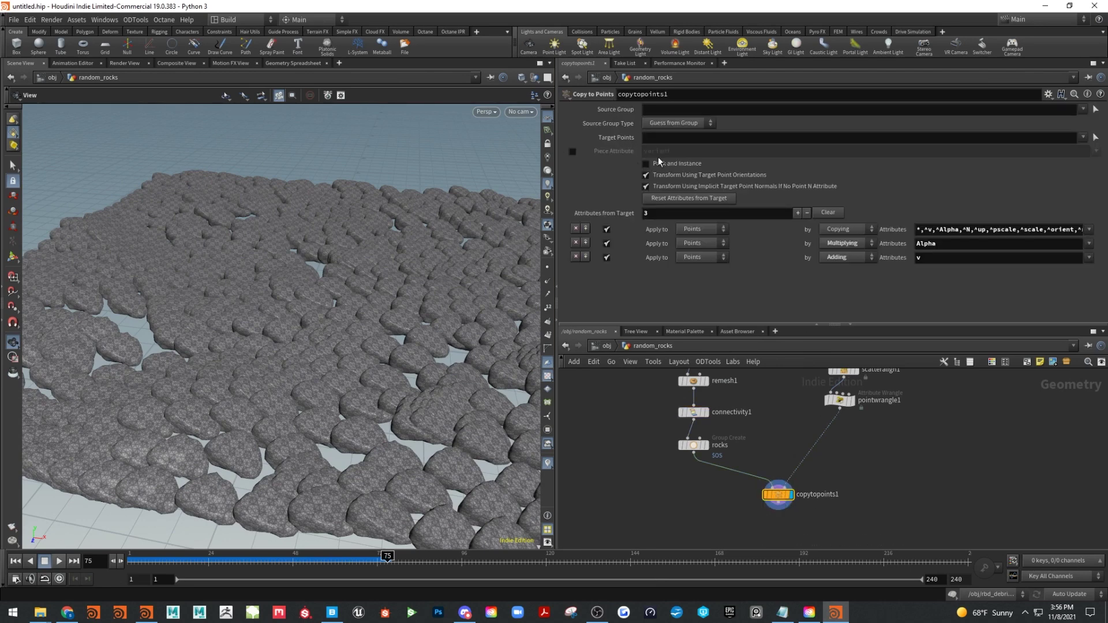
{"action": "left_click", "coordinate": [572, 151]}
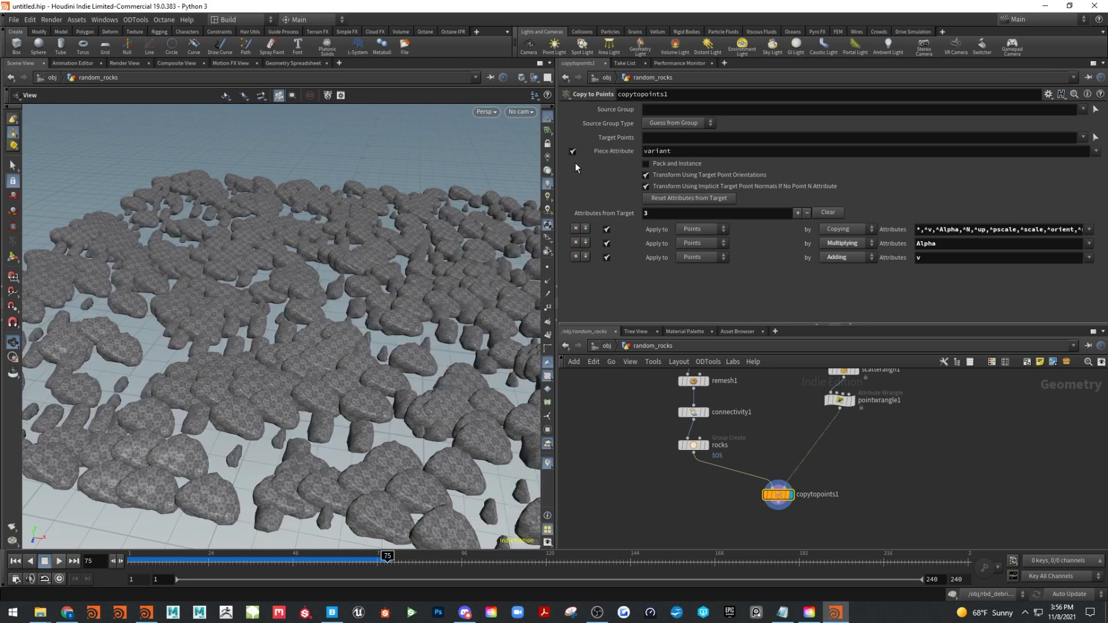
{"action": "left_click_drag", "start_coordinate": [320, 327], "coordinate": [266, 305]}
Set scatteralign1's Rotation Around Normal to Min Angle 66.4, Max Angle 149 and Offset Angle 102.4
{"action": "middle_click_drag", "start_coordinate": [780, 471], "coordinate": [781, 516]}
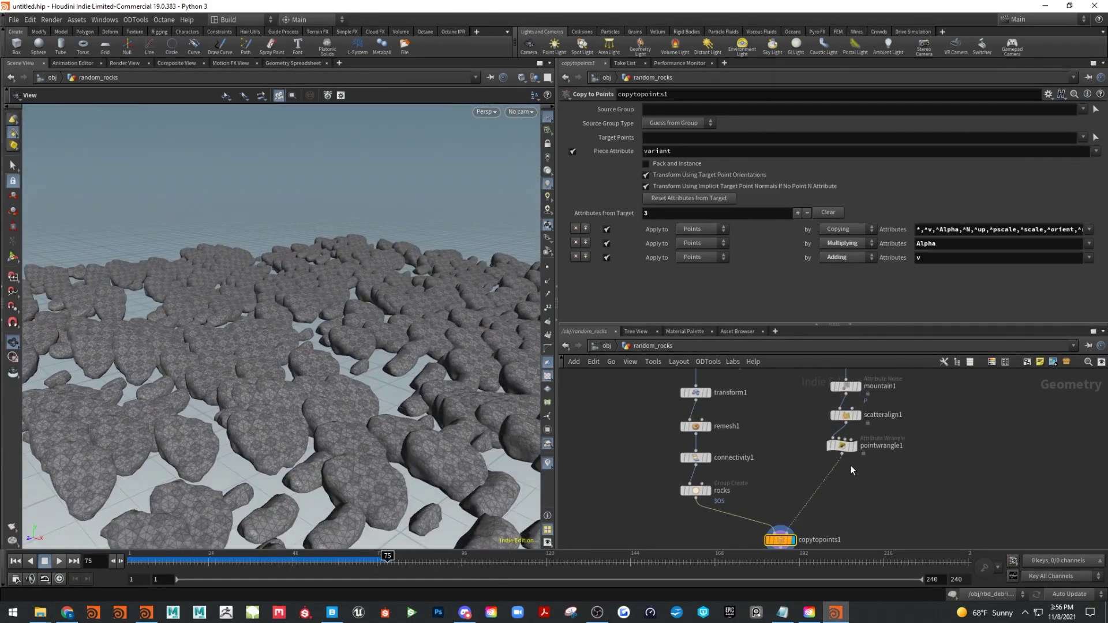
{"action": "left_click", "coordinate": [845, 415]}
{"action": "left_click_drag", "start_coordinate": [740, 325], "coordinate": [739, 376]}
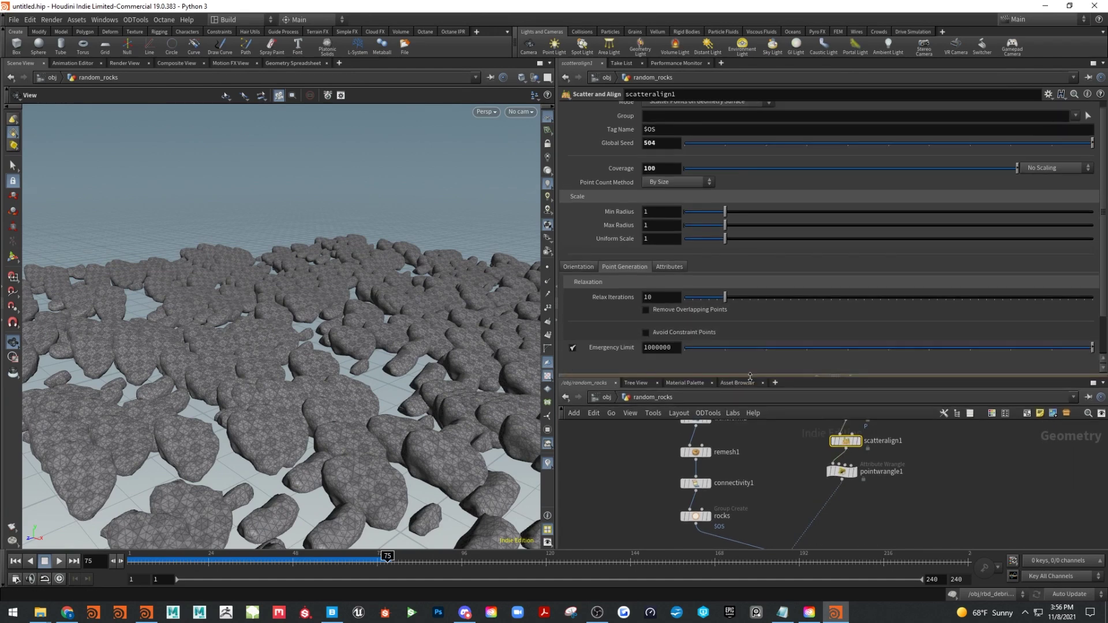
{"action": "left_click", "coordinate": [578, 267]}
{"action": "scroll", "coordinate": [696, 278], "scroll_direction": "down", "scroll_amount": 3}
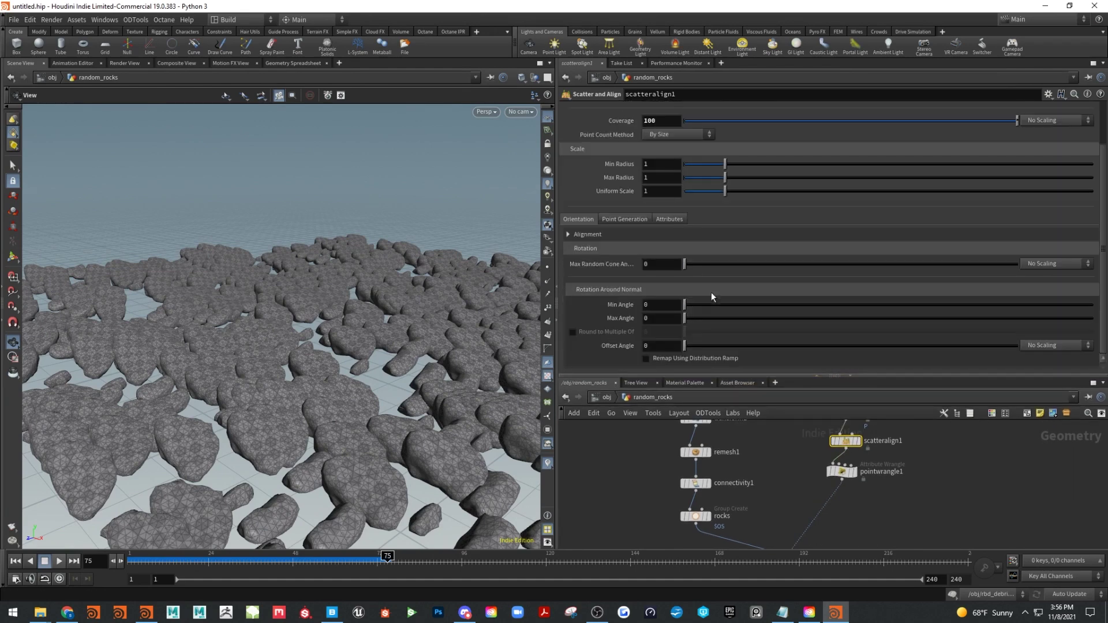
{"action": "left_click_drag", "start_coordinate": [695, 321], "coordinate": [760, 304]}
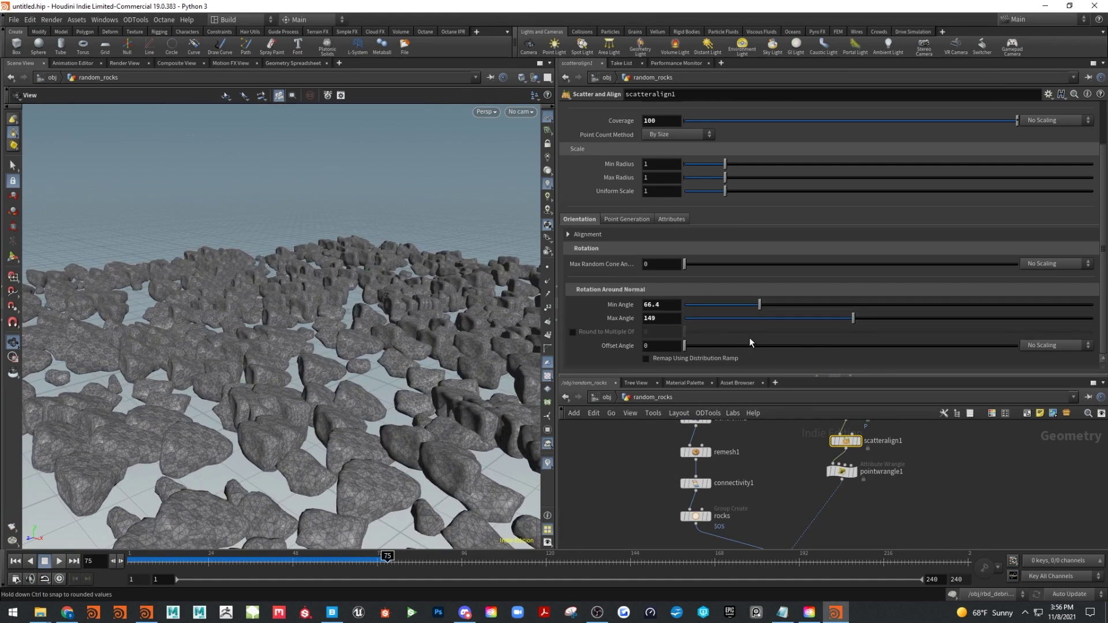
{"action": "left_click_drag", "start_coordinate": [753, 345], "coordinate": [779, 345]}
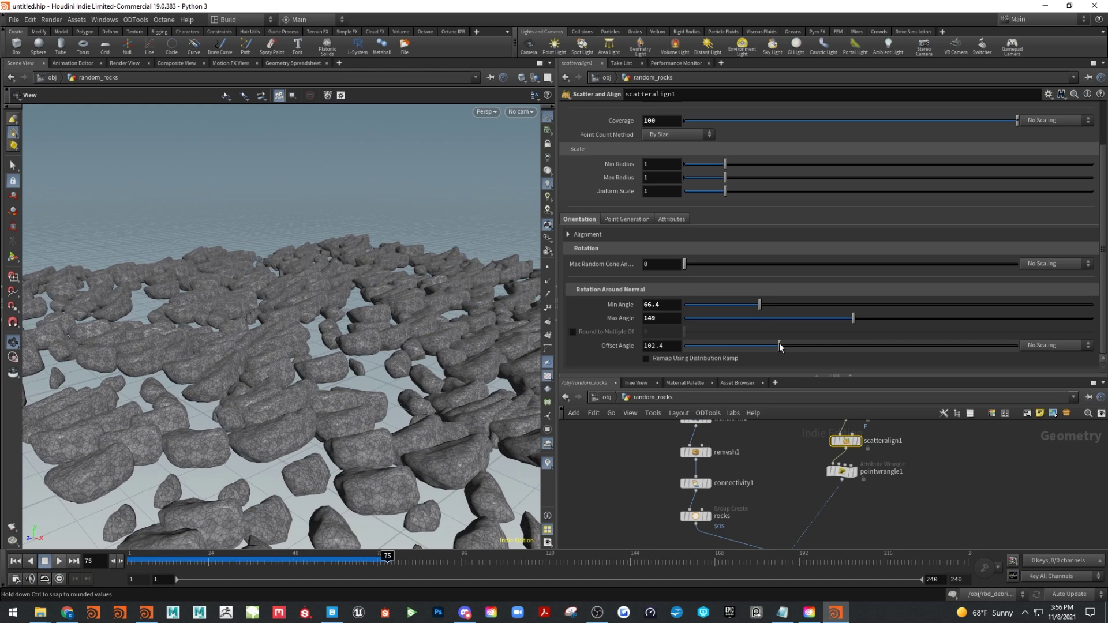
Set scatteralign1's alignment Target Forward Vector to Y
{"action": "left_click", "coordinate": [568, 234]}
{"action": "scroll", "coordinate": [729, 272], "scroll_direction": "down", "scroll_amount": 1}
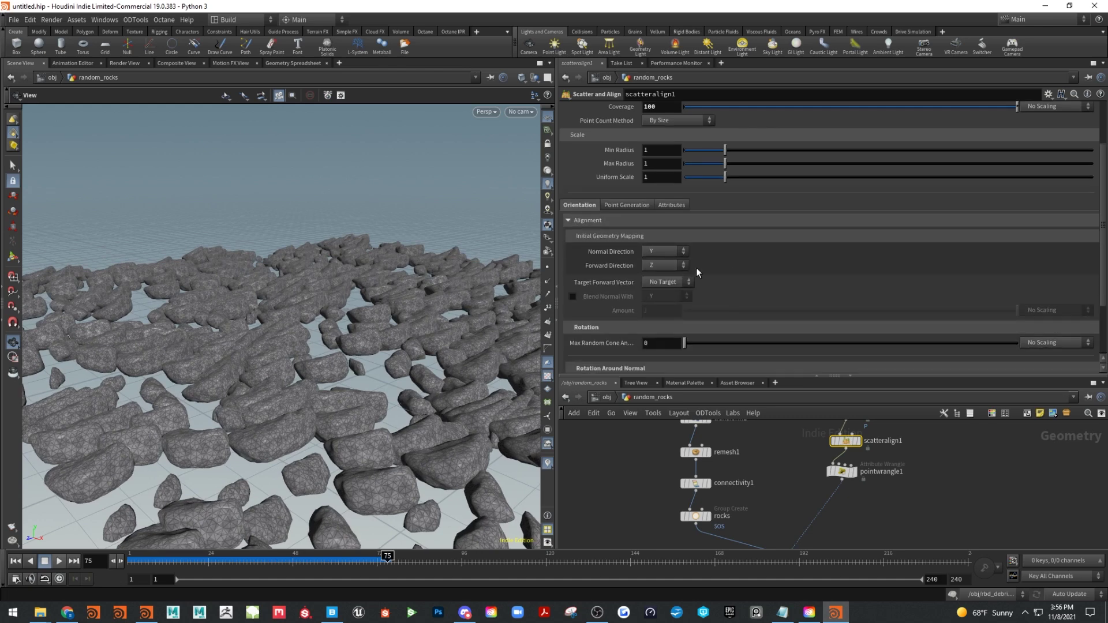
{"action": "left_click", "coordinate": [669, 282]}
{"action": "left_click", "coordinate": [663, 312]}
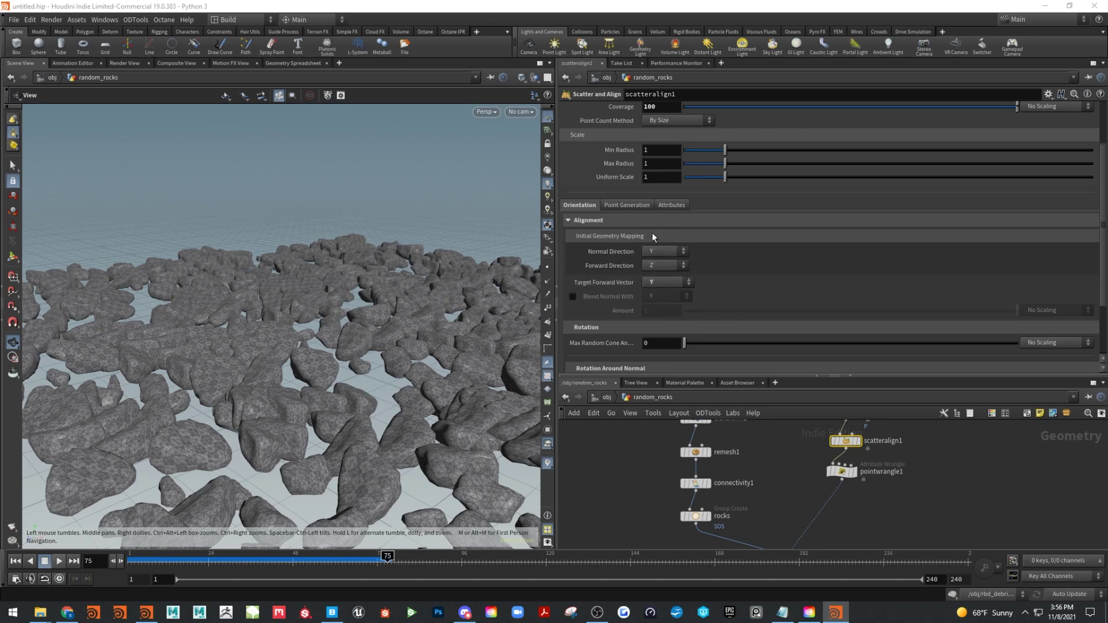
{"action": "left_click_drag", "start_coordinate": [348, 296], "coordinate": [286, 275]}
Raise mountain1's noise Amplitude to 0.46 for a more uneven ground
{"action": "middle_click_drag", "start_coordinate": [991, 485], "coordinate": [990, 529]}
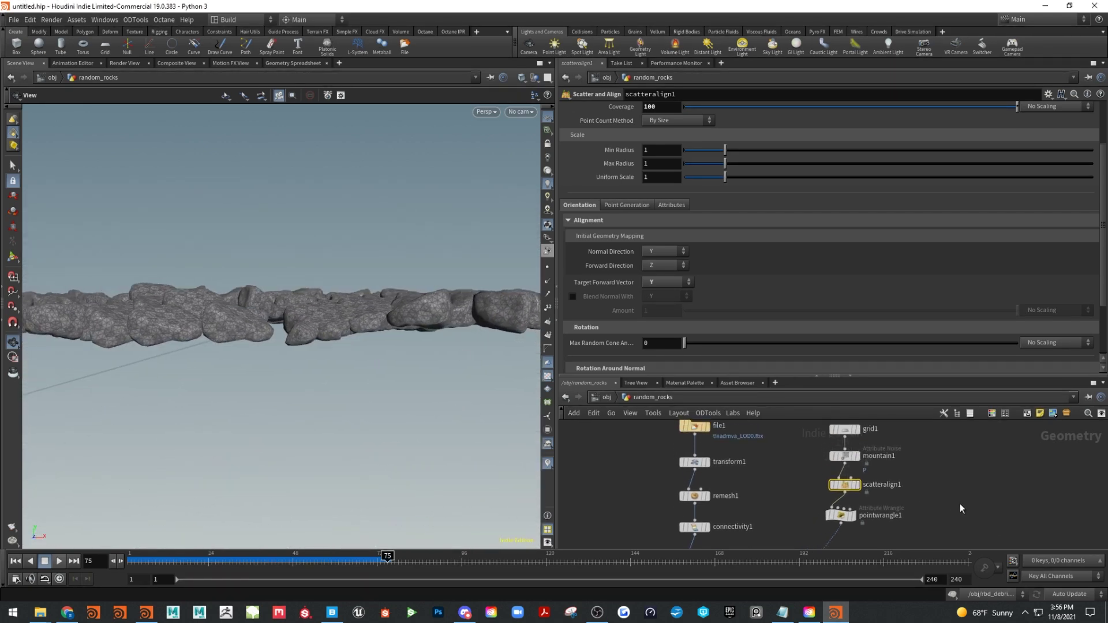
{"action": "left_click", "coordinate": [844, 455]}
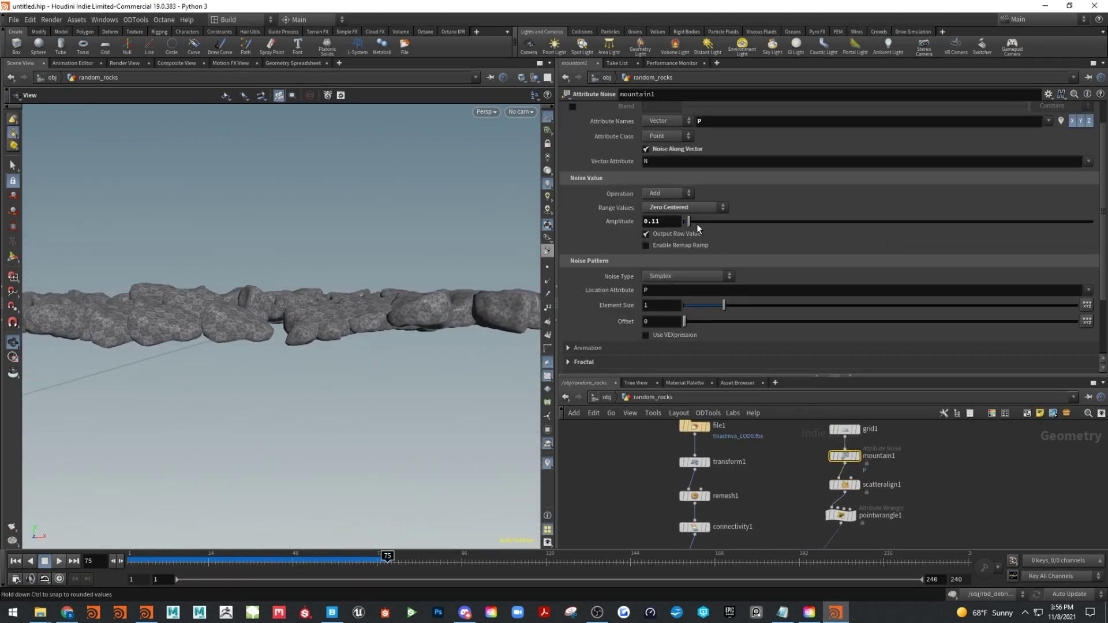
{"action": "left_click_drag", "start_coordinate": [688, 228], "coordinate": [705, 226]}
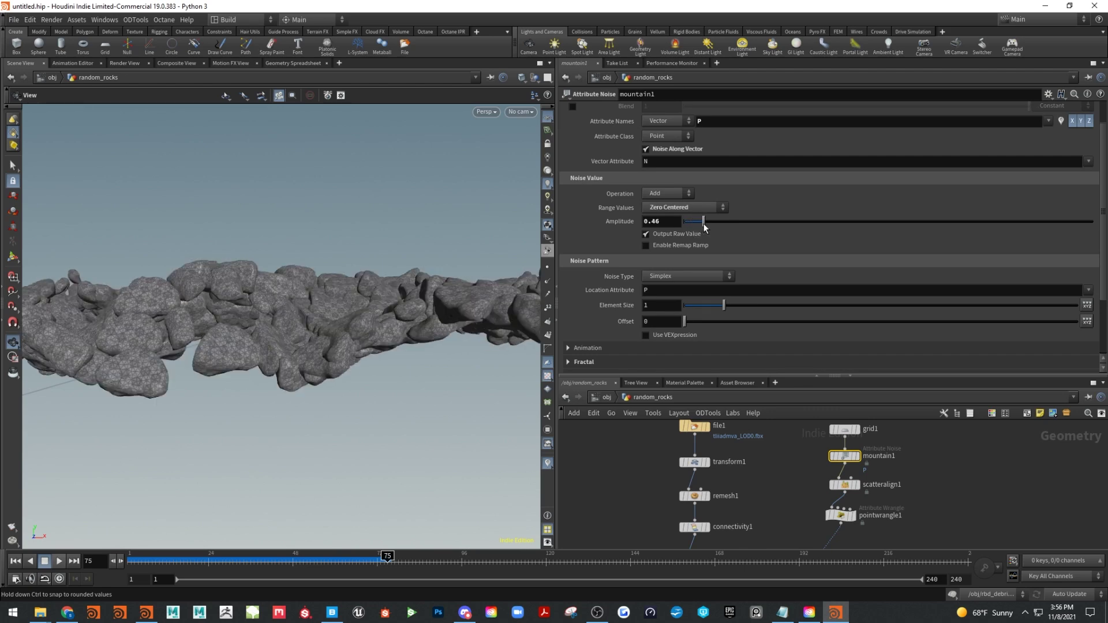
{"action": "mouse_move", "coordinate": [398, 229]}
{"action": "left_mouse_down"}
{"action": "mouse_move", "coordinate": [378, 275]}
{"action": "mouse_move", "coordinate": [382, 228]}
{"action": "left_mouse_up"}
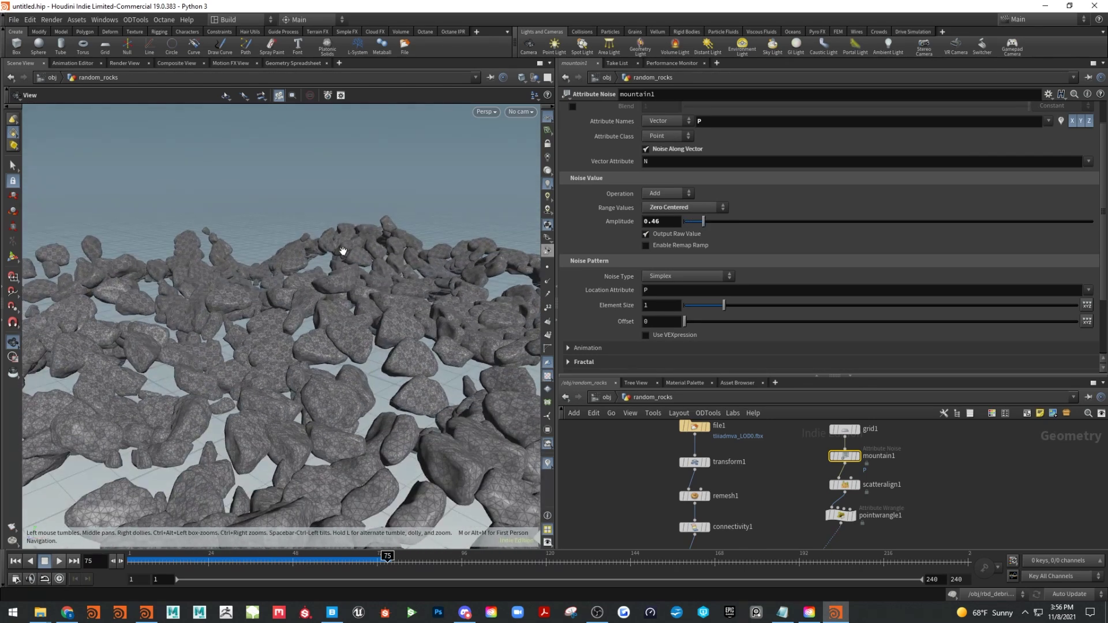
Add a Merge node below copytopoints1 and feed it the copied rocks
{"action": "middle_click_drag", "start_coordinate": [965, 502], "coordinate": [952, 475]}
{"action": "left_click_drag", "start_coordinate": [943, 377], "coordinate": [941, 217]}
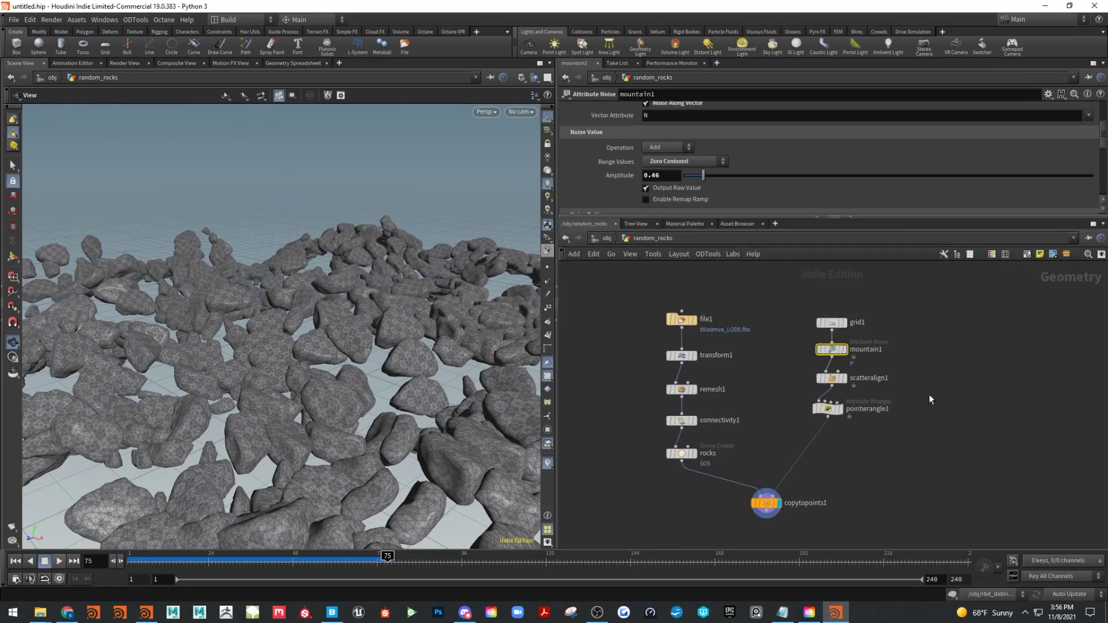
{"action": "key", "text": "Tab"}
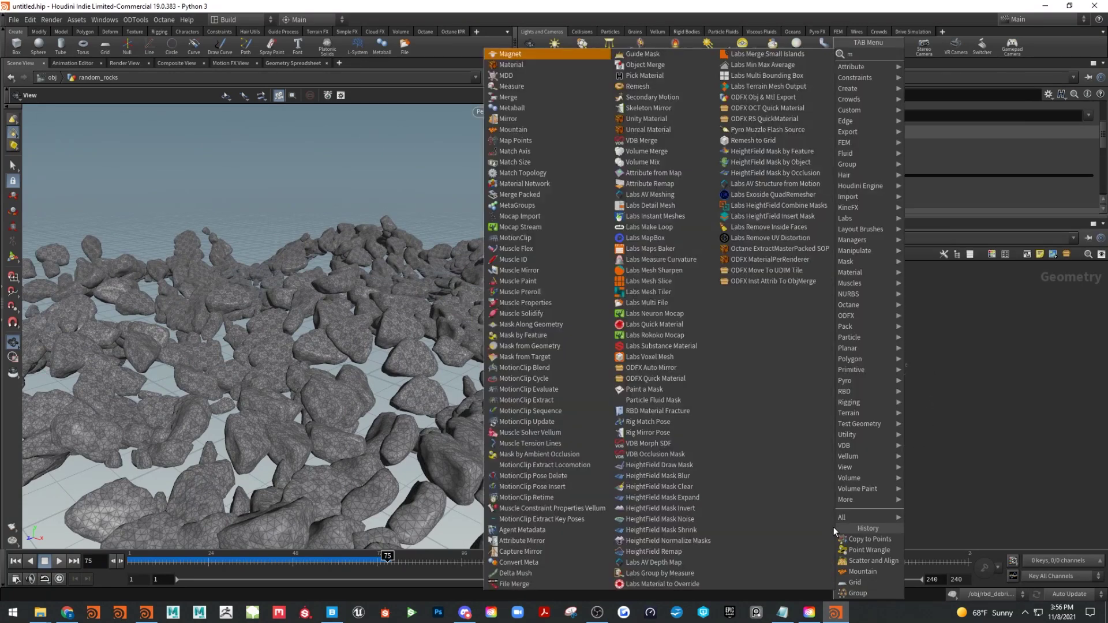
{"action": "type", "text": "merg"}
{"action": "left_click", "coordinate": [959, 56]}
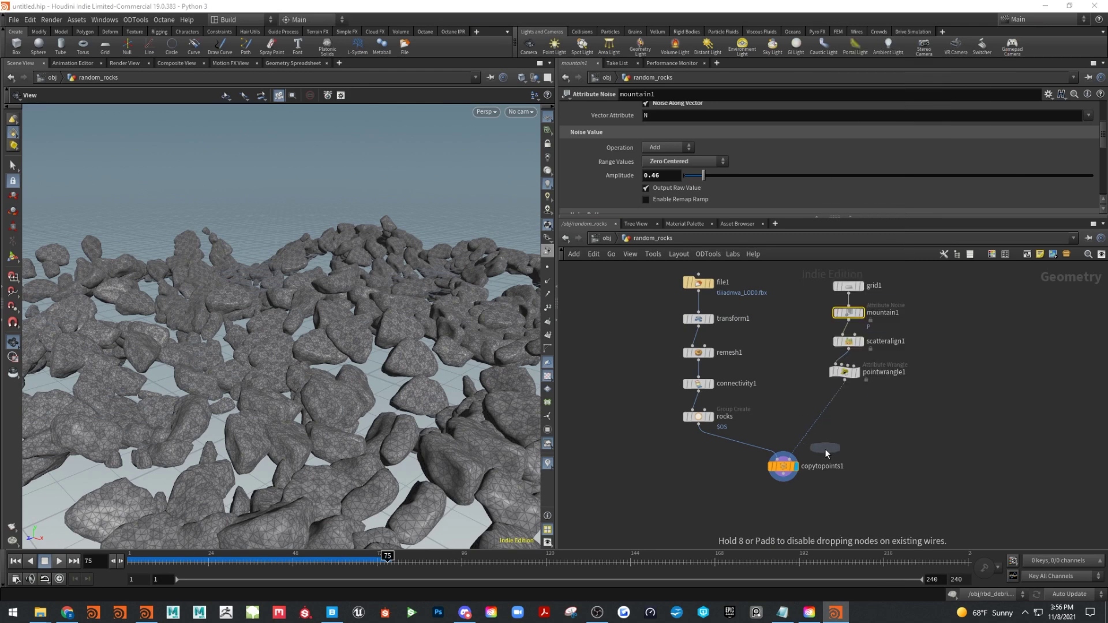
{"action": "left_click", "coordinate": [812, 522]}
{"action": "left_click_drag", "start_coordinate": [783, 484], "coordinate": [818, 515]}
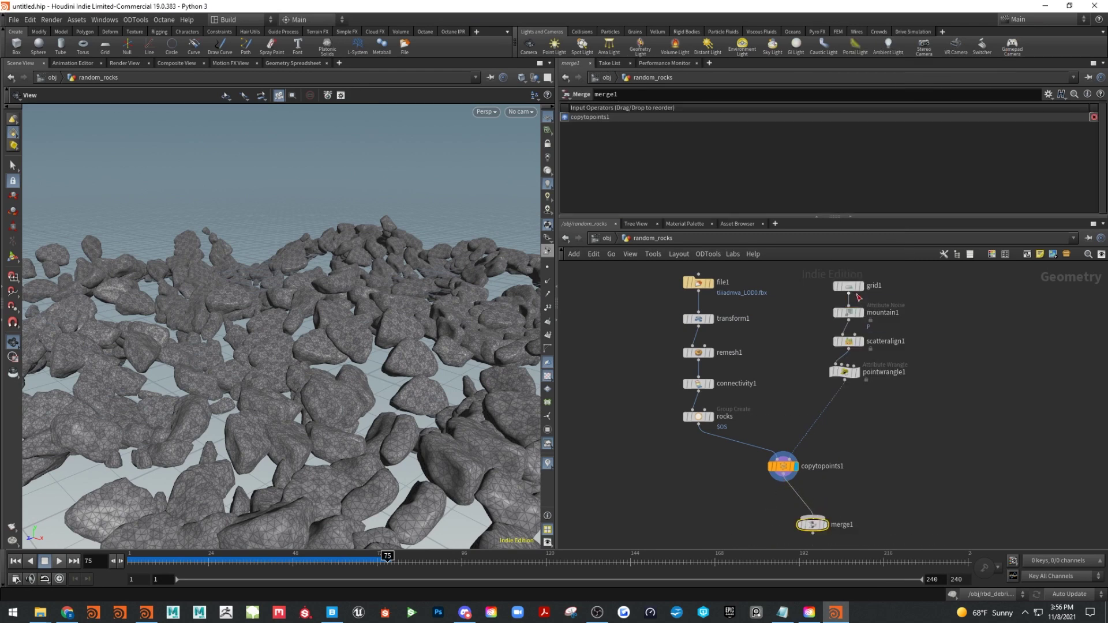
Move grid1 aside, connect mountain1's output to merge1 and display merge1
{"action": "left_click_drag", "start_coordinate": [858, 297], "coordinate": [973, 300]}
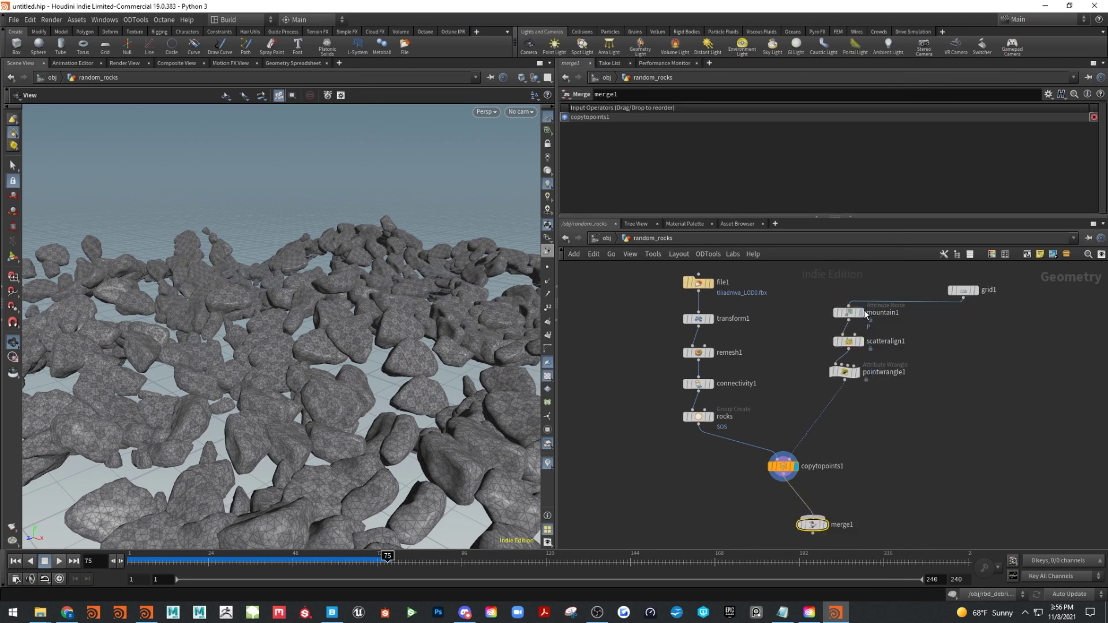
{"action": "left_click_drag", "start_coordinate": [848, 319], "coordinate": [813, 516]}
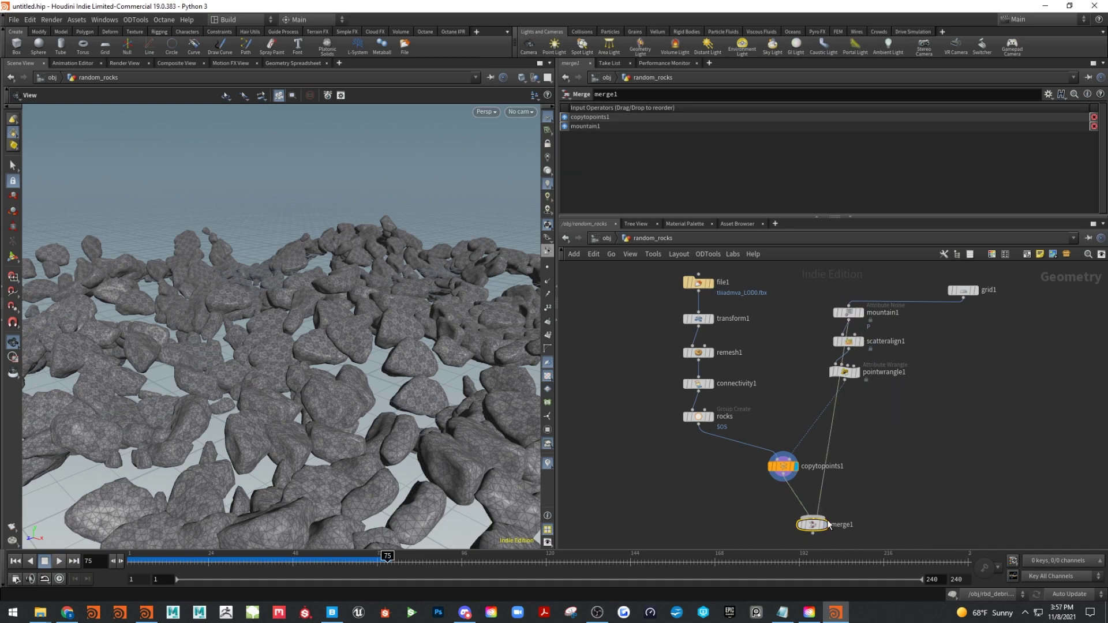
{"action": "left_click", "coordinate": [828, 524]}
{"action": "left_click_drag", "start_coordinate": [376, 297], "coordinate": [365, 361]}
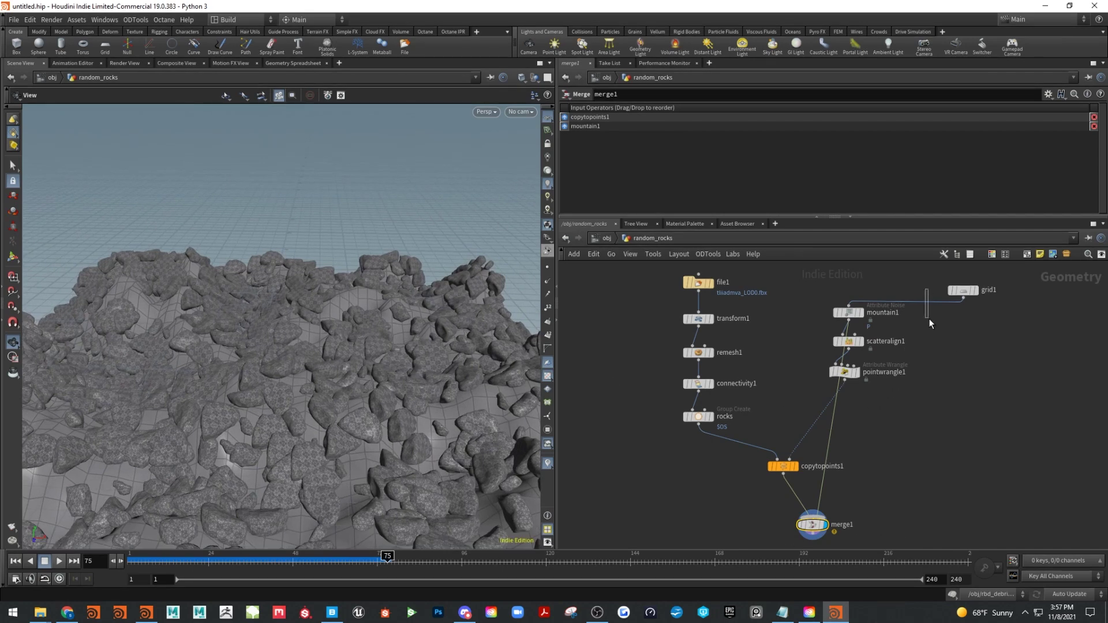
Insert a Remesh node between grid1 and mountain1
{"action": "key", "text": "Tab"}
{"action": "mouse_move", "coordinate": [935, 317]}
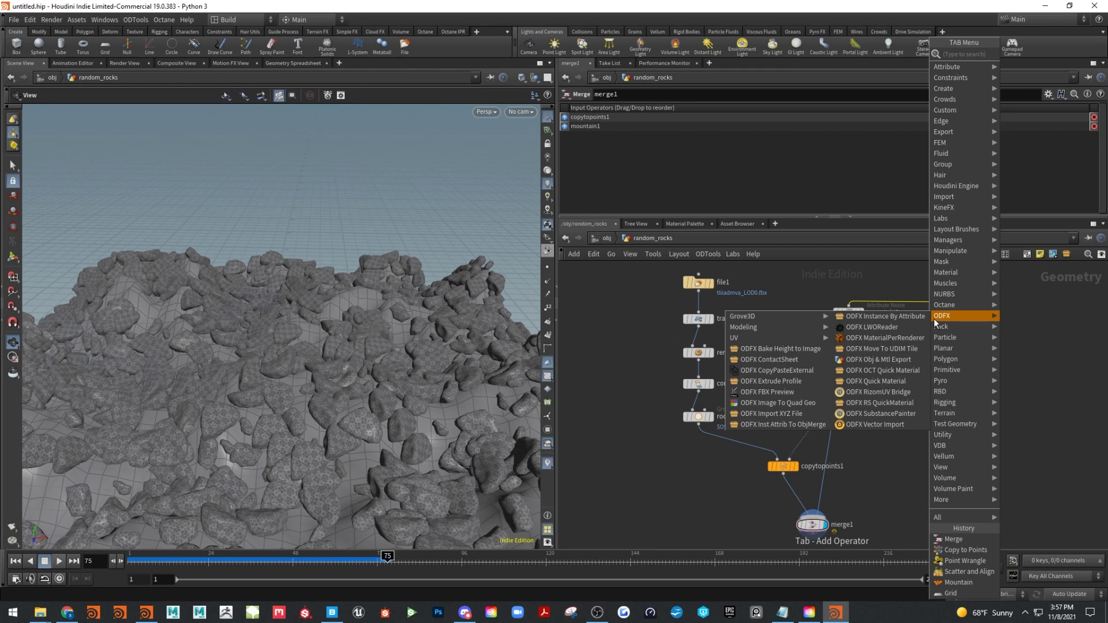
{"action": "type", "text": "rem"}
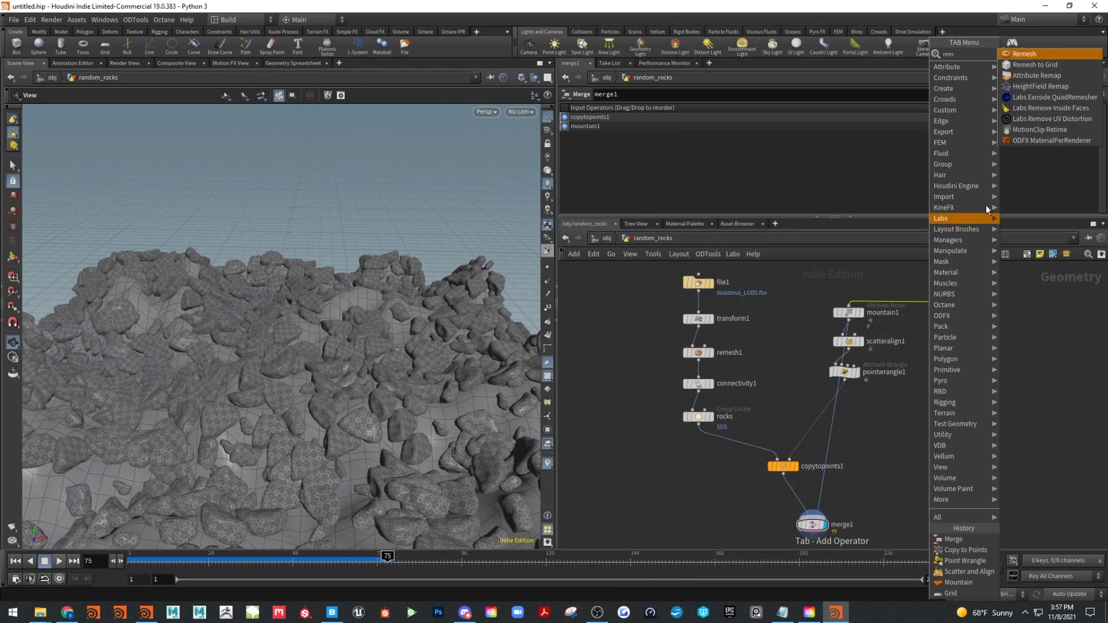
{"action": "left_click", "coordinate": [1019, 53]}
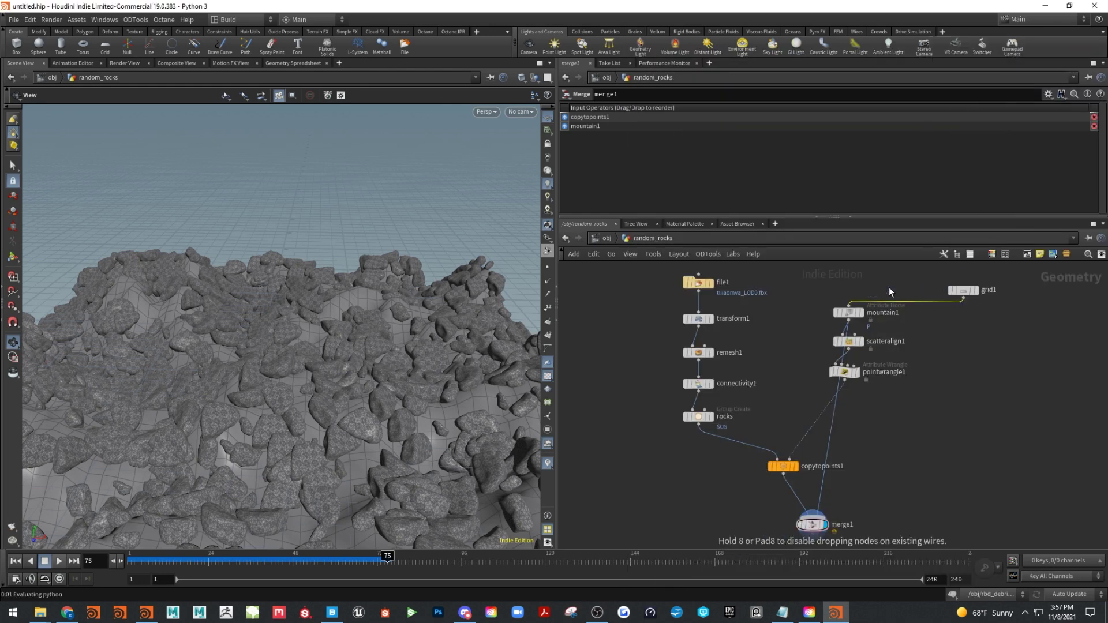
{"action": "left_click", "coordinate": [889, 286]}
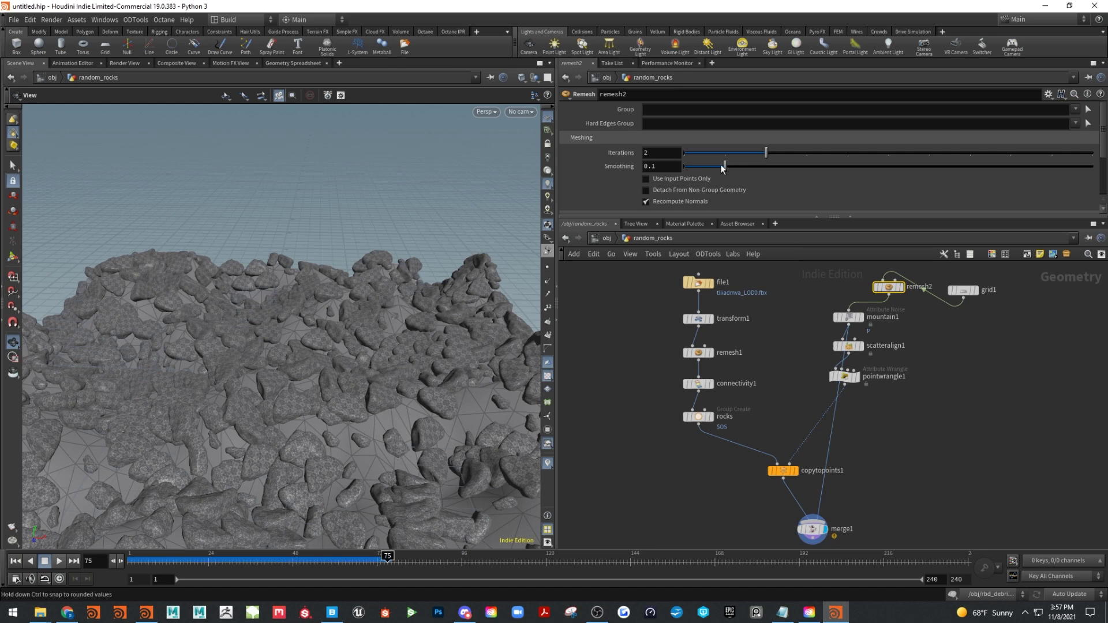
Set remesh2's Smoothing to 0.037 and Target Size to 0.025, then inspect the rock-covered ground from several angles
{"action": "left_click_drag", "start_coordinate": [713, 169], "coordinate": [702, 172]}
{"action": "left_click_drag", "start_coordinate": [721, 218], "coordinate": [722, 282]}
{"action": "left_click_drag", "start_coordinate": [768, 246], "coordinate": [695, 249]}
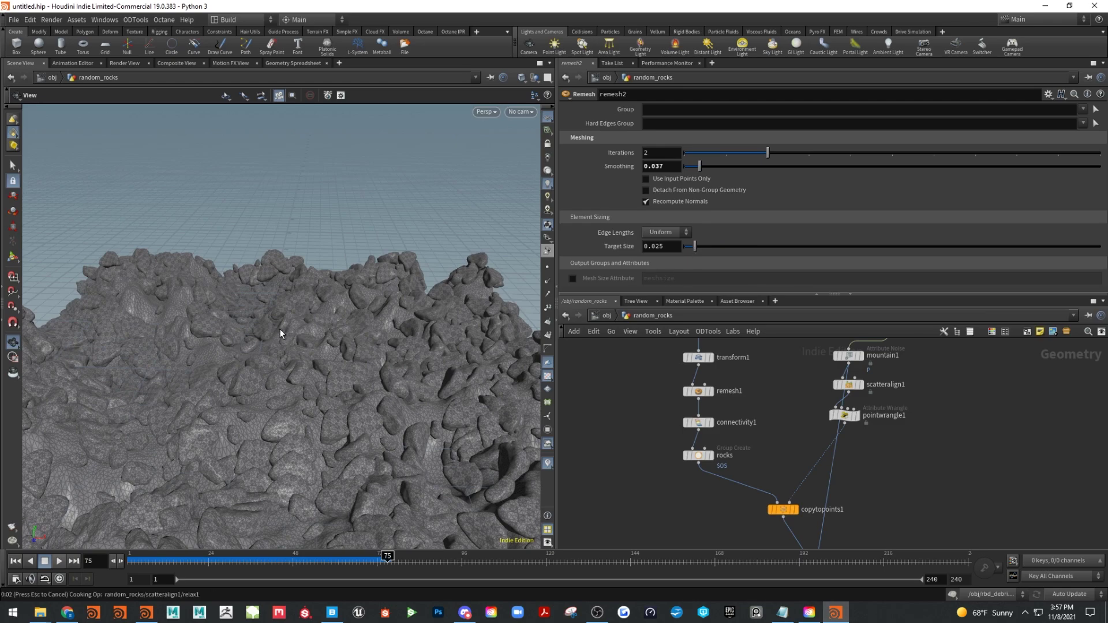
{"action": "left_click_drag", "start_coordinate": [279, 328], "coordinate": [427, 339]}
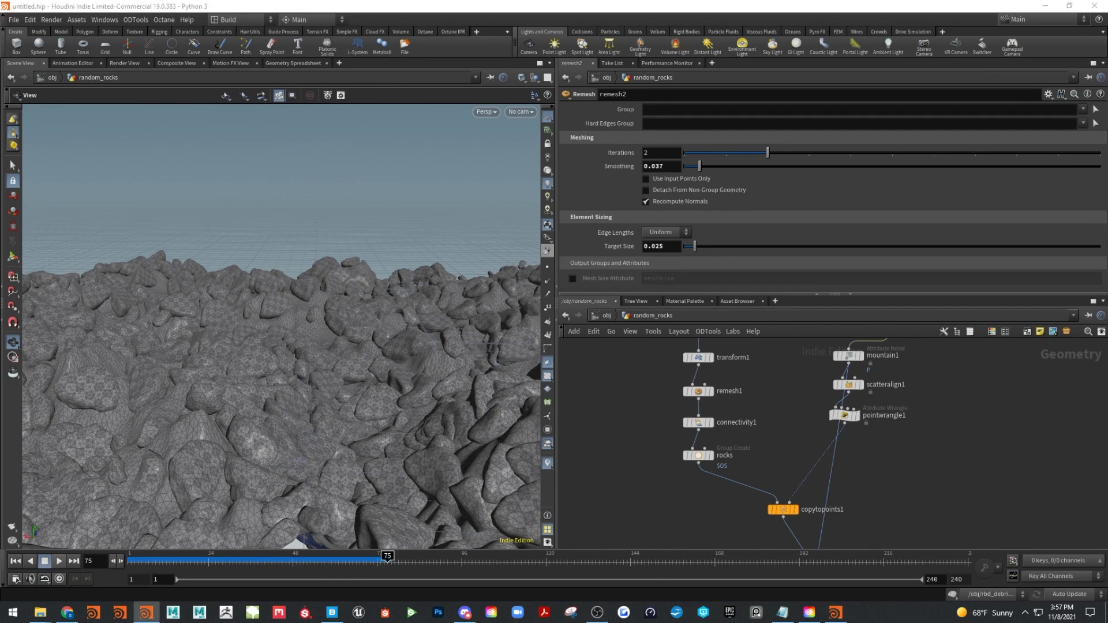
{"action": "left_click_drag", "start_coordinate": [284, 324], "coordinate": [418, 354]}
{"action": "mouse_move", "coordinate": [368, 357]}
{"action": "left_mouse_down"}
{"action": "mouse_move", "coordinate": [389, 364]}
{"action": "mouse_move", "coordinate": [348, 366]}
{"action": "mouse_move", "coordinate": [357, 359]}
{"action": "left_mouse_up"}
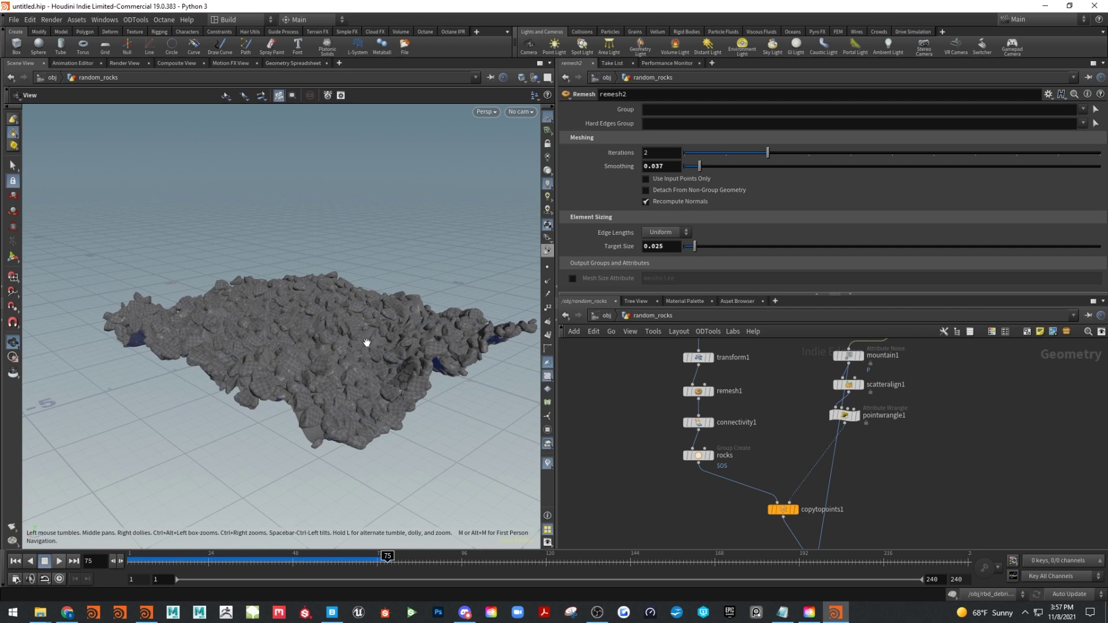
{"action": "left_click_drag", "start_coordinate": [367, 341], "coordinate": [398, 338]}
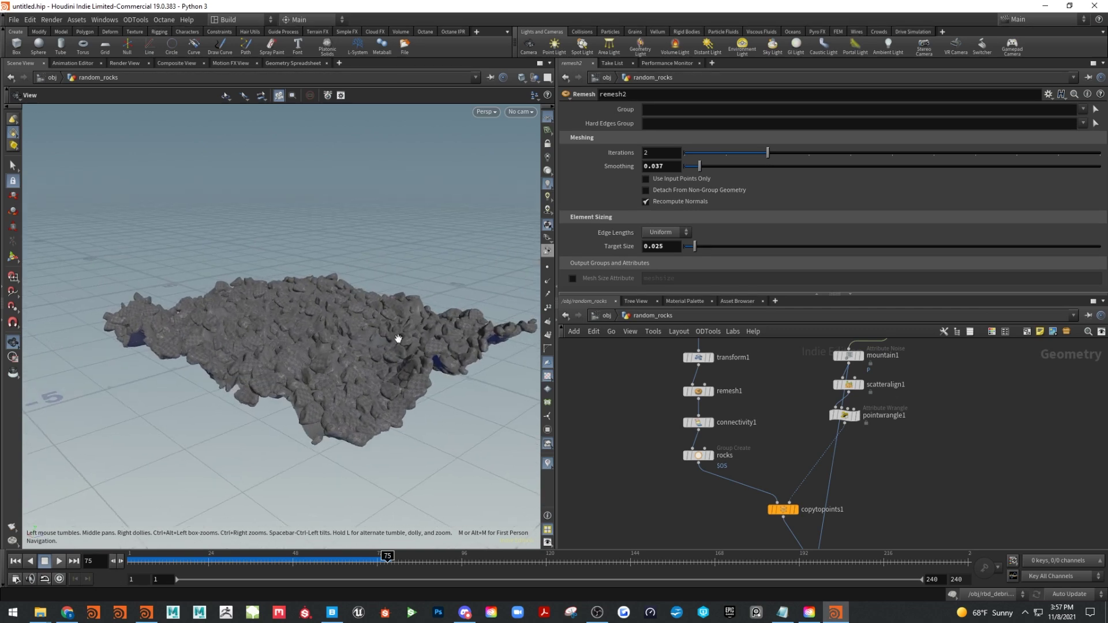
Branch a Transform node off mountain1's output and display it
{"action": "left_click_drag", "start_coordinate": [898, 296], "coordinate": [897, 219]}
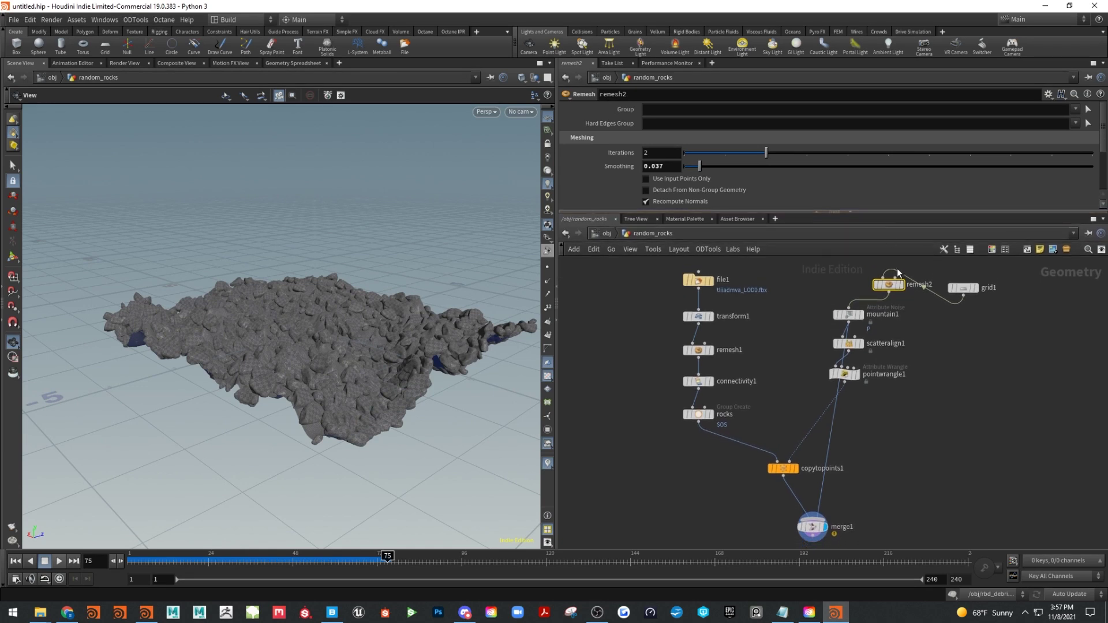
{"action": "middle_click_drag", "start_coordinate": [936, 388], "coordinate": [906, 375]}
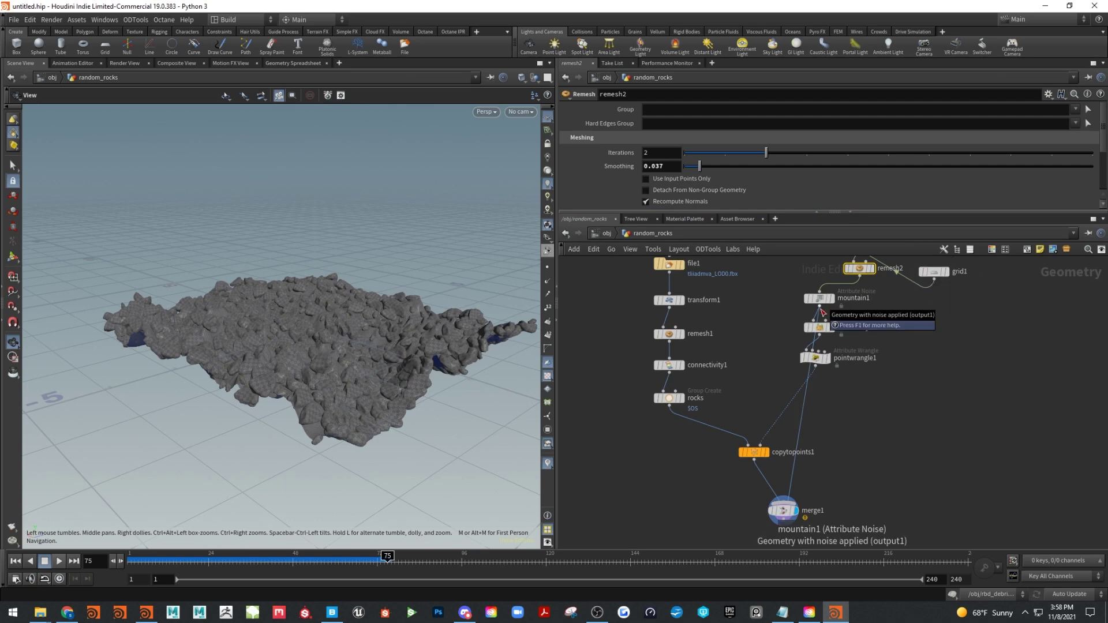
{"action": "left_click_drag", "start_coordinate": [822, 312], "coordinate": [988, 413]}
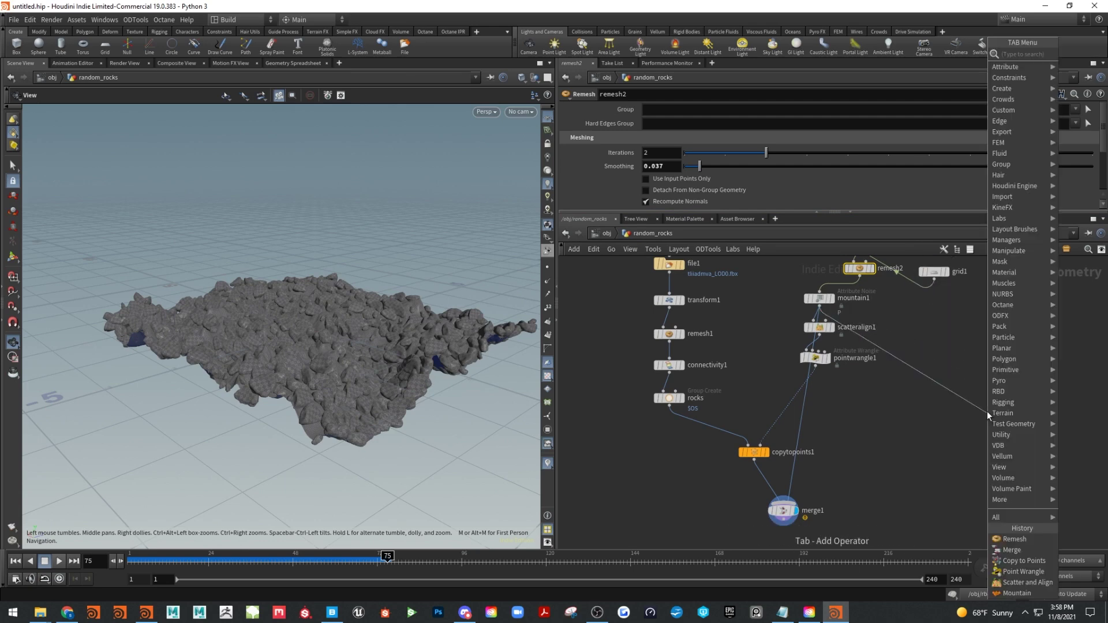
{"action": "left_click", "coordinate": [807, 76]}
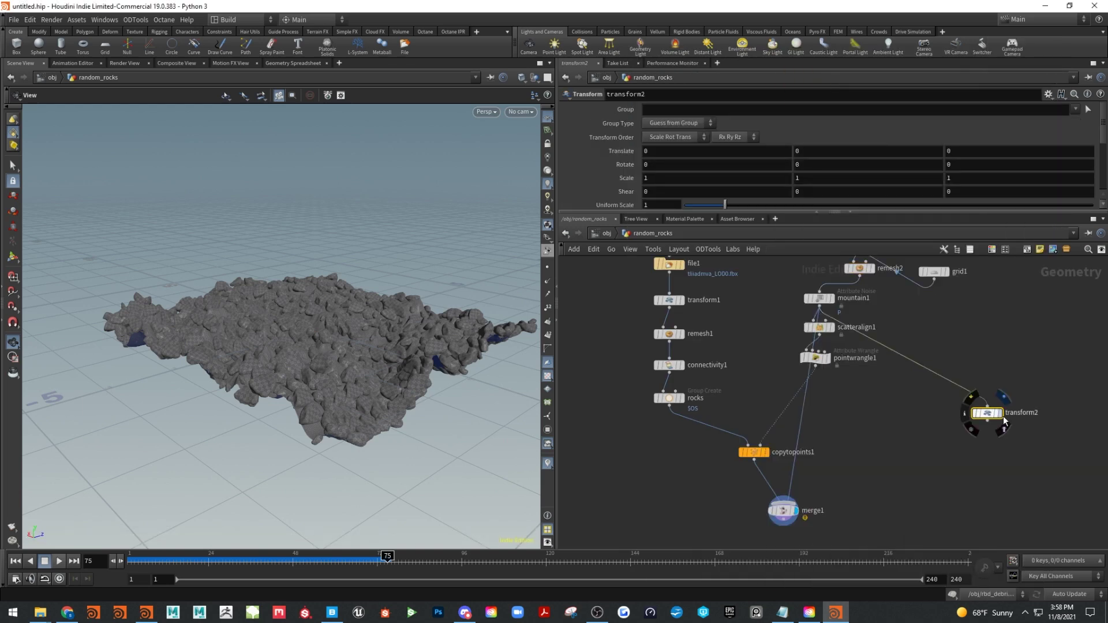
{"action": "left_click", "coordinate": [1003, 420]}
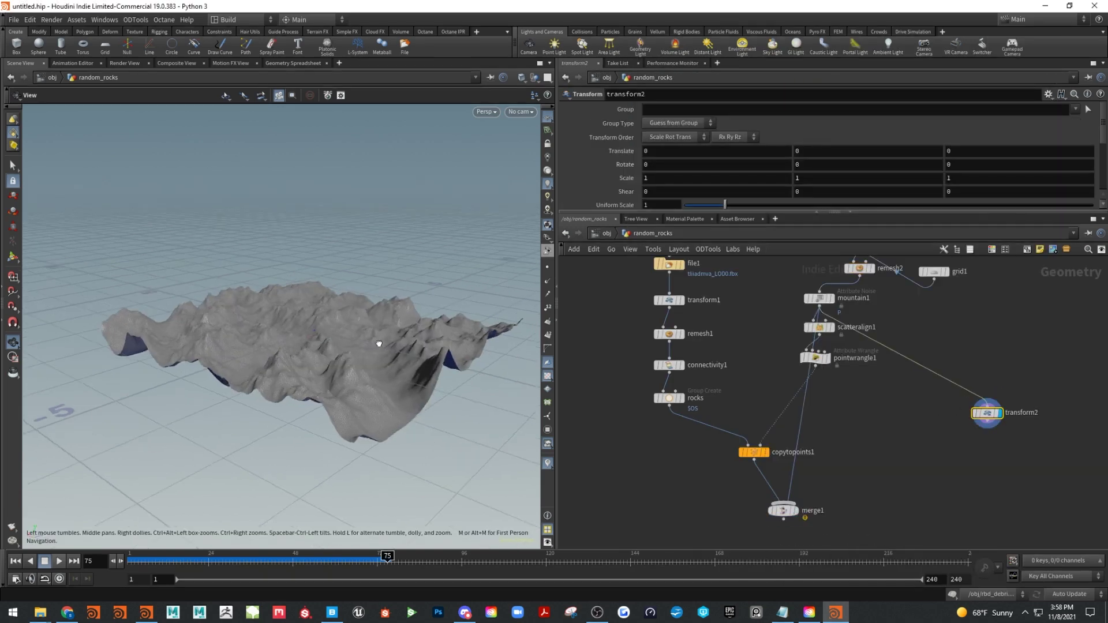
Move transform2's ground copy down to a Y translation of -0.751195
{"action": "left_click_drag", "start_coordinate": [378, 344], "coordinate": [389, 354]}
{"action": "key", "text": "Return"}
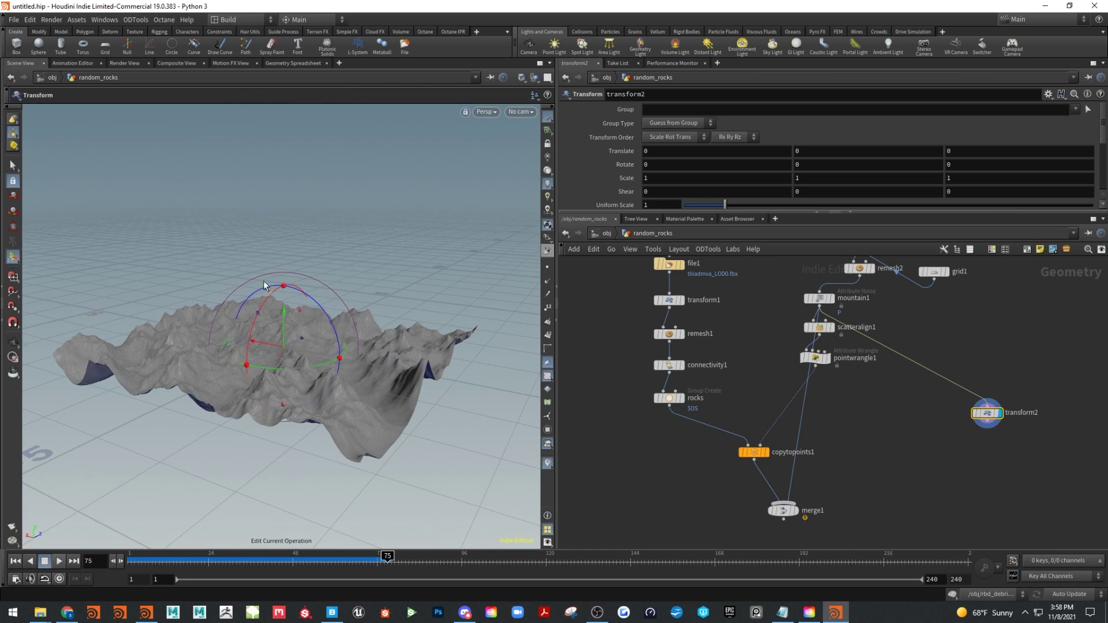
{"action": "left_click_drag", "start_coordinate": [279, 308], "coordinate": [291, 354]}
Scale transform2's ground copy to 2.93711 in X and 2.89799 in Z
{"action": "key", "text": "e"}
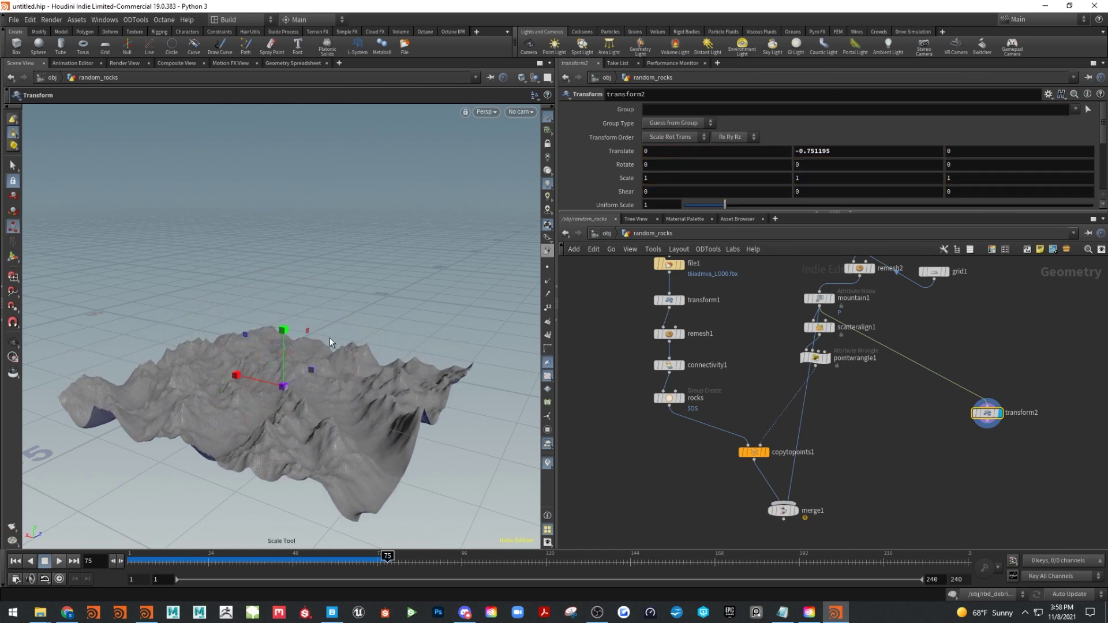
{"action": "left_click_drag", "start_coordinate": [235, 376], "coordinate": [197, 368]}
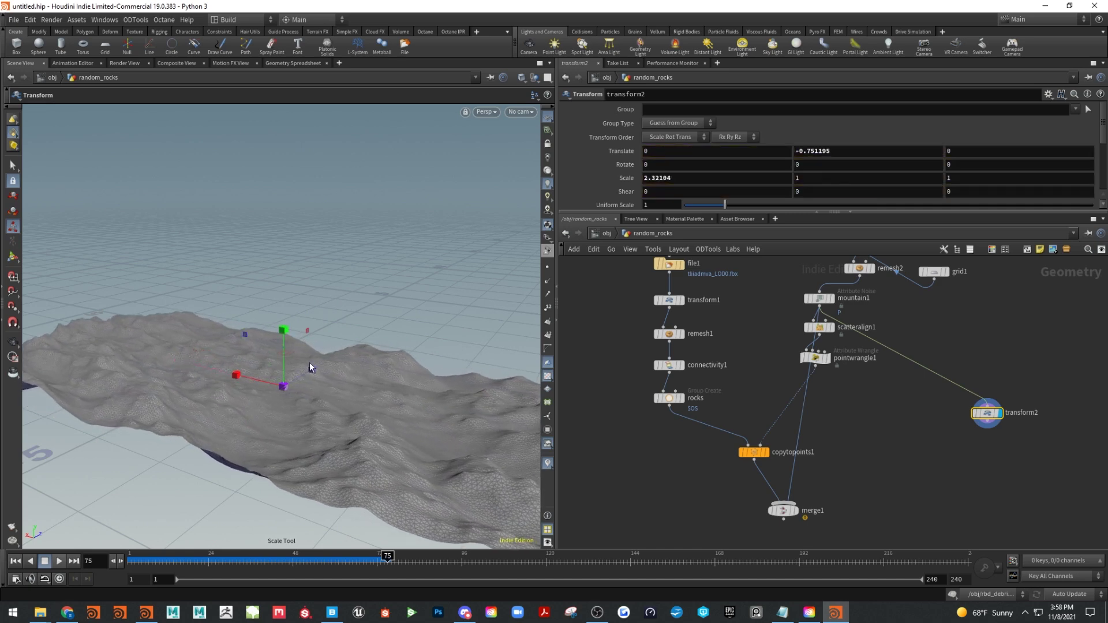
{"action": "left_click_drag", "start_coordinate": [312, 365], "coordinate": [350, 331]}
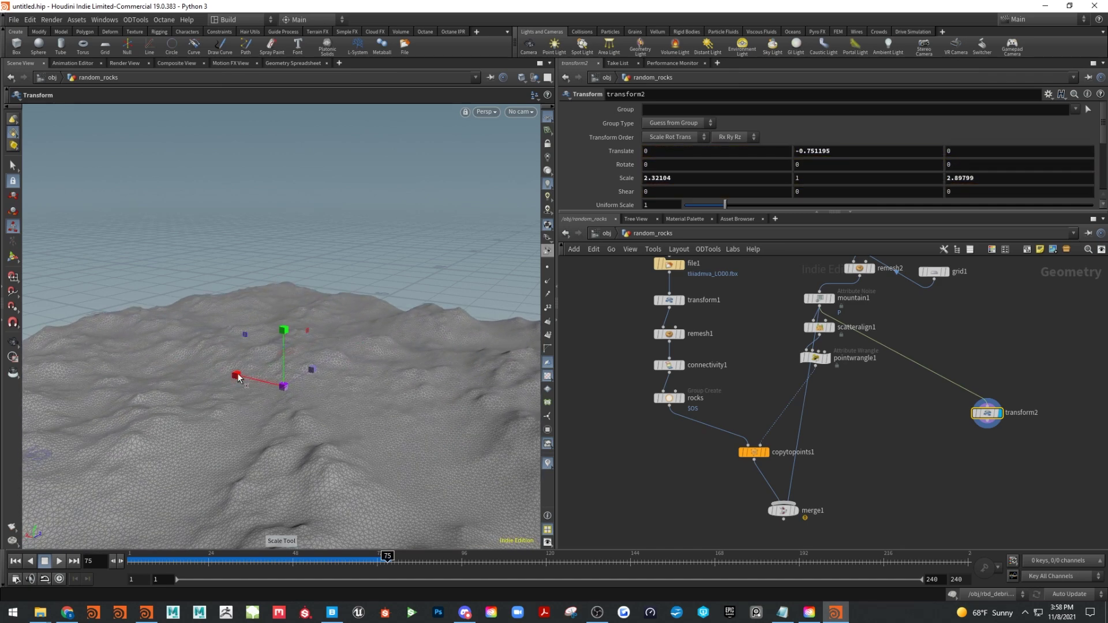
{"action": "mouse_move", "coordinate": [235, 376]}
{"action": "left_mouse_down"}
{"action": "mouse_move", "coordinate": [217, 371]}
{"action": "mouse_move", "coordinate": [229, 373]}
{"action": "left_mouse_up"}
{"action": "key", "text": "Escape"}
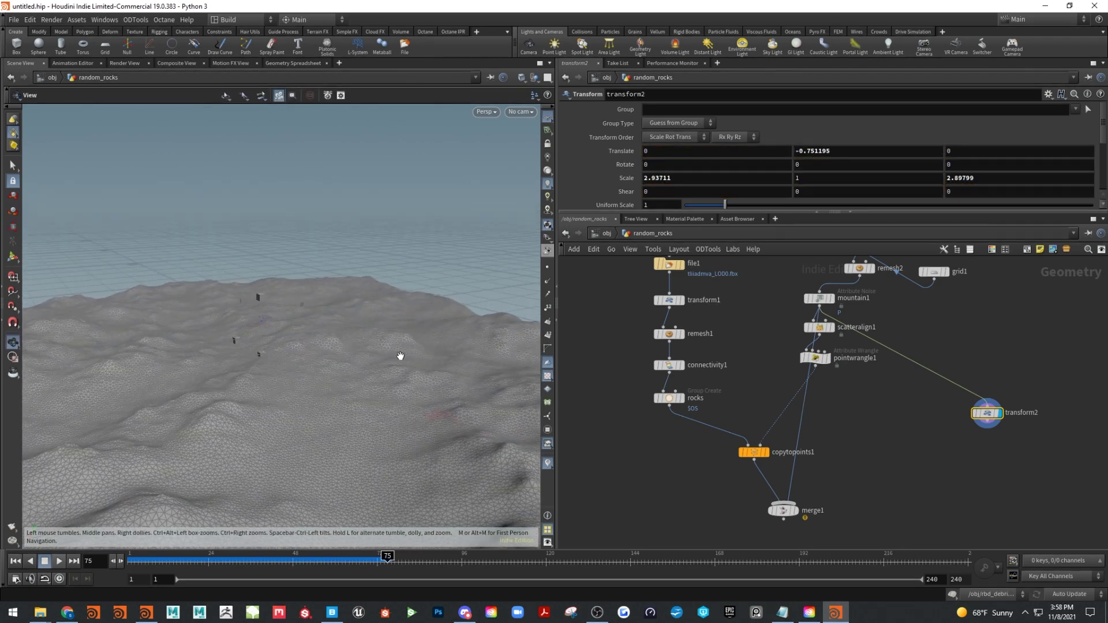
Template scatteralign1 to show its scattered points as a reference above transform2's enlarged ground
{"action": "key", "text": "Return"}
{"action": "mouse_move", "coordinate": [829, 334]}
{"action": "key", "text": "Escape"}
{"action": "left_click_drag", "start_coordinate": [444, 333], "coordinate": [340, 285]}
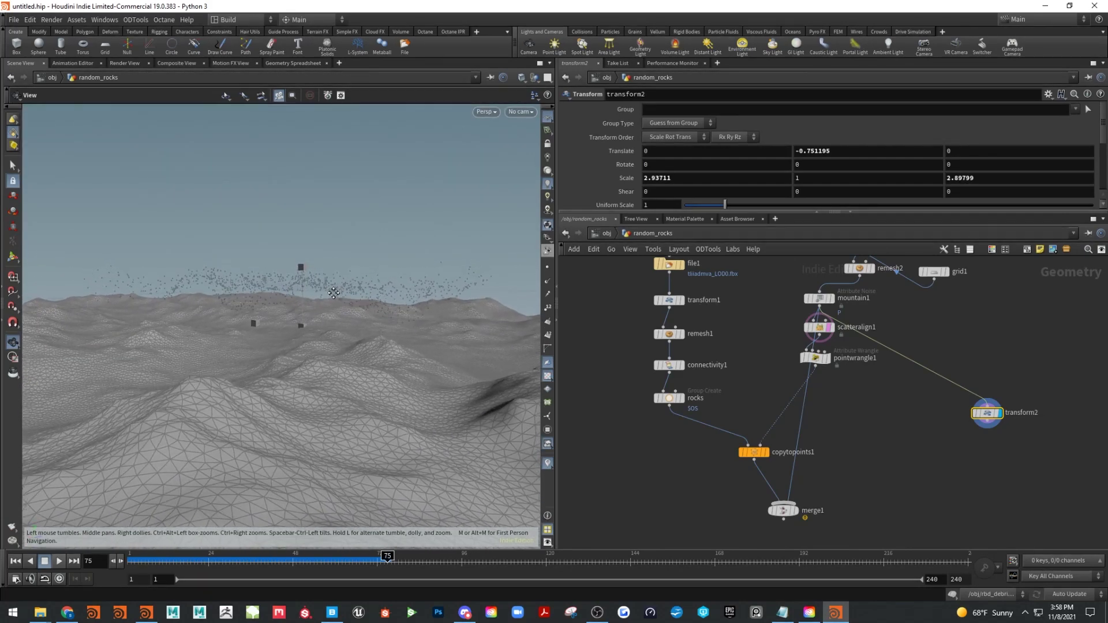
Lower transform2's enlarged ground copy to a Y translation of -1.6397 with the Move tool
{"action": "key", "text": "Return"}
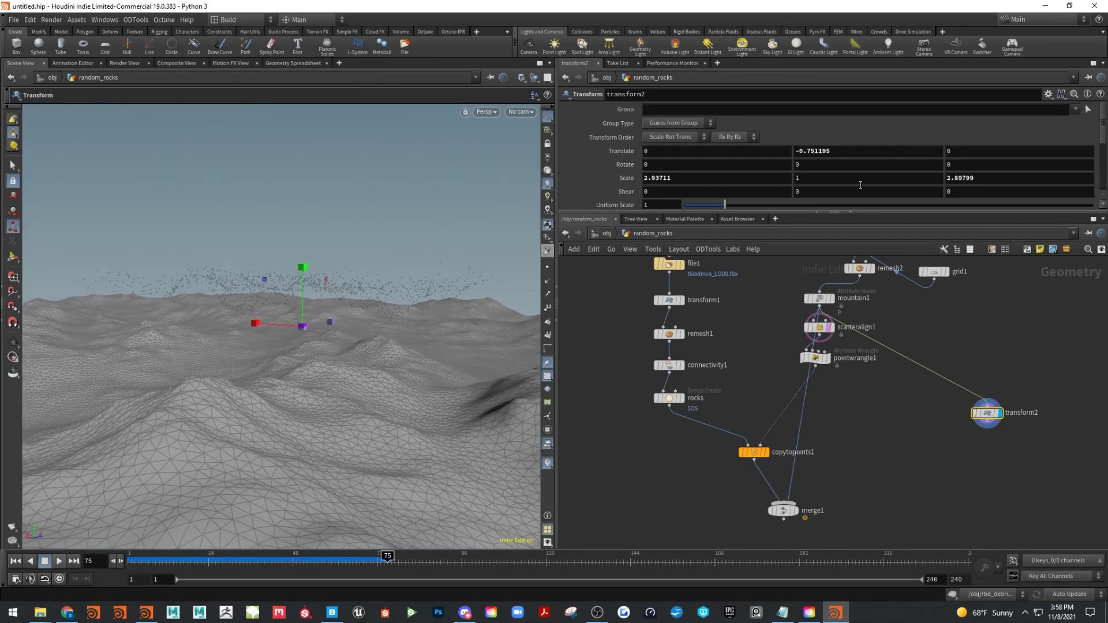
{"action": "left_click", "coordinate": [10, 257]}
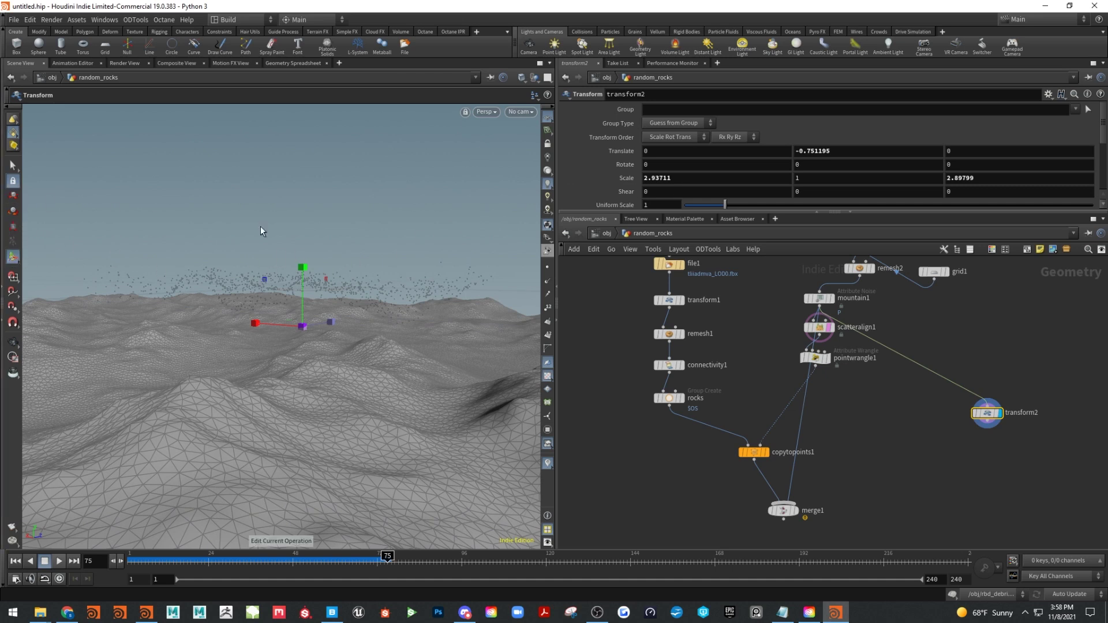
{"action": "left_click", "coordinate": [15, 197]}
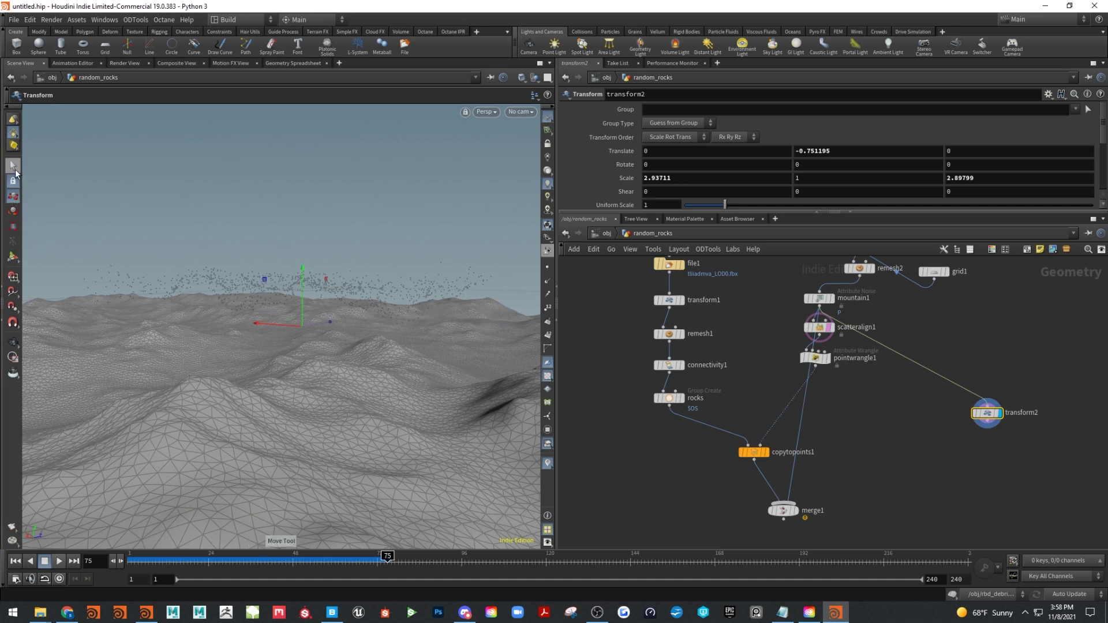
{"action": "left_click_drag", "start_coordinate": [303, 276], "coordinate": [297, 299]}
{"action": "key", "text": "Escape"}
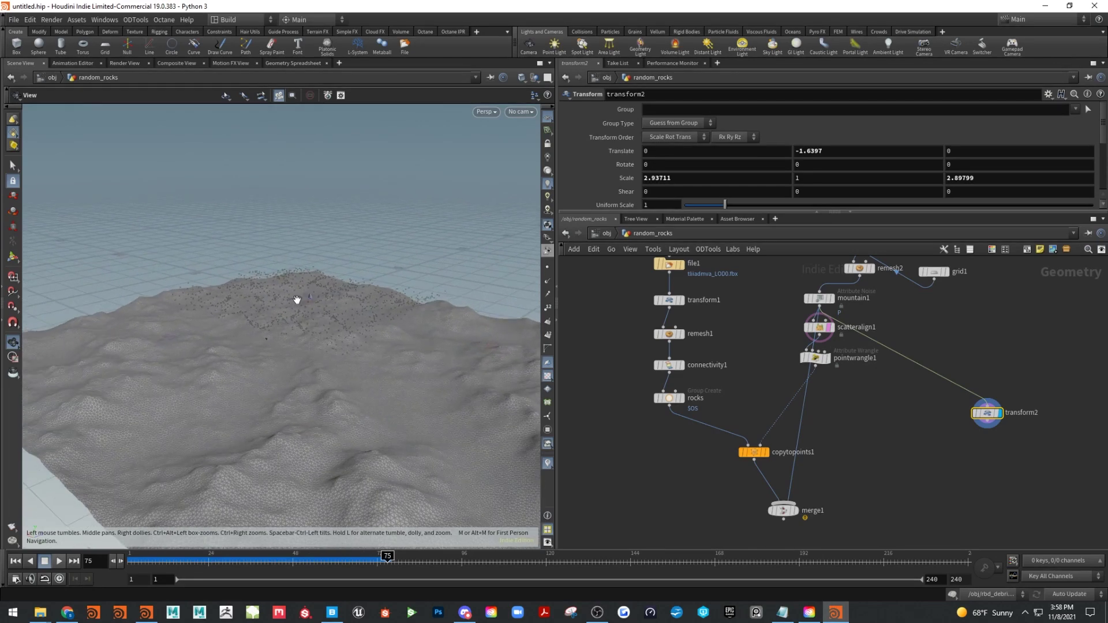
{"action": "key", "text": "Return"}
Turn off scatteralign1's template display and move the transform2 node beside merge1
{"action": "left_click", "coordinate": [901, 418]}
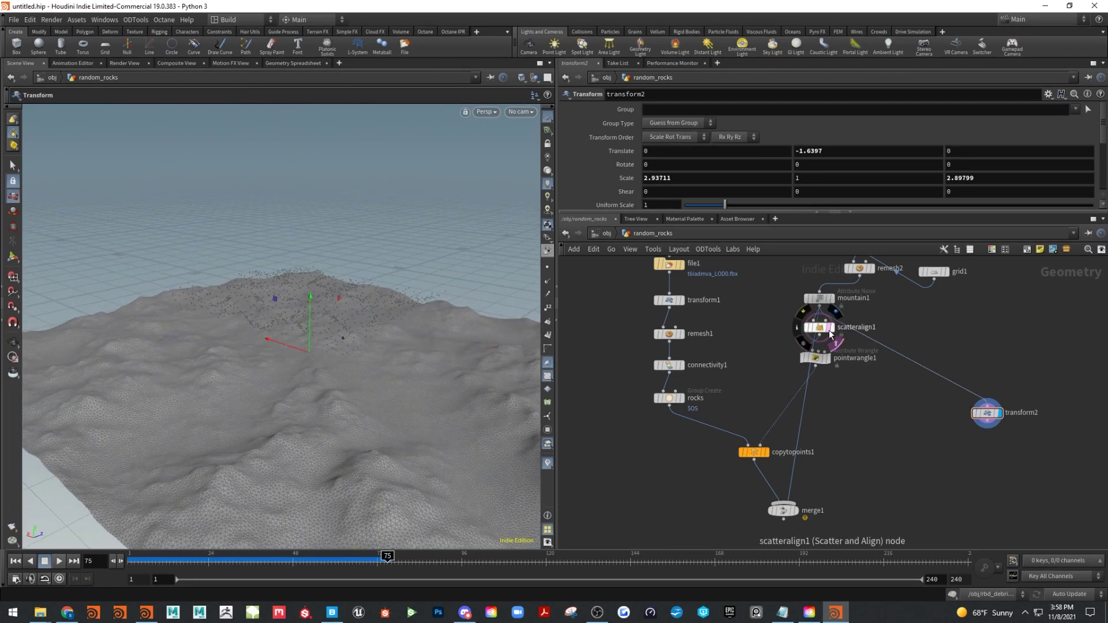
{"action": "middle_click_drag", "start_coordinate": [859, 470], "coordinate": [840, 356]}
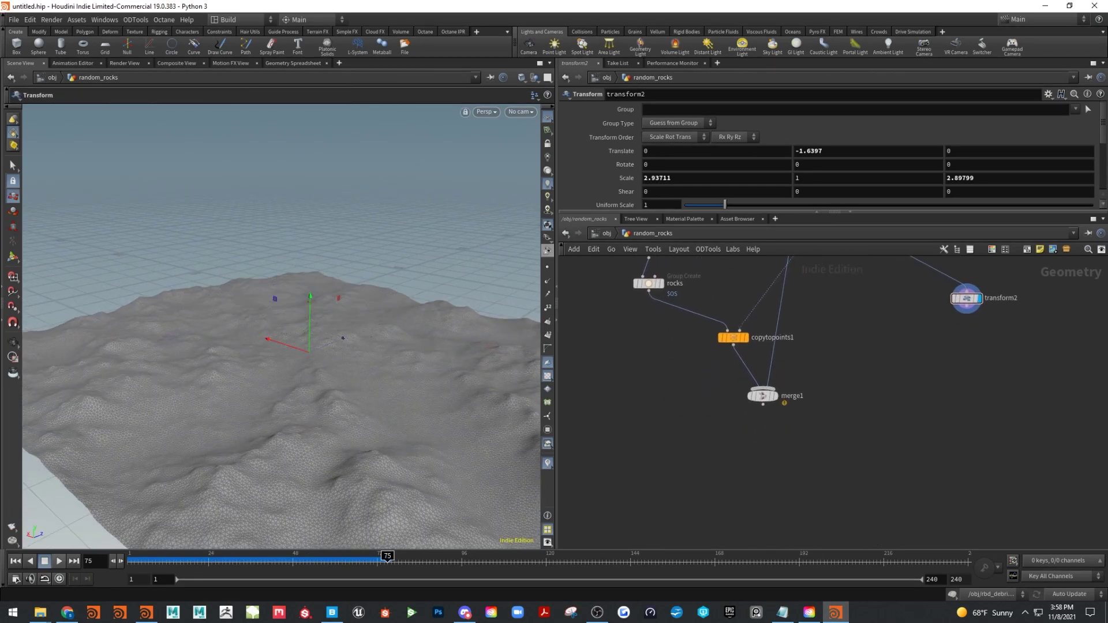
{"action": "key", "text": "alt+Tab"}
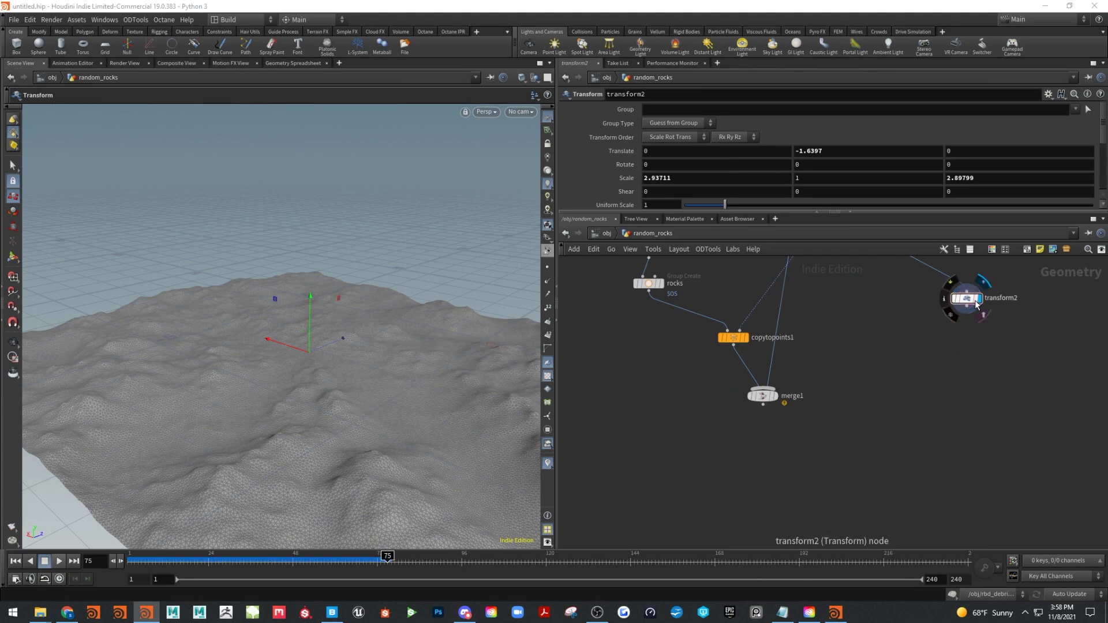
{"action": "left_click_drag", "start_coordinate": [971, 305], "coordinate": [840, 398]}
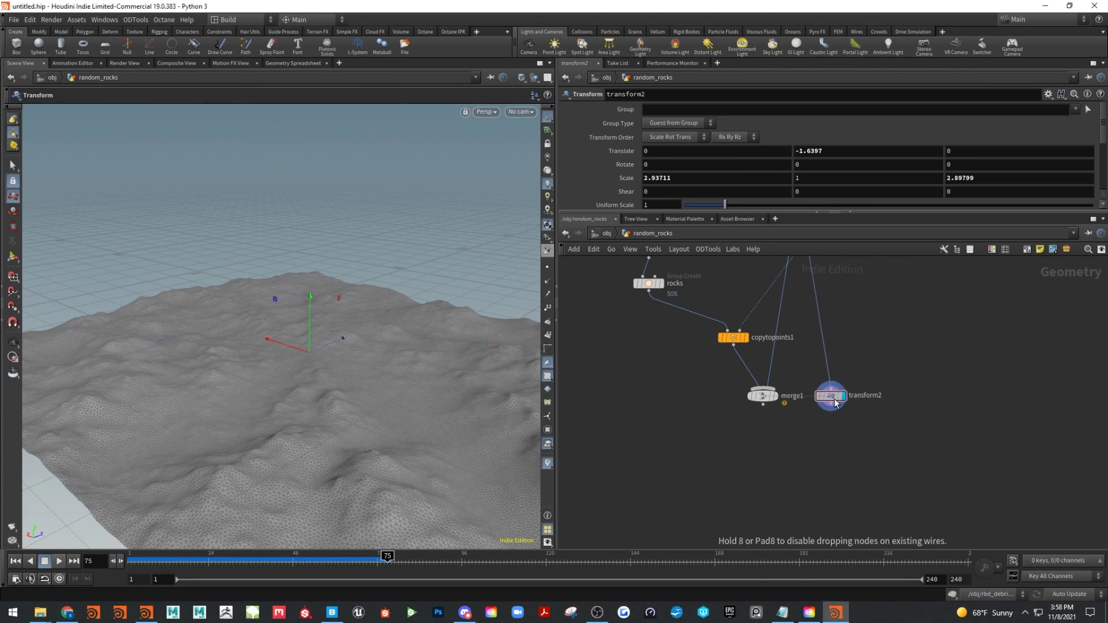
{"action": "middle_click_drag", "start_coordinate": [848, 435], "coordinate": [776, 430]}
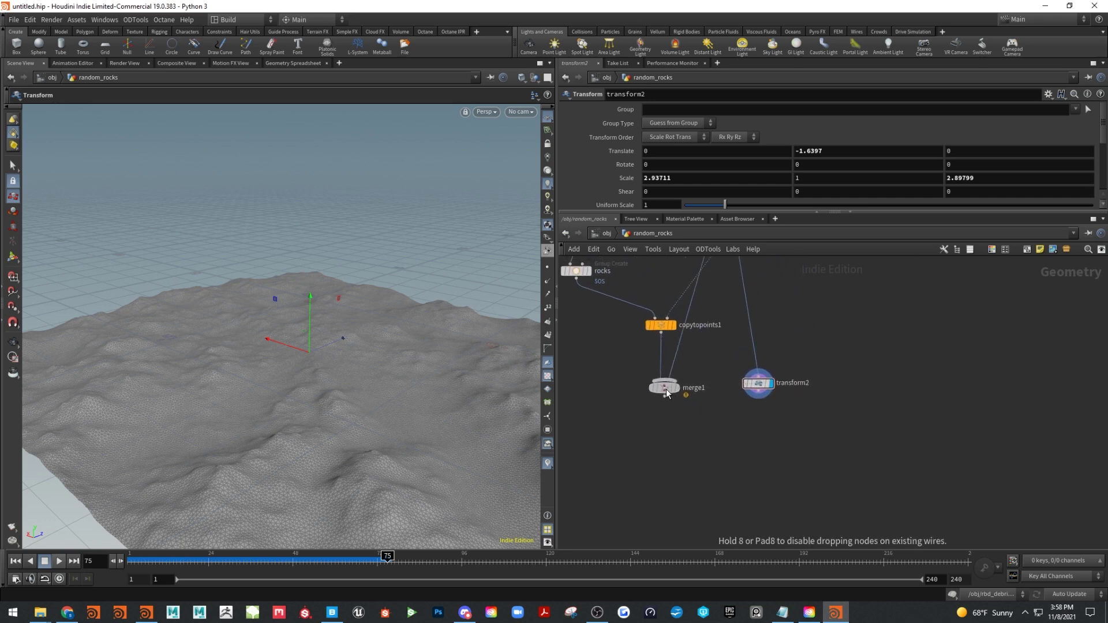
Rename merge1 to ROCKS and transform2 to HERO_GROUND
{"action": "double_click", "coordinate": [672, 390]}
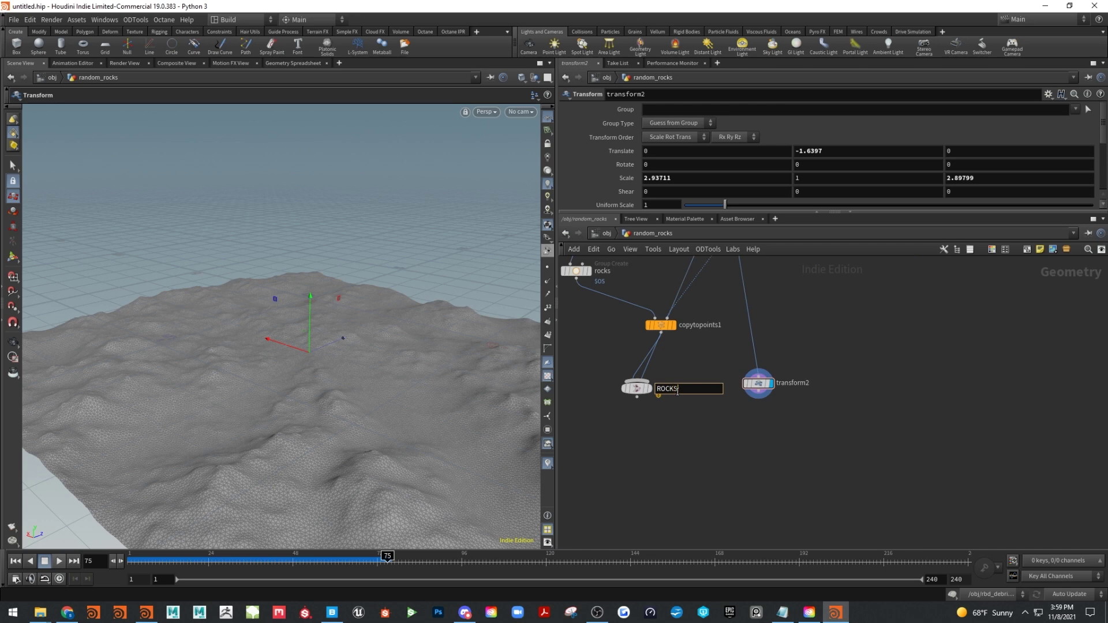
{"action": "double_click", "coordinate": [803, 383]}
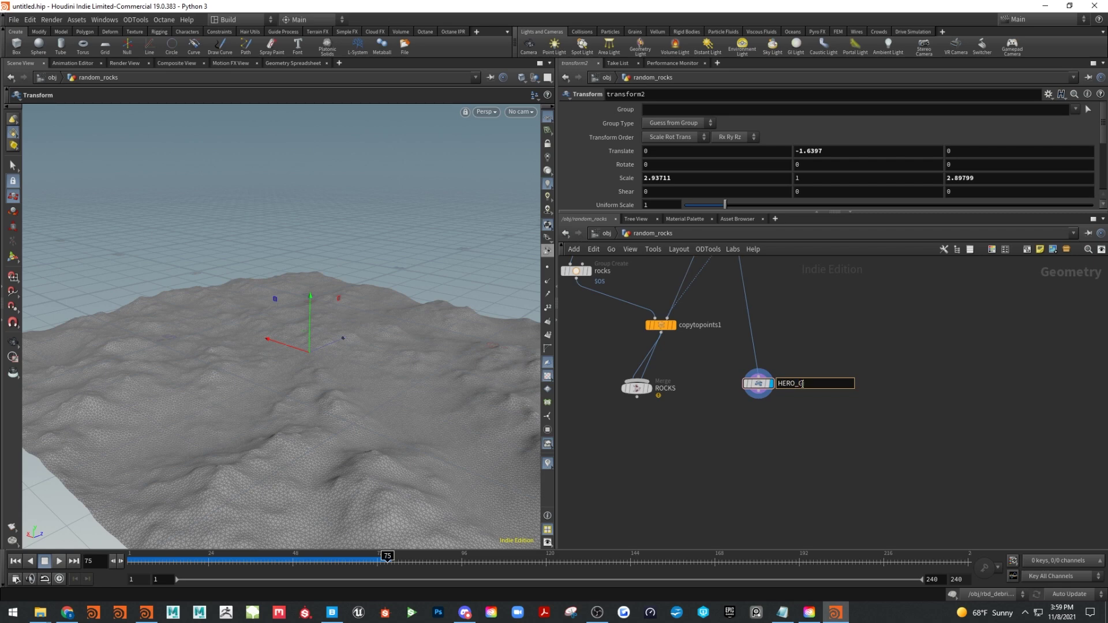
{"action": "key", "text": "Return"}
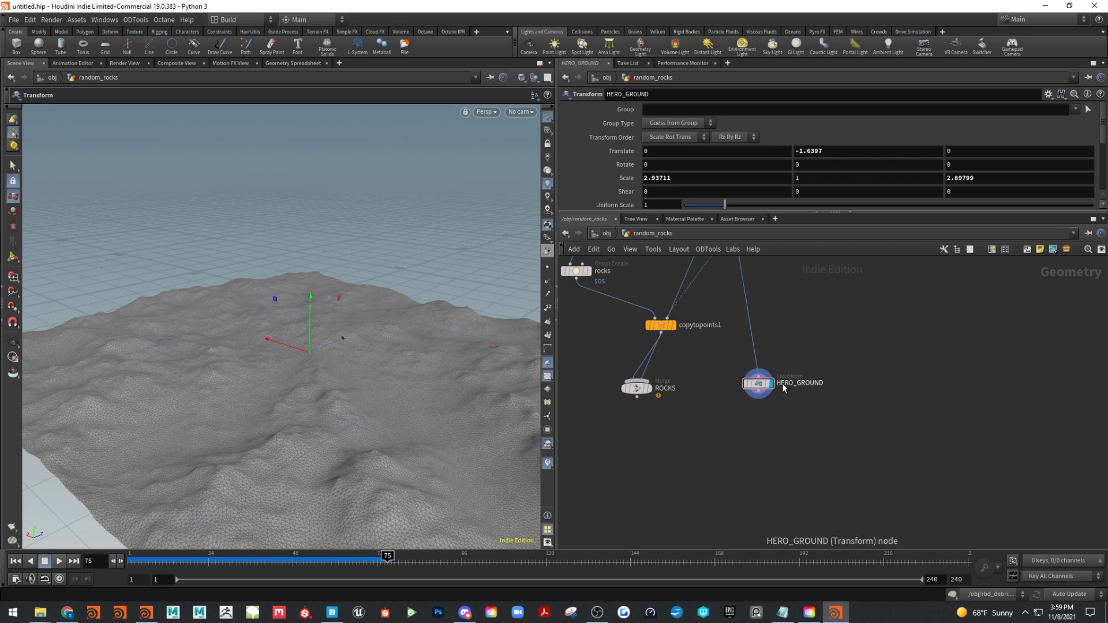
Append a Null node directly below HERO_GROUND
{"action": "key", "text": "Tab"}
{"action": "type", "text": "nul"}
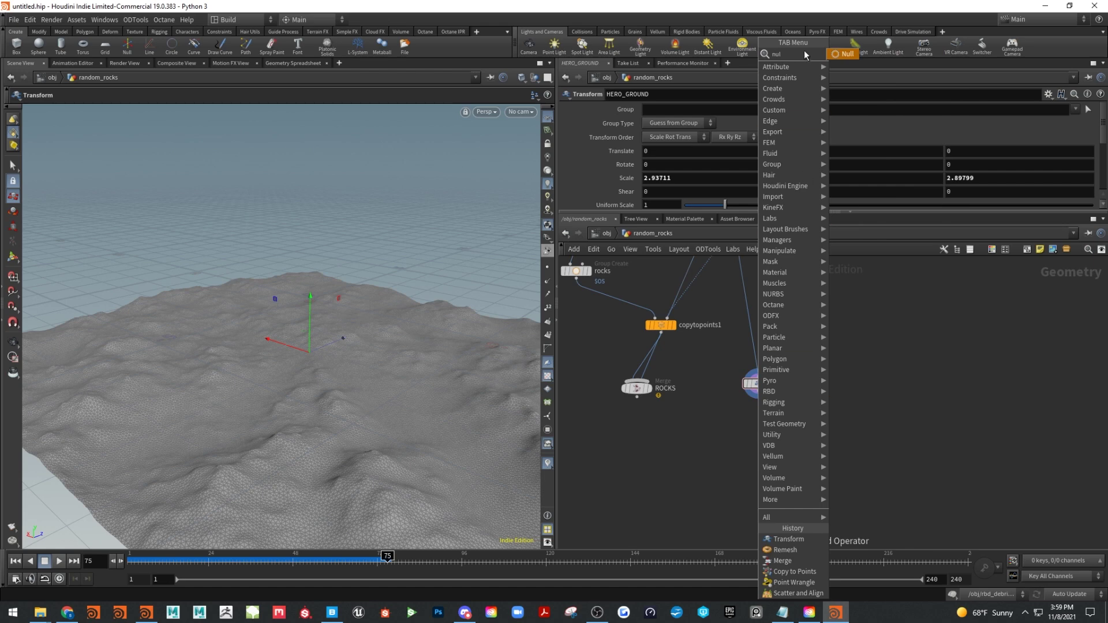
{"action": "key", "text": "Return"}
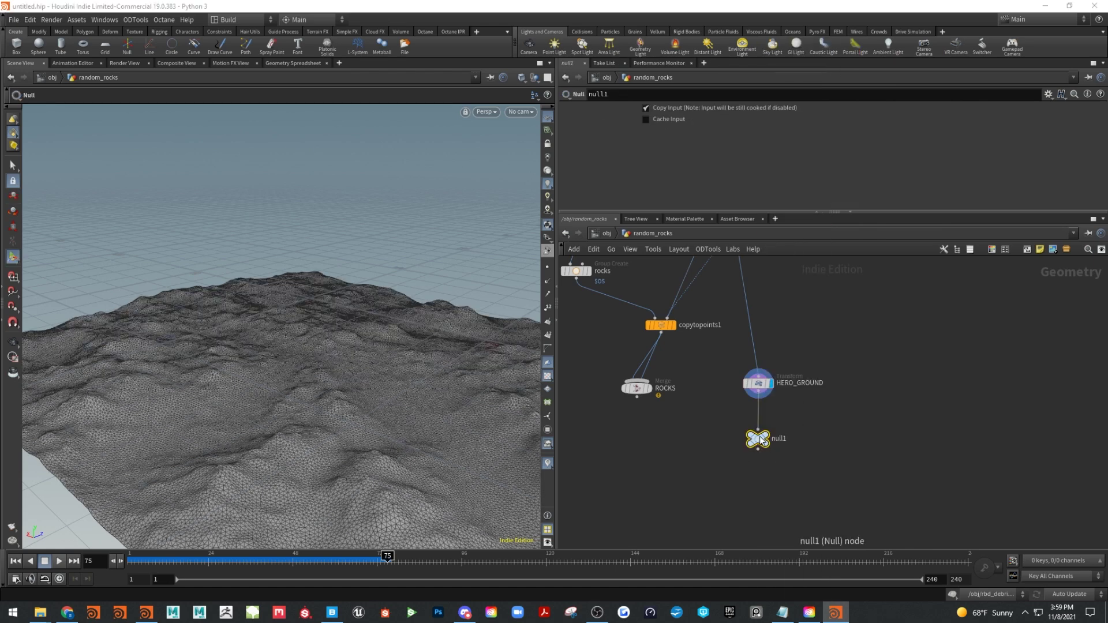
{"action": "left_click_drag", "start_coordinate": [757, 436], "coordinate": [763, 419]}
Rename the Null below HERO_GROUND to OUT_HERO_GROUND, reusing the copied HERO_GROUND name
{"action": "double_click", "coordinate": [808, 385]}
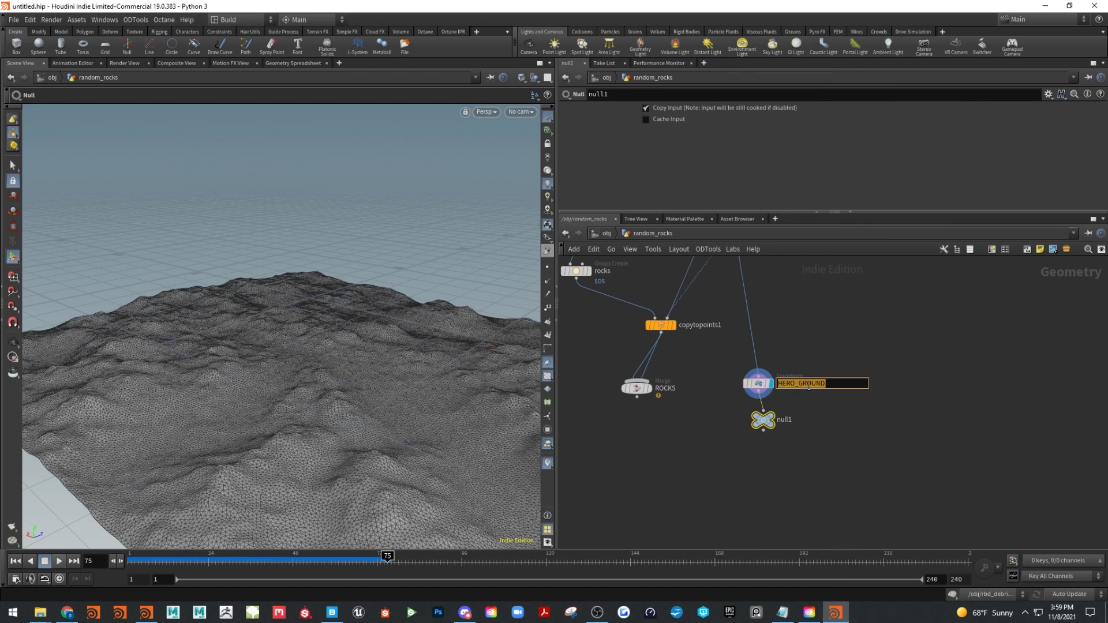
{"action": "key", "text": "ctrl+c"}
{"action": "double_click", "coordinate": [786, 419]}
{"action": "key", "text": "ctrl+v"}
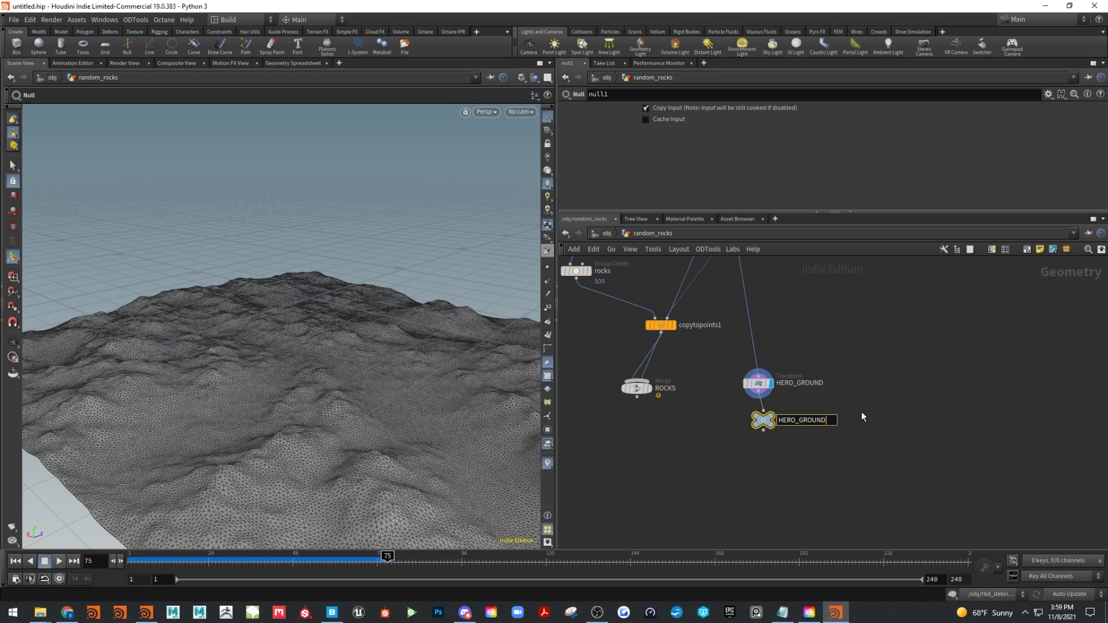
{"action": "key", "text": "Home"}
{"action": "type", "text": "OUT"}
{"action": "key", "text": "Return"}
{"action": "double_click", "coordinate": [799, 420]}
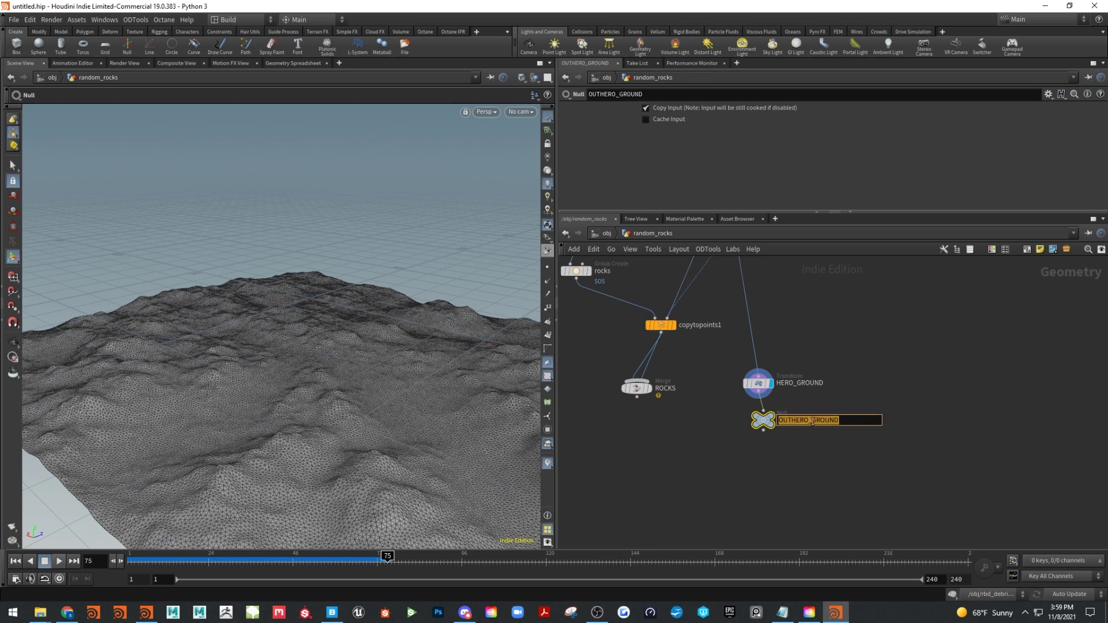
{"action": "left_click", "coordinate": [790, 421]}
{"action": "type", "text": "_"}
{"action": "key", "text": "Return"}
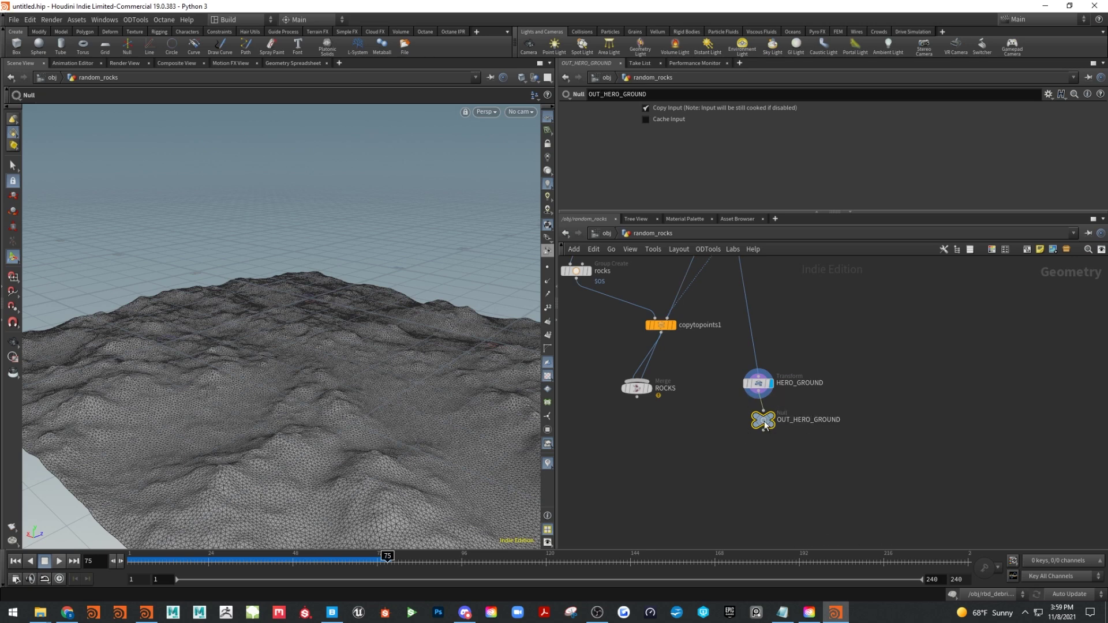
Wire a duplicate of the OUT_HERO_GROUND null to the output of ROCKS and rename it OUT_ROCKS
{"action": "left_click_drag", "start_coordinate": [764, 424], "coordinate": [637, 443]}
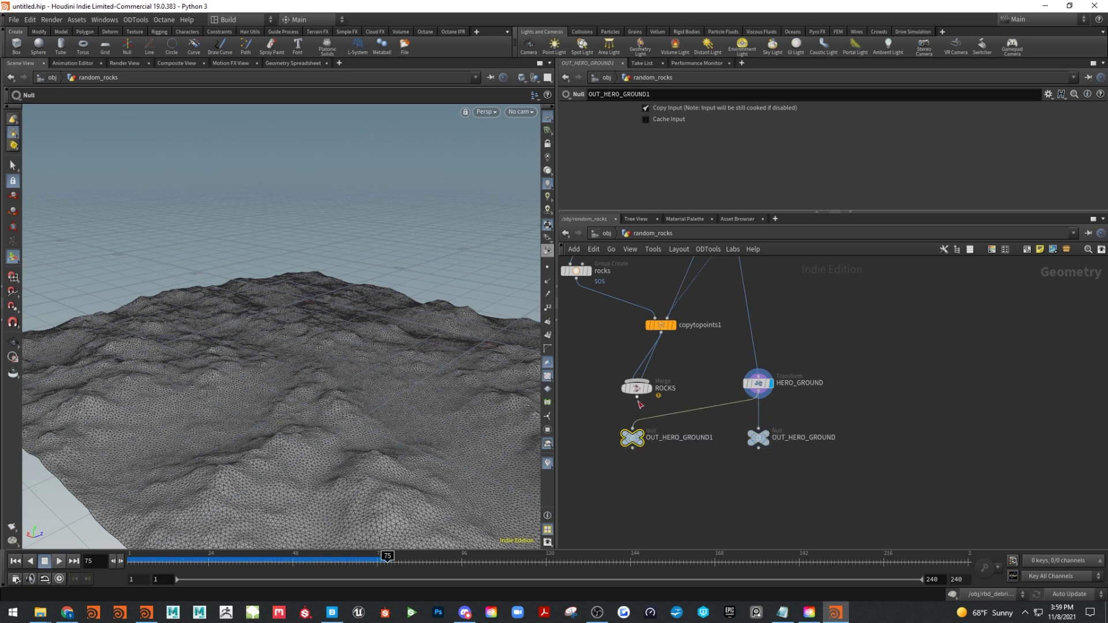
{"action": "left_click_drag", "start_coordinate": [638, 402], "coordinate": [641, 428]}
{"action": "double_click", "coordinate": [684, 426]}
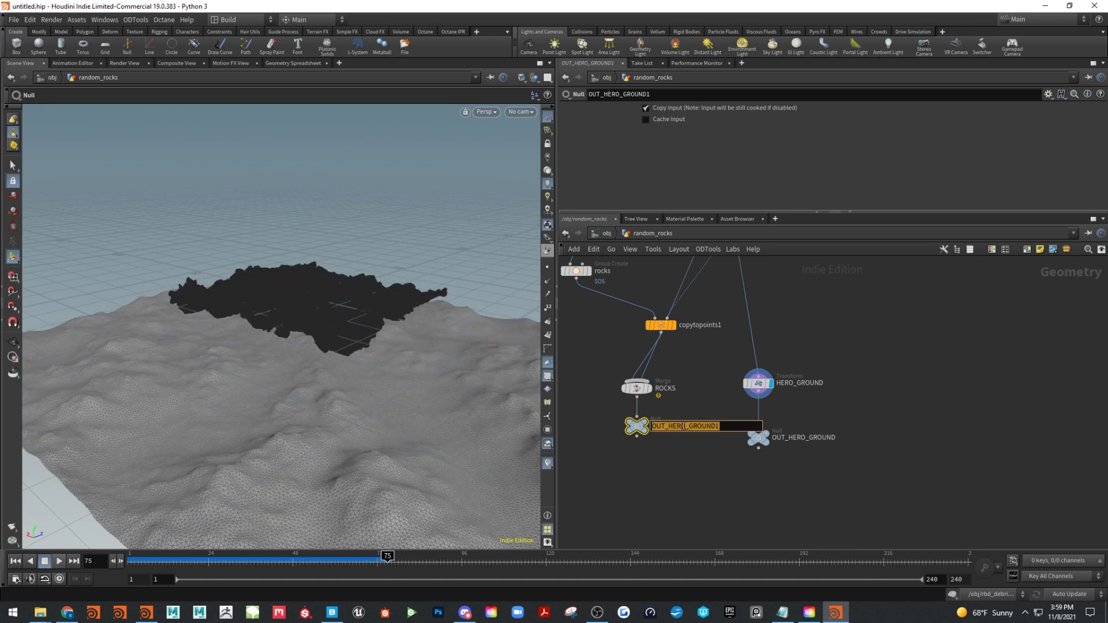
{"action": "key", "text": "ctrl+c"}
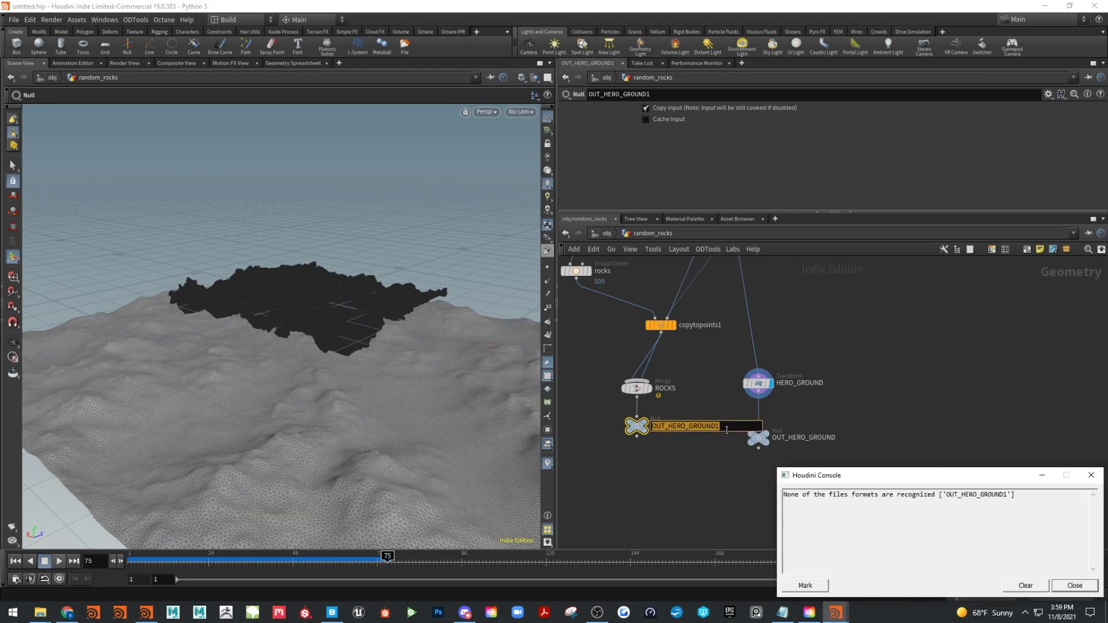
{"action": "left_click", "coordinate": [1073, 586]}
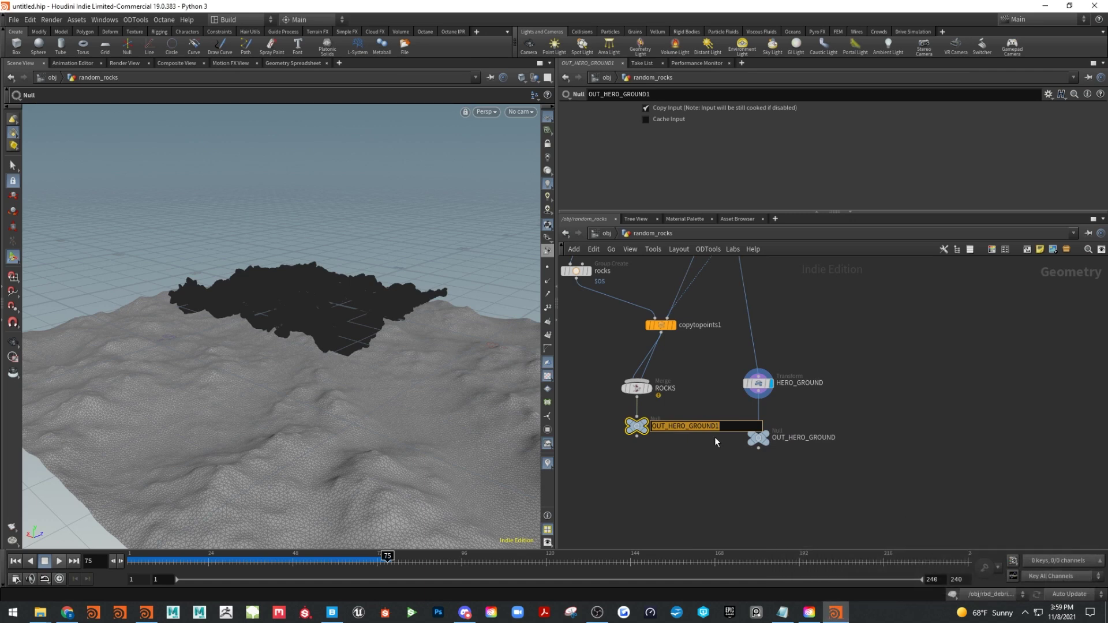
{"action": "left_click_drag", "start_coordinate": [719, 427], "coordinate": [674, 432]}
{"action": "type", "text": "R"}
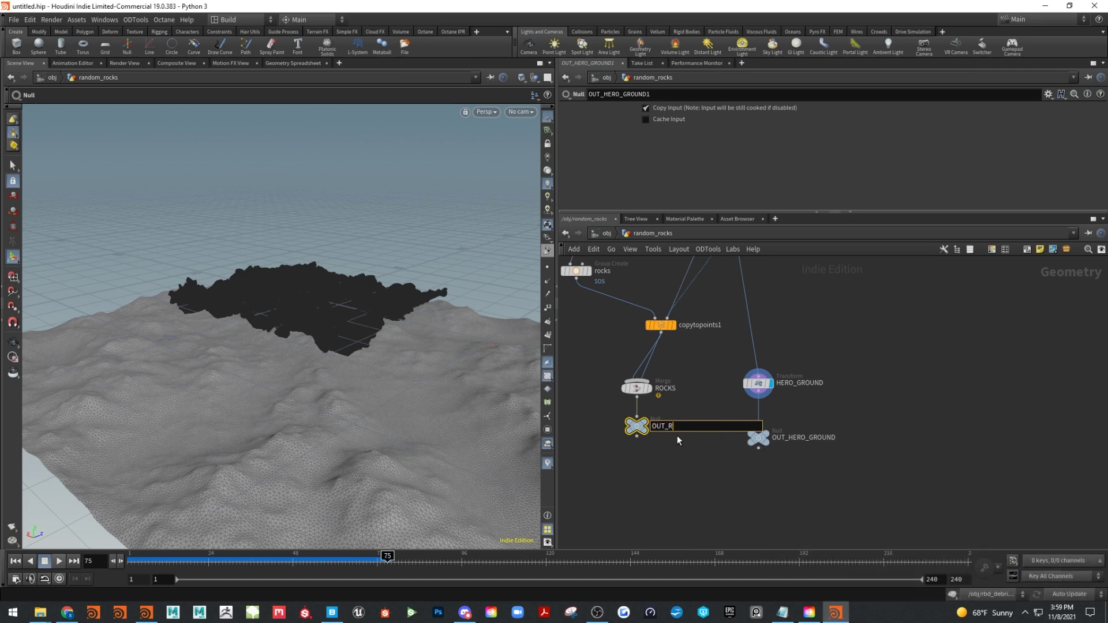
{"action": "type", "text": "OCKS"}
{"action": "key", "text": "Return"}
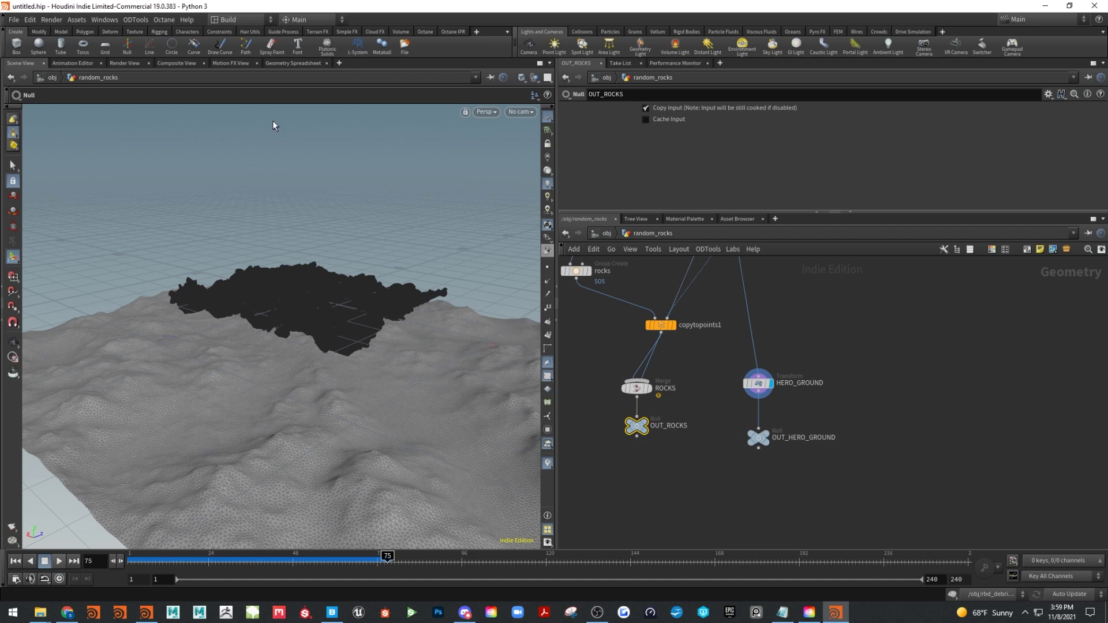
Save the scene to the Desktop under the file name demo
{"action": "left_click", "coordinate": [4, 21]}
{"action": "left_click", "coordinate": [34, 89]}
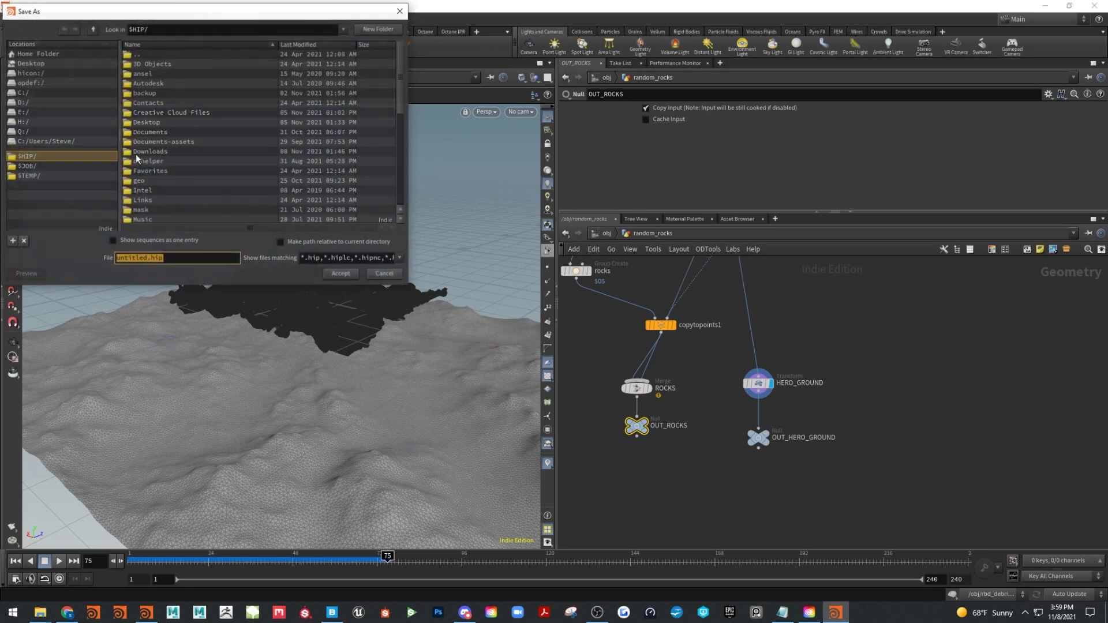
{"action": "left_click", "coordinate": [31, 63]}
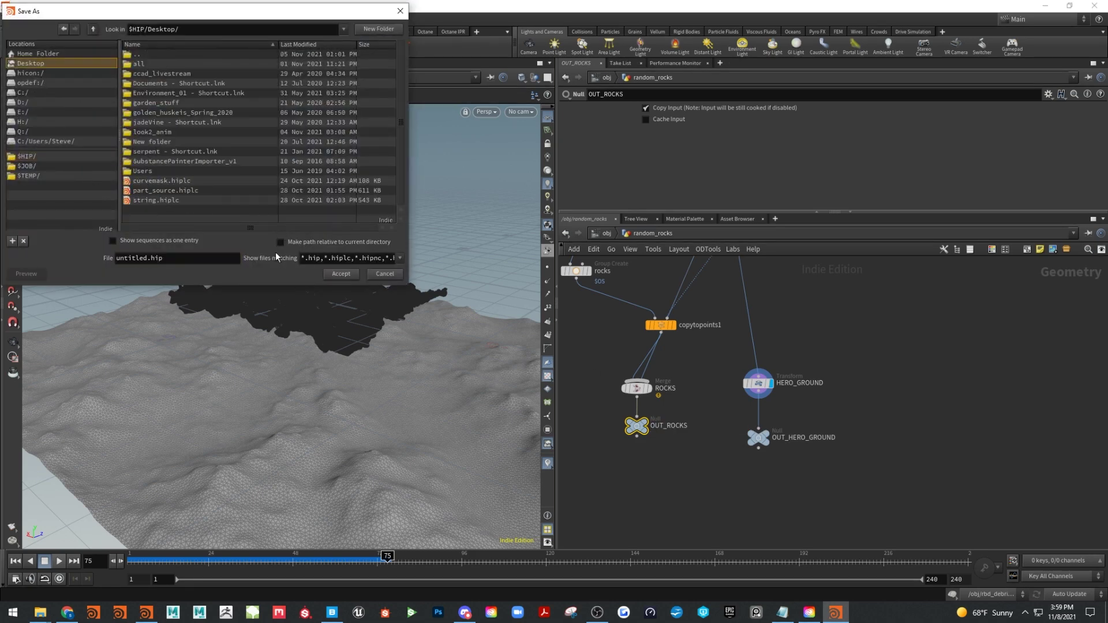
{"action": "left_click", "coordinate": [196, 256]}
{"action": "key", "text": "ctrl+a"}
{"action": "type", "text": "d"}
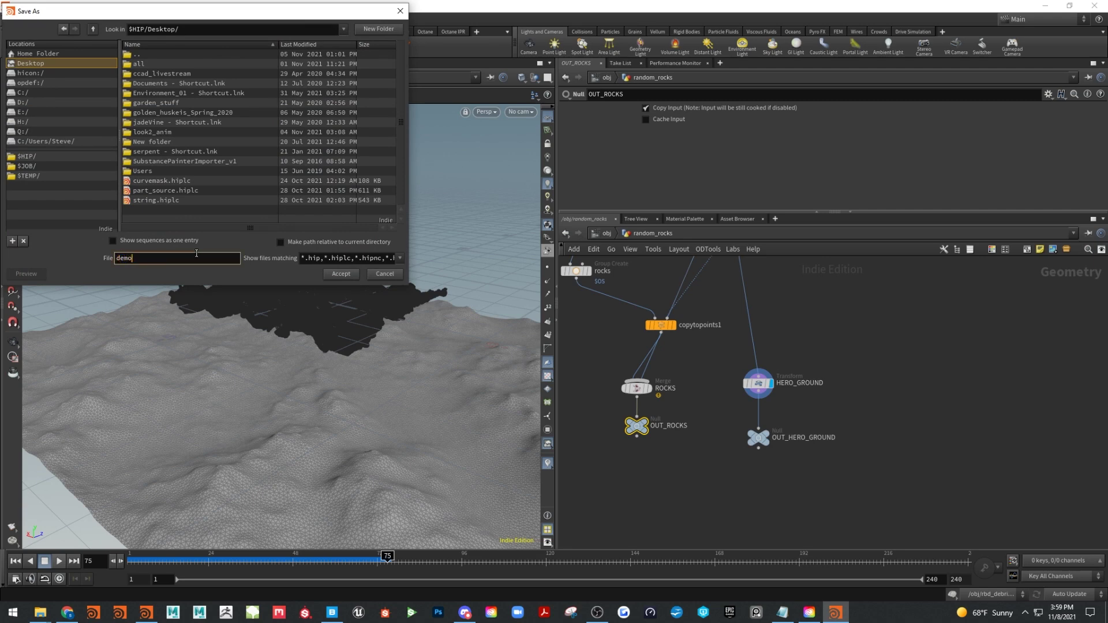
{"action": "key", "text": "Return"}
Move the OUT_ROCKS null slightly further below the ROCKS merge
{"action": "middle_click_drag", "start_coordinate": [683, 452], "coordinate": [665, 401]}
{"action": "key", "text": "Escape"}
{"action": "left_click_drag", "start_coordinate": [384, 424], "coordinate": [326, 378]}
{"action": "key", "text": "Return"}
{"action": "middle_click_drag", "start_coordinate": [696, 418], "coordinate": [757, 457]}
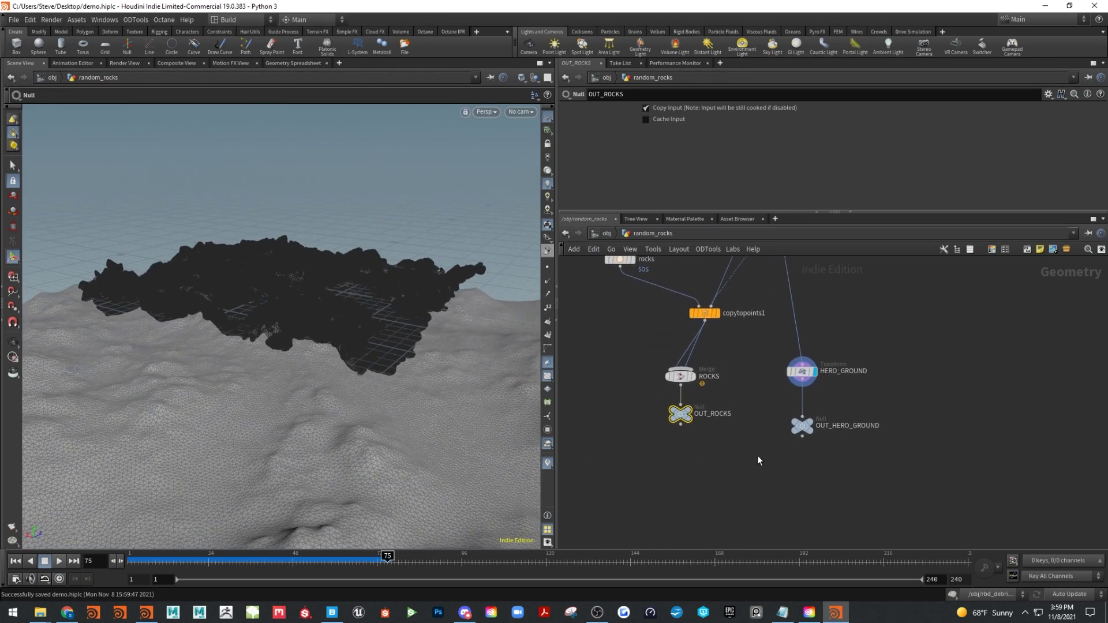
{"action": "mouse_move", "coordinate": [679, 413]}
{"action": "left_mouse_down"}
{"action": "mouse_move", "coordinate": [681, 440]}
{"action": "mouse_move", "coordinate": [680, 424]}
{"action": "left_mouse_up"}
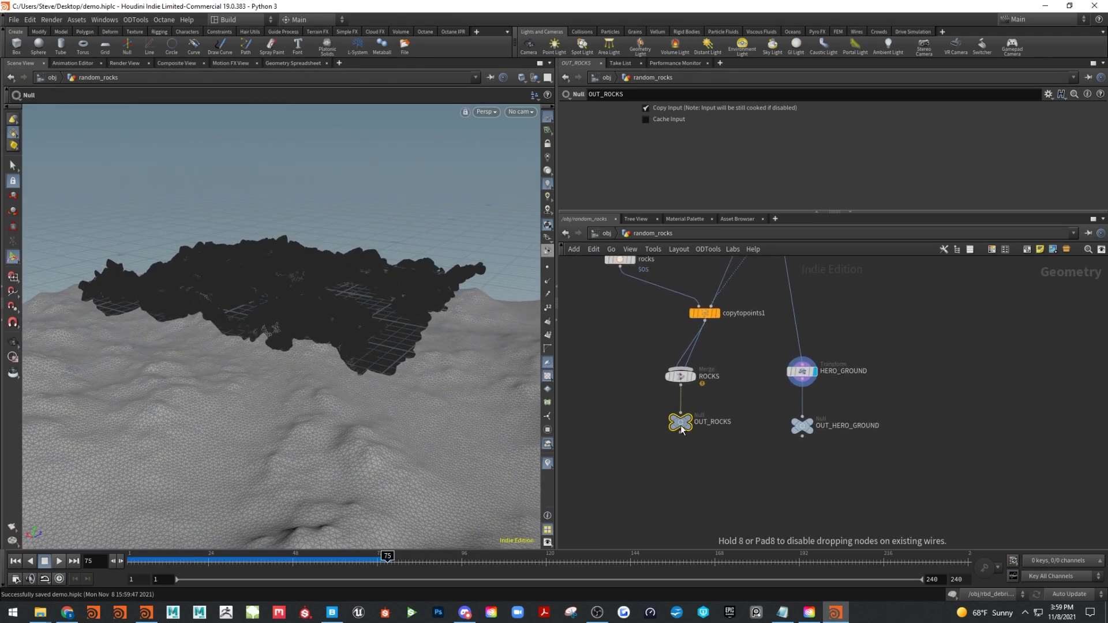
Set the viewport display to Smooth Shaded and examine the scattered rocks from close up
{"action": "key", "text": "Escape"}
{"action": "mouse_move", "coordinate": [322, 289]}
{"action": "left_mouse_down"}
{"action": "mouse_move", "coordinate": [324, 352]}
{"action": "mouse_move", "coordinate": [414, 355]}
{"action": "mouse_move", "coordinate": [409, 420]}
{"action": "left_mouse_up"}
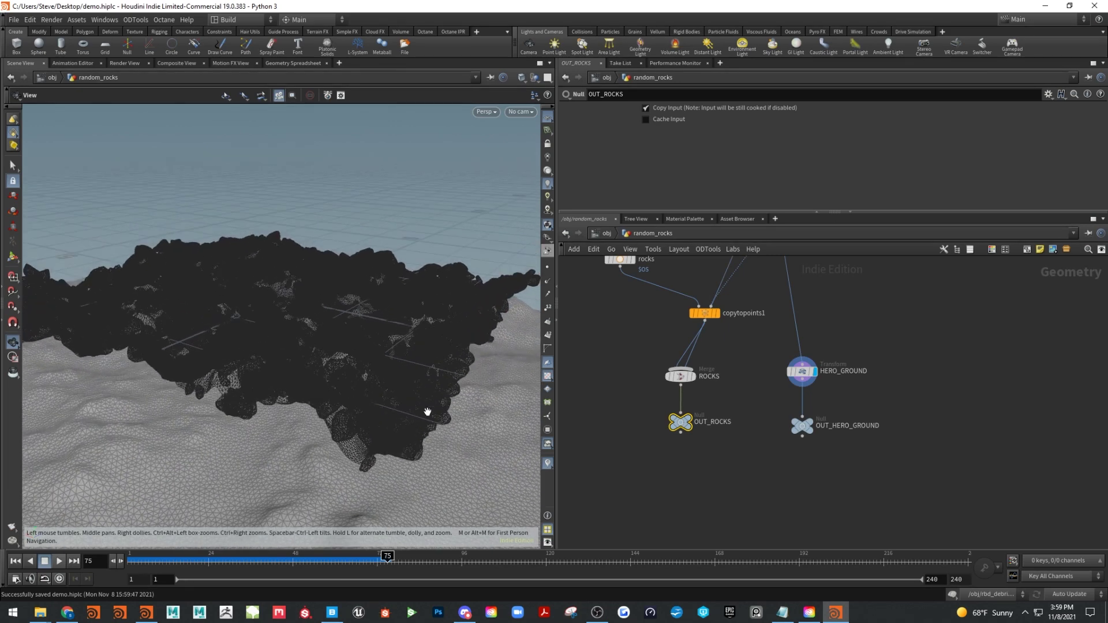
{"action": "key", "text": "Return"}
{"action": "left_click", "coordinate": [522, 79]}
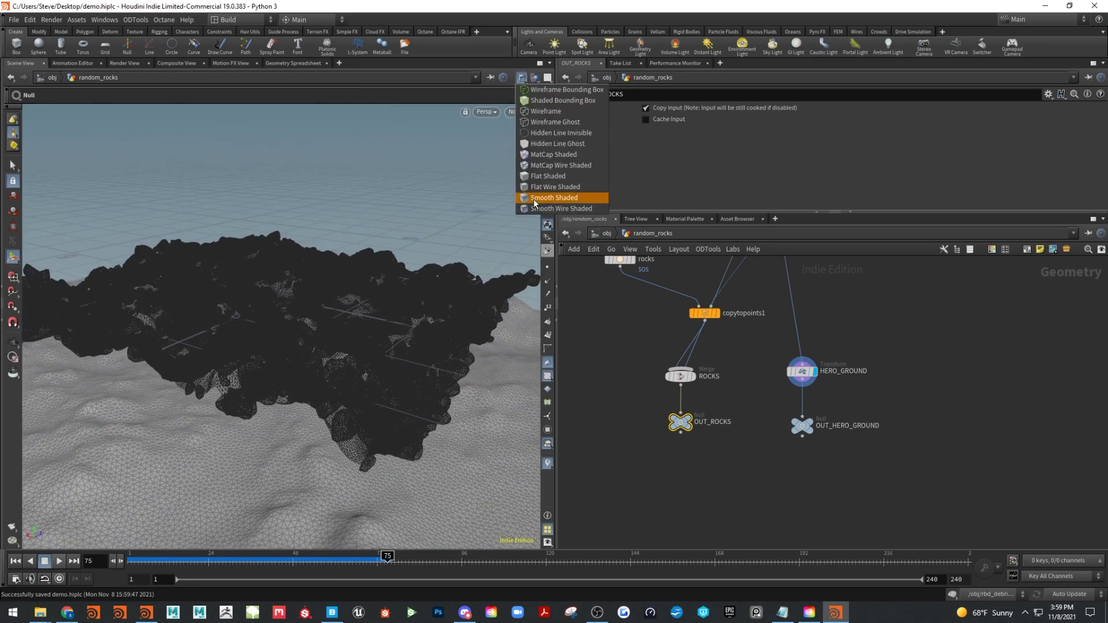
{"action": "left_click", "coordinate": [553, 197]}
{"action": "mouse_move", "coordinate": [388, 296]}
{"action": "left_mouse_down"}
{"action": "mouse_move", "coordinate": [398, 324]}
{"action": "mouse_move", "coordinate": [388, 321]}
{"action": "mouse_move", "coordinate": [391, 365]}
{"action": "mouse_move", "coordinate": [416, 466]}
{"action": "left_mouse_up"}
{"action": "key", "text": "Escape"}
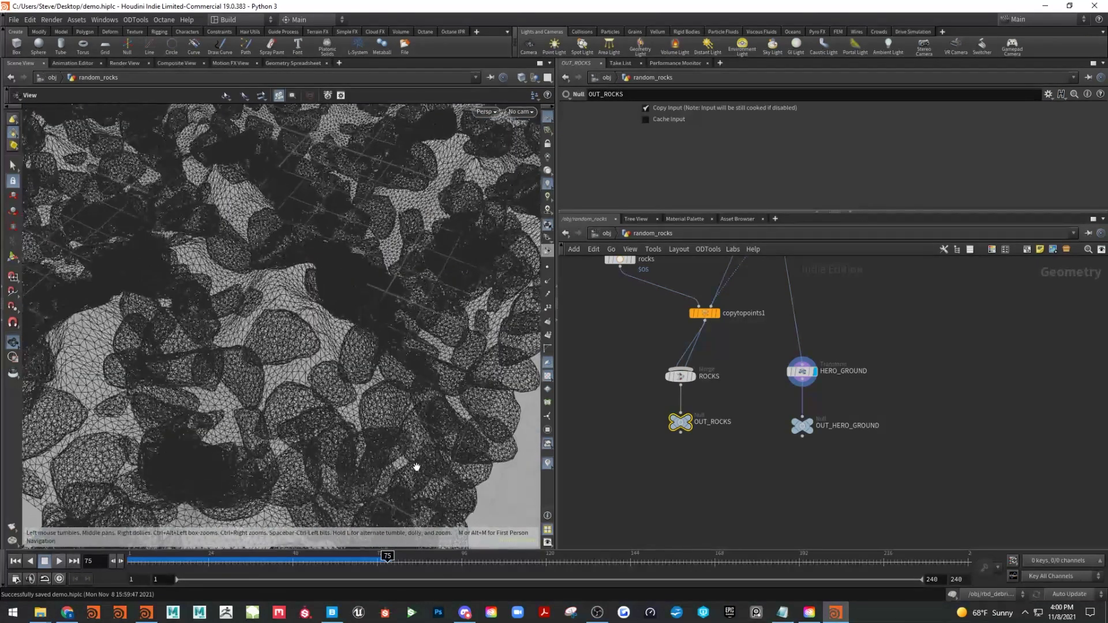
{"action": "key", "text": "Return"}
Move the OUT_ROCKS null further below the ROCKS merge and insert a Blast node on the wire between them
{"action": "scroll", "coordinate": [718, 465], "scroll_direction": "up", "scroll_amount": 3}
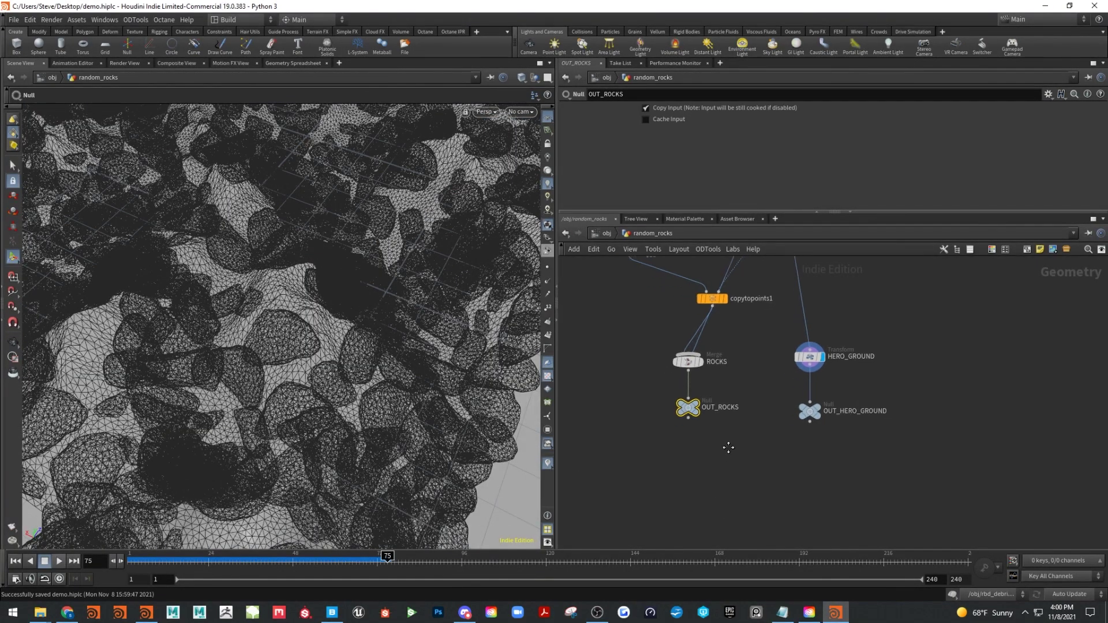
{"action": "left_click_drag", "start_coordinate": [674, 483], "coordinate": [674, 519]}
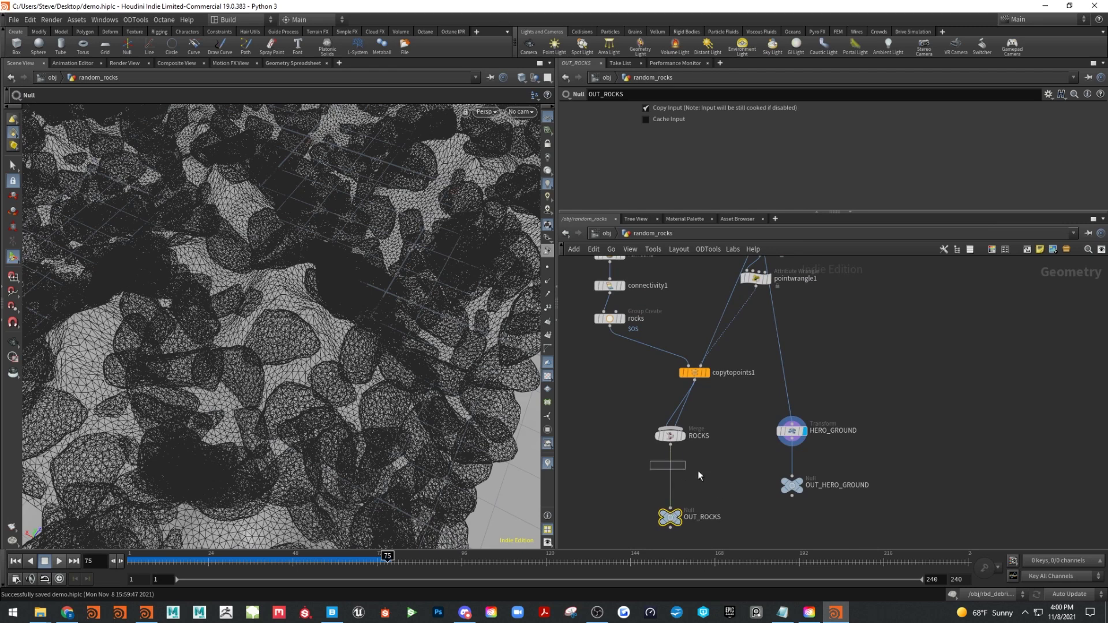
{"action": "key", "text": "Tab"}
{"action": "type", "text": "bls"}
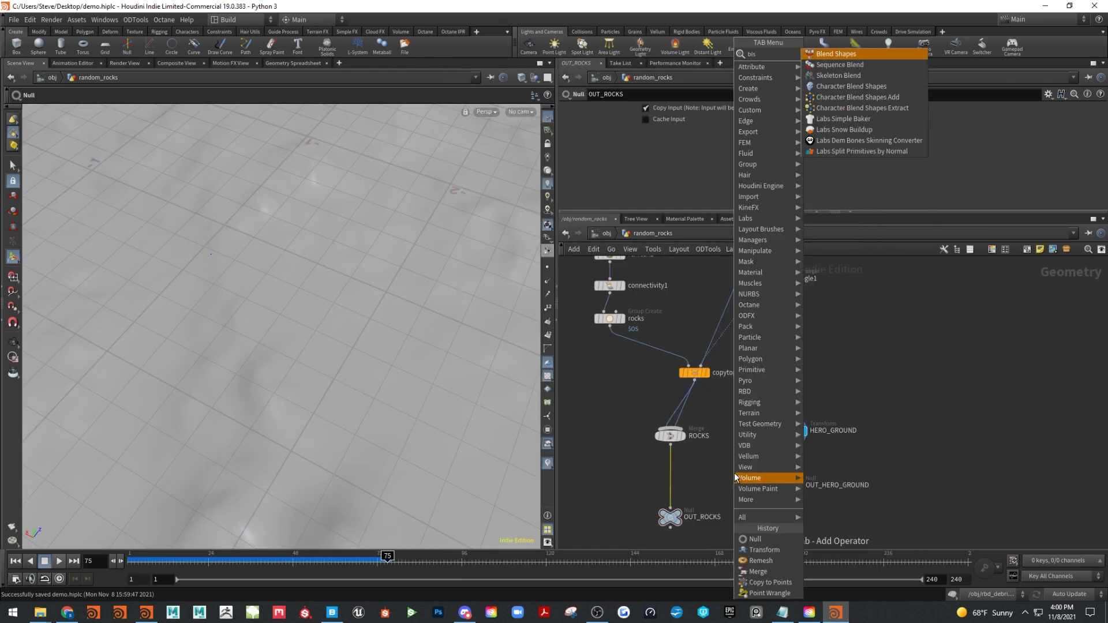
{"action": "key", "text": "BackSpace"}
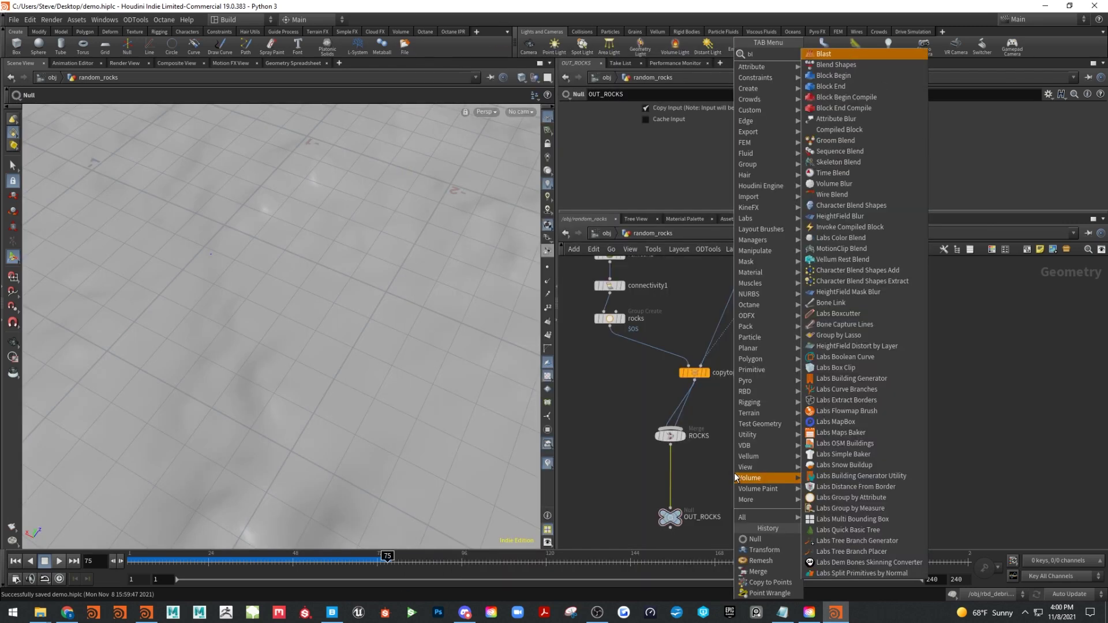
{"action": "left_click", "coordinate": [822, 53]}
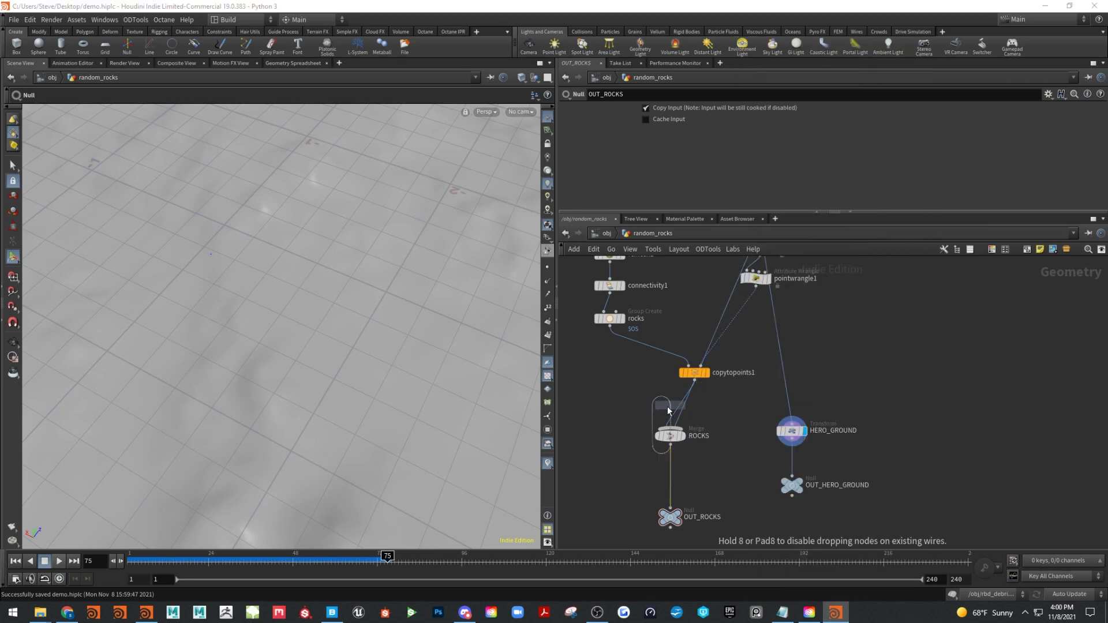
{"action": "left_click", "coordinate": [672, 476]}
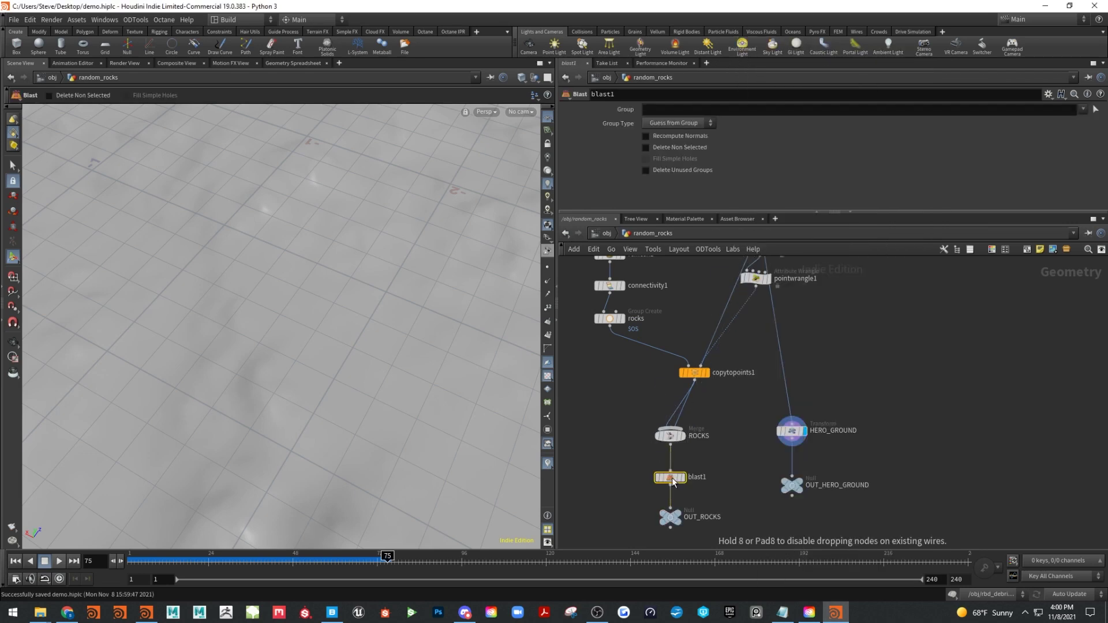
Set the Blast node's group to rocks and enable Delete Non Selected so only the rocks are kept
{"action": "left_click", "coordinate": [1082, 109]}
{"action": "left_click", "coordinate": [1037, 121]}
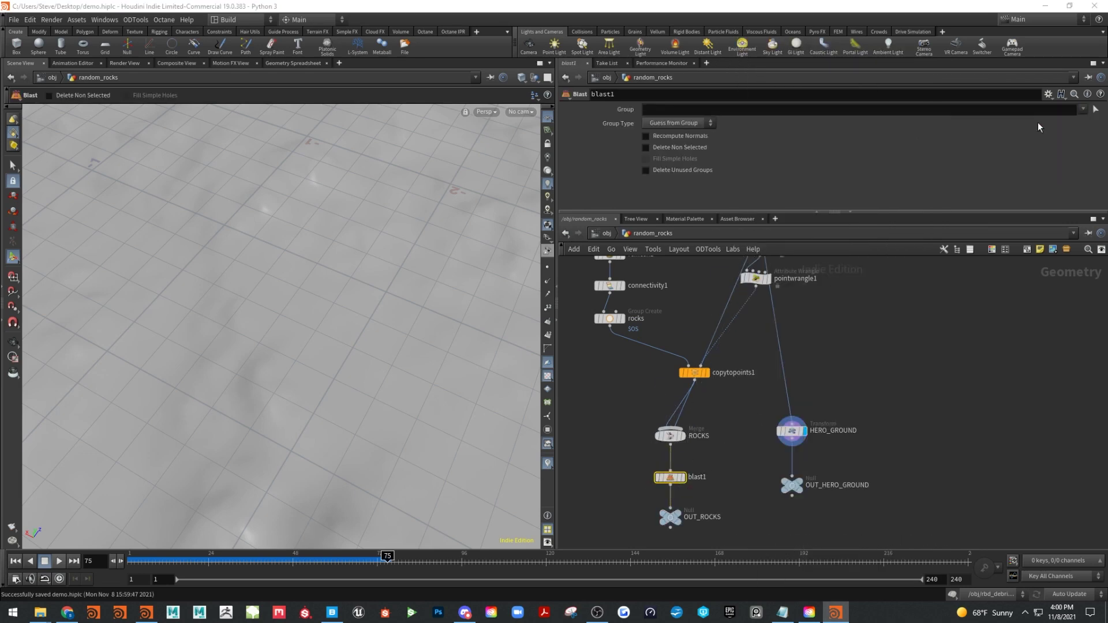
{"action": "left_click", "coordinate": [687, 148]}
Set the uniform scale of the HERO_GROUND transform to 0.48
{"action": "left_click_drag", "start_coordinate": [389, 394], "coordinate": [265, 385]}
{"action": "middle_click_drag", "start_coordinate": [822, 373], "coordinate": [857, 370]}
{"action": "left_click", "coordinate": [803, 481]}
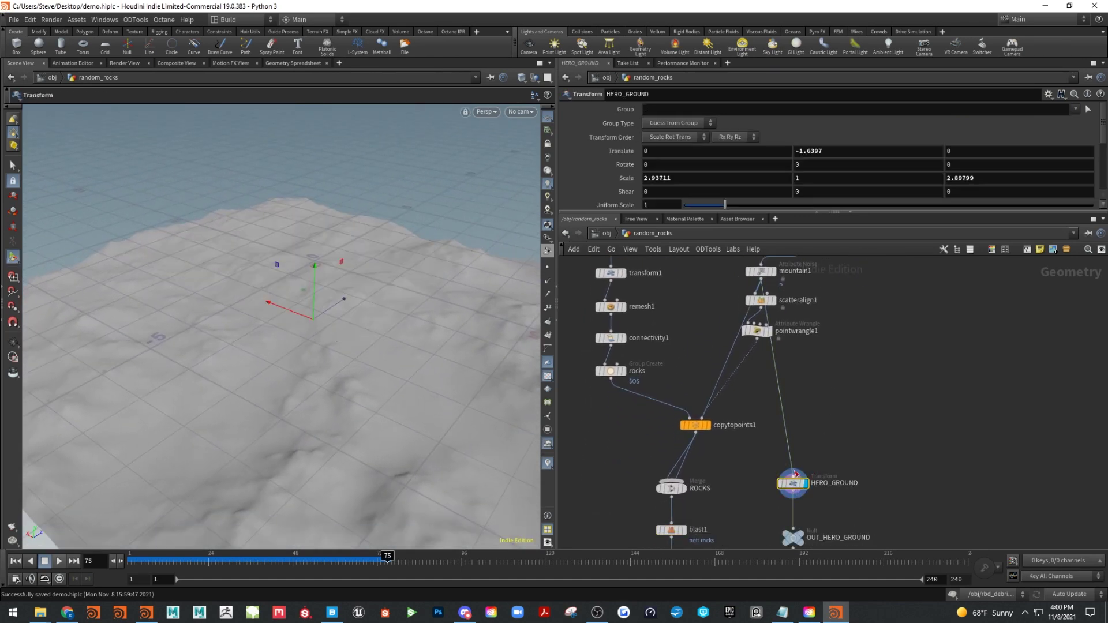
{"action": "left_click_drag", "start_coordinate": [725, 203], "coordinate": [703, 206]}
{"action": "key", "text": "Escape"}
{"action": "left_click_drag", "start_coordinate": [323, 346], "coordinate": [398, 347]}
{"action": "key", "text": "t"}
{"action": "scroll", "coordinate": [750, 456], "scroll_direction": "down", "scroll_amount": 3}
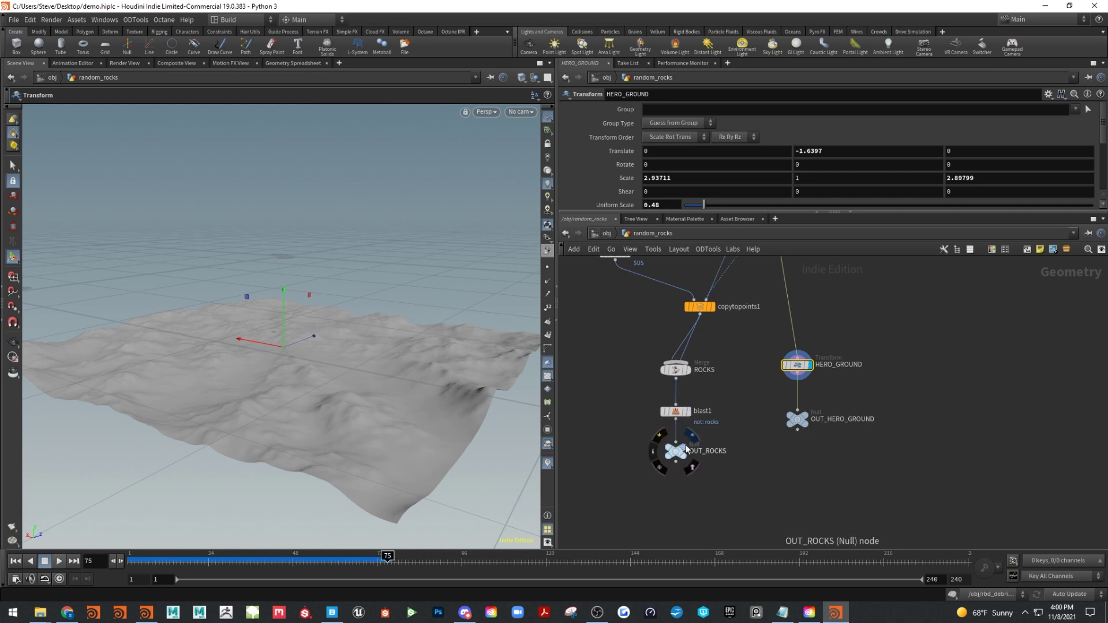
Display the OUT_ROCKS null in the viewport to show the isolated rocks
{"action": "key", "text": "r"}
{"action": "left_click", "coordinate": [682, 458]}
{"action": "left_click_drag", "start_coordinate": [516, 433], "coordinate": [462, 440]}
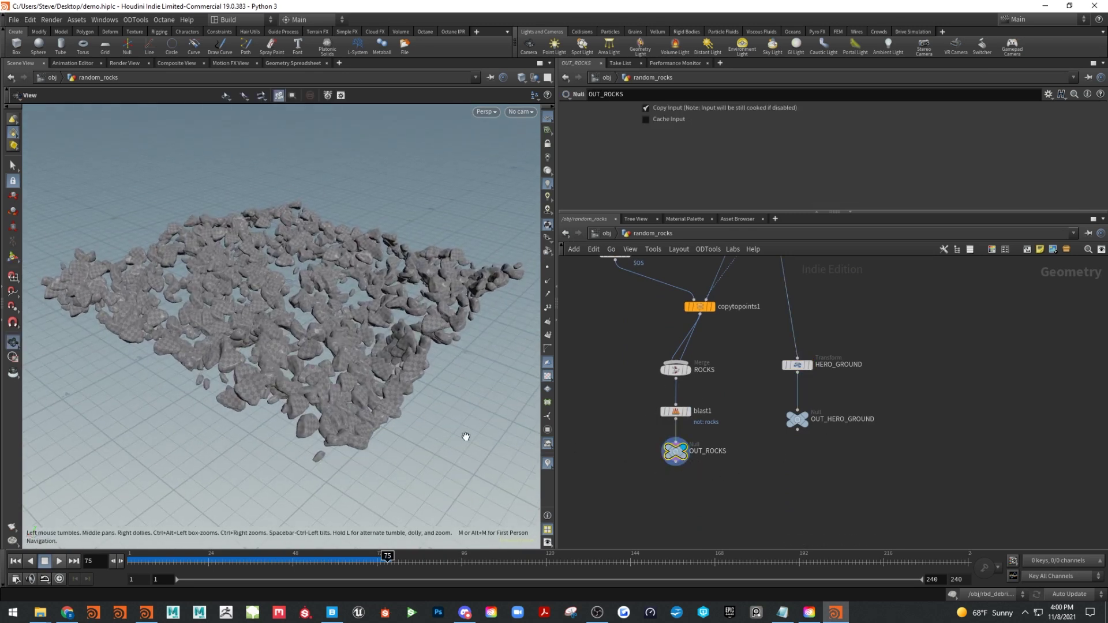
Move the OUT_HERO_GROUND null sideways, farther away from the rocks branch of the network
{"action": "middle_click_drag", "start_coordinate": [825, 488], "coordinate": [831, 473]}
{"action": "left_click_drag", "start_coordinate": [802, 405], "coordinate": [913, 413]}
{"action": "middle_click_drag", "start_coordinate": [829, 447], "coordinate": [826, 373]}
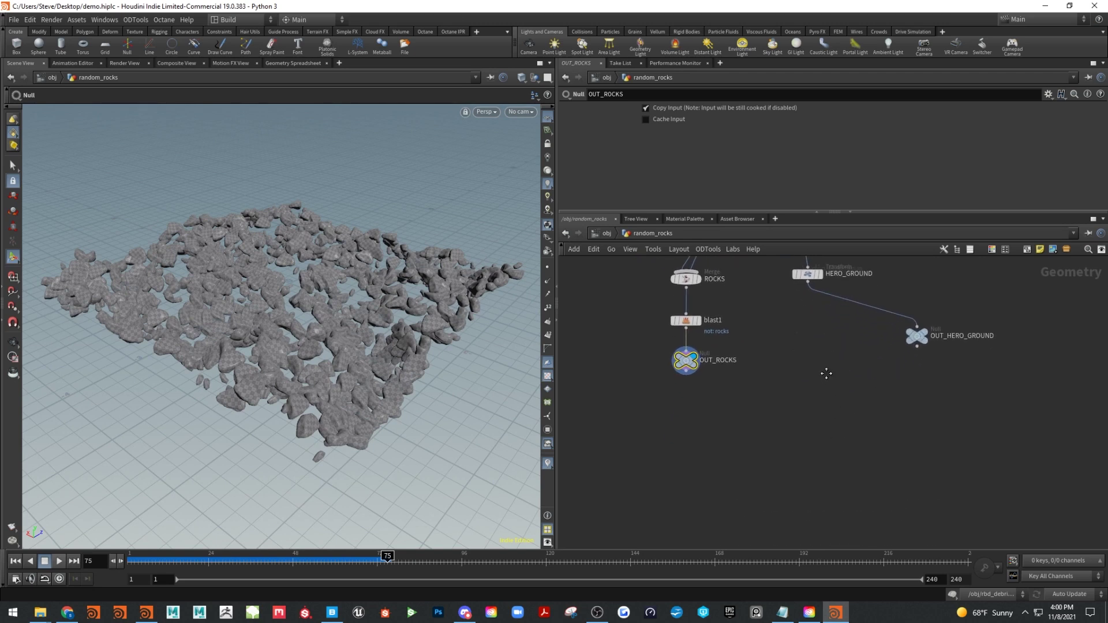
{"action": "key", "text": "alt+Tab"}
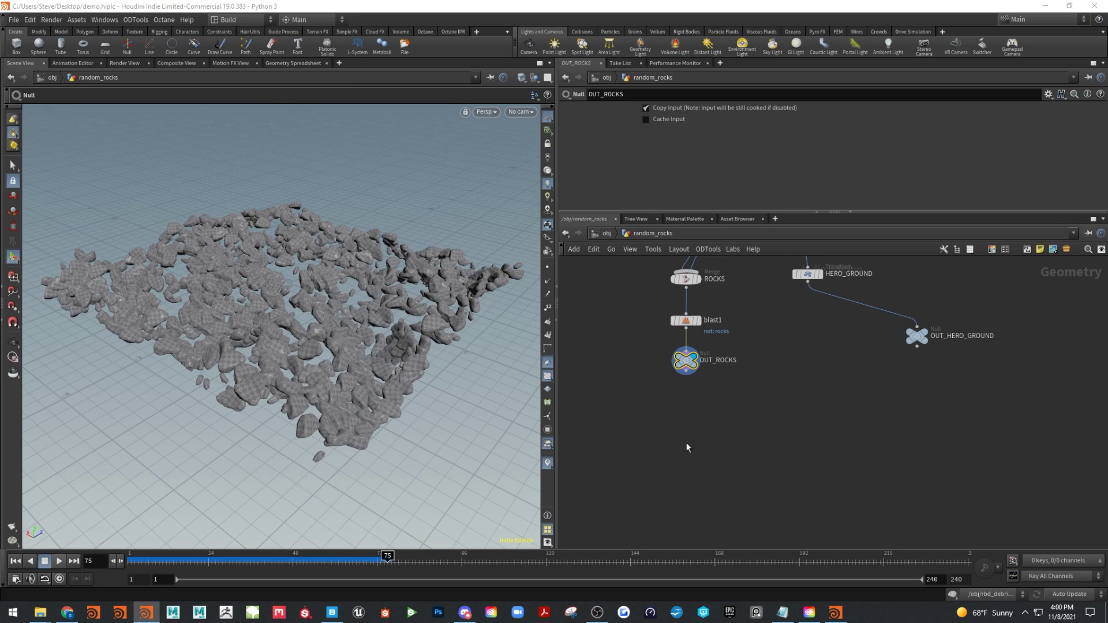
{"action": "scroll", "coordinate": [677, 424], "scroll_direction": "down", "scroll_amount": 2}
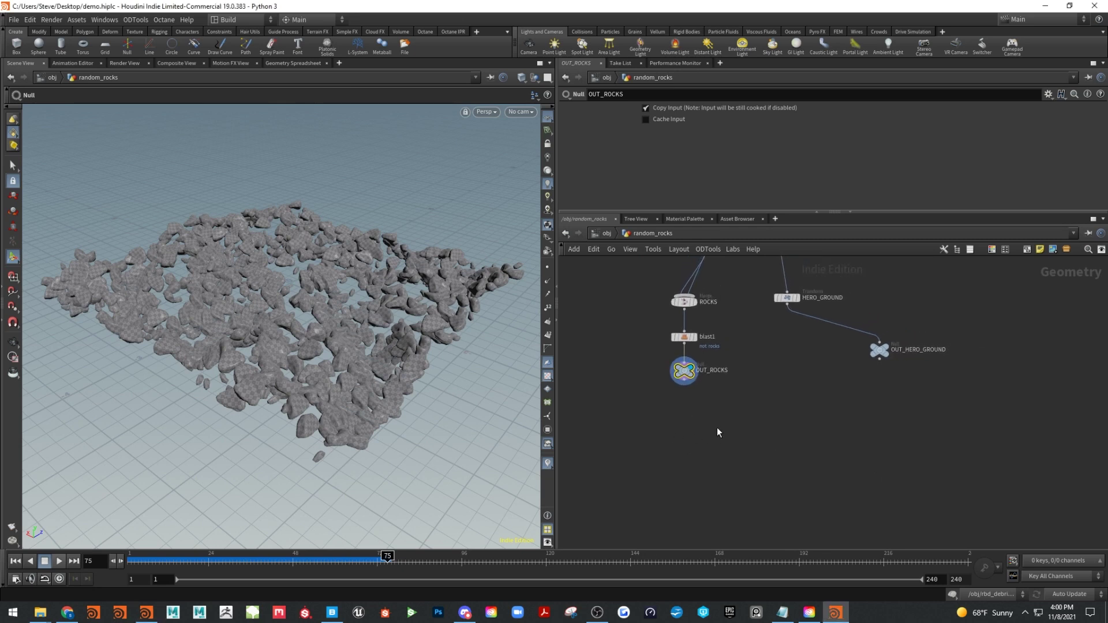
{"action": "scroll", "coordinate": [717, 427], "scroll_direction": "up", "scroll_amount": 3}
{"action": "scroll", "coordinate": [704, 410], "scroll_direction": "down", "scroll_amount": 2}
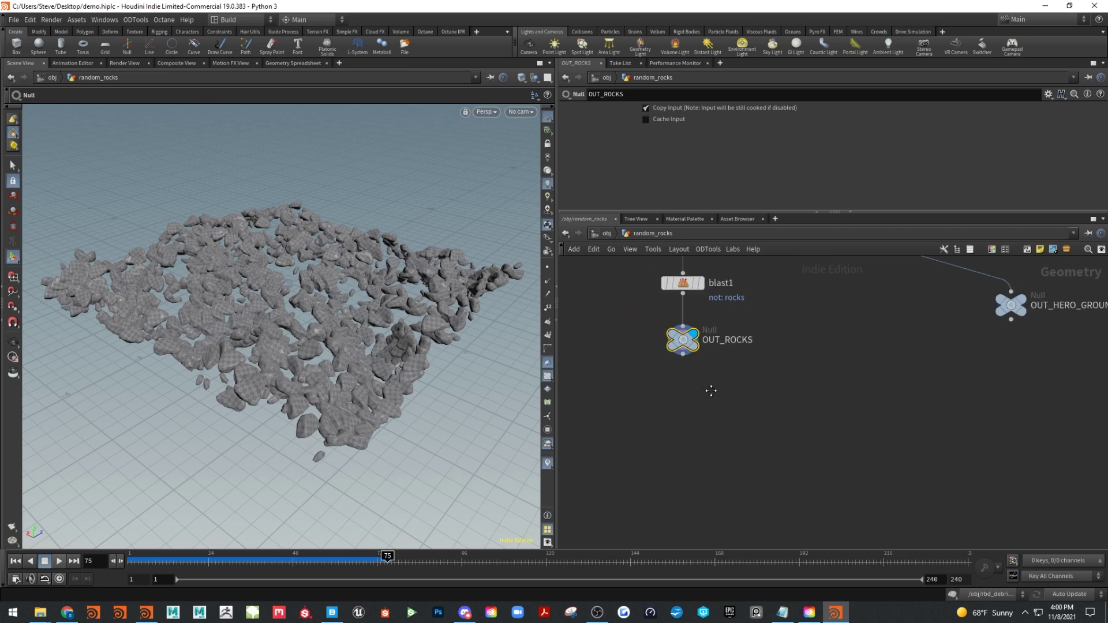
Add a Vellum Constraints node directly below OUT_ROCKS, with OUT_ROCKS wired only into its first input
{"action": "key", "text": "Tab"}
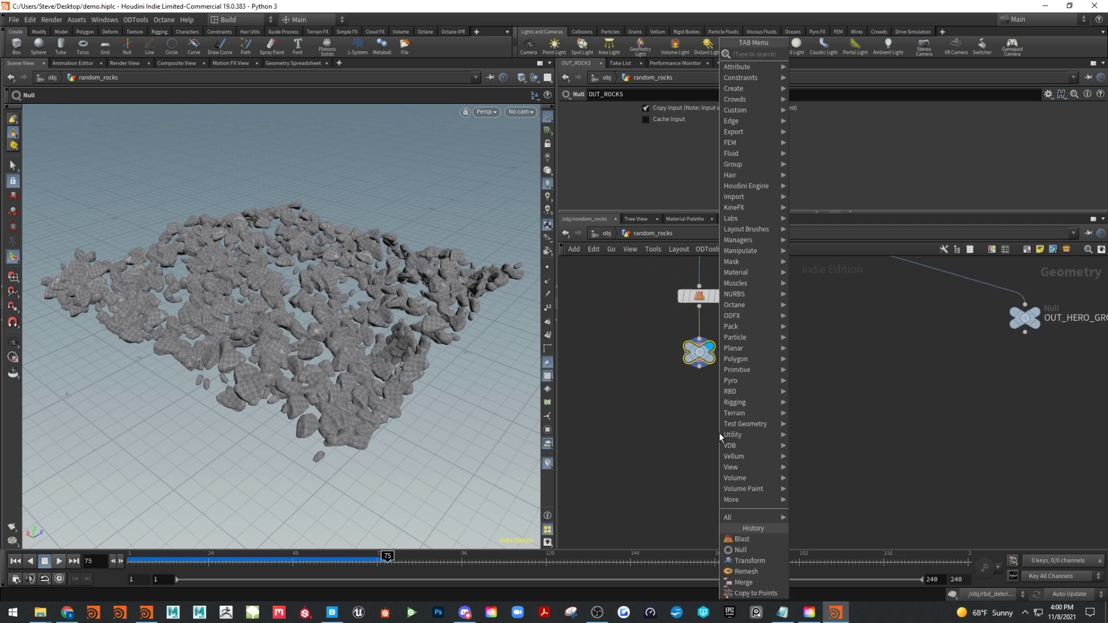
{"action": "type", "text": "vel"}
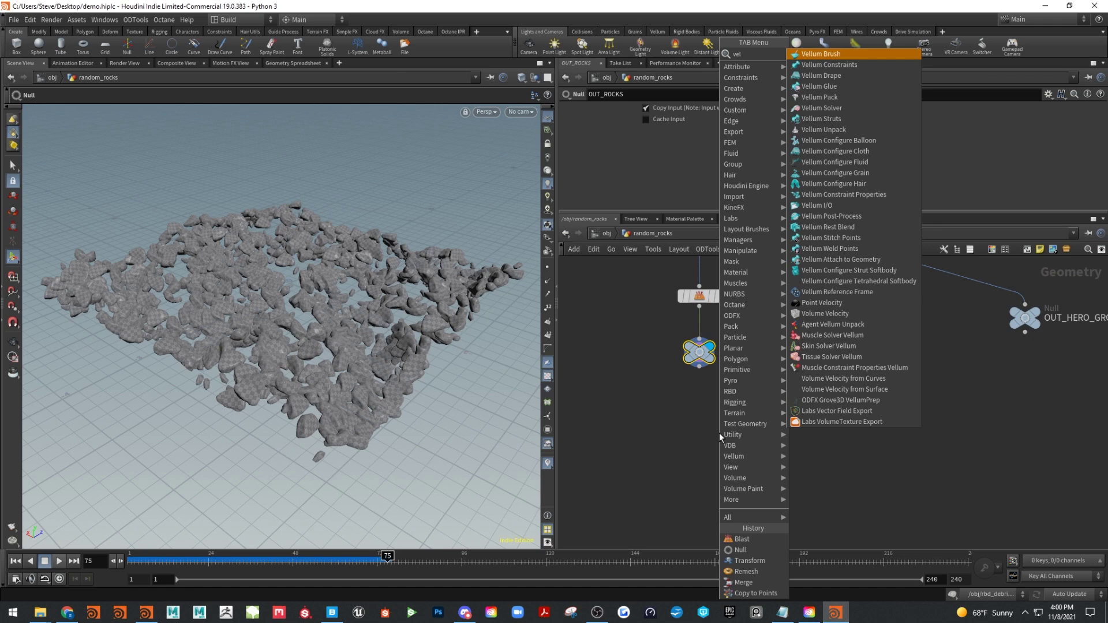
{"action": "left_click", "coordinate": [839, 64]}
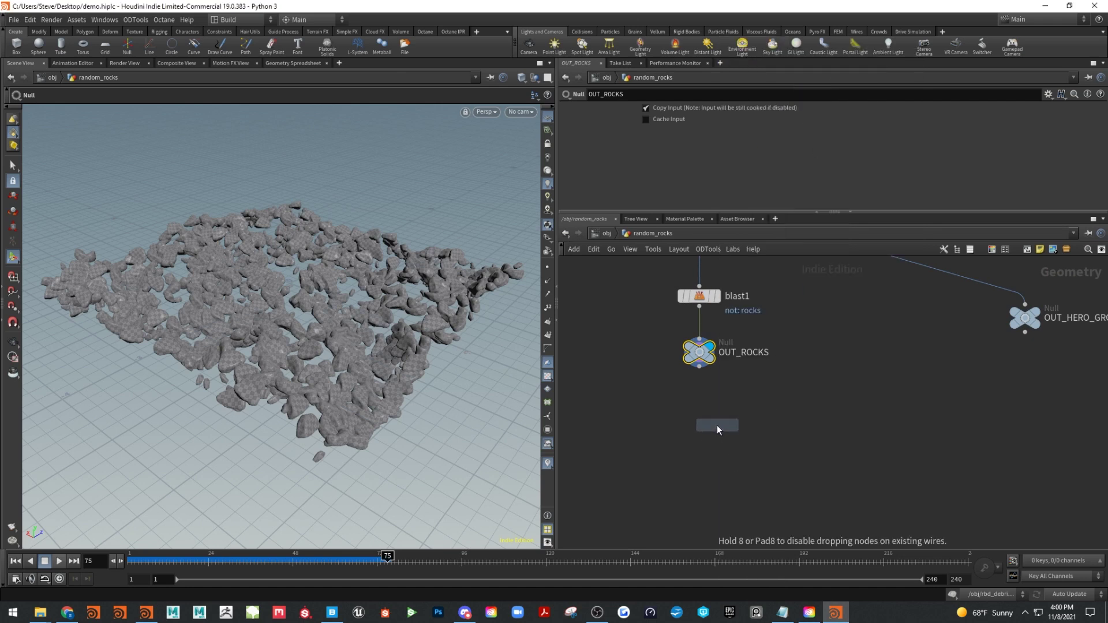
{"action": "left_click", "coordinate": [717, 425]}
{"action": "left_click", "coordinate": [699, 367]}
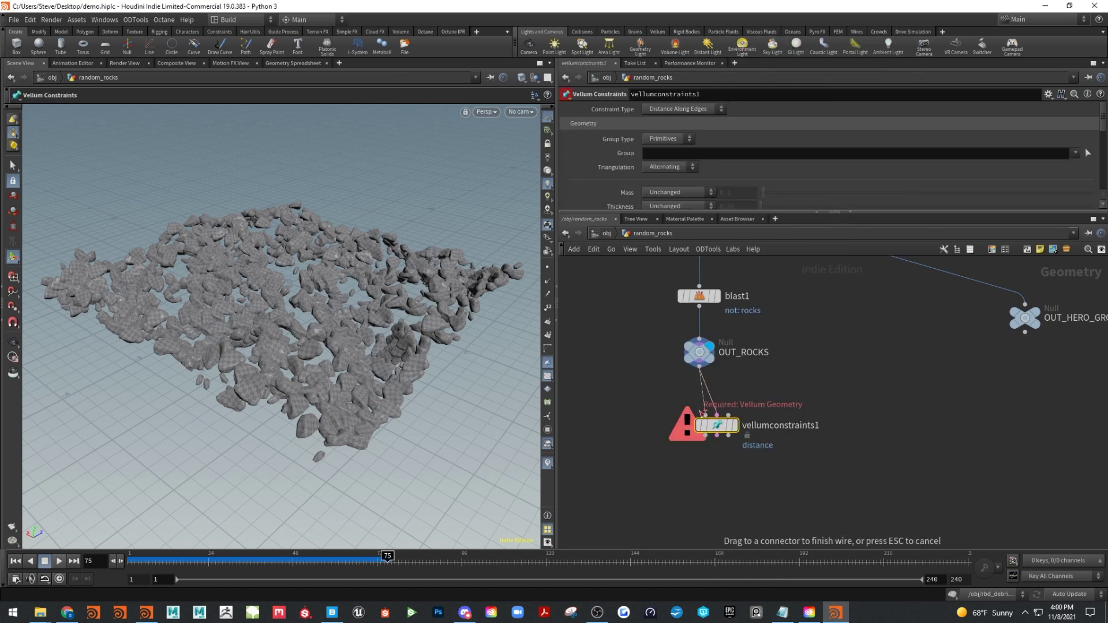
{"action": "left_click", "coordinate": [718, 426]}
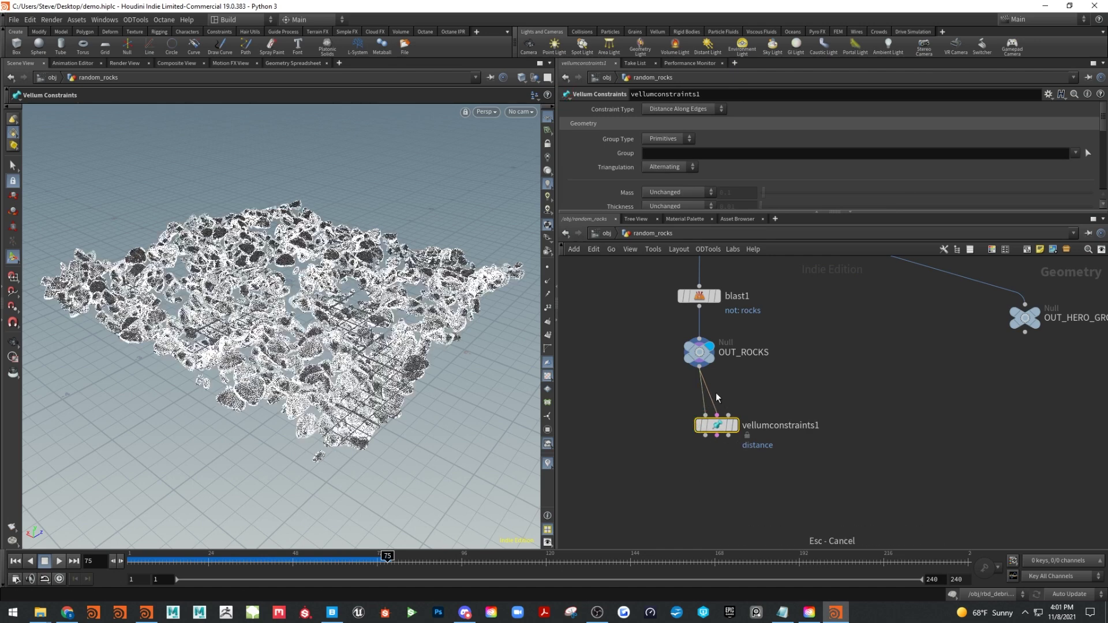
{"action": "key", "text": "y"}
{"action": "mouse_move", "coordinate": [718, 427]}
{"action": "left_mouse_down"}
{"action": "mouse_move", "coordinate": [702, 426]}
{"action": "mouse_move", "coordinate": [701, 406]}
{"action": "left_mouse_up"}
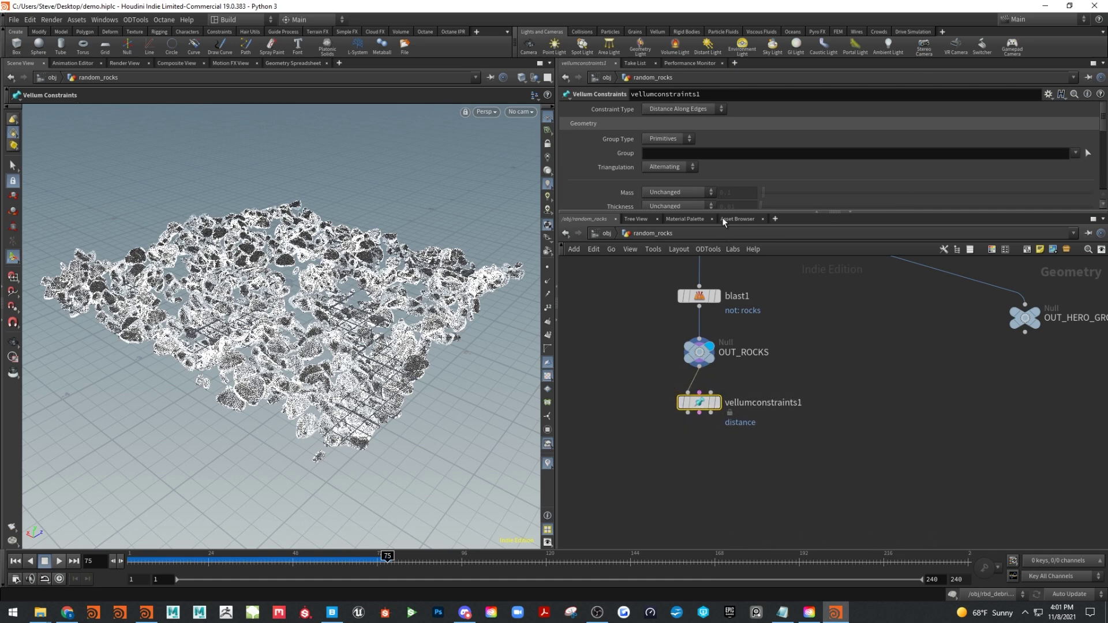
Enlarge the parameter area and set the Vellum Constraints node's constraint type to Shape Match
{"action": "left_click_drag", "start_coordinate": [652, 211], "coordinate": [652, 324]}
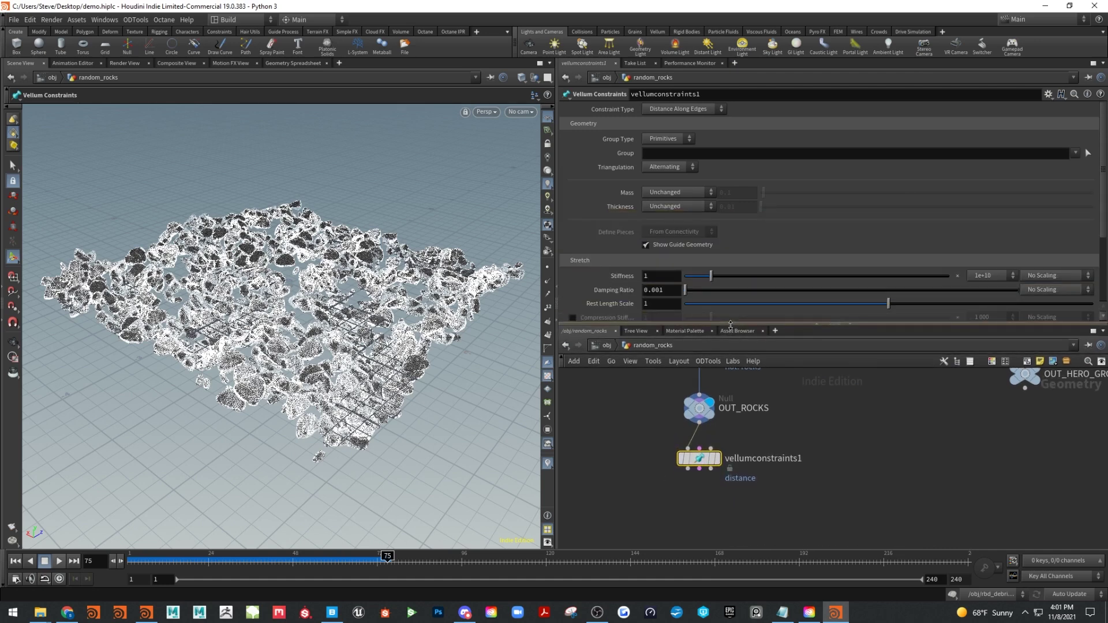
{"action": "left_click", "coordinate": [687, 109]}
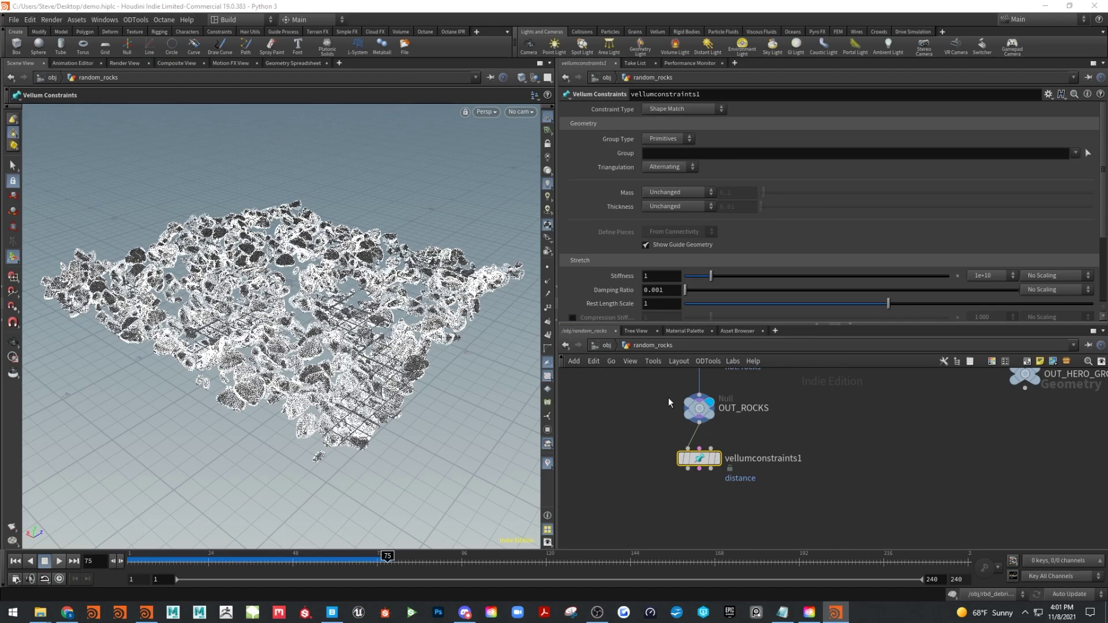
{"action": "key", "text": "Escape"}
Examine the shape-match constraint guides on the rocks from close up and from a distance
{"action": "scroll", "coordinate": [345, 298], "scroll_direction": "up", "scroll_amount": 15}
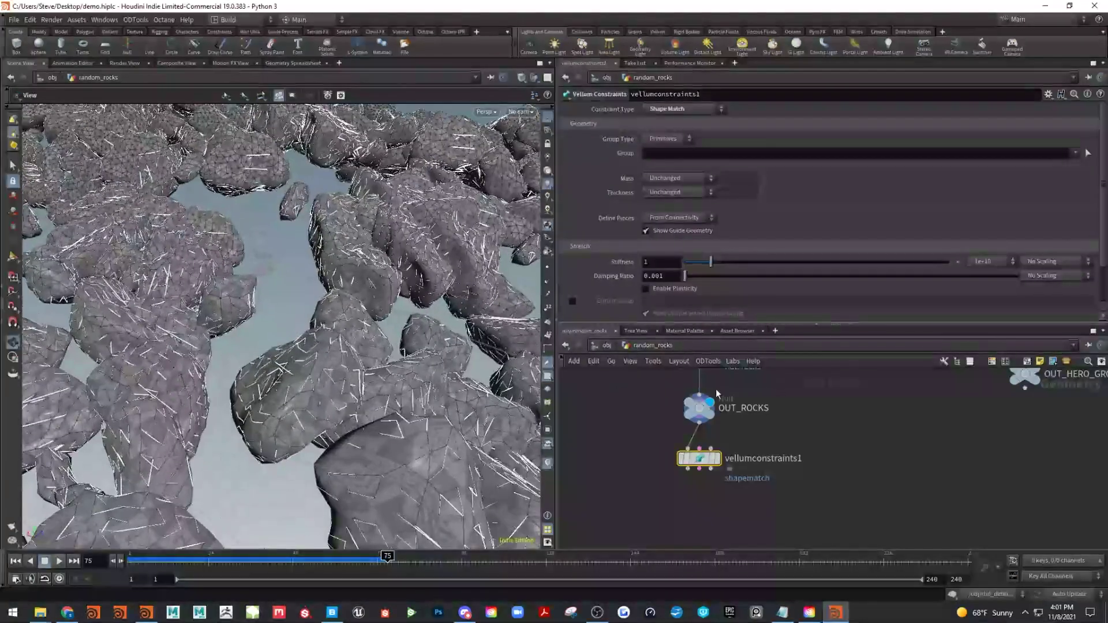
{"action": "scroll", "coordinate": [371, 347], "scroll_direction": "up", "scroll_amount": 8}
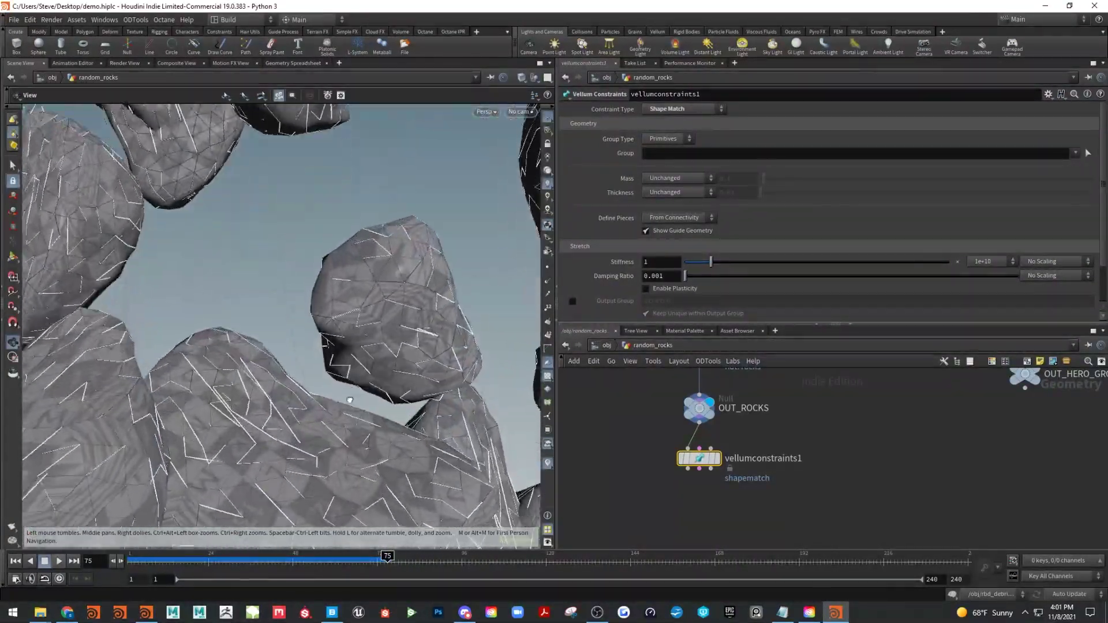
{"action": "scroll", "coordinate": [414, 398], "scroll_direction": "down", "scroll_amount": 15}
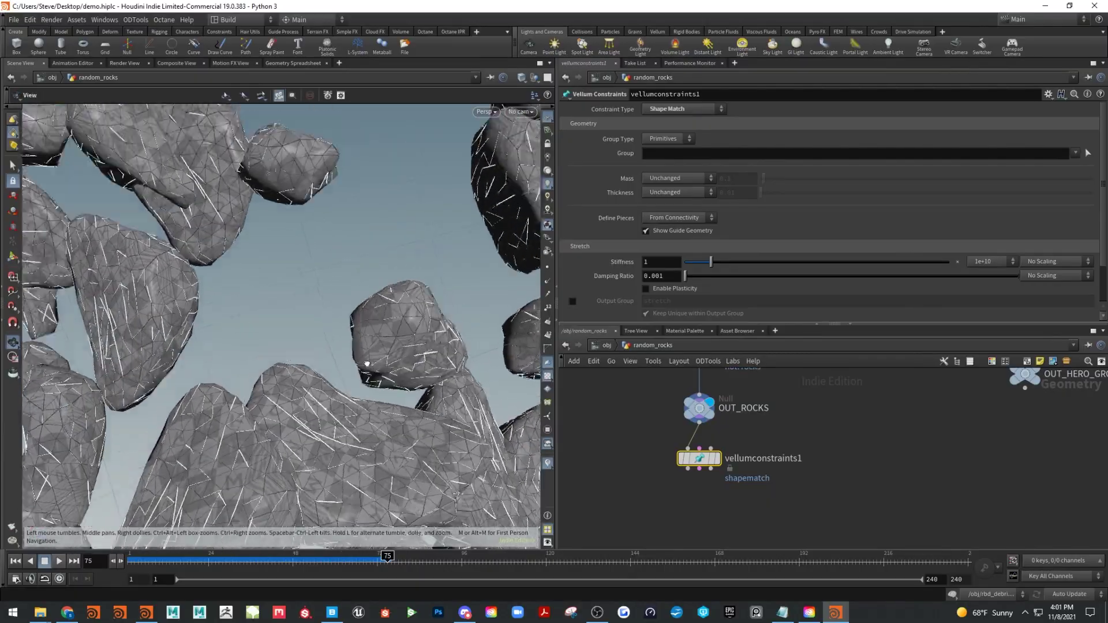
{"action": "scroll", "coordinate": [374, 325], "scroll_direction": "down", "scroll_amount": 6}
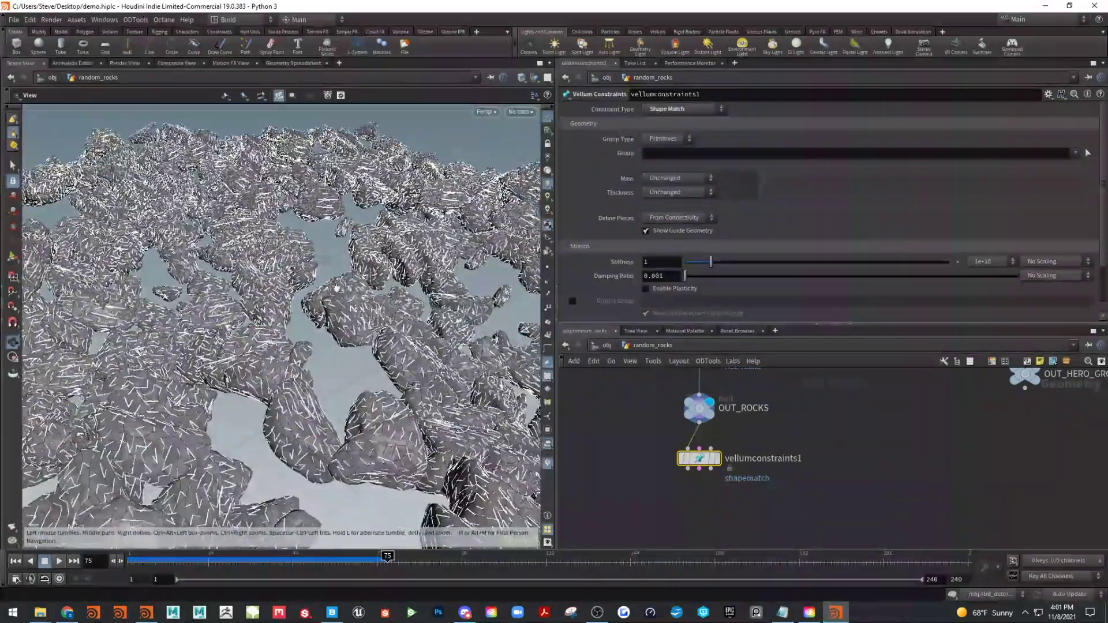
{"action": "left_click_drag", "start_coordinate": [375, 325], "coordinate": [370, 381]}
{"action": "scroll", "coordinate": [372, 345], "scroll_direction": "down", "scroll_amount": 3}
{"action": "key", "text": "Return"}
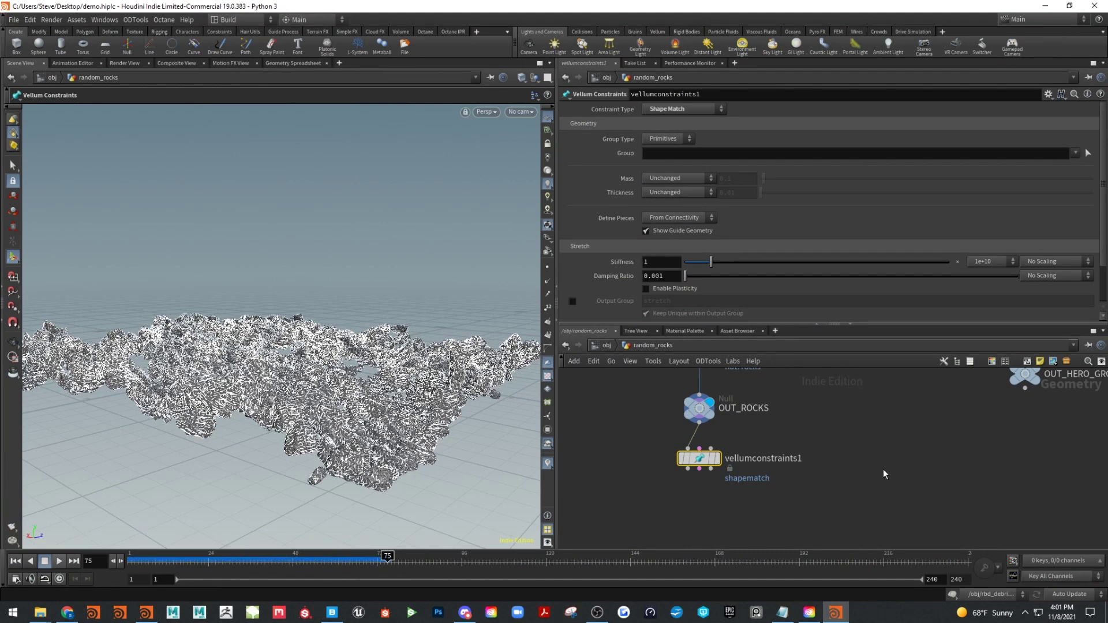
Add a Vellum Solver below the Vellum Constraints node with geometry and constraints wired in, and return to frame 1
{"action": "scroll", "coordinate": [740, 518], "scroll_direction": "down", "scroll_amount": 1}
{"action": "key", "text": "Tab"}
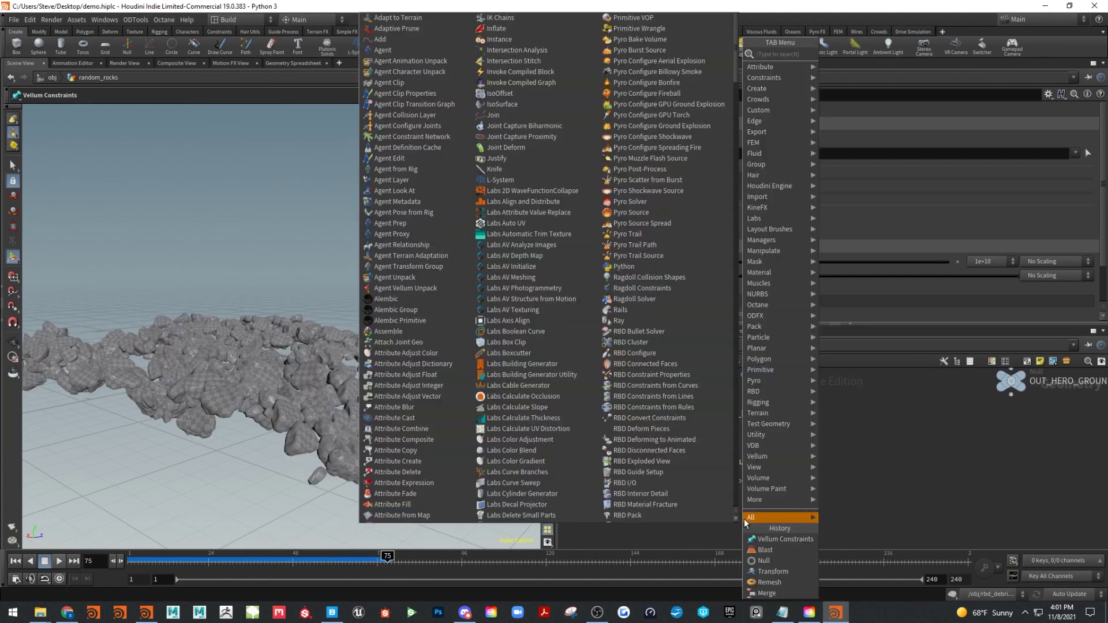
{"action": "type", "text": "ves"}
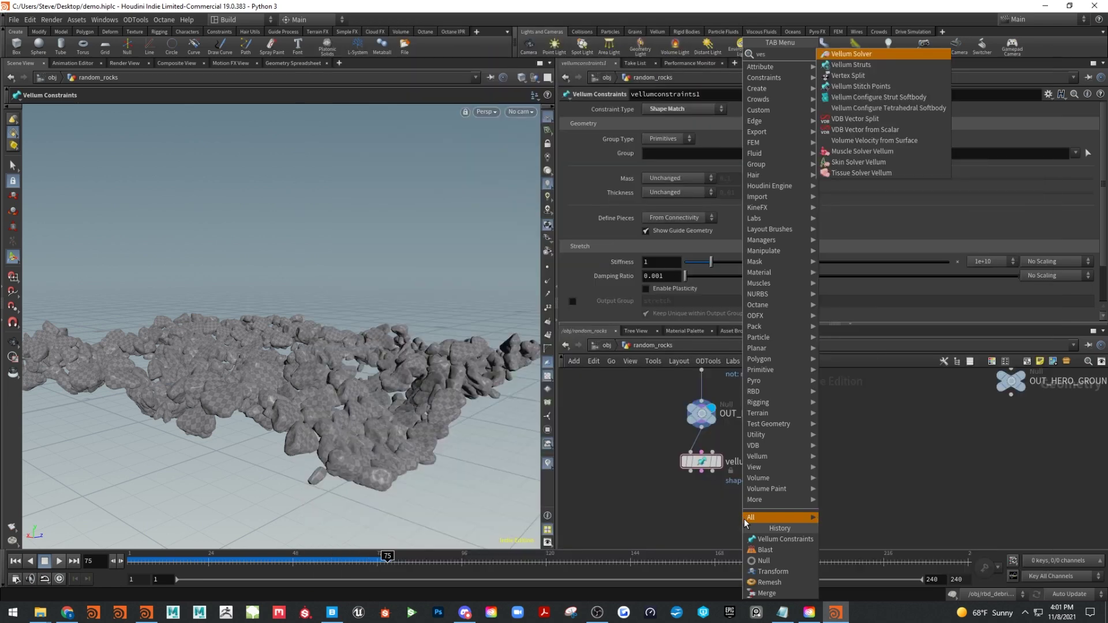
{"action": "left_click", "coordinate": [851, 54]}
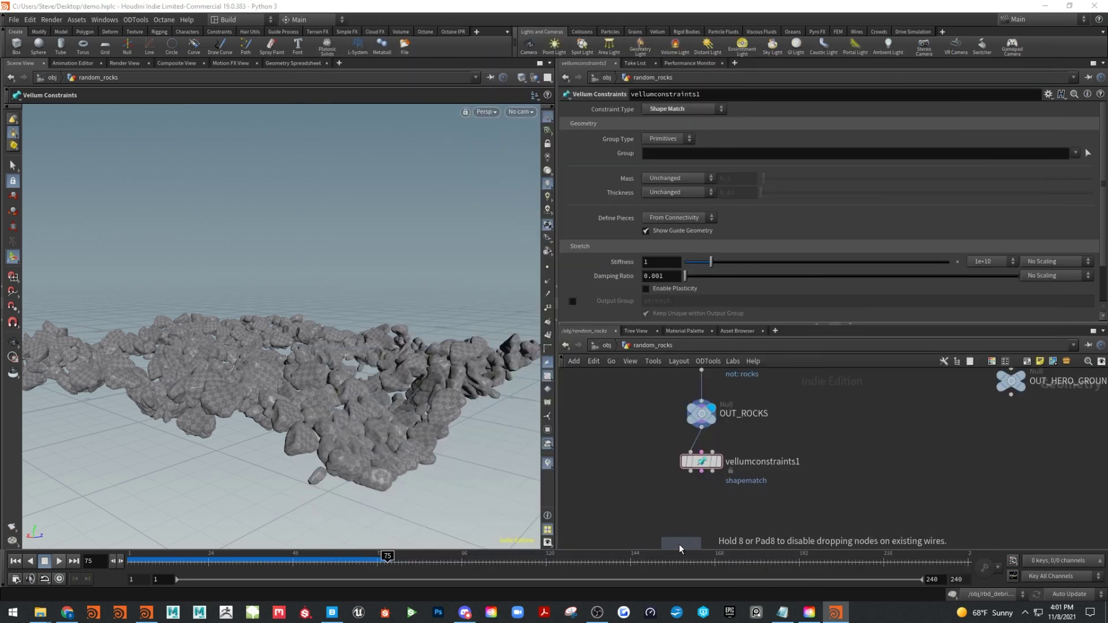
{"action": "left_click", "coordinate": [700, 508]}
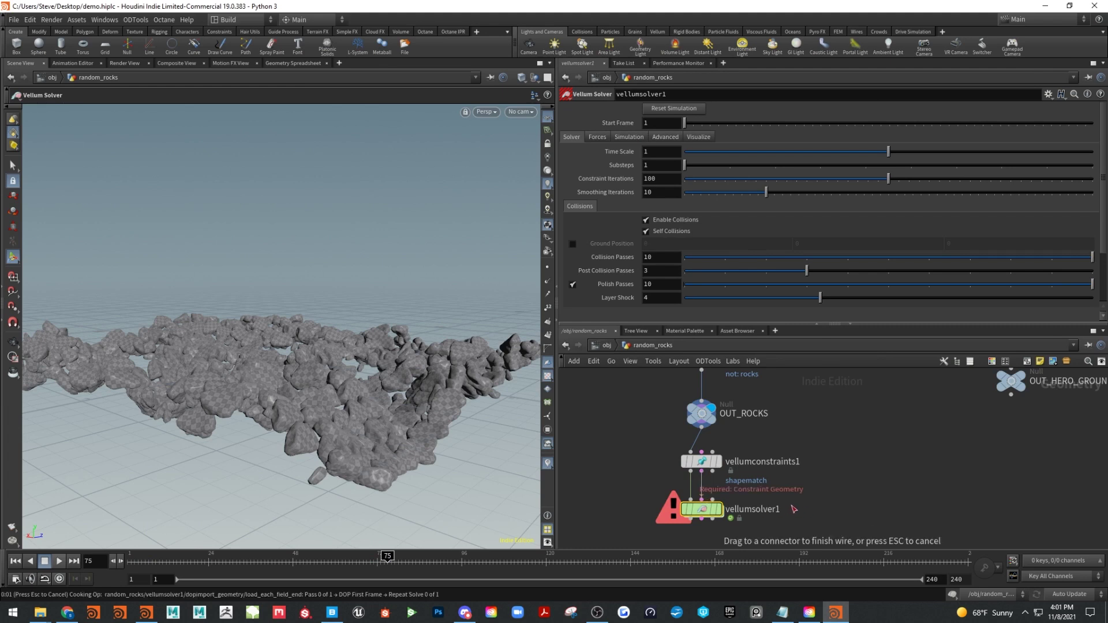
{"action": "left_click", "coordinate": [20, 563]}
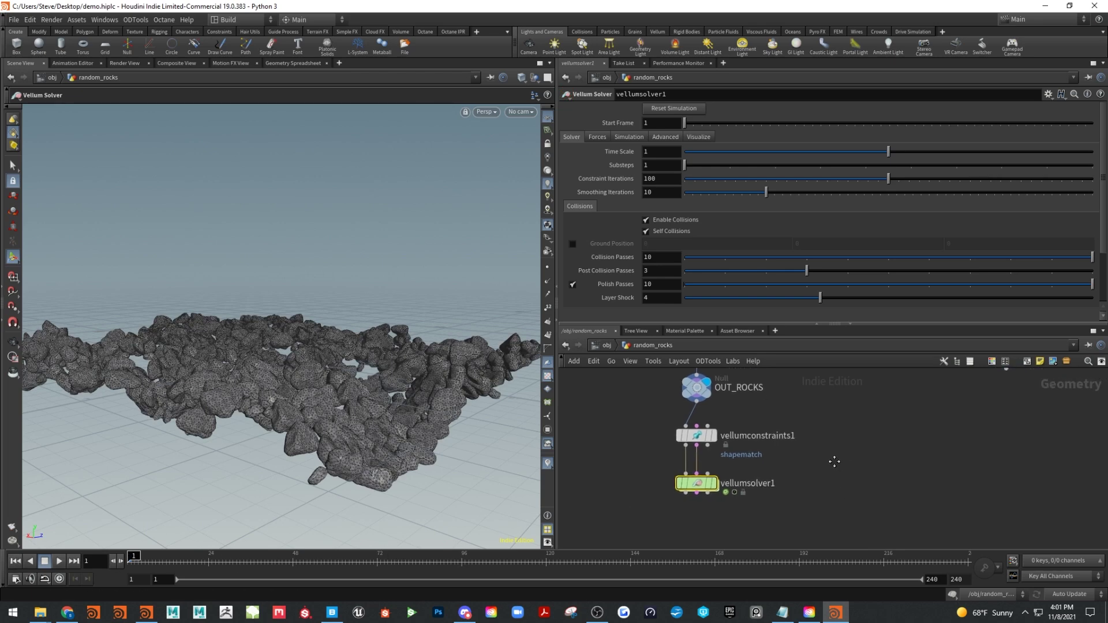
Wire OUT_HERO_GROUND into the Vellum Solver's collision input and turn on the solver's display
{"action": "scroll", "coordinate": [845, 416], "scroll_direction": "up", "scroll_amount": 2}
{"action": "left_click_drag", "start_coordinate": [858, 327], "coordinate": [854, 217]}
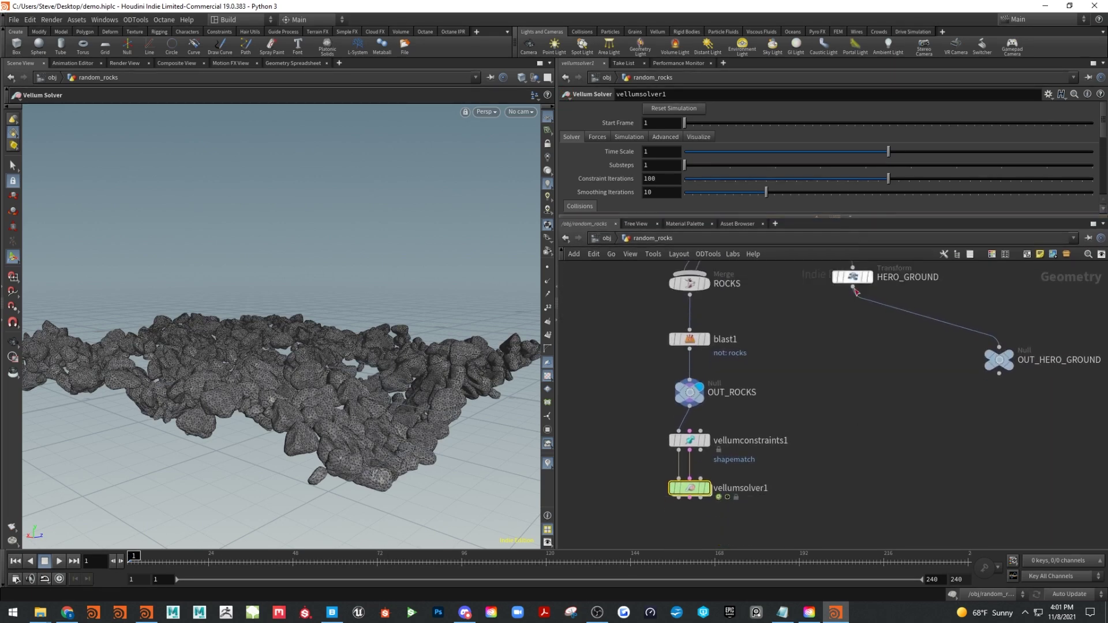
{"action": "middle_click_drag", "start_coordinate": [851, 437], "coordinate": [910, 367]}
{"action": "left_click_drag", "start_coordinate": [1015, 322], "coordinate": [717, 427]}
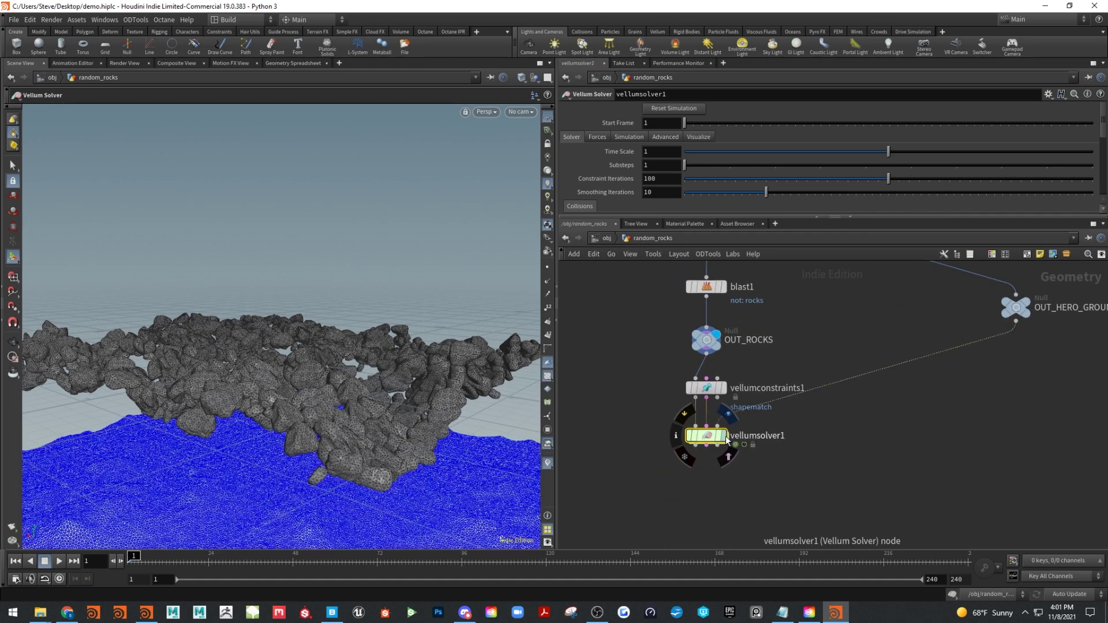
{"action": "left_click", "coordinate": [725, 435]}
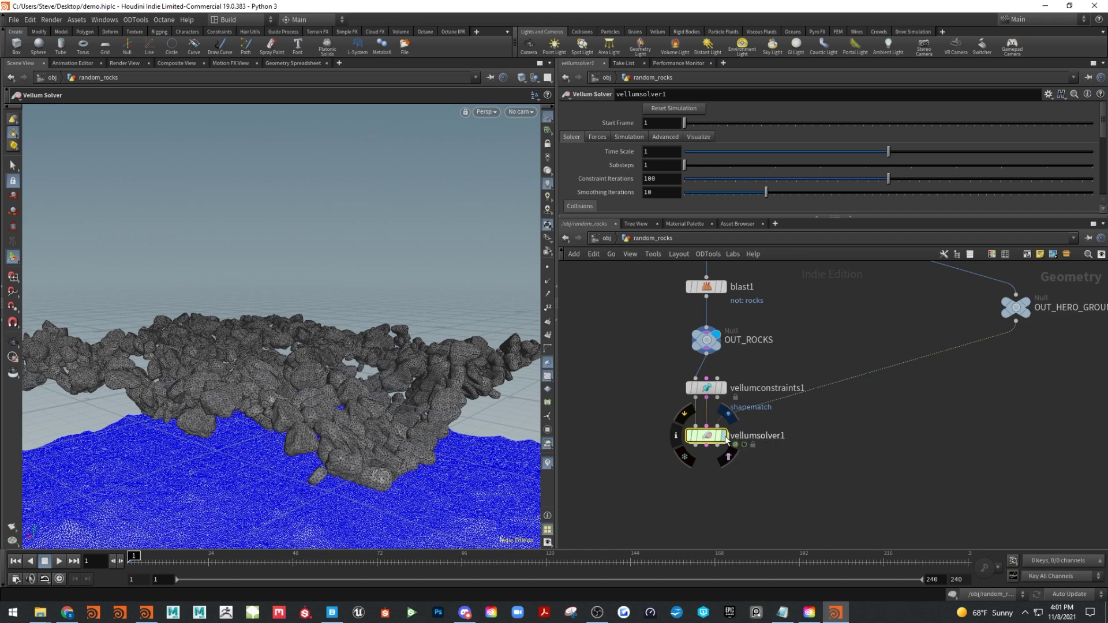
Play the Vellum simulation of the dense rocks for a few frames, stop it and return to frame 1
{"action": "left_click", "coordinate": [60, 561]}
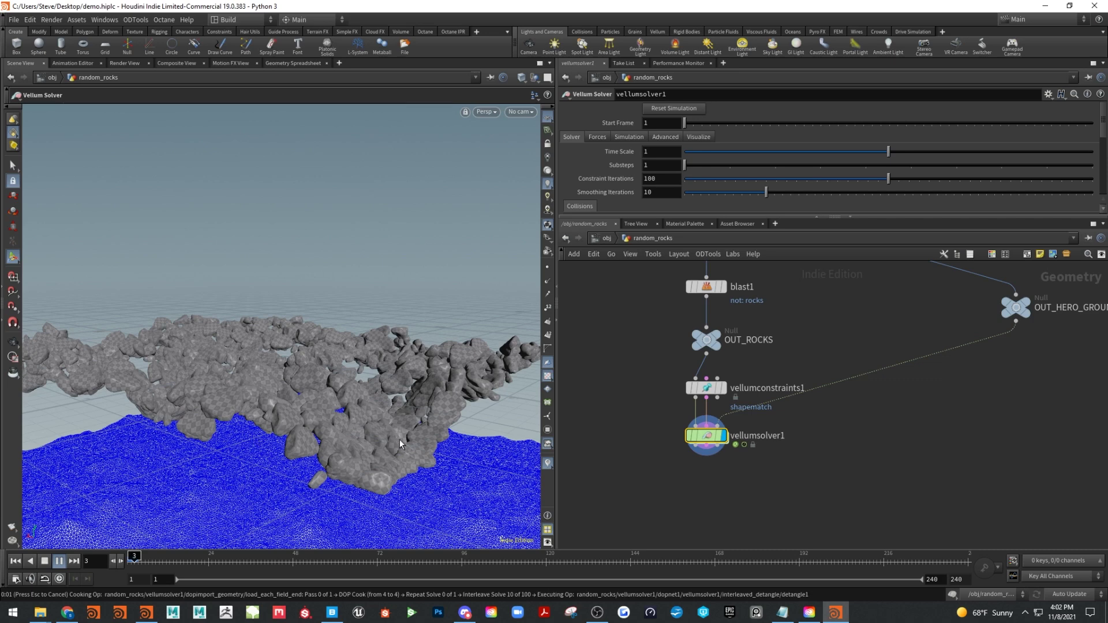
{"action": "left_click", "coordinate": [45, 561]}
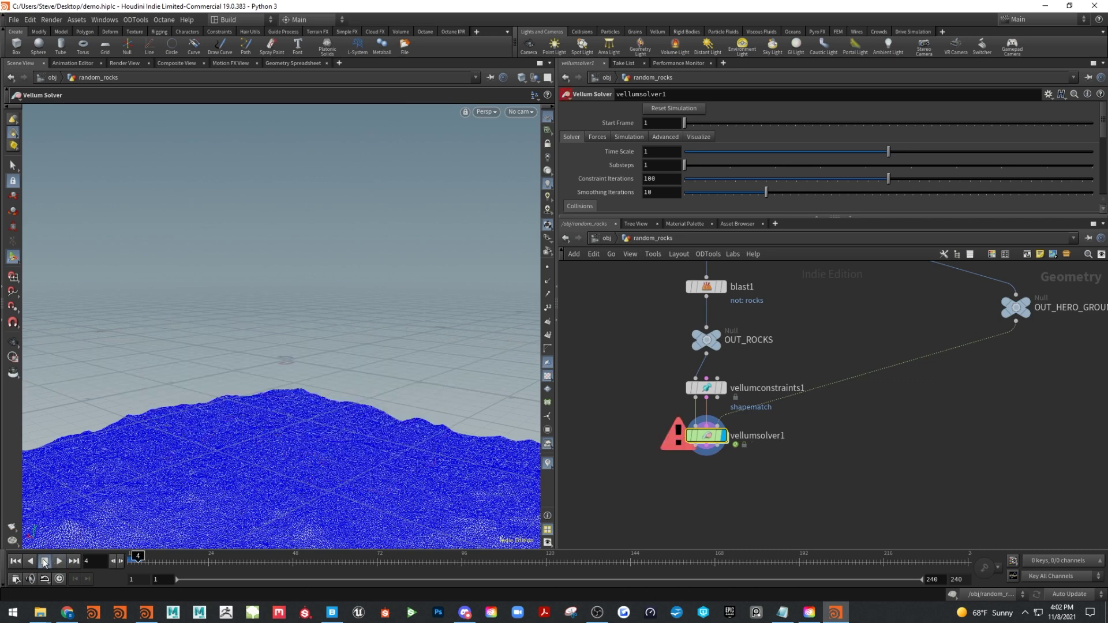
{"action": "left_click", "coordinate": [17, 561]}
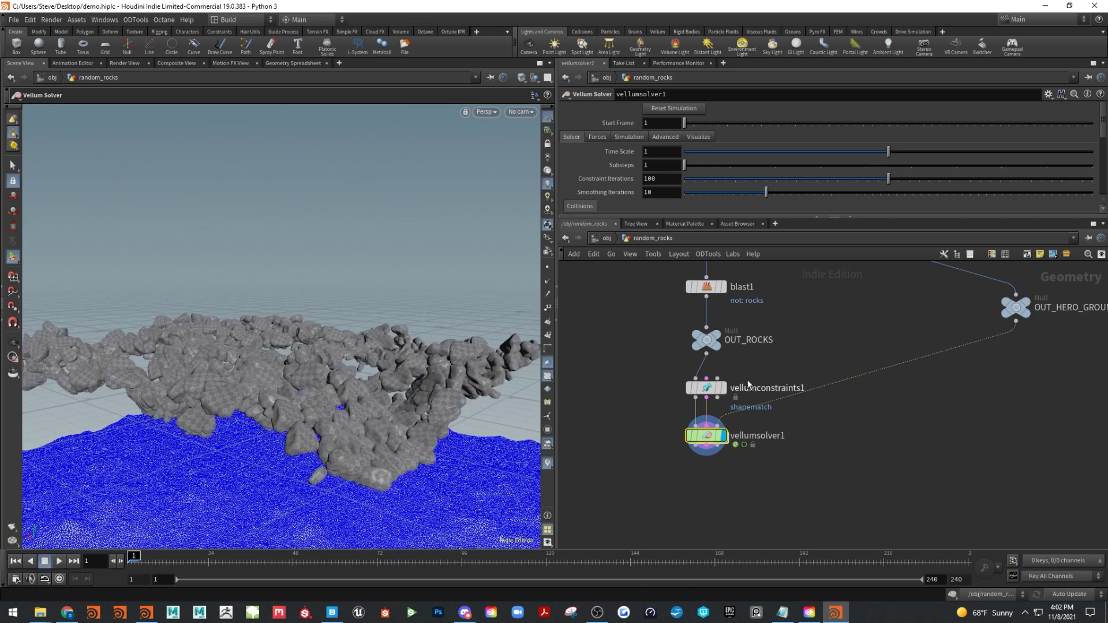
Thin out the rock distribution by setting the scatteralign1 node's coverage to 10
{"action": "scroll", "coordinate": [1012, 329], "scroll_direction": "up", "scroll_amount": 10}
{"action": "scroll", "coordinate": [932, 362], "scroll_direction": "up", "scroll_amount": 4}
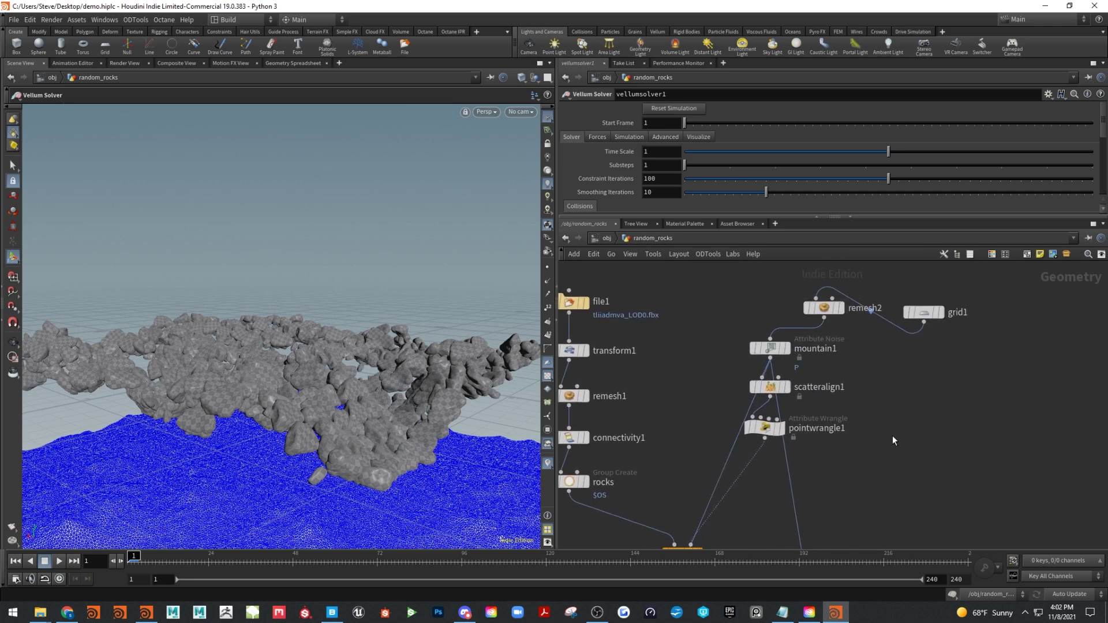
{"action": "left_click", "coordinate": [770, 387]}
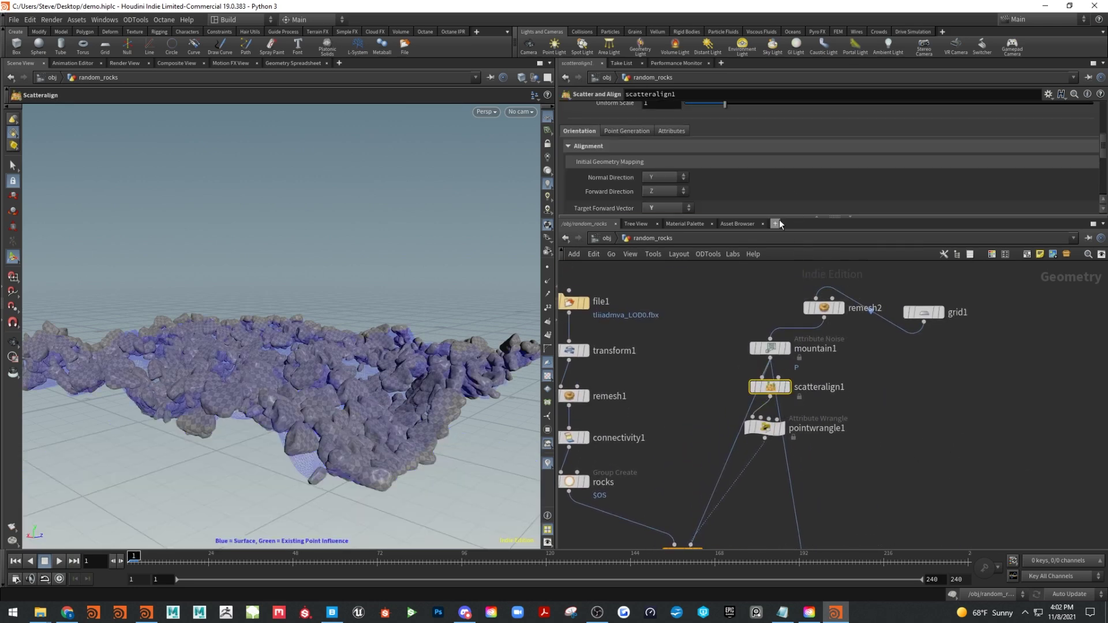
{"action": "left_click_drag", "start_coordinate": [779, 220], "coordinate": [786, 350]}
{"action": "scroll", "coordinate": [818, 293], "scroll_direction": "up", "scroll_amount": 1}
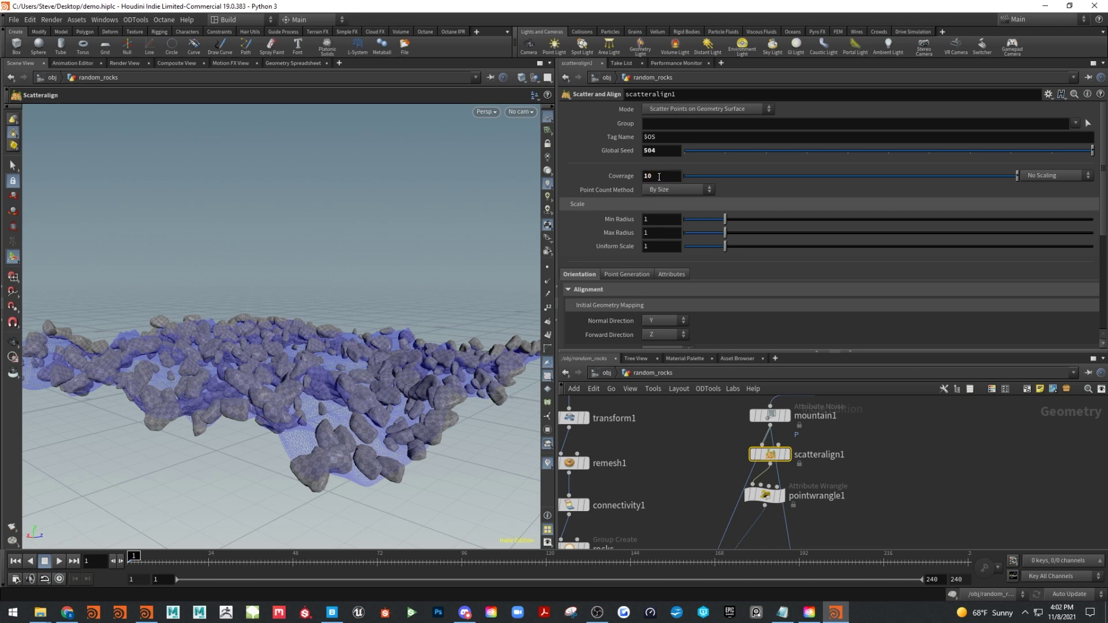
{"action": "left_click_drag", "start_coordinate": [405, 235], "coordinate": [472, 340]}
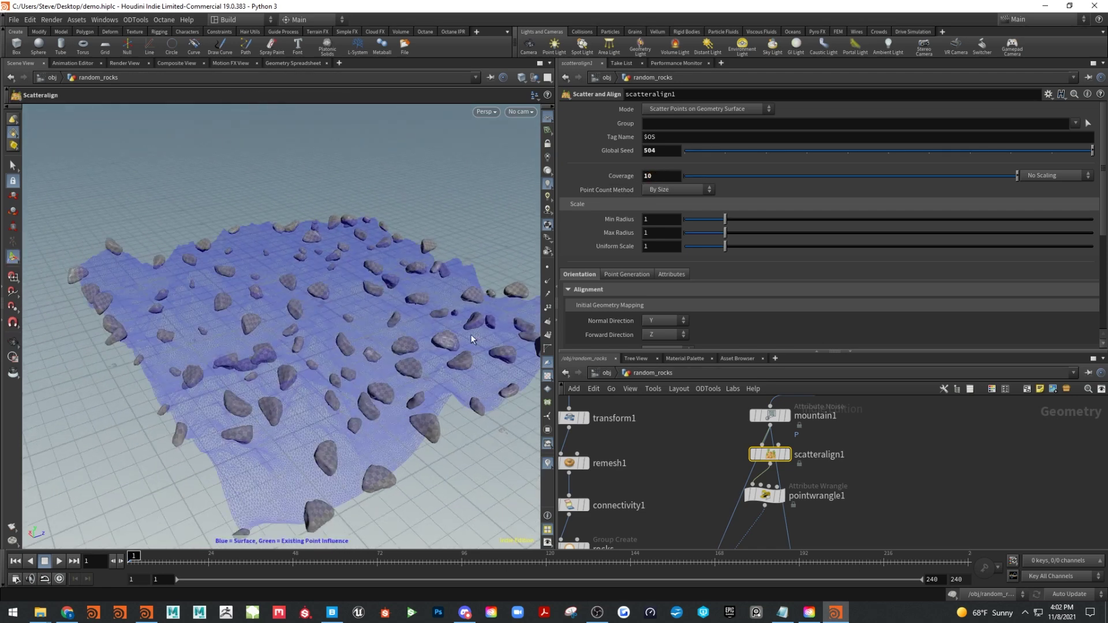
{"action": "left_click_drag", "start_coordinate": [346, 250], "coordinate": [375, 323]}
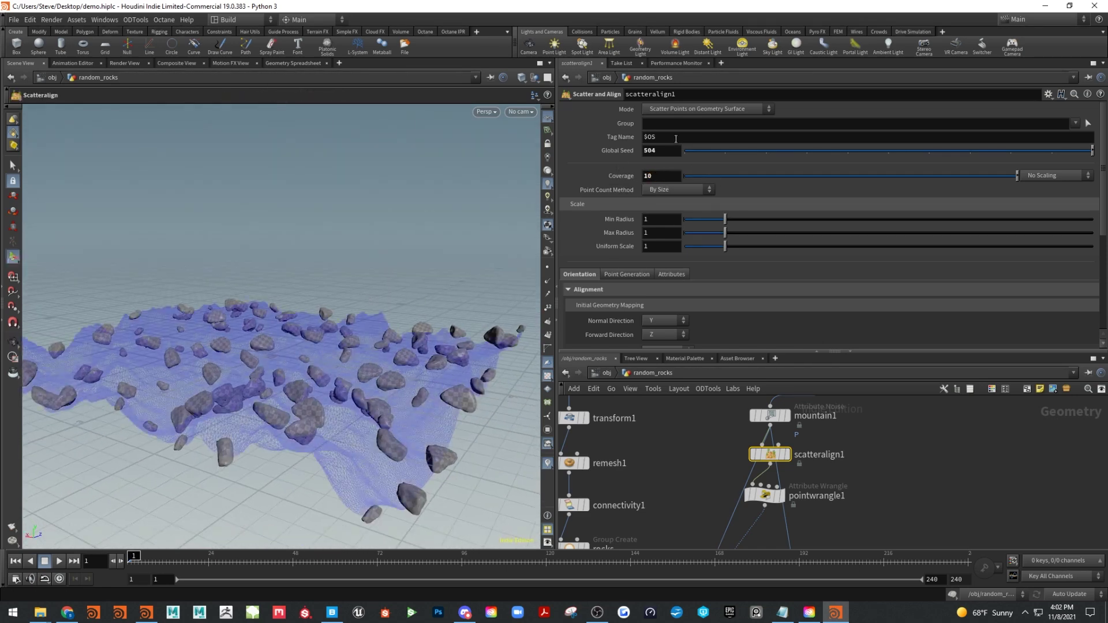
Select the Vellum Solver and simulate the sparser rocks falling onto the ground, stopping at frame 47
{"action": "scroll", "coordinate": [842, 458], "scroll_direction": "down", "scroll_amount": 5}
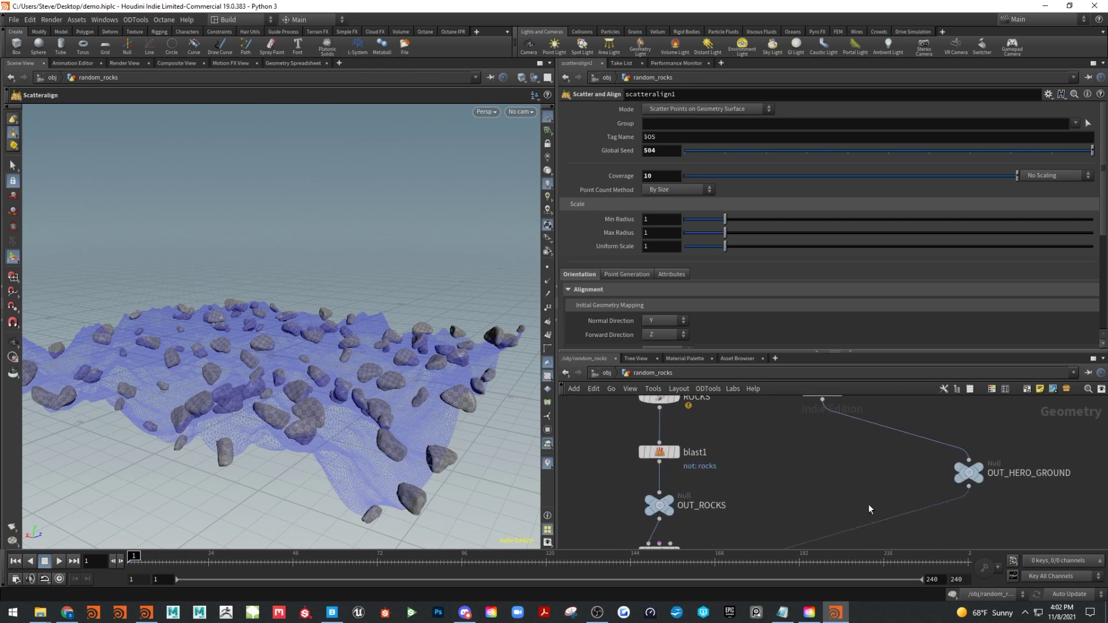
{"action": "left_click", "coordinate": [698, 518]}
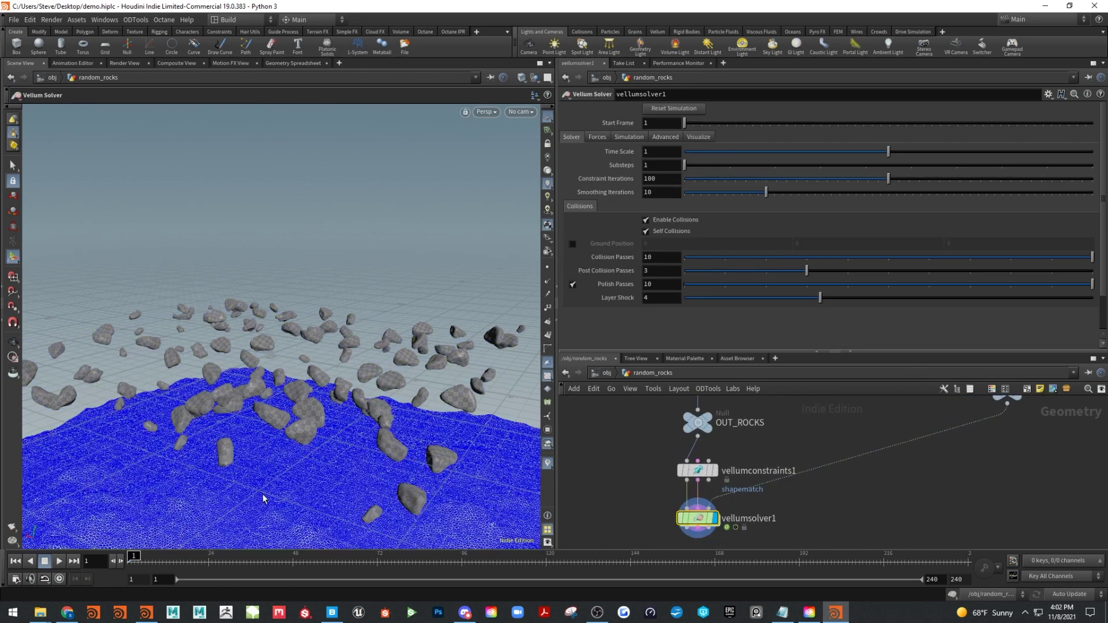
{"action": "left_click", "coordinate": [58, 561]}
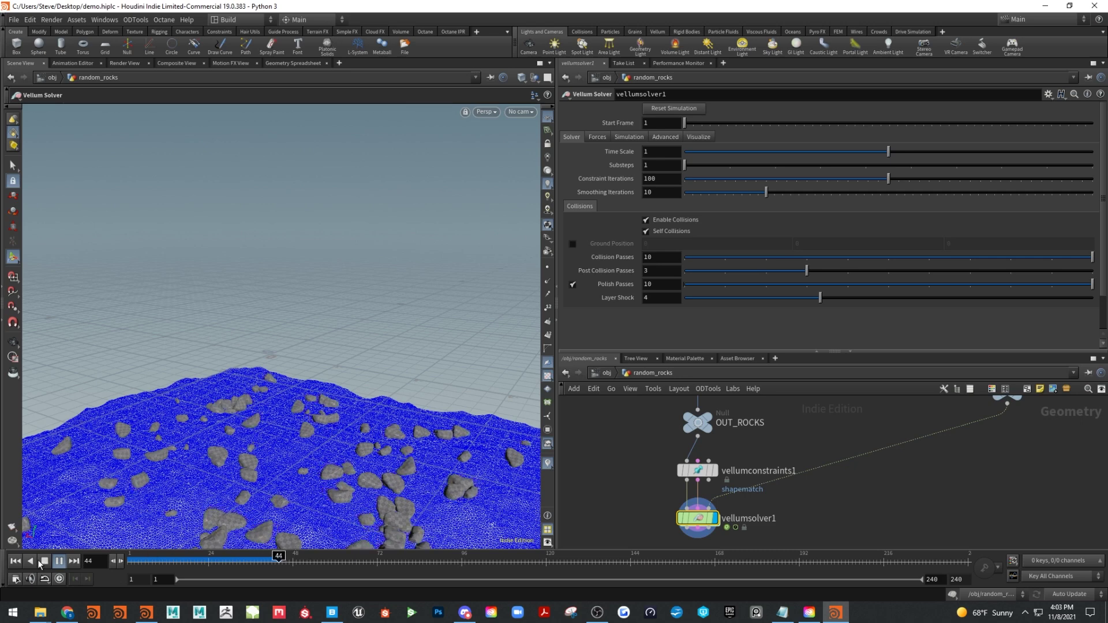
{"action": "key", "text": "Escape"}
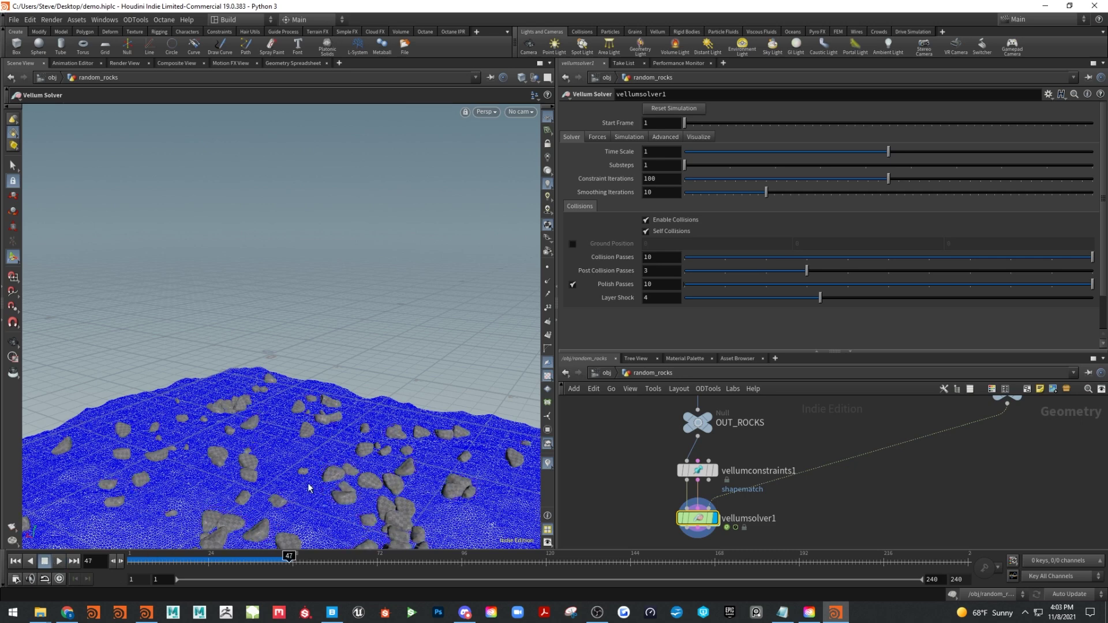
Examine from several angles how the simulated rocks rest on the hero ground at frame 47
{"action": "left_click_drag", "start_coordinate": [297, 494], "coordinate": [398, 272]}
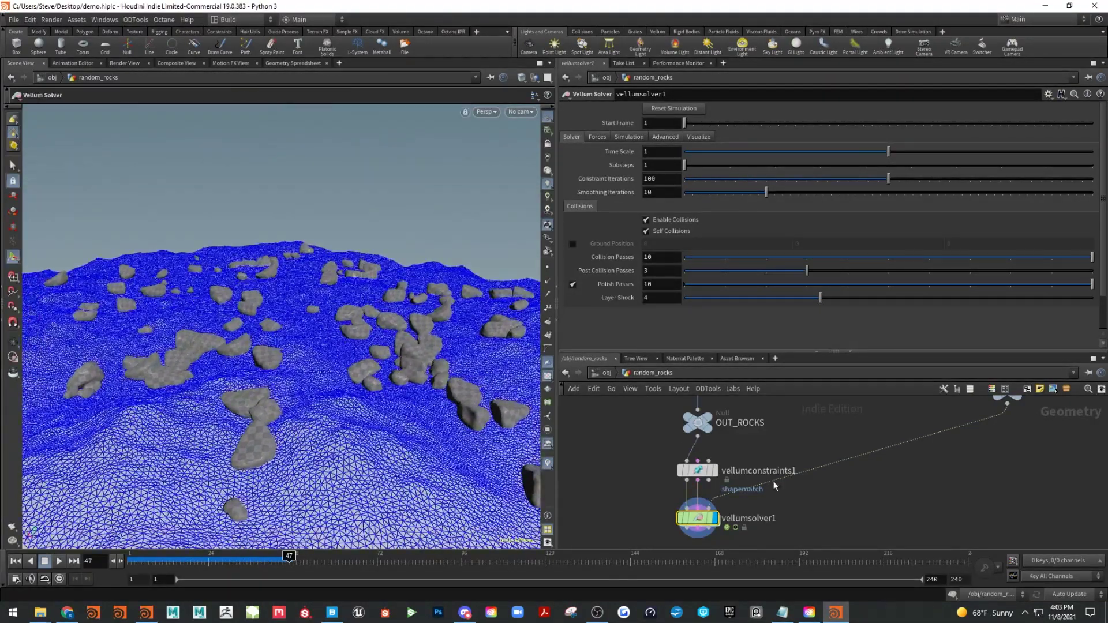
{"action": "left_click", "coordinate": [697, 517]}
{"action": "left_click_drag", "start_coordinate": [536, 297], "coordinate": [346, 388]}
{"action": "key", "text": "Return"}
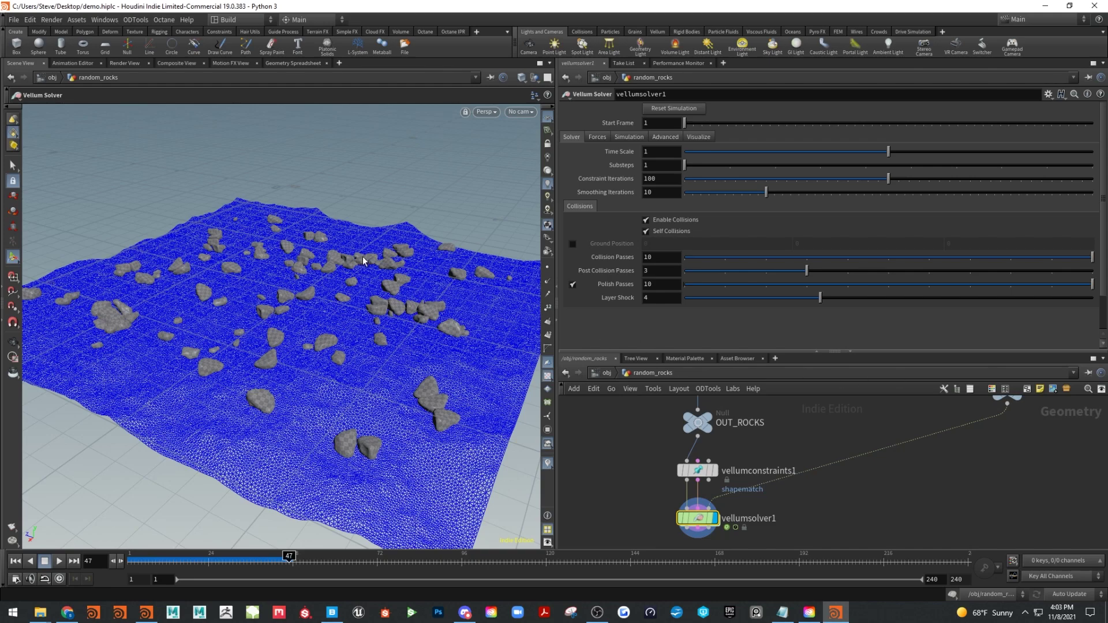
{"action": "key", "text": "Escape"}
{"action": "scroll", "coordinate": [302, 321], "scroll_direction": "down", "scroll_amount": 5}
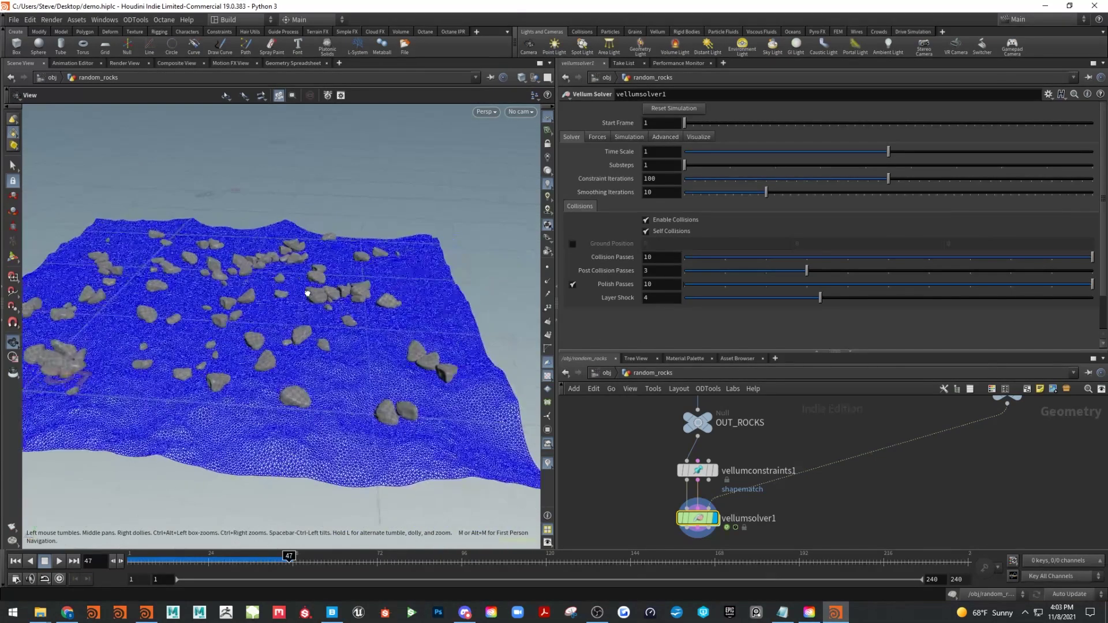
{"action": "left_click_drag", "start_coordinate": [302, 322], "coordinate": [344, 339]}
{"action": "key", "text": "Return"}
Return to frame 1 and, with simulation disabled, tilt the HERO_GROUND transform to about 28.17 degrees around X
{"action": "middle_click_drag", "start_coordinate": [818, 473], "coordinate": [971, 521]}
{"action": "middle_click_drag", "start_coordinate": [962, 398], "coordinate": [908, 353]}
{"action": "left_click_drag", "start_coordinate": [907, 352], "coordinate": [907, 167]}
{"action": "middle_click_drag", "start_coordinate": [953, 356], "coordinate": [910, 235]}
{"action": "left_click_drag", "start_coordinate": [805, 300], "coordinate": [924, 301]}
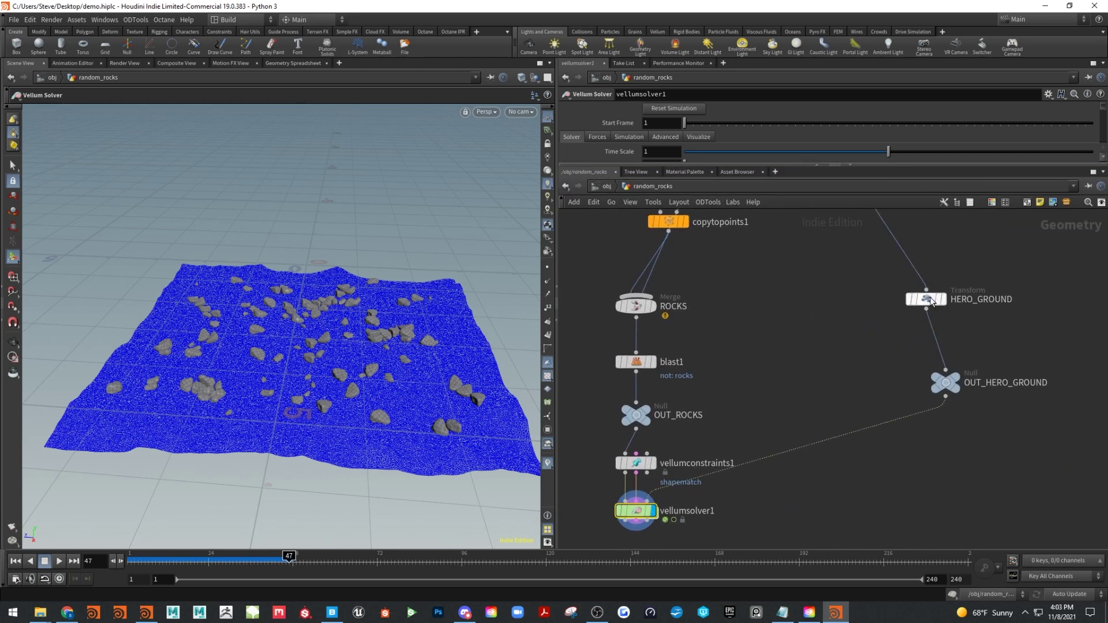
{"action": "middle_click_drag", "start_coordinate": [995, 337], "coordinate": [812, 342]}
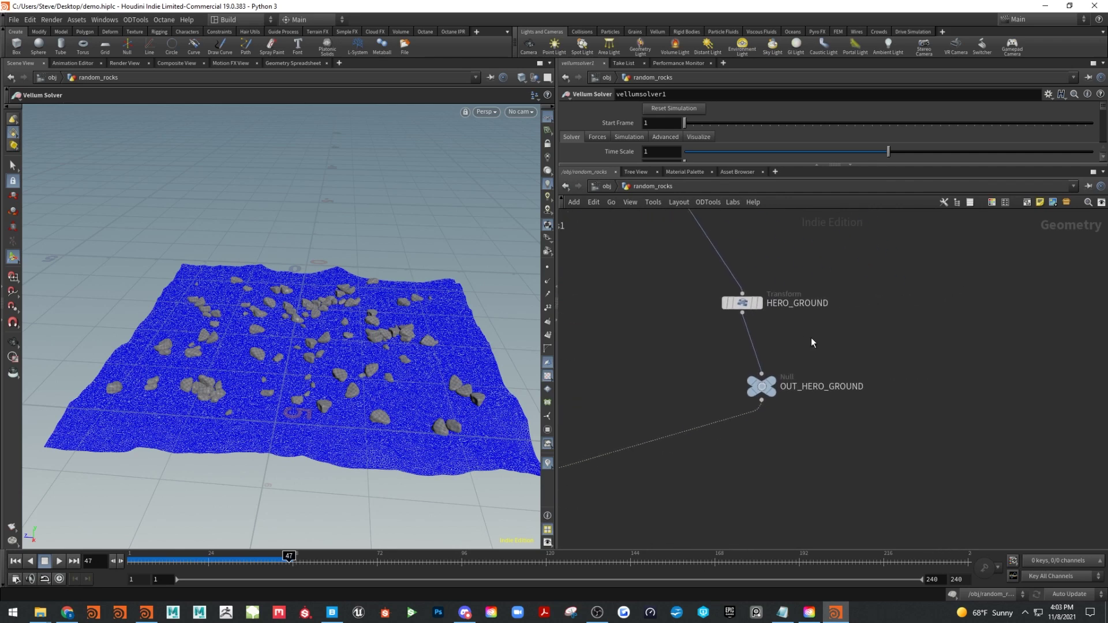
{"action": "left_click", "coordinate": [742, 303]}
{"action": "left_click_drag", "start_coordinate": [776, 168], "coordinate": [776, 287]}
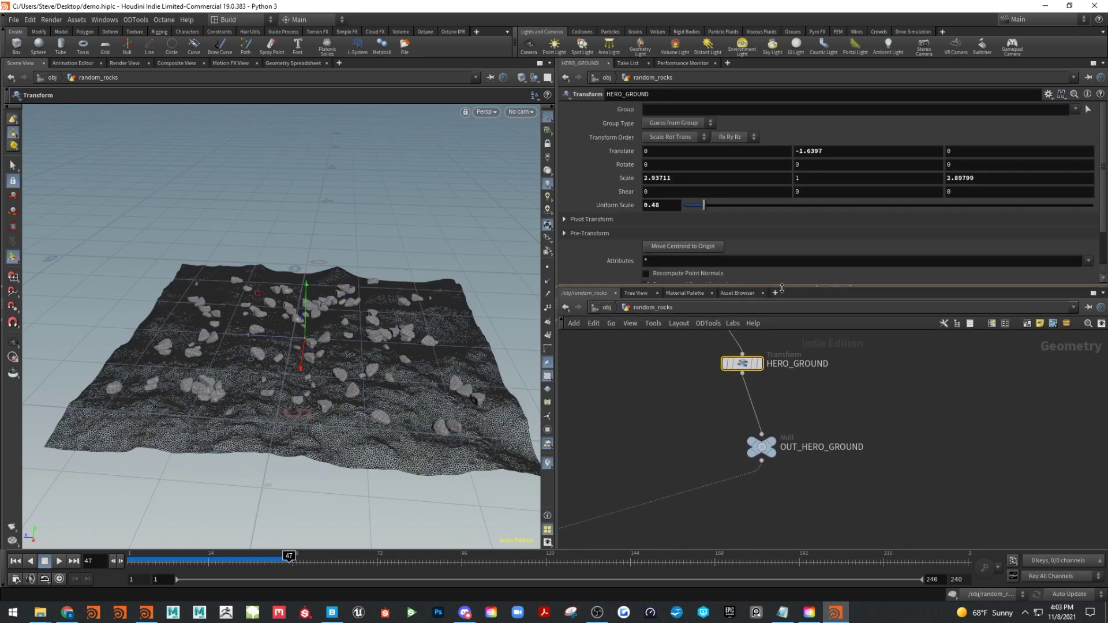
{"action": "left_click", "coordinate": [13, 224]}
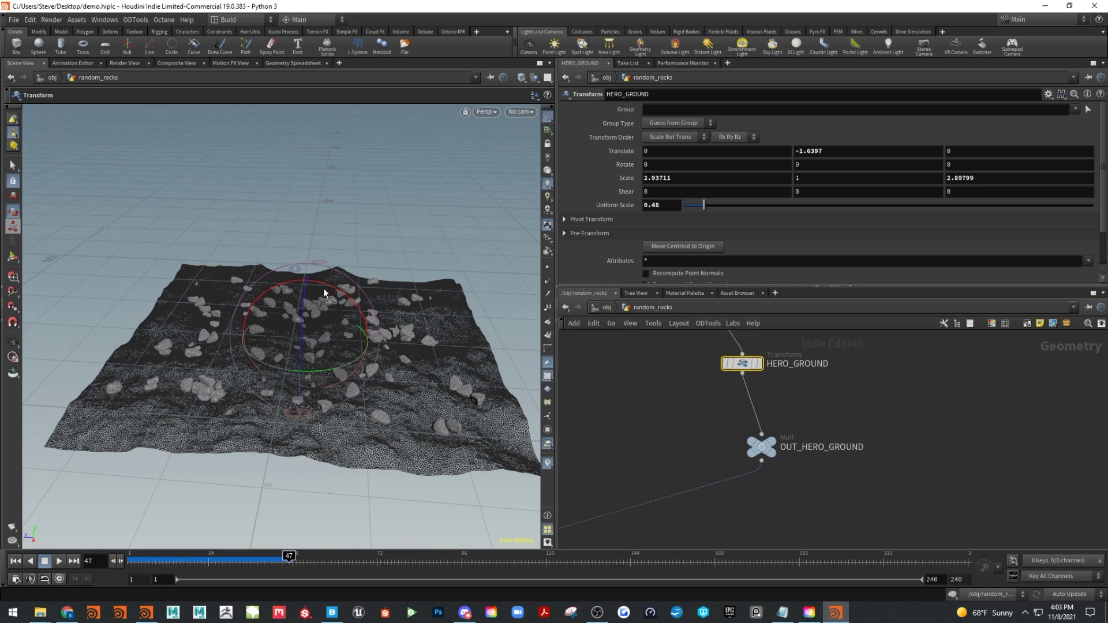
{"action": "left_click", "coordinate": [16, 562]}
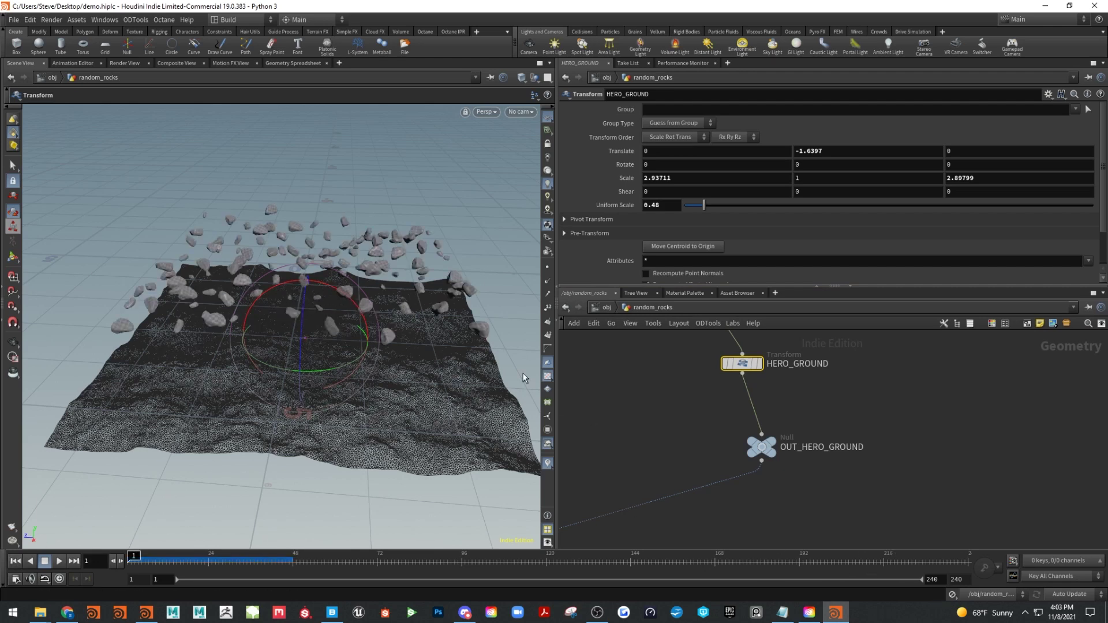
{"action": "left_click_drag", "start_coordinate": [341, 293], "coordinate": [306, 284]}
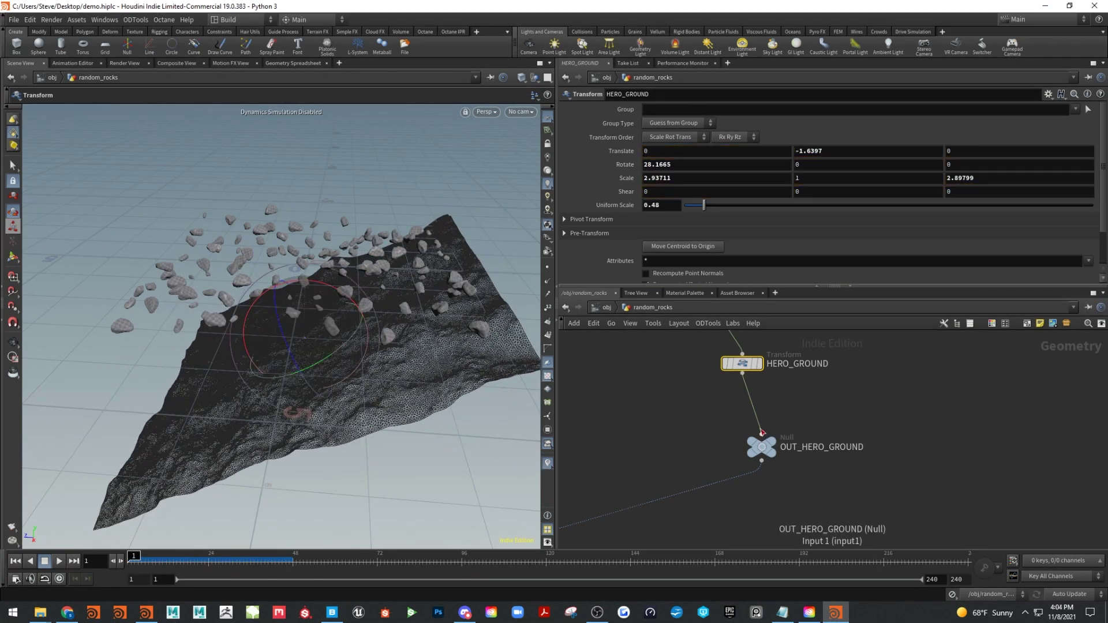
Duplicate the HERO_GROUND transform beside the original and set the copy's X rotation to about 3.03 degrees
{"action": "left_click_drag", "start_coordinate": [743, 364], "coordinate": [938, 381], "text": "alt"}
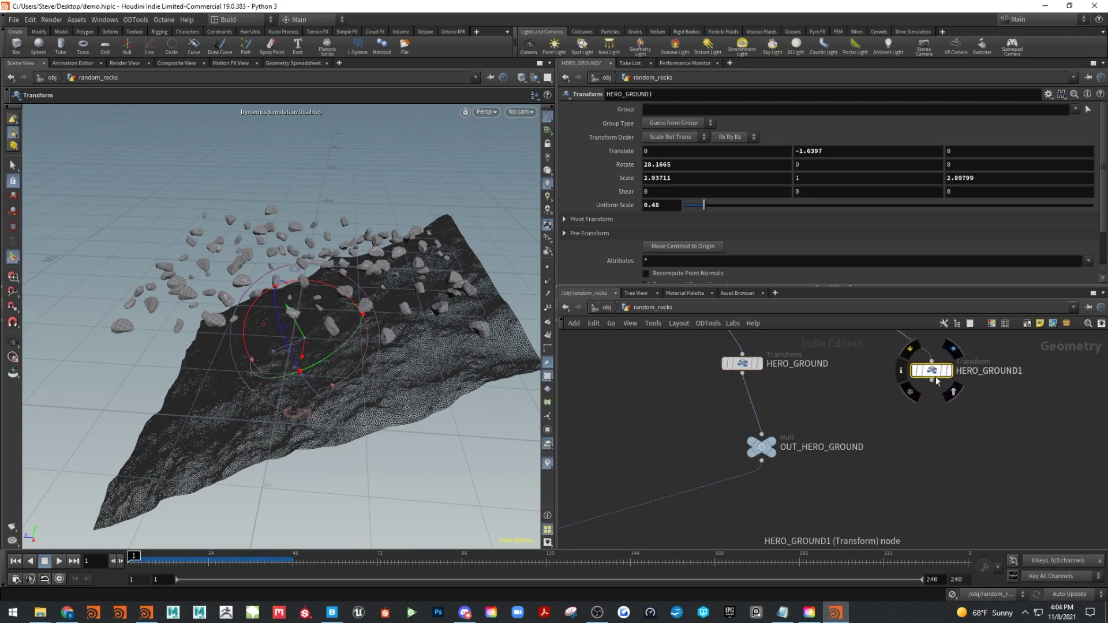
{"action": "left_click_drag", "start_coordinate": [336, 291], "coordinate": [347, 318]}
{"action": "middle_click_drag", "start_coordinate": [879, 491], "coordinate": [894, 464]}
{"action": "scroll", "coordinate": [894, 464], "scroll_direction": "down", "scroll_amount": 2}
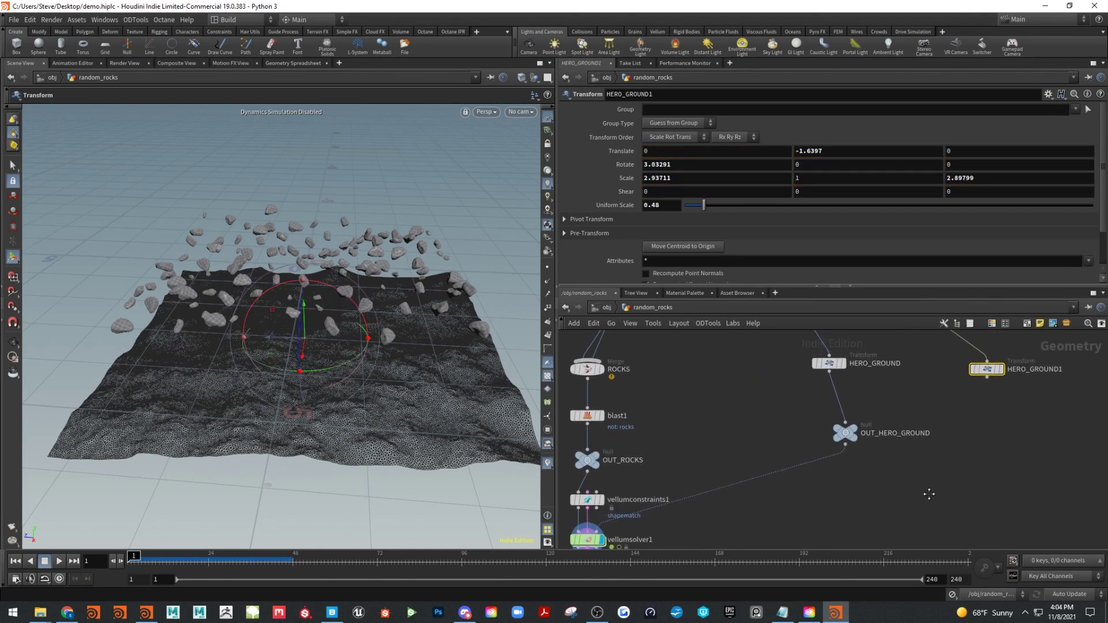
{"action": "key", "text": "Tab"}
{"action": "type", "text": "mer"}
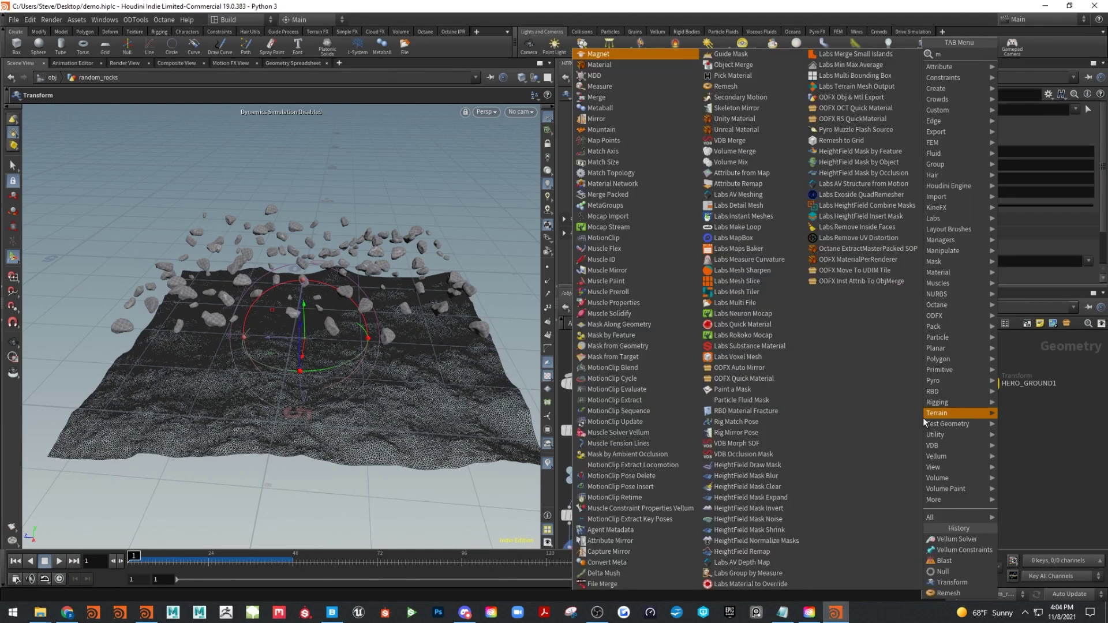
{"action": "left_click", "coordinate": [1004, 66]}
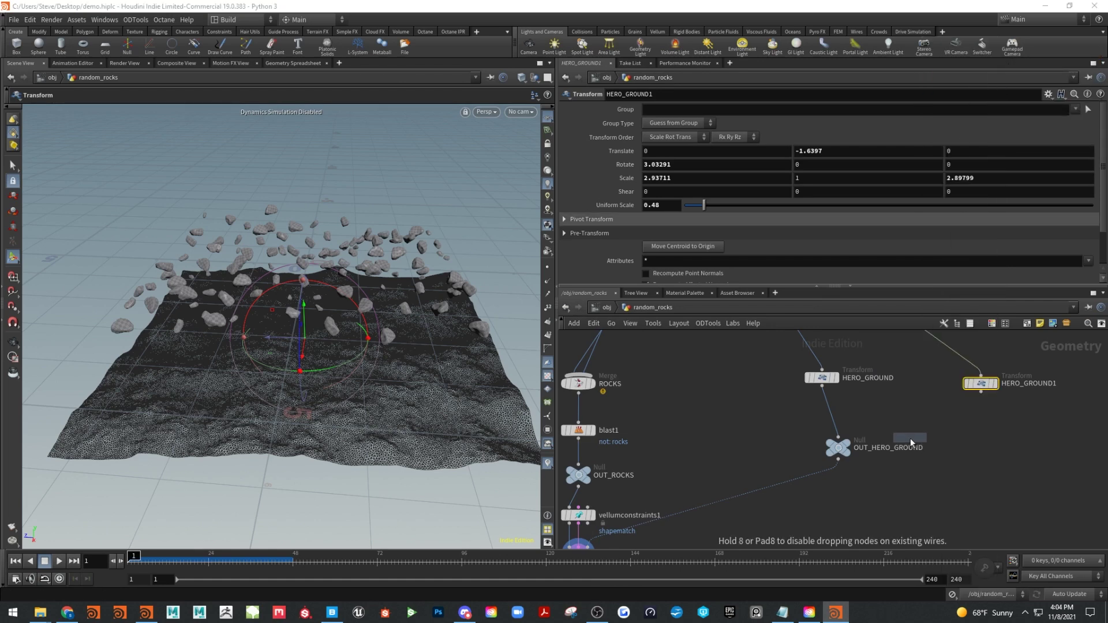
{"action": "left_click", "coordinate": [901, 430]}
{"action": "left_click_drag", "start_coordinate": [831, 394], "coordinate": [898, 415]}
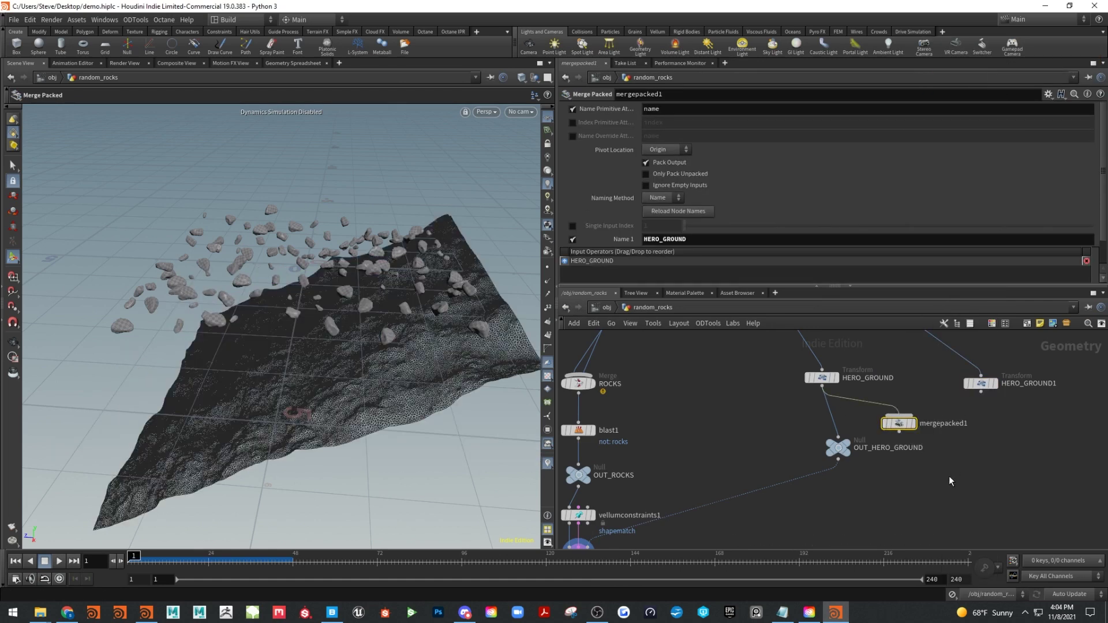
{"action": "key", "text": "Delete"}
Add a Merge node between the two hero ground transforms
{"action": "key", "text": "Tab"}
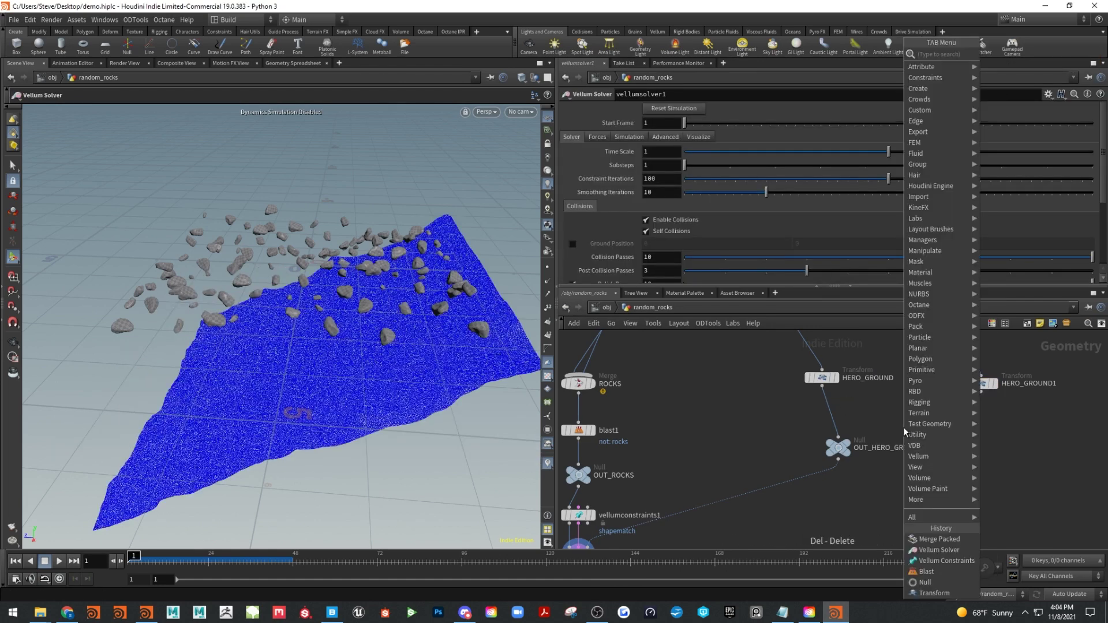
{"action": "mouse_move", "coordinate": [923, 434]}
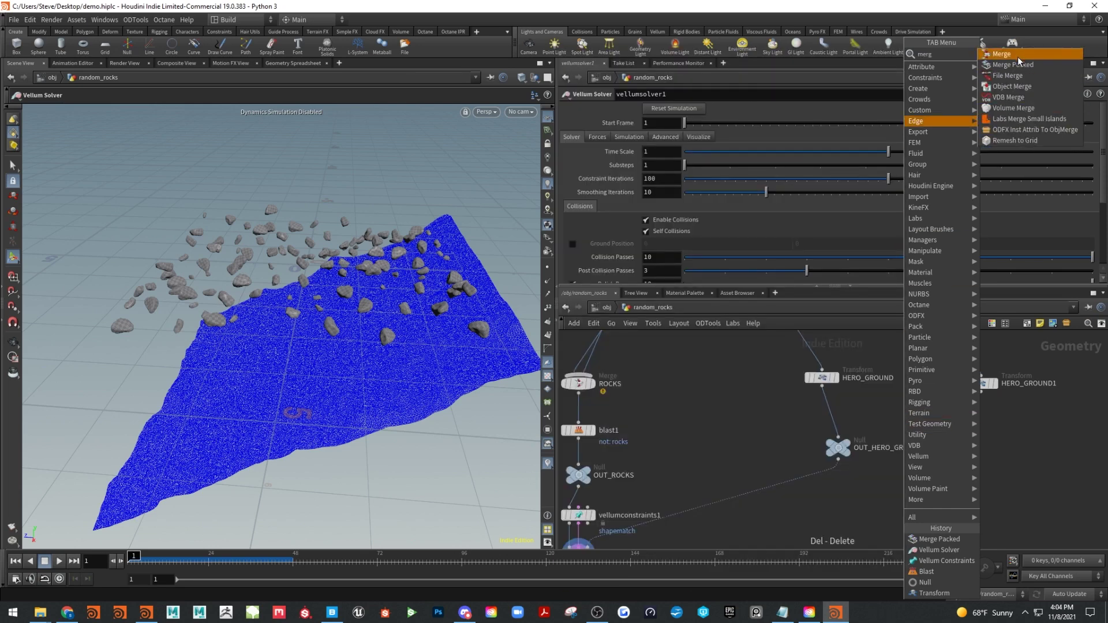
Add a Merge node combining HERO_GROUND and HERO_GROUND1, and feed it into OUT_HERO_GROUND
{"action": "left_click", "coordinate": [1016, 57]}
{"action": "left_click", "coordinate": [905, 425]}
{"action": "left_click_drag", "start_coordinate": [822, 386], "coordinate": [904, 419]}
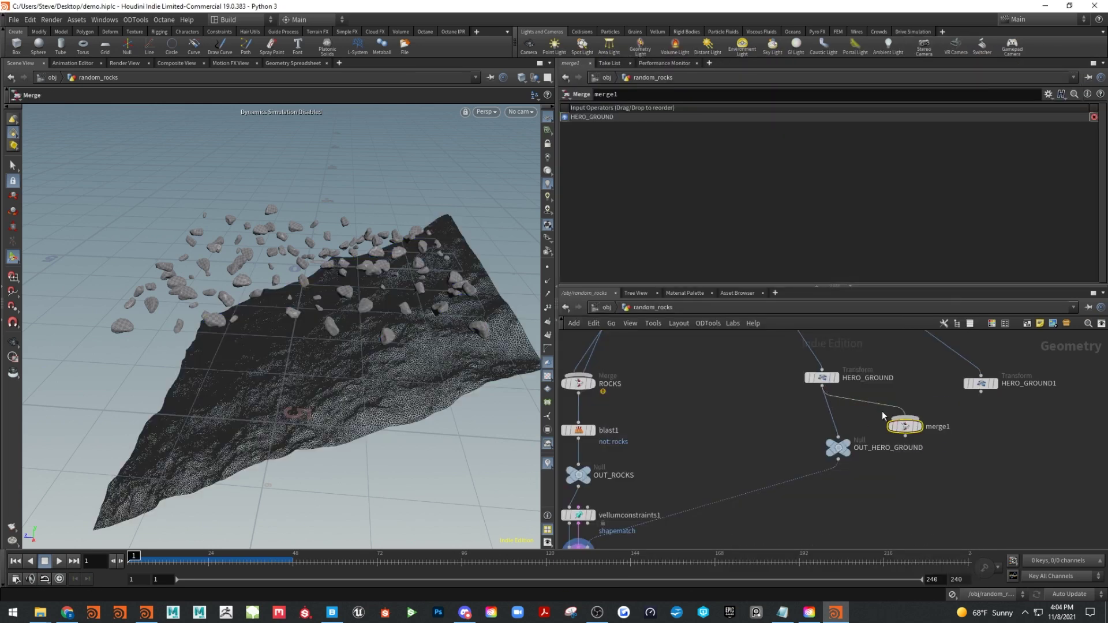
{"action": "left_click_drag", "start_coordinate": [981, 383], "coordinate": [905, 420]}
{"action": "left_click_drag", "start_coordinate": [839, 442], "coordinate": [846, 482]}
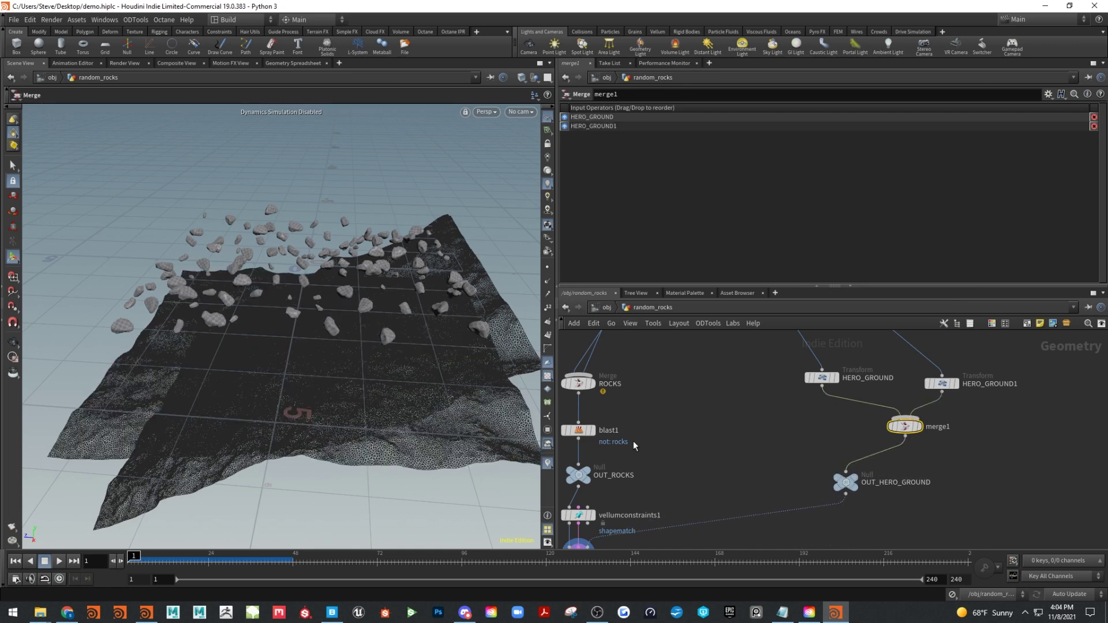
Play back the falling rocks from a side view of the merged ground and return to the first frame
{"action": "key", "text": "Escape"}
{"action": "left_click_drag", "start_coordinate": [362, 379], "coordinate": [321, 307]}
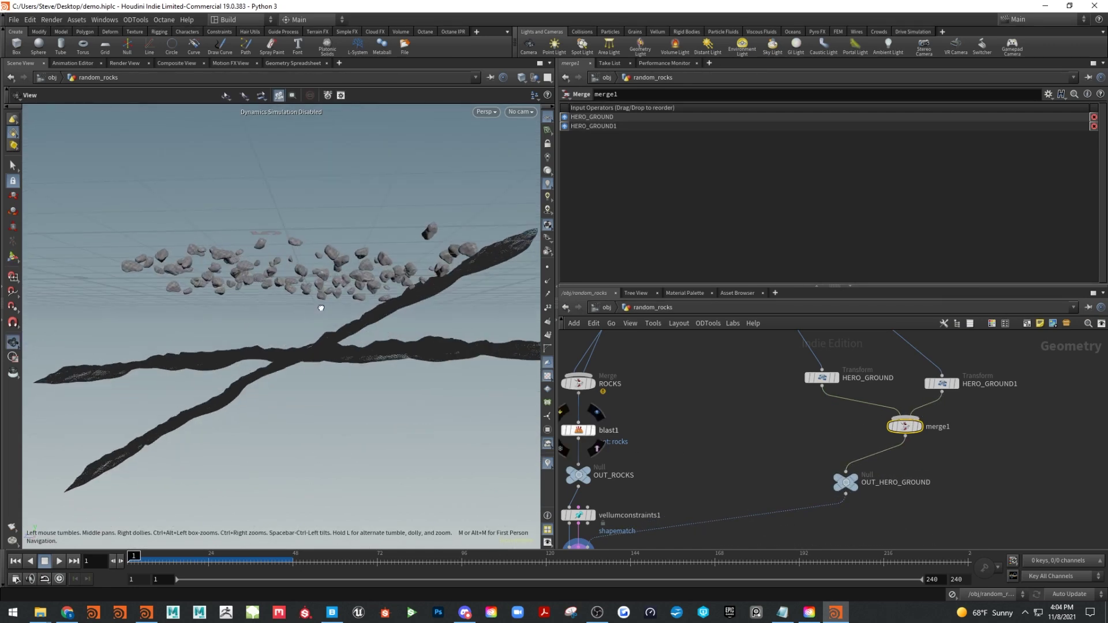
{"action": "left_click_drag", "start_coordinate": [361, 362], "coordinate": [431, 447]}
{"action": "key", "text": "Return"}
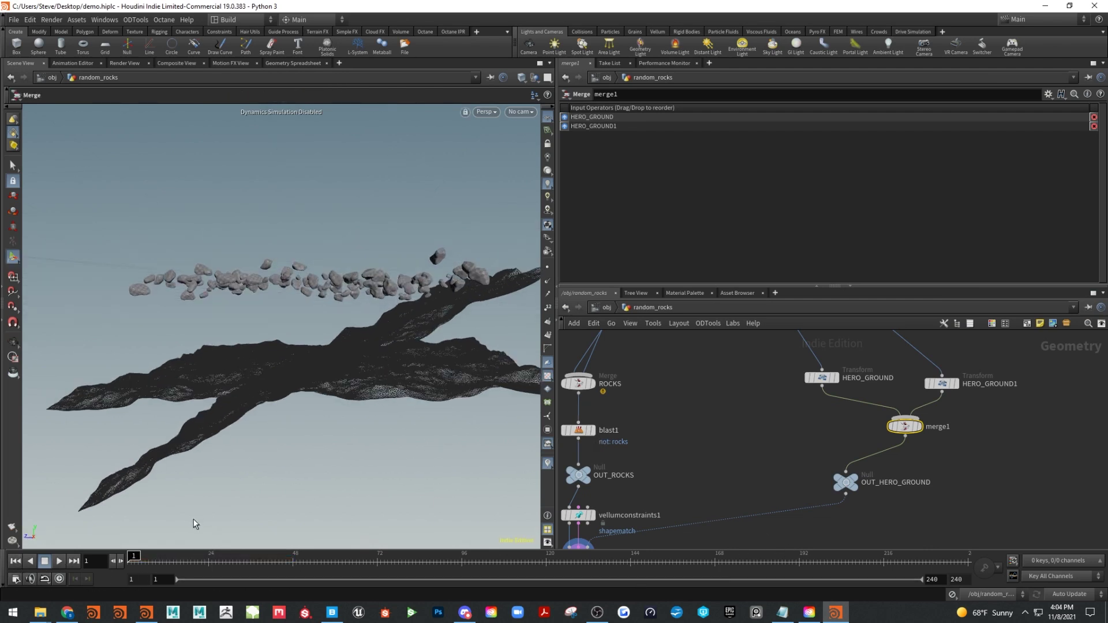
{"action": "left_click", "coordinate": [59, 561]}
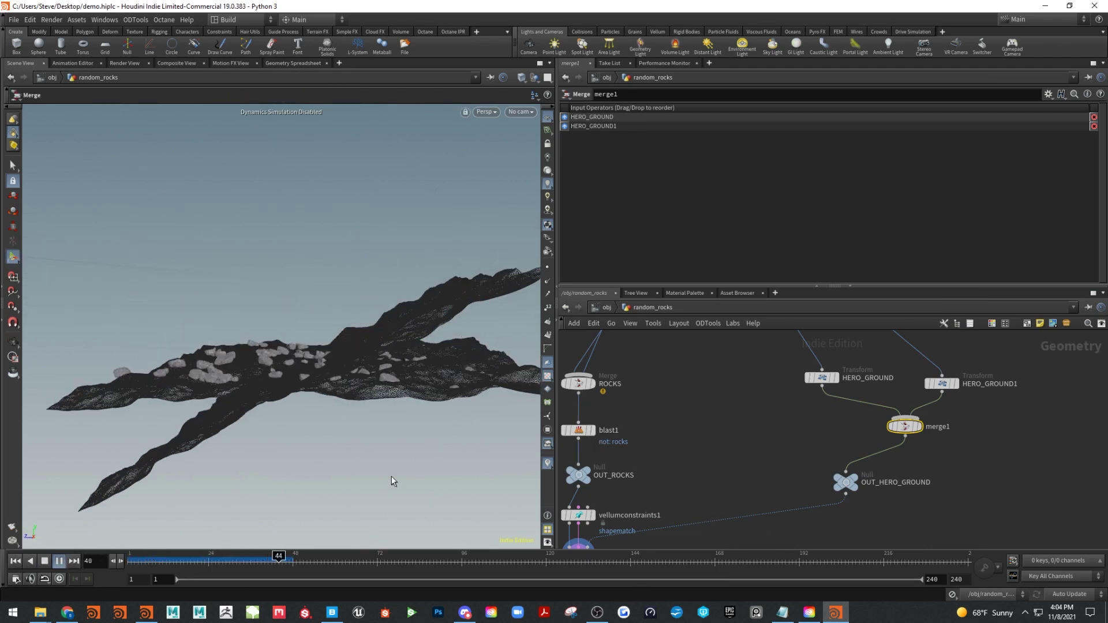
{"action": "left_click", "coordinate": [44, 563]}
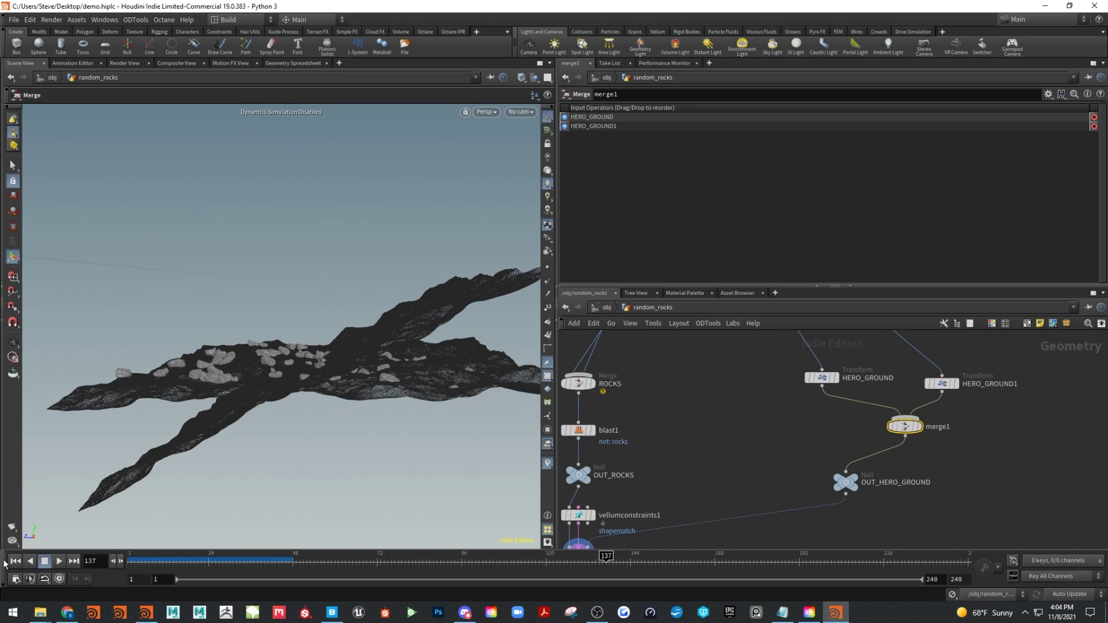
{"action": "left_click", "coordinate": [15, 561]}
Enable dynamics simulation and simulate the rocks falling onto the merged ground up to frame 70
{"action": "key", "text": "Escape"}
{"action": "left_click_drag", "start_coordinate": [264, 387], "coordinate": [355, 393]}
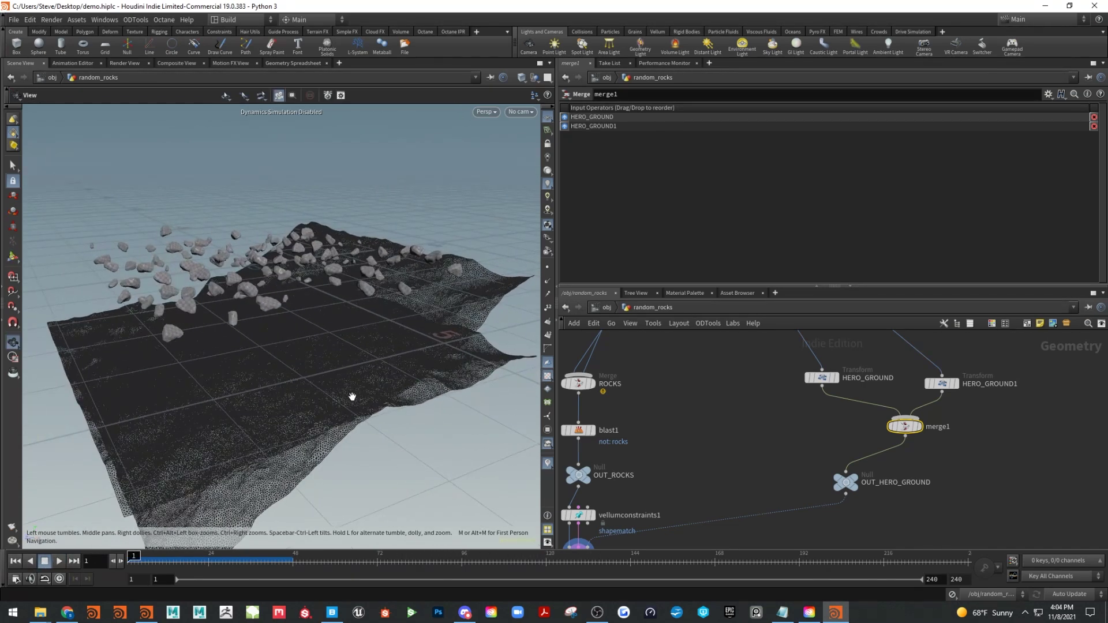
{"action": "key", "text": "Escape"}
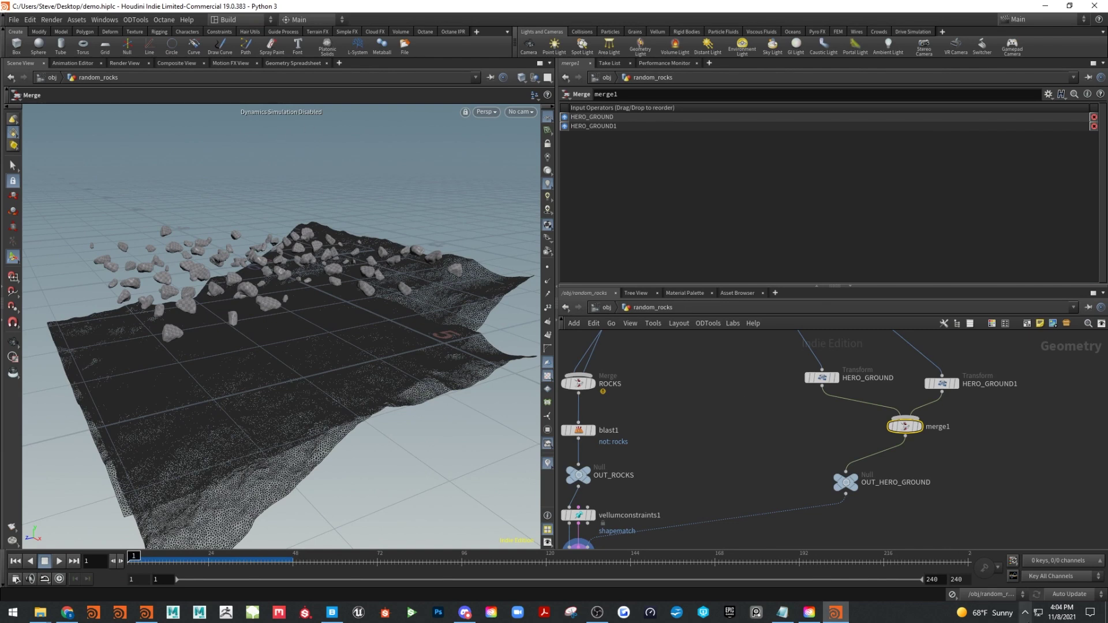
{"action": "left_click", "coordinate": [952, 594]}
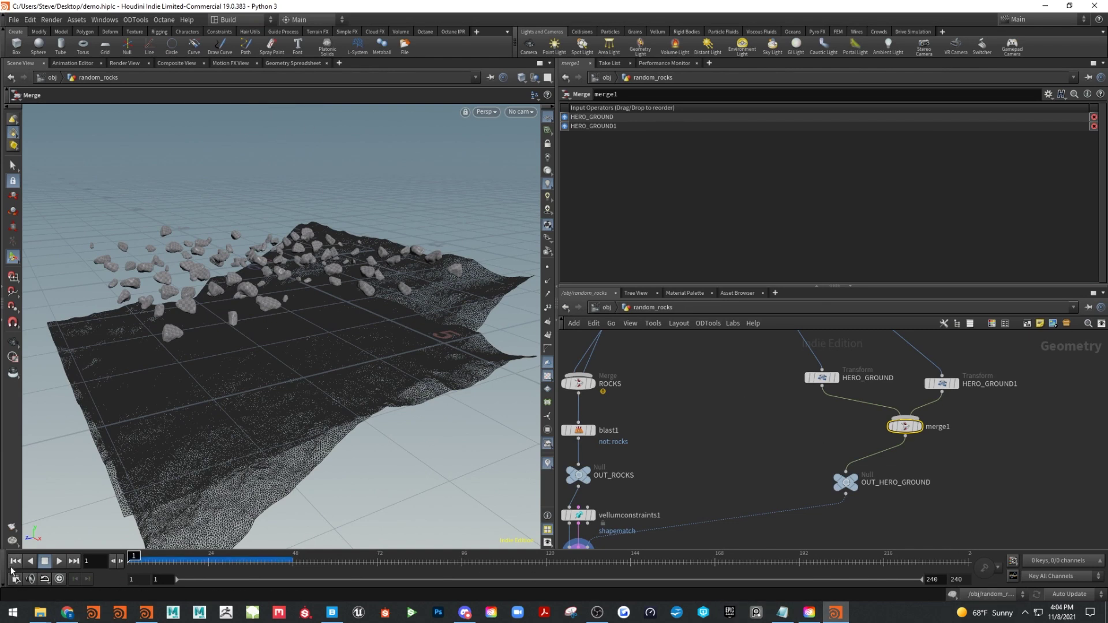
{"action": "left_click", "coordinate": [58, 561]}
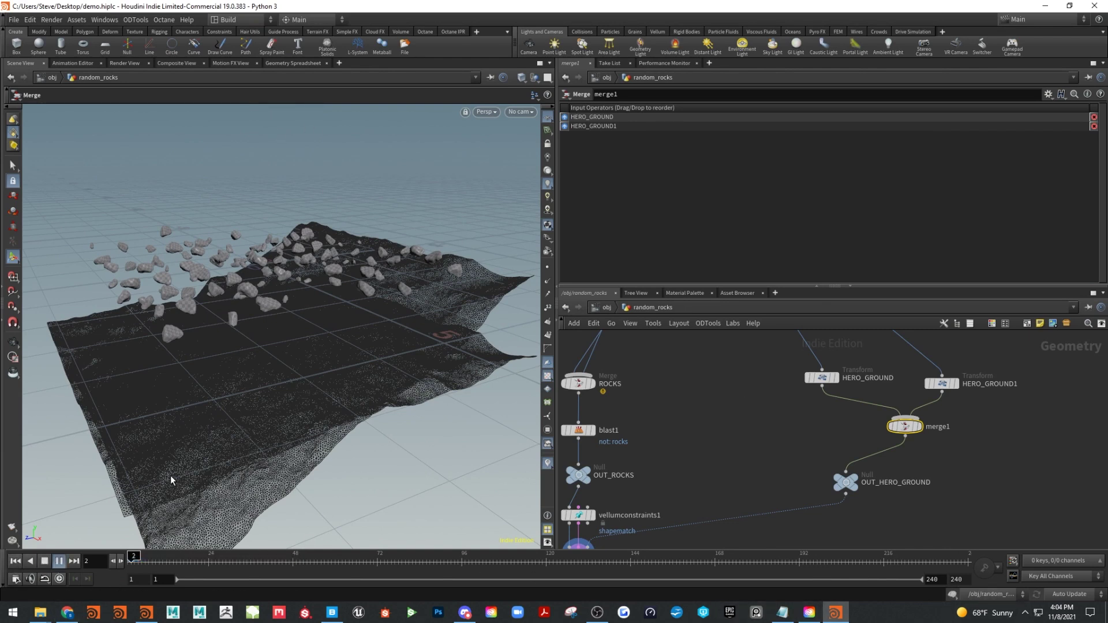
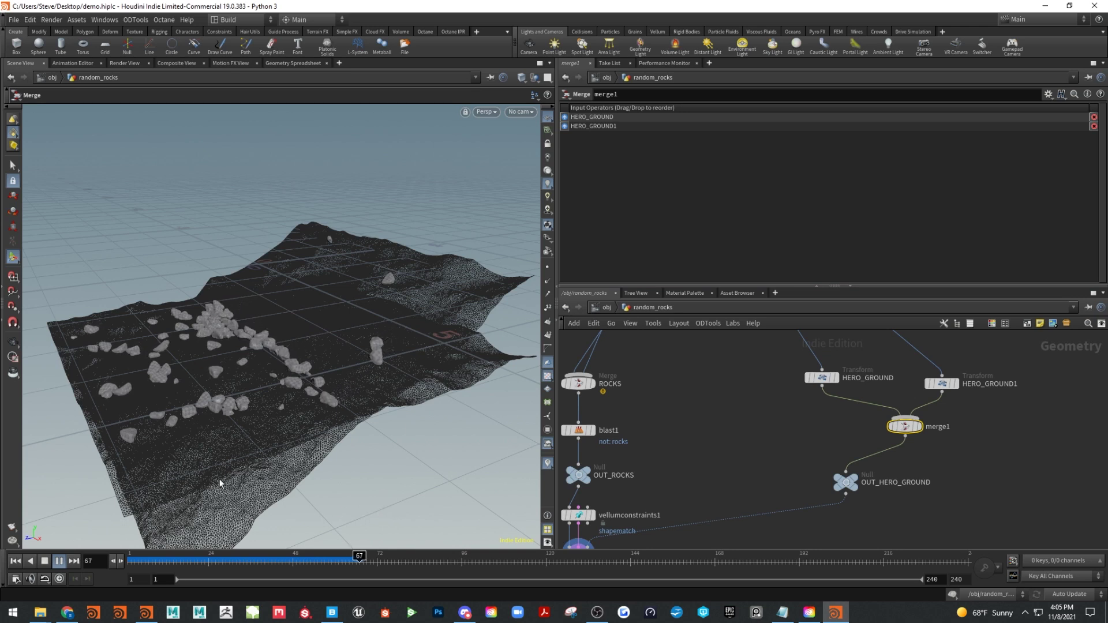
{"action": "left_click", "coordinate": [45, 561]}
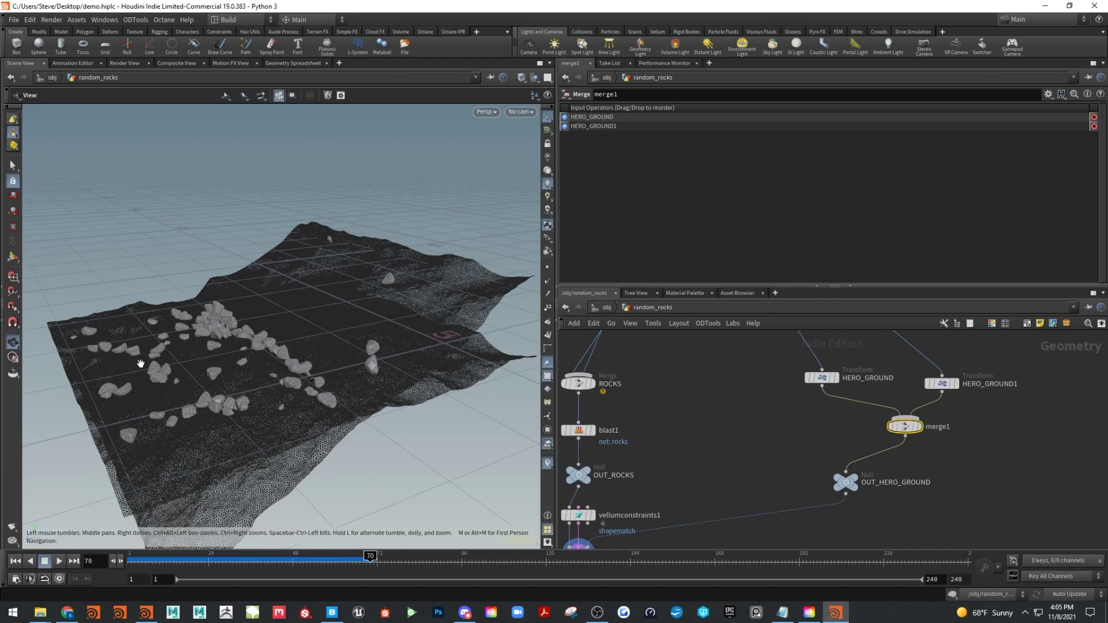
Examine from several angles how the simulated rocks settle on the merged ground at frame 70
{"action": "left_click_drag", "start_coordinate": [146, 348], "coordinate": [264, 366]}
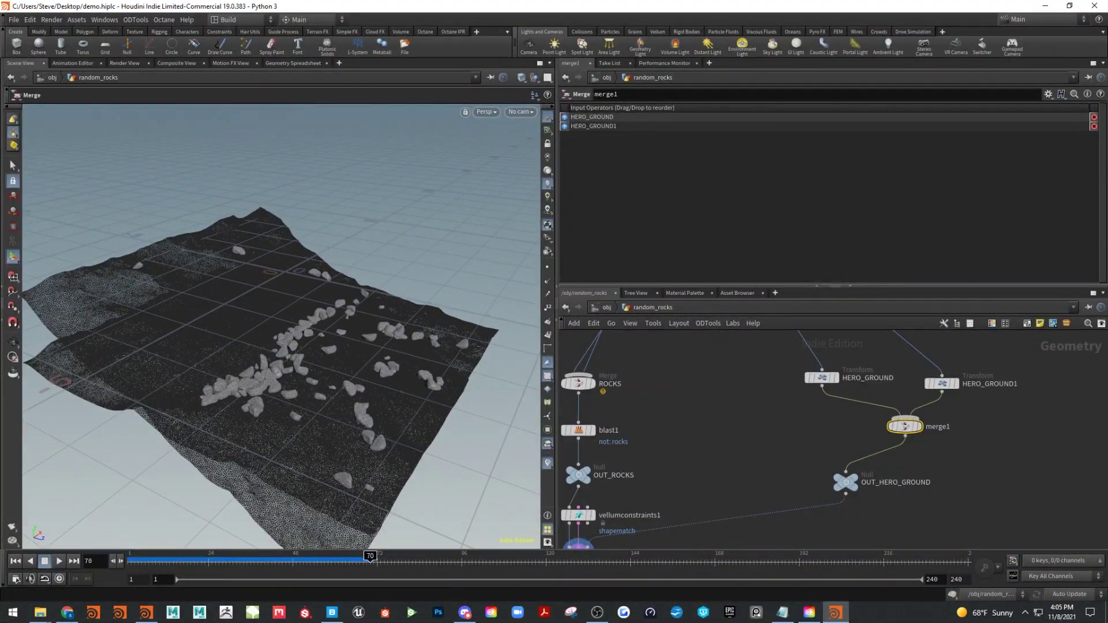
{"action": "key", "text": "alt+Tab"}
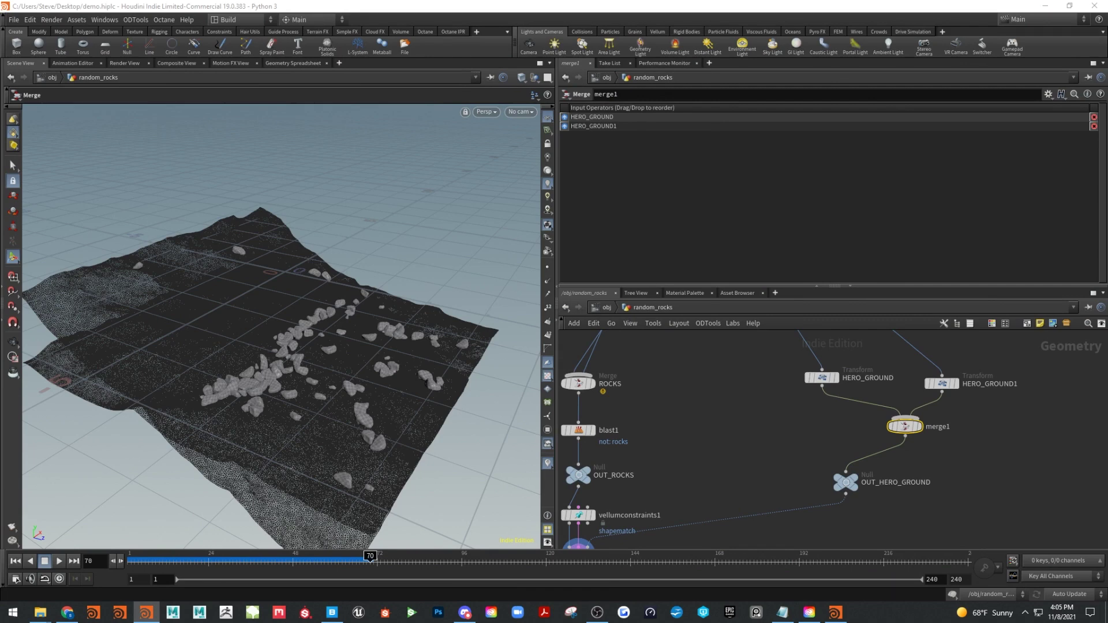
{"action": "left_click_drag", "start_coordinate": [433, 277], "coordinate": [415, 225]}
{"action": "key", "text": "Return"}
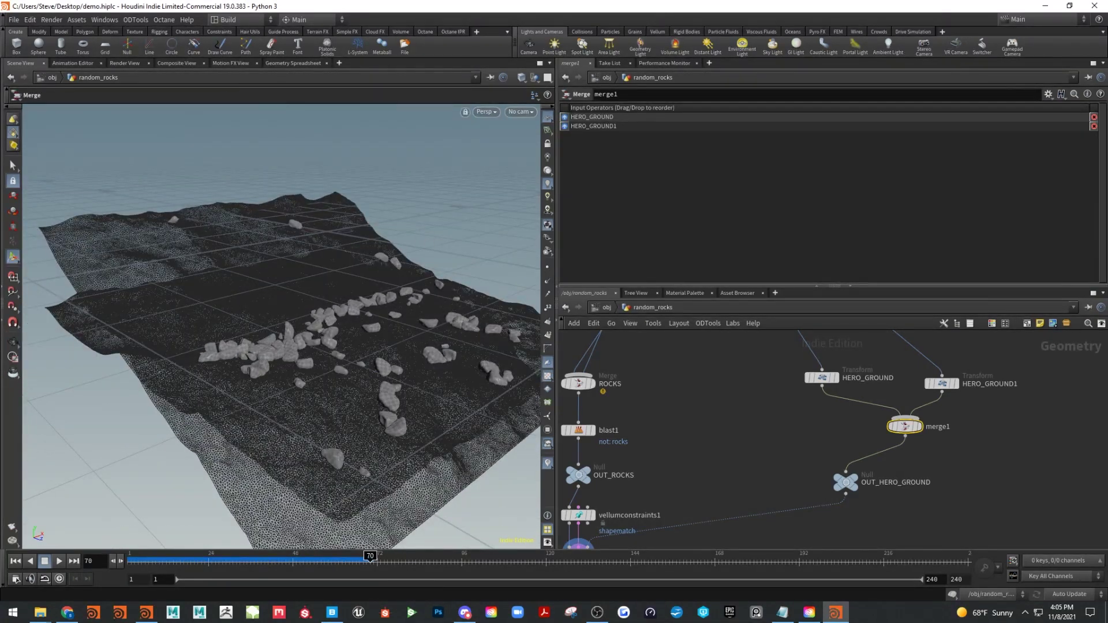
{"action": "key", "text": "alt+Tab"}
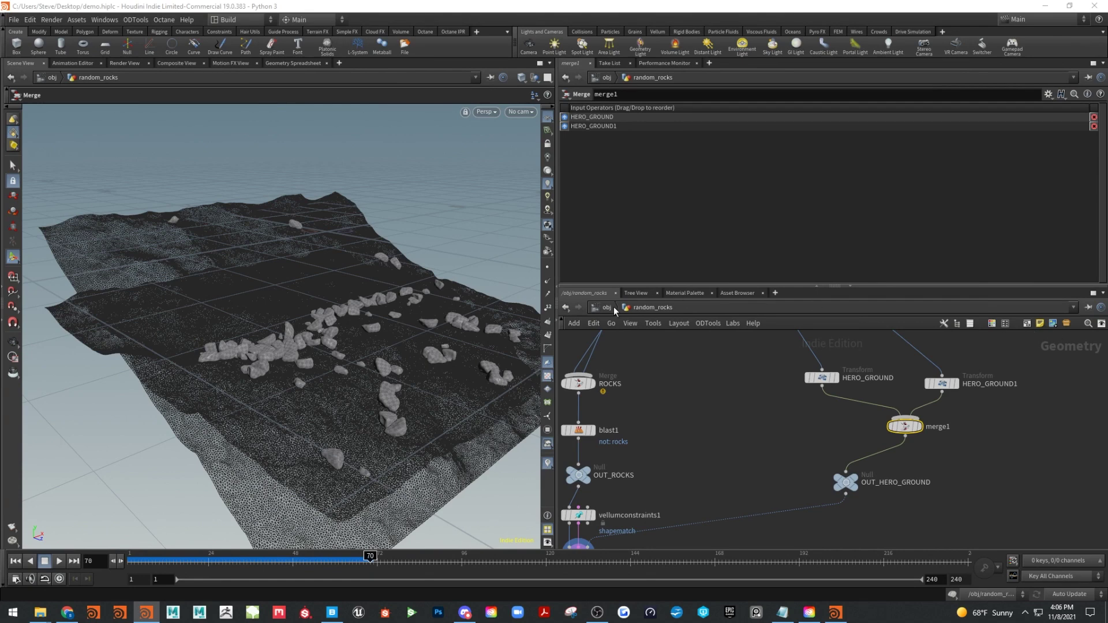
{"action": "key", "text": "alt+Tab"}
At the object level, place random_rocks directly below rbd_debris and turn off its display
{"action": "left_click", "coordinate": [883, 425]}
{"action": "middle_click_drag", "start_coordinate": [808, 398], "coordinate": [733, 371]}
{"action": "left_click_drag", "start_coordinate": [748, 374], "coordinate": [636, 395]}
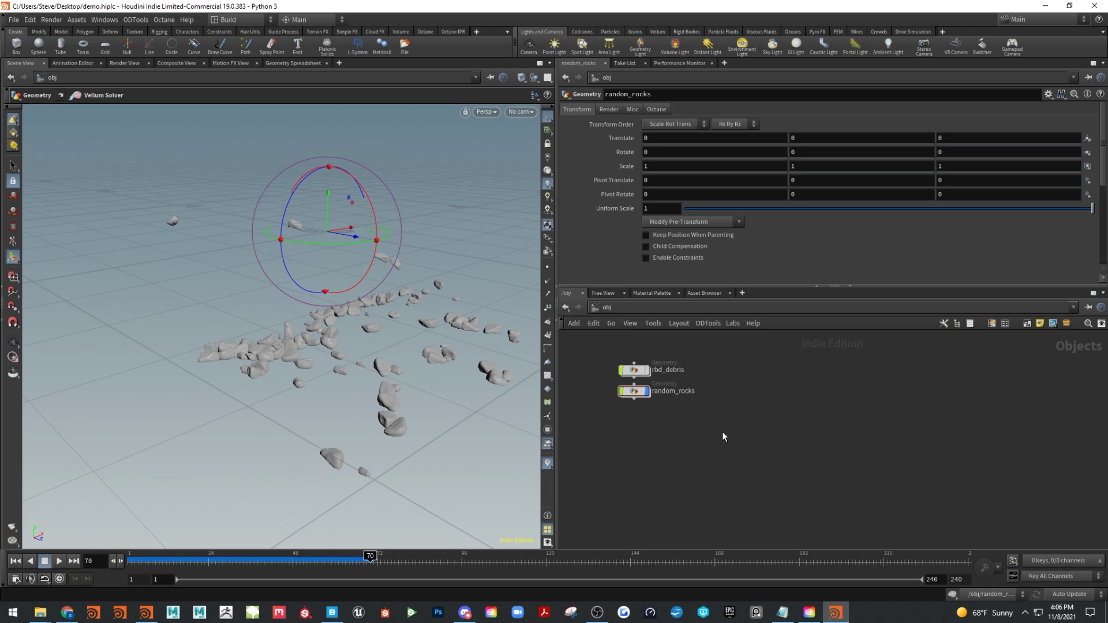
{"action": "left_click", "coordinate": [647, 391]}
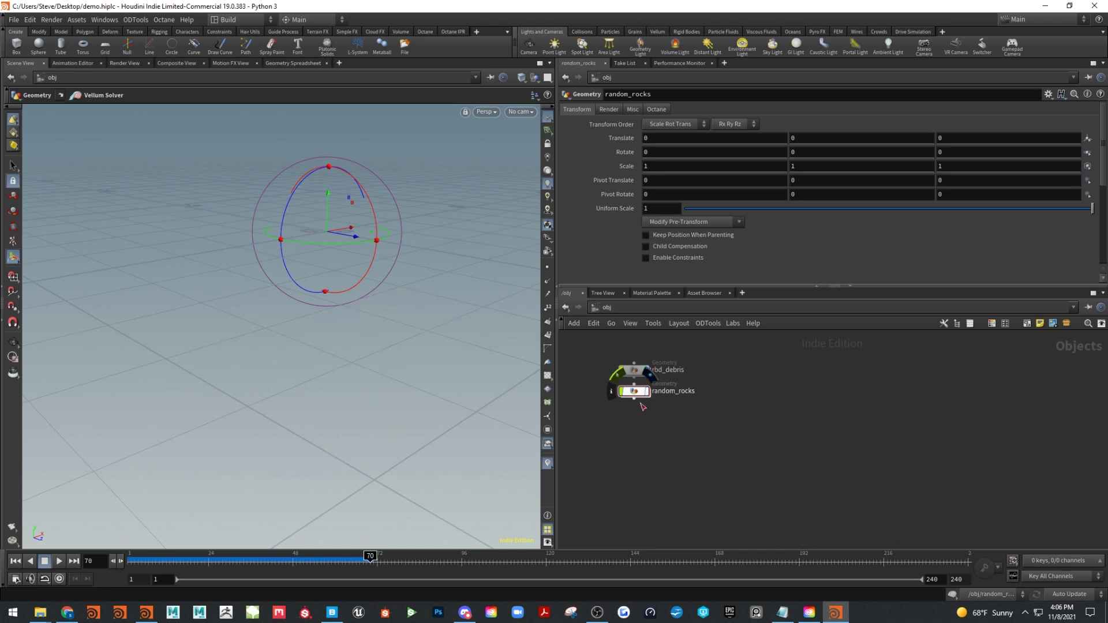
Group rbd_debris and random_rocks in a network box titled "stuff"
{"action": "left_click_drag", "start_coordinate": [605, 342], "coordinate": [717, 415]}
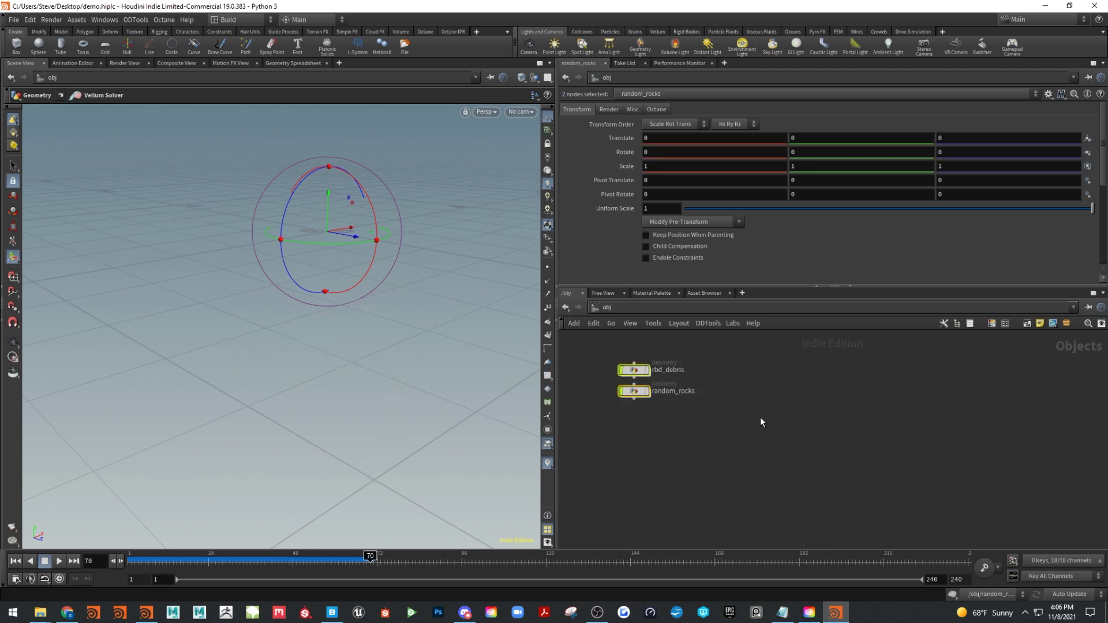
{"action": "left_click", "coordinate": [1010, 321]}
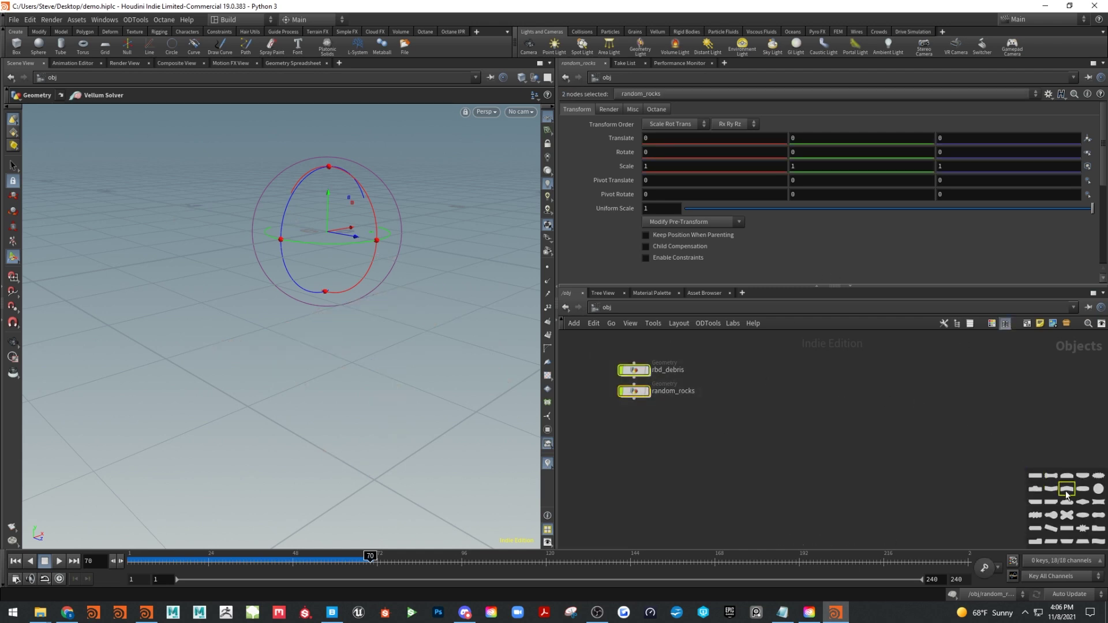
{"action": "left_click", "coordinate": [1025, 325]}
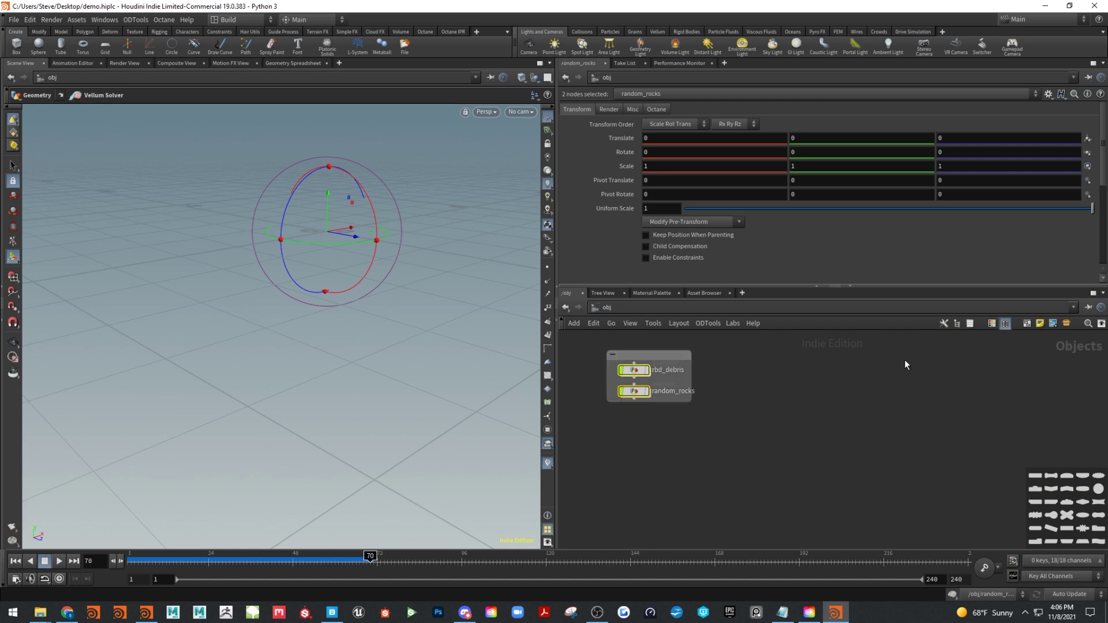
{"action": "double_click", "coordinate": [647, 358]}
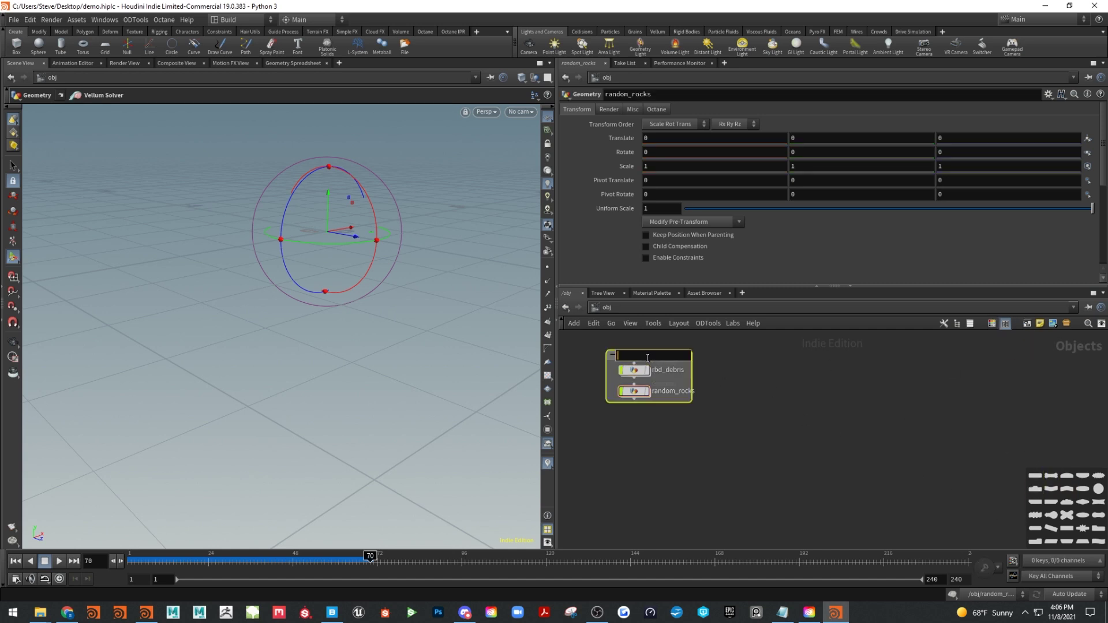
{"action": "type", "text": "sim"}
{"action": "key", "text": "Return"}
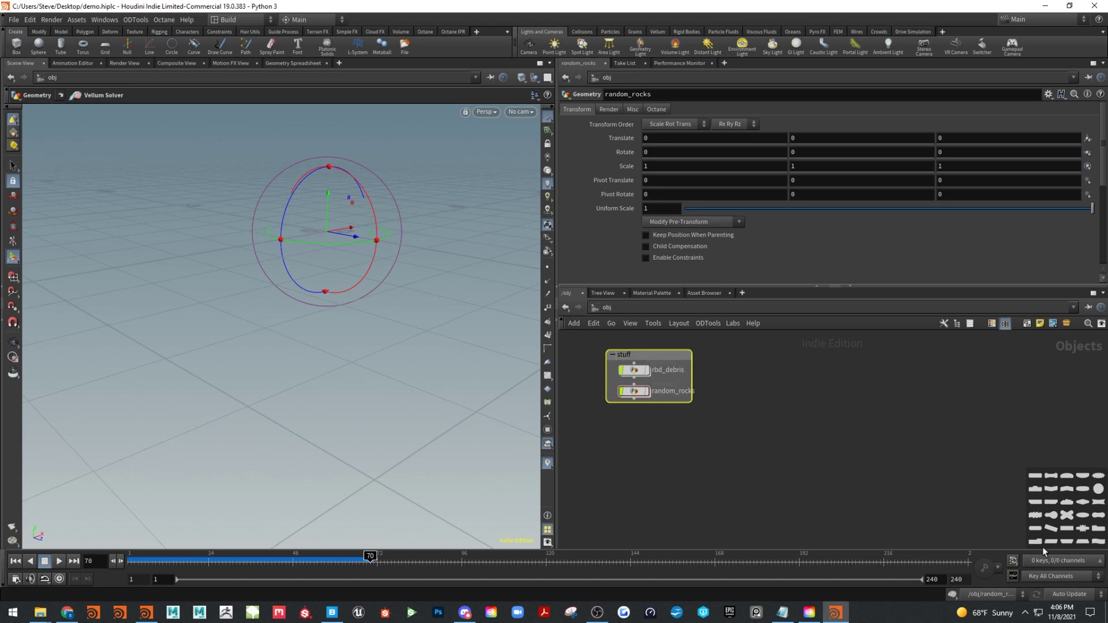
{"action": "key", "text": "z"}
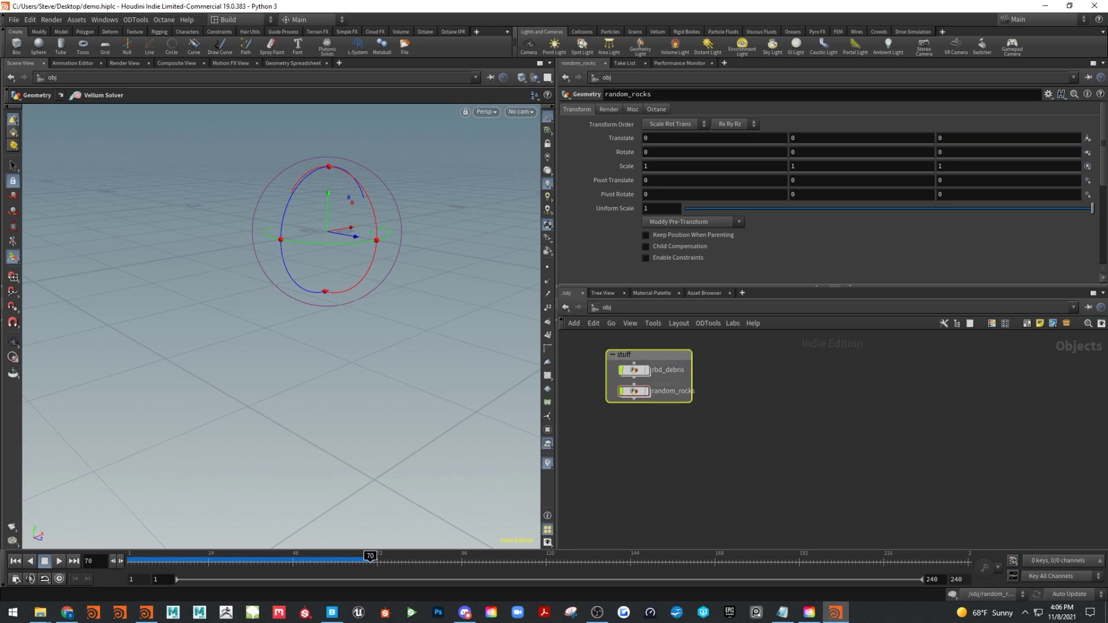
{"action": "key", "text": "alt+Tab"}
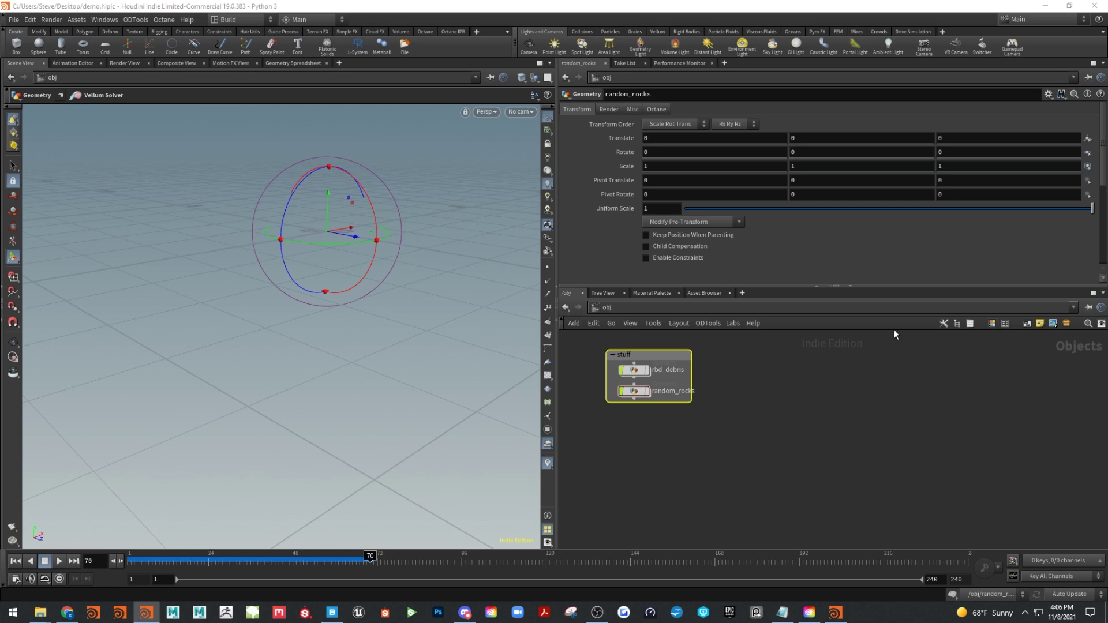
Create a Geometry node beside the network box and name it "emitter"
{"action": "key", "text": "Tab"}
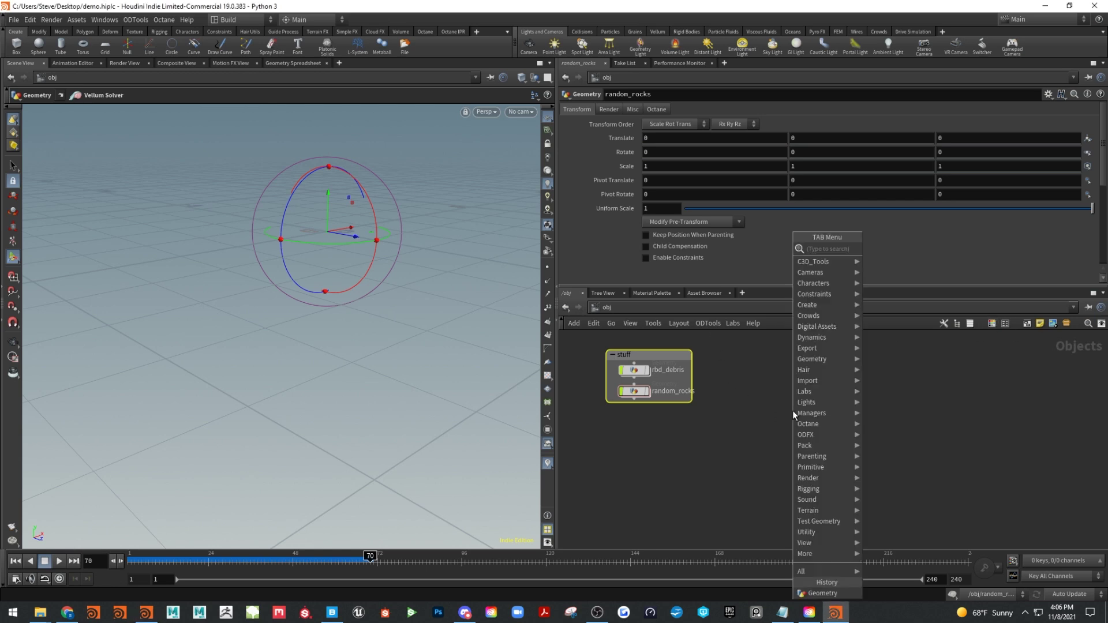
{"action": "type", "text": "geo"}
{"action": "key", "text": "Return"}
{"action": "left_click", "coordinate": [791, 410]}
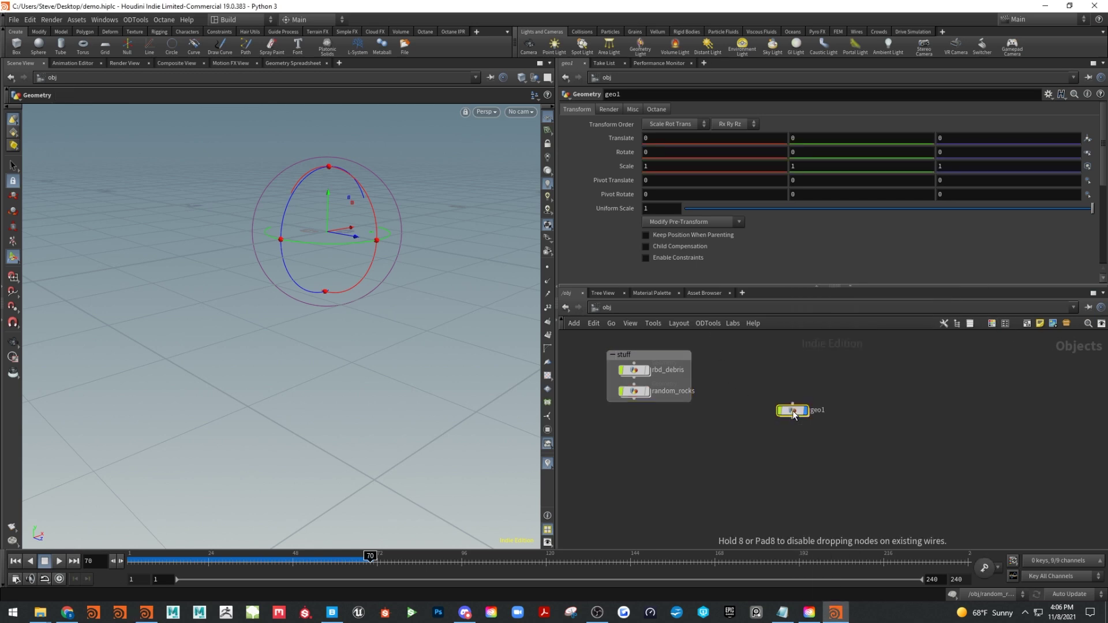
{"action": "double_click", "coordinate": [826, 407]}
{"action": "type", "text": "e"}
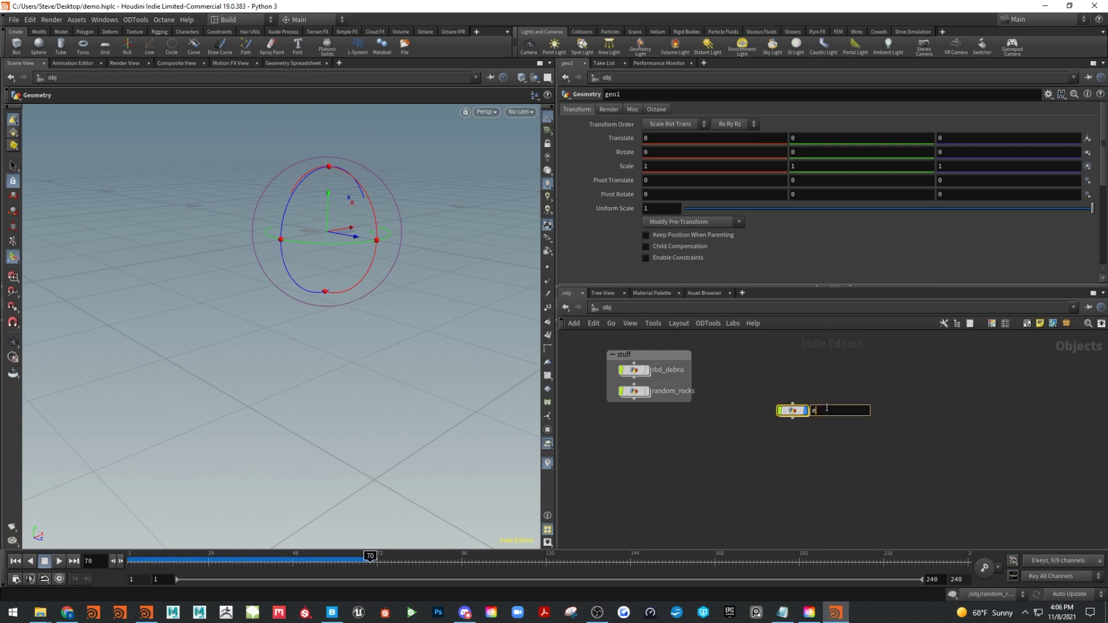
{"action": "type", "text": "mitter"}
{"action": "key", "text": "Return"}
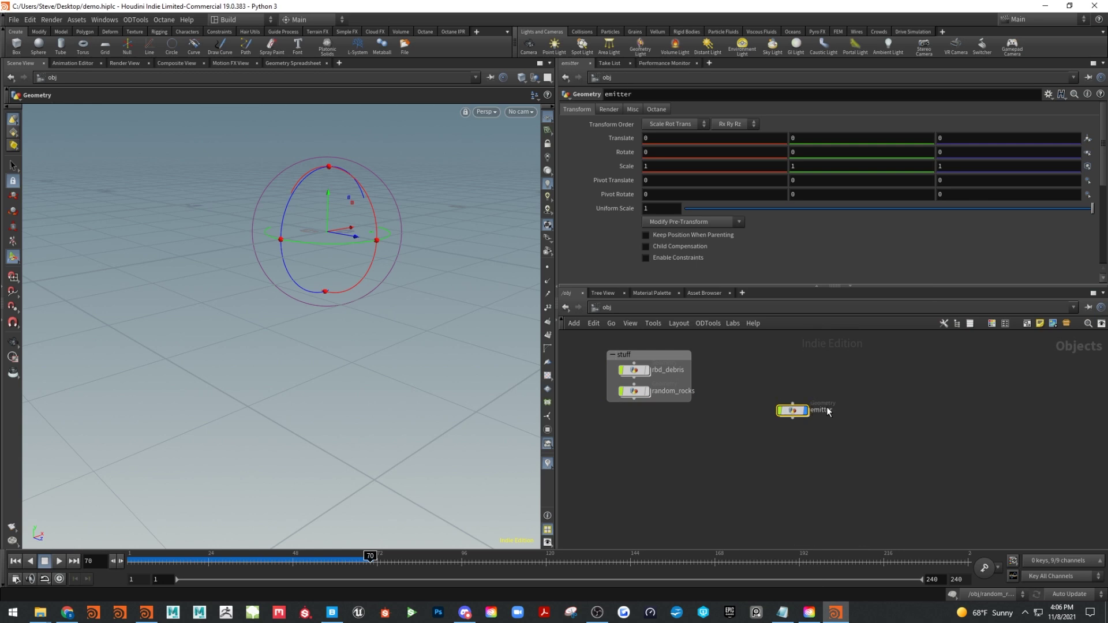
Inside the emitter node, add a Sphere and set its primitive type to Polygon Mesh
{"action": "double_click", "coordinate": [793, 411]}
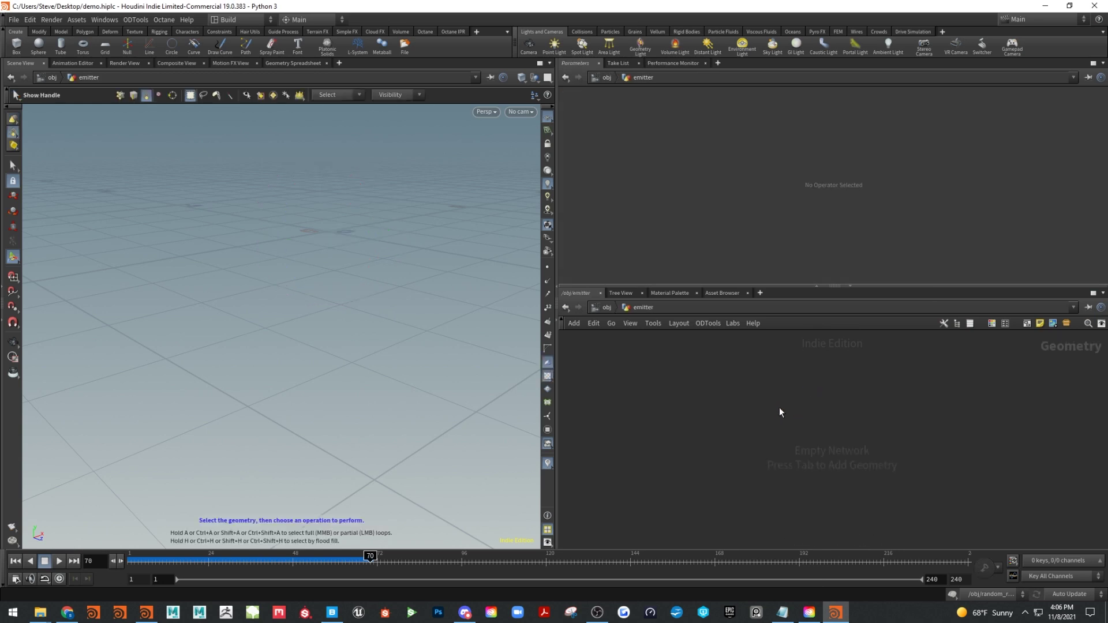
{"action": "key", "text": "Tab"}
{"action": "type", "text": "sp"}
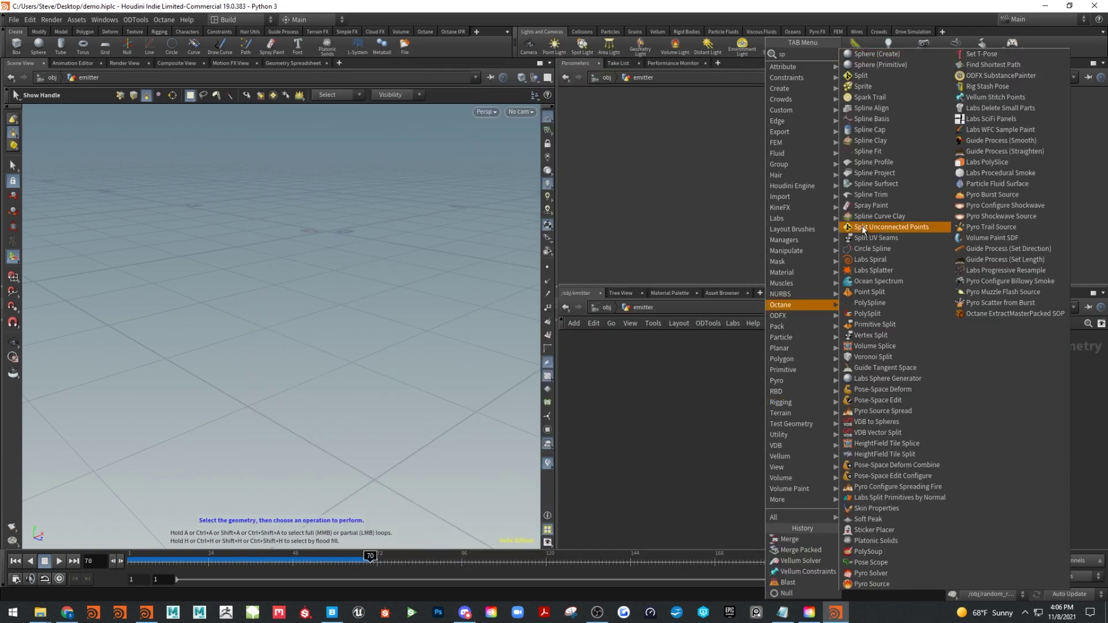
{"action": "left_click", "coordinate": [896, 60]}
{"action": "left_click", "coordinate": [840, 428]}
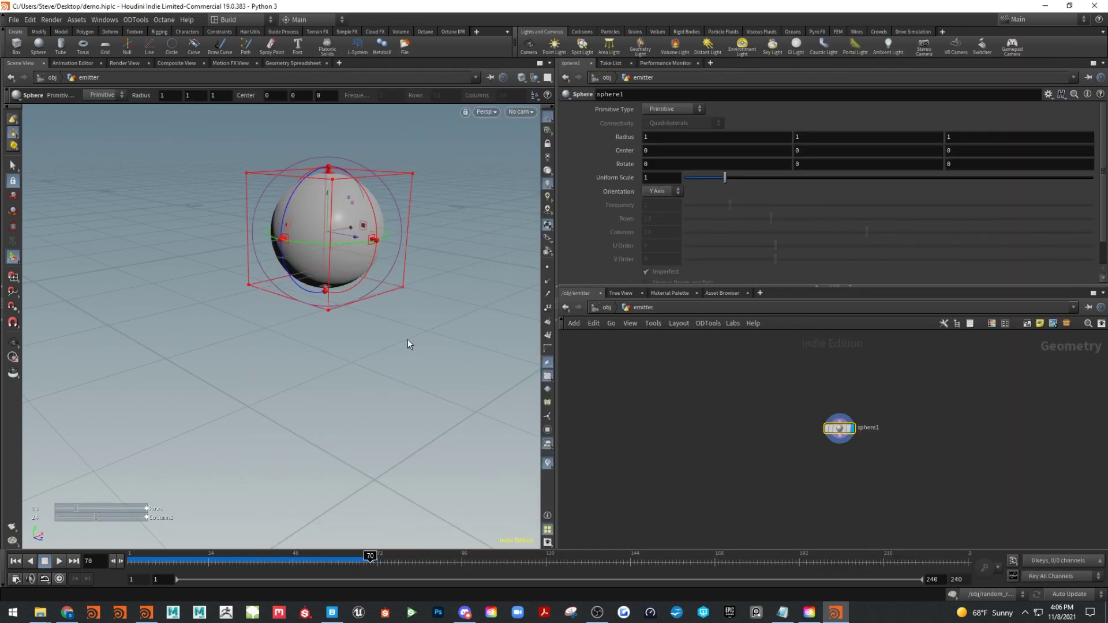
{"action": "left_click", "coordinate": [672, 109]}
{"action": "left_click", "coordinate": [666, 138]}
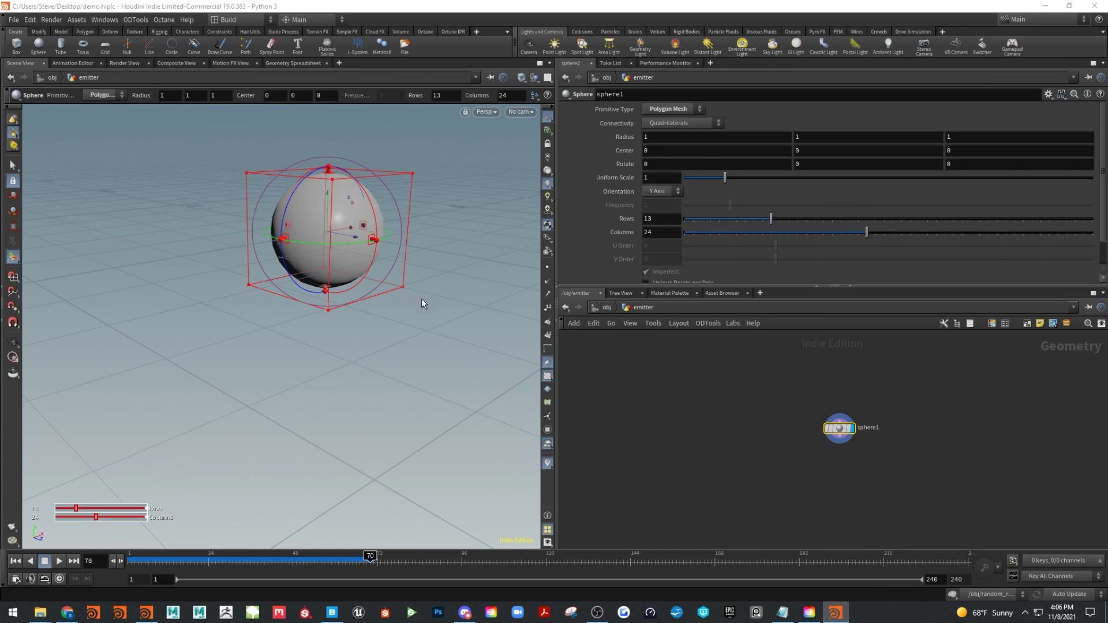
Change the sphere's primitive type to Polygon and set its frequency to 10
{"action": "key", "text": "Escape"}
{"action": "left_click_drag", "start_coordinate": [421, 299], "coordinate": [376, 447]}
{"action": "right_click_drag", "start_coordinate": [375, 448], "coordinate": [400, 416]}
{"action": "key", "text": "Return"}
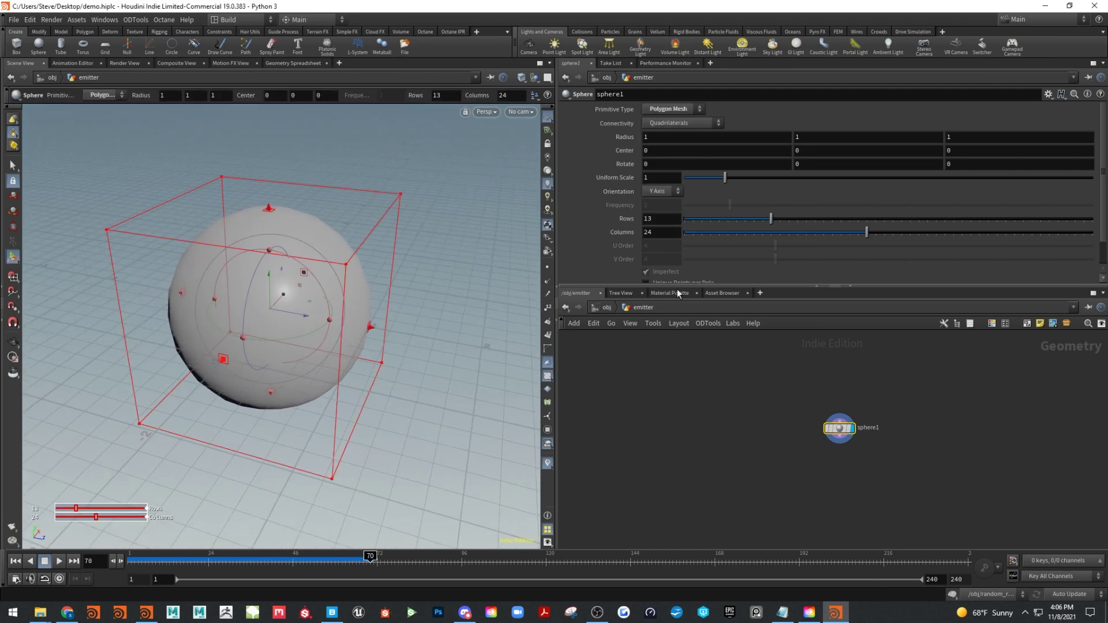
{"action": "left_click", "coordinate": [672, 109]}
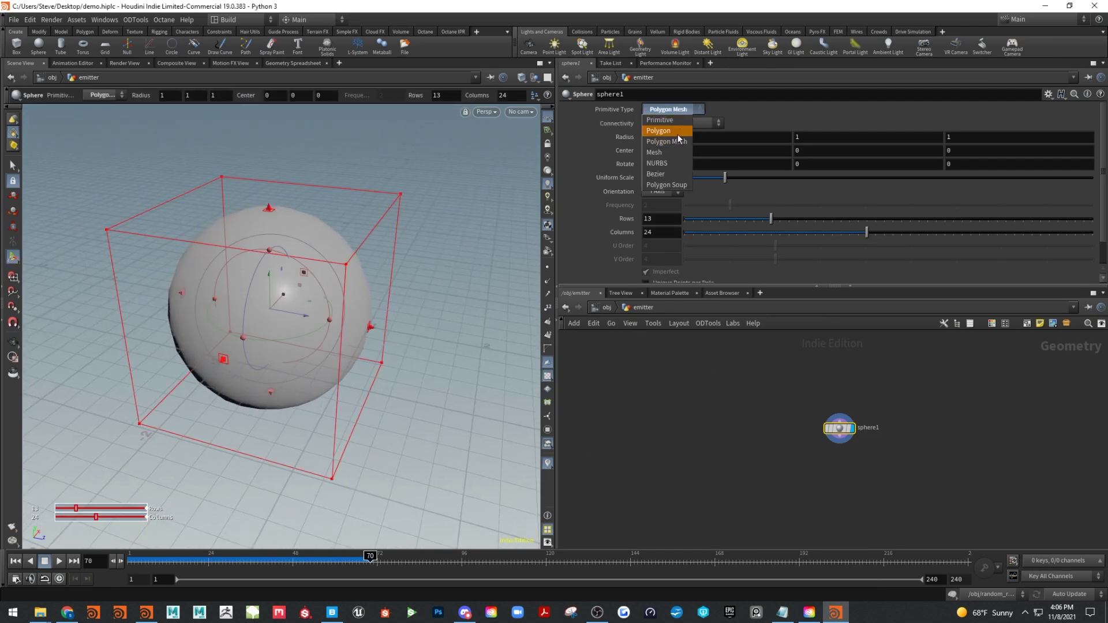
{"action": "left_click", "coordinate": [676, 134]}
{"action": "left_click_drag", "start_coordinate": [730, 205], "coordinate": [1064, 211]}
{"action": "key", "text": "Escape"}
Return to the object level and create a Sparse Billowy Smoke simulation at the emitter sphere's position
{"action": "right_click_drag", "start_coordinate": [444, 440], "coordinate": [366, 410]}
{"action": "left_click_drag", "start_coordinate": [366, 410], "coordinate": [346, 398]}
{"action": "key", "text": "Return"}
{"action": "key", "text": "Escape"}
{"action": "key", "text": "Return"}
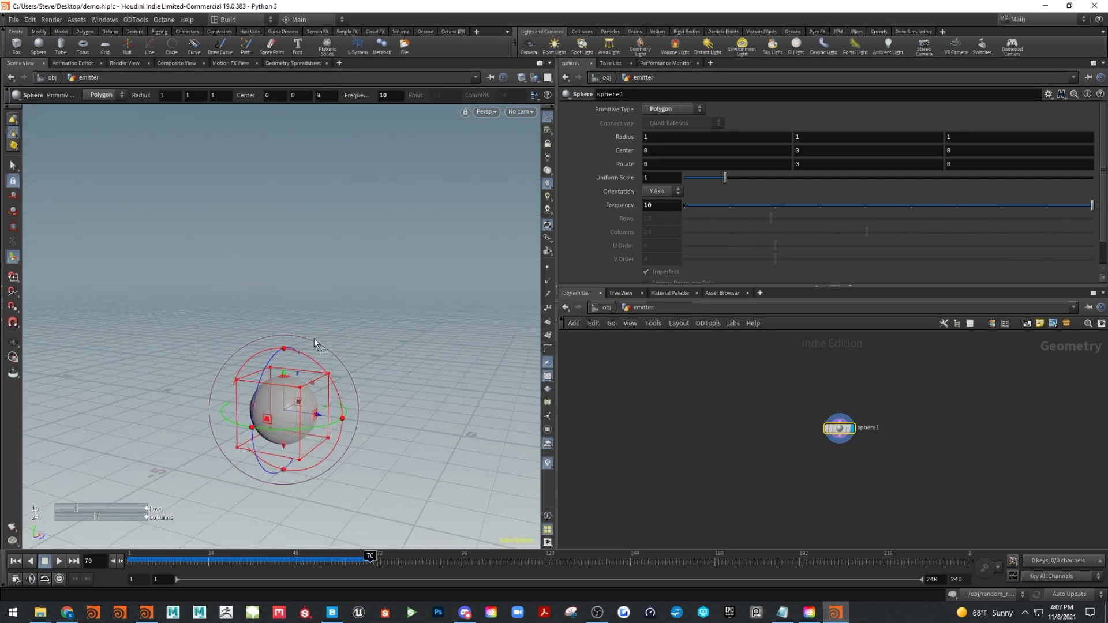
{"action": "key", "text": "Escape"}
{"action": "left_click_drag", "start_coordinate": [314, 338], "coordinate": [343, 445]}
{"action": "key", "text": "Return"}
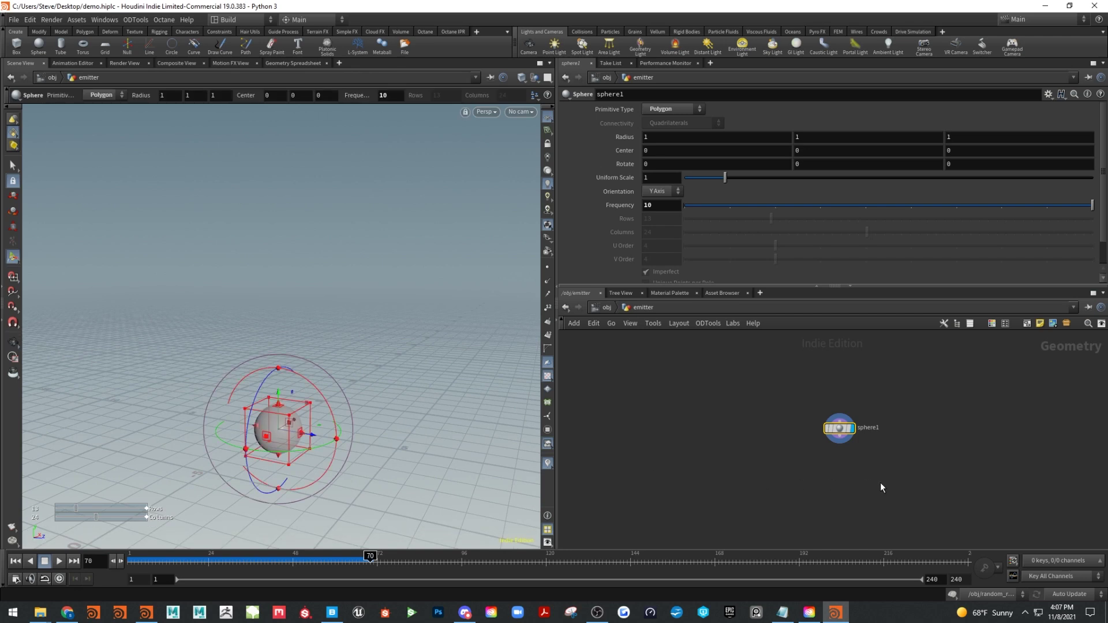
{"action": "key", "text": "u"}
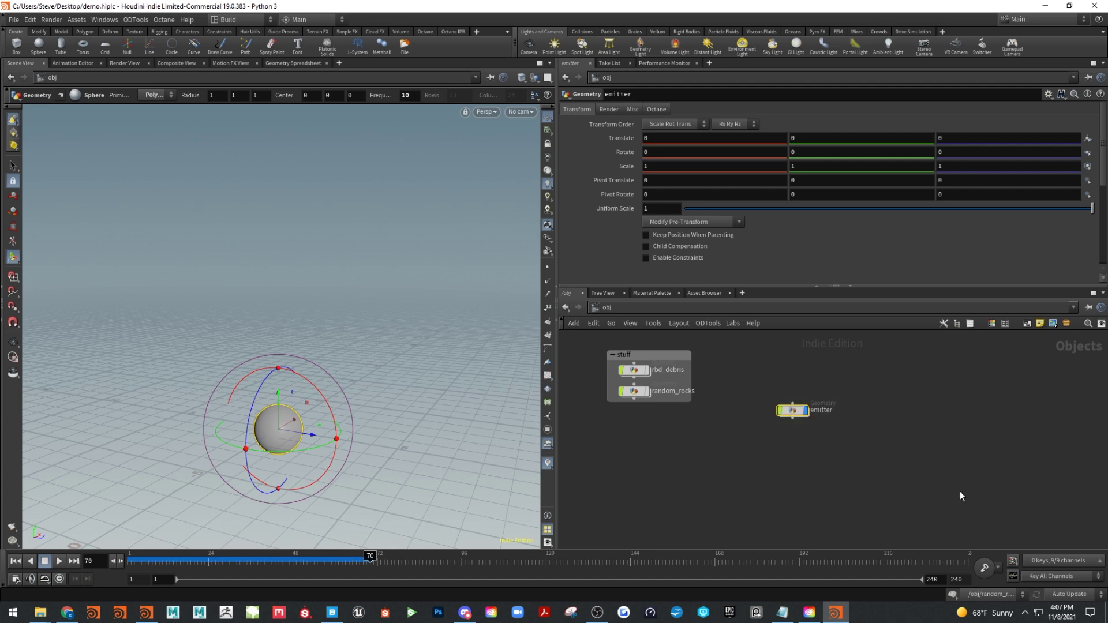
{"action": "left_click", "coordinate": [815, 32]}
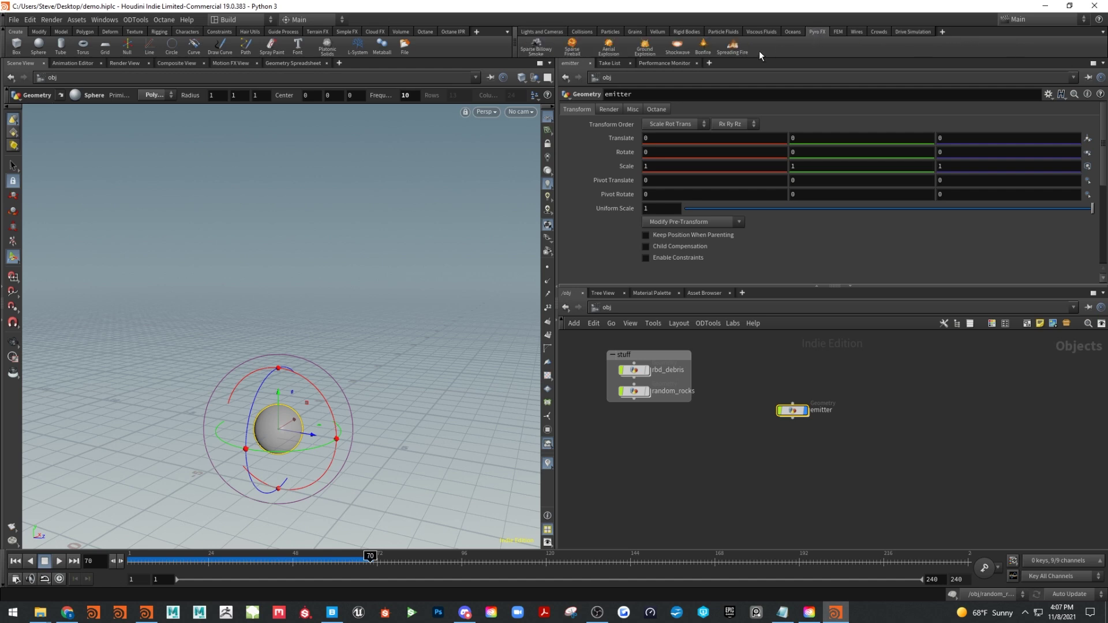
{"action": "left_click", "coordinate": [543, 50]}
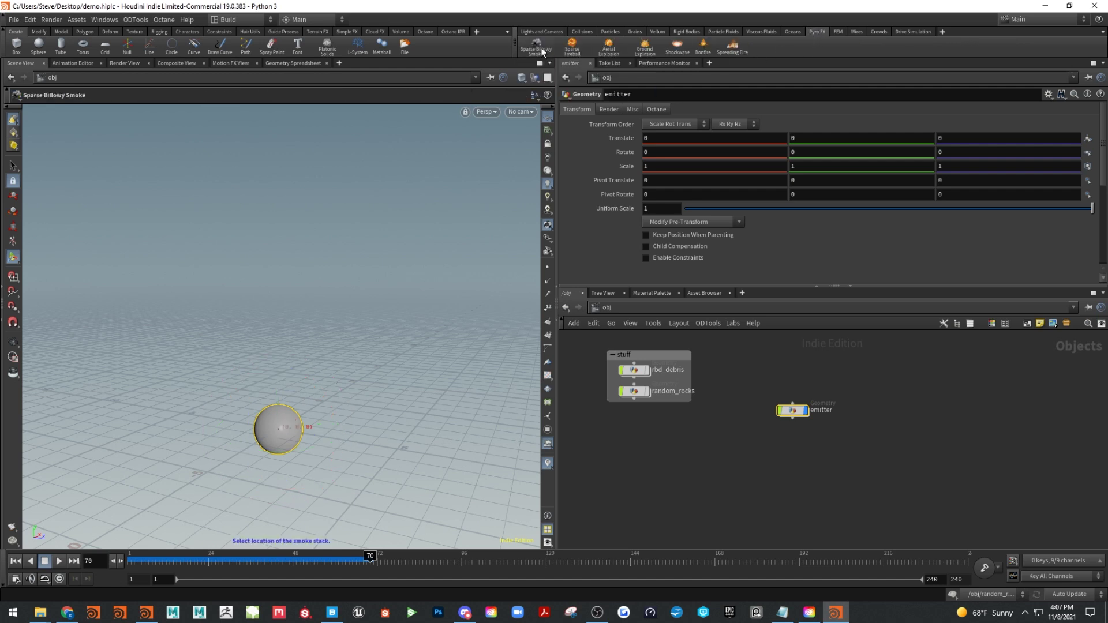
{"action": "left_click", "coordinate": [262, 443]}
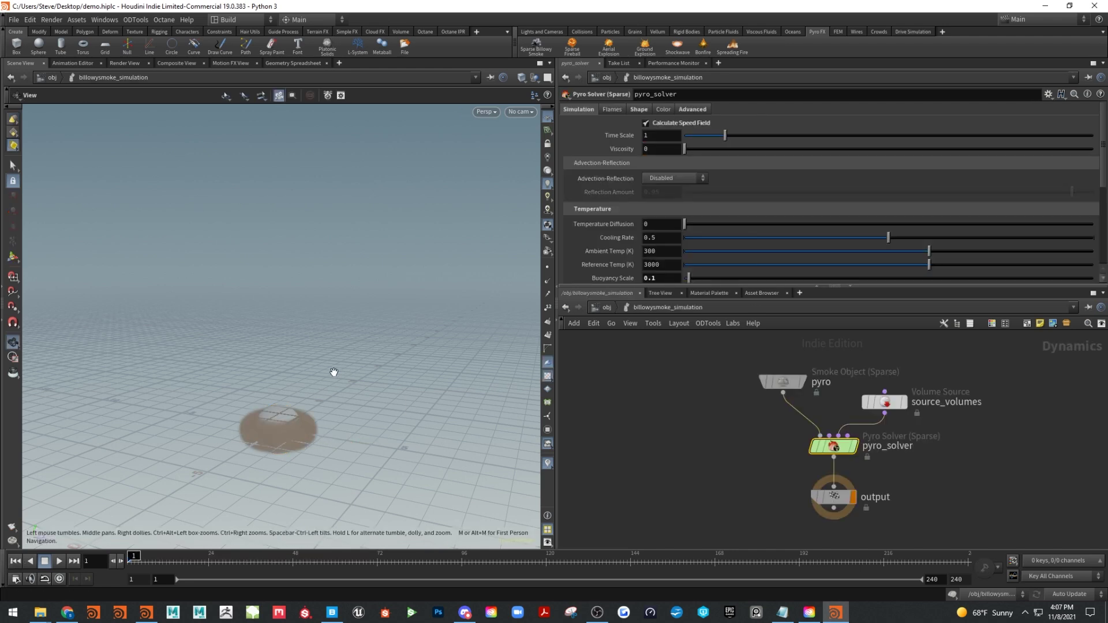
Play the billowy smoke simulation to about frame 60, stop it and examine the smoke column's shape
{"action": "left_click", "coordinate": [59, 561]}
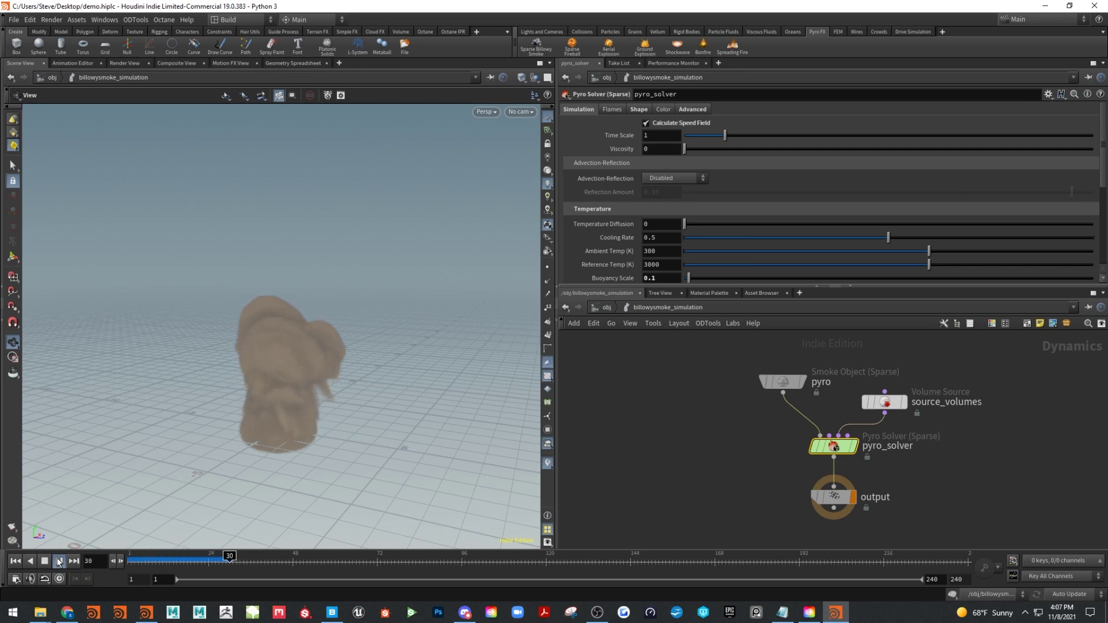
{"action": "left_click", "coordinate": [58, 560]}
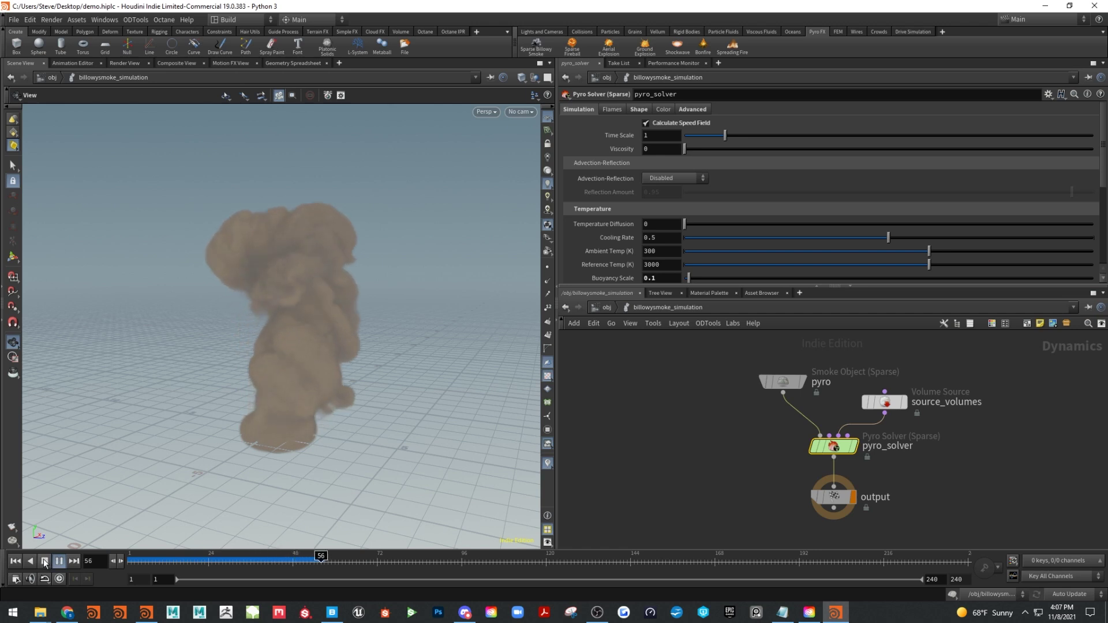
{"action": "left_click", "coordinate": [45, 560]}
{"action": "left_click_drag", "start_coordinate": [207, 388], "coordinate": [415, 271]}
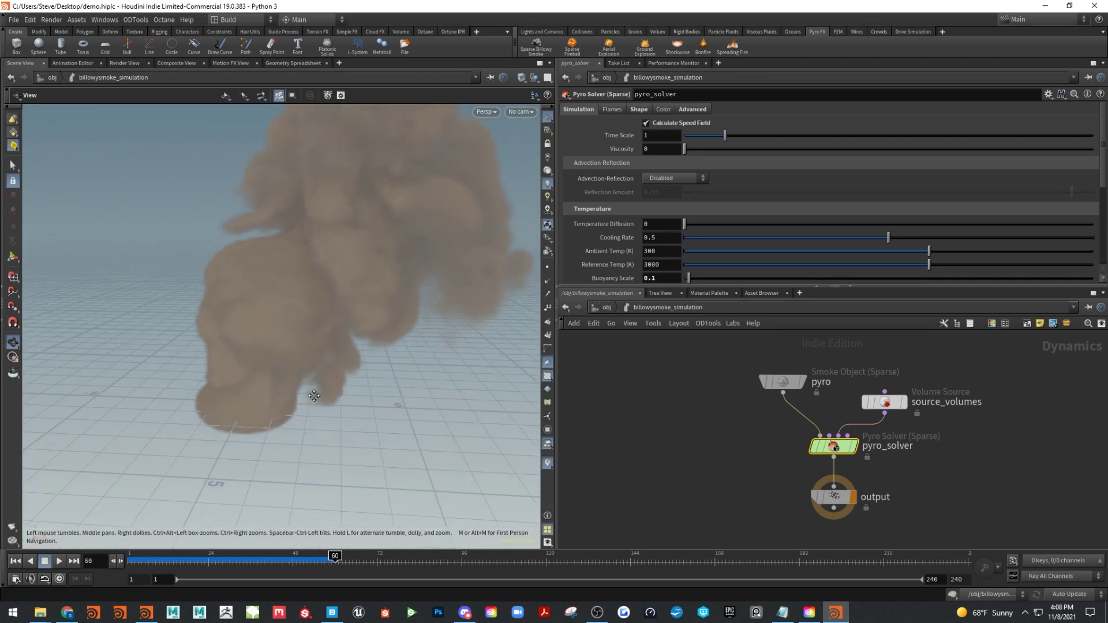
Inside the emitter object, add a Null directly below the sphere and wired to its output
{"action": "left_click", "coordinate": [604, 307]}
{"action": "double_click", "coordinate": [691, 356]}
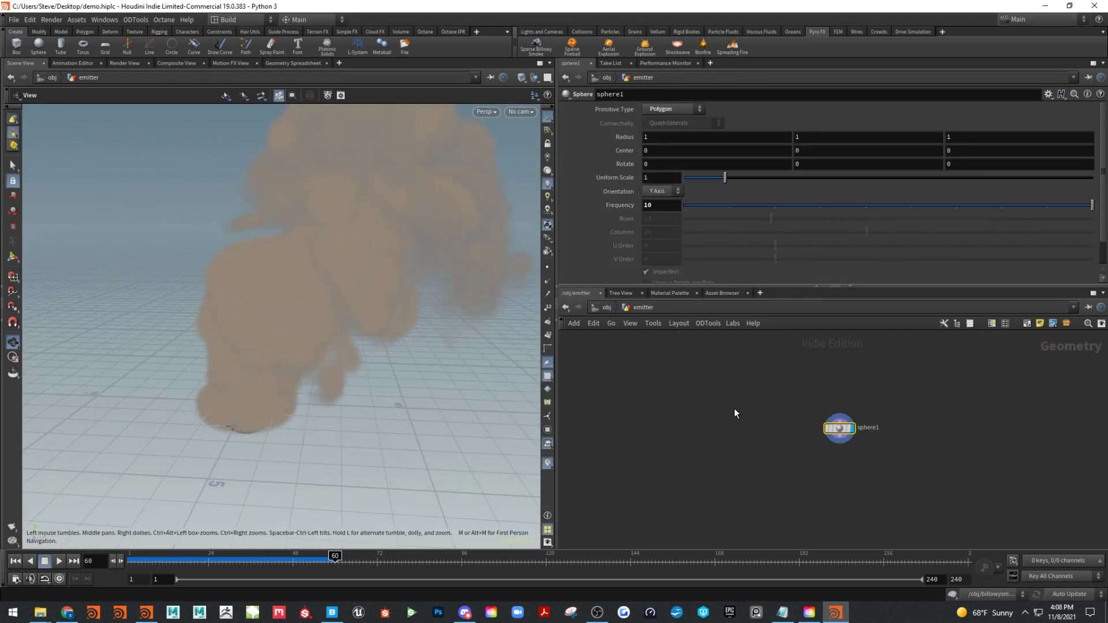
{"action": "key", "text": "Tab"}
{"action": "type", "text": "nu"}
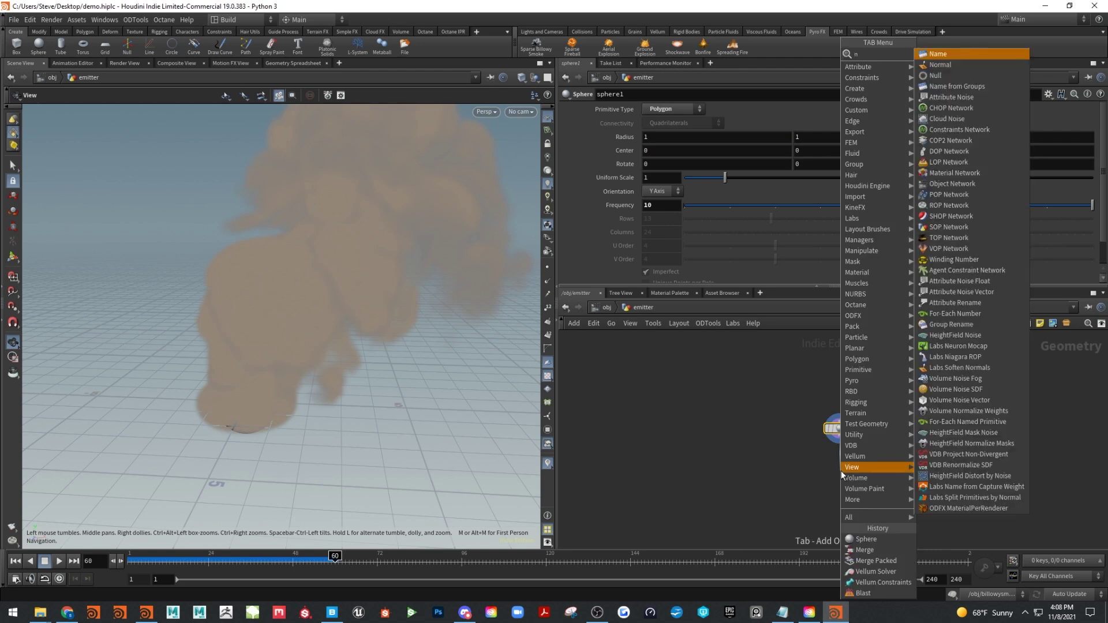
{"action": "key", "text": "Return"}
{"action": "left_click", "coordinate": [840, 470]}
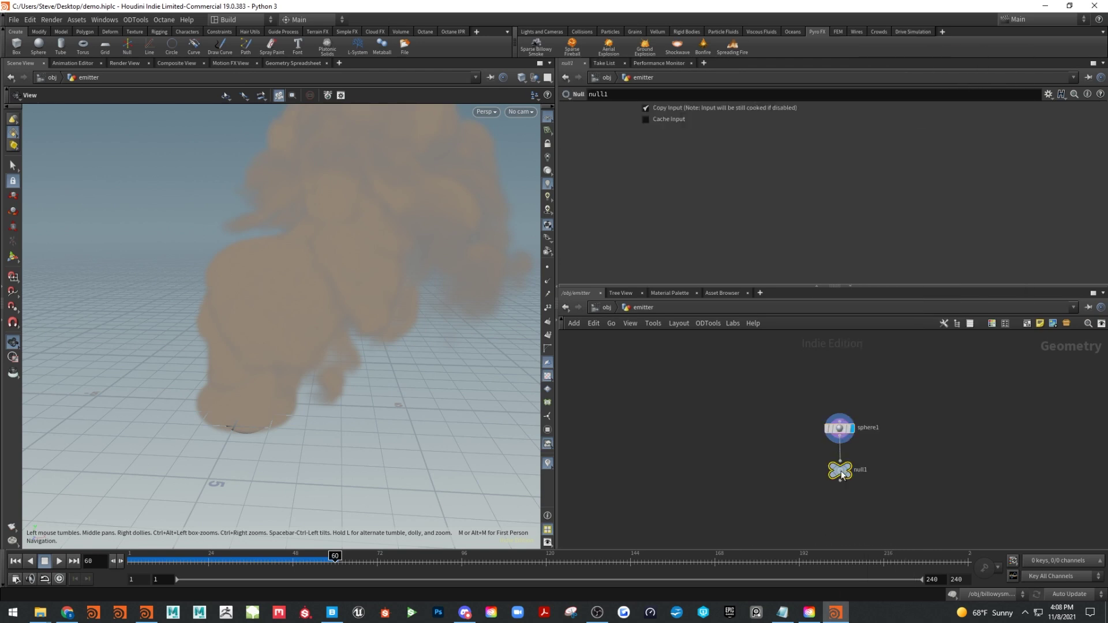
Rename the Null below the sphere as OUT_EMITTER
{"action": "double_click", "coordinate": [860, 469]}
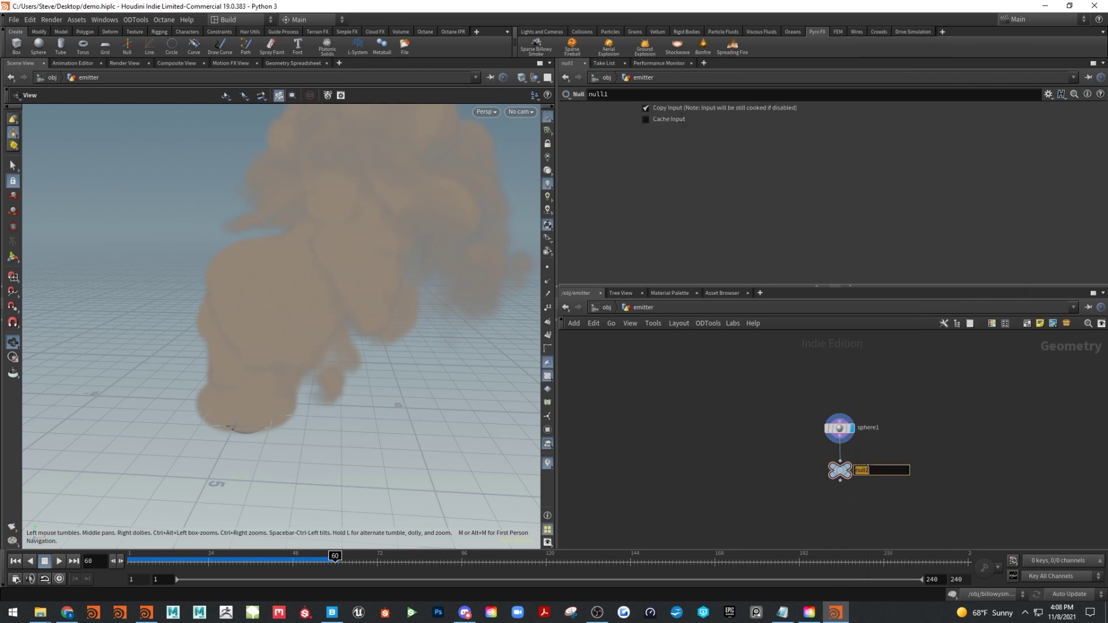
{"action": "type", "text": "EMITTER_"}
{"action": "key", "text": "BackSpace"}
{"action": "key", "text": "BackSpace"}
{"action": "key", "text": "BackSpace"}
{"action": "key", "text": "BackSpace"}
{"action": "key", "text": "BackSpace"}
{"action": "key", "text": "BackSpace"}
{"action": "key", "text": "BackSpace"}
{"action": "key", "text": "BackSpace"}
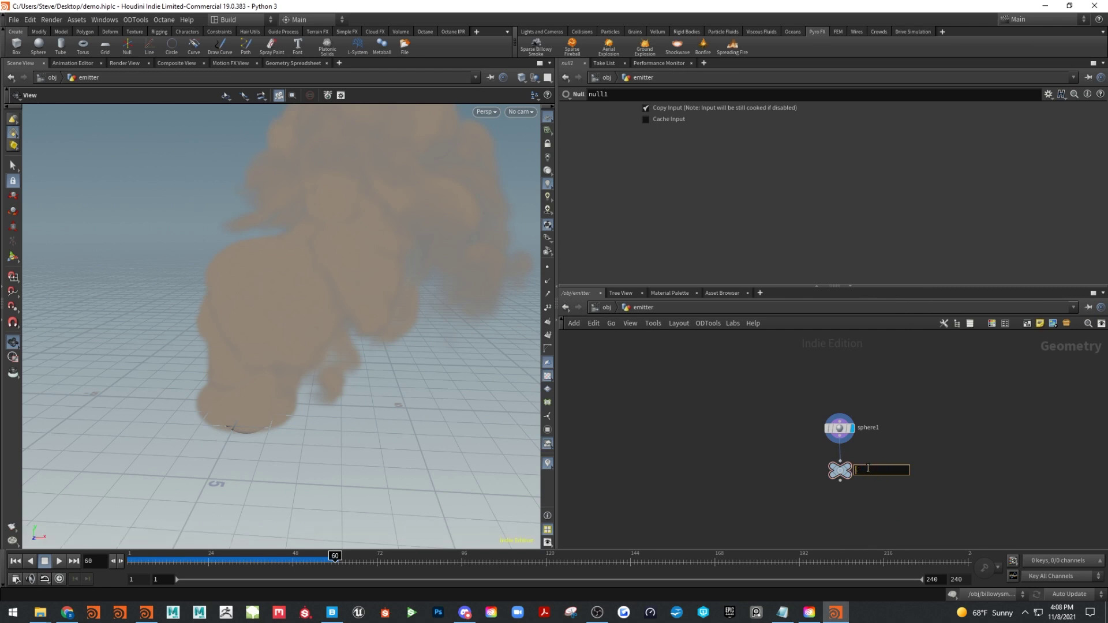
{"action": "type", "text": "OUT_EMITTER"}
{"action": "key", "text": "Return"}
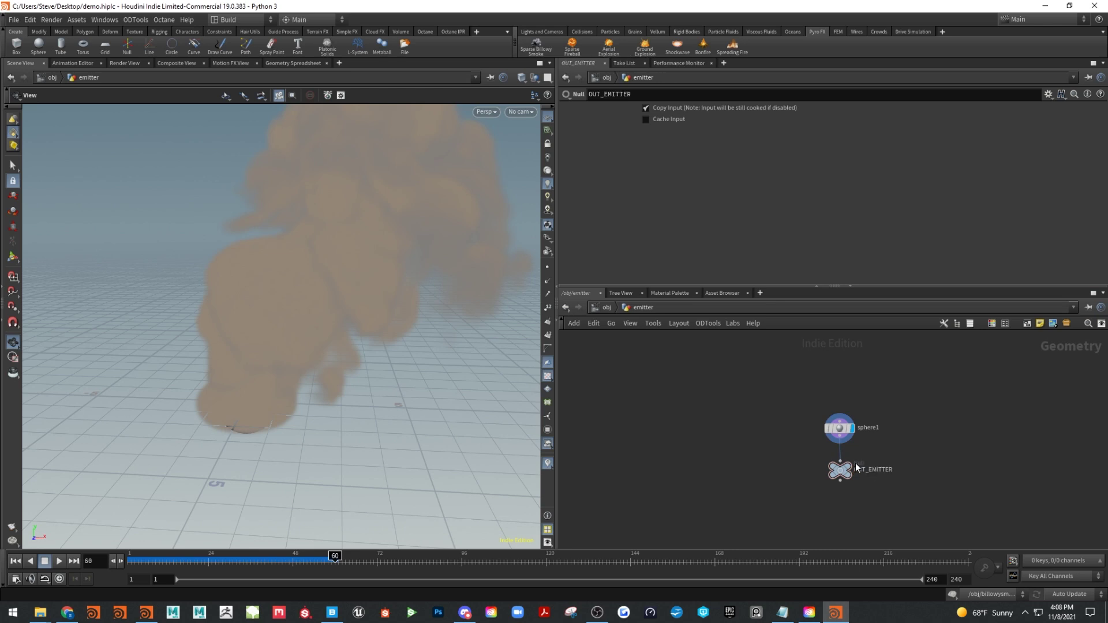
{"action": "left_click", "coordinate": [847, 466]}
At the object level, place billowysmoke_simulation directly below billowy_smoke and open the billowy_smoke network
{"action": "left_click", "coordinate": [607, 308]}
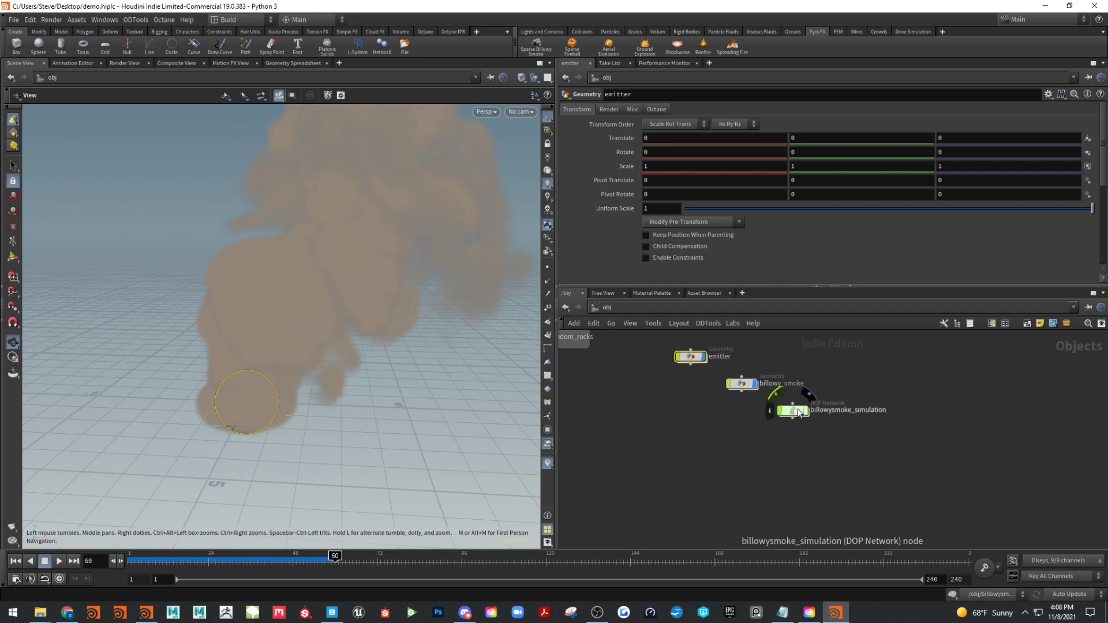
{"action": "left_click_drag", "start_coordinate": [794, 412], "coordinate": [744, 409]}
{"action": "double_click", "coordinate": [742, 383]}
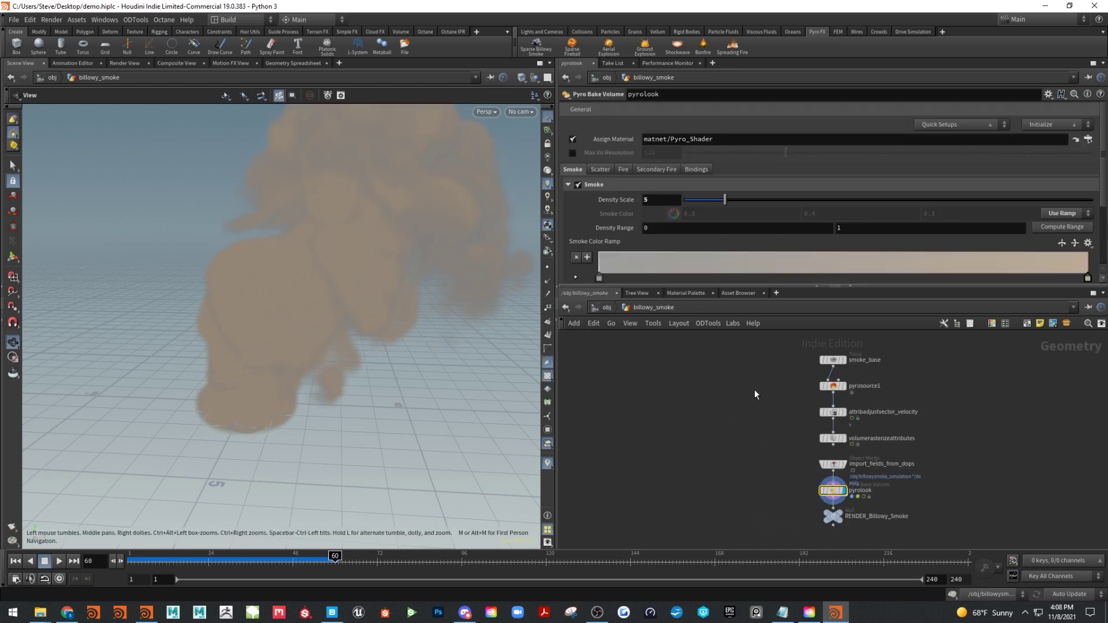
Examine the smoke source chain's settings from smoke_base through pyrosource1, the velocity adjustment and volumerasterizeattributes to import_fields_from_dops
{"action": "left_click_drag", "start_coordinate": [908, 287], "coordinate": [917, 224]}
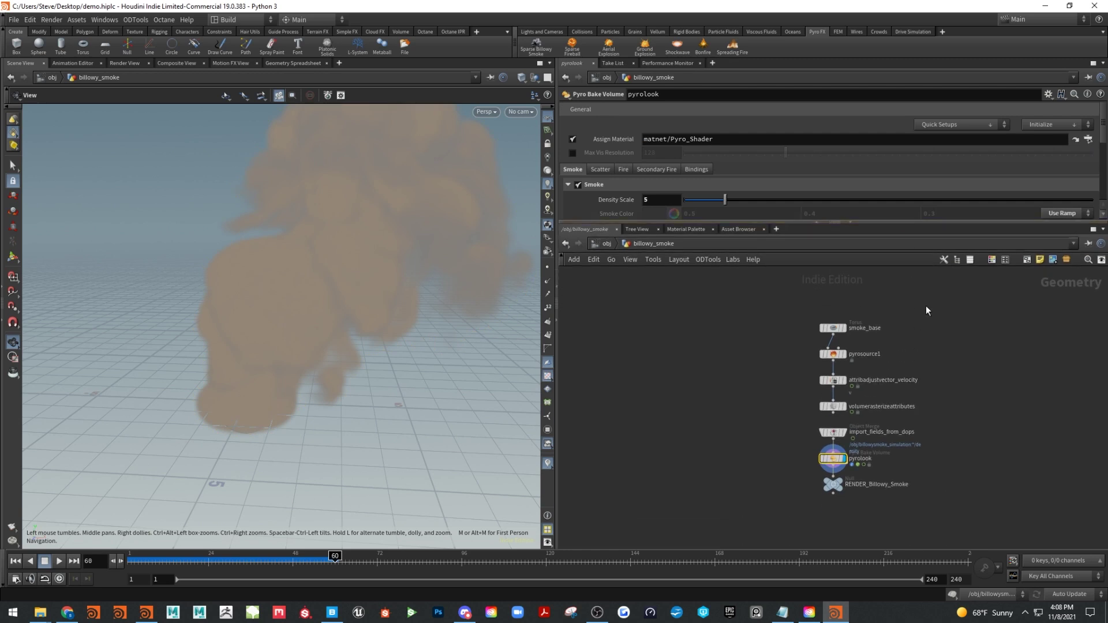
{"action": "middle_click_drag", "start_coordinate": [929, 372], "coordinate": [973, 353]}
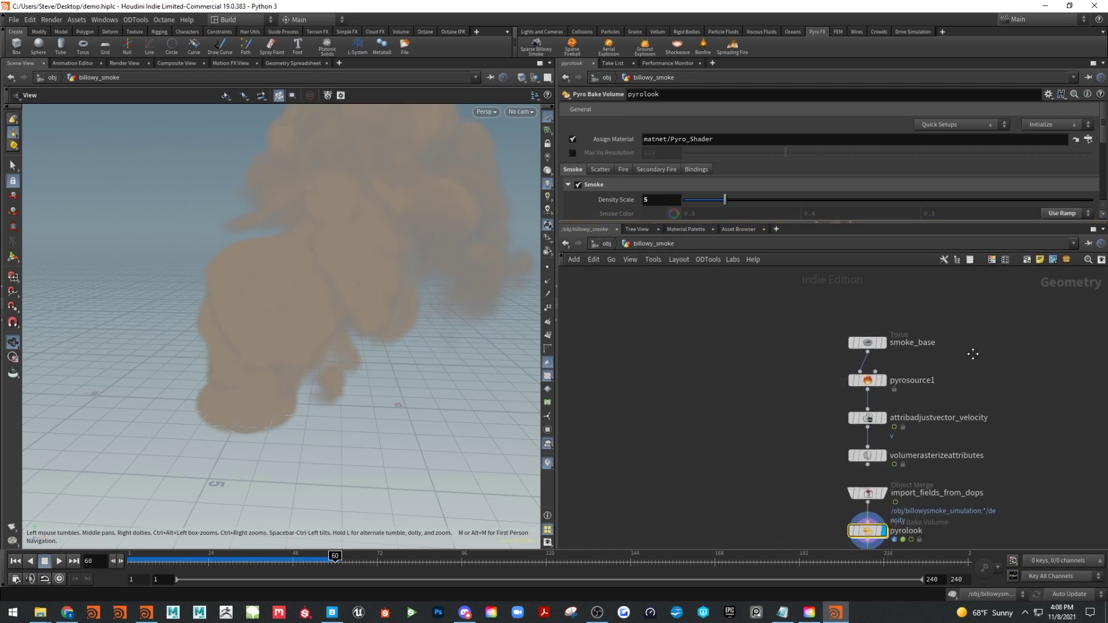
{"action": "scroll", "coordinate": [959, 378], "scroll_direction": "up", "scroll_amount": 3}
{"action": "left_click_drag", "start_coordinate": [735, 308], "coordinate": [1016, 341]}
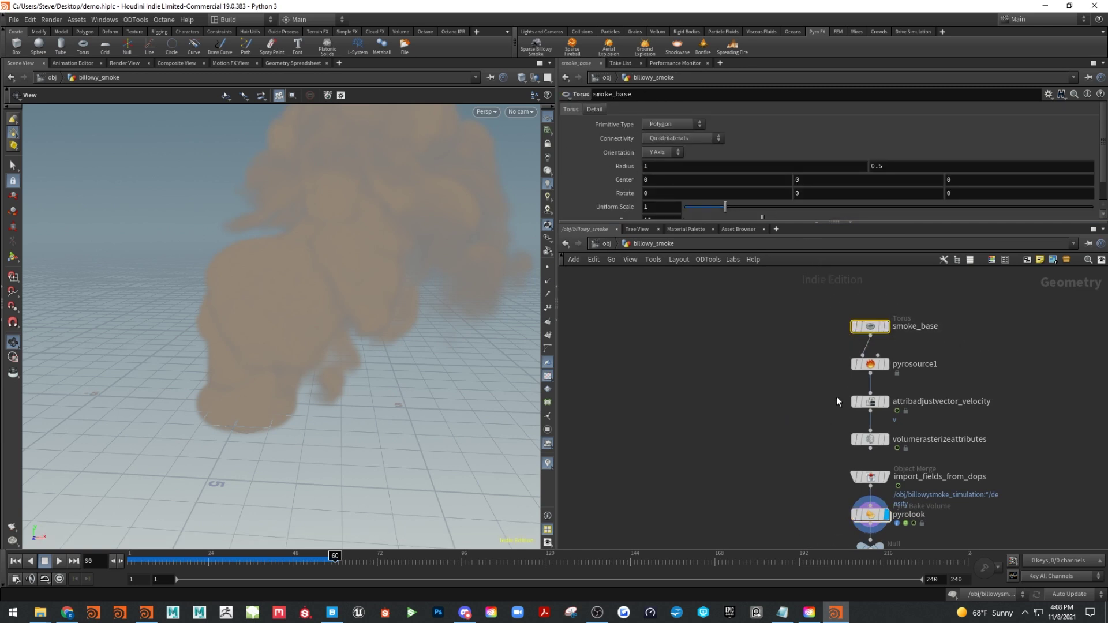
{"action": "left_click", "coordinate": [871, 362]}
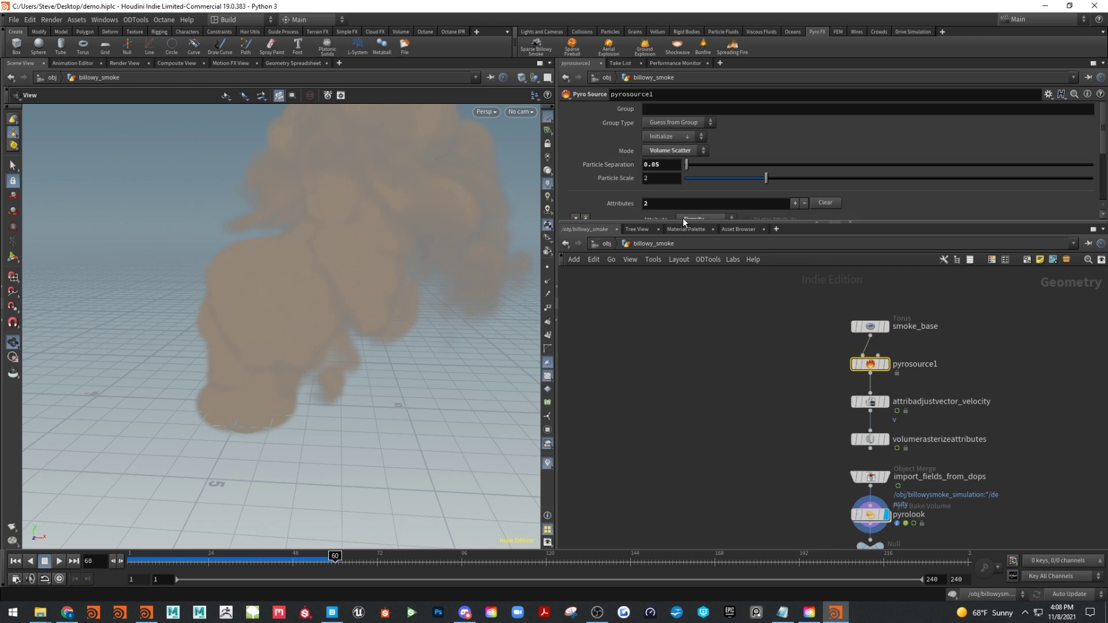
{"action": "left_click_drag", "start_coordinate": [683, 221], "coordinate": [683, 290]}
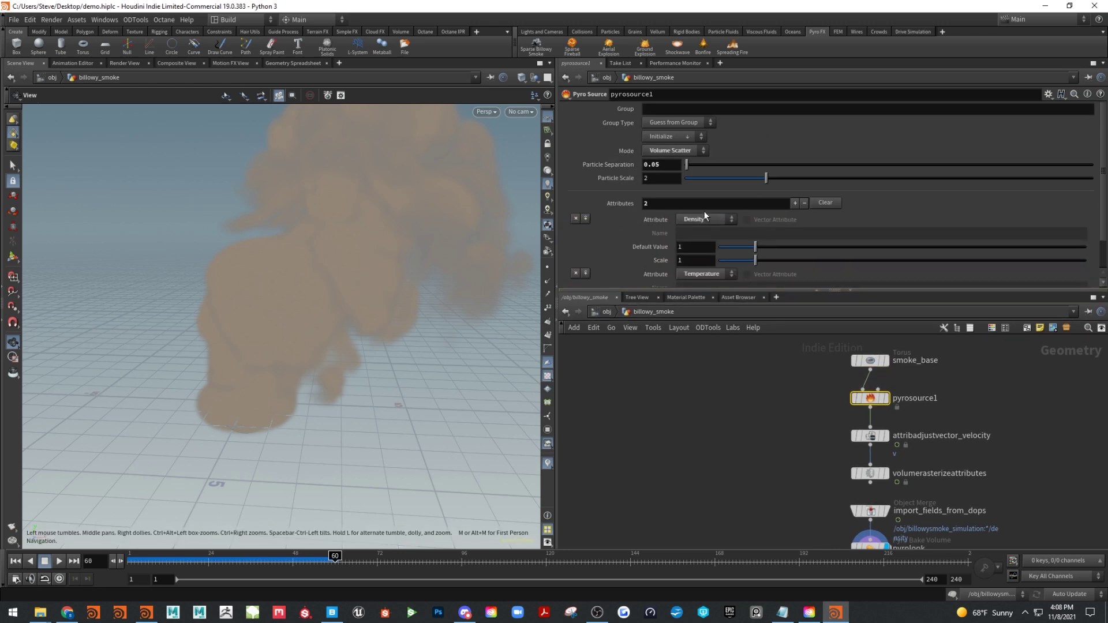
{"action": "scroll", "coordinate": [663, 263], "scroll_direction": "down", "scroll_amount": 3}
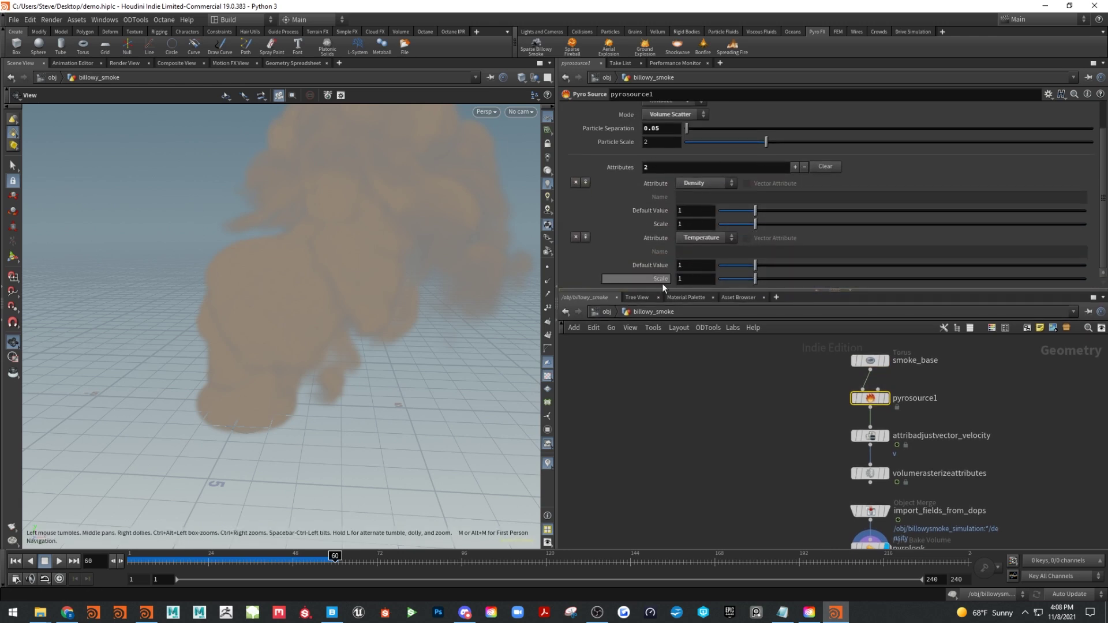
{"action": "left_click", "coordinate": [870, 435]}
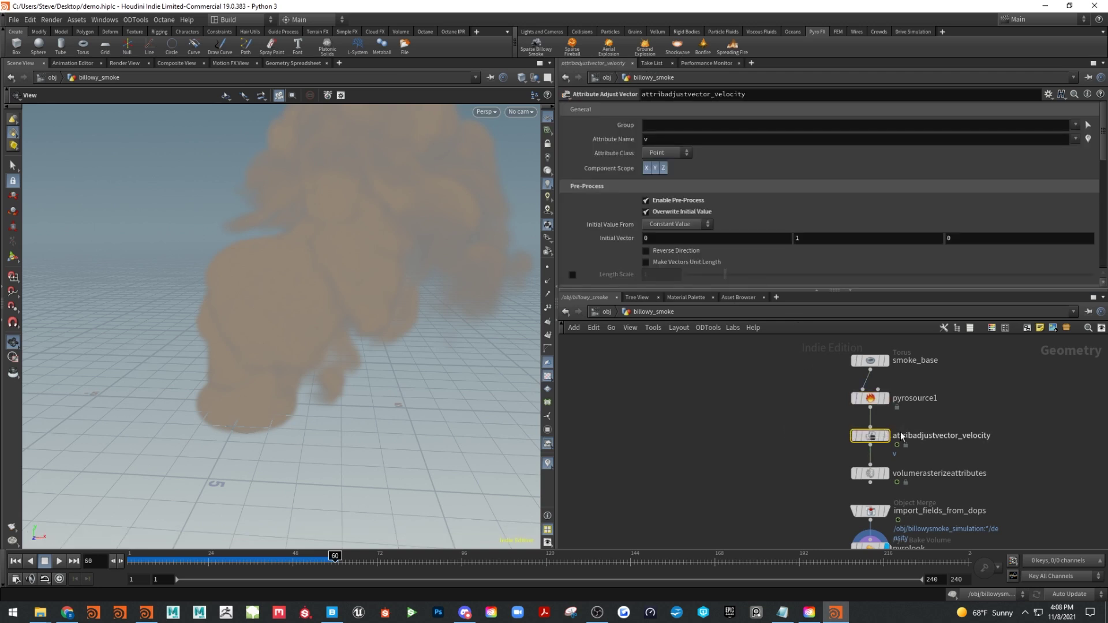
{"action": "middle_click_drag", "start_coordinate": [1019, 428], "coordinate": [1020, 384]}
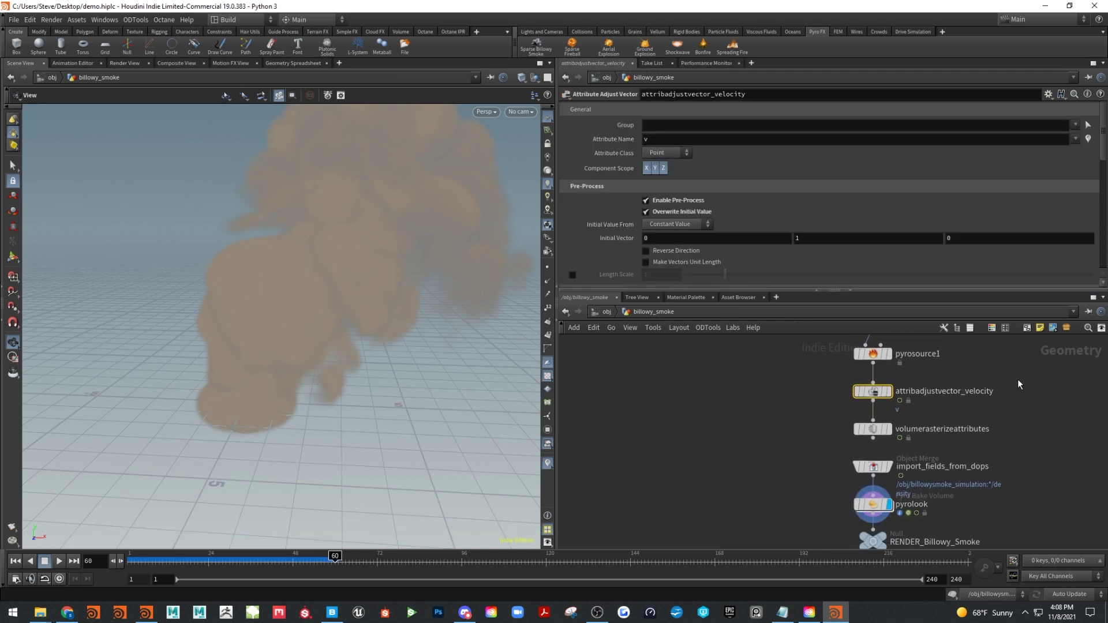
{"action": "left_click", "coordinate": [872, 429]}
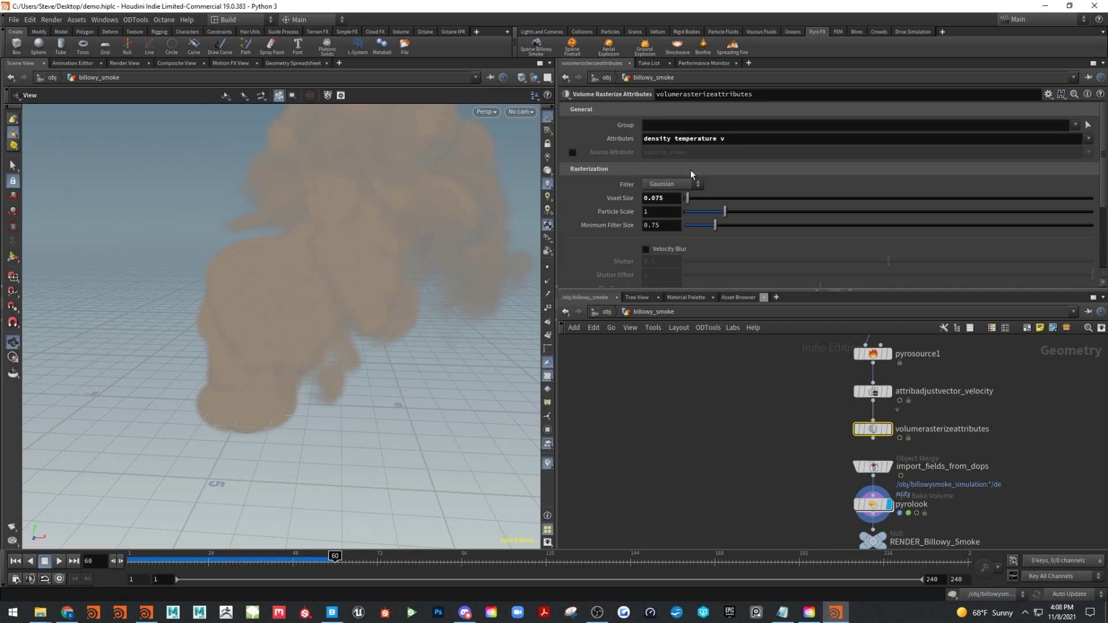
{"action": "middle_click_drag", "start_coordinate": [1049, 484], "coordinate": [1012, 424]}
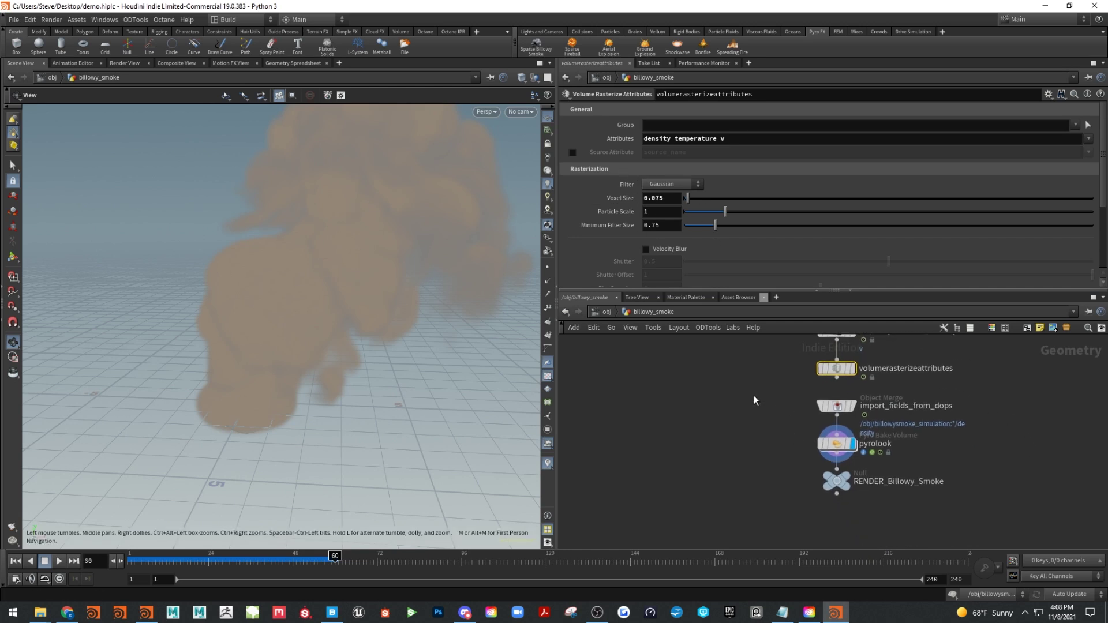
{"action": "left_click", "coordinate": [837, 406]}
In the pyrolook node, set the Smoke Color Ramp's start color to black and its end color to white
{"action": "left_click_drag", "start_coordinate": [803, 426], "coordinate": [923, 455]}
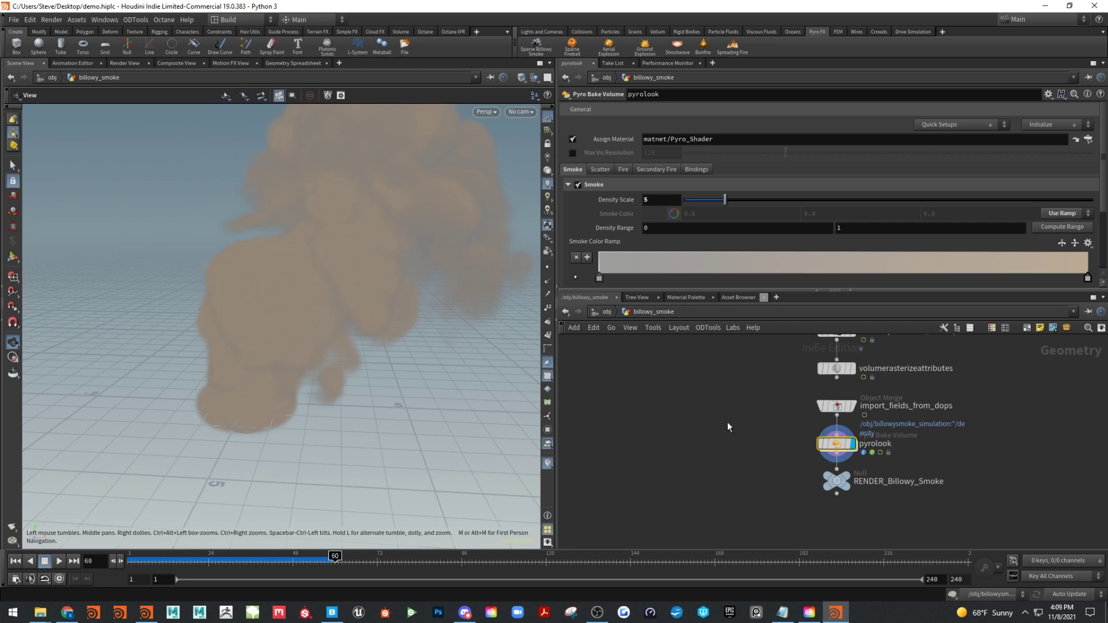
{"action": "double_click", "coordinate": [1088, 278]}
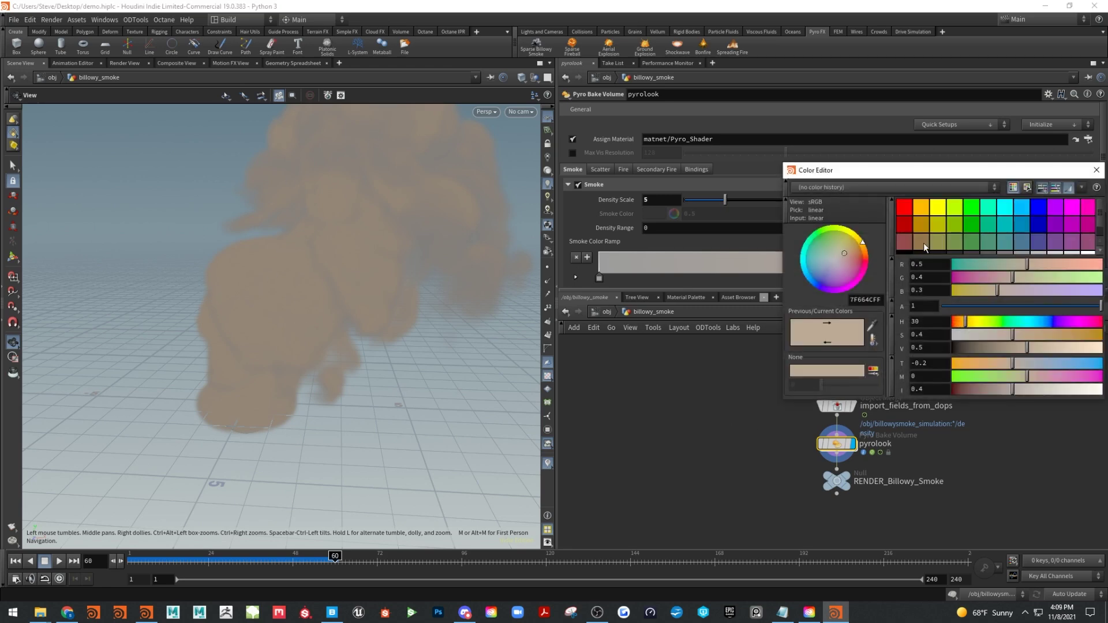
{"action": "left_click", "coordinate": [1085, 252]}
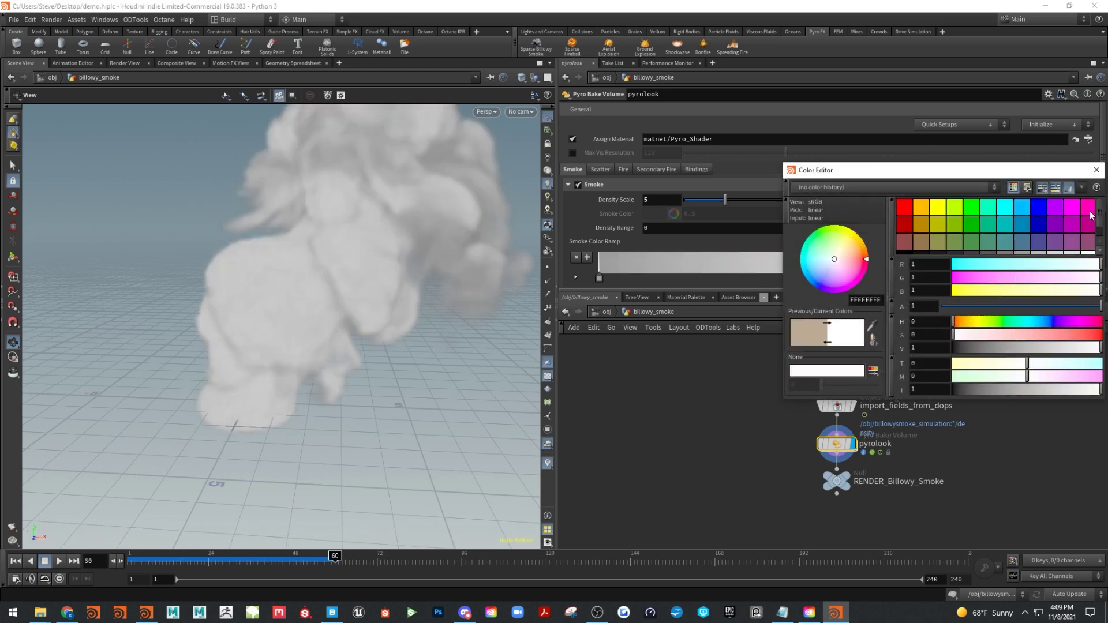
{"action": "left_click", "coordinate": [1095, 169]}
{"action": "double_click", "coordinate": [599, 278]}
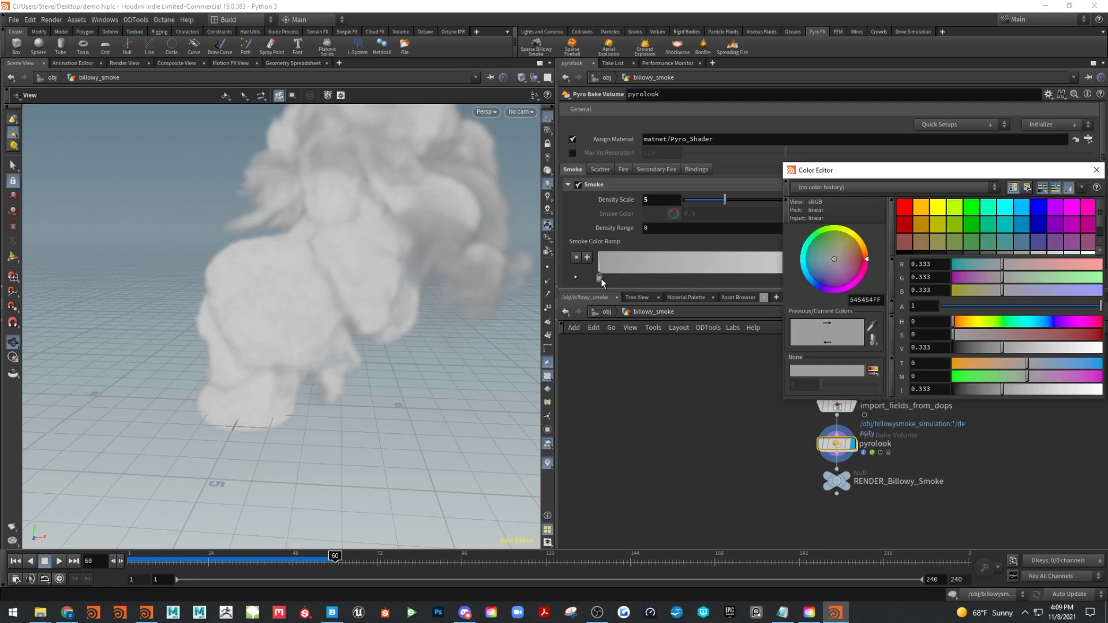
{"action": "left_click", "coordinate": [924, 252]}
{"action": "left_click", "coordinate": [1096, 170]}
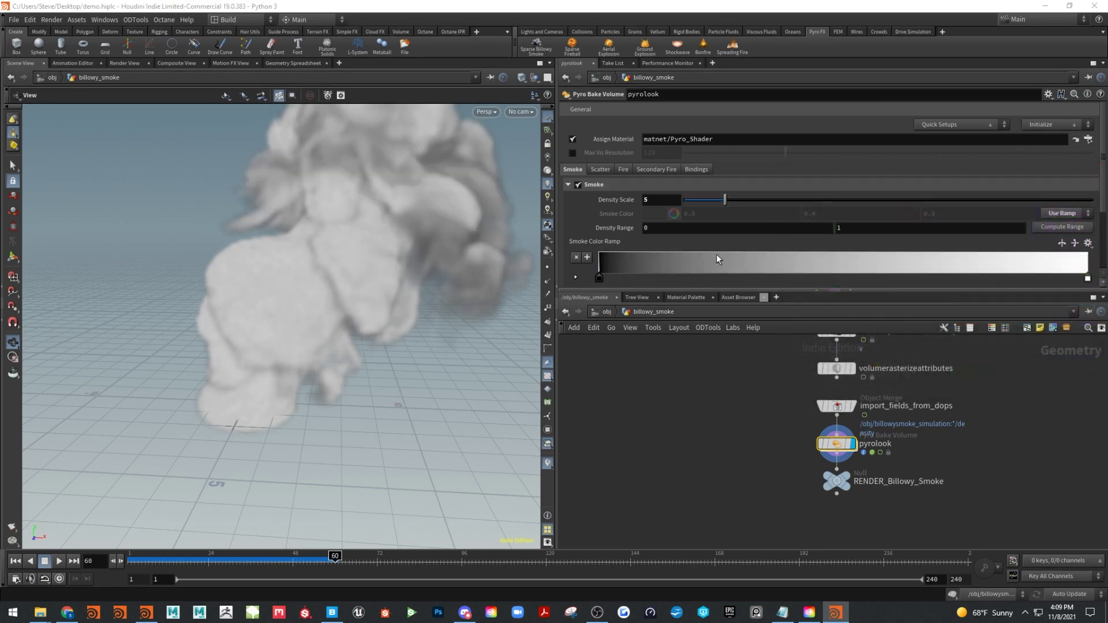
{"action": "scroll", "coordinate": [485, 351], "scroll_direction": "up", "scroll_amount": 3}
{"action": "left_click_drag", "start_coordinate": [485, 352], "coordinate": [420, 185]}
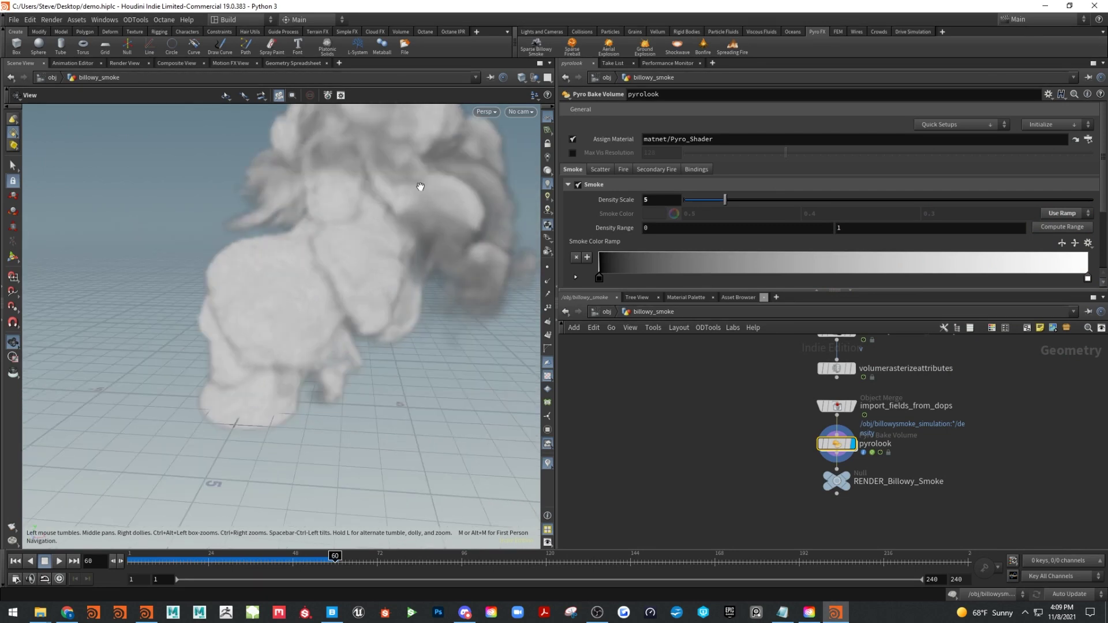
Check the shaded smoke, return to the object level and open the billowysmoke_simulation network
{"action": "left_click_drag", "start_coordinate": [414, 374], "coordinate": [329, 408]}
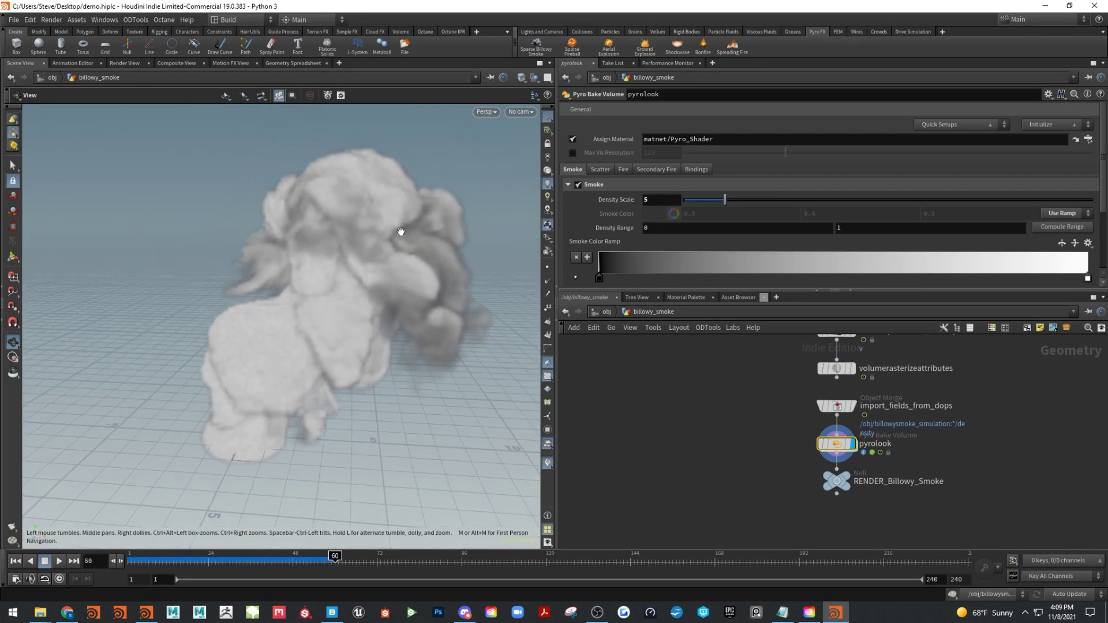
{"action": "mouse_move", "coordinate": [846, 482]}
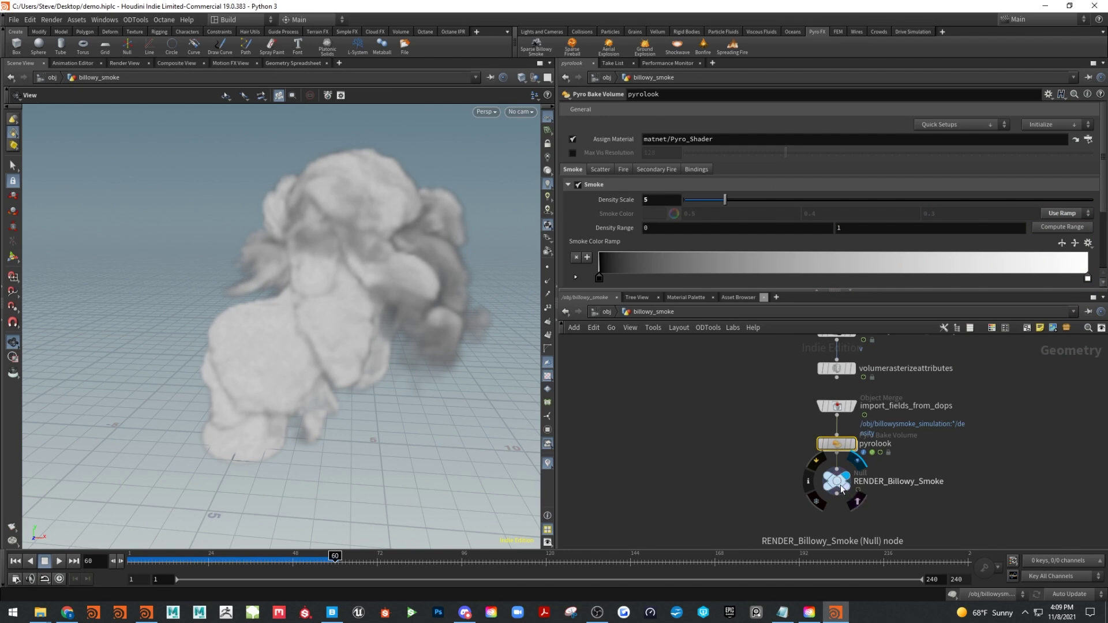
{"action": "left_click", "coordinate": [850, 482]}
{"action": "left_click", "coordinate": [613, 312]}
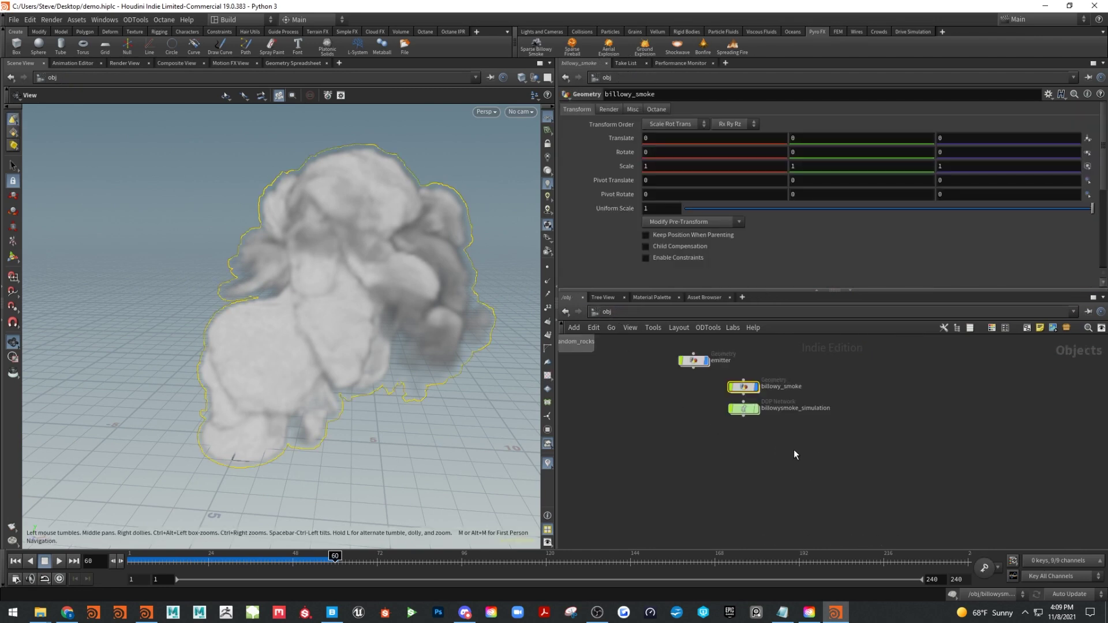
{"action": "double_click", "coordinate": [746, 410]}
Spread the pyro and source_volumes nodes apart on opposite sides above pyro_solver
{"action": "left_click_drag", "start_coordinate": [874, 290], "coordinate": [872, 254]}
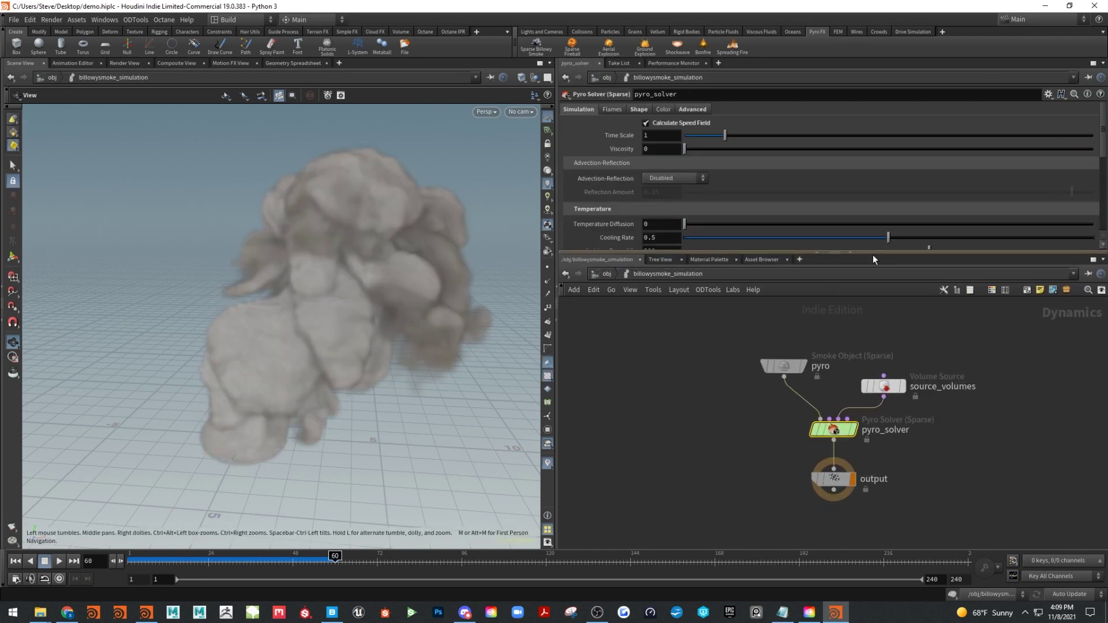
{"action": "middle_click_drag", "start_coordinate": [996, 375], "coordinate": [909, 405]}
{"action": "left_click_drag", "start_coordinate": [799, 415], "coordinate": [817, 348]}
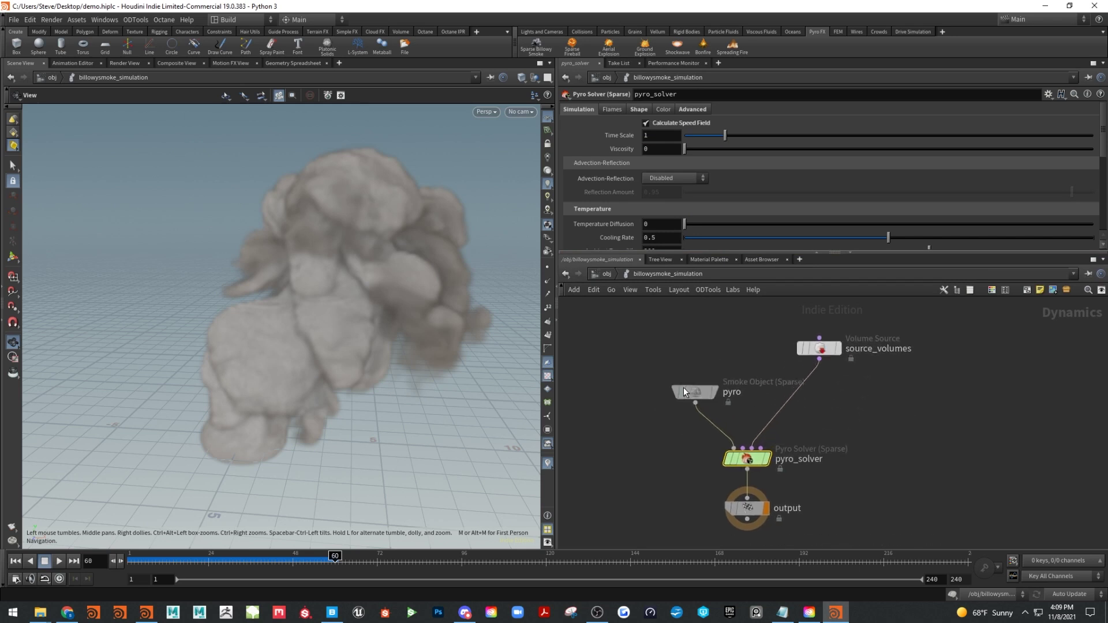
{"action": "left_click_drag", "start_coordinate": [683, 391], "coordinate": [659, 345]}
{"action": "left_click_drag", "start_coordinate": [766, 254], "coordinate": [766, 195]}
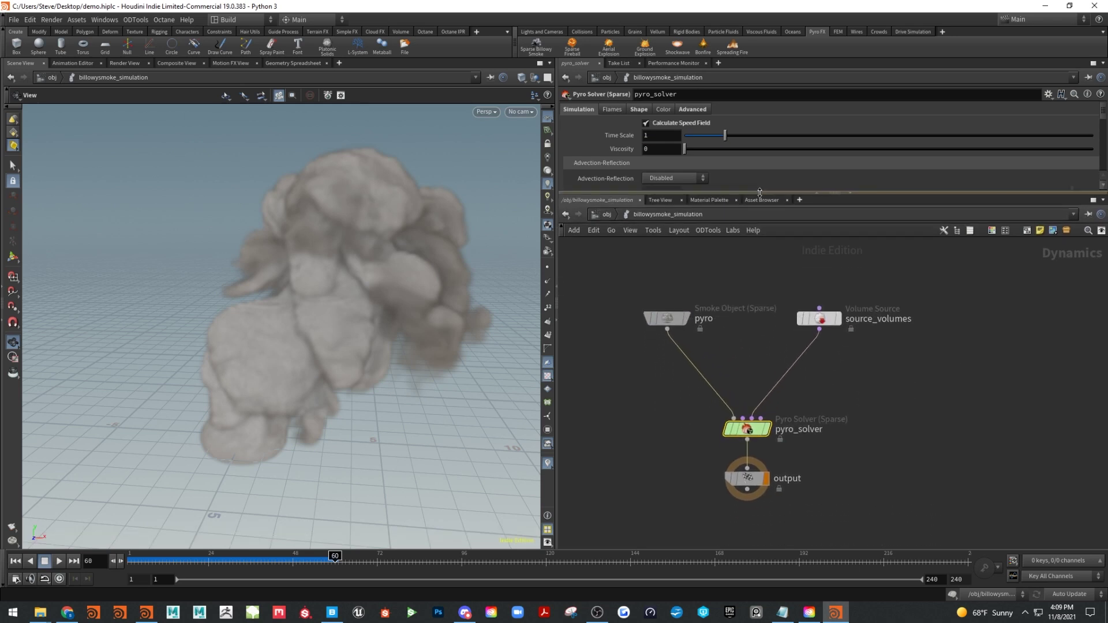
{"action": "middle_click_drag", "start_coordinate": [848, 393], "coordinate": [915, 415]}
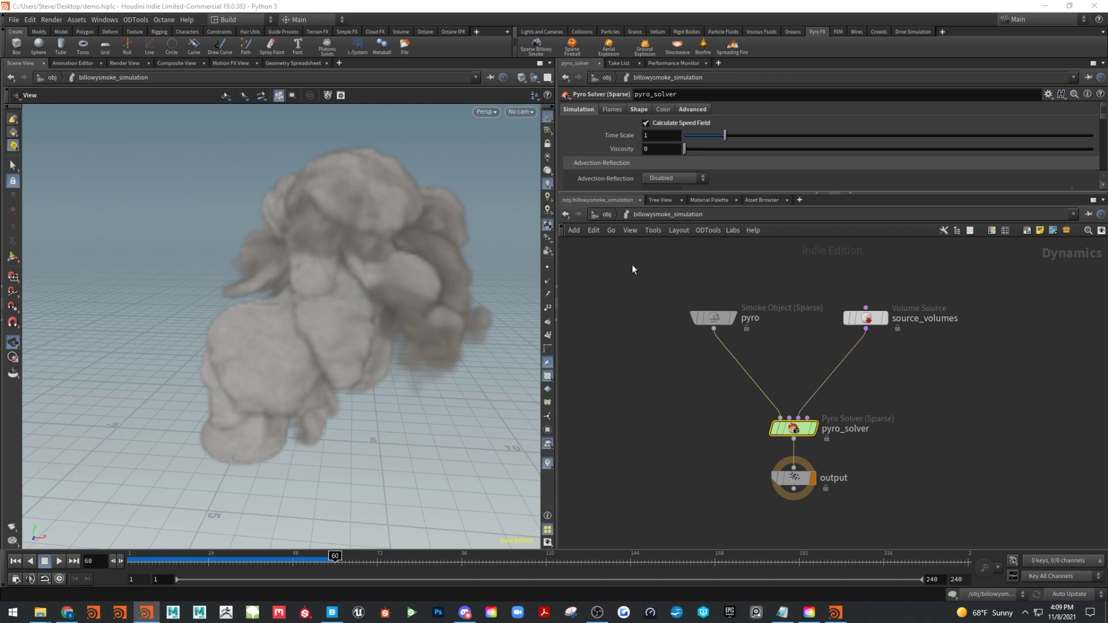
Examine the settings of the pyro smoke object and the SOP path and volume operations of source_volumes
{"action": "left_click", "coordinate": [714, 318]}
{"action": "left_click_drag", "start_coordinate": [835, 192], "coordinate": [834, 299]}
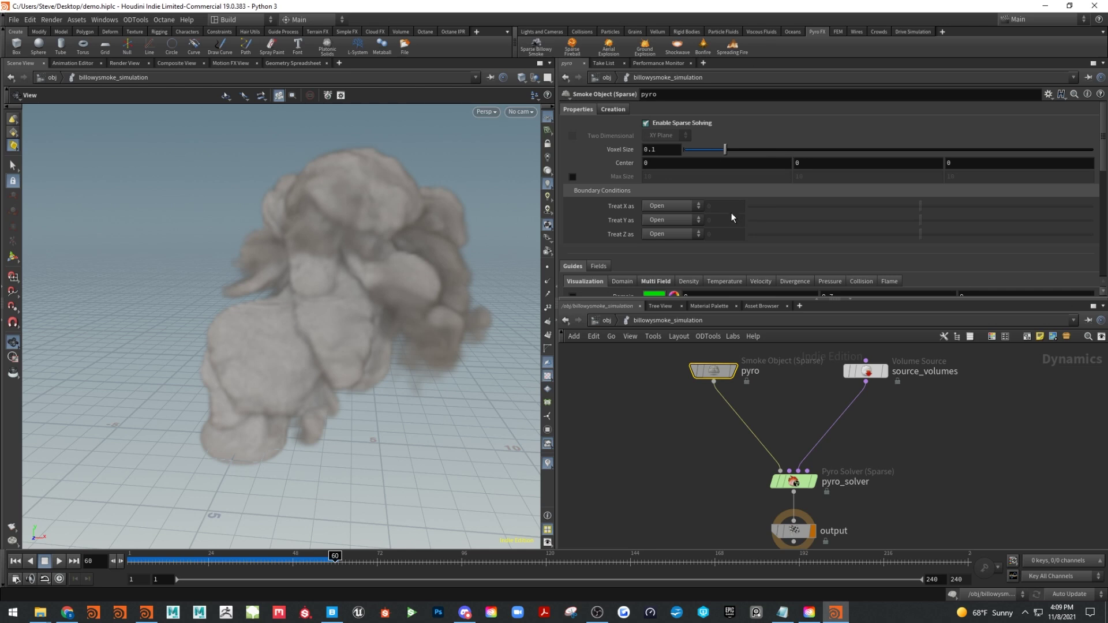
{"action": "left_click", "coordinate": [862, 374]}
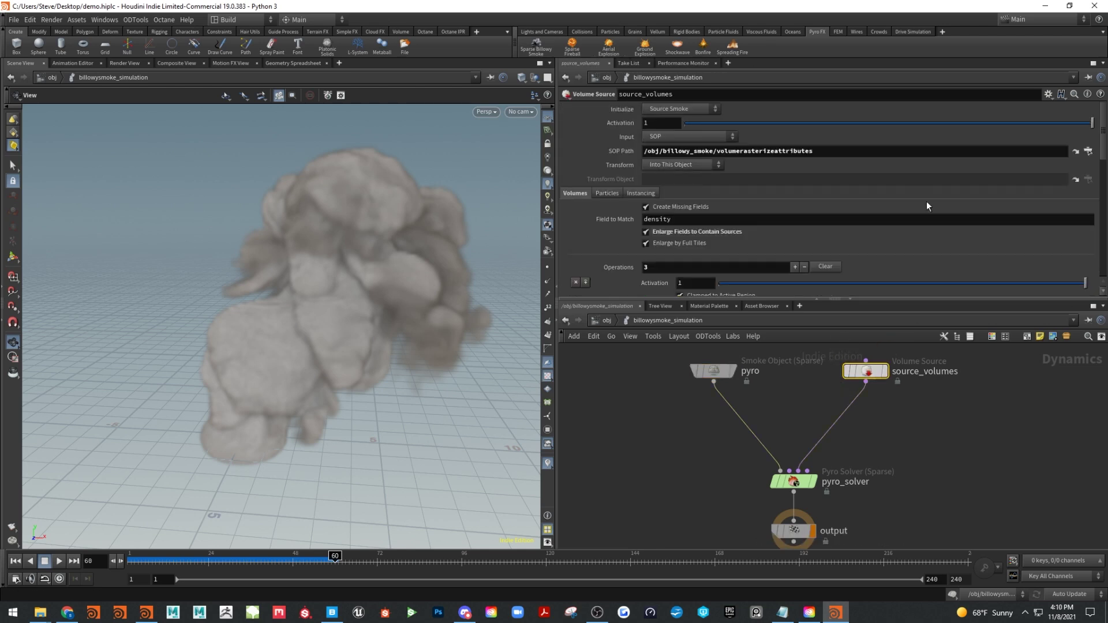
{"action": "left_click_drag", "start_coordinate": [813, 151], "coordinate": [642, 152]}
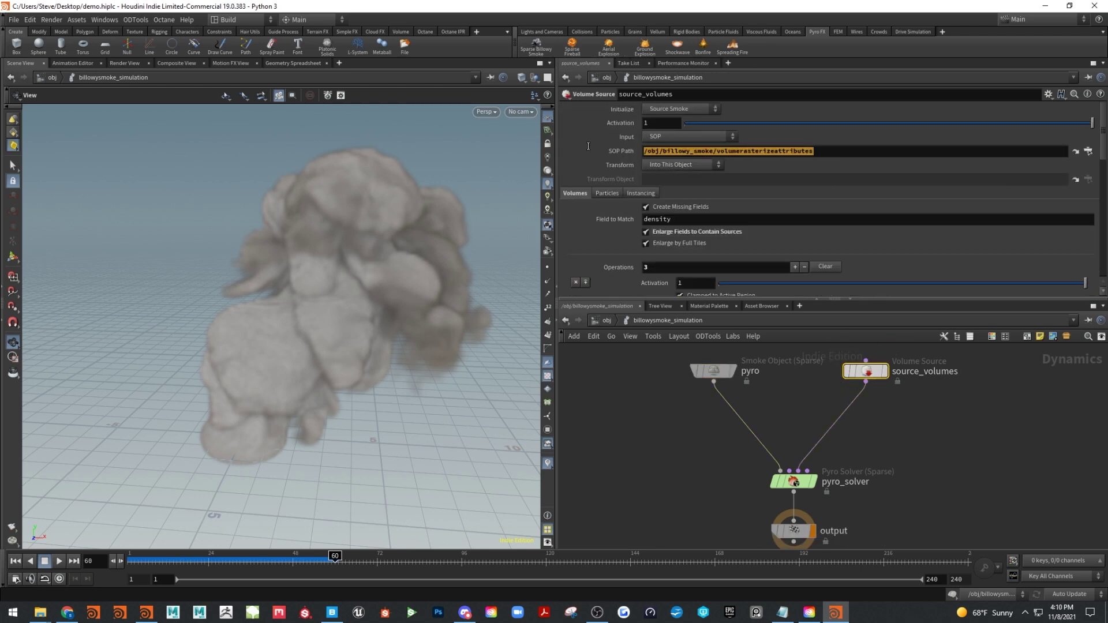
{"action": "left_click_drag", "start_coordinate": [813, 151], "coordinate": [621, 142]}
{"action": "scroll", "coordinate": [709, 251], "scroll_direction": "down", "scroll_amount": 5}
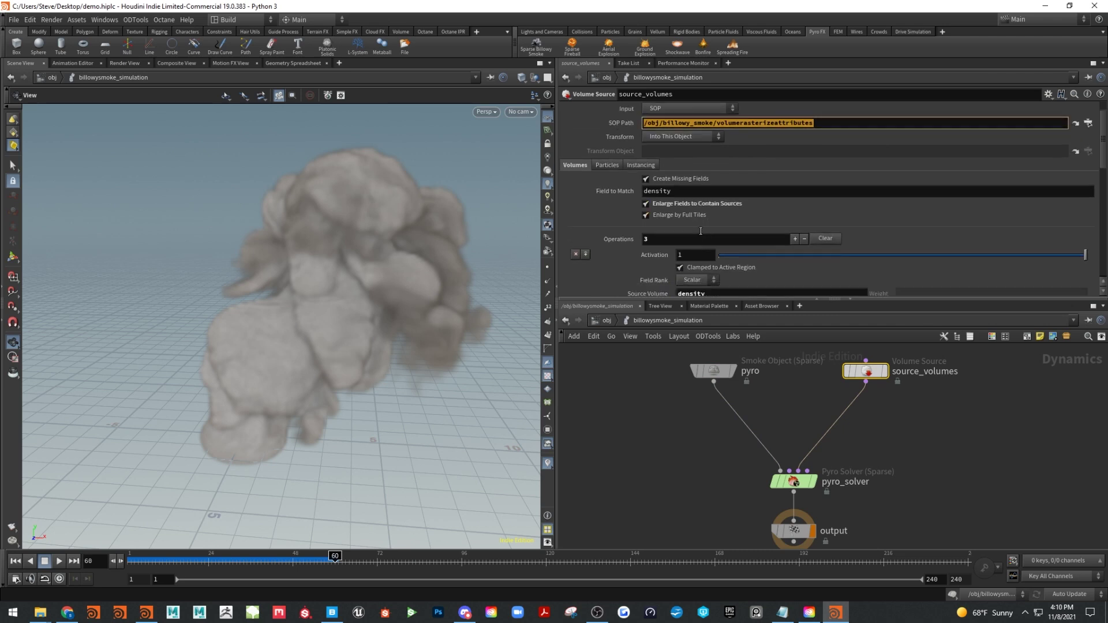
{"action": "scroll", "coordinate": [701, 210], "scroll_direction": "down", "scroll_amount": 3}
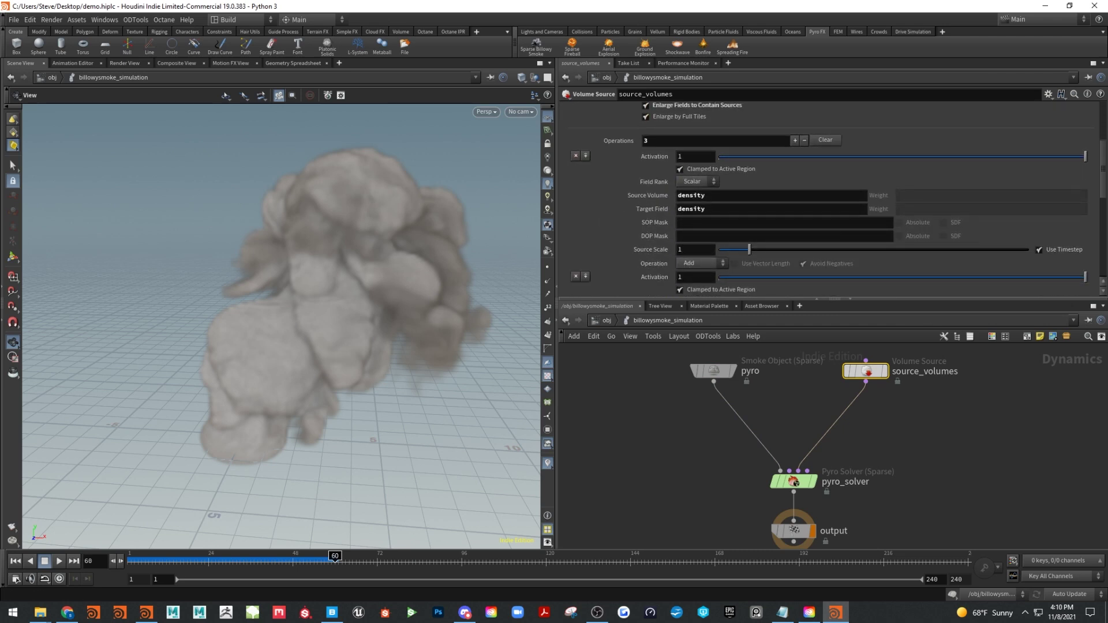
{"action": "left_click", "coordinate": [146, 612]}
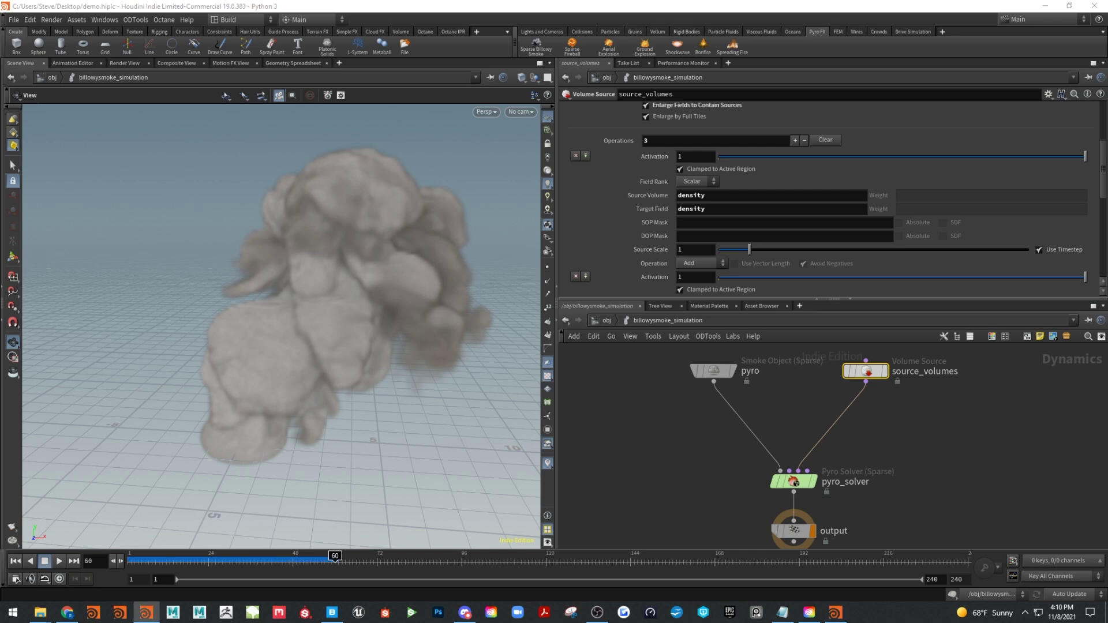
{"action": "scroll", "coordinate": [808, 210], "scroll_direction": "down", "scroll_amount": 15}
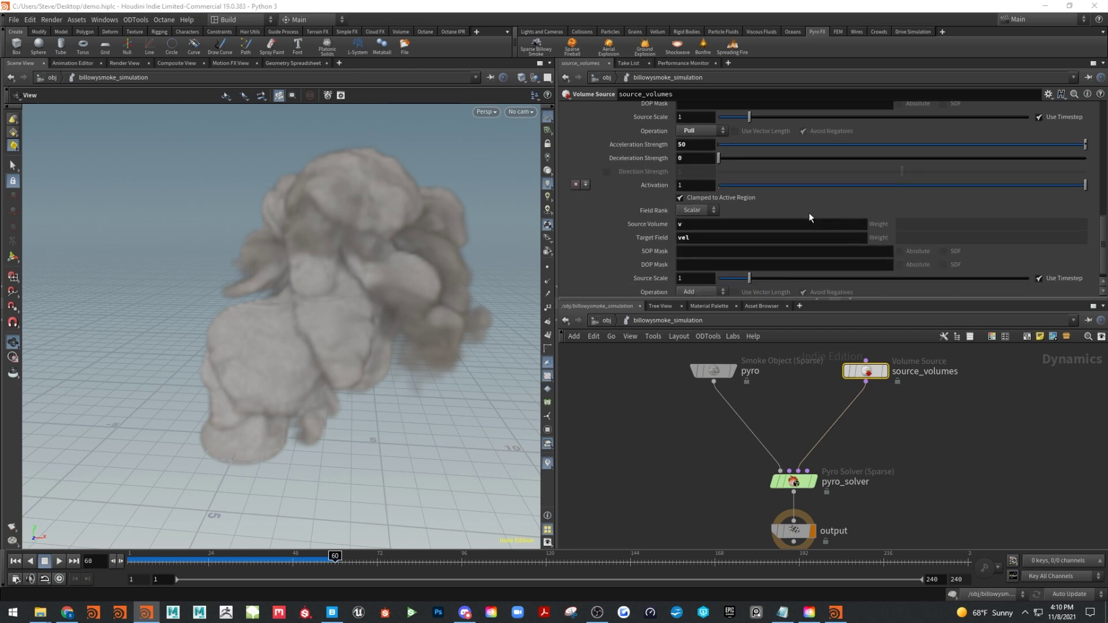
{"action": "scroll", "coordinate": [804, 215], "scroll_direction": "down", "scroll_amount": 1}
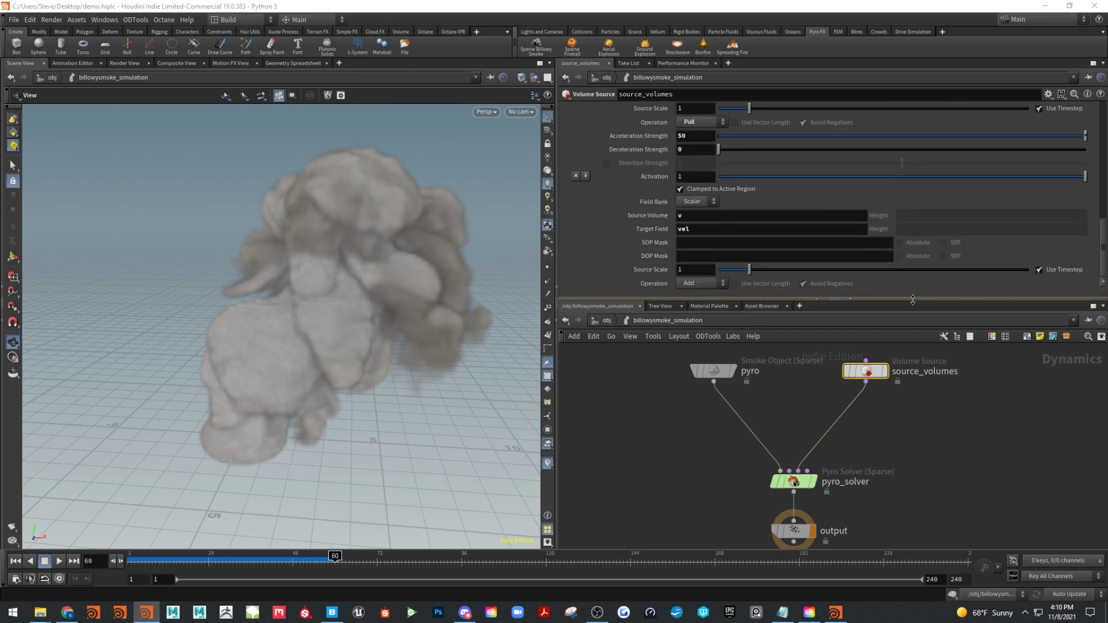
At the object level, line up emitter, billowy_smoke and billowysmoke_simulation in one column with emitter on top
{"action": "left_click_drag", "start_coordinate": [900, 298], "coordinate": [900, 260]}
{"action": "key", "text": "u"}
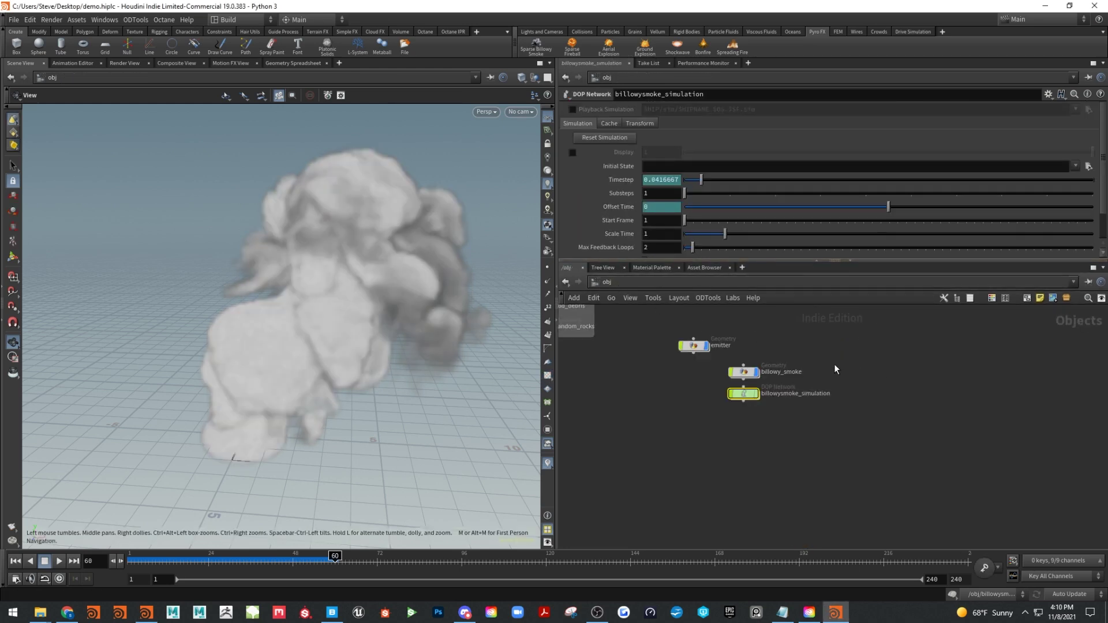
{"action": "middle_click_drag", "start_coordinate": [835, 369], "coordinate": [889, 414]}
{"action": "left_click", "coordinate": [799, 423], "text": "shift"}
{"action": "left_click_drag", "start_coordinate": [799, 422], "coordinate": [754, 441]}
{"action": "left_click", "coordinate": [749, 438]}
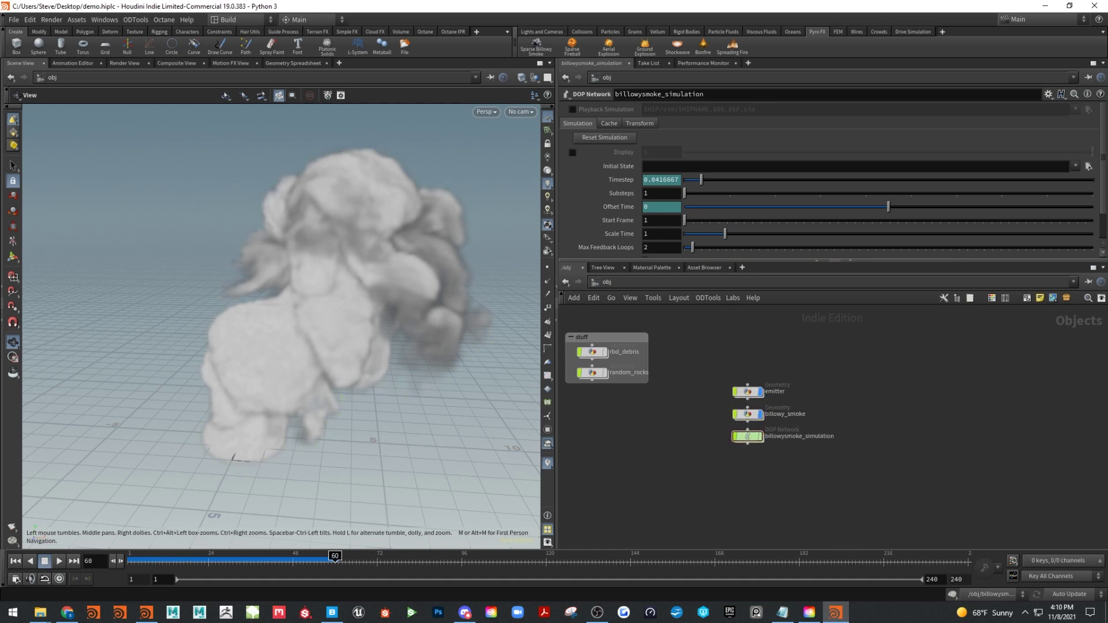
Add a Geometry object beside the smoke nodes and rename it particles
{"action": "key", "text": "alt+Tab"}
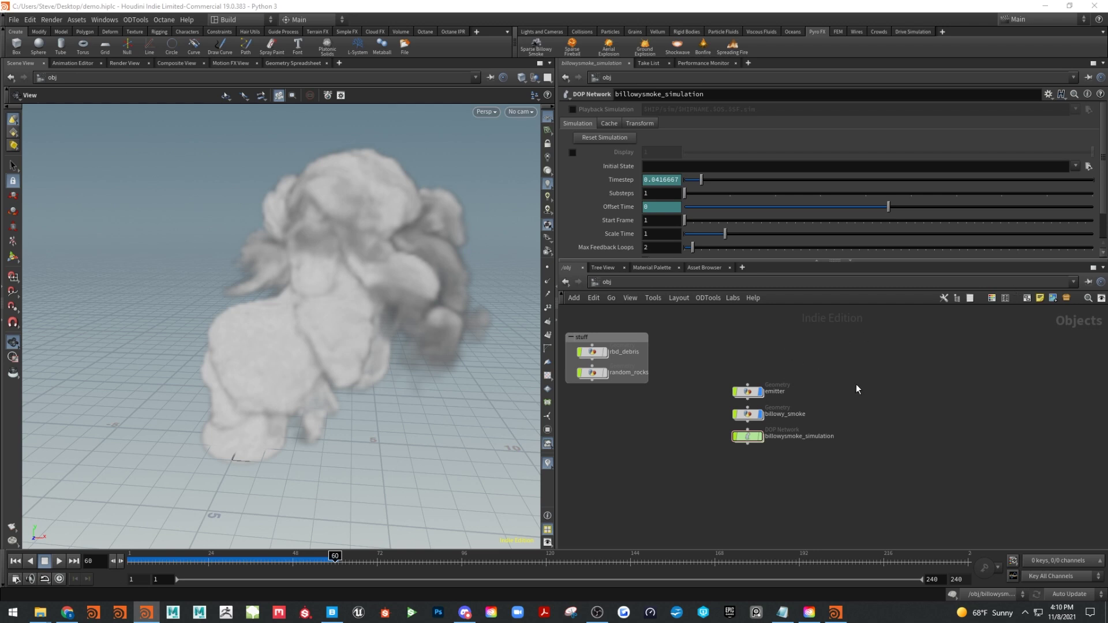
{"action": "middle_click_drag", "start_coordinate": [902, 405], "coordinate": [869, 399]}
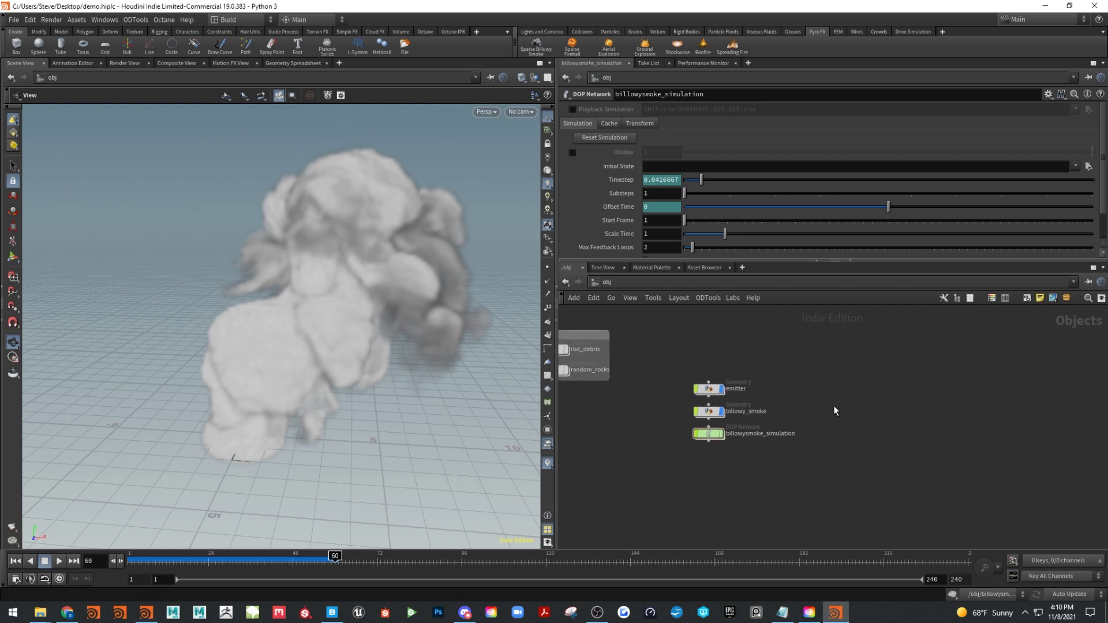
{"action": "key", "text": "Tab"}
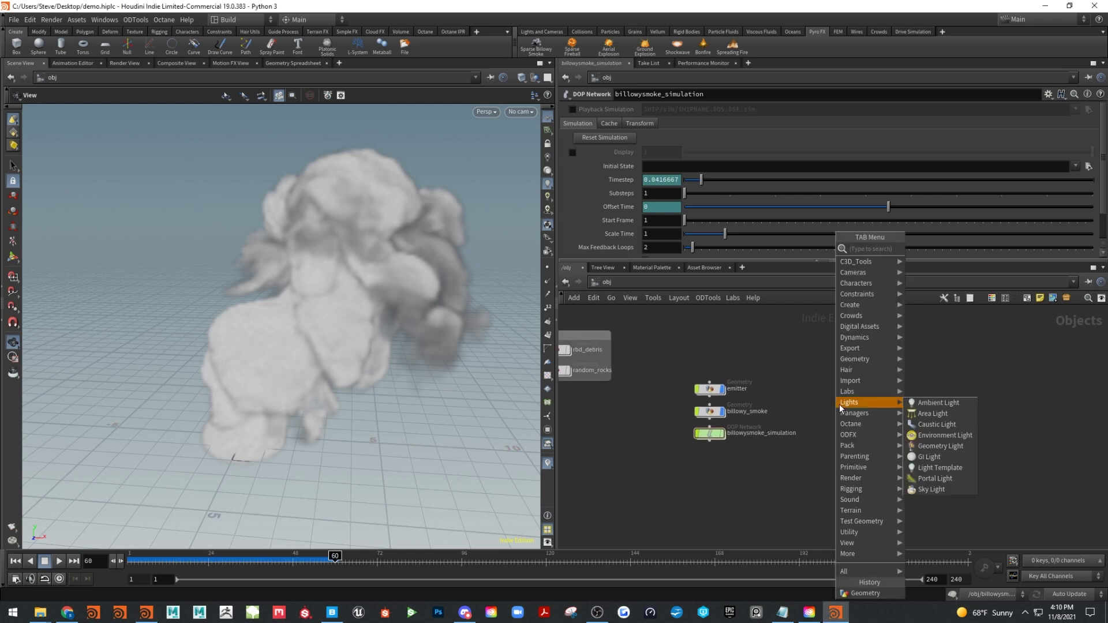
{"action": "type", "text": "geo"}
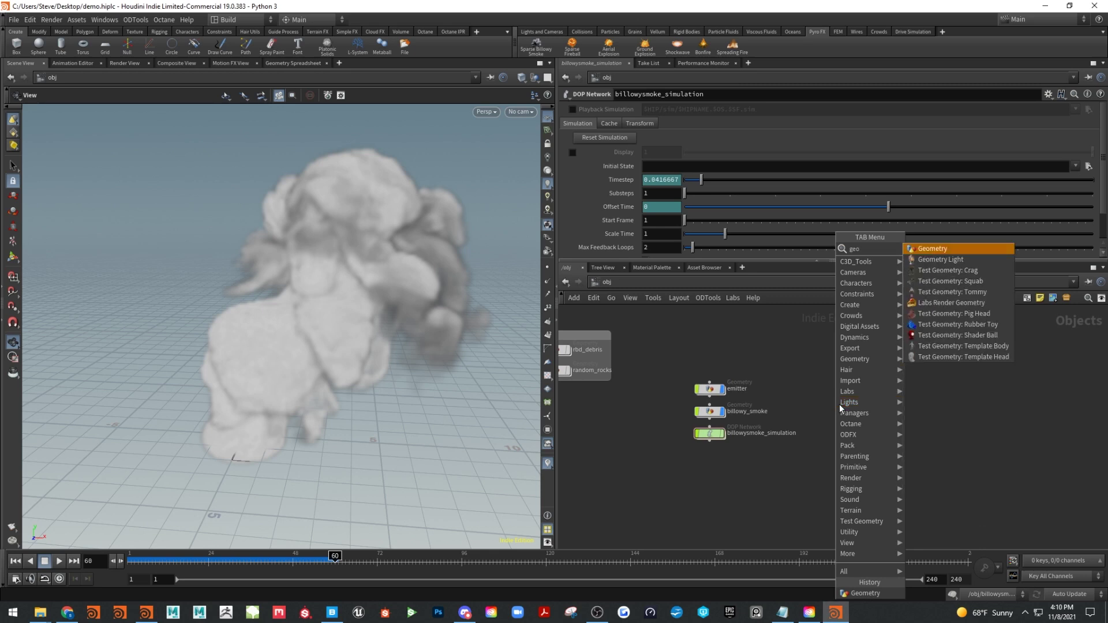
{"action": "key", "text": "Return"}
{"action": "left_click", "coordinate": [839, 403]}
{"action": "left_click_drag", "start_coordinate": [839, 404], "coordinate": [836, 390]}
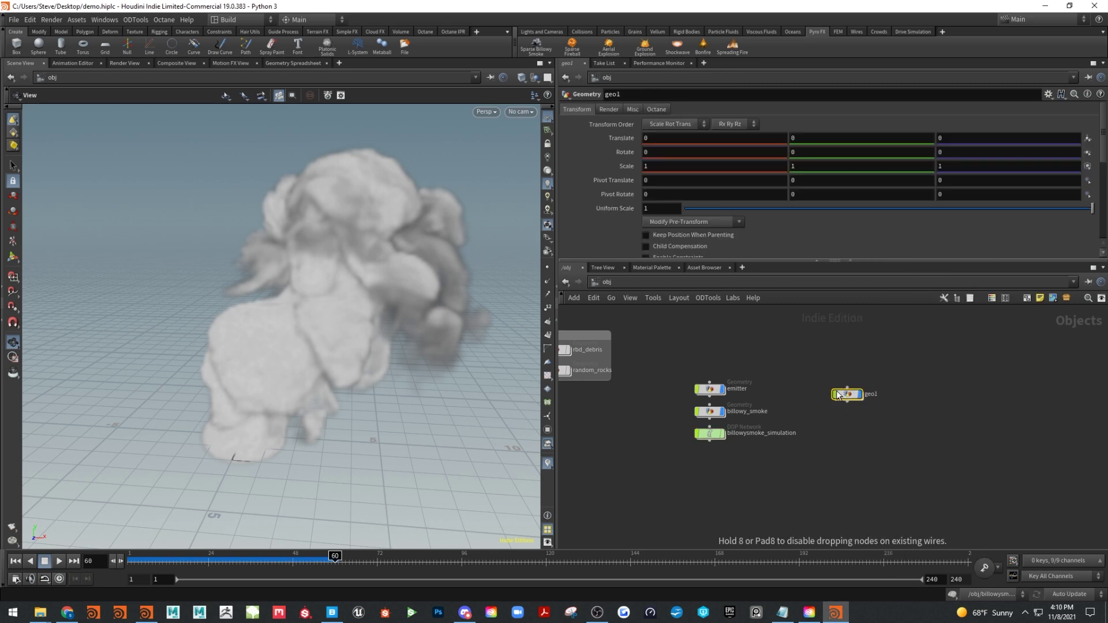
{"action": "double_click", "coordinate": [859, 390]}
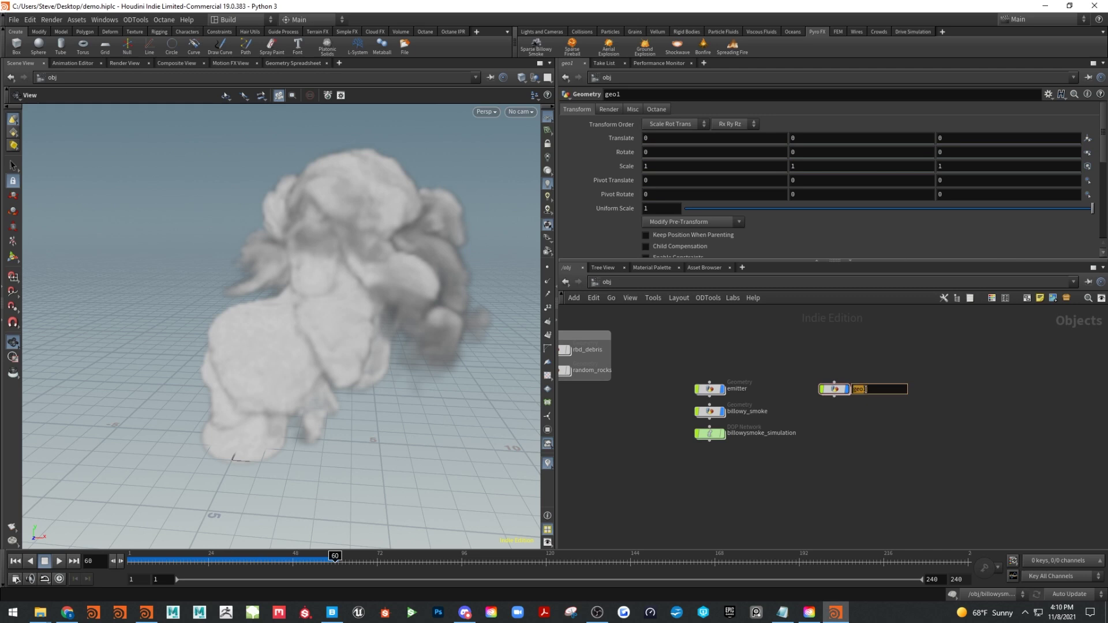
{"action": "type", "text": "particles"}
{"action": "key", "text": "Return"}
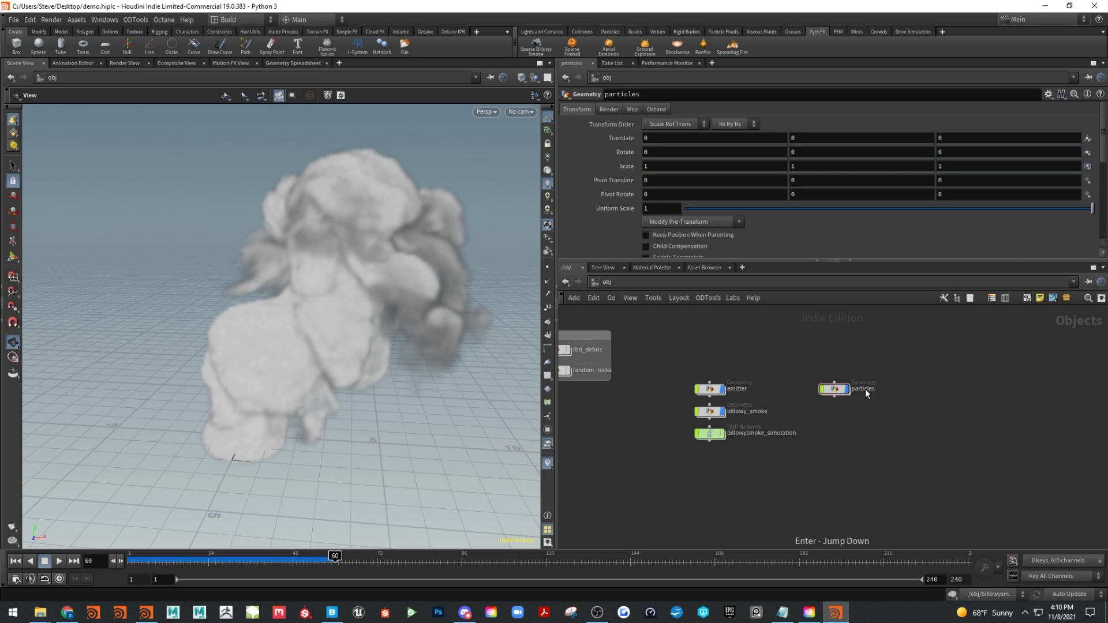
Open the particles network and add an Object Merge node
{"action": "double_click", "coordinate": [839, 390]}
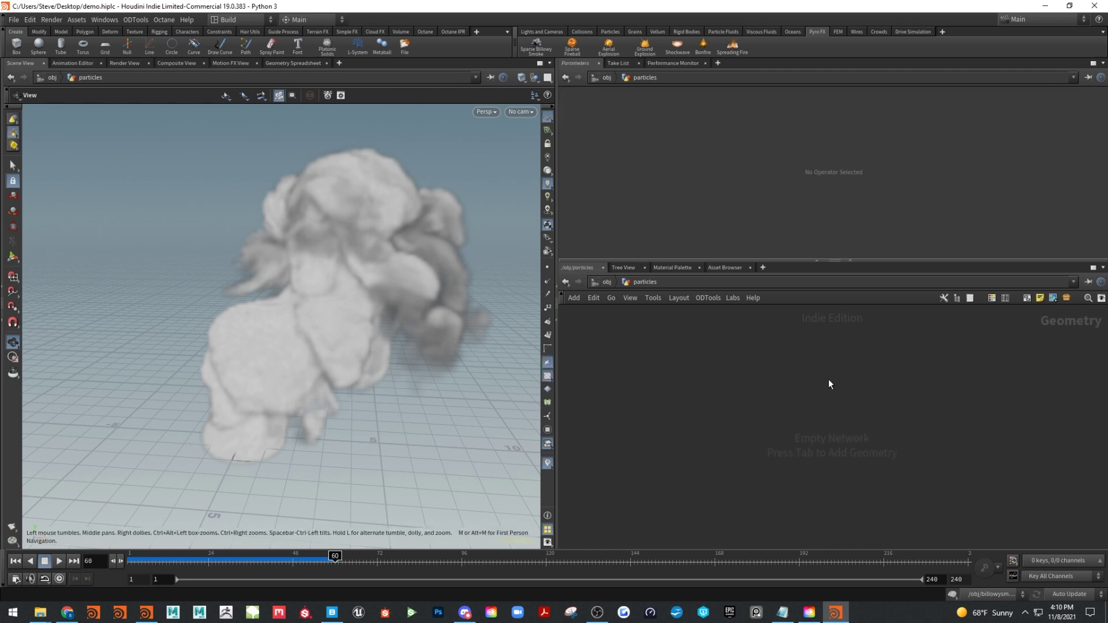
{"action": "key", "text": "Tab"}
{"action": "mouse_move", "coordinate": [829, 379]}
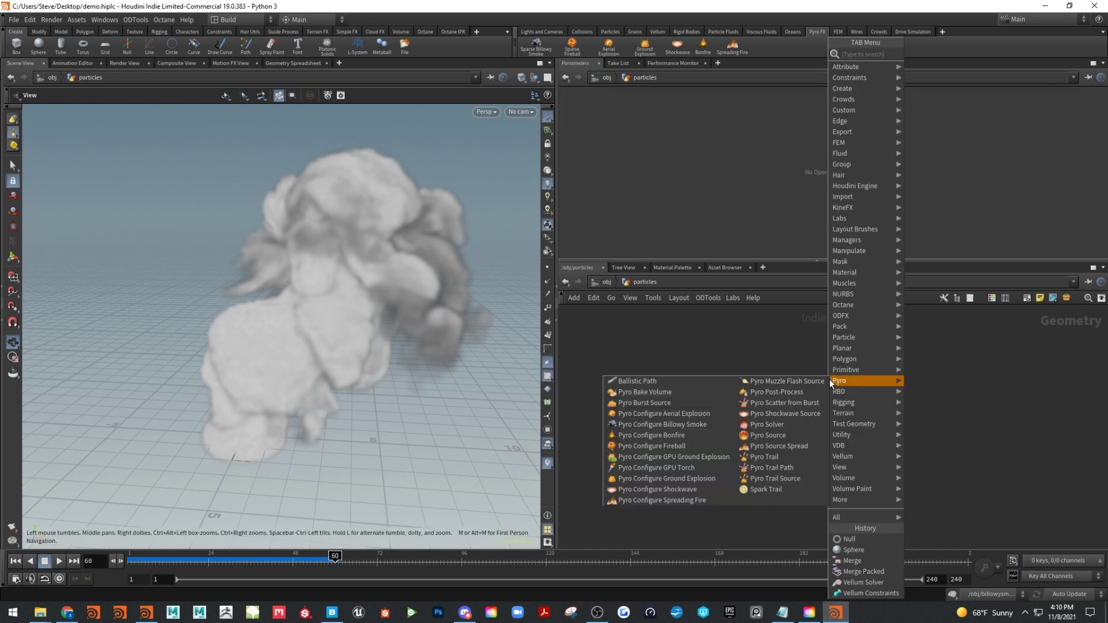
{"action": "type", "text": "obj"}
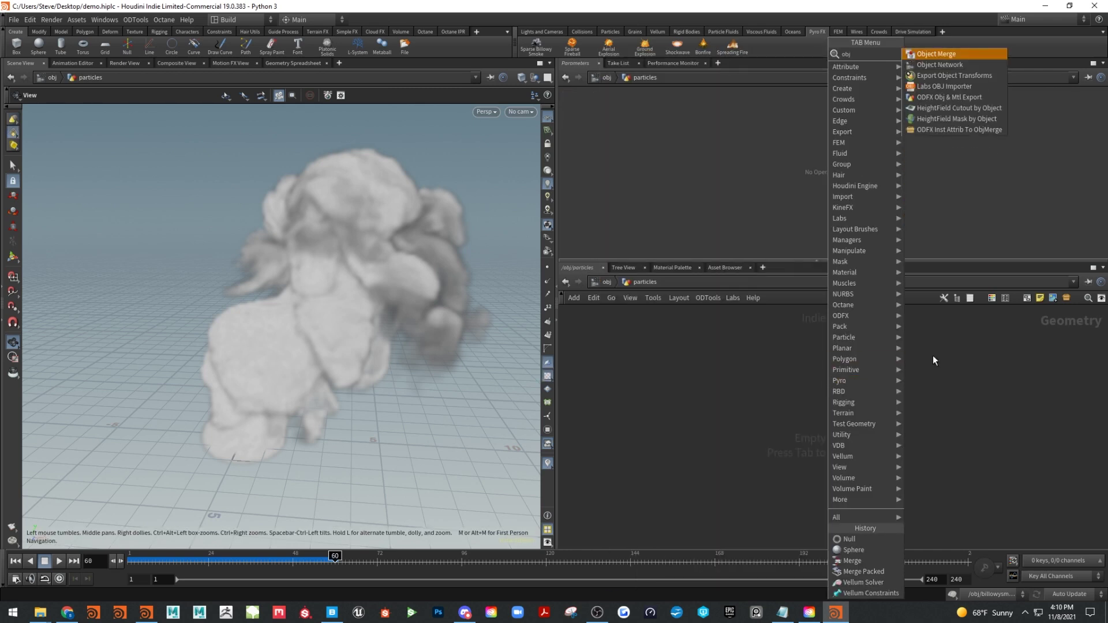
{"action": "left_click", "coordinate": [957, 55]}
{"action": "left_click", "coordinate": [863, 388]}
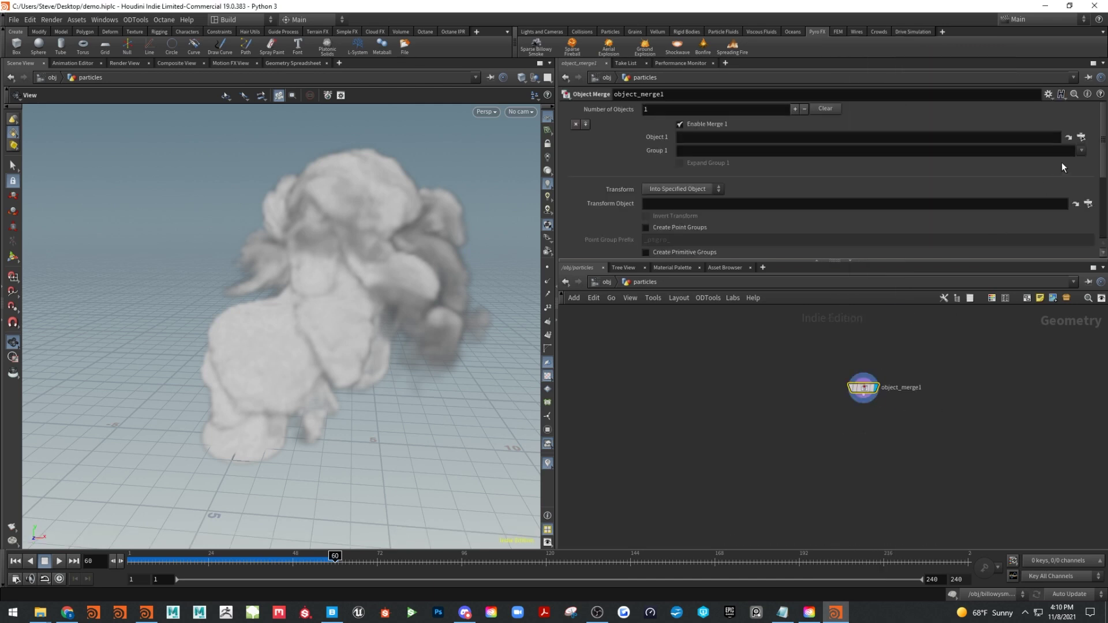
Set Object 1 of the Object Merge to /obj/emitter/OUT_EMITTER and move the node higher in the network
{"action": "left_click", "coordinate": [1081, 138]}
{"action": "left_click", "coordinate": [993, 103]}
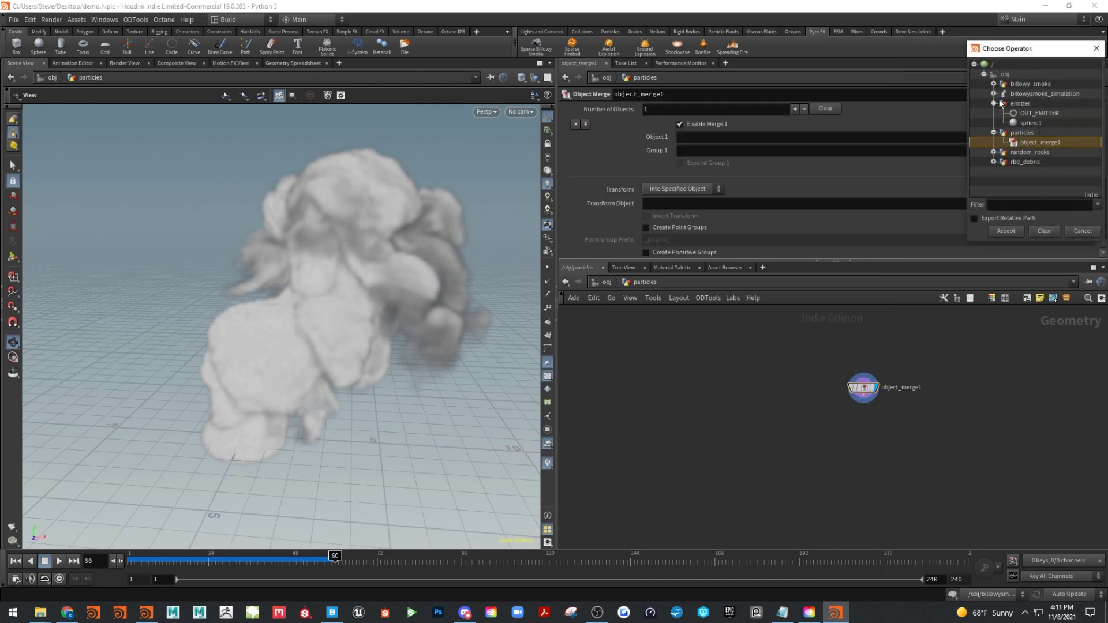
{"action": "left_click", "coordinate": [1032, 113]}
{"action": "left_click", "coordinate": [1007, 232]}
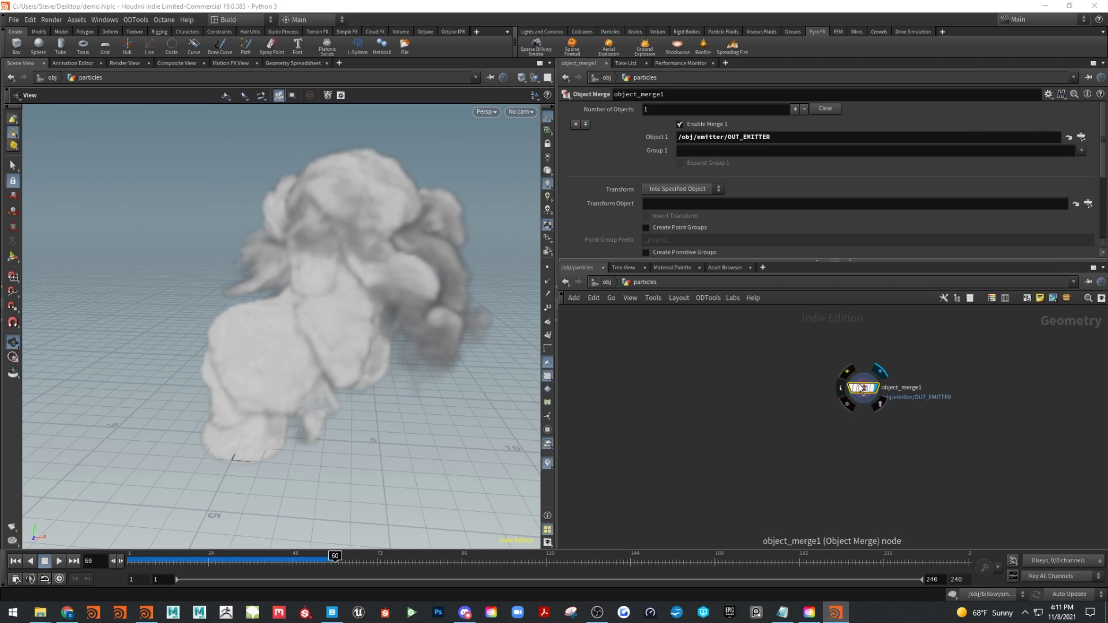
{"action": "left_click_drag", "start_coordinate": [858, 383], "coordinate": [842, 359]}
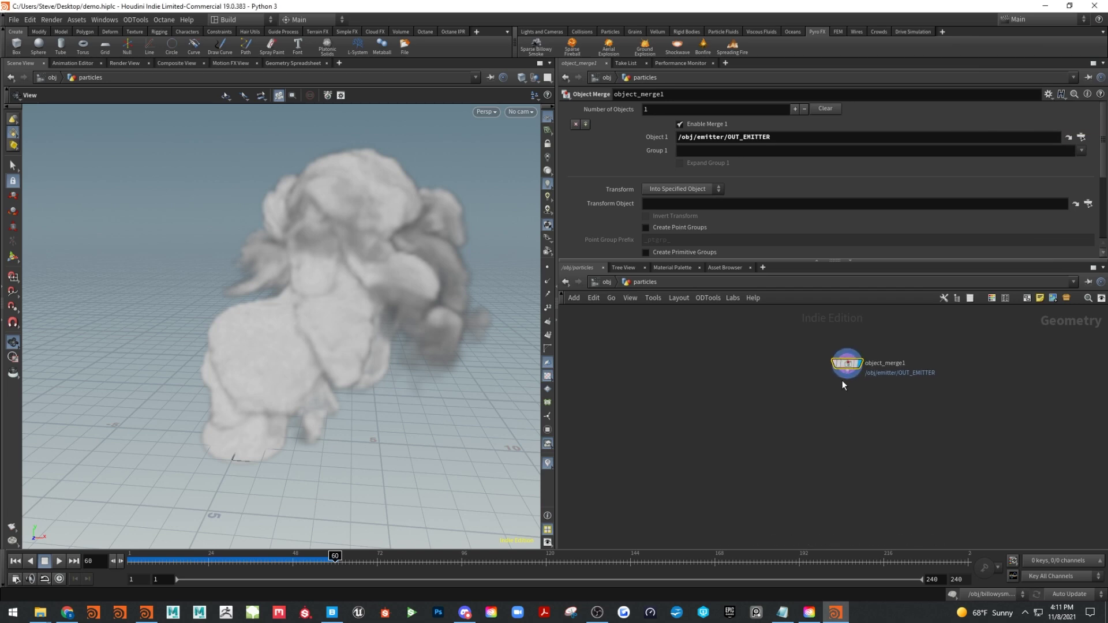
Add a POP Network below object_merge1, fed by its output
{"action": "left_click_drag", "start_coordinate": [844, 380], "coordinate": [843, 433]}
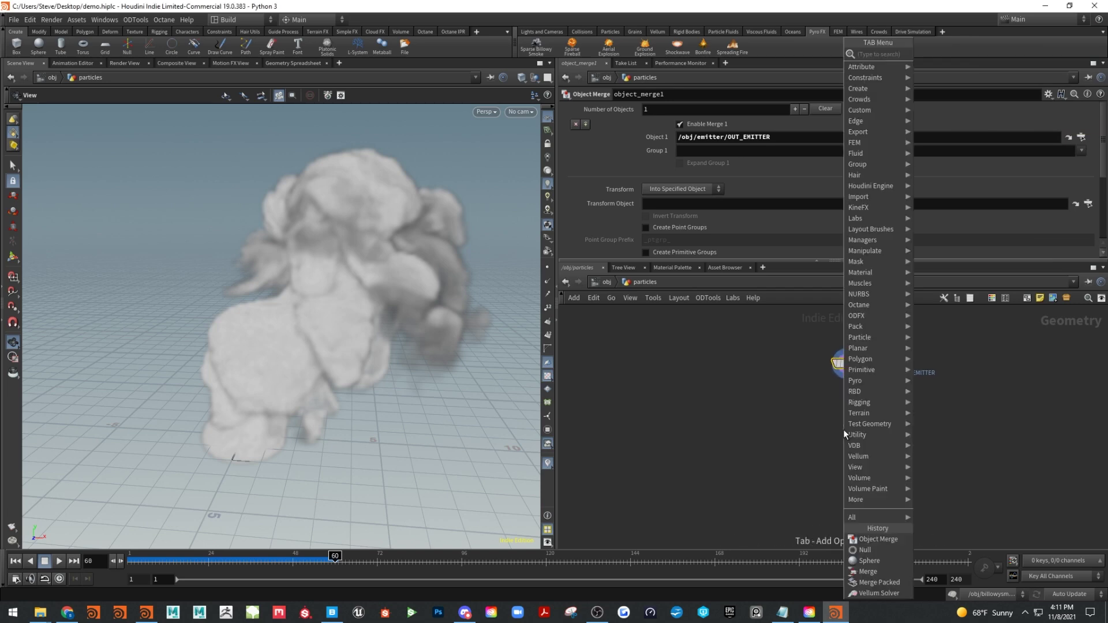
{"action": "mouse_move", "coordinate": [842, 432]}
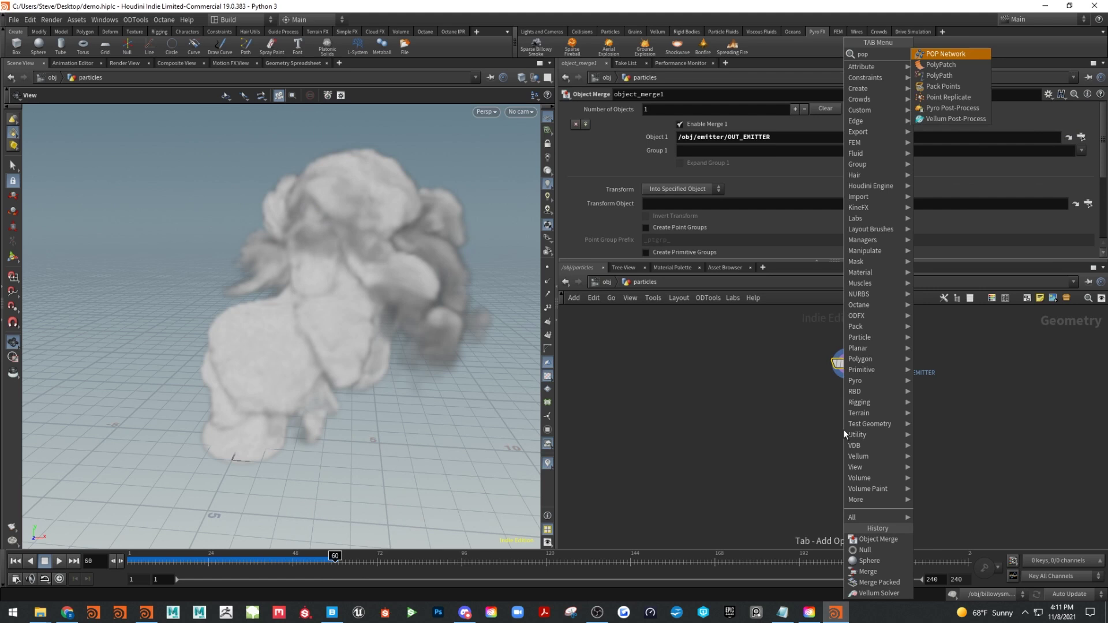
{"action": "left_click", "coordinate": [957, 80]}
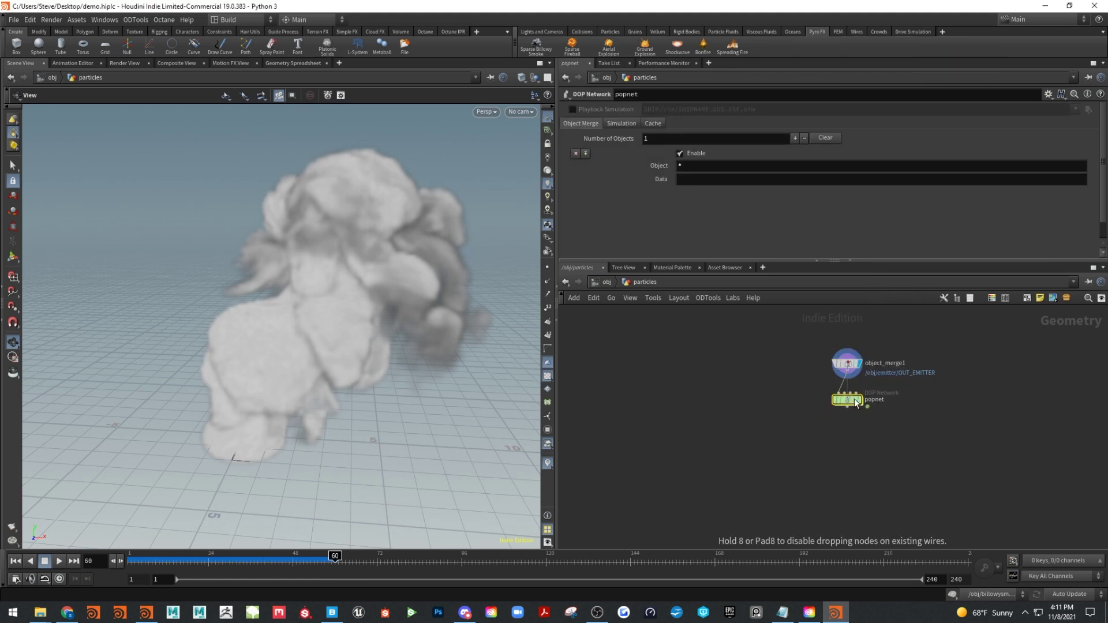
{"action": "mouse_move", "coordinate": [859, 408]}
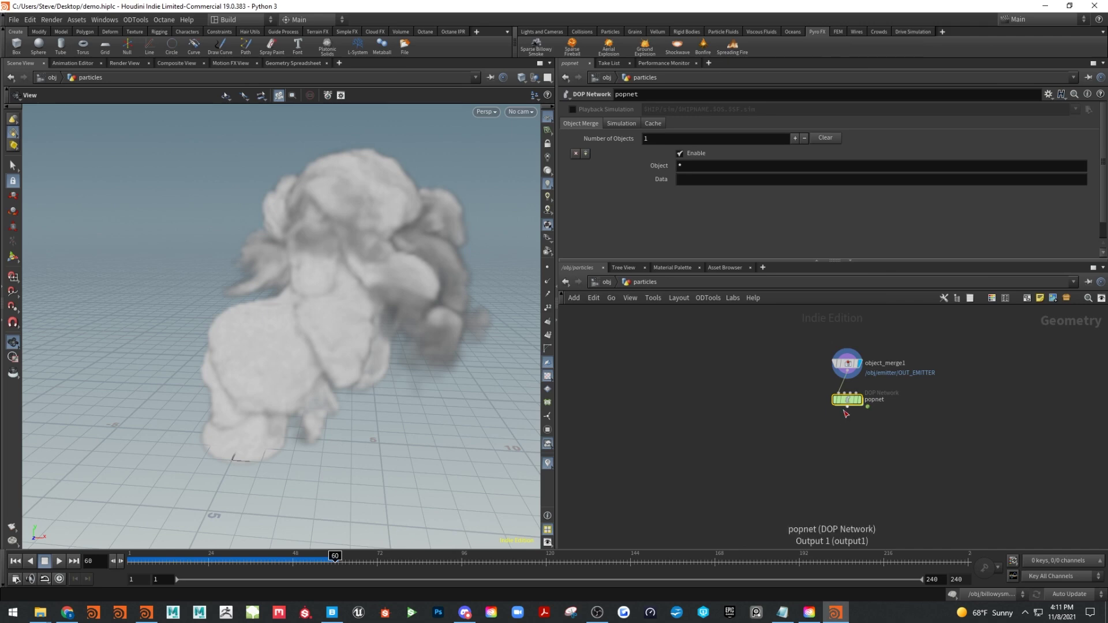
Add a Point Wrangle fed by popnet, then duplicate it below as a second wrangle chained to the first
{"action": "left_click_drag", "start_coordinate": [847, 407], "coordinate": [841, 458]}
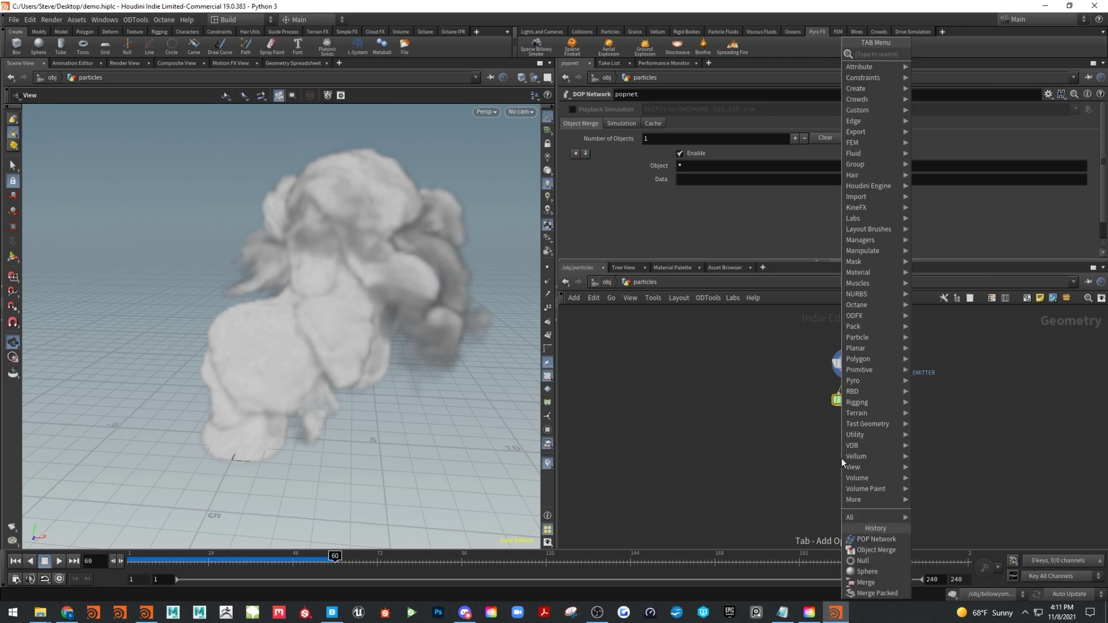
{"action": "type", "text": "pw"}
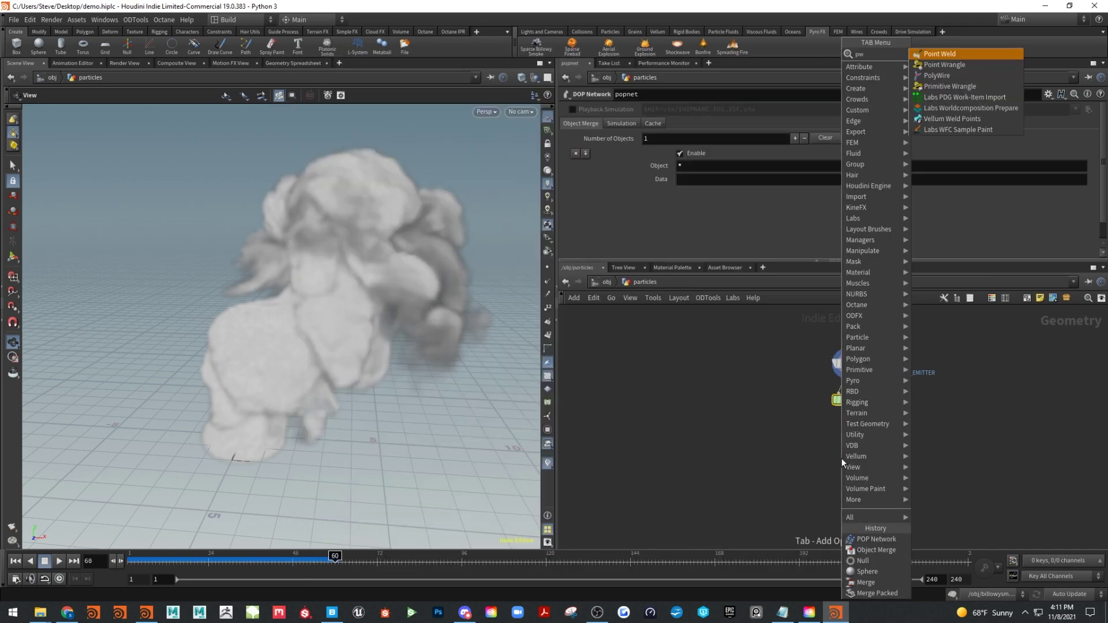
{"action": "left_click", "coordinate": [972, 65]}
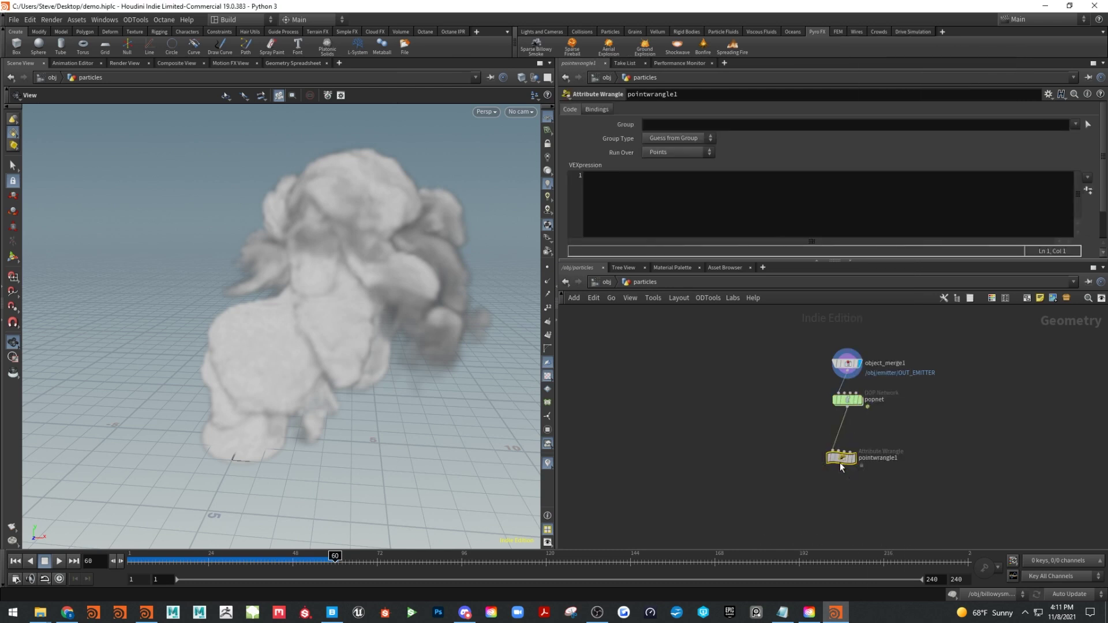
{"action": "mouse_move", "coordinate": [864, 437]}
{"action": "left_mouse_down"}
{"action": "mouse_move", "coordinate": [836, 478]}
{"action": "mouse_move", "coordinate": [871, 451]}
{"action": "mouse_move", "coordinate": [847, 439]}
{"action": "mouse_move", "coordinate": [849, 479]}
{"action": "left_mouse_up"}
{"action": "left_click", "coordinate": [863, 426], "text": "shift"}
{"action": "left_click", "coordinate": [855, 490]}
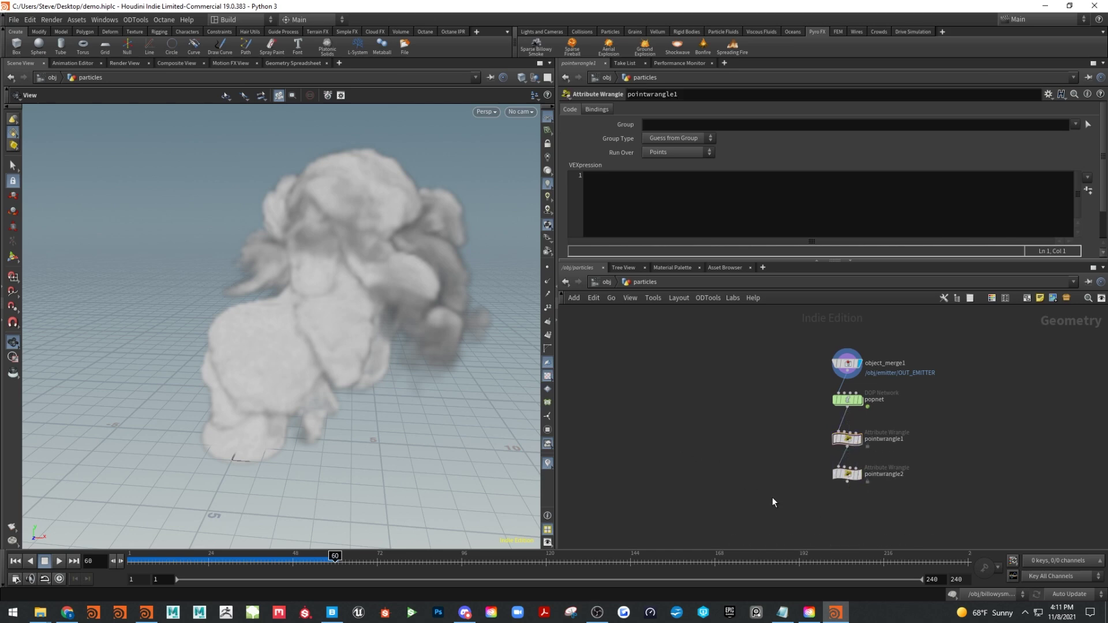
Add a Copy to Points node below the wrangles and feed pointwrangle2 into its target points input
{"action": "key", "text": "Tab"}
{"action": "type", "text": "cop"}
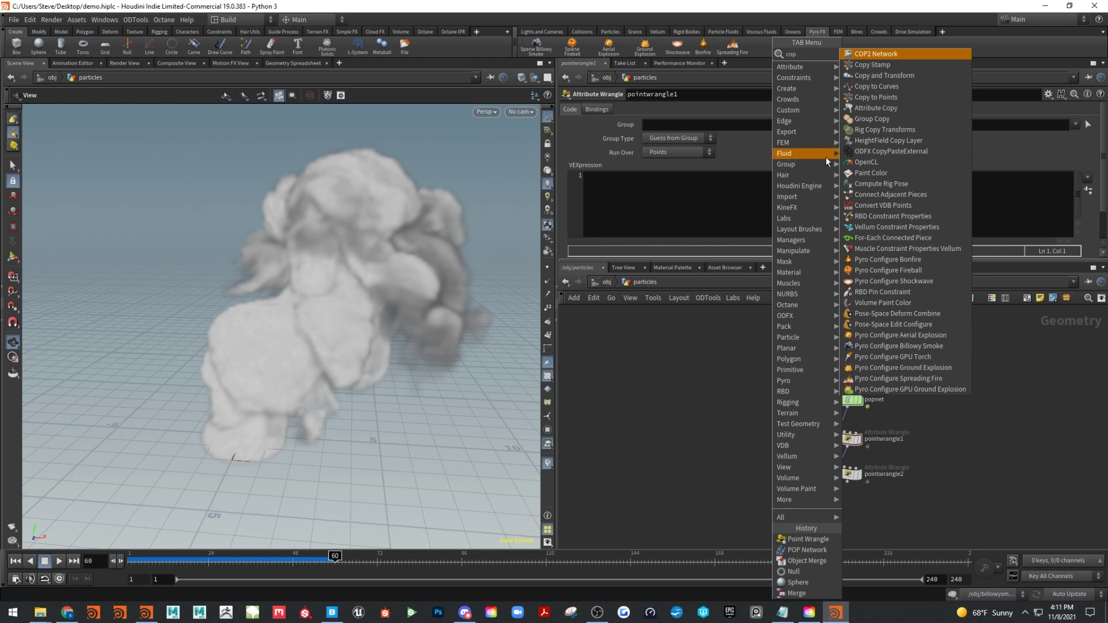
{"action": "left_click", "coordinate": [877, 97]}
{"action": "left_click", "coordinate": [812, 520]}
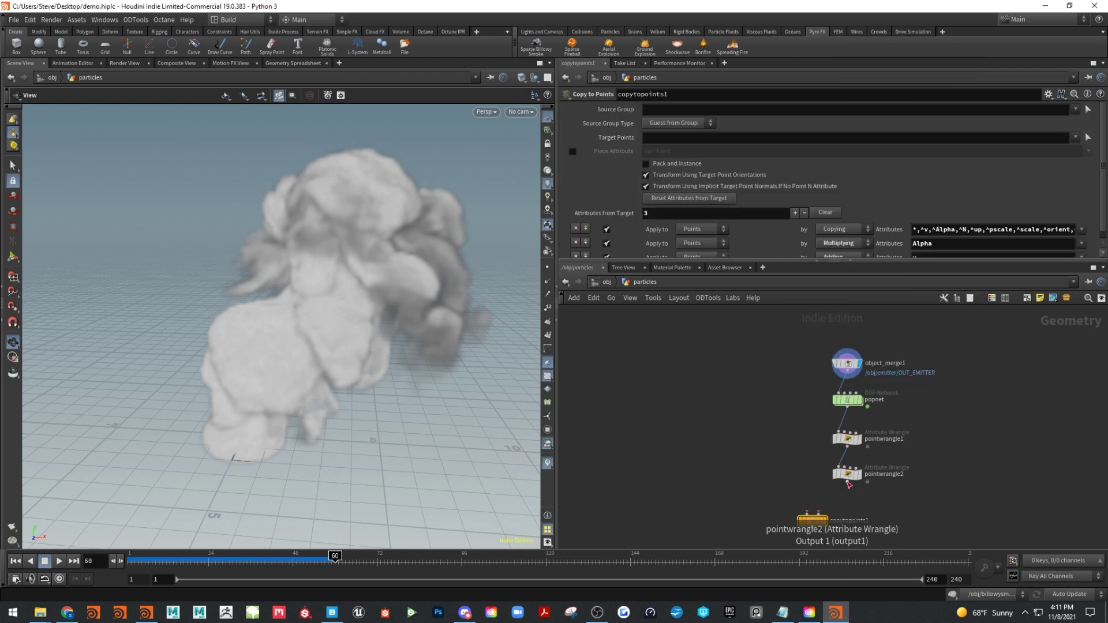
{"action": "left_click_drag", "start_coordinate": [847, 483], "coordinate": [828, 507]}
Save the scene file
{"action": "key", "text": "Tab"}
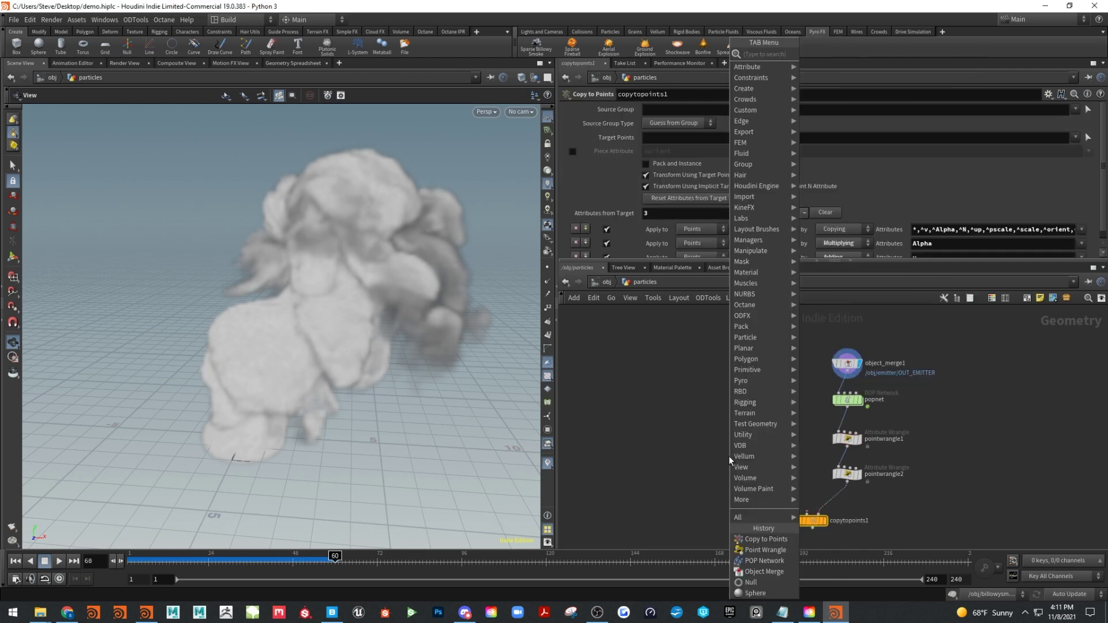
{"action": "left_click", "coordinate": [13, 20]}
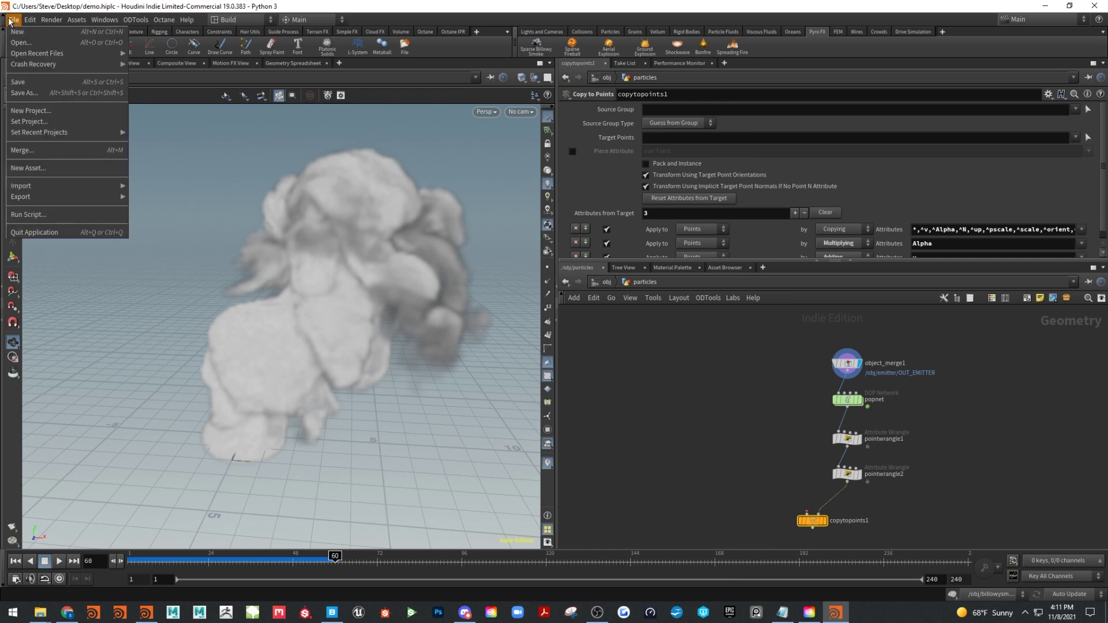
{"action": "left_click", "coordinate": [35, 83]}
Add a Platonic Solids node beside the wrangle chain and make it the displayed node
{"action": "key", "text": "Tab"}
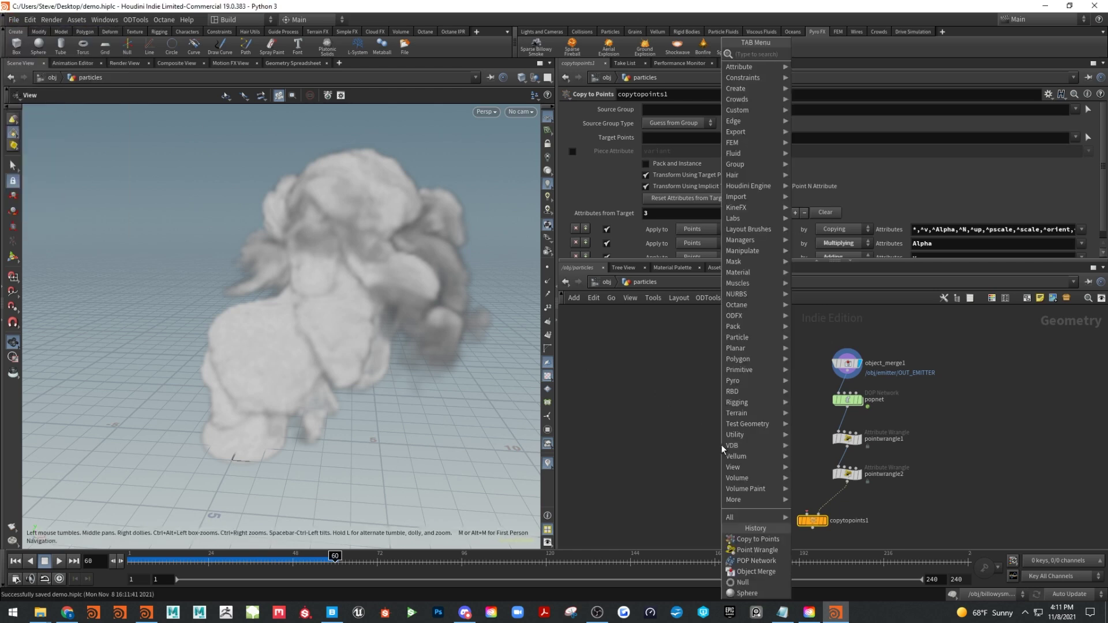
{"action": "mouse_move", "coordinate": [731, 393]}
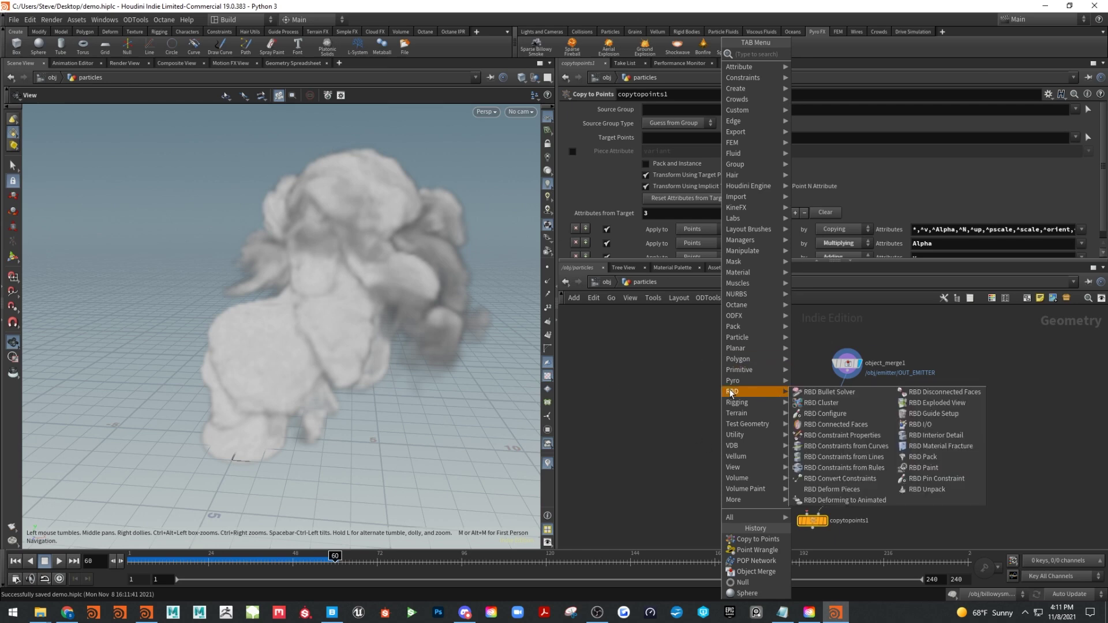
{"action": "mouse_move", "coordinate": [739, 348]}
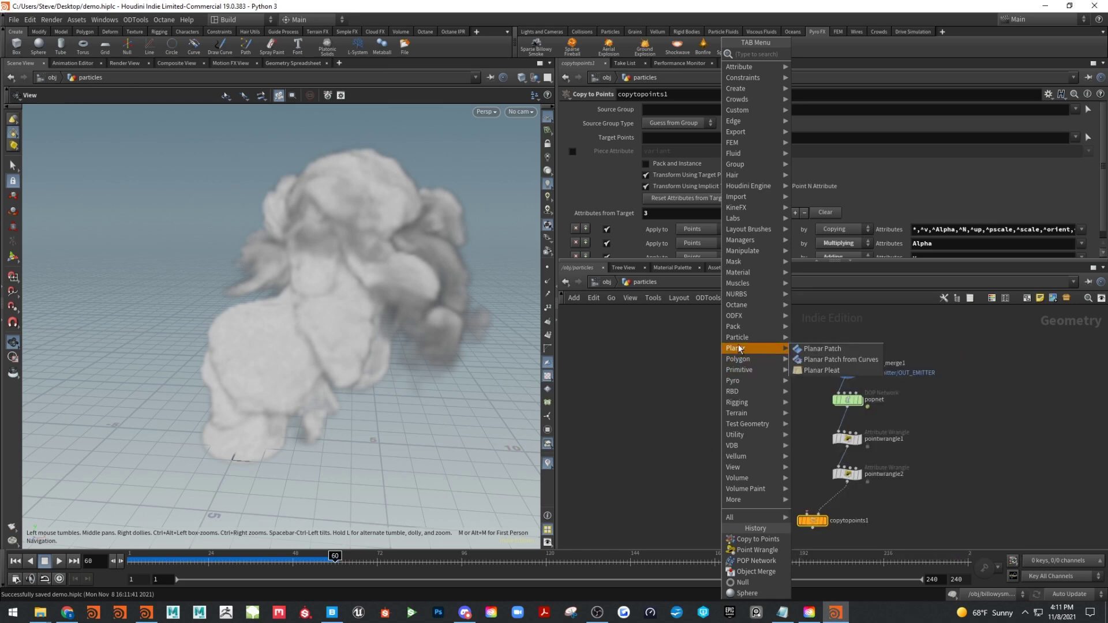
{"action": "type", "text": "pla"}
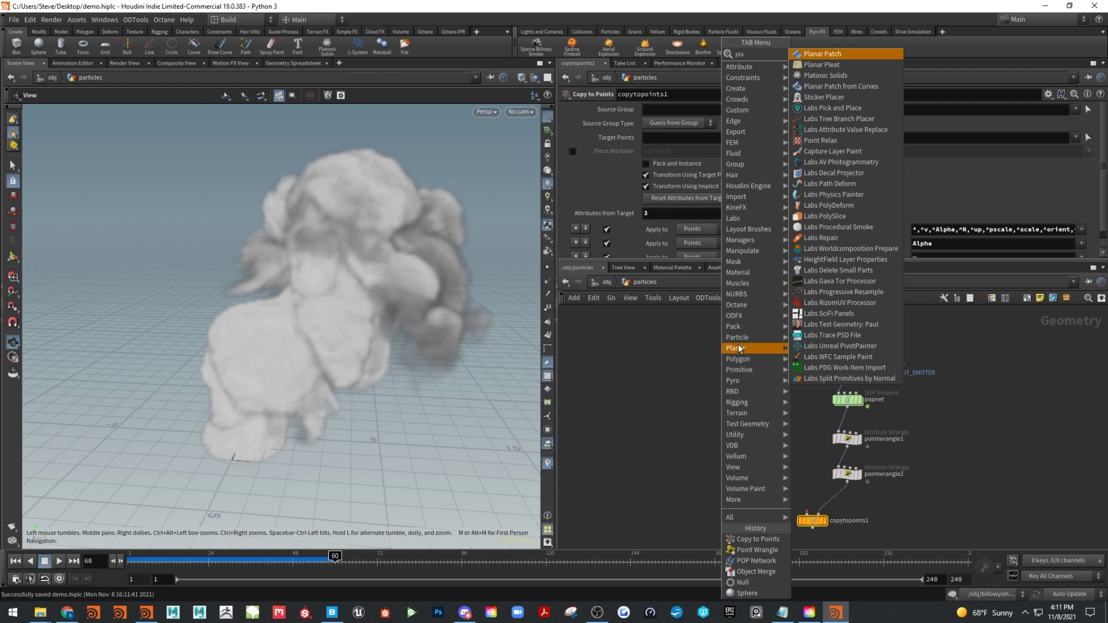
{"action": "left_click", "coordinate": [825, 74]}
{"action": "left_click", "coordinate": [730, 473]}
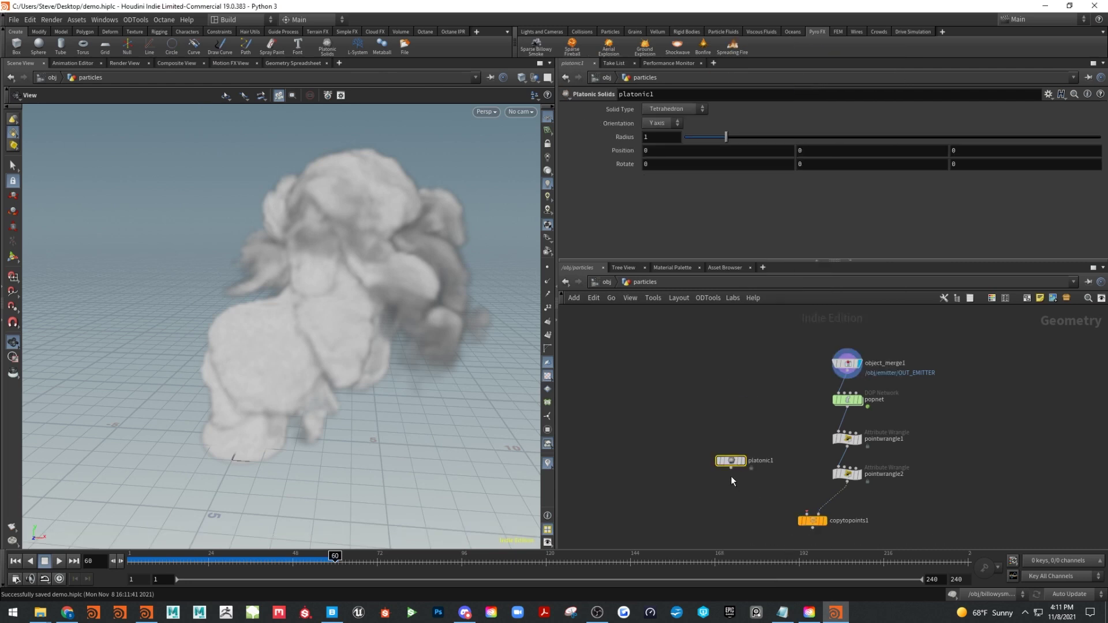
{"action": "mouse_move", "coordinate": [729, 465]}
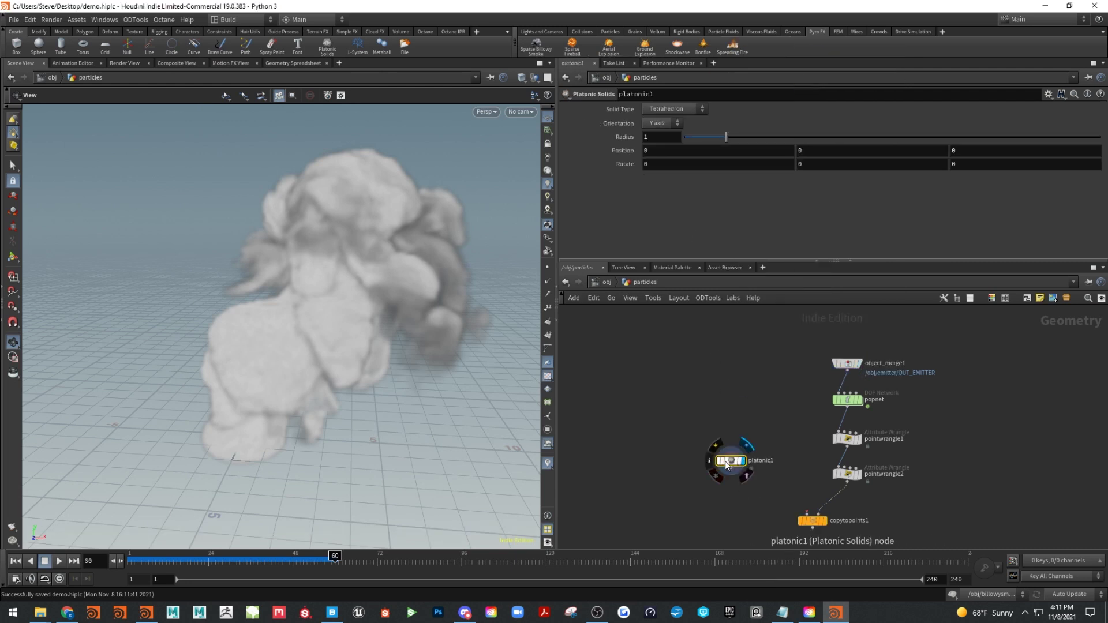
{"action": "left_click_drag", "start_coordinate": [729, 464], "coordinate": [751, 451]}
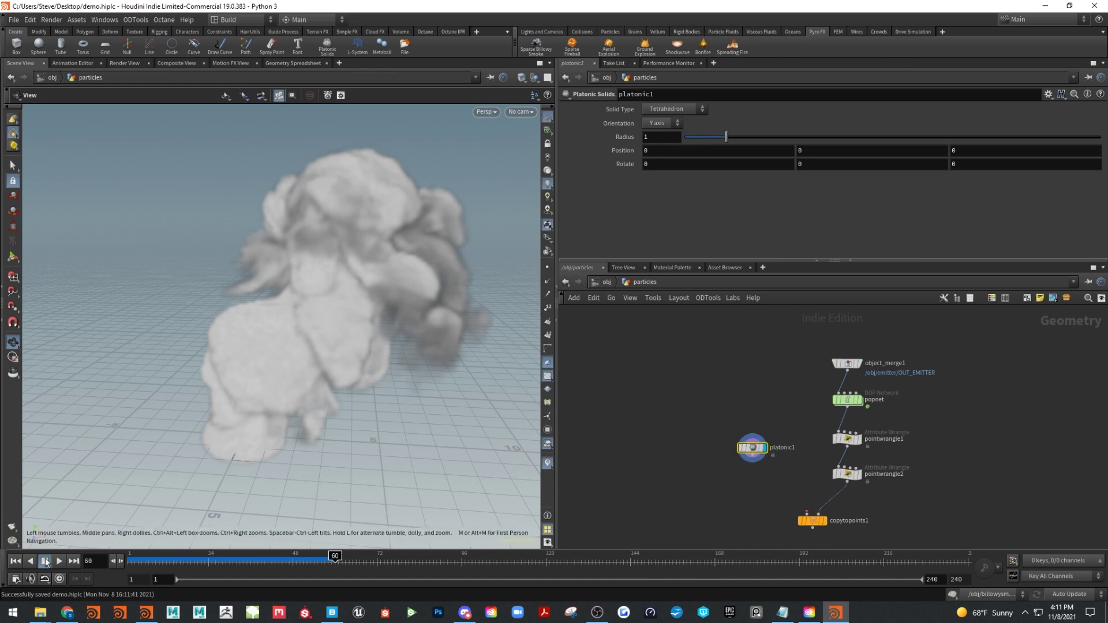
Return to frame 1 and set the platonic solid's type to Dodecahedron
{"action": "left_click", "coordinate": [16, 560]}
{"action": "scroll", "coordinate": [329, 364], "scroll_direction": "up", "scroll_amount": 6}
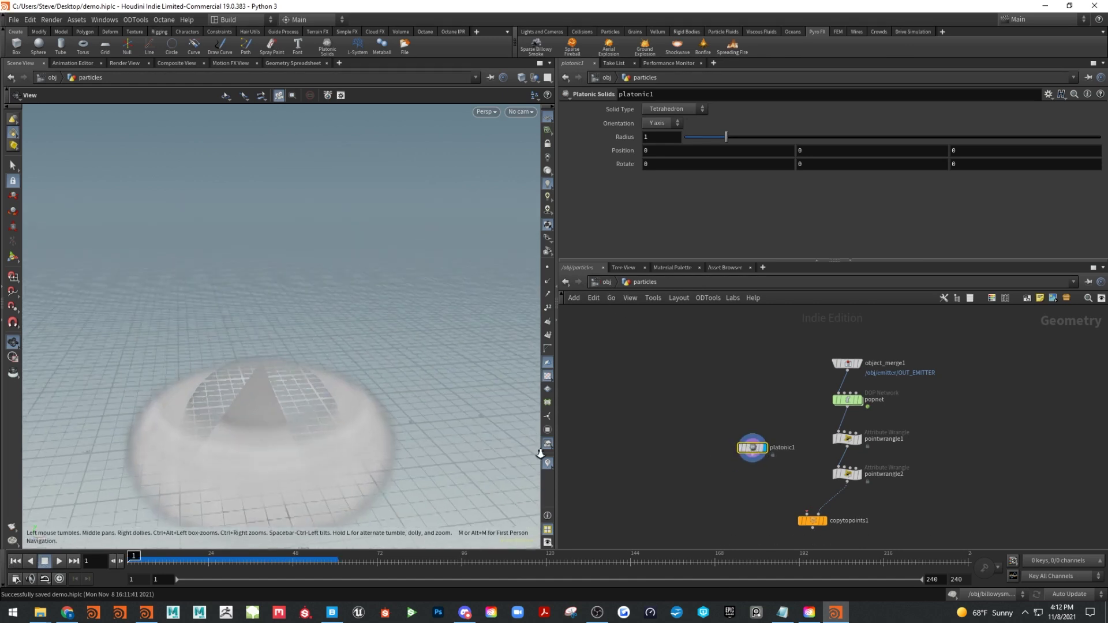
{"action": "left_click", "coordinate": [672, 108]}
{"action": "left_click", "coordinate": [666, 160]}
{"action": "left_click_drag", "start_coordinate": [420, 306], "coordinate": [311, 248]}
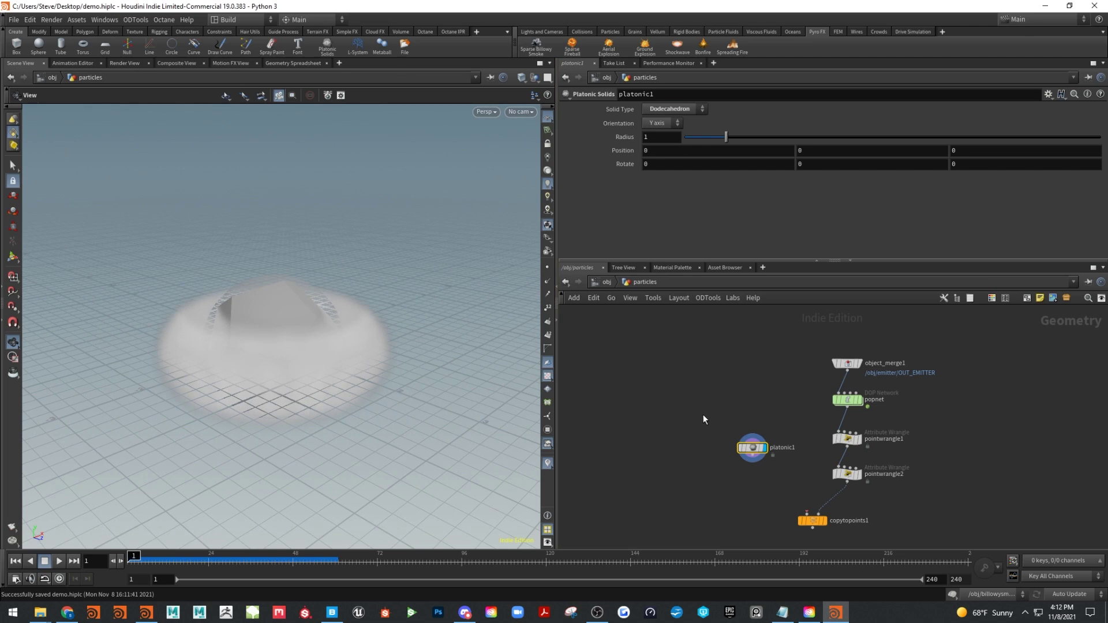
Move platonic1 farther from the wrangle chain and connect its output to the first input of copytopoints1
{"action": "left_click_drag", "start_coordinate": [751, 447], "coordinate": [701, 430]}
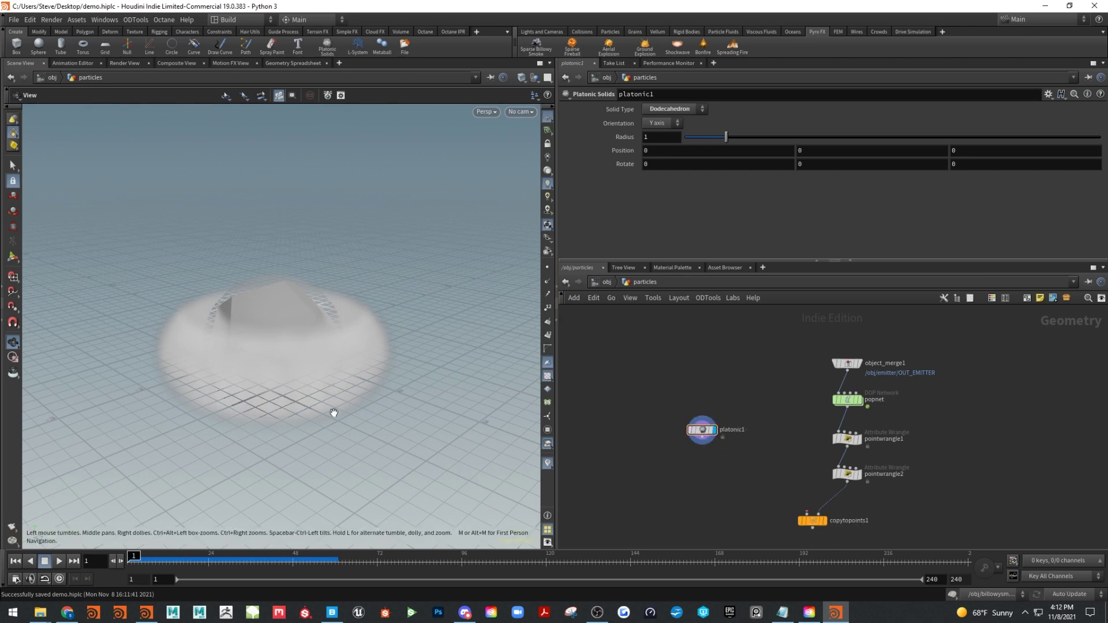
{"action": "left_click", "coordinate": [807, 512]}
{"action": "left_click", "coordinate": [702, 442]}
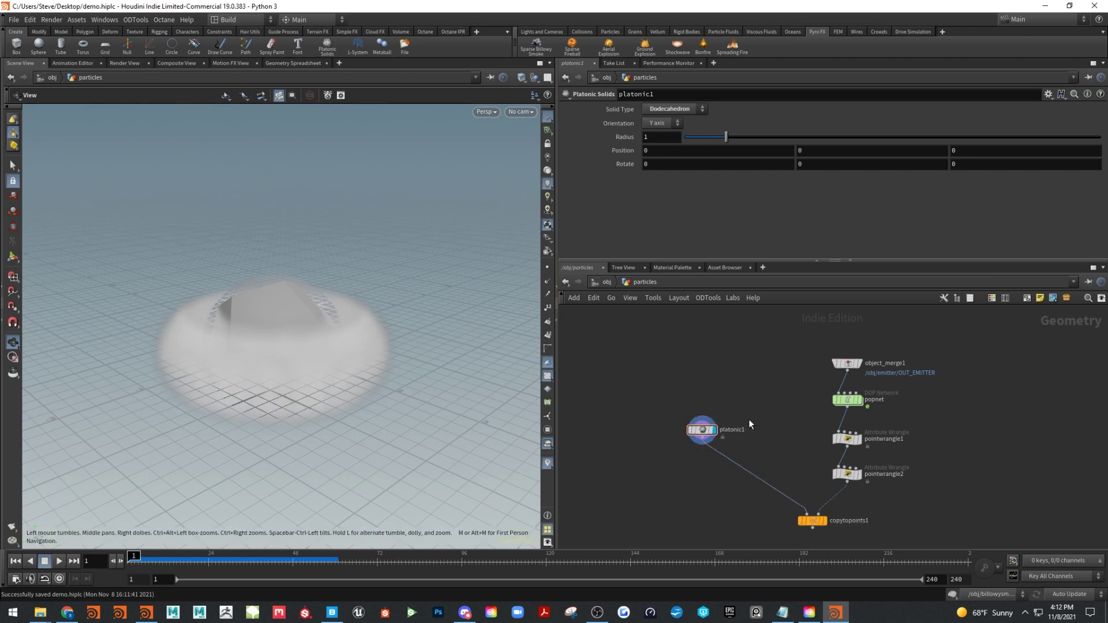
Inspect the nodes inside the emitter network and return to the object level
{"action": "left_click", "coordinate": [607, 282]}
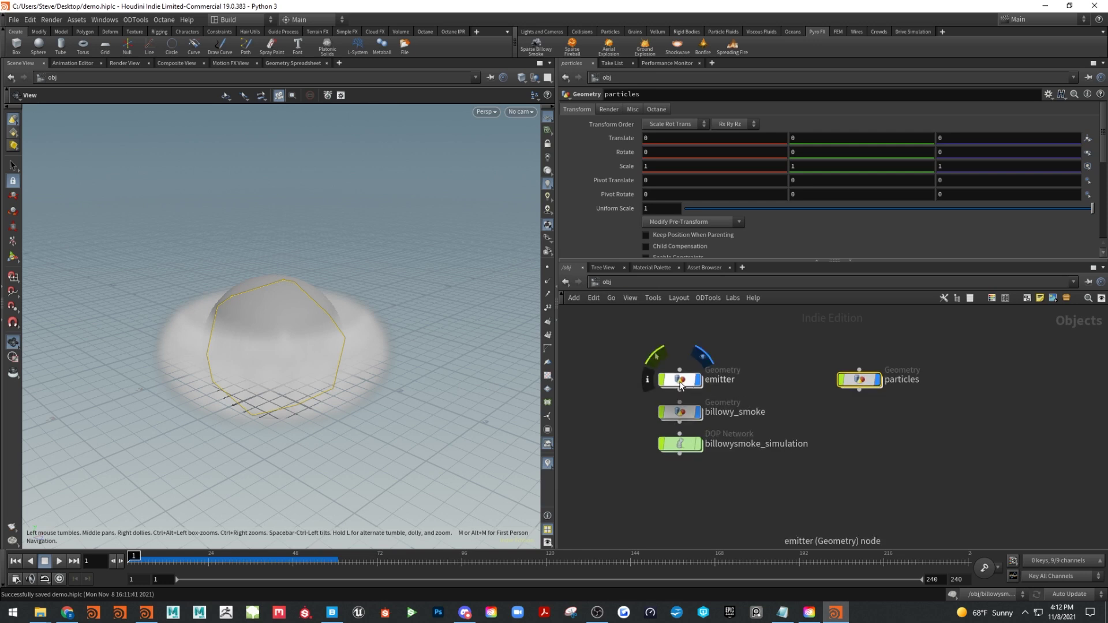
{"action": "double_click", "coordinate": [681, 382]}
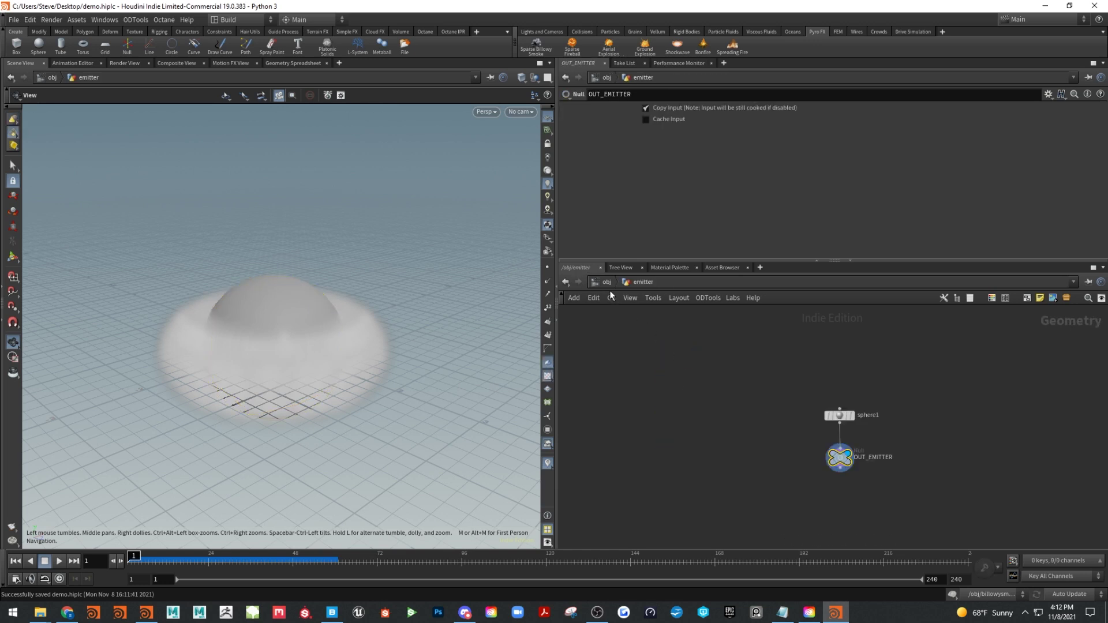
{"action": "left_click", "coordinate": [606, 282]}
Open the billowy_smoke network and add an Object Merge node near smoke_base, above pyrosource1
{"action": "double_click", "coordinate": [680, 411]}
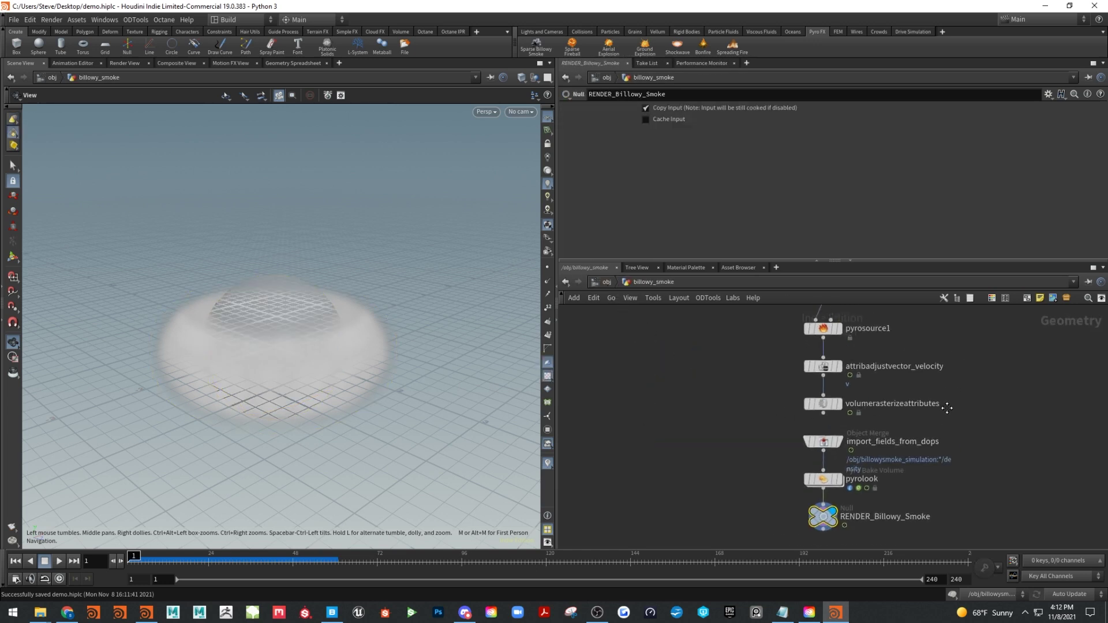
{"action": "scroll", "coordinate": [947, 408], "scroll_direction": "up", "scroll_amount": 3}
{"action": "left_click_drag", "start_coordinate": [791, 400], "coordinate": [698, 400]}
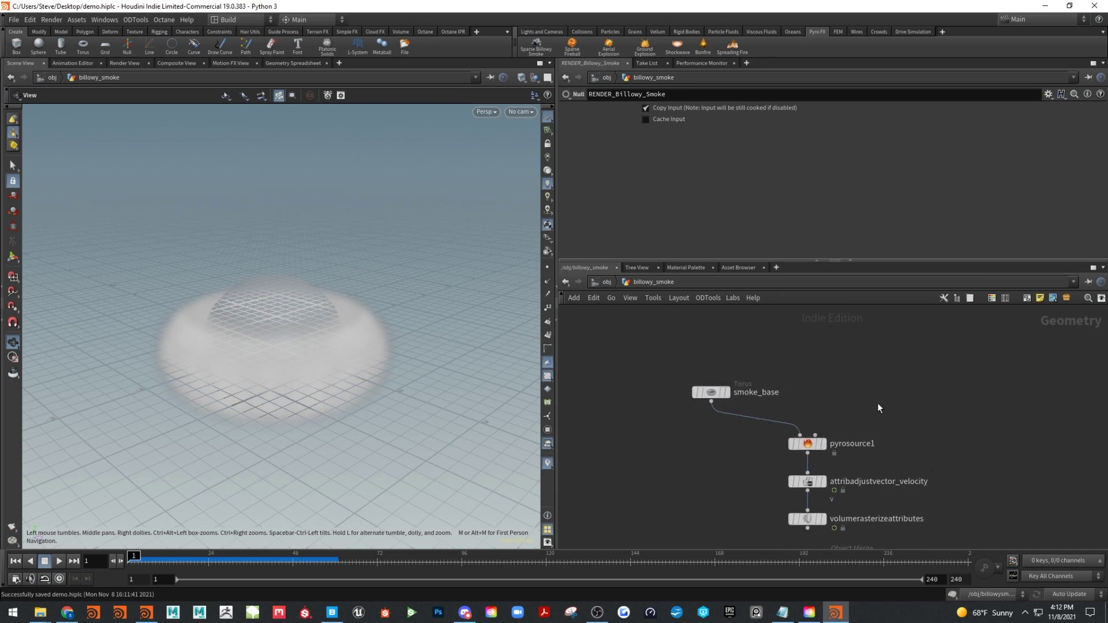
{"action": "key", "text": "Tab"}
{"action": "type", "text": "ob"}
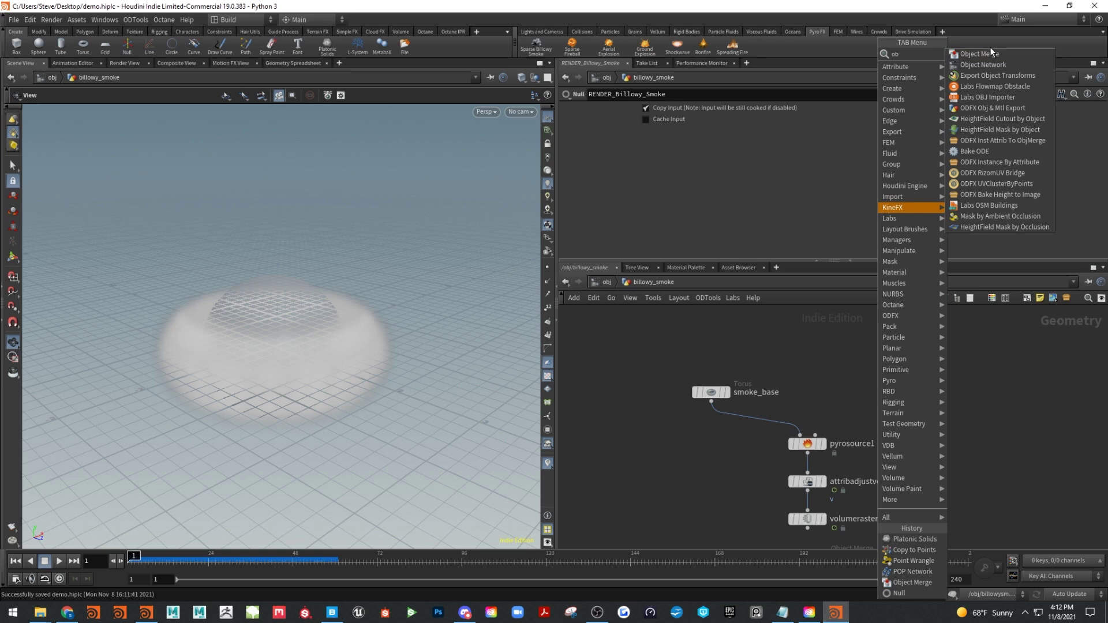
{"action": "key", "text": "Return"}
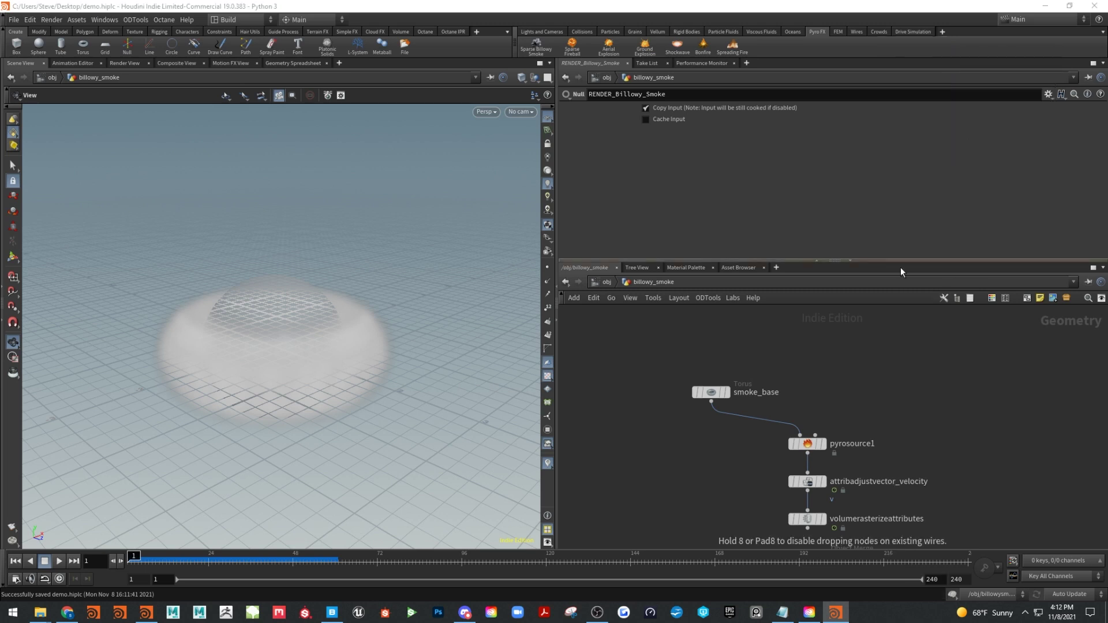
{"action": "left_click", "coordinate": [834, 378]}
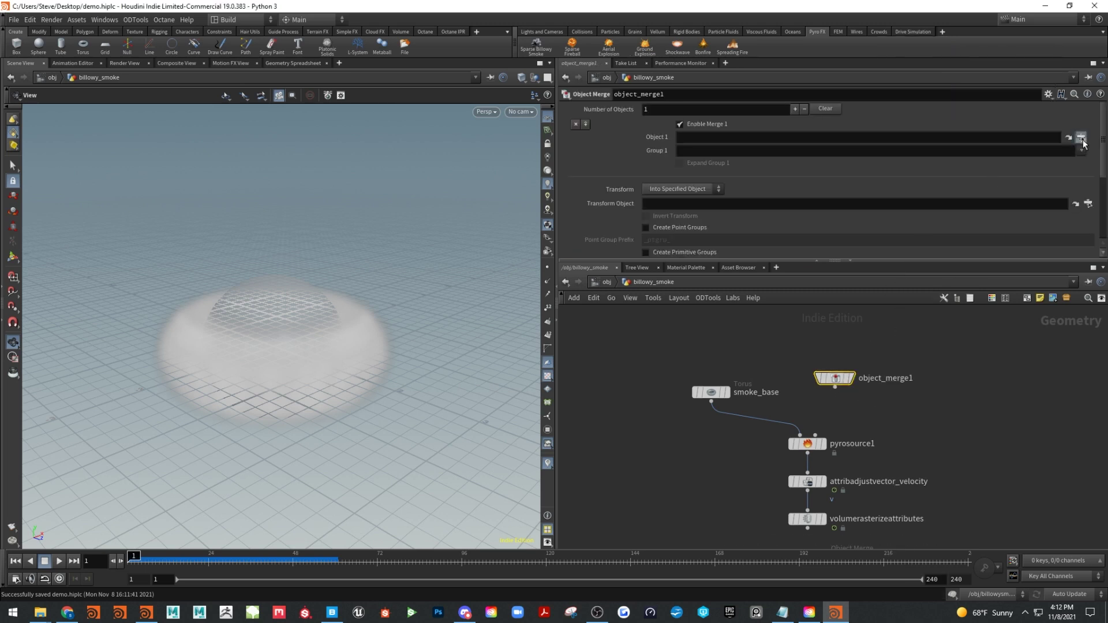
Set Object 1 of the billowy_smoke Object Merge to /obj/emitter/OUT_EMITTER
{"action": "left_click", "coordinate": [1080, 137]}
{"action": "left_click", "coordinate": [994, 83]}
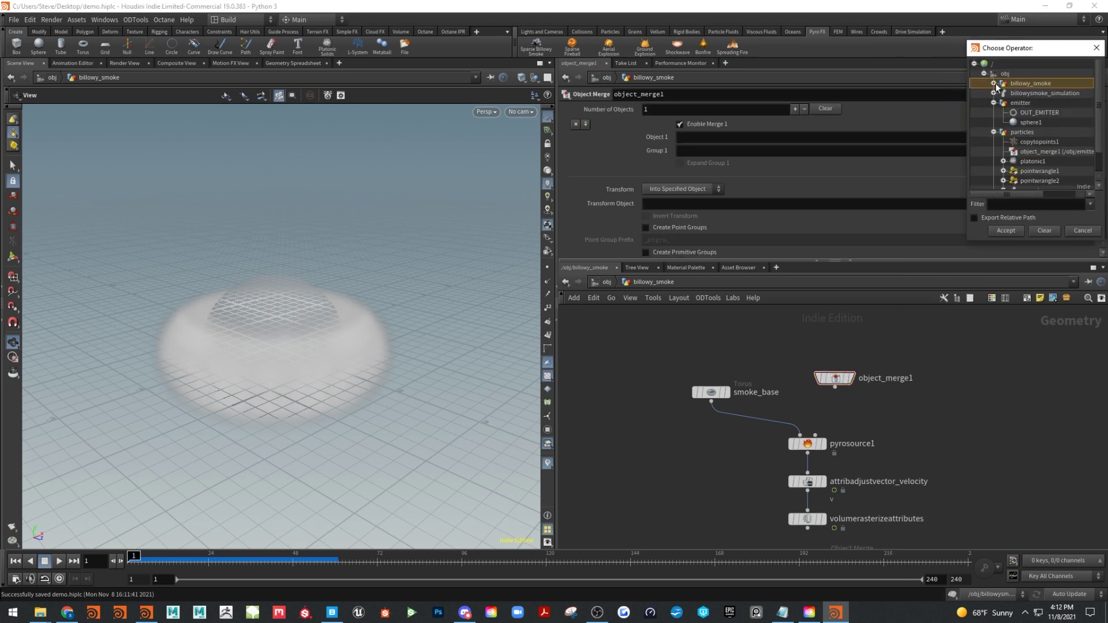
{"action": "left_click", "coordinate": [1027, 112]}
{"action": "left_click", "coordinate": [1016, 232]}
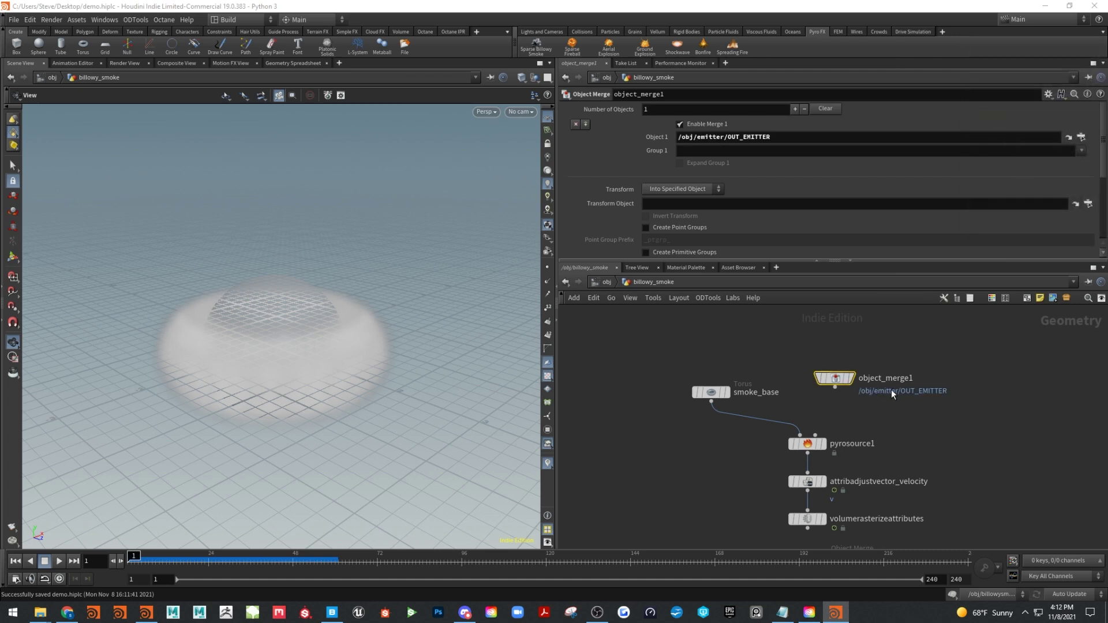
Feed object_merge1 into only the first input of pyrosource1, delete the smoke_base torus, and place object_merge1 directly above pyrosource1
{"action": "left_click_drag", "start_coordinate": [835, 381], "coordinate": [800, 434]}
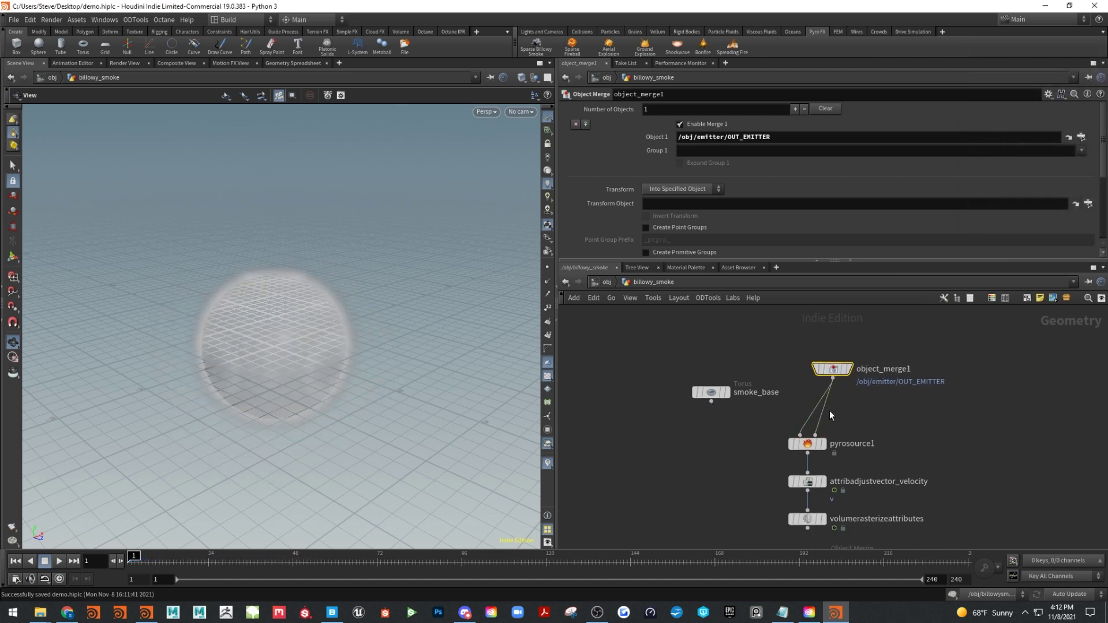
{"action": "left_click", "coordinate": [819, 417]}
{"action": "key", "text": "Delete"}
{"action": "left_click_drag", "start_coordinate": [650, 354], "coordinate": [754, 424]}
{"action": "key", "text": "Delete"}
{"action": "mouse_move", "coordinate": [837, 369]}
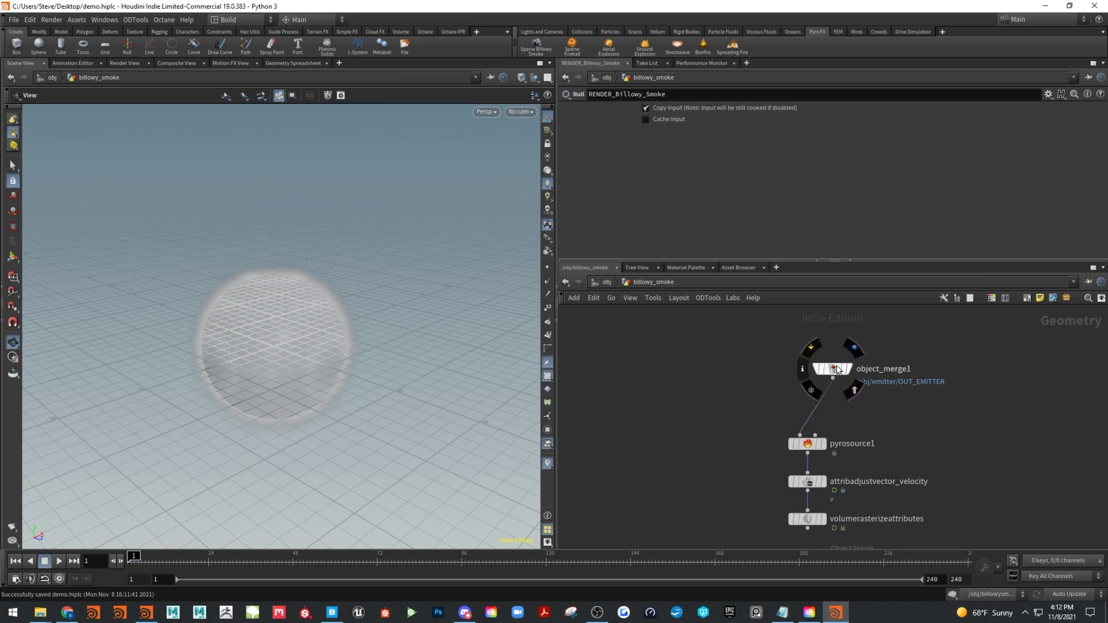
{"action": "key", "text": "l"}
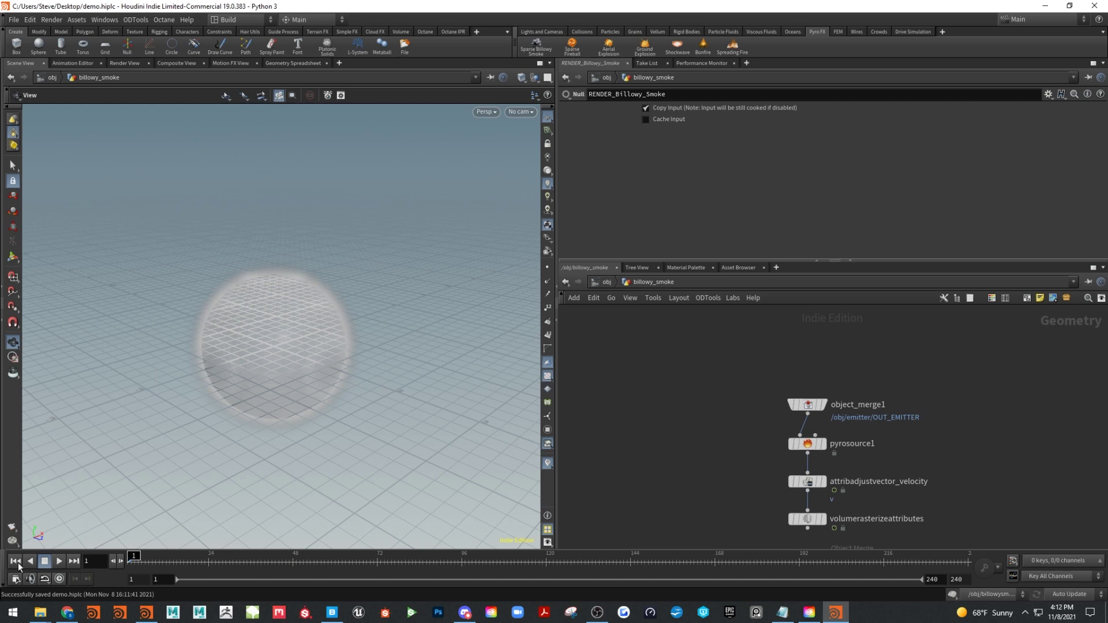
Return to the object level, play the smoke simulation to preview the new emitter, and rewind to frame 1
{"action": "key", "text": "u"}
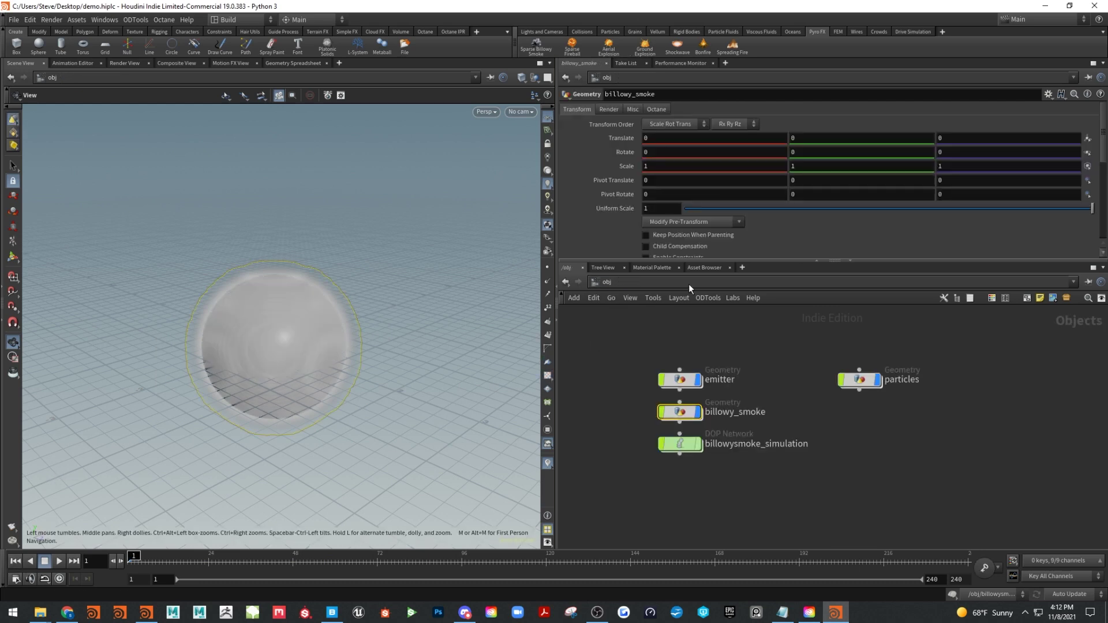
{"action": "left_click", "coordinate": [60, 561]}
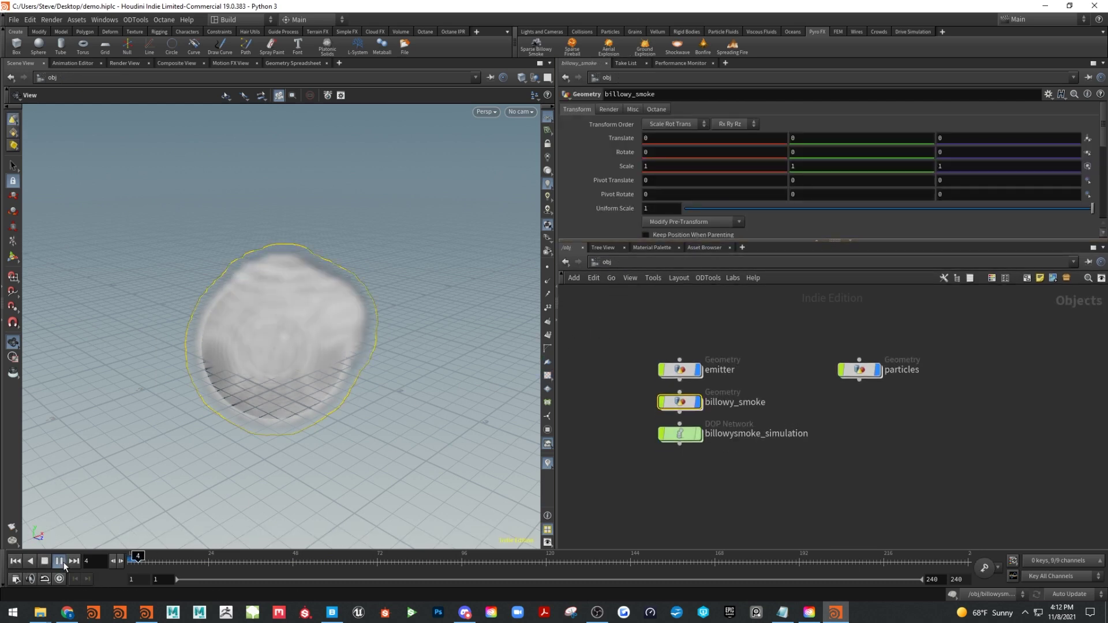
{"action": "left_click", "coordinate": [45, 561]}
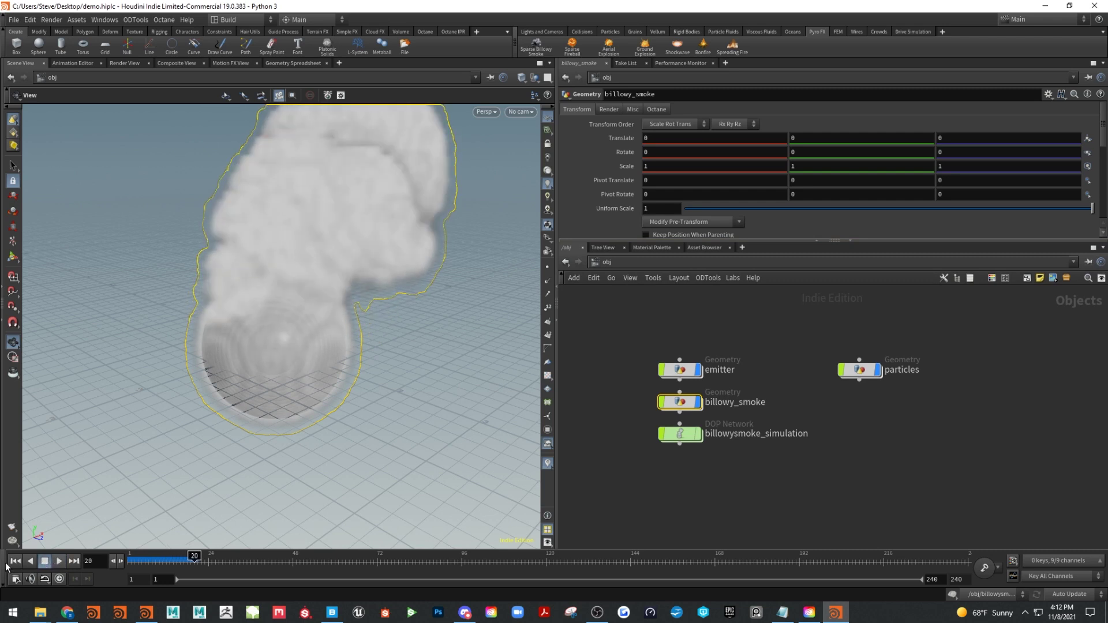
{"action": "left_click", "coordinate": [15, 561]}
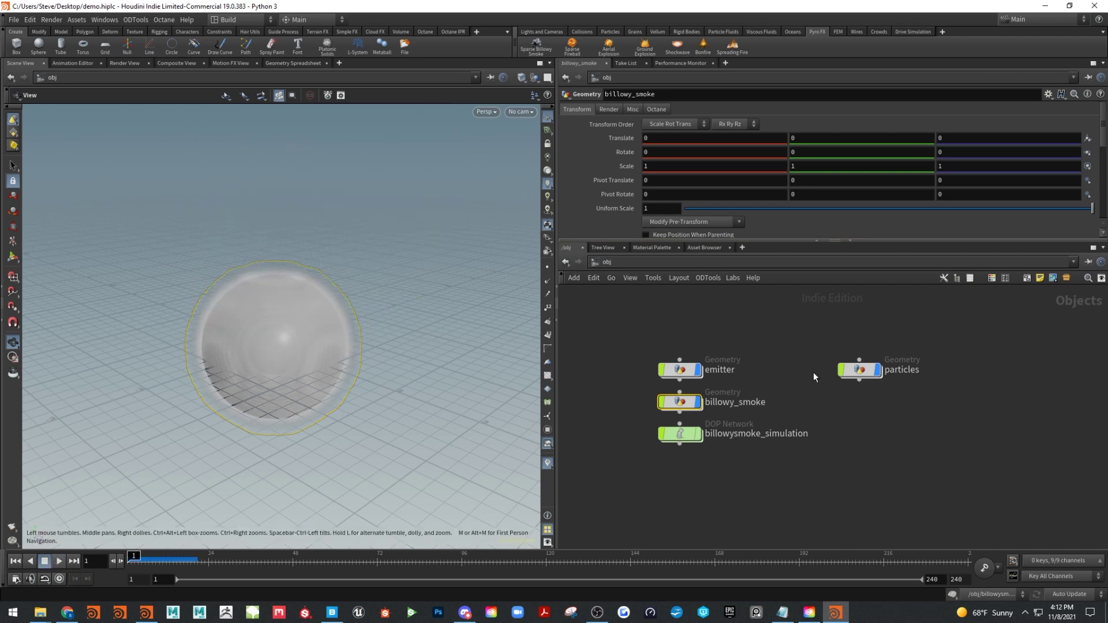
Open the popnet network inside the particles object and enlarge the network area
{"action": "left_click", "coordinate": [858, 369]}
{"action": "double_click", "coordinate": [859, 372]}
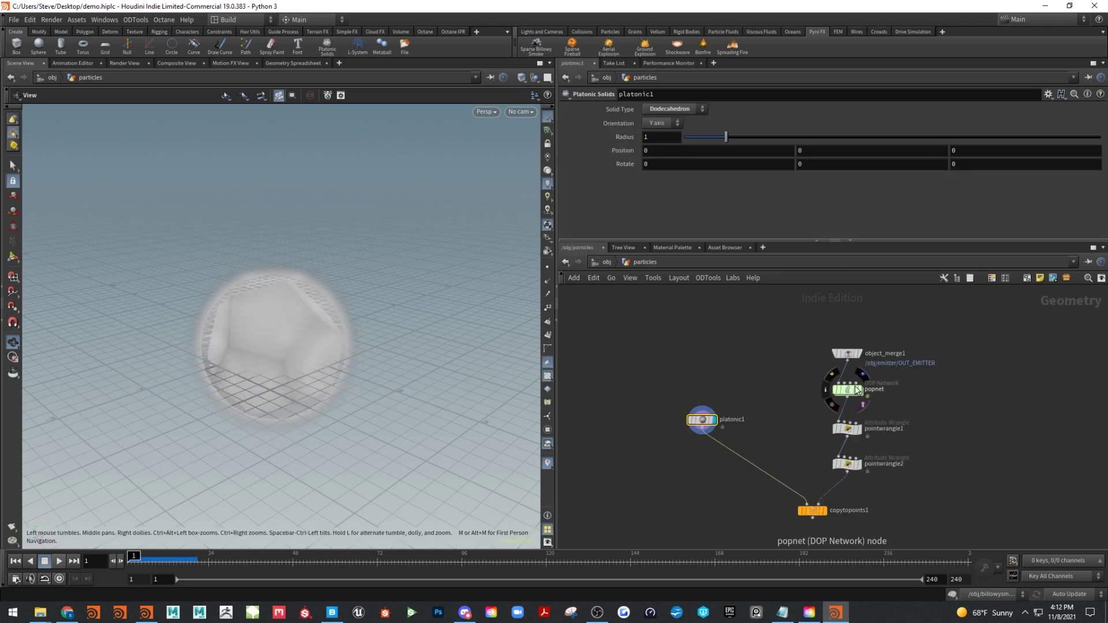
{"action": "left_click", "coordinate": [849, 389]}
{"action": "double_click", "coordinate": [849, 389]}
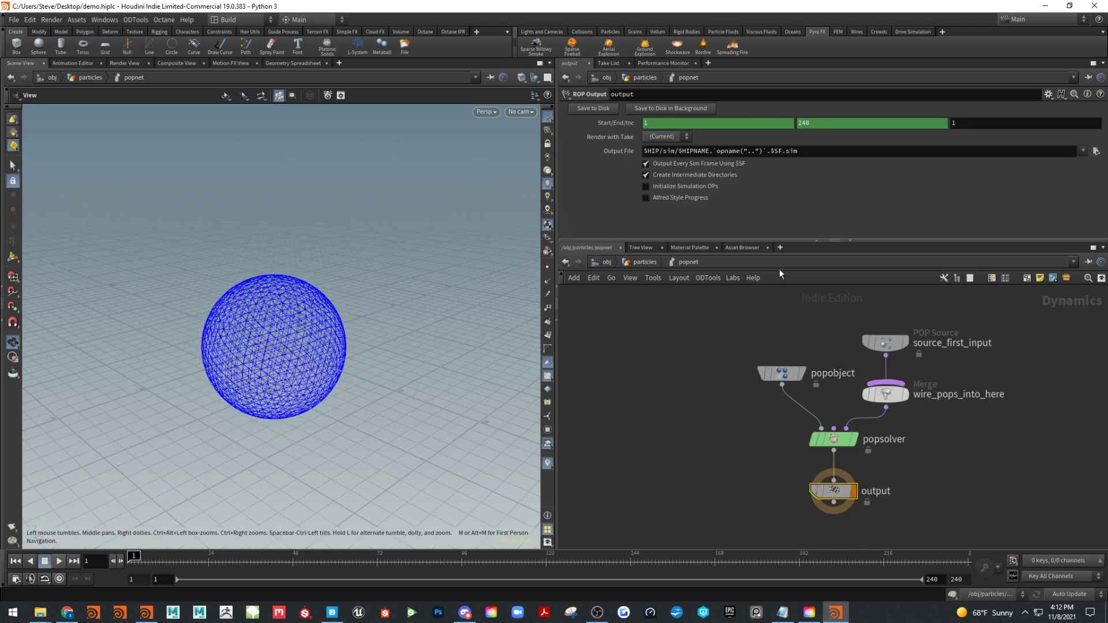
{"action": "left_click_drag", "start_coordinate": [779, 240], "coordinate": [778, 166]}
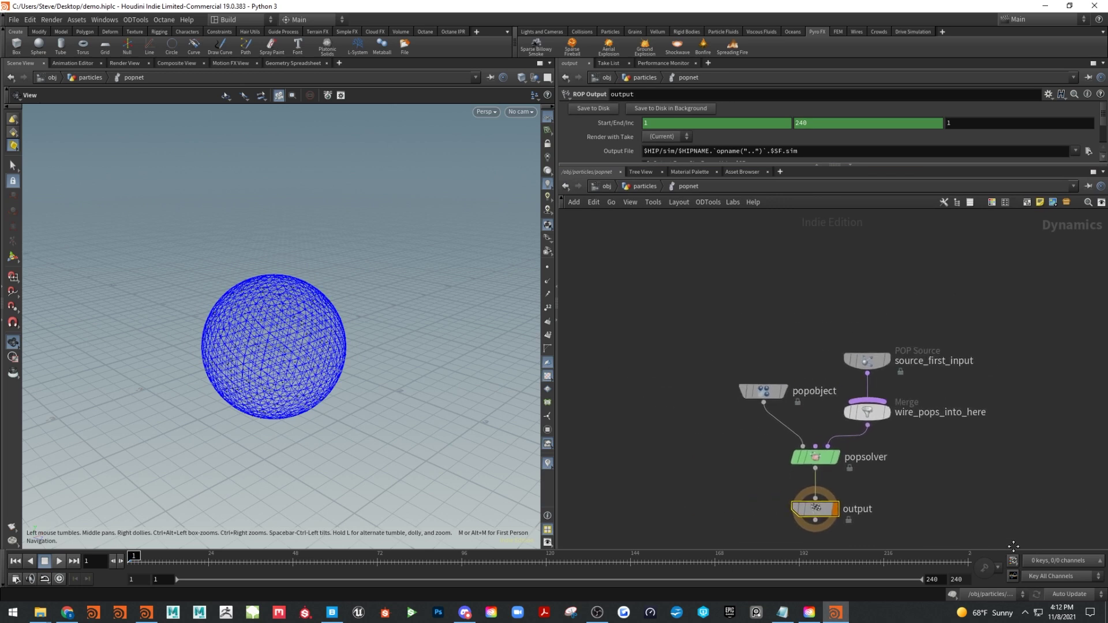
{"action": "key", "text": "alt+Tab"}
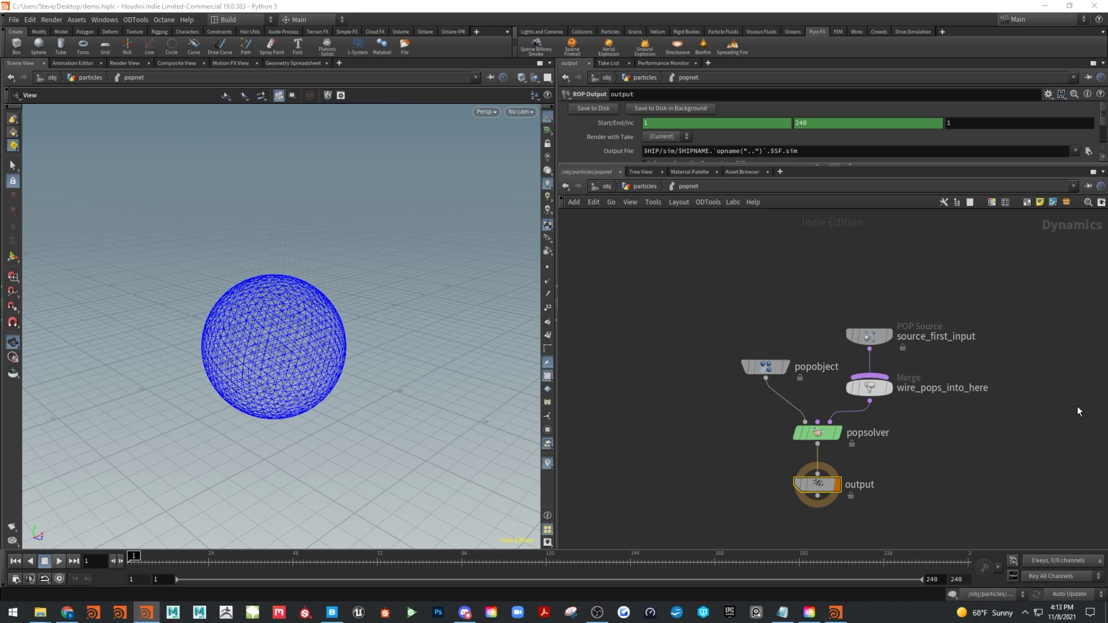
Show the Birth parameters of the source_first_input POP Source with enough room to read them
{"action": "left_click", "coordinate": [869, 335]}
{"action": "left_click_drag", "start_coordinate": [867, 165], "coordinate": [828, 269]}
{"action": "left_click", "coordinate": [146, 612]}
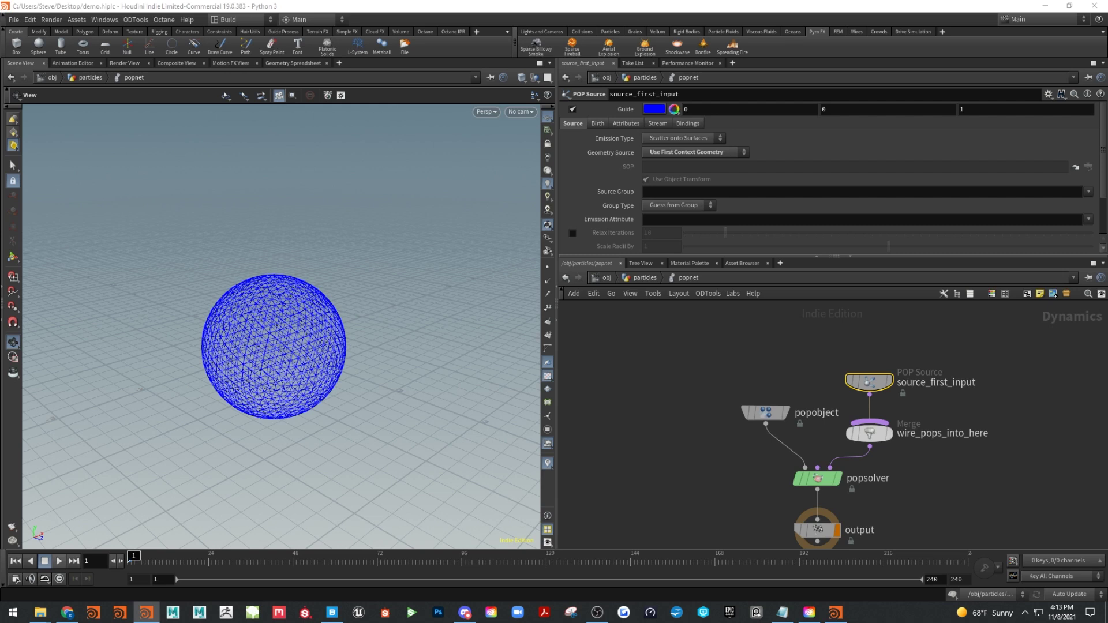
{"action": "left_click", "coordinate": [595, 123]}
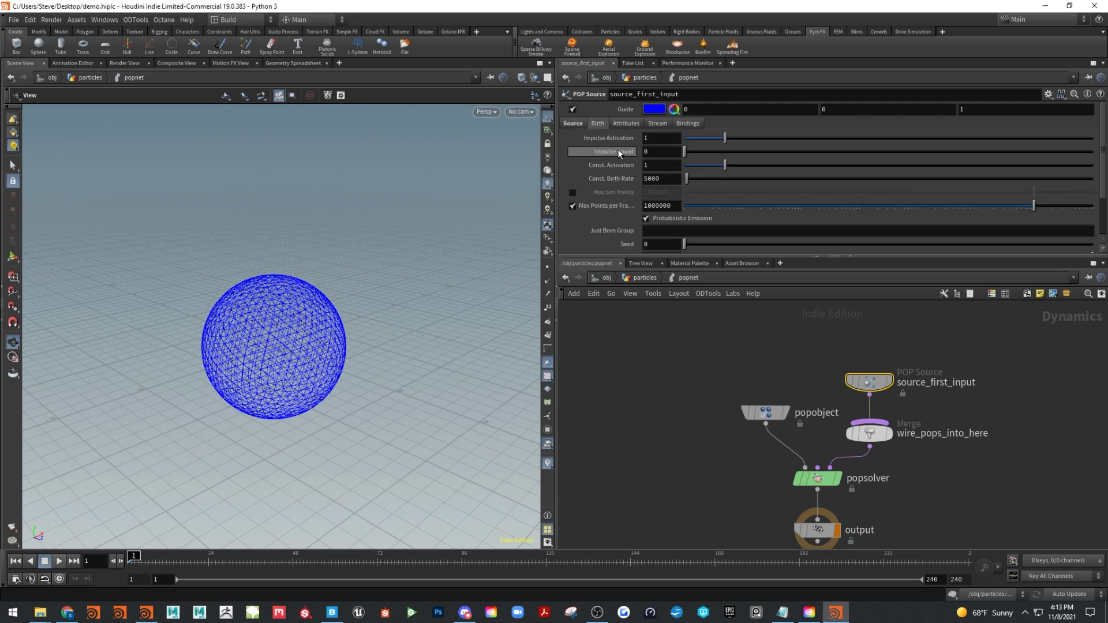
{"action": "left_click_drag", "start_coordinate": [621, 257], "coordinate": [623, 300]}
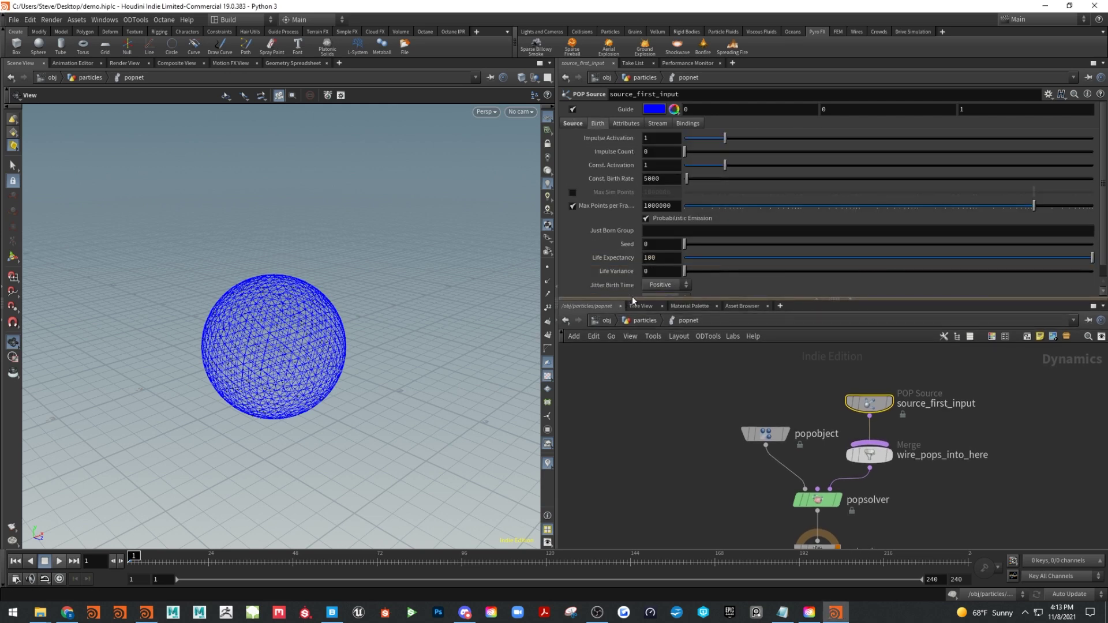
Try a Const. Birth Rate of 500 on source_first_input
{"action": "double_click", "coordinate": [666, 179]}
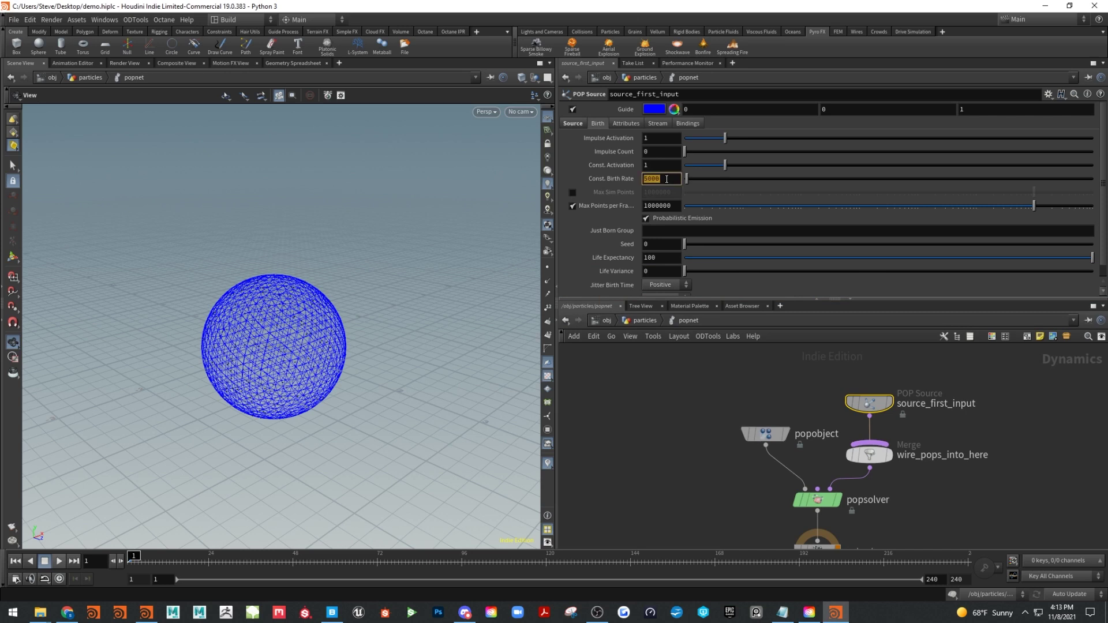
{"action": "type", "text": "500"}
{"action": "key", "text": "Return"}
{"action": "key", "text": "alt+Tab"}
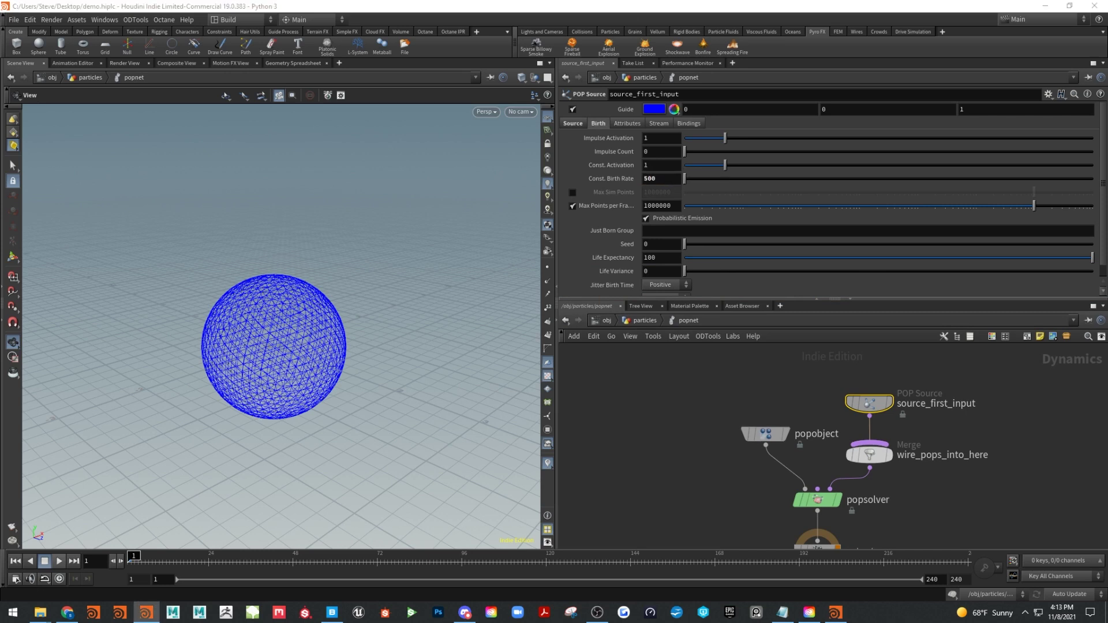
Set the Const. Birth Rate of source_first_input to 1000
{"action": "left_click", "coordinate": [666, 179]}
{"action": "type", "text": "1000"}
{"action": "key", "text": "Return"}
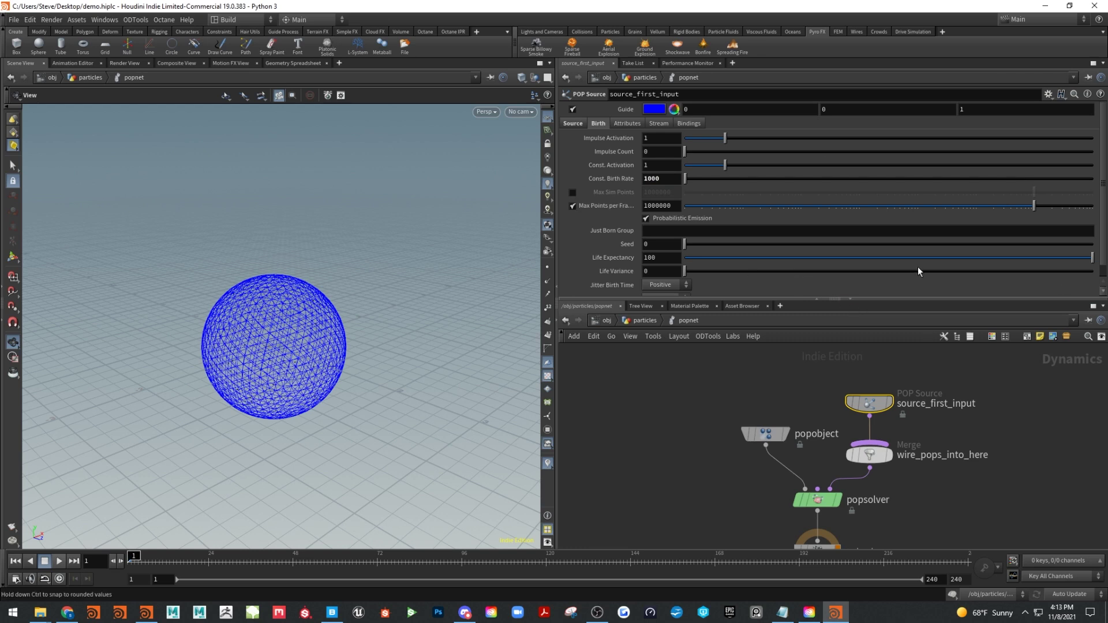
Make room below source_first_input and insert a POP Advect by Volumes node between it and wire_pops_into_here
{"action": "left_click_drag", "start_coordinate": [870, 402], "coordinate": [870, 371]}
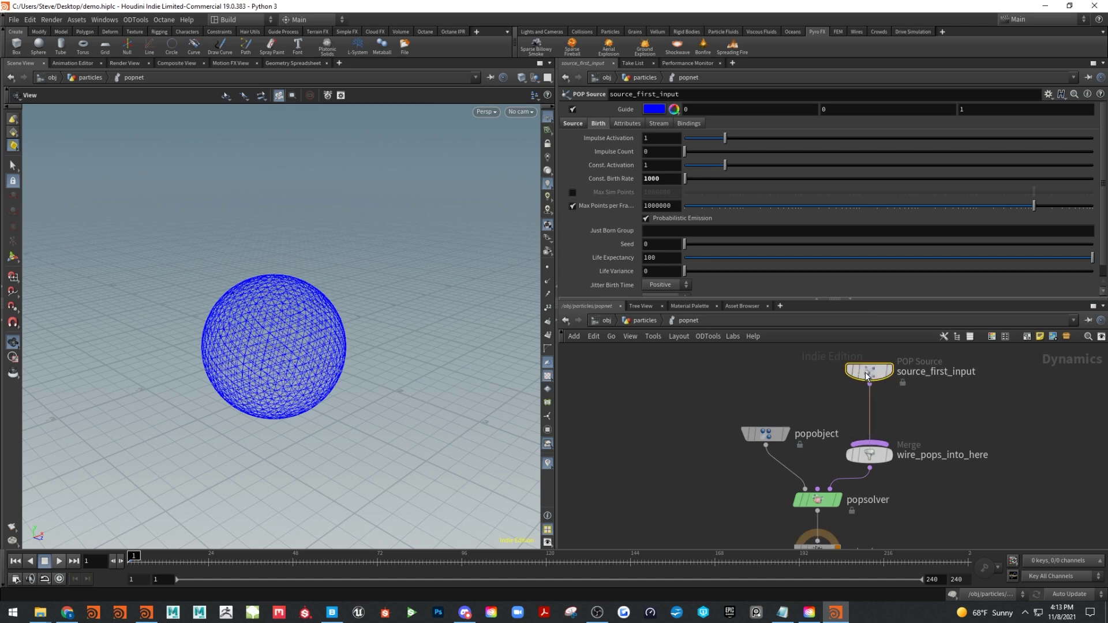
{"action": "middle_click_drag", "start_coordinate": [936, 435], "coordinate": [941, 484]}
{"action": "key", "text": "Tab"}
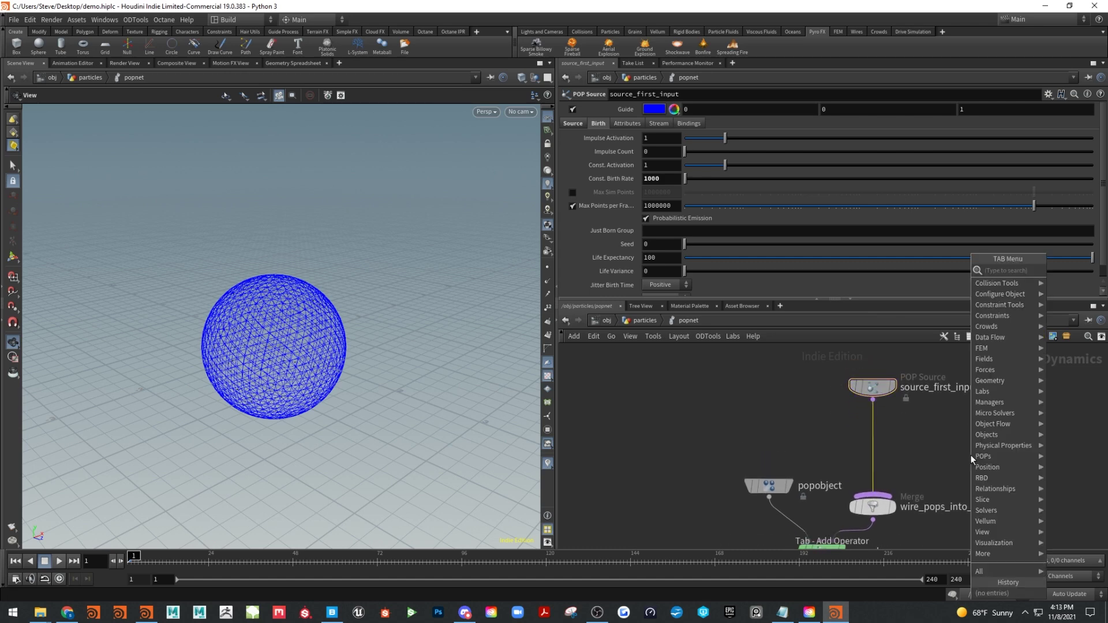
{"action": "type", "text": "adv"}
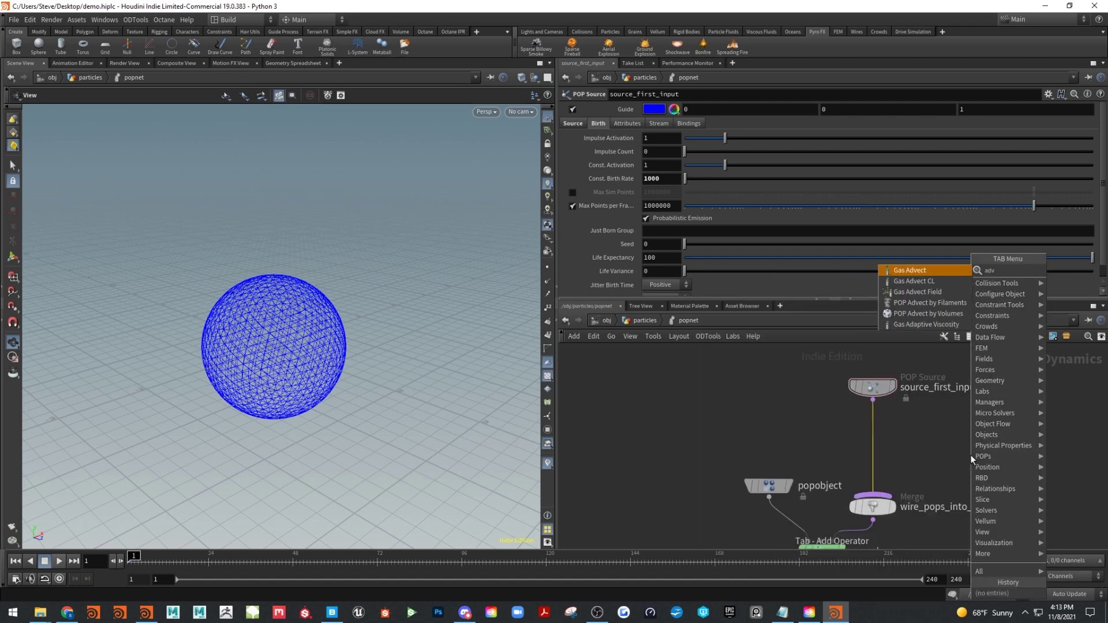
{"action": "left_click", "coordinate": [921, 314]}
{"action": "left_click", "coordinate": [872, 443]}
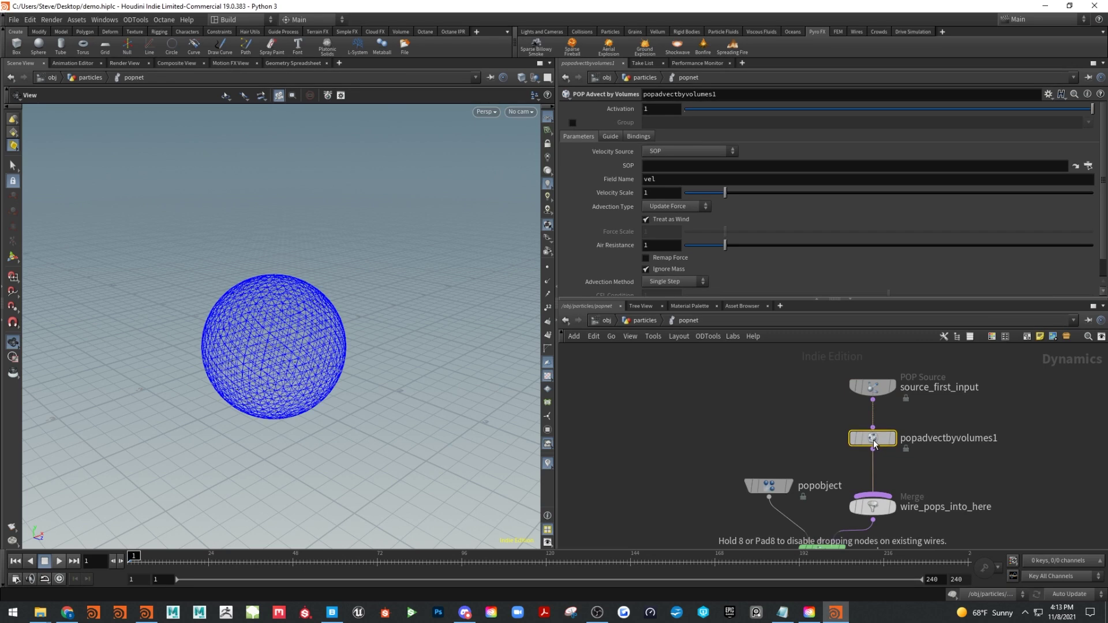
Look through the billowysmoke_simulation nodes as a possible SOP source for popadvectbyvolumes1, then close the operator chooser without choosing one
{"action": "left_click_drag", "start_coordinate": [859, 301], "coordinate": [877, 341]}
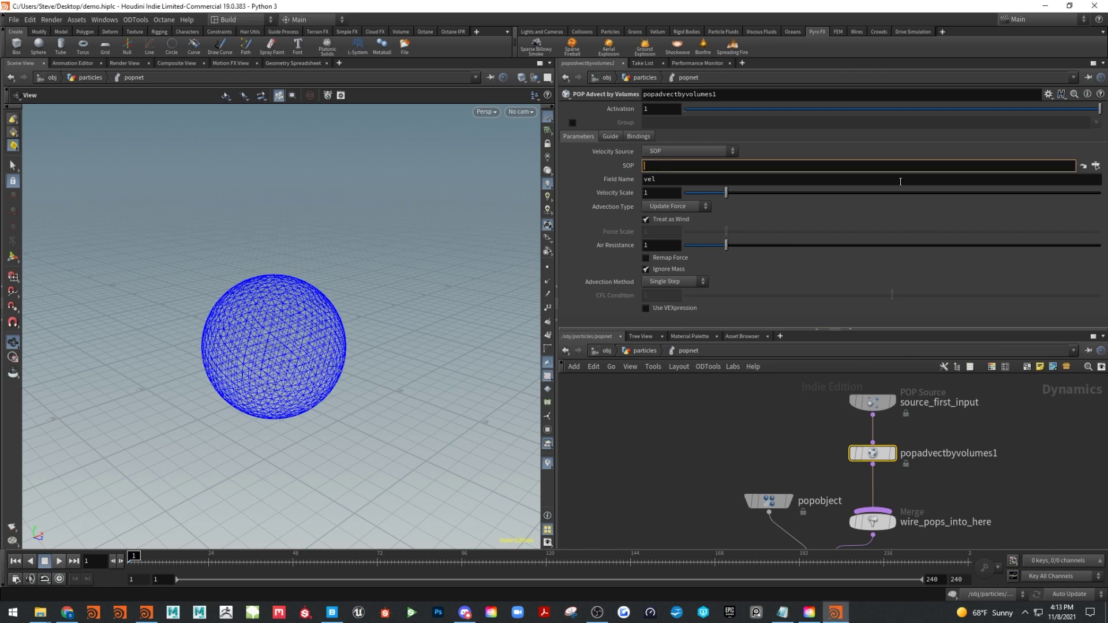
{"action": "left_click", "coordinate": [1095, 166]}
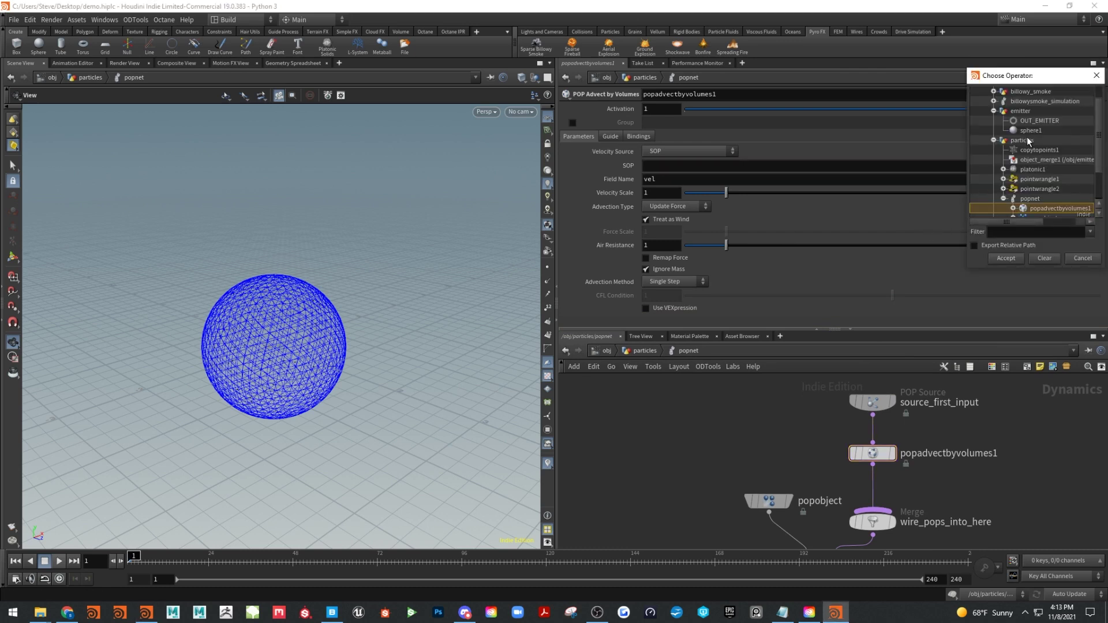
{"action": "left_click_drag", "start_coordinate": [1013, 270], "coordinate": [1013, 343]}
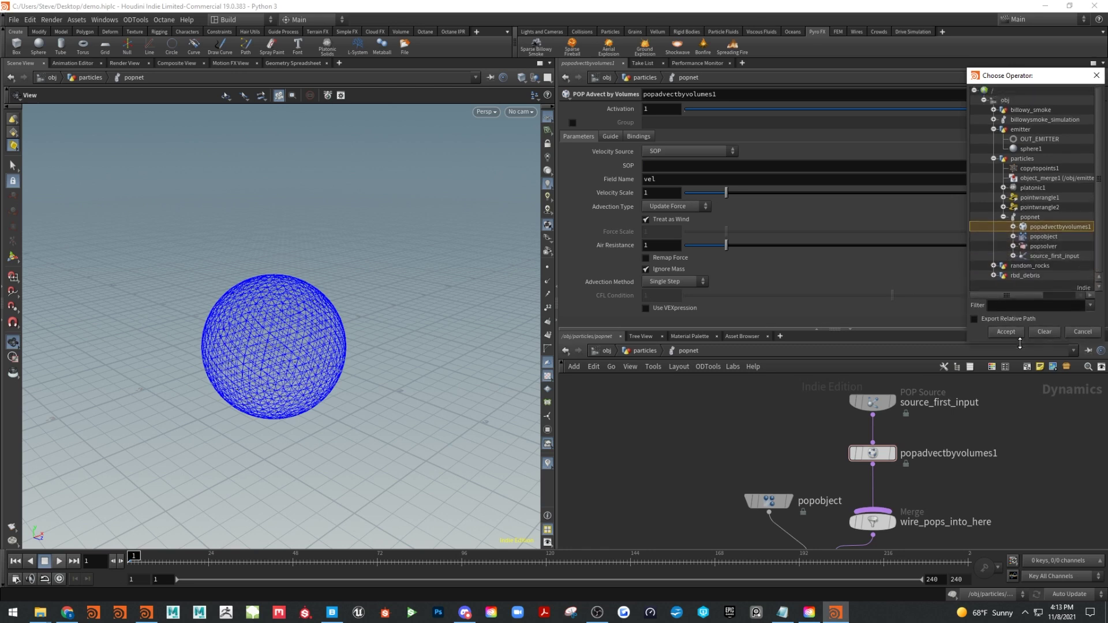
{"action": "left_click", "coordinate": [994, 121]}
{"action": "left_click", "coordinate": [993, 120]}
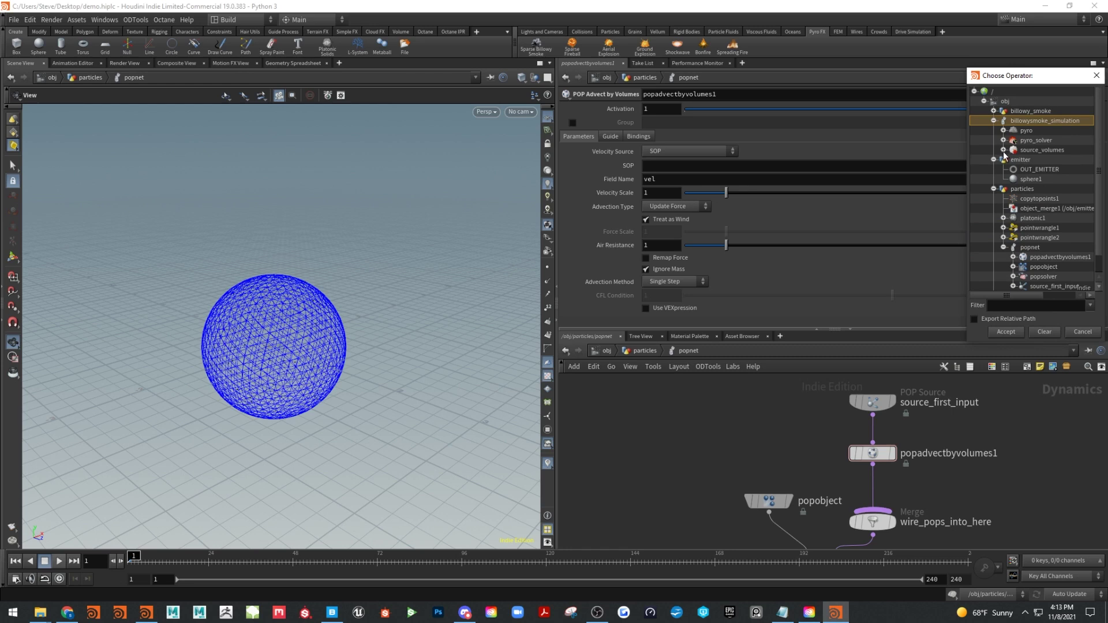
{"action": "left_click", "coordinate": [1004, 131]}
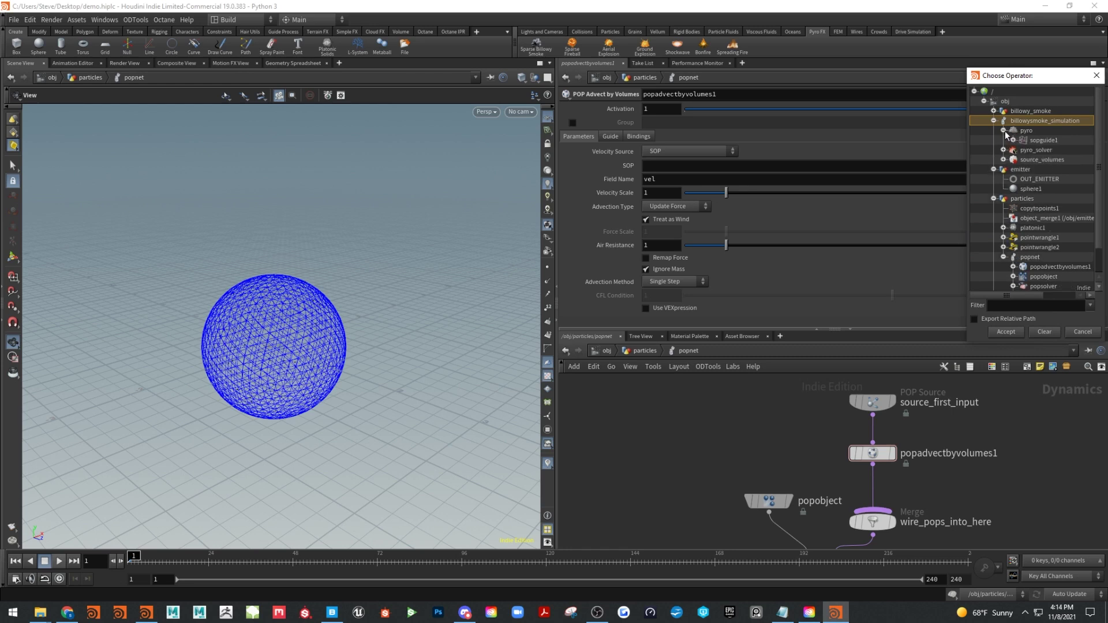
{"action": "left_click", "coordinate": [1004, 131]}
{"action": "left_click", "coordinate": [1004, 150]}
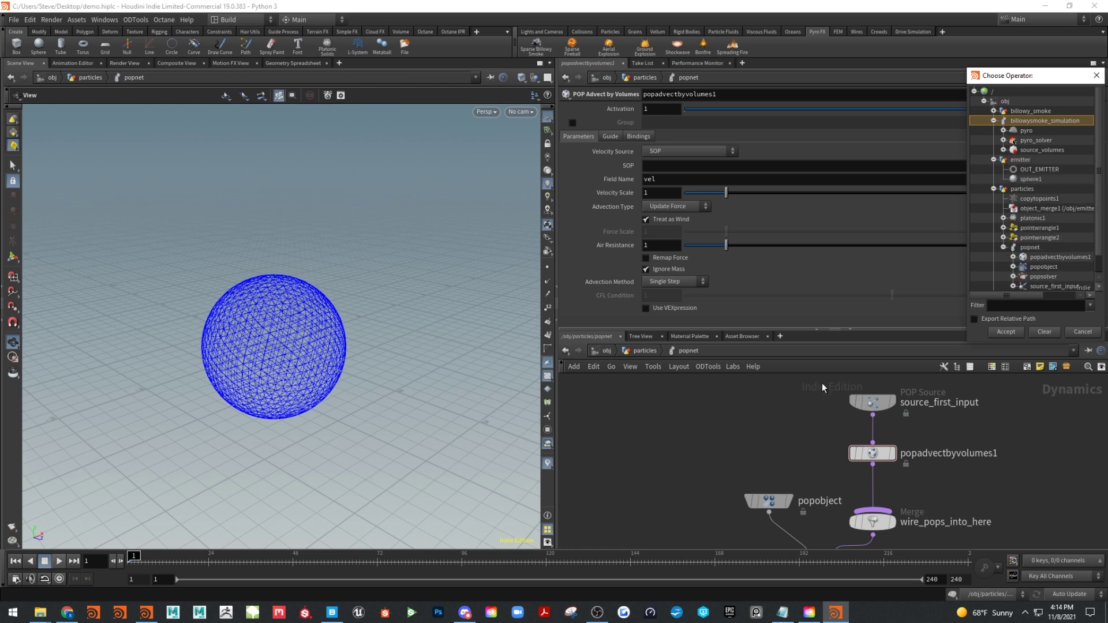
{"action": "left_click", "coordinate": [1096, 76]}
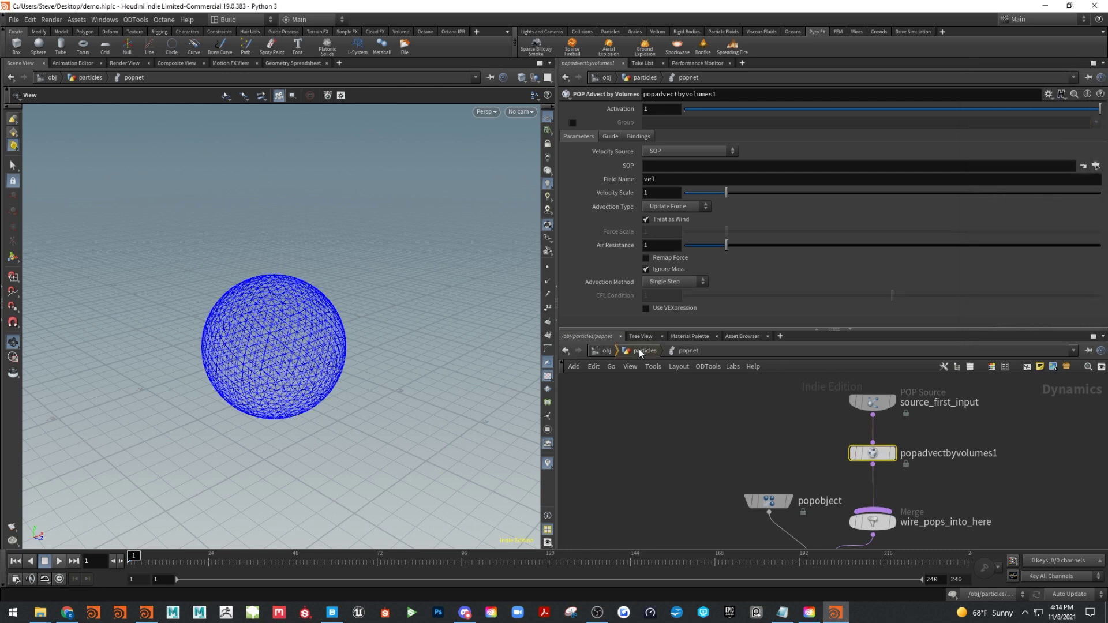
Go back to the object level, open the billowysmoke_simulation network, and select its pyro node
{"action": "left_click", "coordinate": [652, 350]}
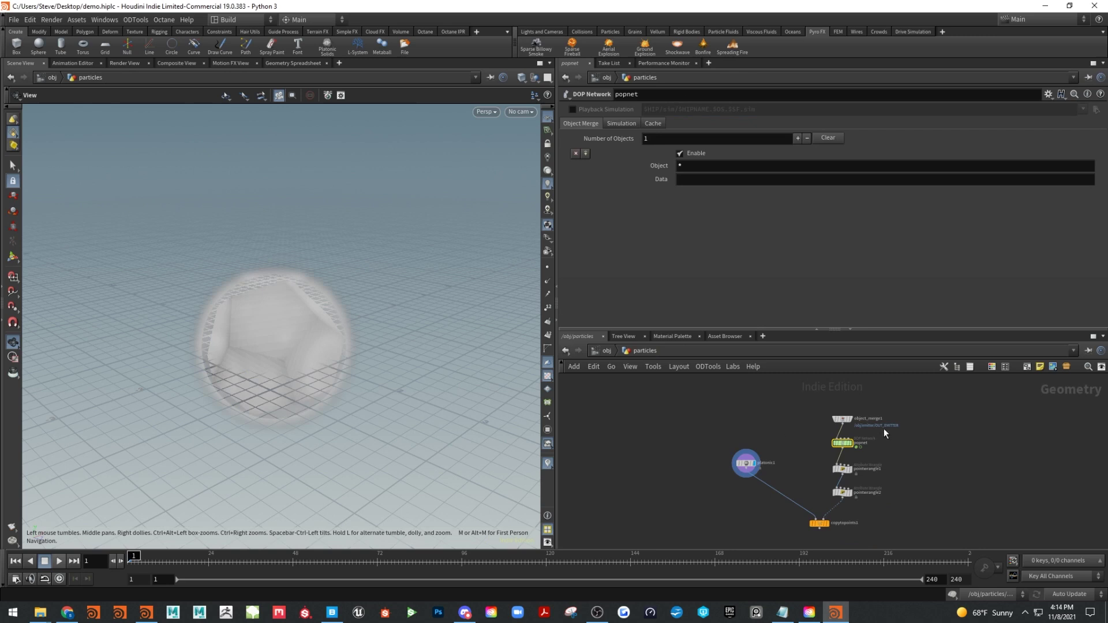
{"action": "left_click", "coordinate": [605, 351]}
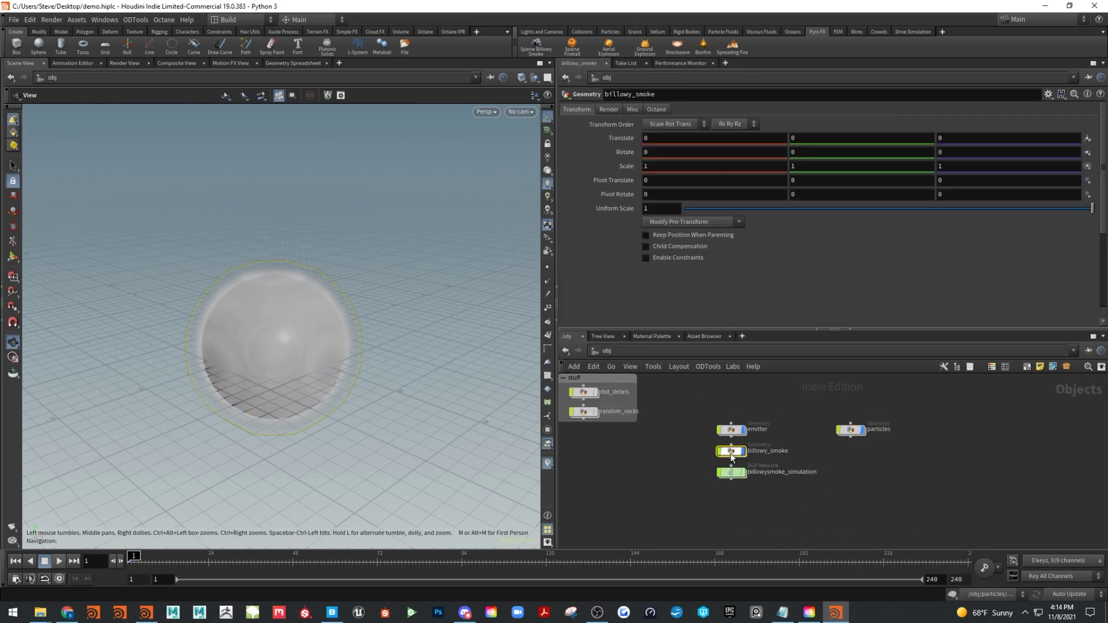
{"action": "double_click", "coordinate": [730, 453]}
{"action": "left_click", "coordinate": [620, 350]}
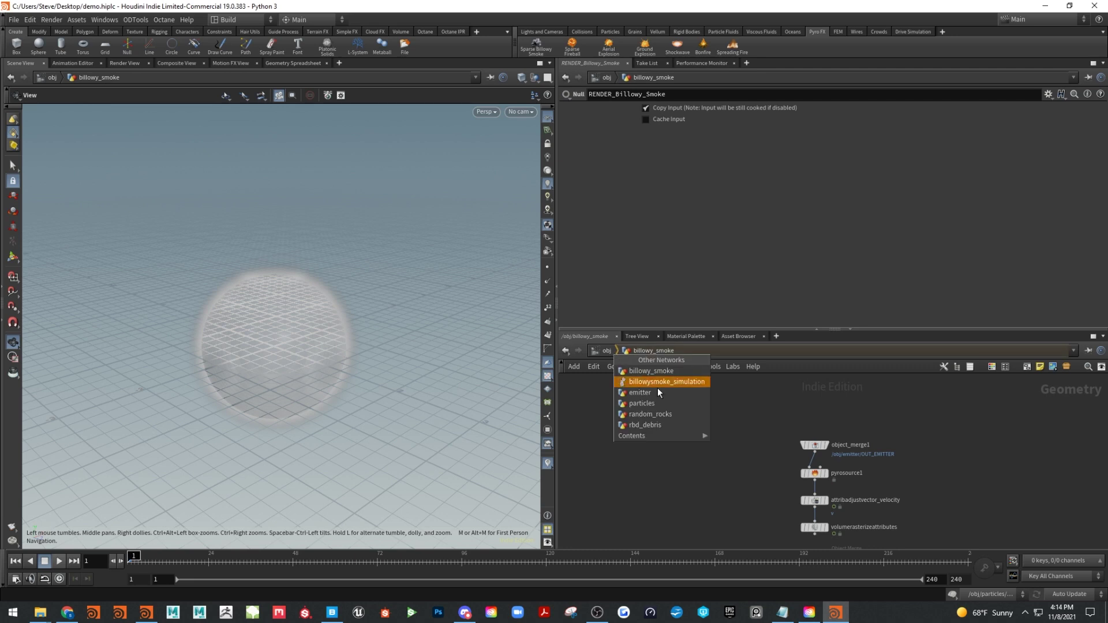
{"action": "left_click", "coordinate": [596, 350]}
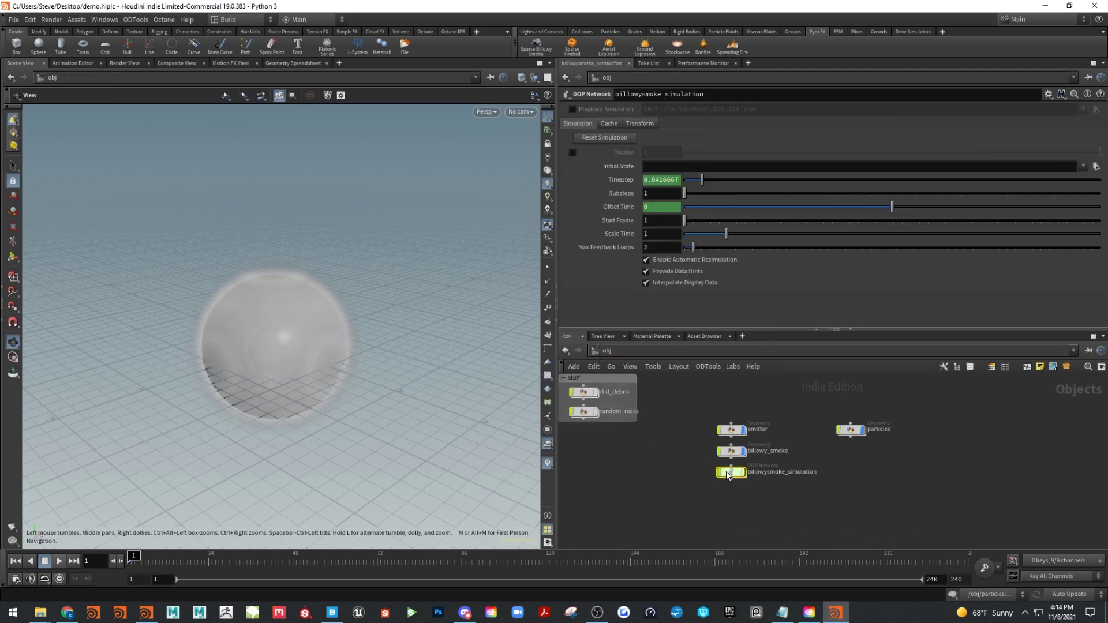
{"action": "double_click", "coordinate": [728, 472]}
{"action": "left_click", "coordinate": [746, 408]}
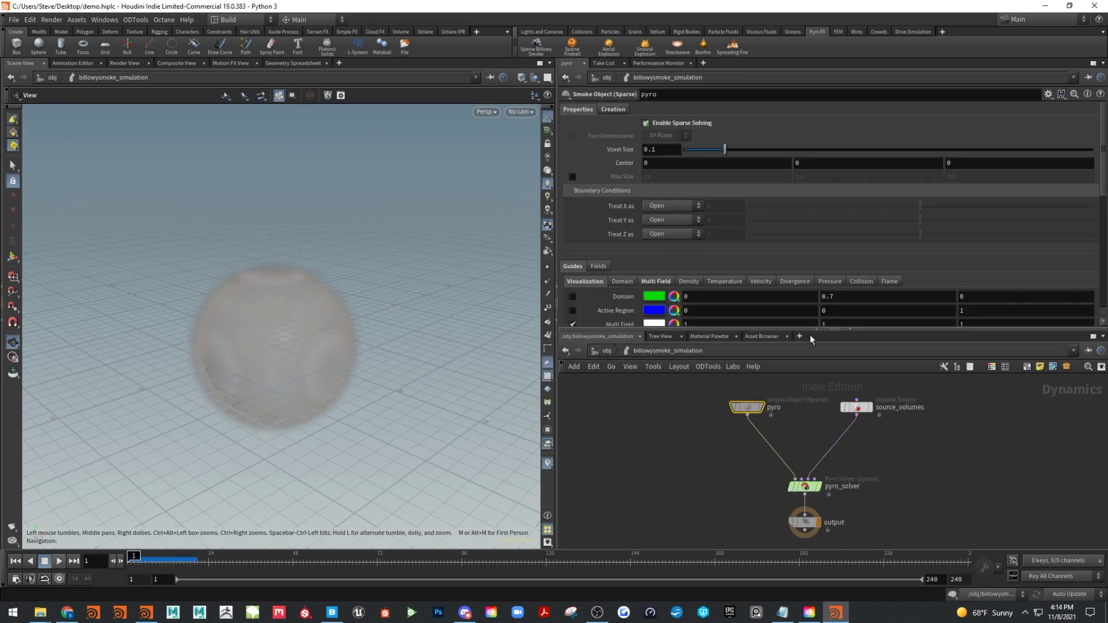
{"action": "left_click_drag", "start_coordinate": [804, 332], "coordinate": [808, 251]}
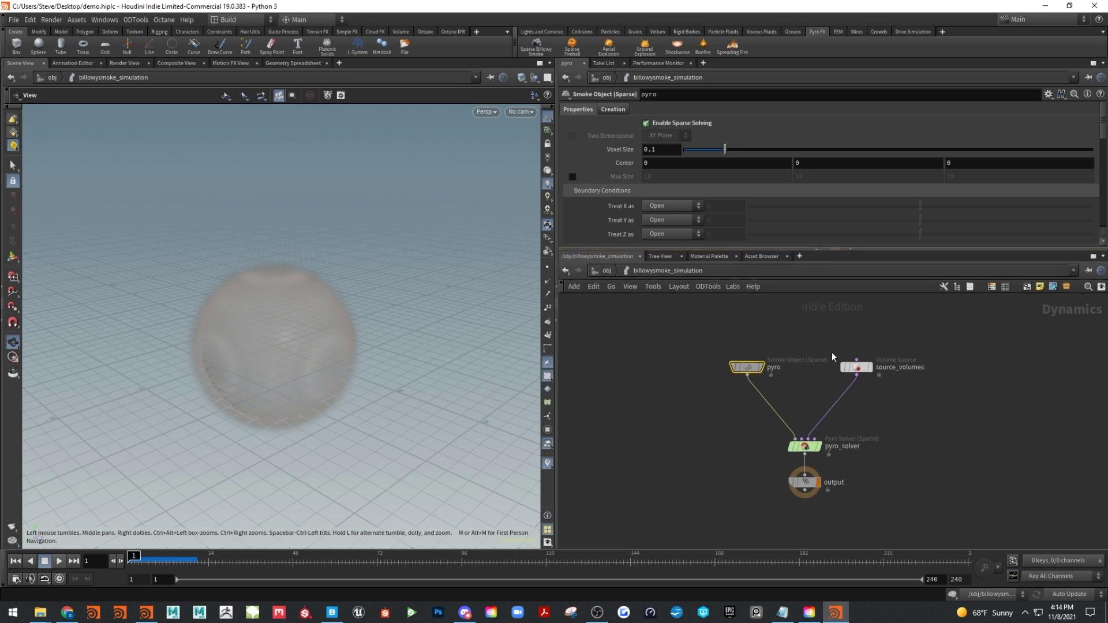
Rename the pyro Smoke Object (Sparse) node as smoke_object
{"action": "scroll", "coordinate": [810, 361], "scroll_direction": "up", "scroll_amount": 3}
{"action": "scroll", "coordinate": [810, 361], "scroll_direction": "down", "scroll_amount": 2}
{"action": "scroll", "coordinate": [797, 386], "scroll_direction": "up", "scroll_amount": 2}
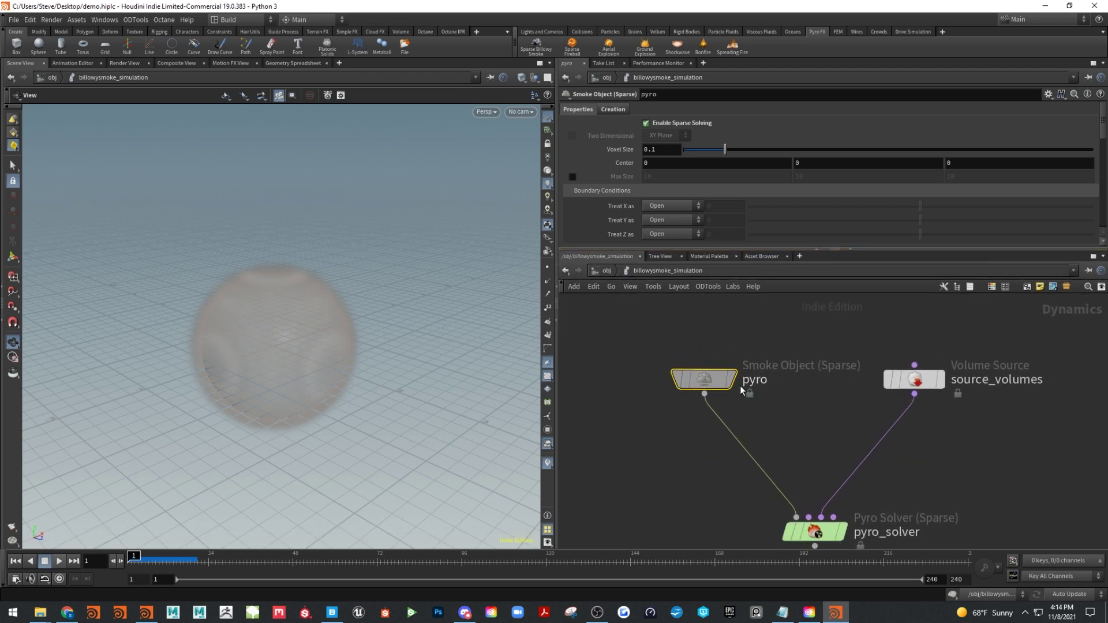
{"action": "double_click", "coordinate": [760, 379]}
{"action": "type", "text": "sm"}
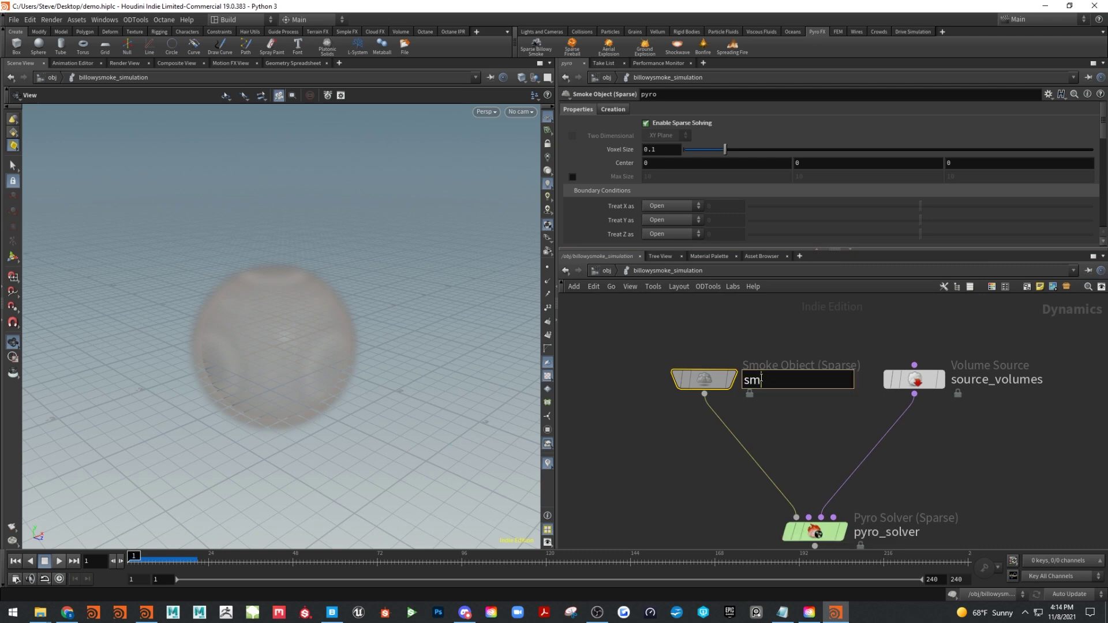
{"action": "type", "text": "oke_object"}
{"action": "key", "text": "Return"}
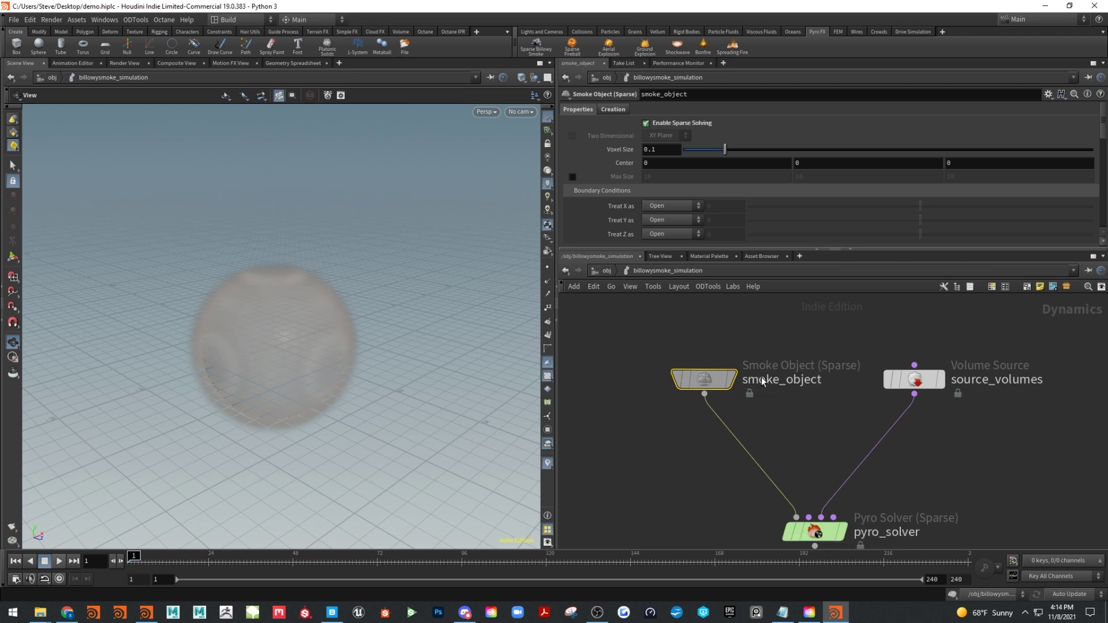
Return to the popnet network inside the particles object
{"action": "left_click", "coordinate": [605, 270]}
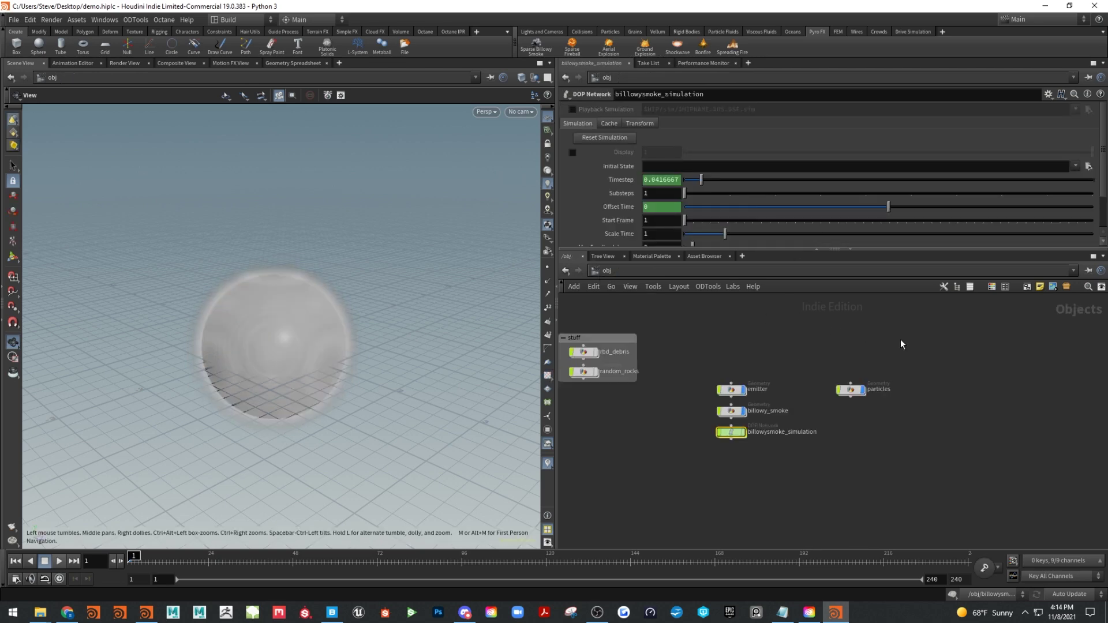
{"action": "double_click", "coordinate": [851, 391]}
{"action": "double_click", "coordinate": [842, 403]}
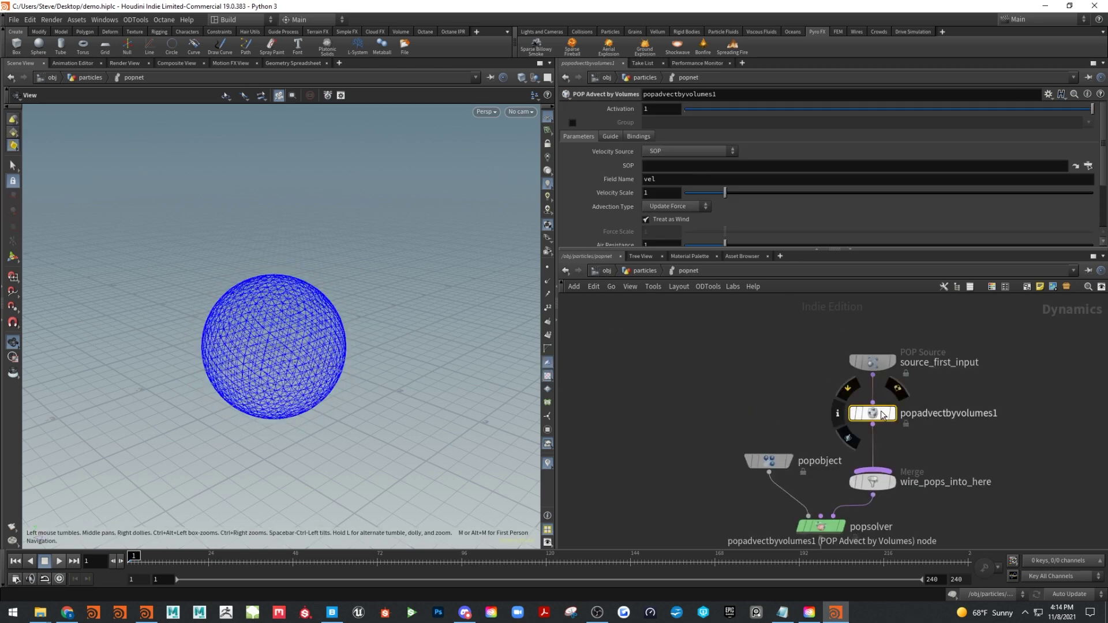
Set popadvectbyvolumes1's SOP velocity source to smoke_object inside billowysmoke_simulation
{"action": "left_click", "coordinate": [1088, 166]}
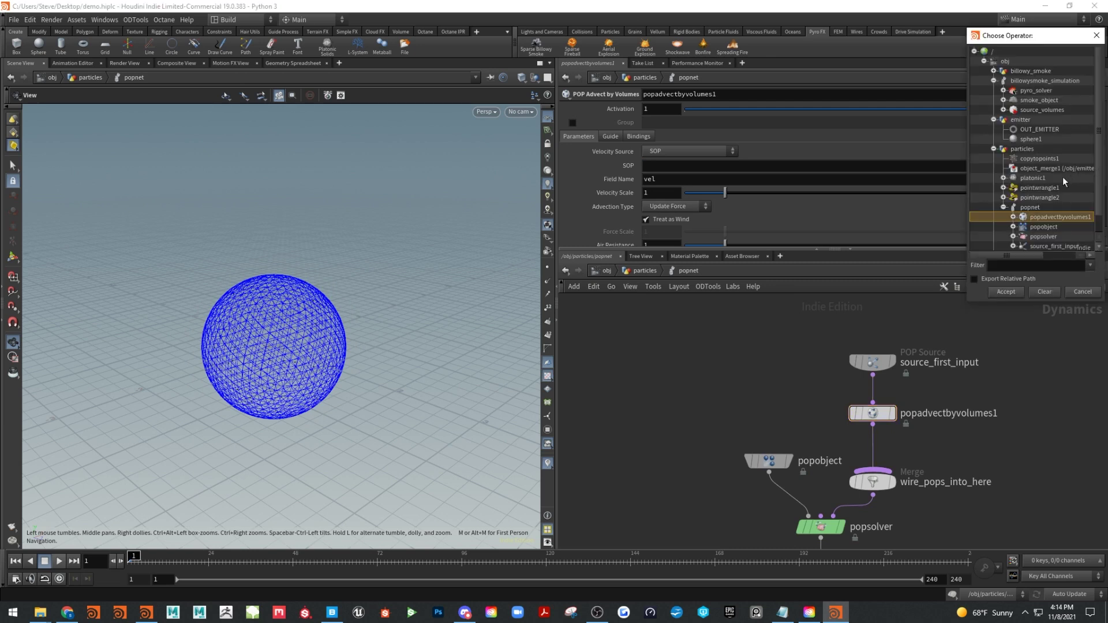
{"action": "left_click", "coordinate": [1002, 208]}
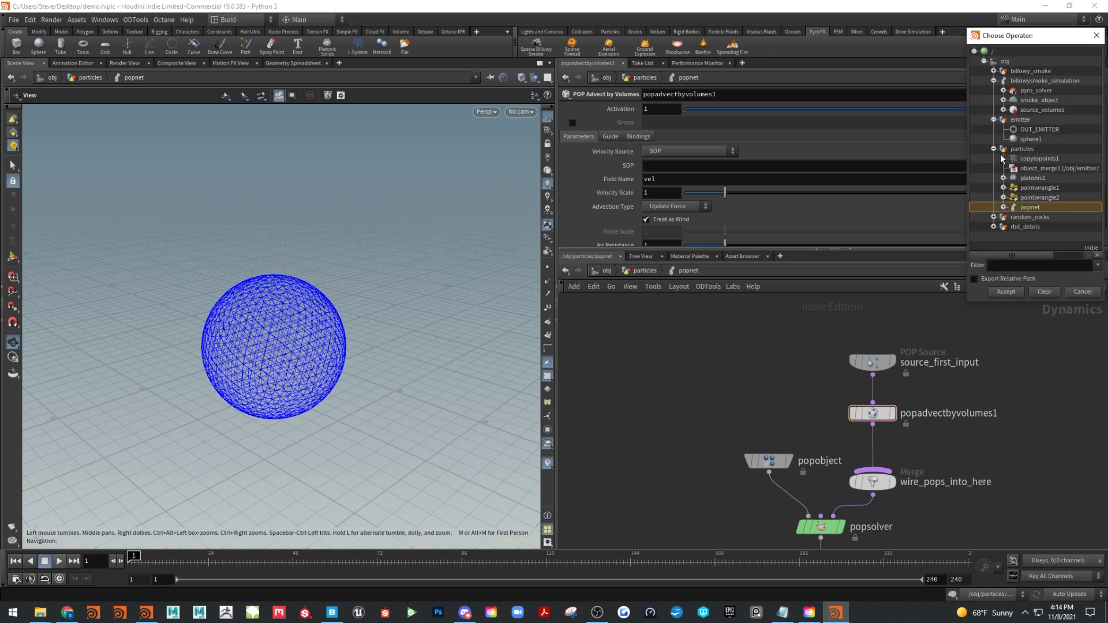
{"action": "left_click", "coordinate": [993, 149]}
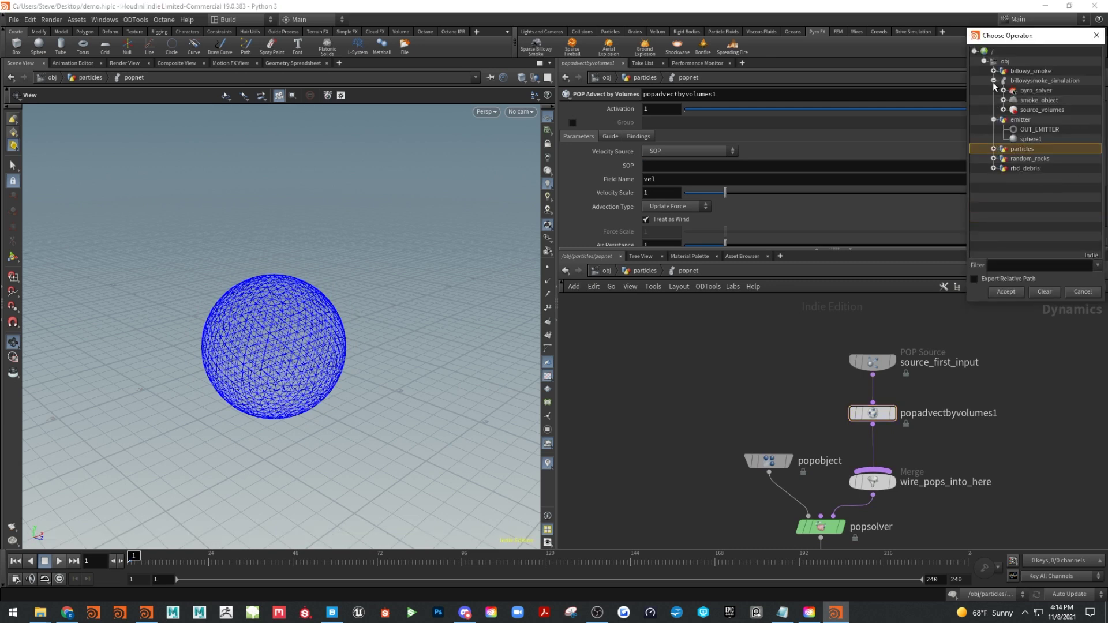
{"action": "left_click", "coordinate": [1036, 101]}
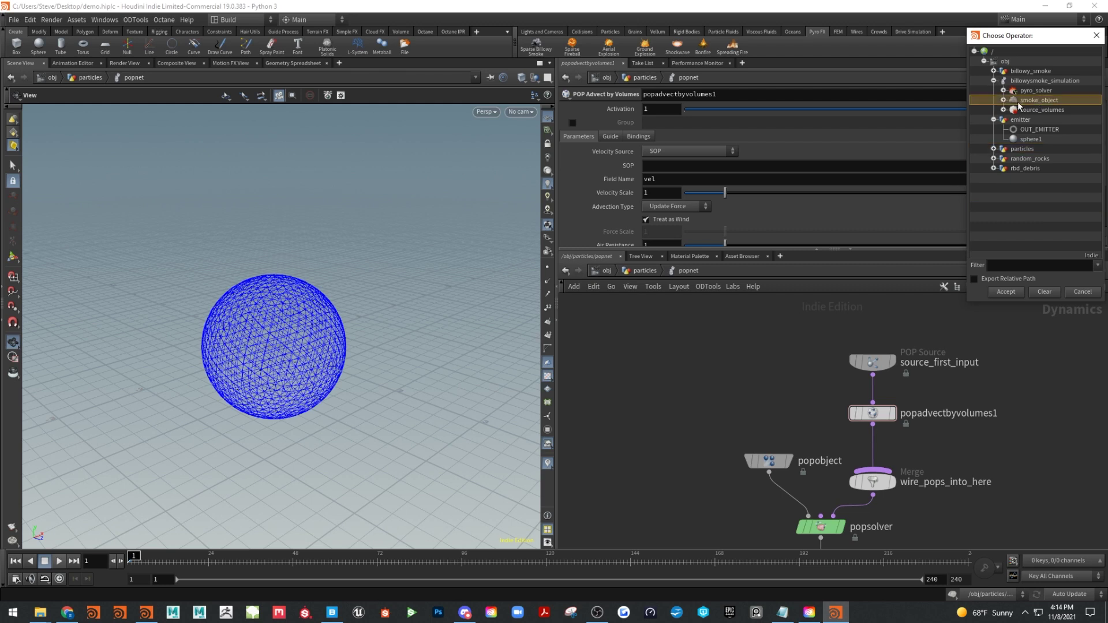
{"action": "left_click", "coordinate": [1005, 292]}
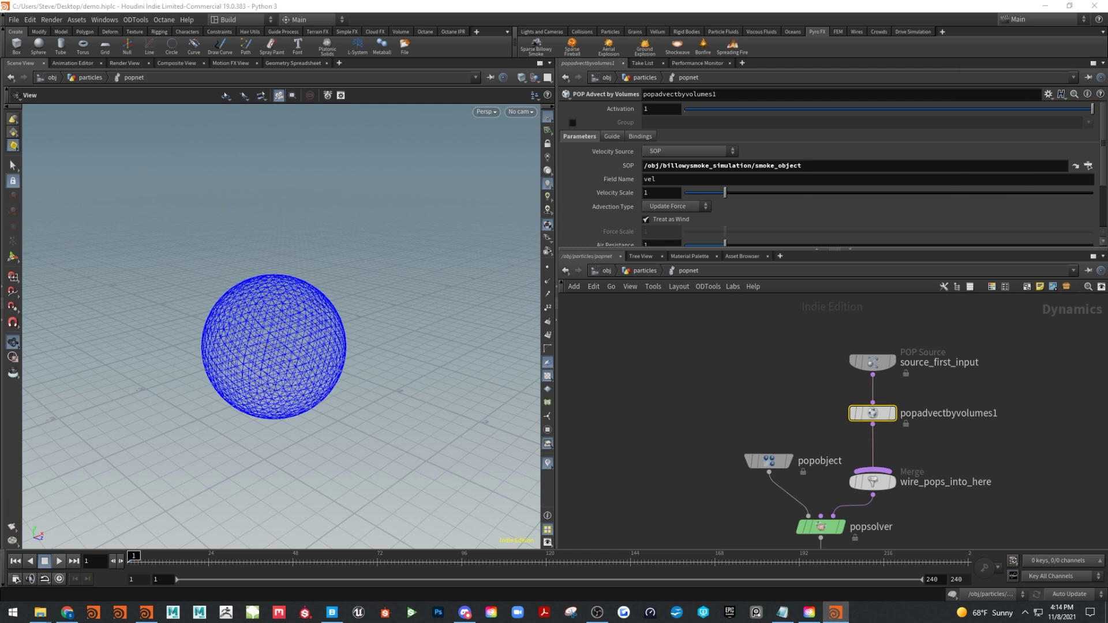
Set the Air Resistance of popadvectbyvolumes1 to 10
{"action": "scroll", "coordinate": [811, 190], "scroll_direction": "down", "scroll_amount": 3}
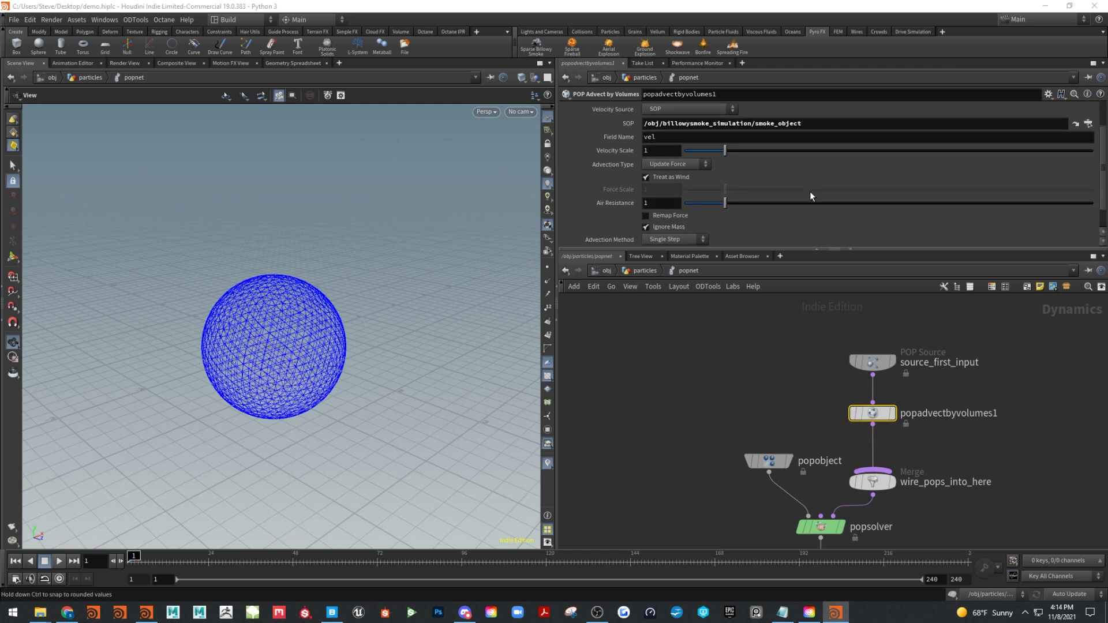
{"action": "left_click", "coordinate": [661, 199]}
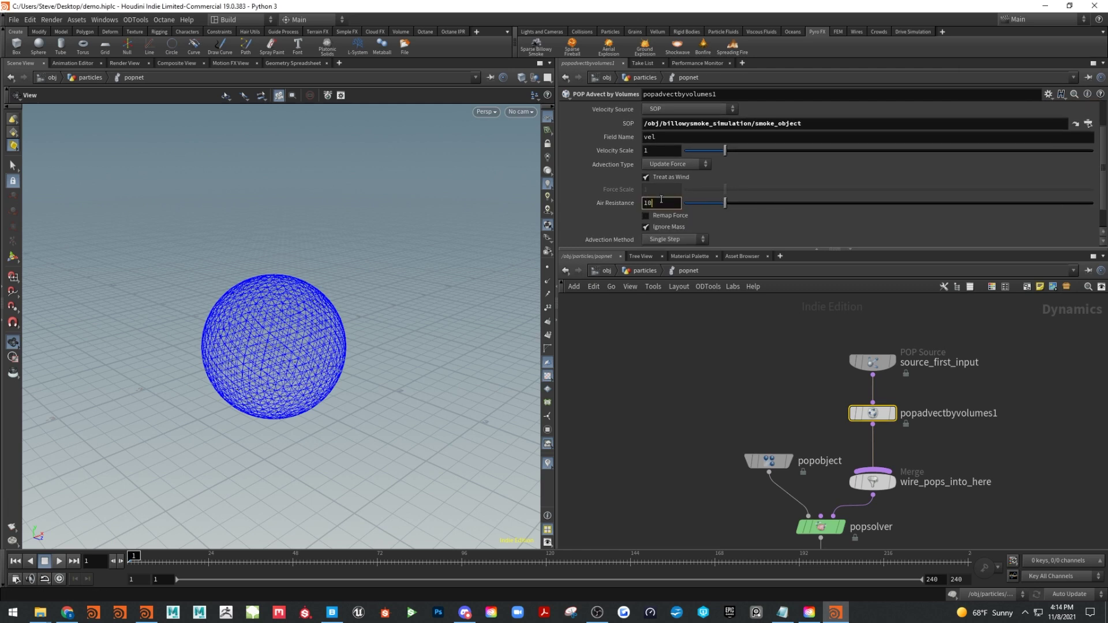
{"action": "type", "text": "0"}
{"action": "key", "text": "Return"}
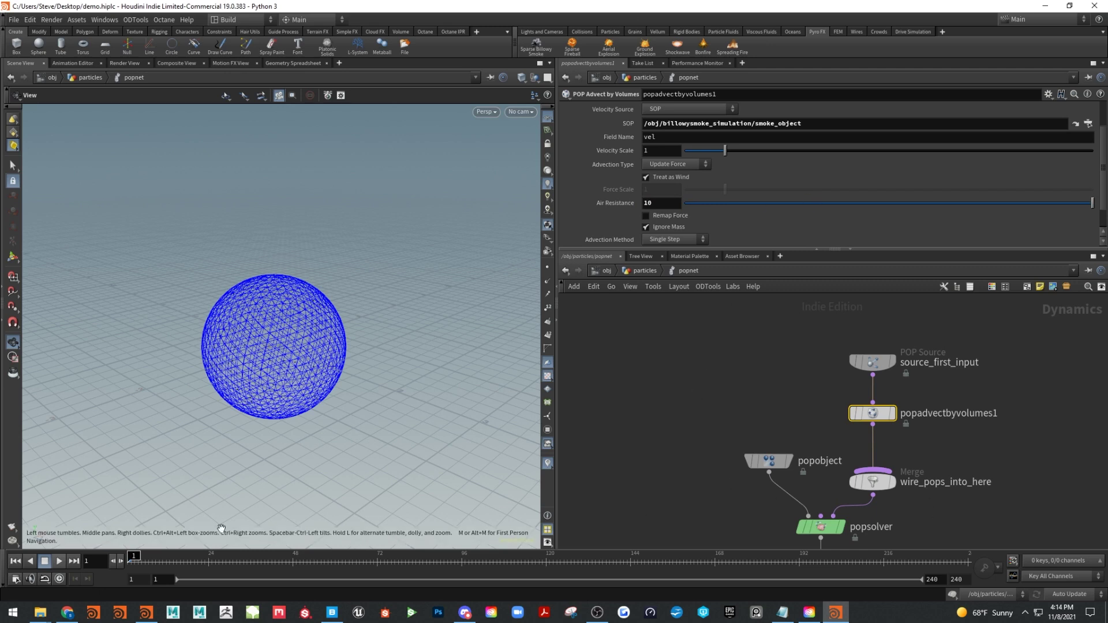
Play the particle simulation to check the advection, and stop it partway through
{"action": "left_click", "coordinate": [59, 561]}
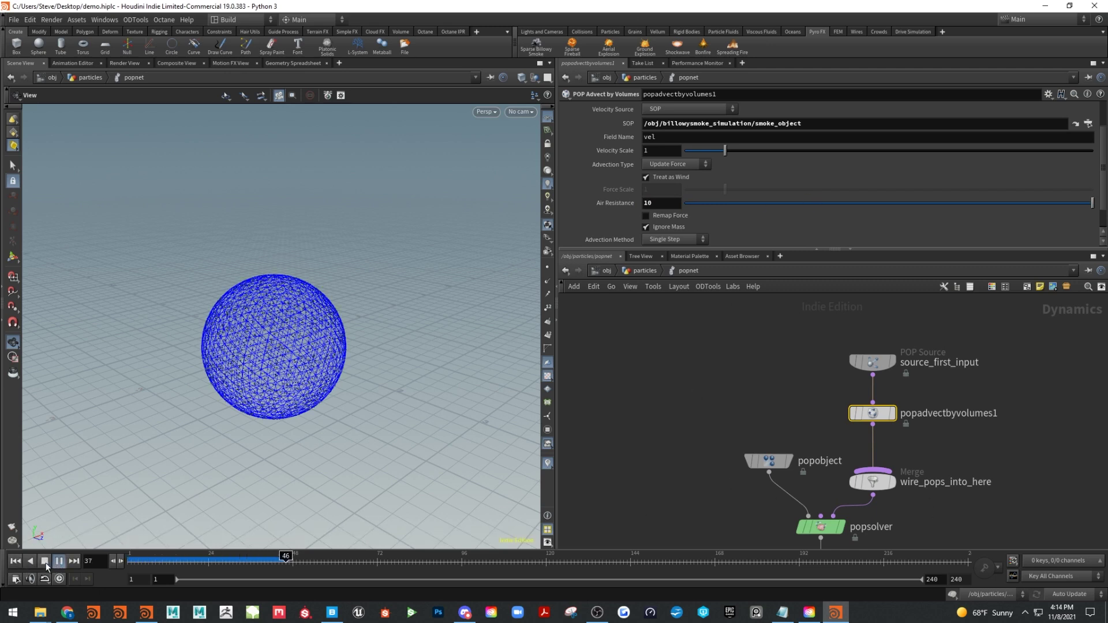
{"action": "left_click", "coordinate": [45, 561]}
{"action": "left_click_drag", "start_coordinate": [194, 415], "coordinate": [323, 415]}
Consult the other open Houdini session and display the popobject node's parameters for comparison
{"action": "middle_click_drag", "start_coordinate": [1036, 463], "coordinate": [1034, 386]}
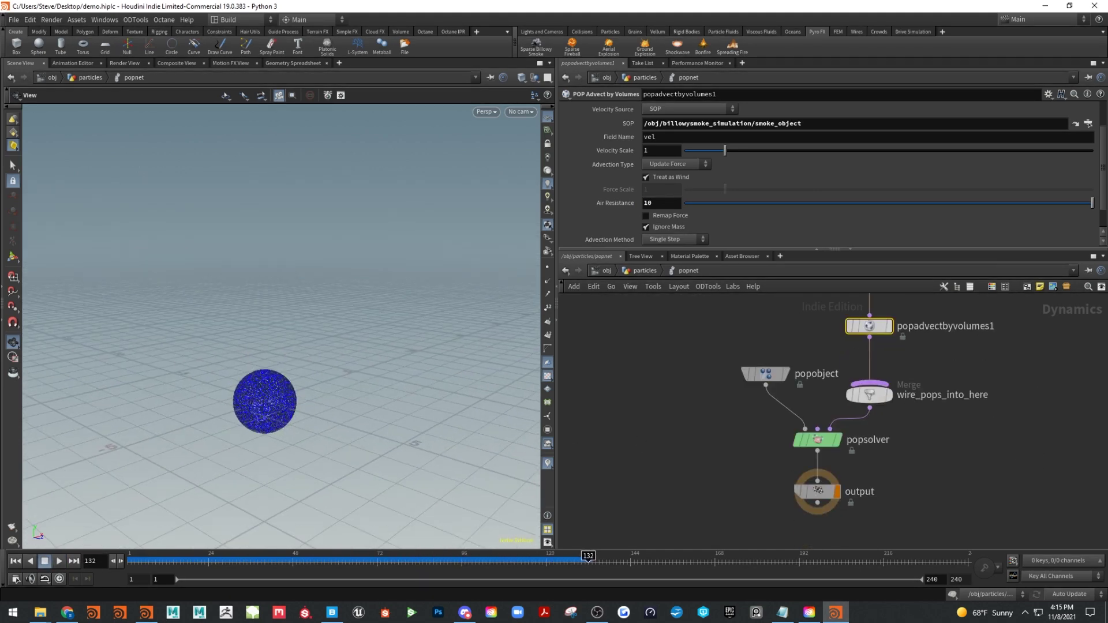
{"action": "left_click", "coordinate": [146, 612]}
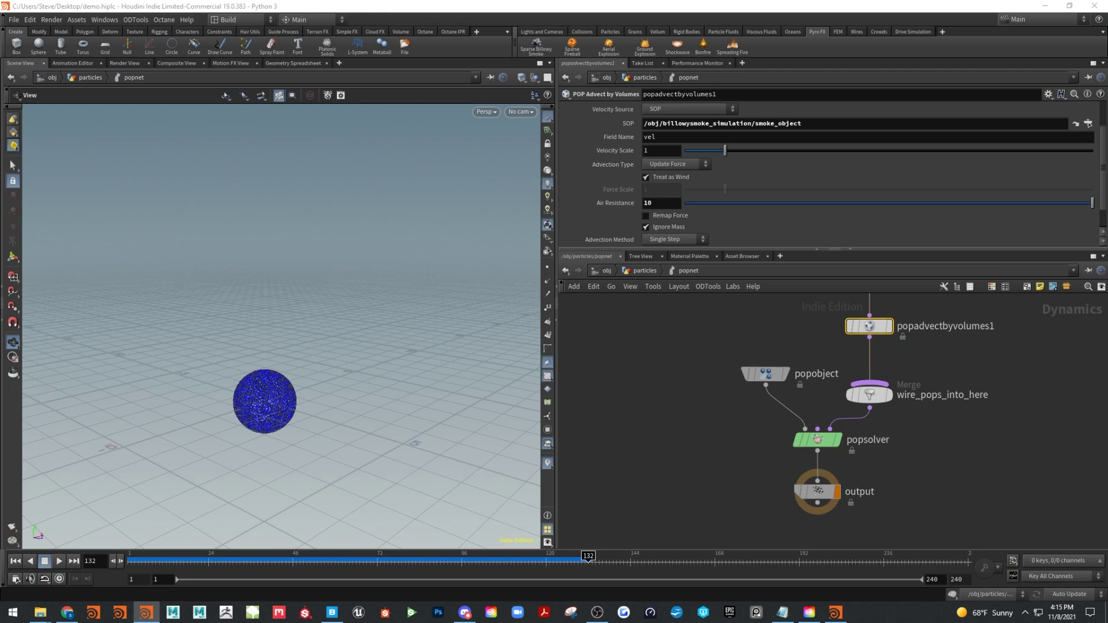
{"action": "left_click_drag", "start_coordinate": [737, 342], "coordinate": [793, 413]}
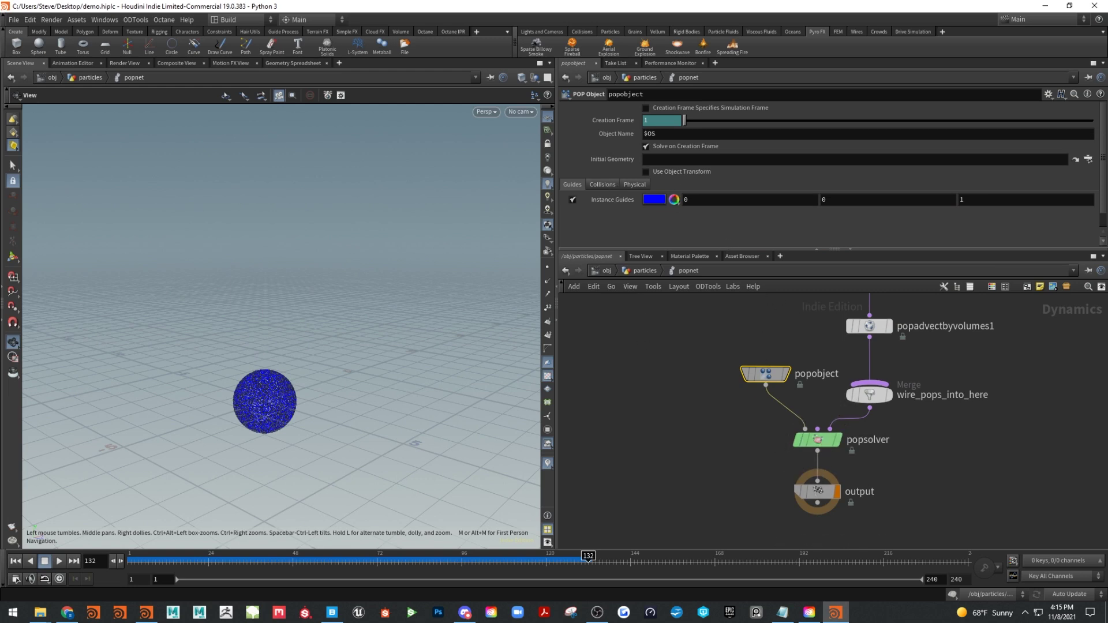
{"action": "key", "text": "alt+Tab"}
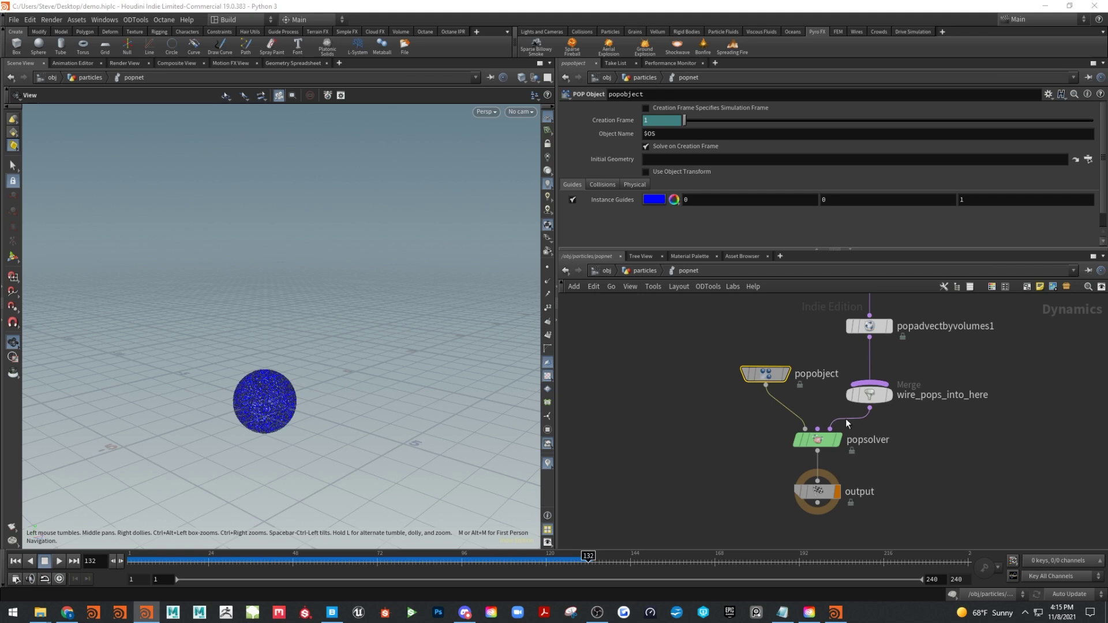
Move the wire_pops_into_here merge aside and insert a POP Wind node between it and popsolver
{"action": "mouse_move", "coordinate": [875, 397]}
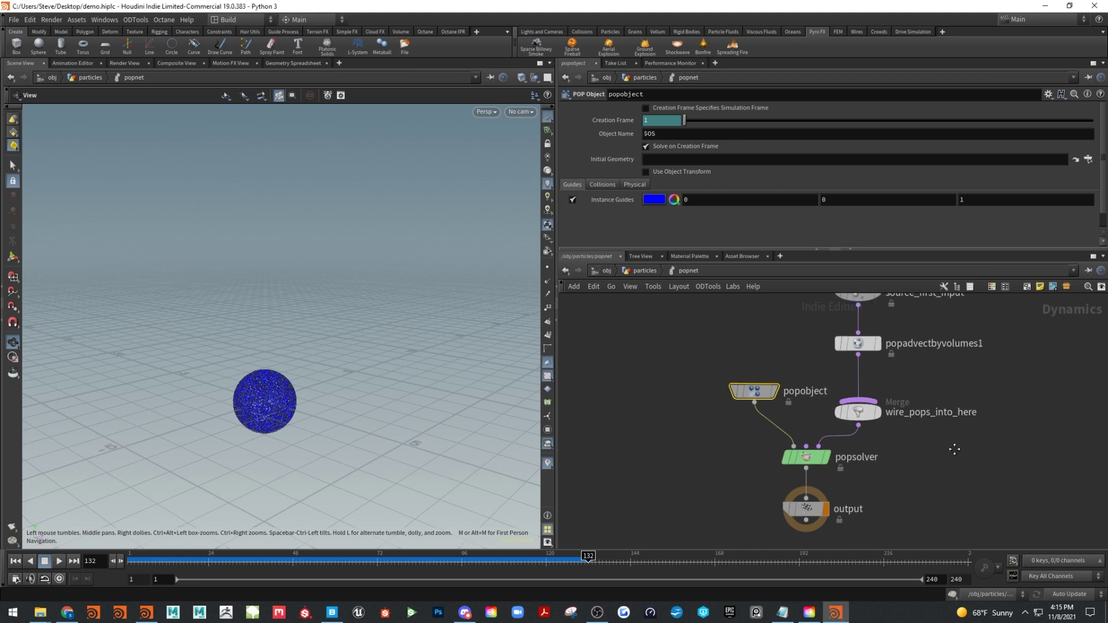
{"action": "mouse_move", "coordinate": [952, 445]}
{"action": "middle_mouse_down"}
{"action": "mouse_move", "coordinate": [946, 462]}
{"action": "mouse_move", "coordinate": [951, 446]}
{"action": "middle_mouse_up"}
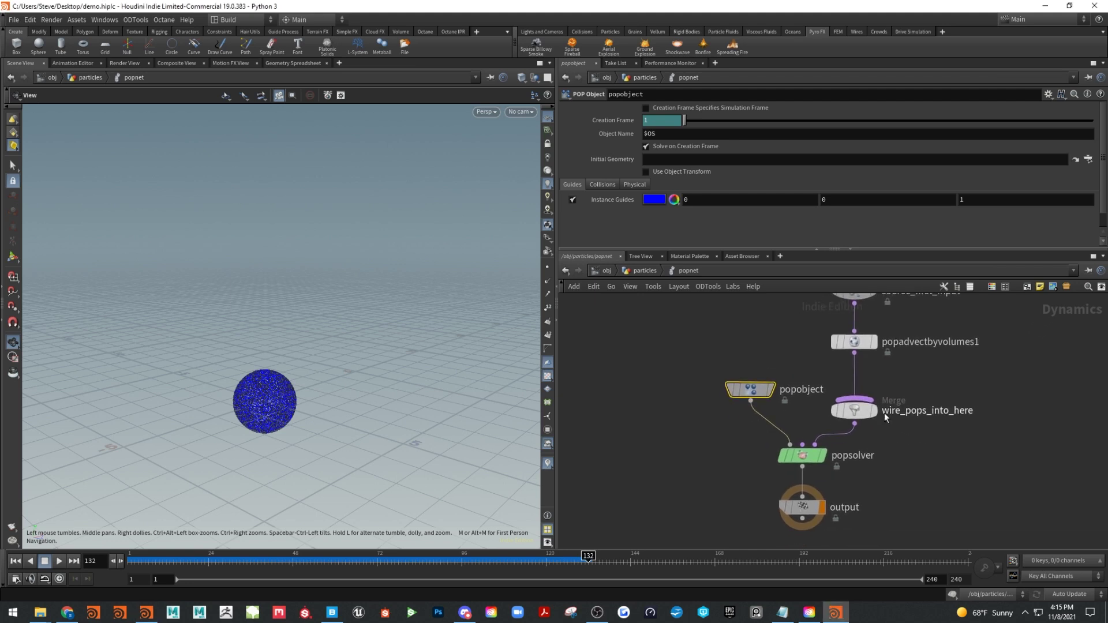
{"action": "left_click_drag", "start_coordinate": [852, 415], "coordinate": [889, 387]}
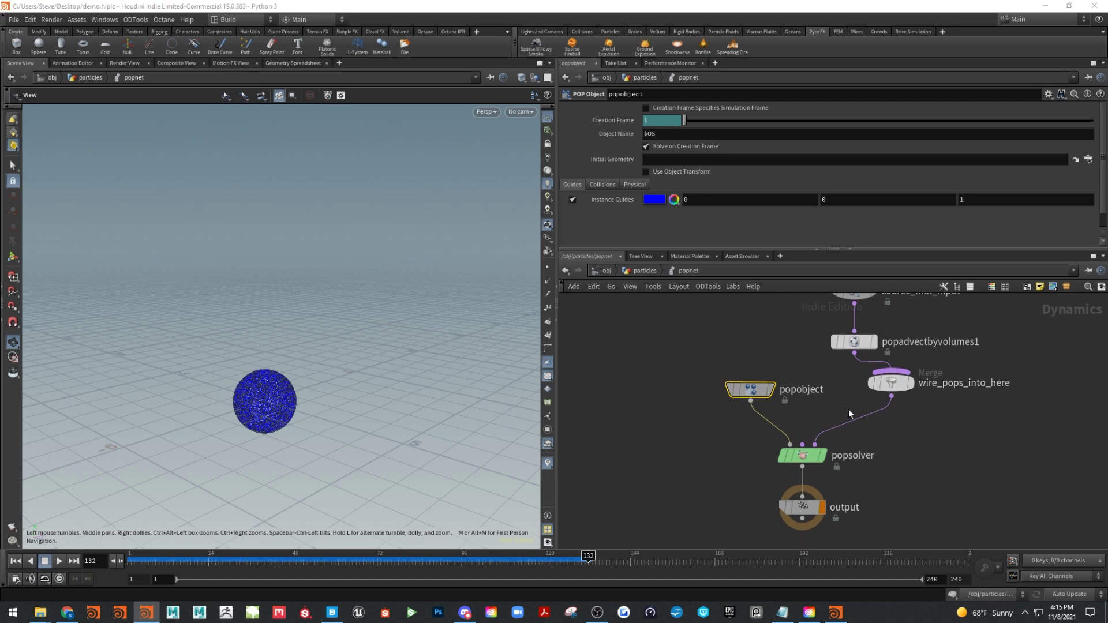
{"action": "left_click", "coordinate": [868, 428]}
{"action": "key", "text": "Tab"}
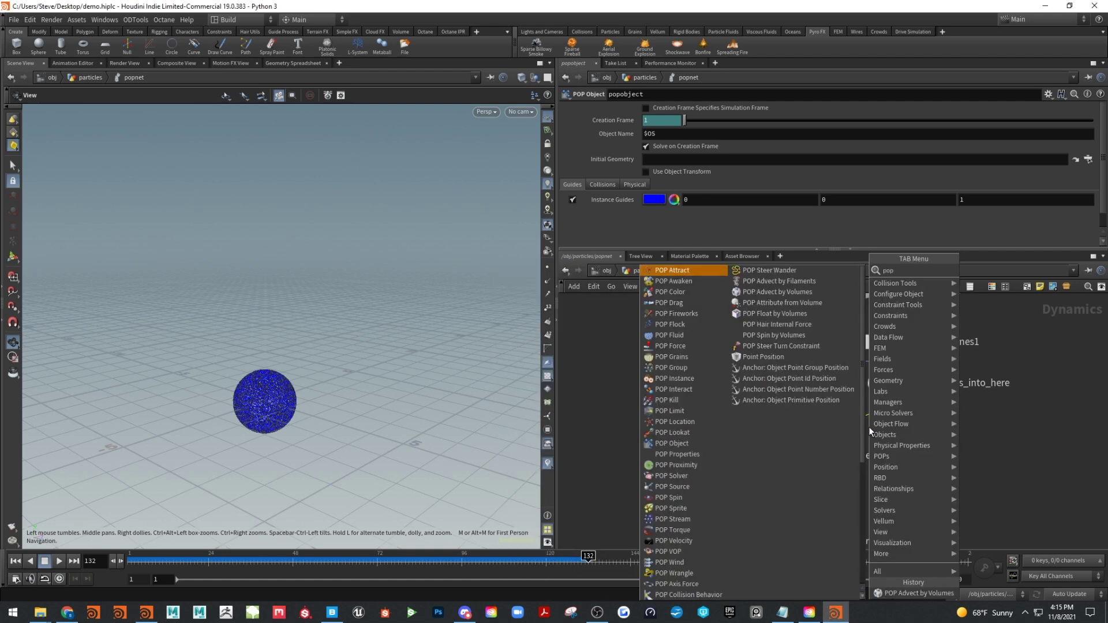
{"action": "type", "text": "popw"}
{"action": "left_click", "coordinate": [986, 270]}
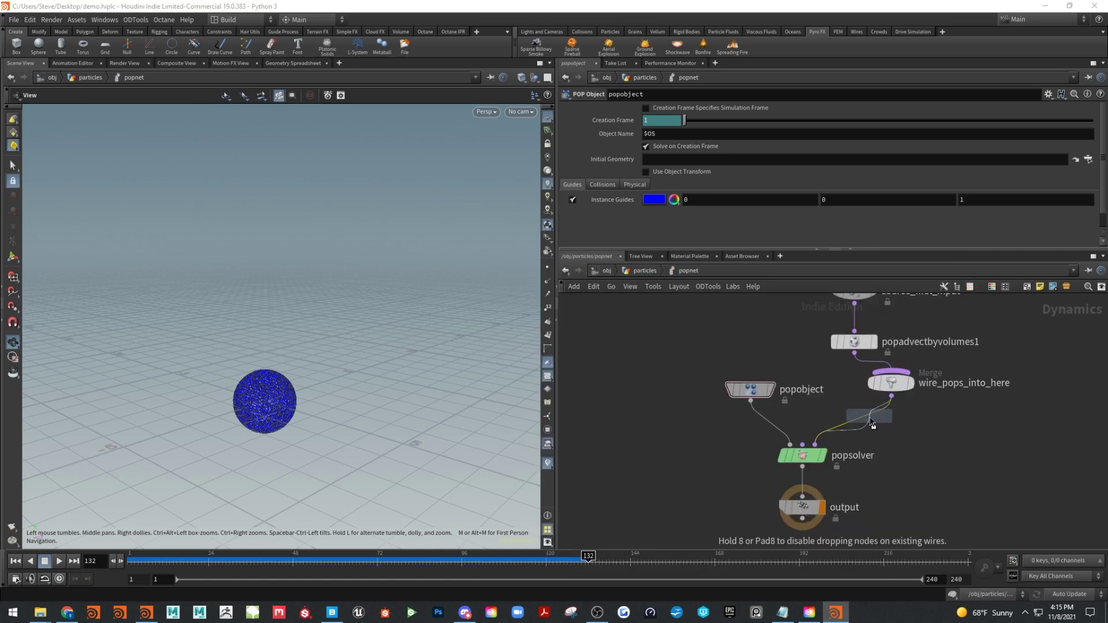
{"action": "left_click", "coordinate": [871, 430]}
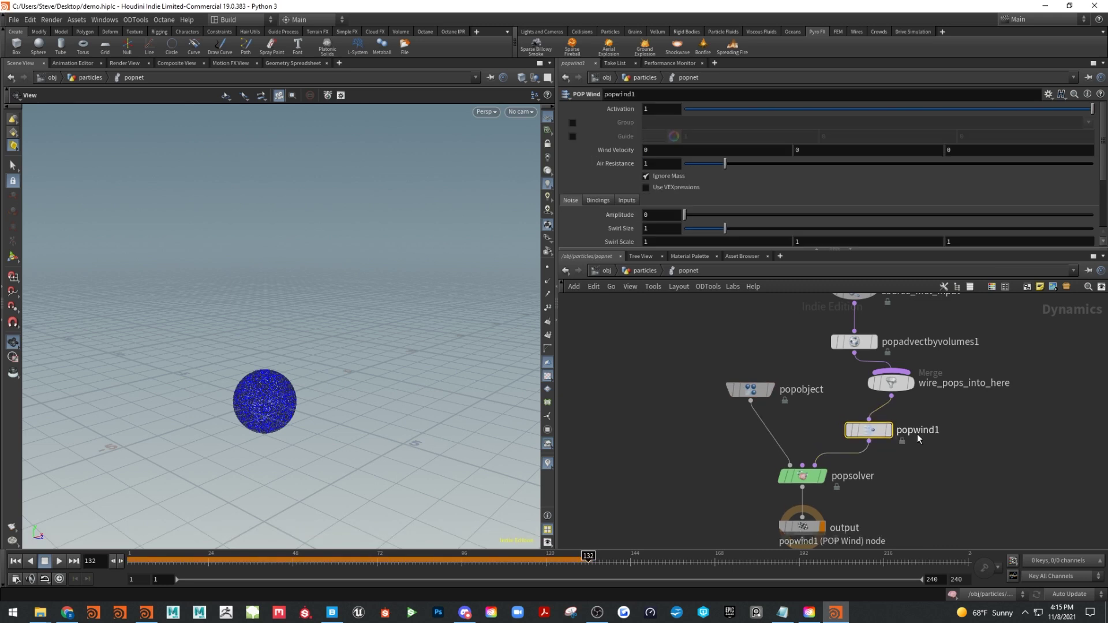
Play the simulation from the first frame with the POP Wind node in place, and rewind it
{"action": "left_click", "coordinate": [15, 561]}
{"action": "left_click", "coordinate": [60, 561]}
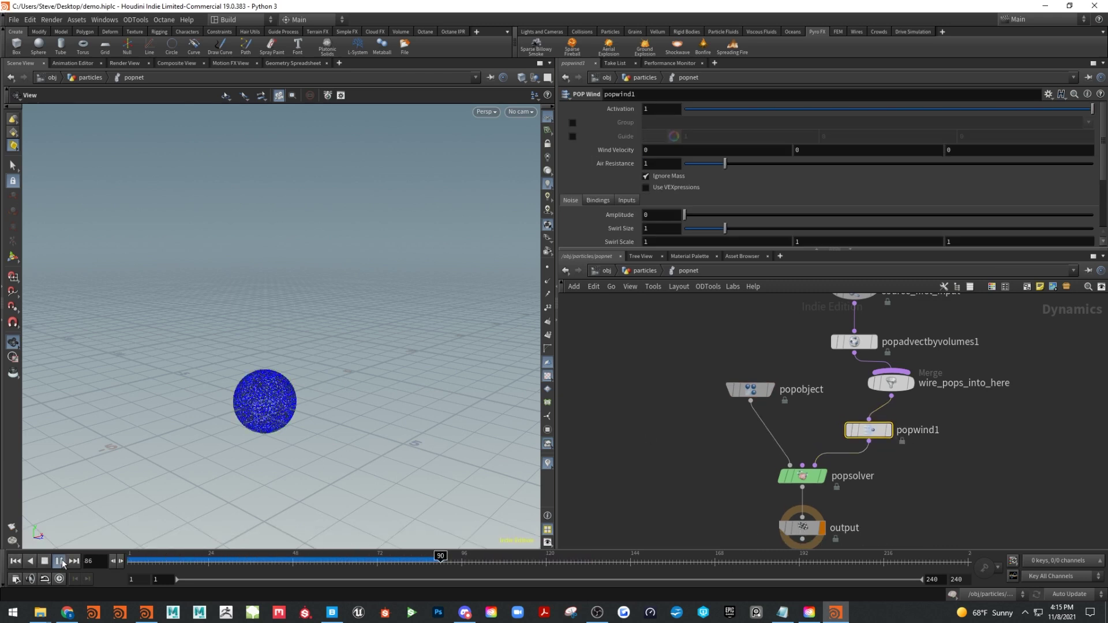
{"action": "left_click", "coordinate": [43, 563]}
{"action": "left_click", "coordinate": [15, 561]}
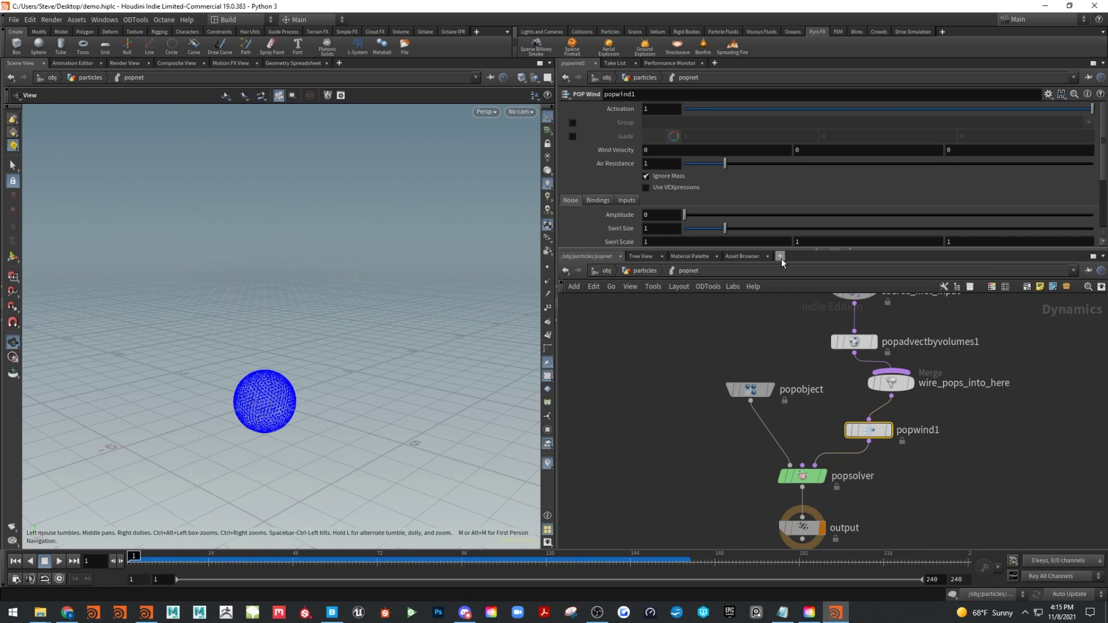
Set popwind1's noise amplitude to 4.88 and play the particle simulation with the real-time playback option toggled
{"action": "left_click_drag", "start_coordinate": [807, 251], "coordinate": [791, 335]}
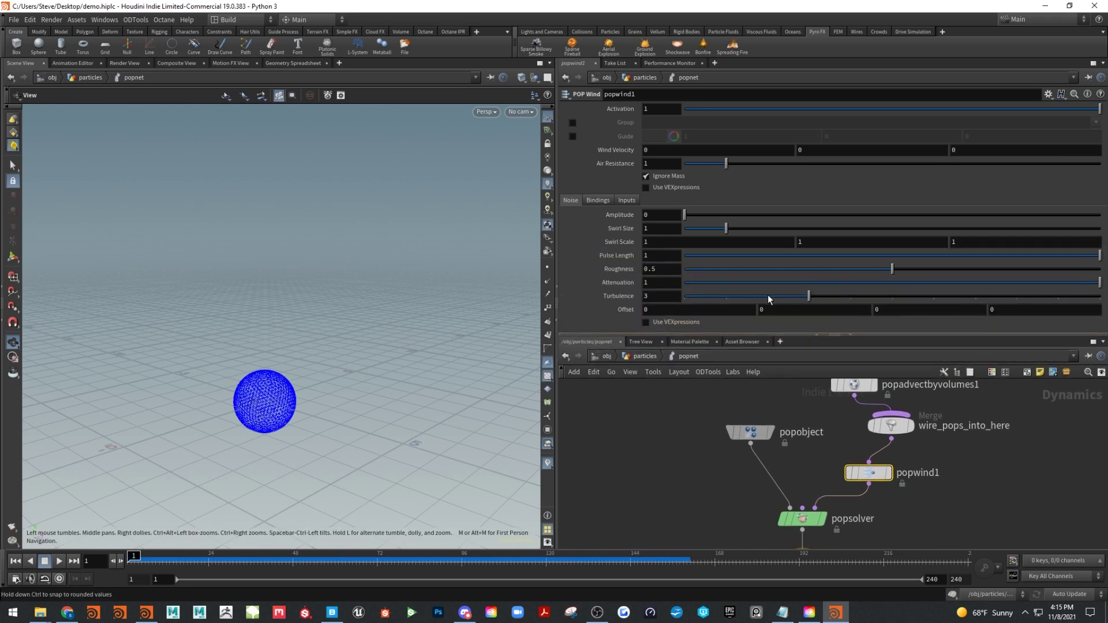
{"action": "left_click_drag", "start_coordinate": [699, 219], "coordinate": [887, 219]}
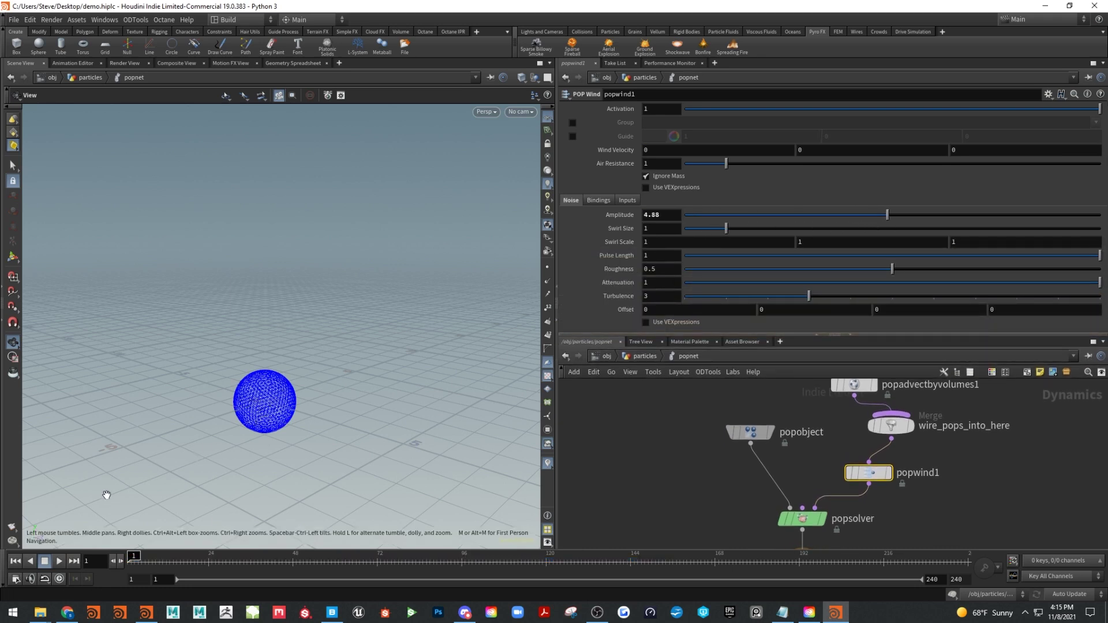
{"action": "left_click", "coordinate": [60, 561]}
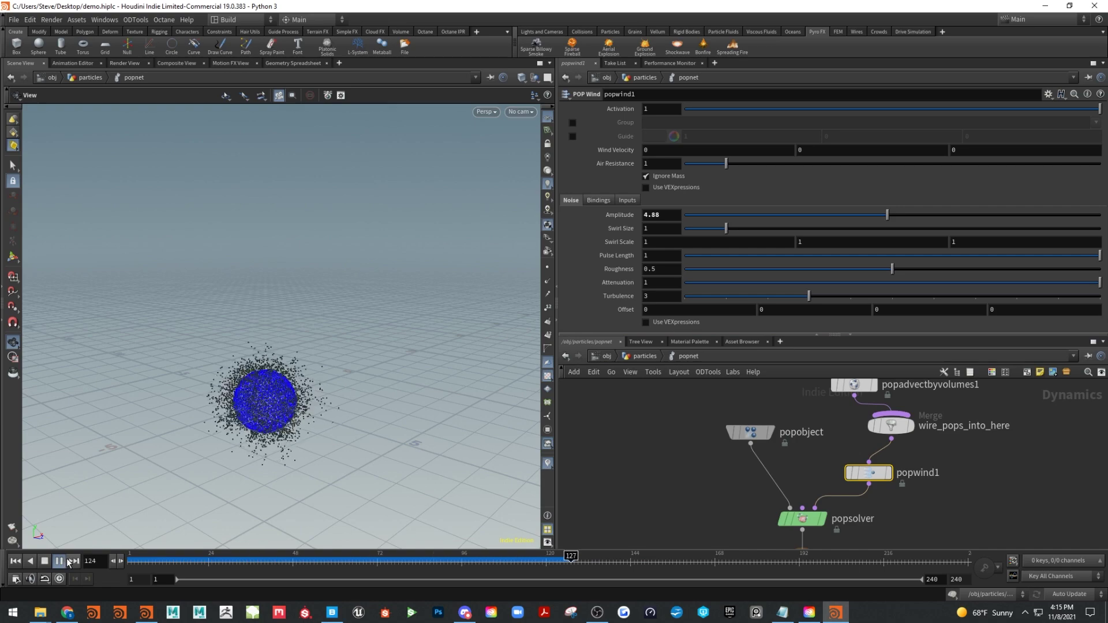
{"action": "scroll", "coordinate": [260, 396], "scroll_direction": "up", "scroll_amount": 5}
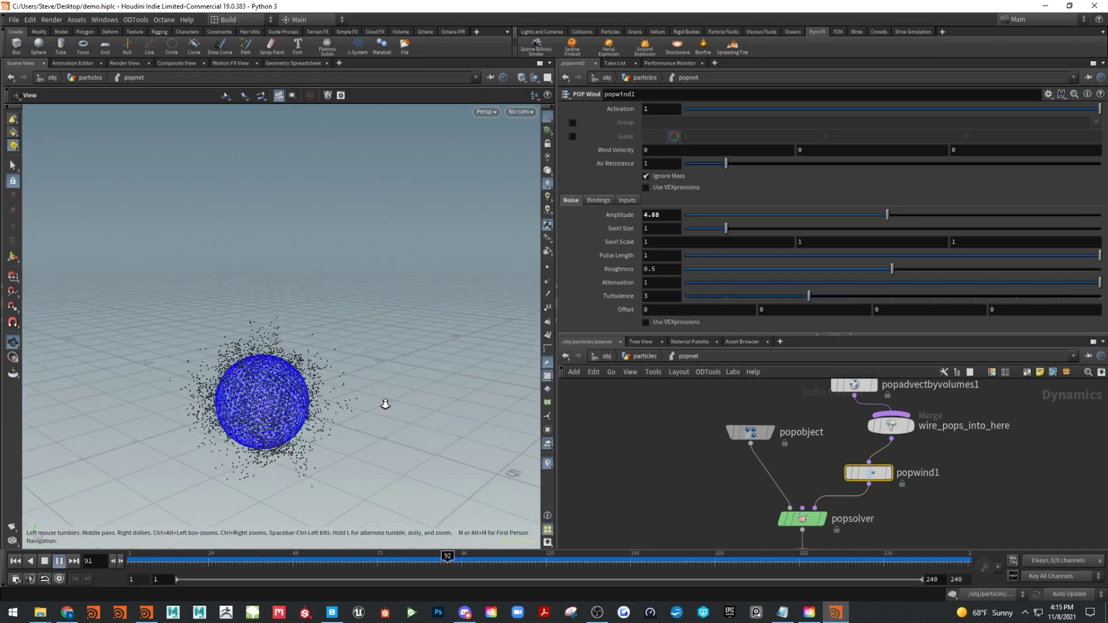
{"action": "left_click_drag", "start_coordinate": [246, 431], "coordinate": [284, 426]}
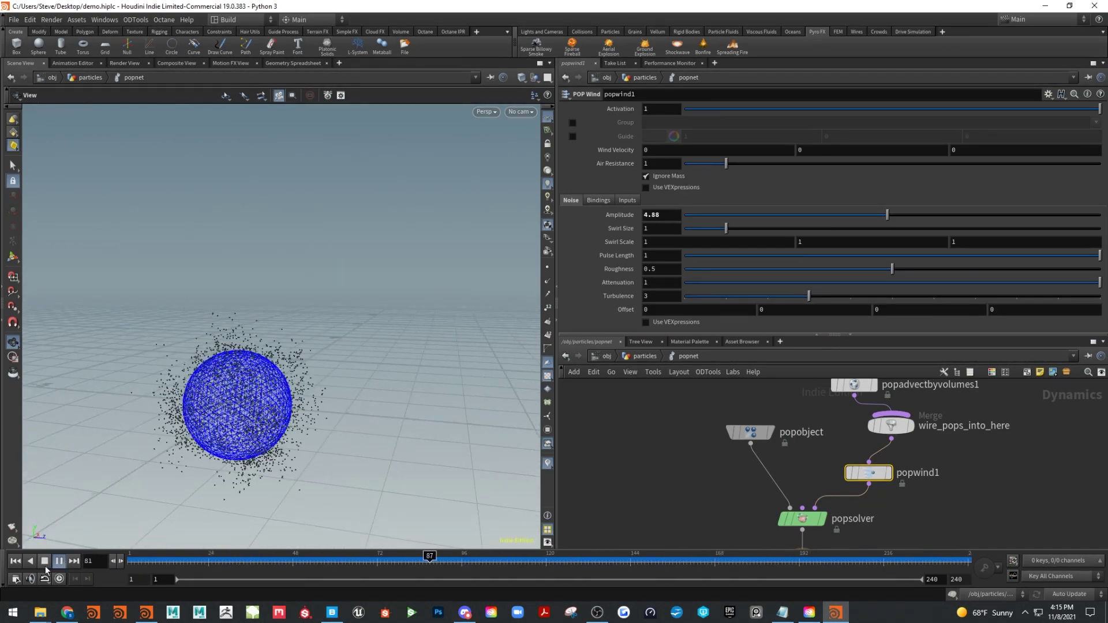
{"action": "left_click", "coordinate": [58, 579]}
{"action": "left_click", "coordinate": [180, 558]}
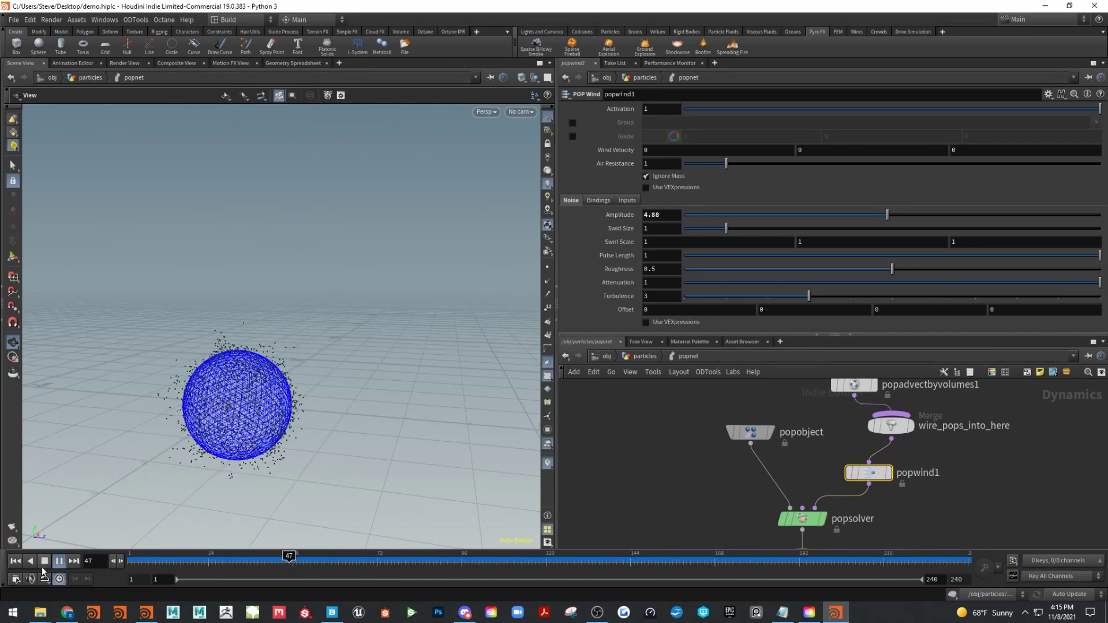
Select source_first_input and popadvectbyvolumes1 together and move them into line above the wire_pops_into_here merge
{"action": "left_click_drag", "start_coordinate": [800, 335], "coordinate": [800, 232]}
{"action": "middle_click_drag", "start_coordinate": [988, 330], "coordinate": [987, 431]}
{"action": "left_click_drag", "start_coordinate": [787, 357], "coordinate": [893, 444]}
{"action": "left_click_drag", "start_coordinate": [868, 445], "coordinate": [905, 421]}
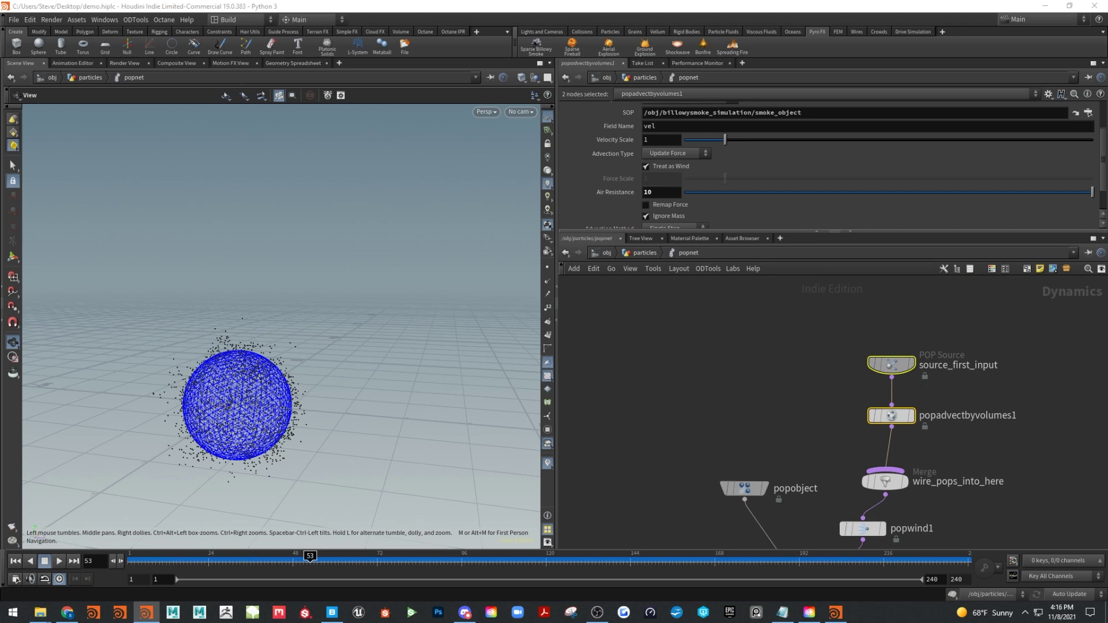
Review the velocity, advection and guide settings of popadvectbyvolumes1
{"action": "scroll", "coordinate": [761, 148], "scroll_direction": "up", "scroll_amount": 3}
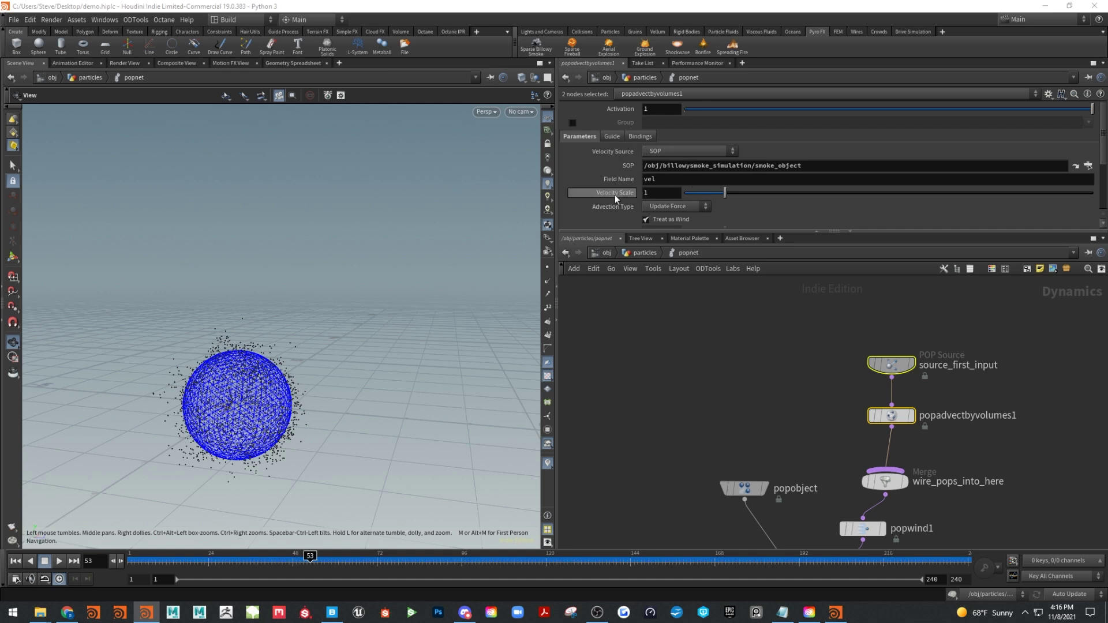
{"action": "left_click_drag", "start_coordinate": [635, 231], "coordinate": [635, 317]}
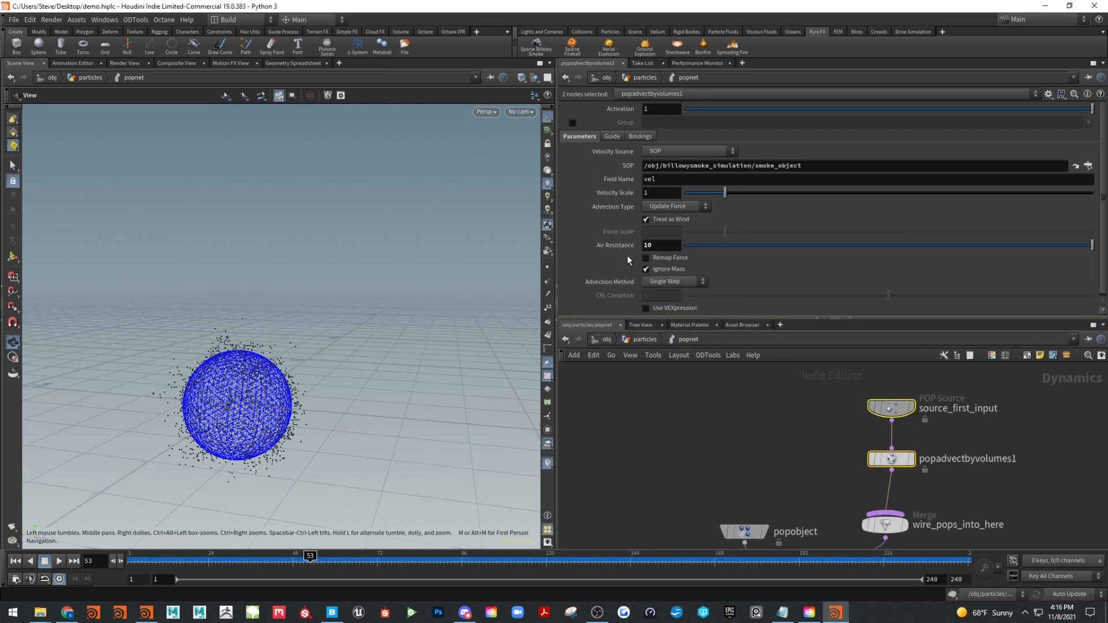
{"action": "left_click", "coordinate": [612, 138]}
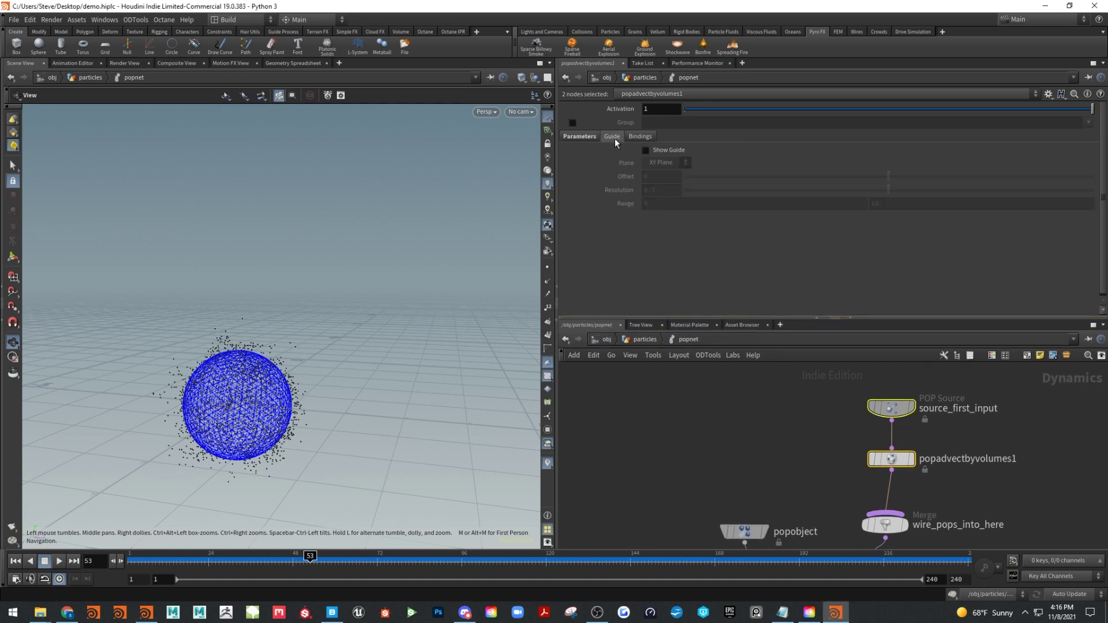
Go back up to the particles network and rewind the timeline to frame 1
{"action": "left_click", "coordinate": [650, 339]}
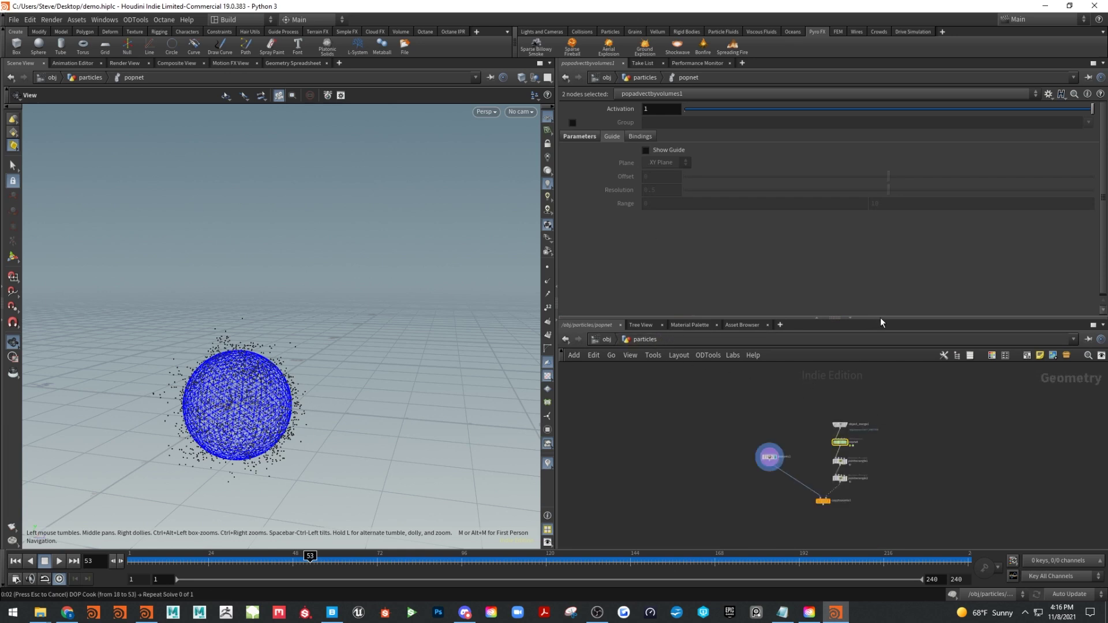
{"action": "left_click", "coordinate": [16, 562]}
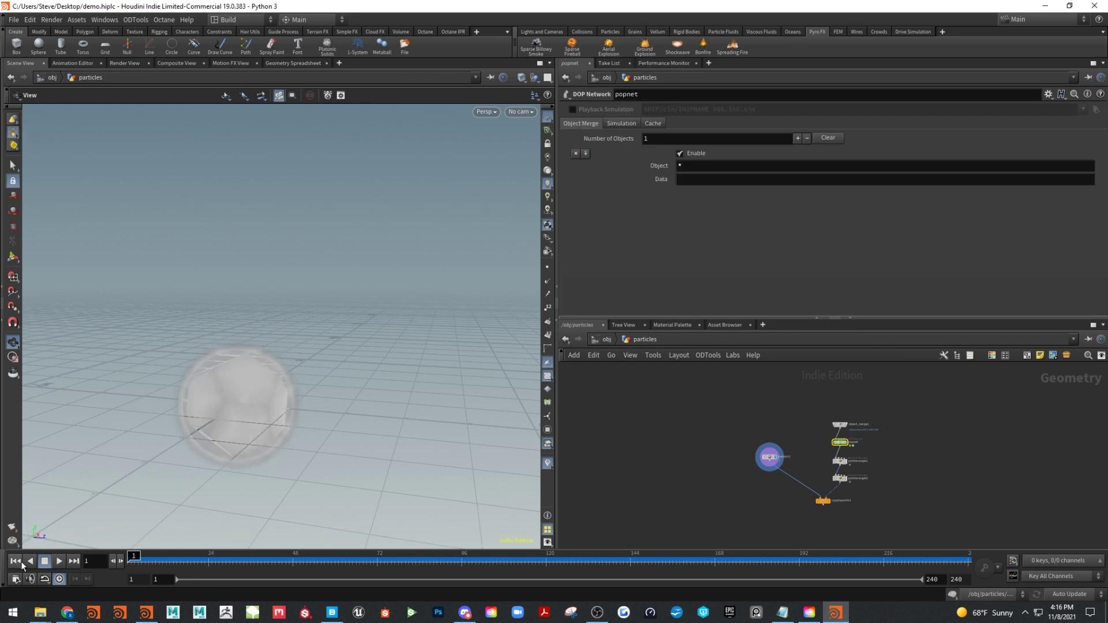
{"action": "scroll", "coordinate": [842, 439], "scroll_direction": "up", "scroll_amount": 1}
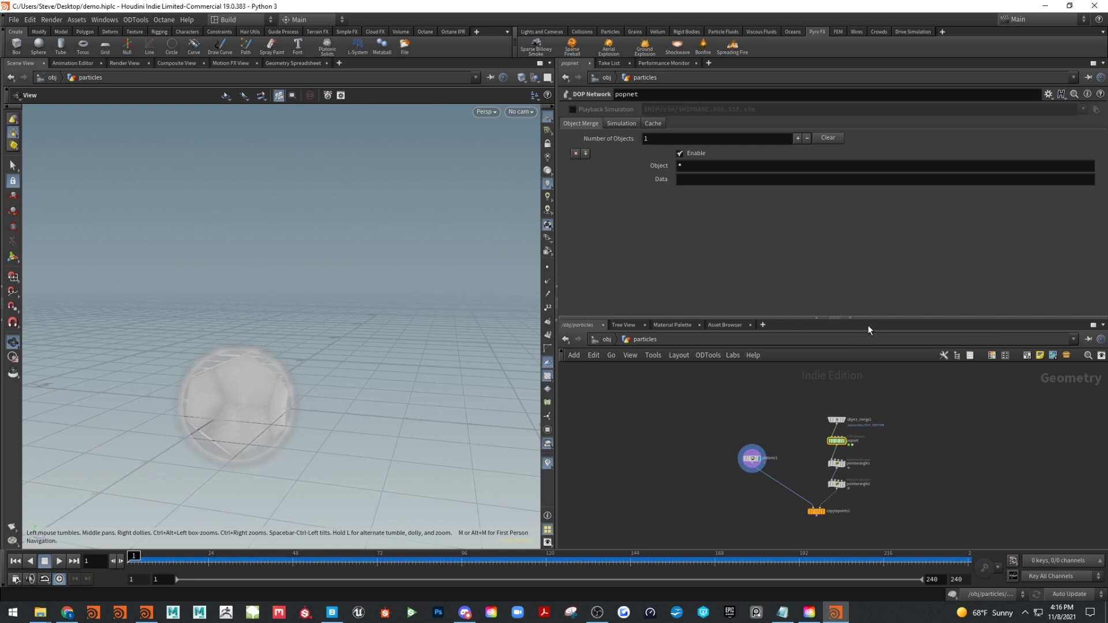
{"action": "left_click_drag", "start_coordinate": [868, 318], "coordinate": [868, 260]}
{"action": "scroll", "coordinate": [903, 366], "scroll_direction": "up", "scroll_amount": 2}
{"action": "middle_click_drag", "start_coordinate": [939, 352], "coordinate": [977, 334]}
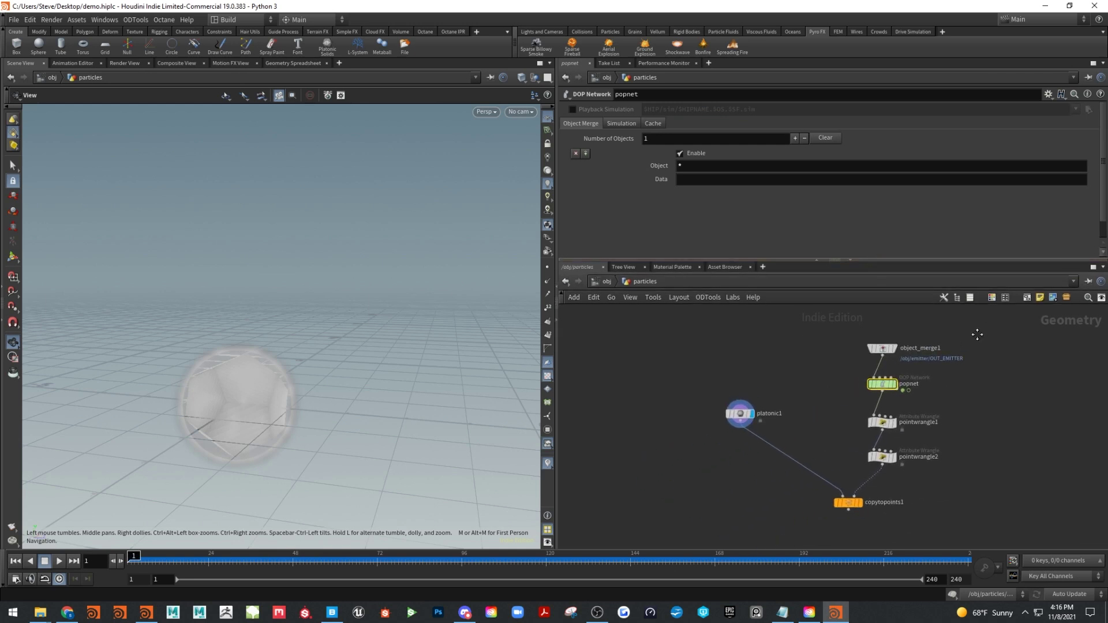
Hide the emitter and billowy_smoke objects at object level, and display copytopoints1 inside the particles network
{"action": "key", "text": "u"}
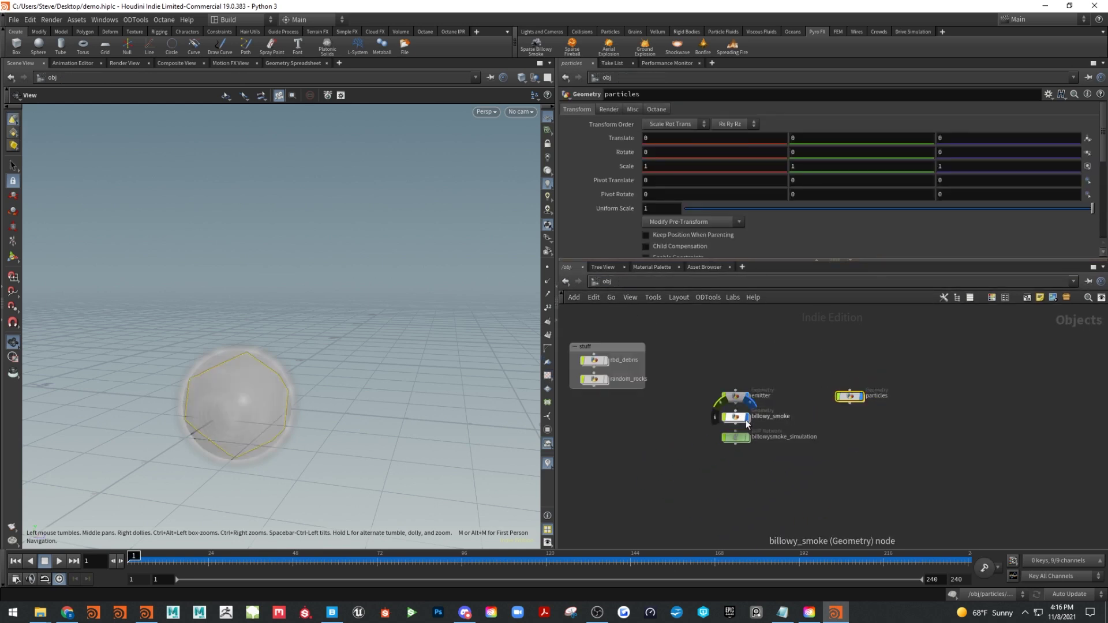
{"action": "left_click", "coordinate": [747, 395]}
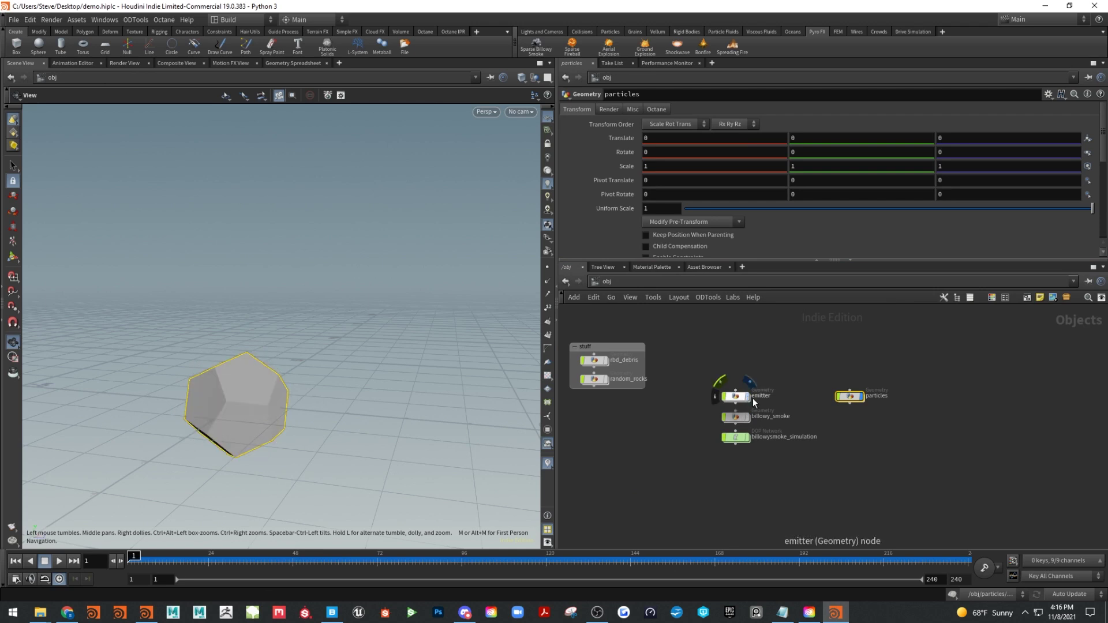
{"action": "double_click", "coordinate": [847, 398]}
{"action": "left_click", "coordinate": [858, 502]}
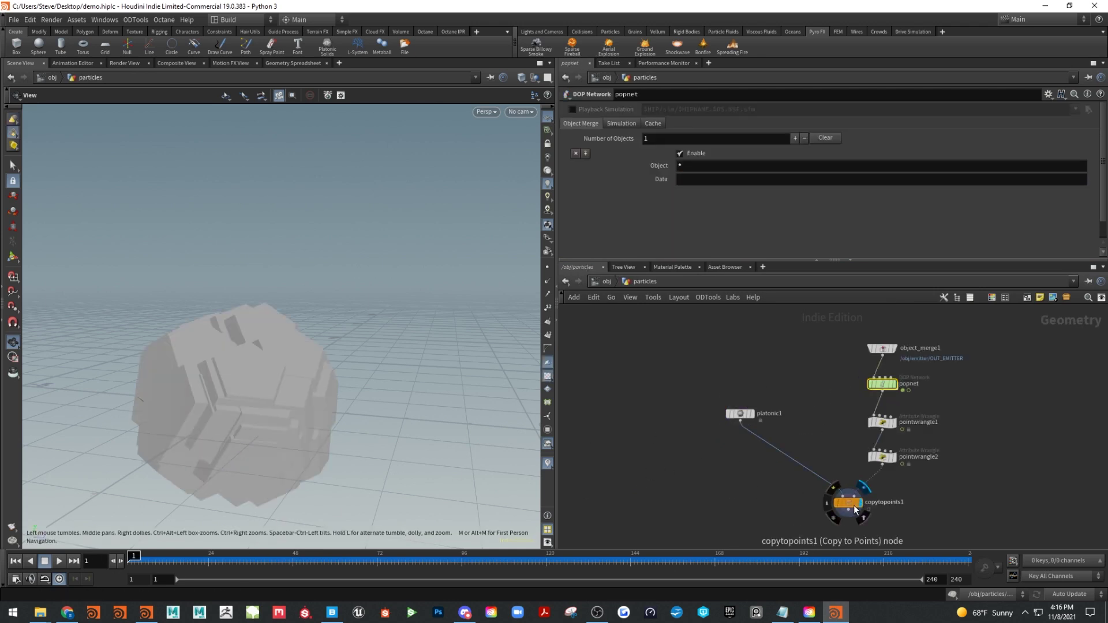
Insert a Transform node between platonic1 and copytopoints1 and set its uniform scale to 0.17
{"action": "left_click_drag", "start_coordinate": [853, 508], "coordinate": [833, 505]}
{"action": "key", "text": "Tab"}
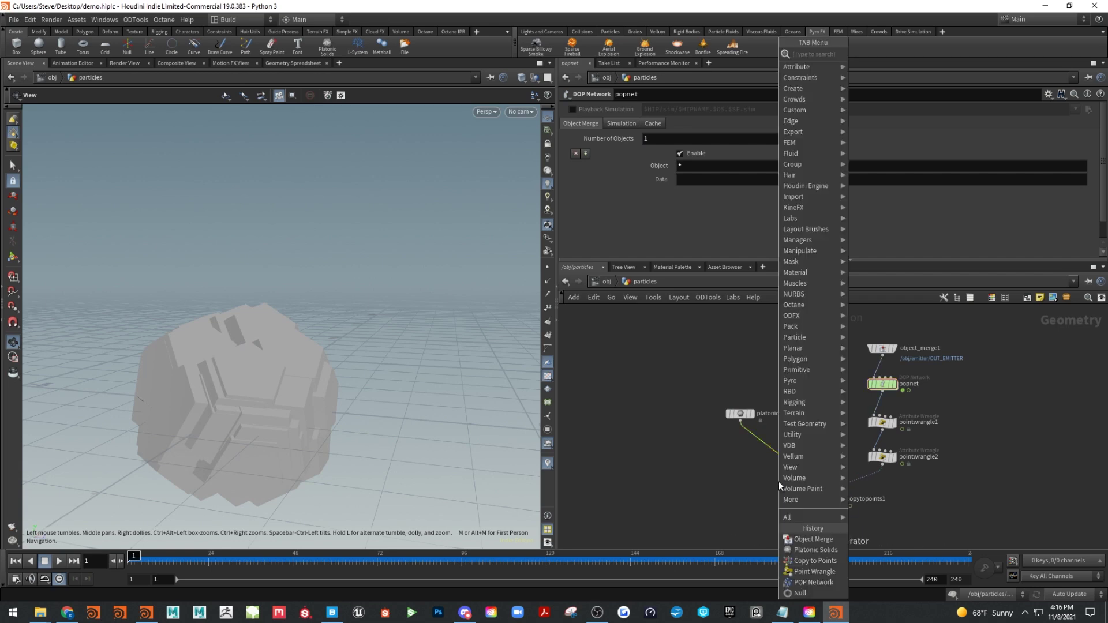
{"action": "type", "text": "transform"}
{"action": "left_click", "coordinate": [880, 75]}
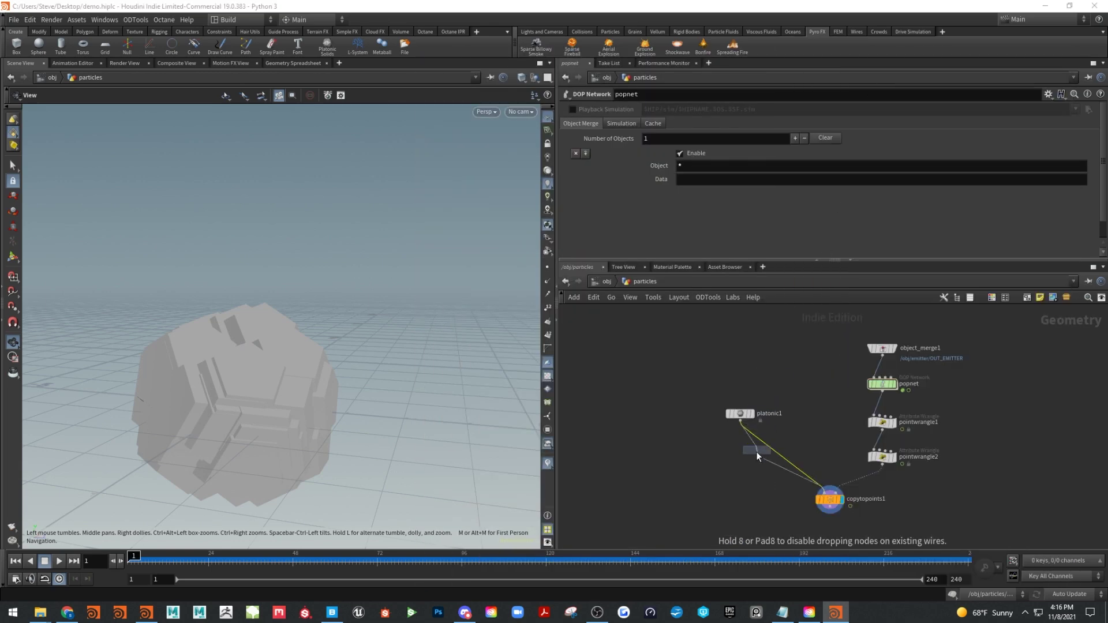
{"action": "left_click", "coordinate": [755, 454]}
{"action": "left_click_drag", "start_coordinate": [726, 205], "coordinate": [692, 210]}
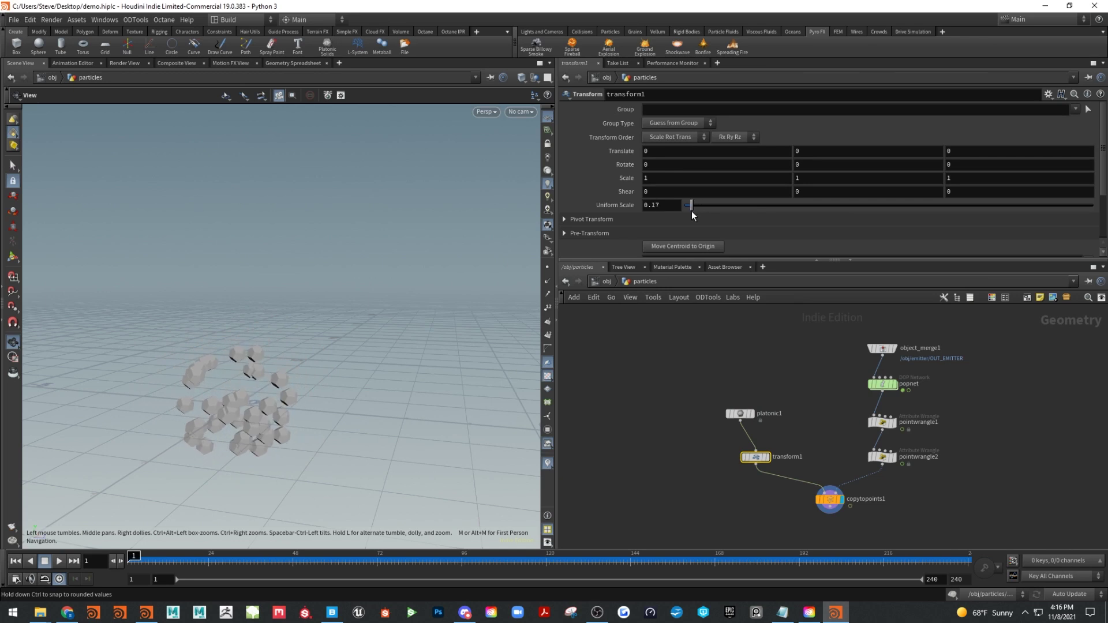
Play the simulation with the scaled copies and stop it partway through the timeline
{"action": "left_click", "coordinate": [58, 562]}
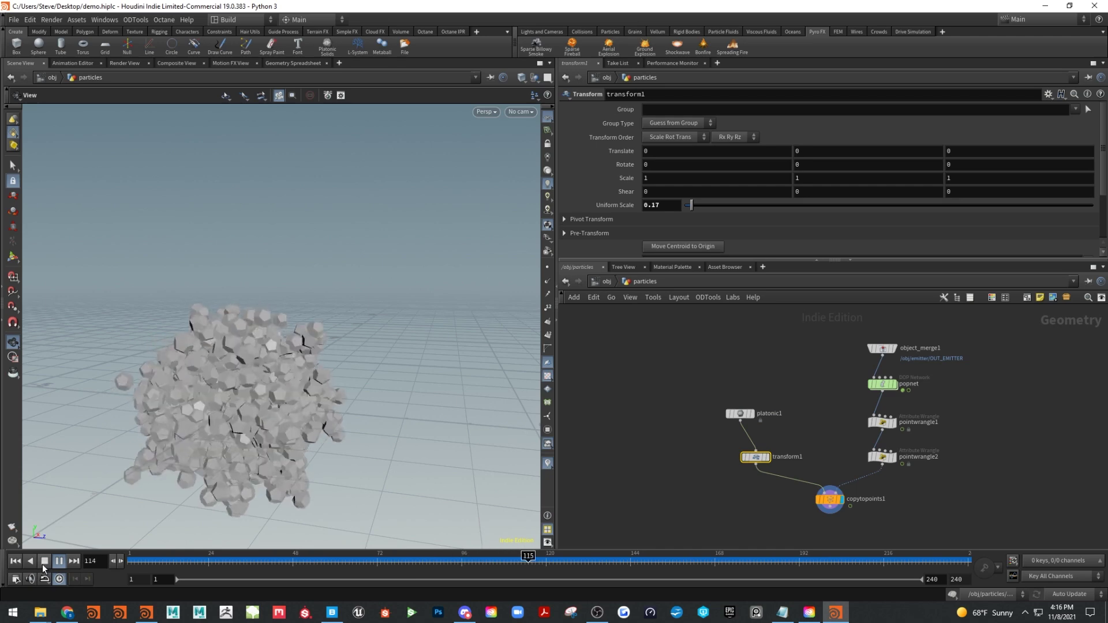
{"action": "left_click", "coordinate": [44, 561]}
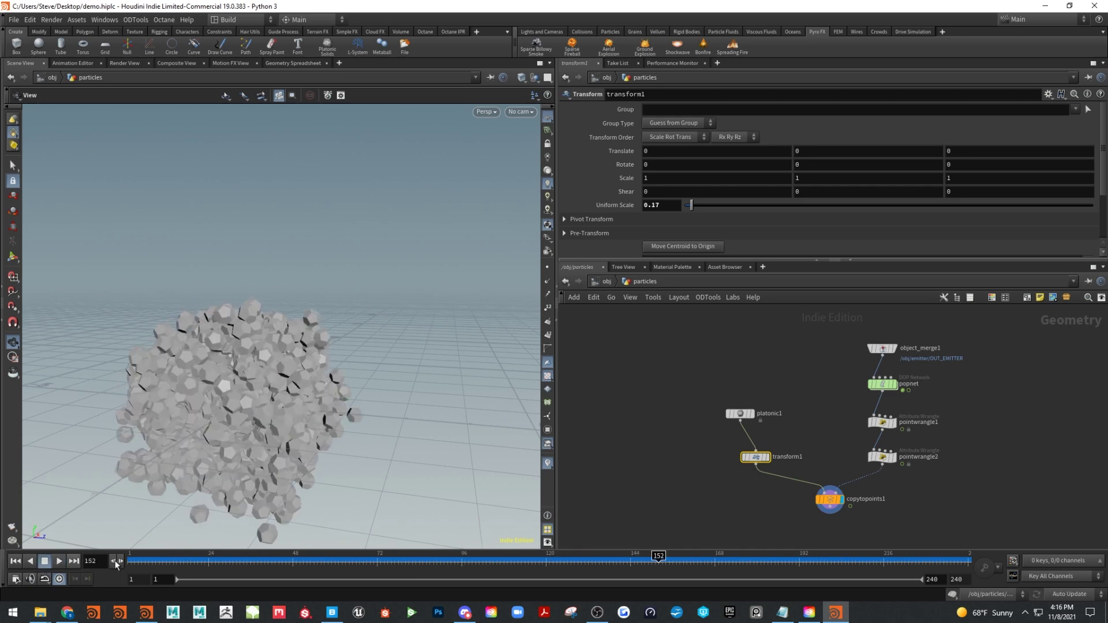
Enlarge the network editor by shrinking the parameter area and narrowing the viewport
{"action": "key", "text": "alt+Tab"}
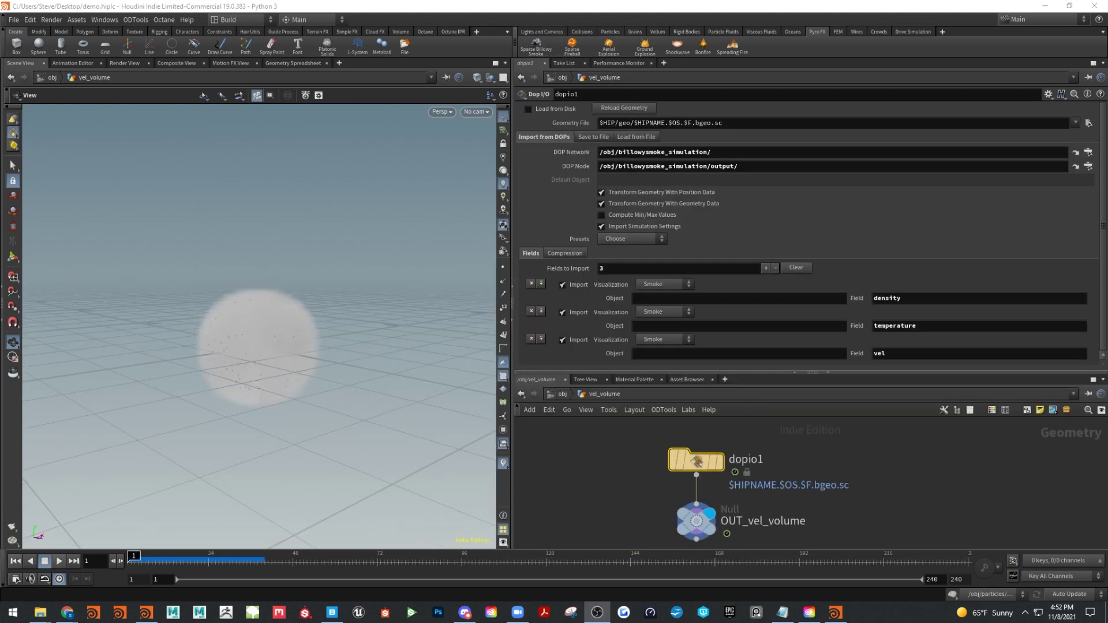
{"action": "left_click_drag", "start_coordinate": [731, 372], "coordinate": [730, 254]}
{"action": "left_click_drag", "start_coordinate": [514, 352], "coordinate": [429, 335]}
Open popnet inside the particles object and inspect the velocity source path of popadvectbyvolumes1
{"action": "left_click", "coordinate": [474, 276]}
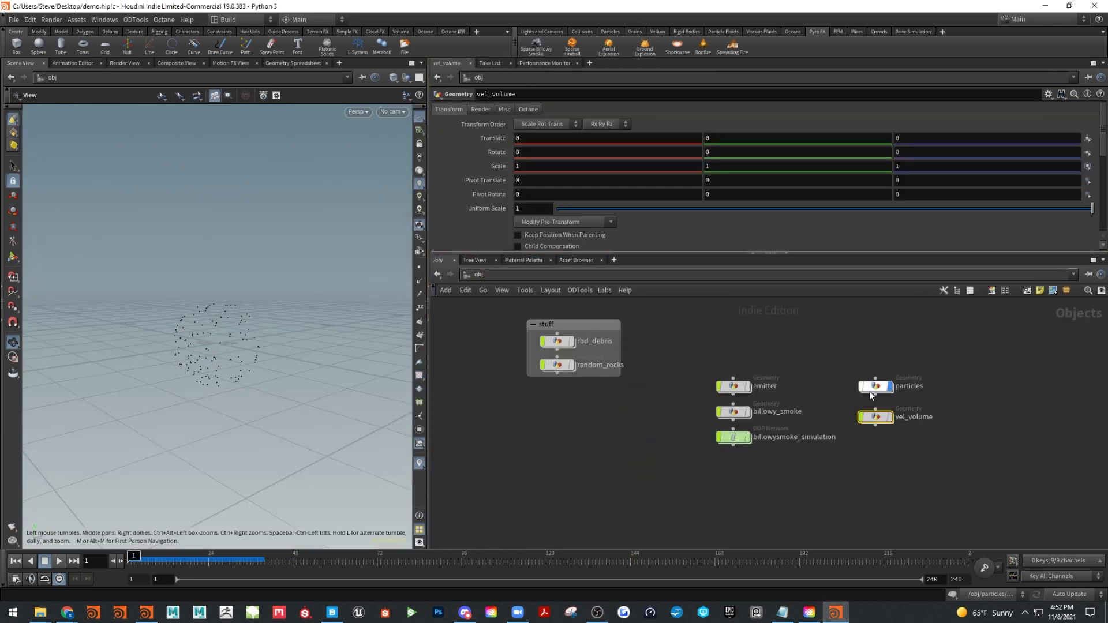
{"action": "double_click", "coordinate": [868, 390]}
{"action": "double_click", "coordinate": [759, 385]}
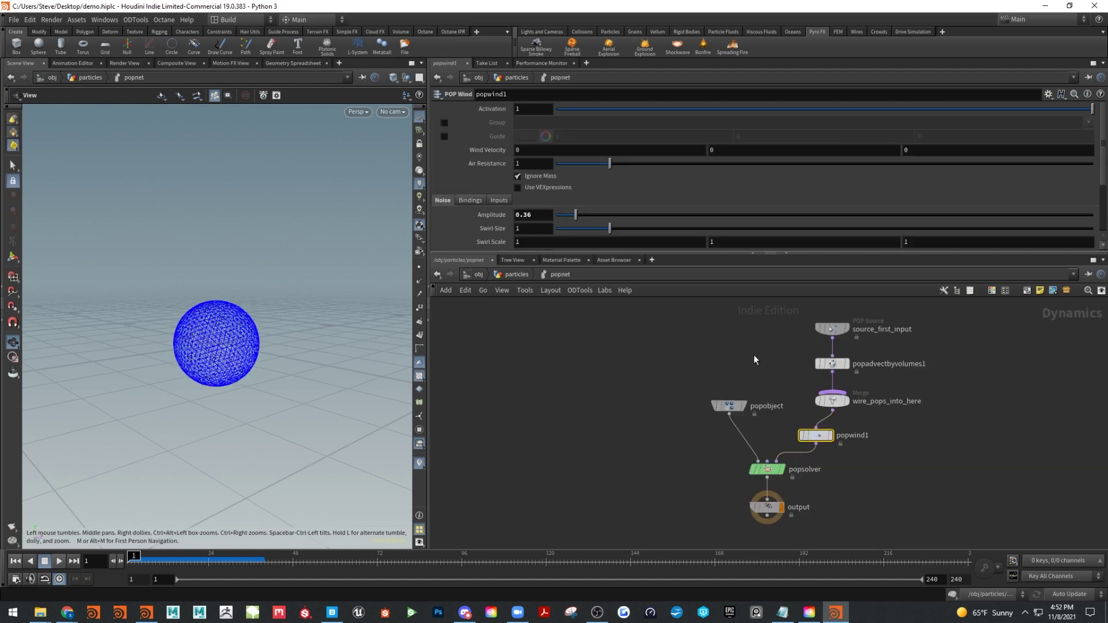
{"action": "left_click", "coordinate": [831, 364]}
{"action": "left_click_drag", "start_coordinate": [703, 255], "coordinate": [709, 321]}
{"action": "left_click_drag", "start_coordinate": [641, 165], "coordinate": [515, 165]}
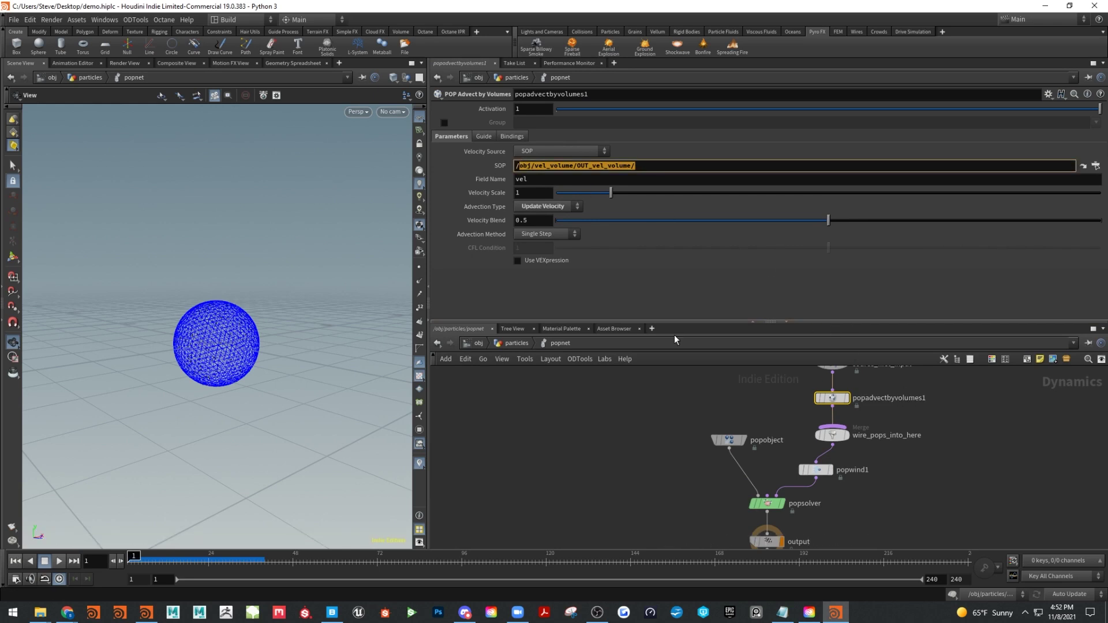
Open the vel_volume object and examine dopio1's DOP network path, DOP node path and imported fields
{"action": "left_click", "coordinate": [500, 343]}
{"action": "left_click", "coordinate": [472, 343]}
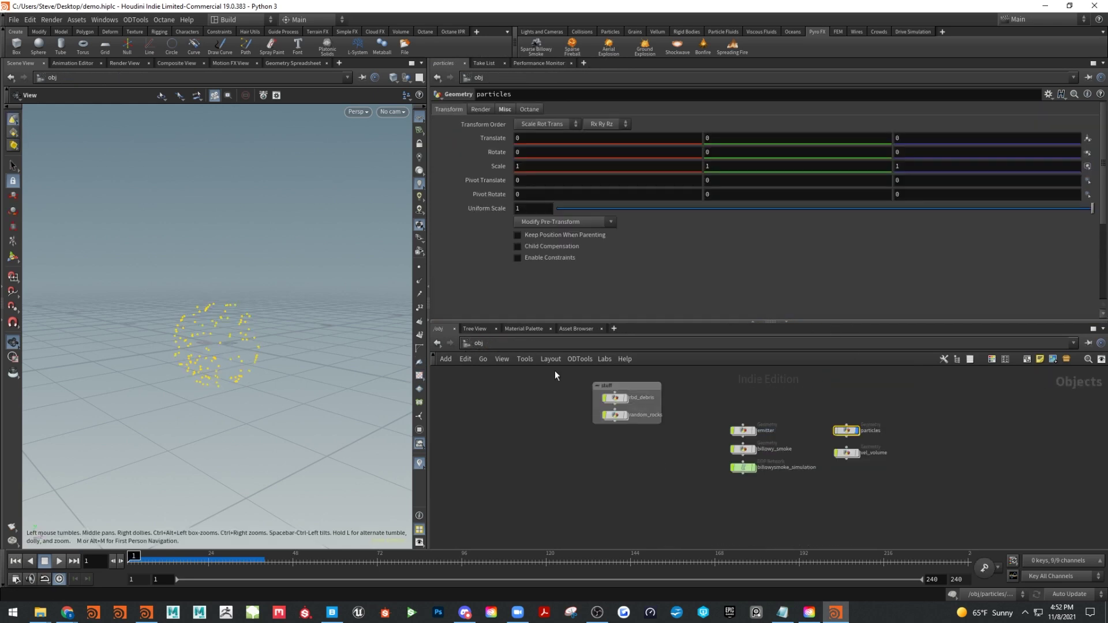
{"action": "scroll", "coordinate": [889, 469], "scroll_direction": "up", "scroll_amount": 4}
{"action": "middle_click_drag", "start_coordinate": [833, 448], "coordinate": [852, 484]}
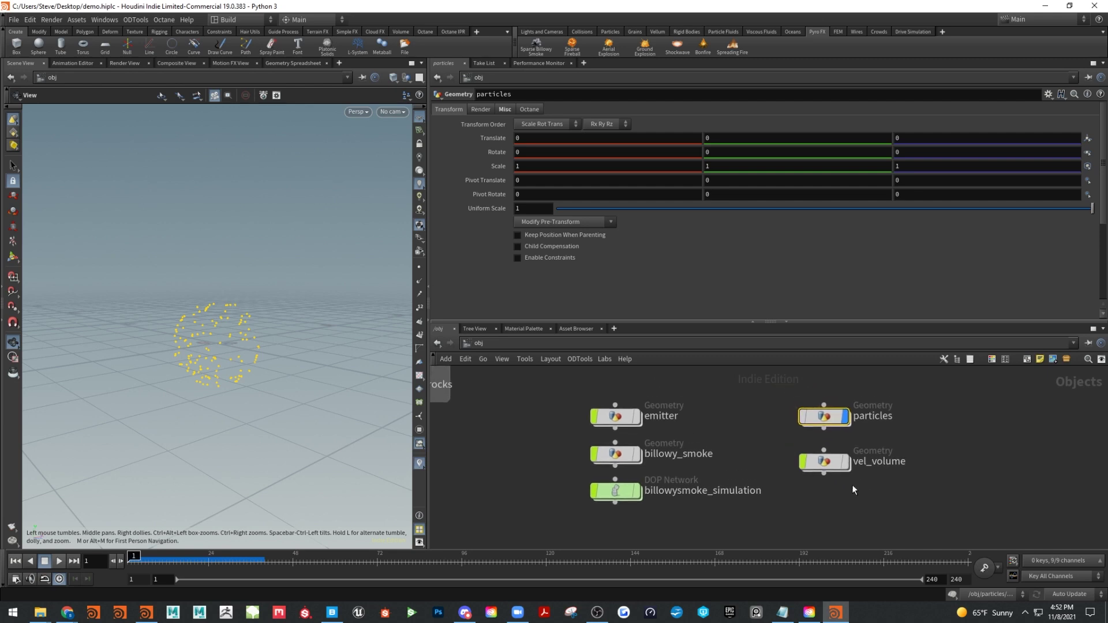
{"action": "left_click", "coordinate": [838, 466]}
{"action": "mouse_move", "coordinate": [879, 467]}
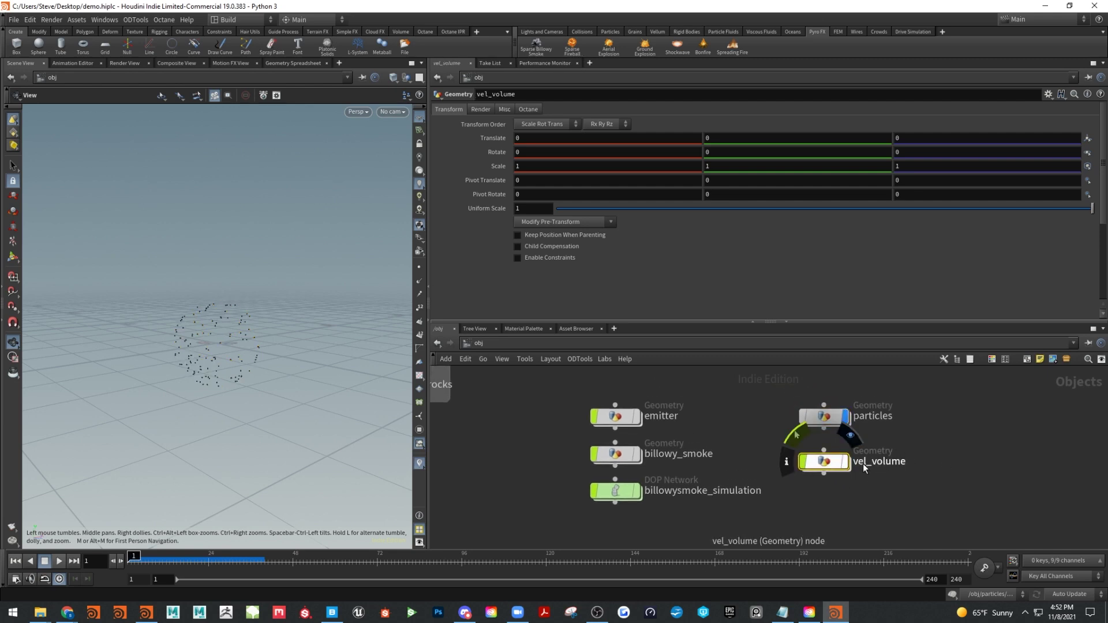
{"action": "double_click", "coordinate": [838, 464]}
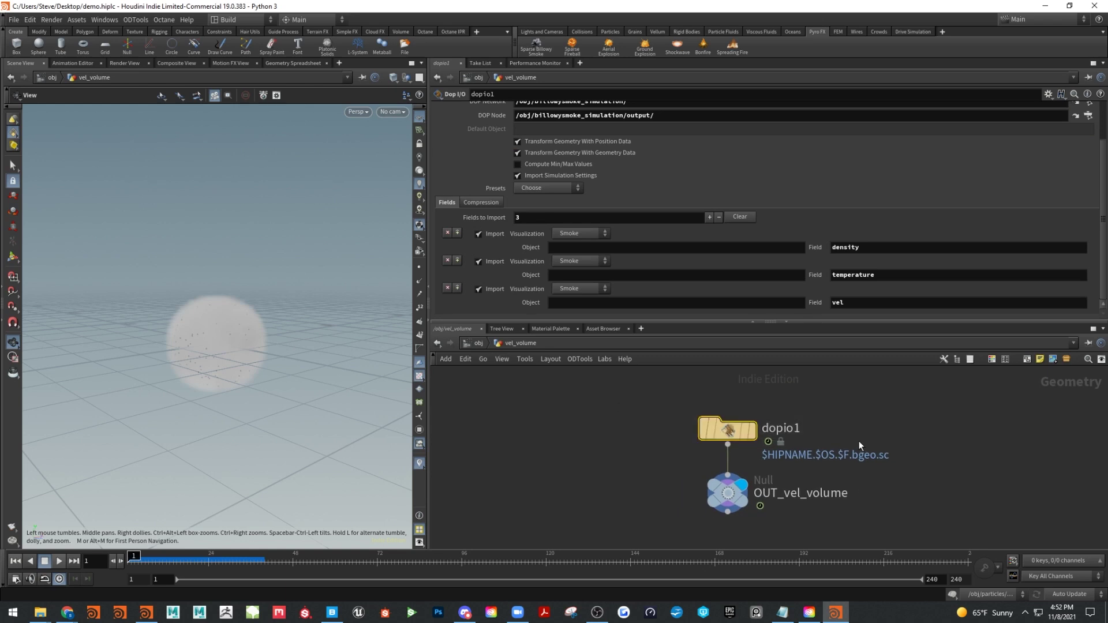
{"action": "scroll", "coordinate": [704, 255], "scroll_direction": "up", "scroll_amount": 3}
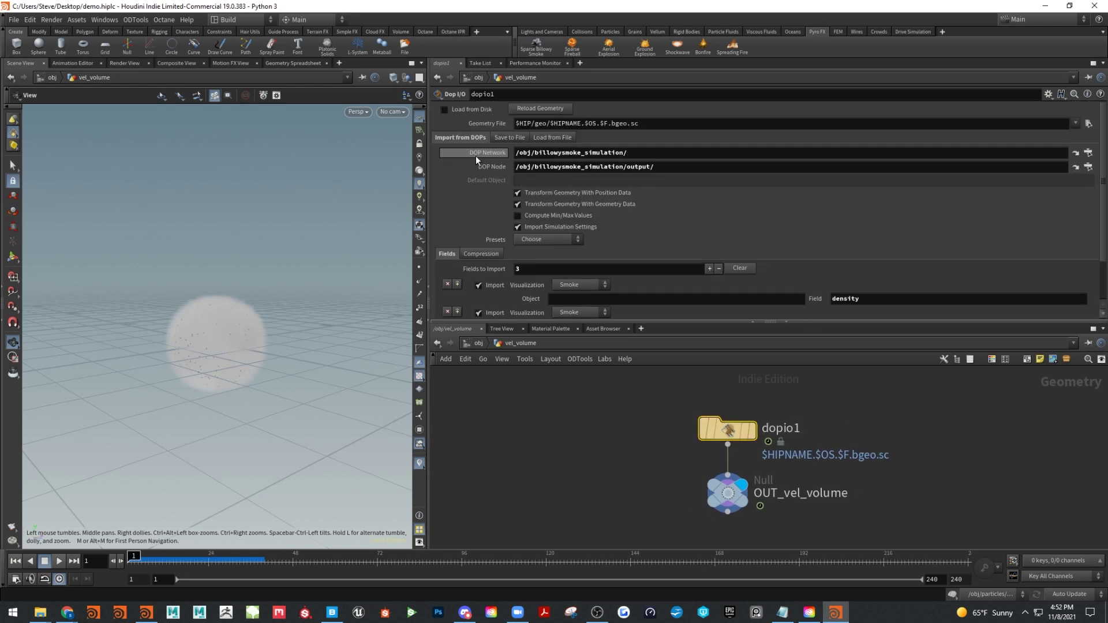
{"action": "left_click_drag", "start_coordinate": [628, 153], "coordinate": [537, 152]}
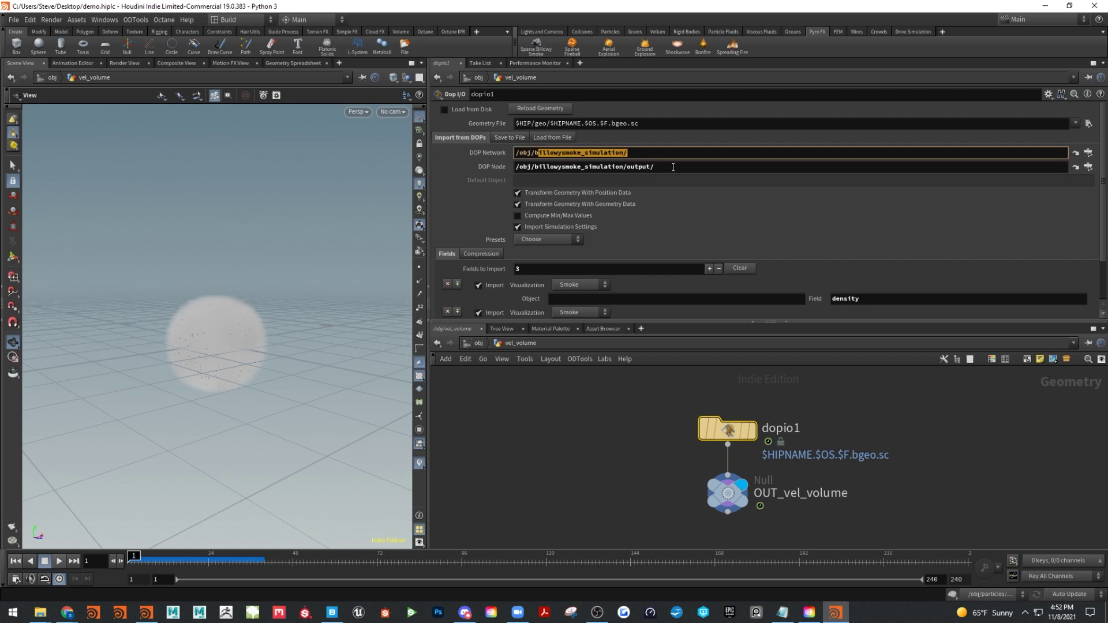
{"action": "left_click_drag", "start_coordinate": [673, 167], "coordinate": [514, 166]}
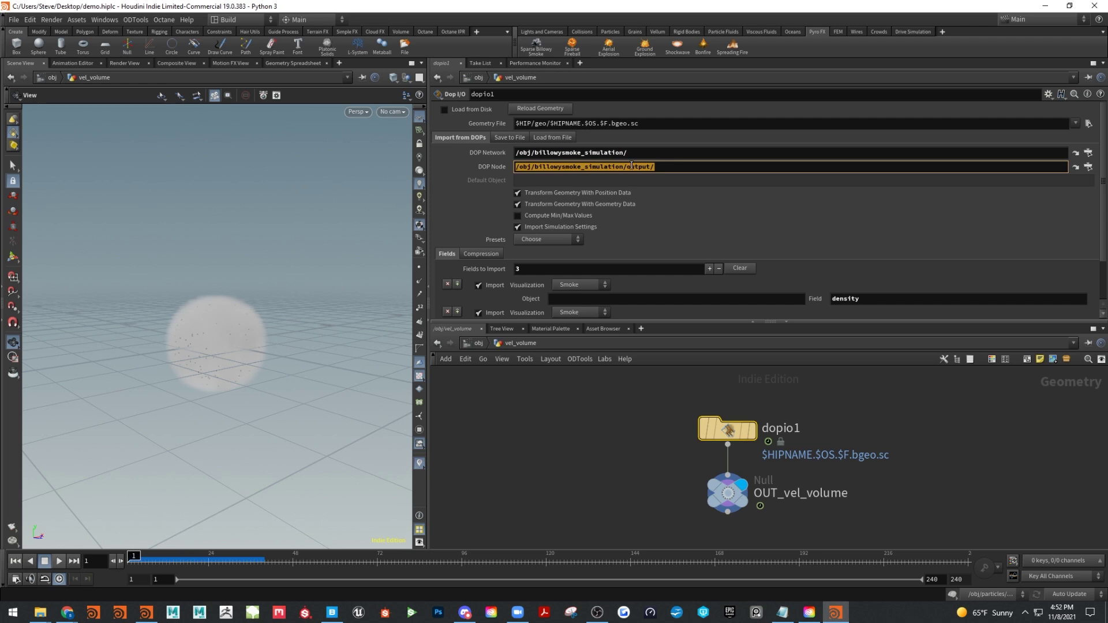
{"action": "scroll", "coordinate": [679, 272], "scroll_direction": "down", "scroll_amount": 2}
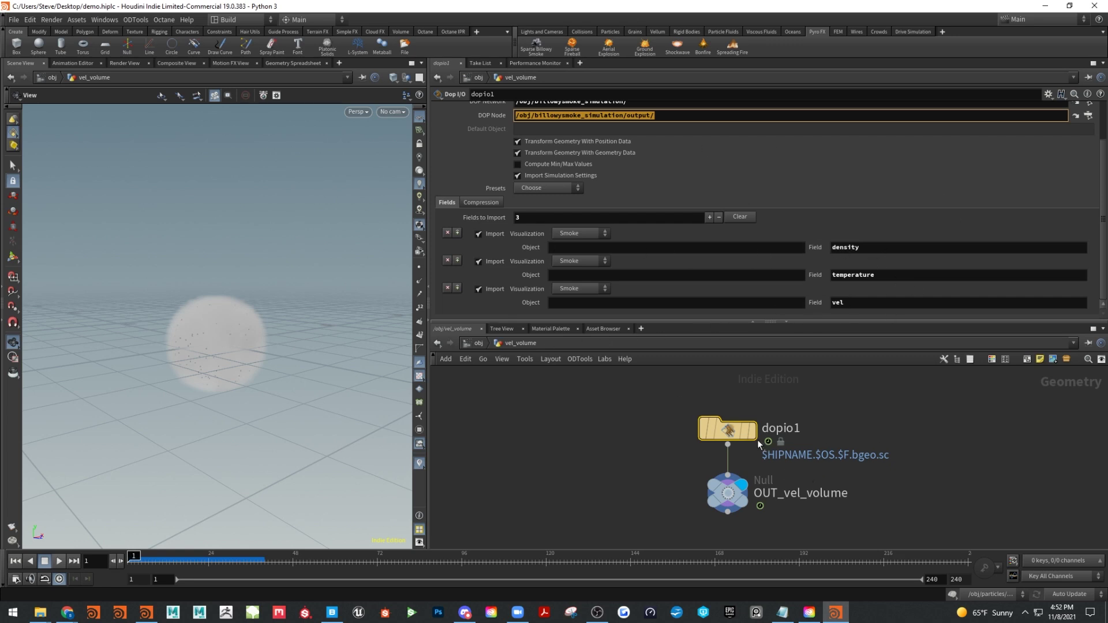
{"action": "mouse_move", "coordinate": [736, 428]}
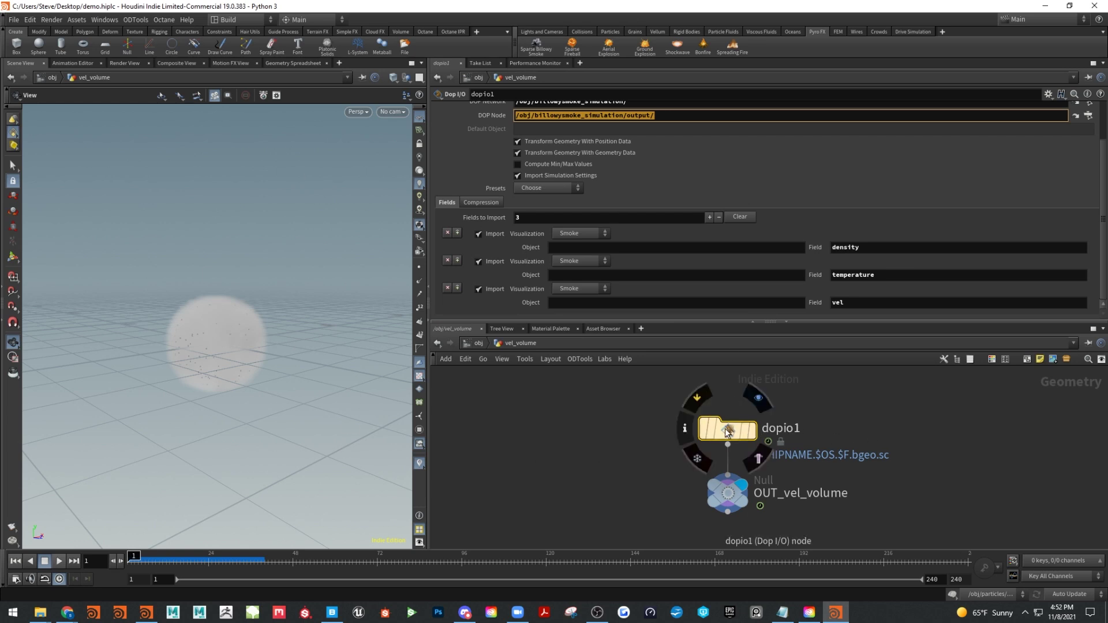
Return to popnet inside particles and recheck the SOP path that popadvectbyvolumes1 reads
{"action": "left_click", "coordinate": [479, 345]}
{"action": "double_click", "coordinate": [828, 418]}
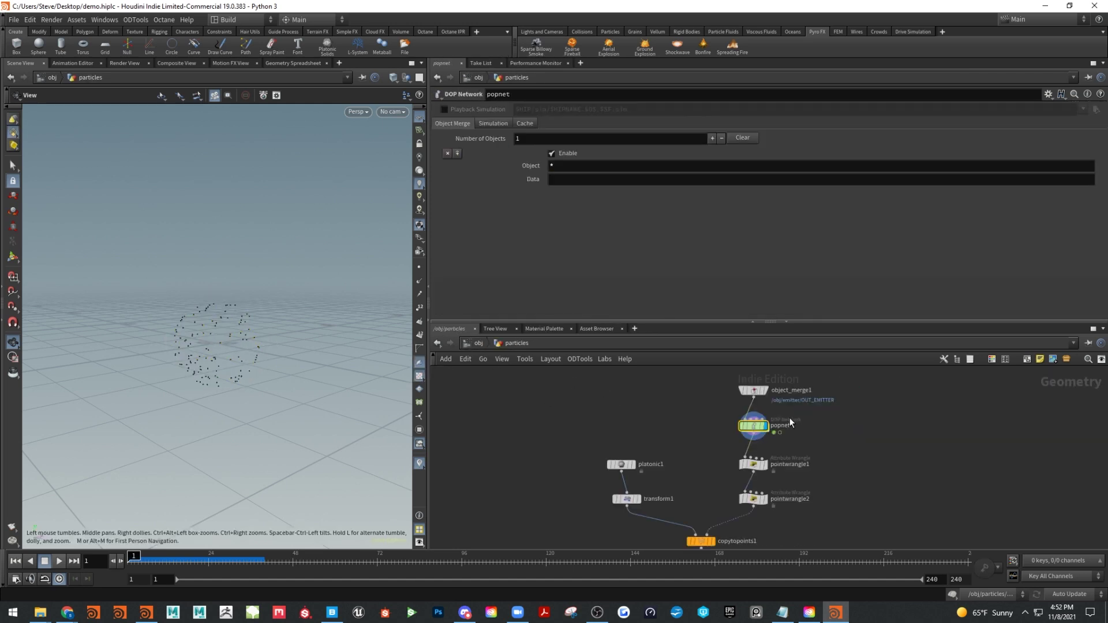
{"action": "double_click", "coordinate": [757, 427]}
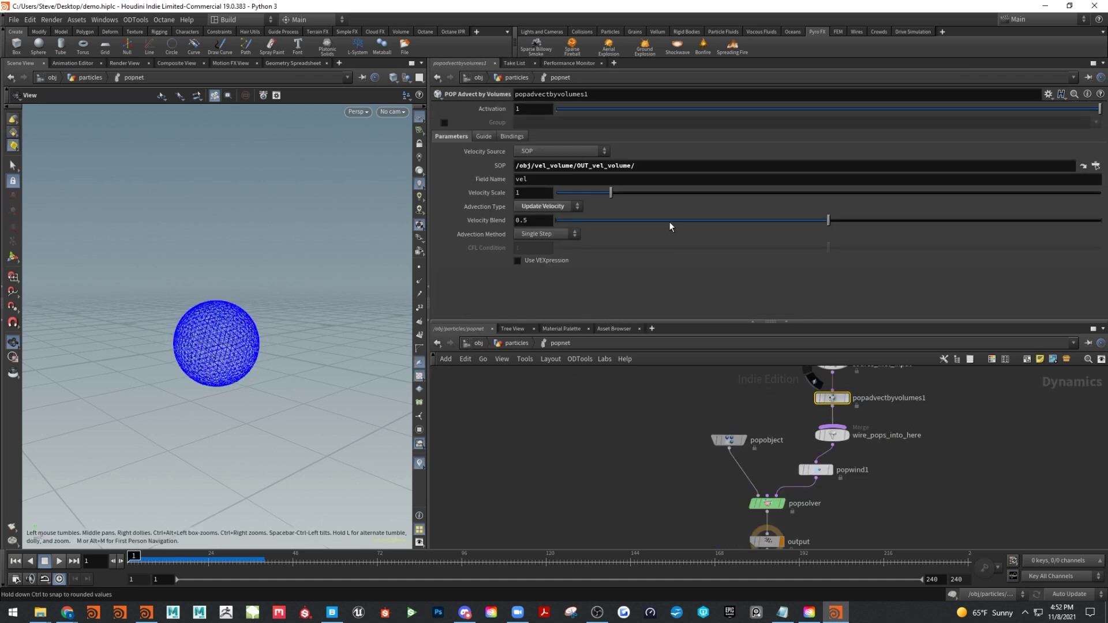
{"action": "left_click_drag", "start_coordinate": [635, 166], "coordinate": [515, 166]}
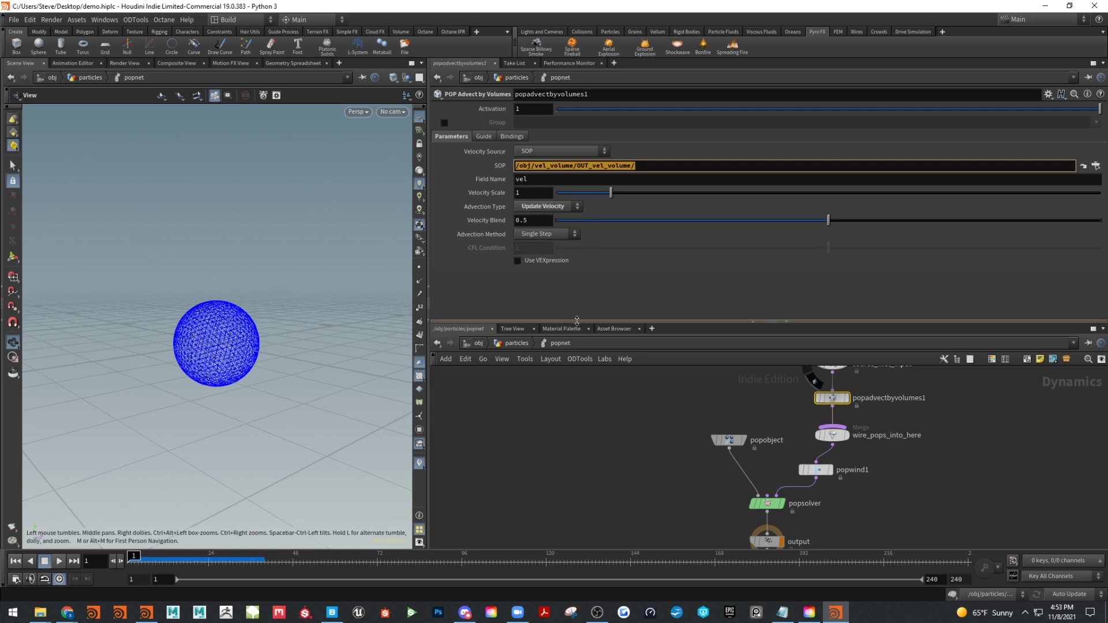
Set the constant birth rate of source_first_input to 10000
{"action": "left_click_drag", "start_coordinate": [577, 321], "coordinate": [576, 259]}
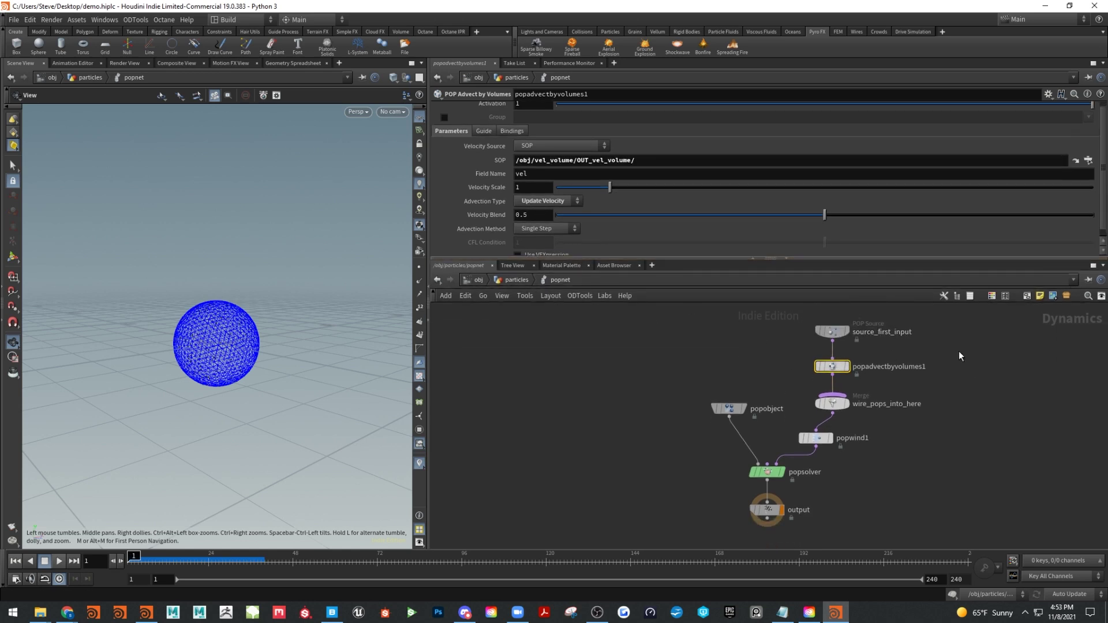
{"action": "middle_click_drag", "start_coordinate": [775, 307], "coordinate": [770, 348]}
{"action": "key", "text": "Up"}
{"action": "left_click", "coordinate": [468, 122]}
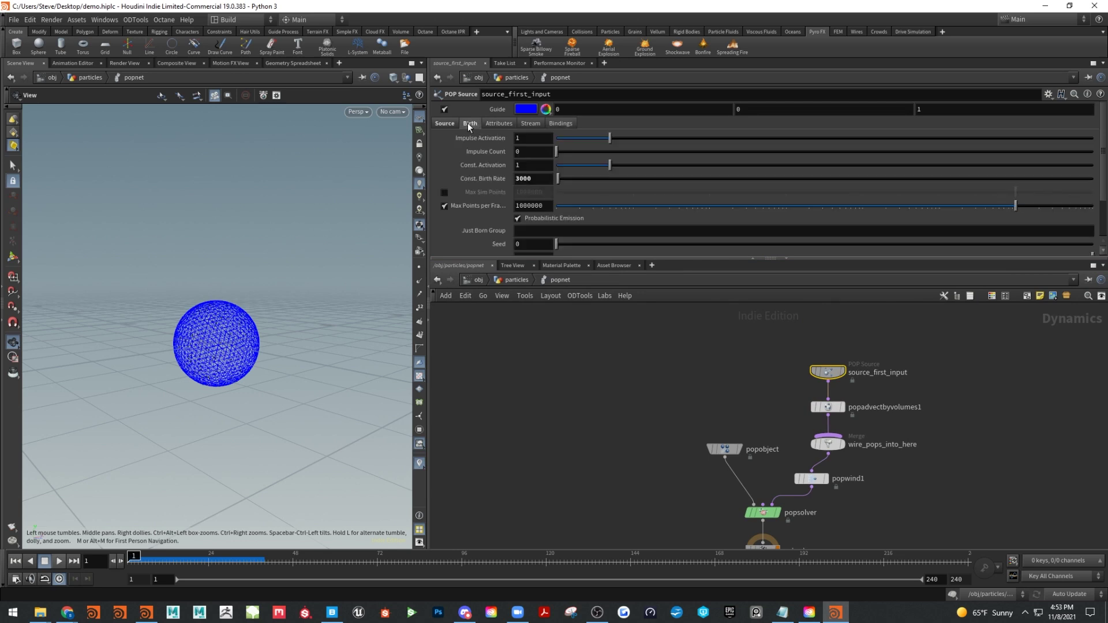
{"action": "double_click", "coordinate": [531, 178]}
{"action": "type", "text": "10"}
{"action": "key", "text": "Return"}
Play the particle simulation to see the denser emission advected by the smoke velocity
{"action": "left_click_drag", "start_coordinate": [280, 493], "coordinate": [253, 465]}
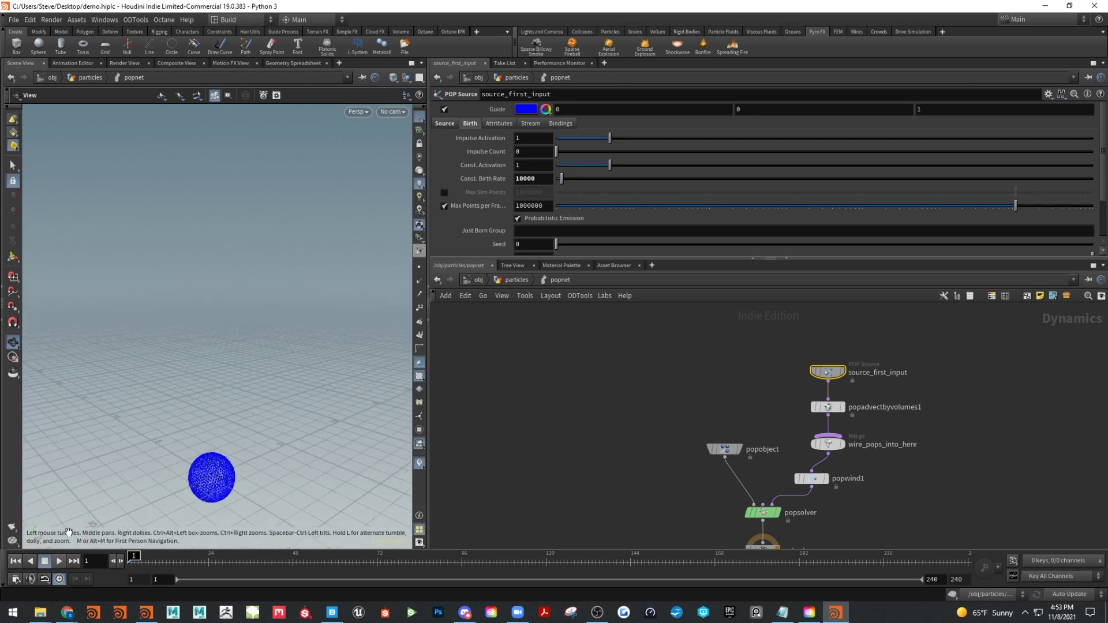
{"action": "left_click", "coordinate": [58, 561]}
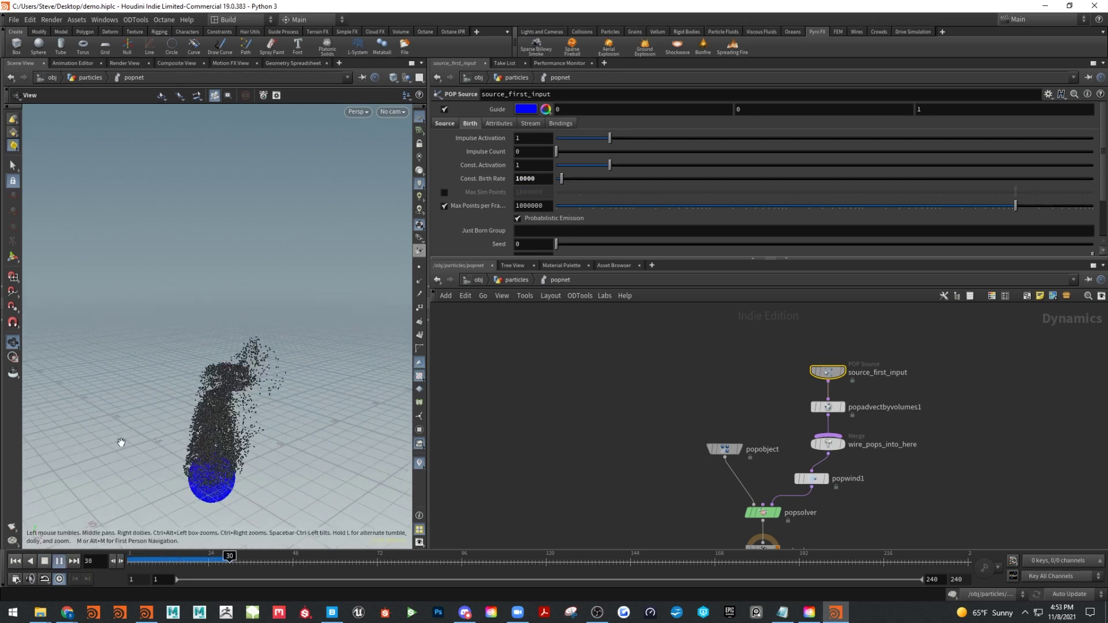
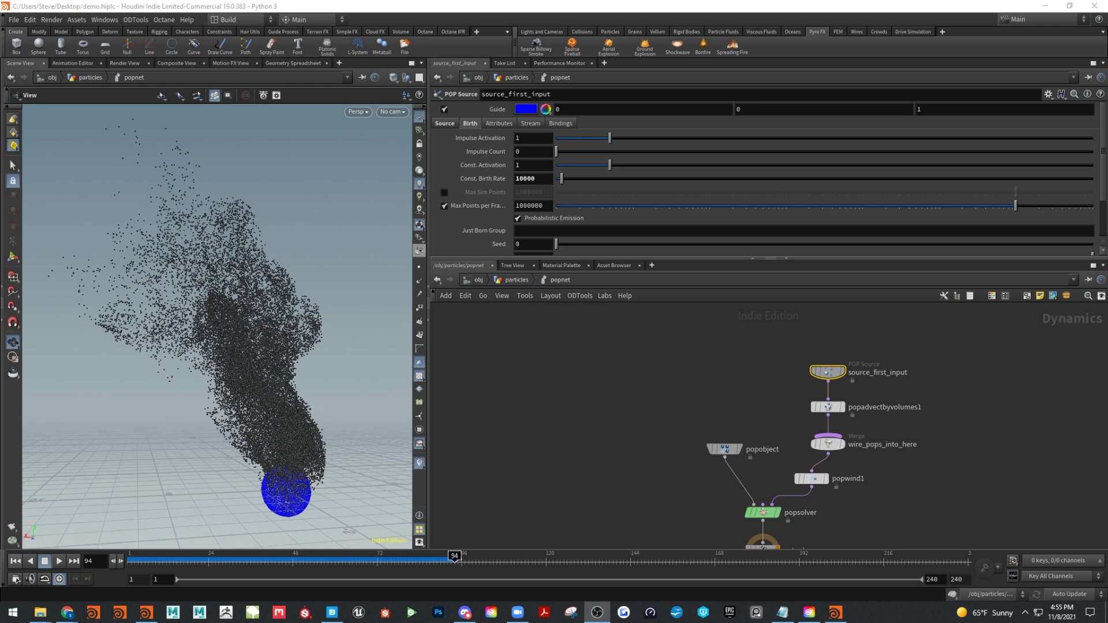
{"action": "key", "text": "alt+Tab"}
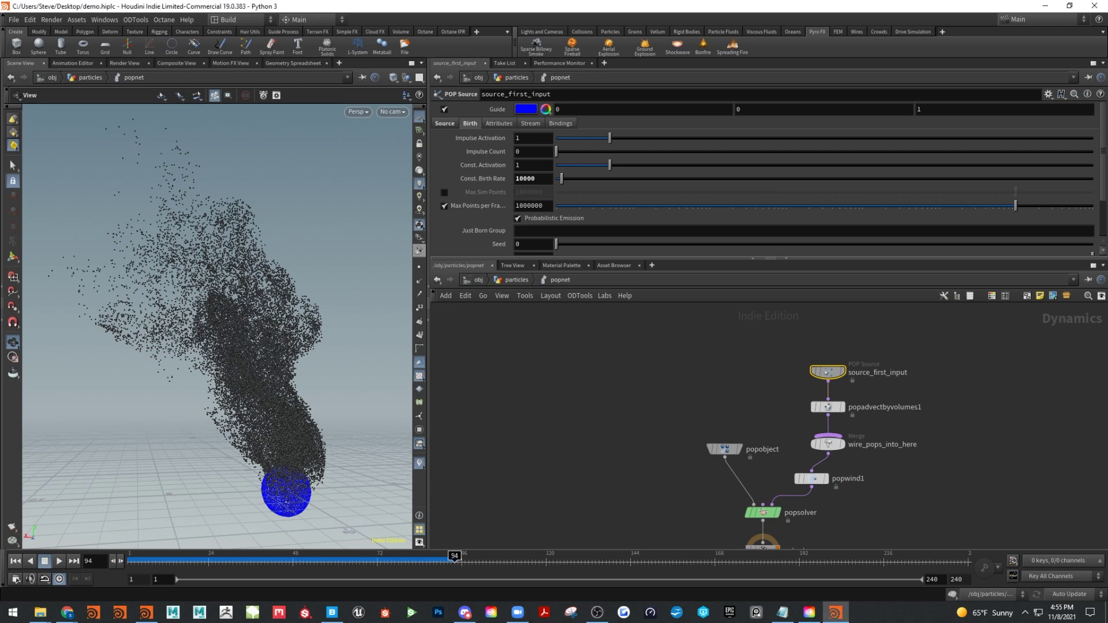
{"action": "key", "text": "alt+Tab"}
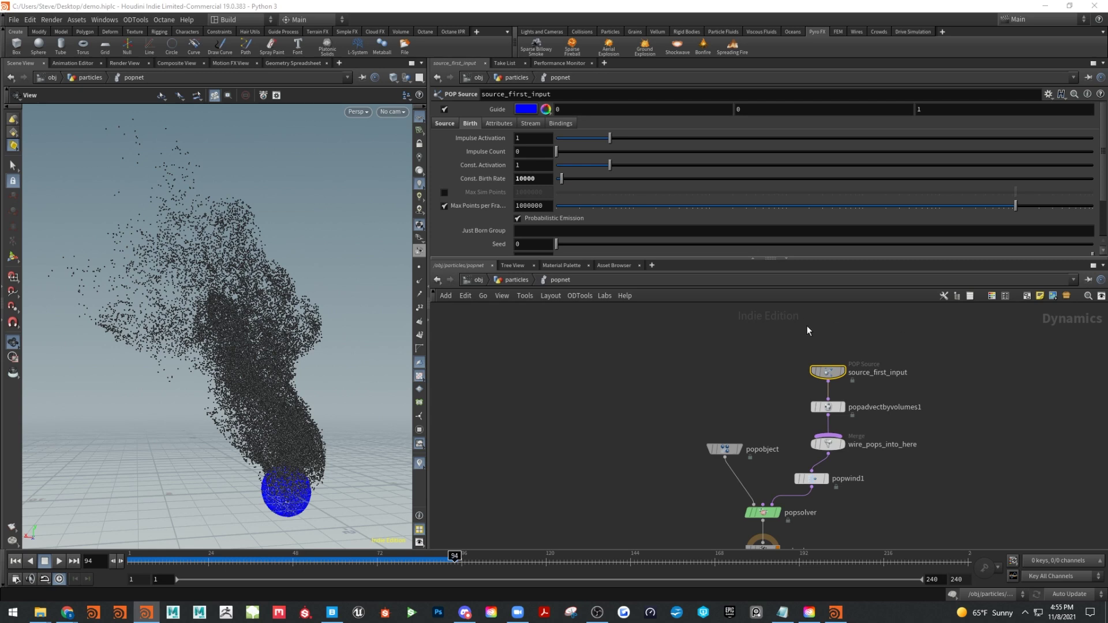
Go back up to the particles network, then display and select copytopoints1 to view the solids copied onto the advected points
{"action": "key", "text": "u"}
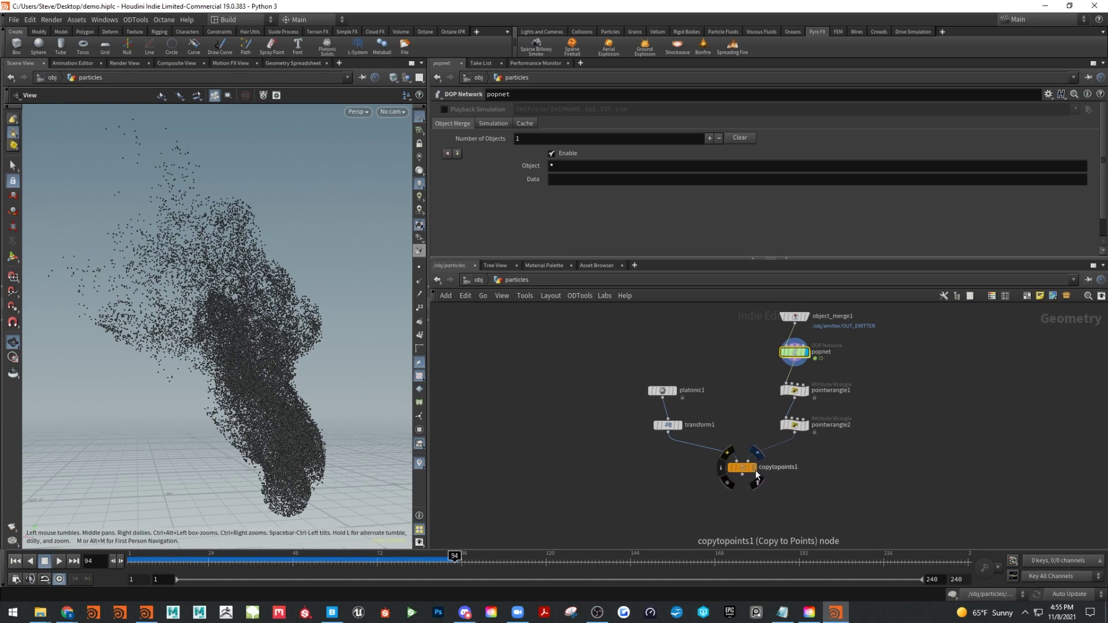
{"action": "right_click_drag", "start_coordinate": [287, 387], "coordinate": [427, 402]}
{"action": "left_click_drag", "start_coordinate": [407, 398], "coordinate": [411, 360]}
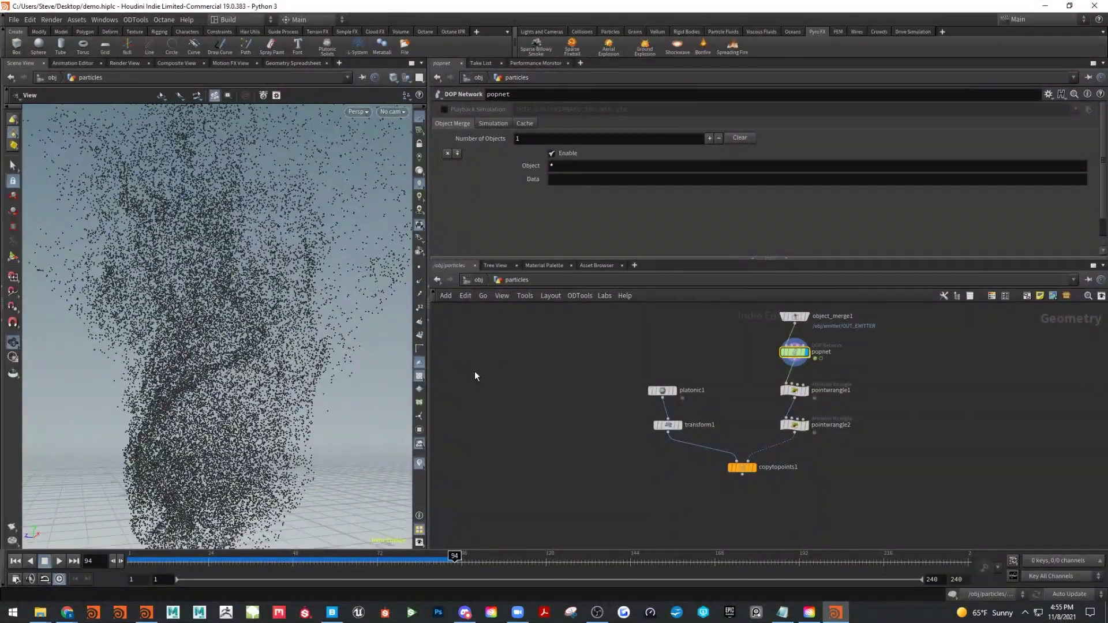
{"action": "left_click", "coordinate": [756, 470]}
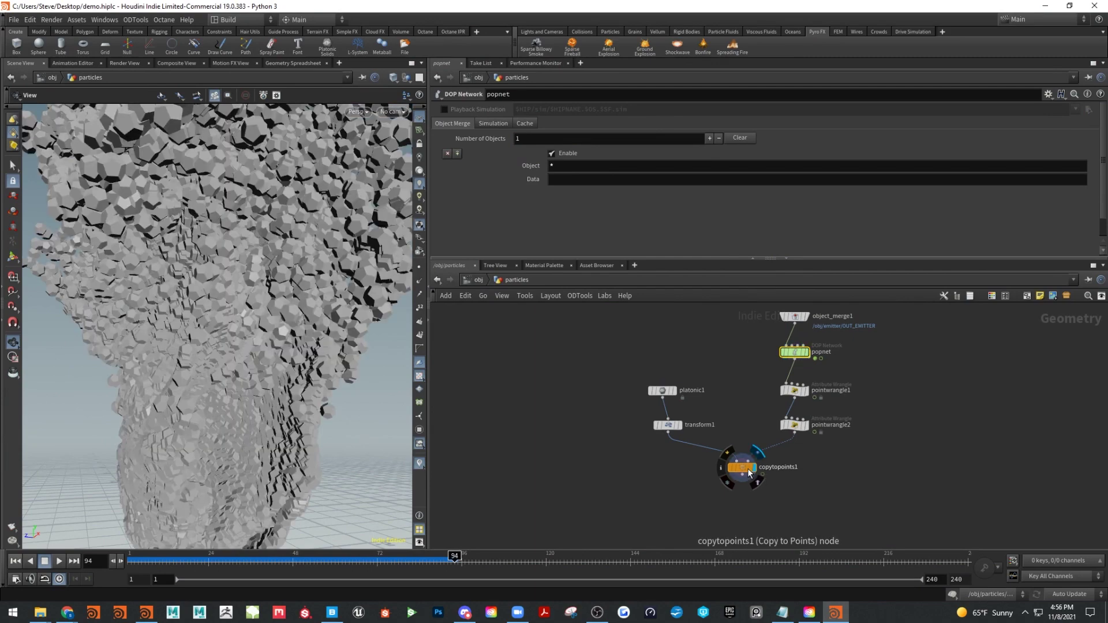
{"action": "left_click", "coordinate": [743, 468]}
{"action": "left_click_drag", "start_coordinate": [198, 322], "coordinate": [230, 323]}
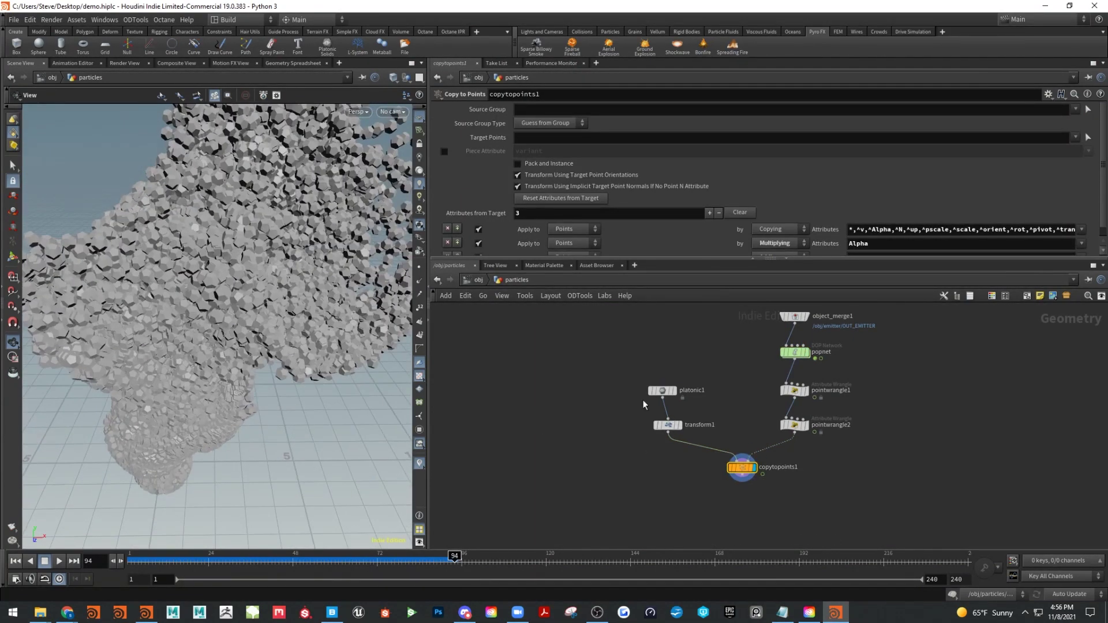
Reduce the uniform scale of transform1 to 0.08 to shrink the solids copied onto the particles
{"action": "left_click_drag", "start_coordinate": [663, 392], "coordinate": [668, 397]}
{"action": "left_click_drag", "start_coordinate": [208, 265], "coordinate": [248, 291]}
{"action": "left_click", "coordinate": [667, 425]}
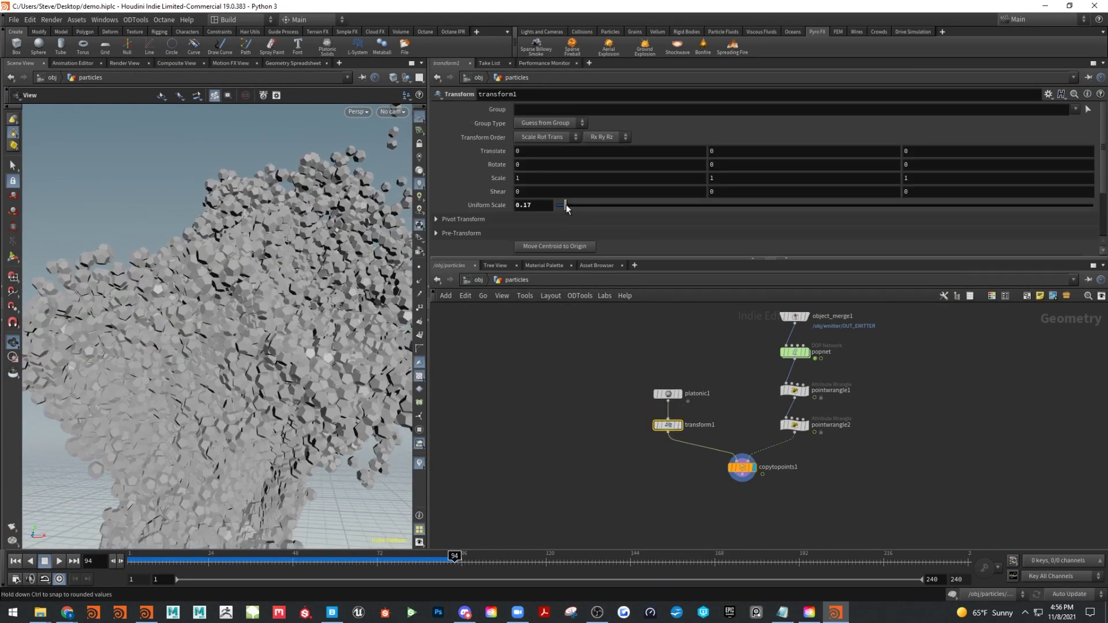
{"action": "left_click_drag", "start_coordinate": [565, 205], "coordinate": [560, 206]}
{"action": "middle_click_drag", "start_coordinate": [903, 385], "coordinate": [844, 392]}
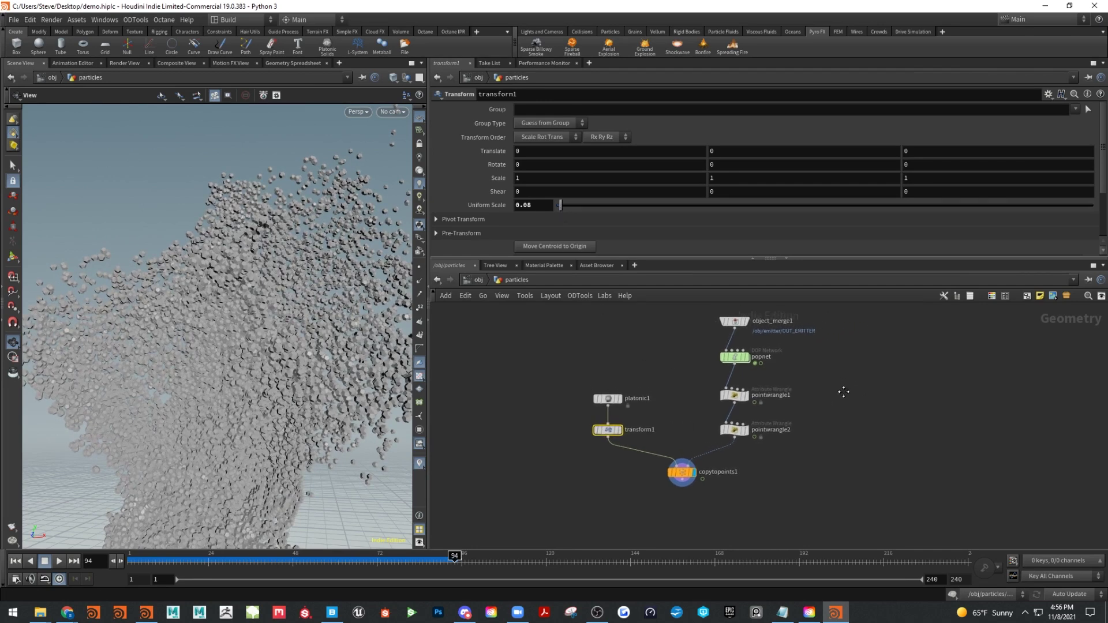
{"action": "scroll", "coordinate": [836, 404], "scroll_direction": "up", "scroll_amount": 2}
Move pointwrangle1 and pointwrangle2 together further down to make room below popnet
{"action": "left_click_drag", "start_coordinate": [730, 379], "coordinate": [868, 478]}
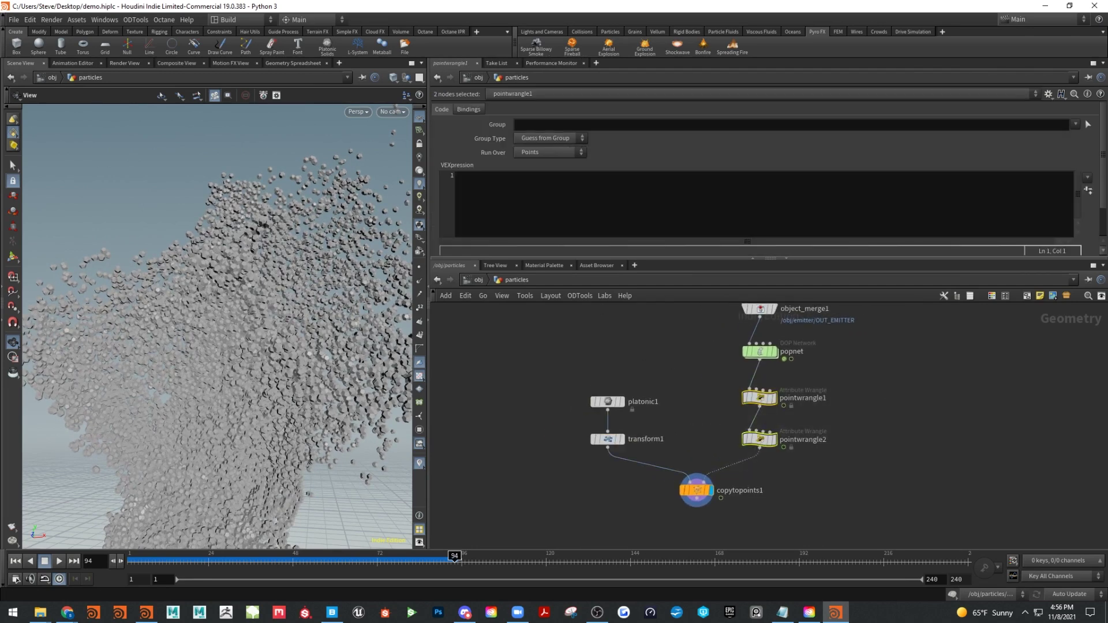
{"action": "key", "text": "alt+Tab"}
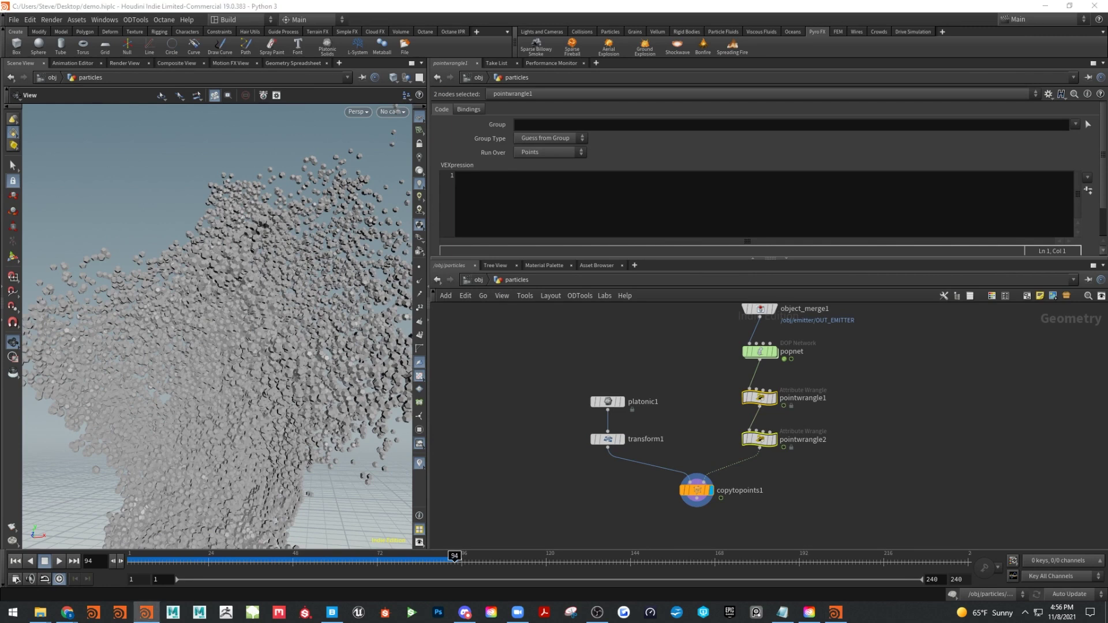
{"action": "scroll", "coordinate": [846, 393], "scroll_direction": "up", "scroll_amount": 2}
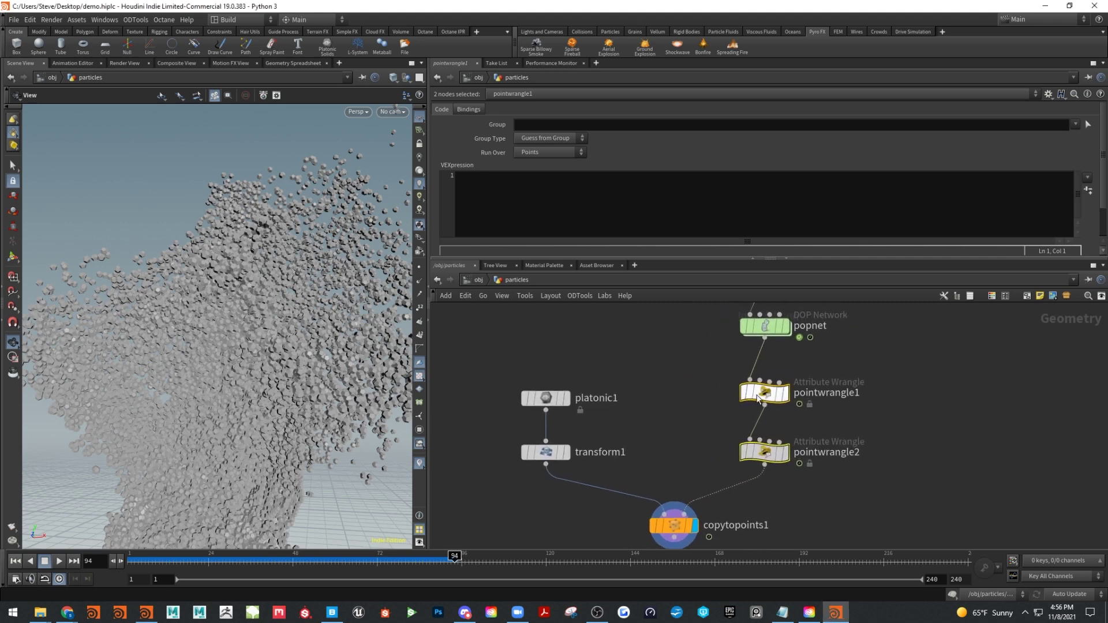
{"action": "mouse_move", "coordinate": [761, 394]}
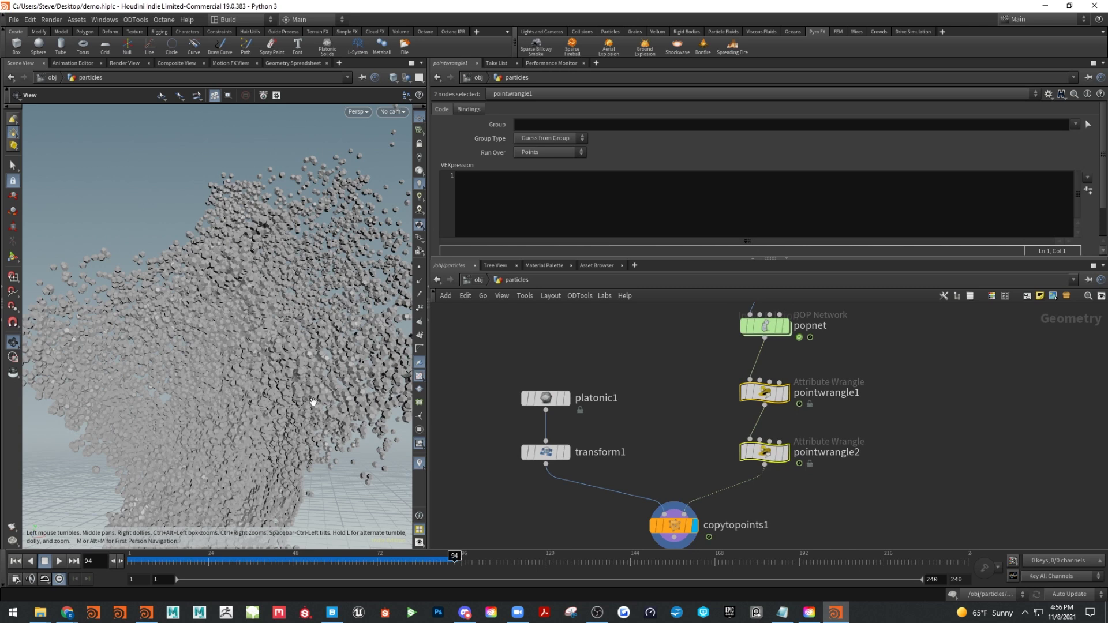
{"action": "left_click", "coordinate": [764, 452], "text": "shift"}
{"action": "left_click_drag", "start_coordinate": [778, 414], "coordinate": [773, 451]}
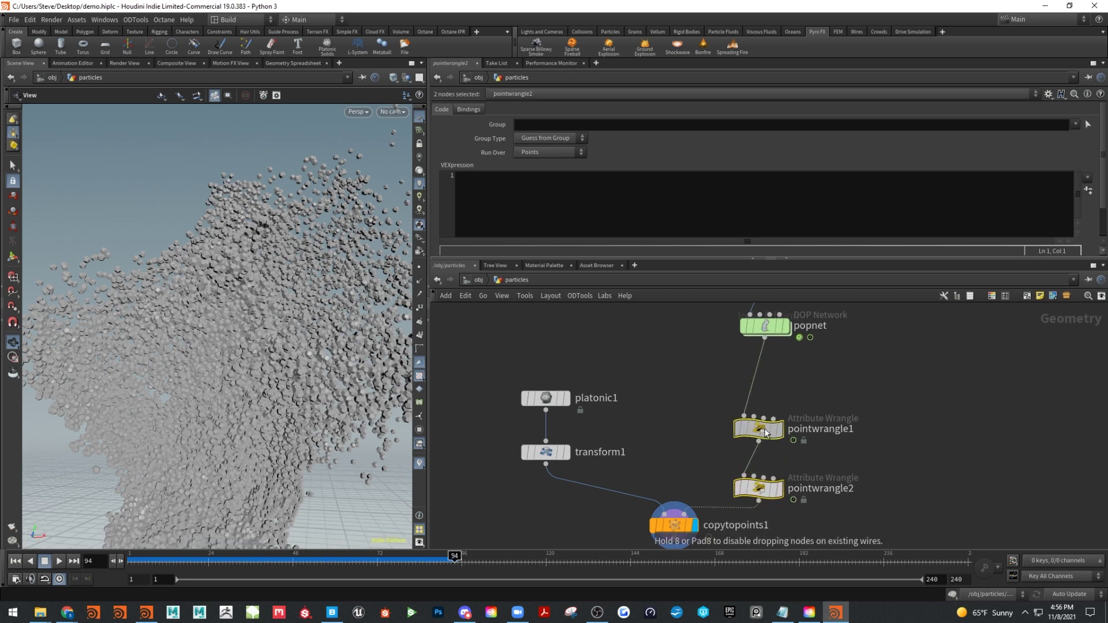
Insert a Color node on the connection between popnet and pointwrangle1
{"action": "left_click", "coordinate": [789, 392]}
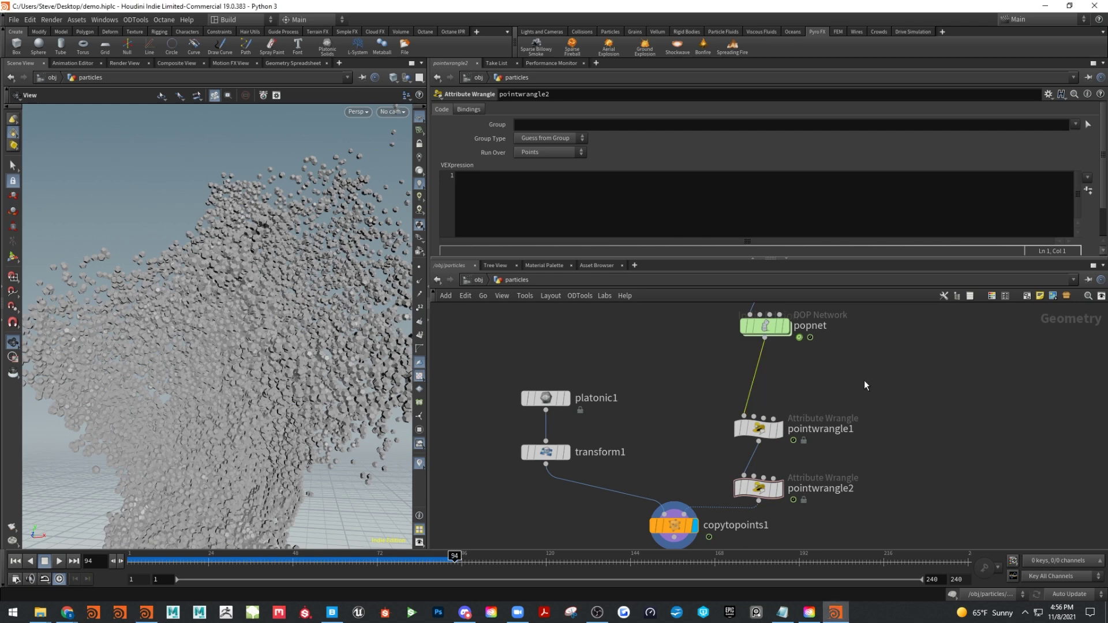
{"action": "key", "text": "Tab"}
{"action": "type", "text": "colo"}
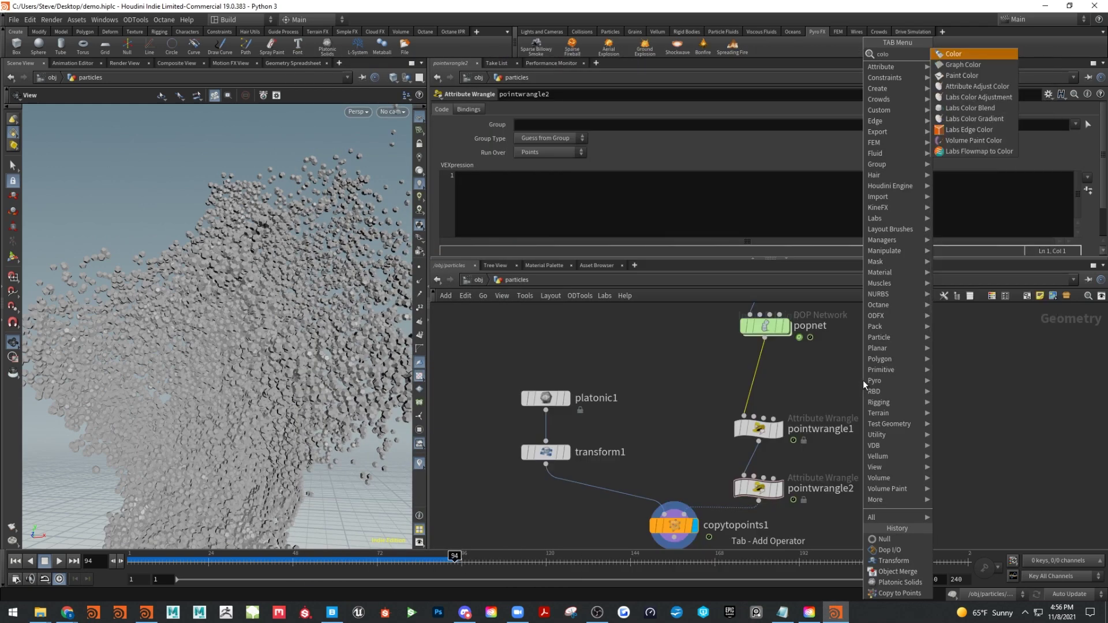
{"action": "left_click", "coordinate": [957, 54]}
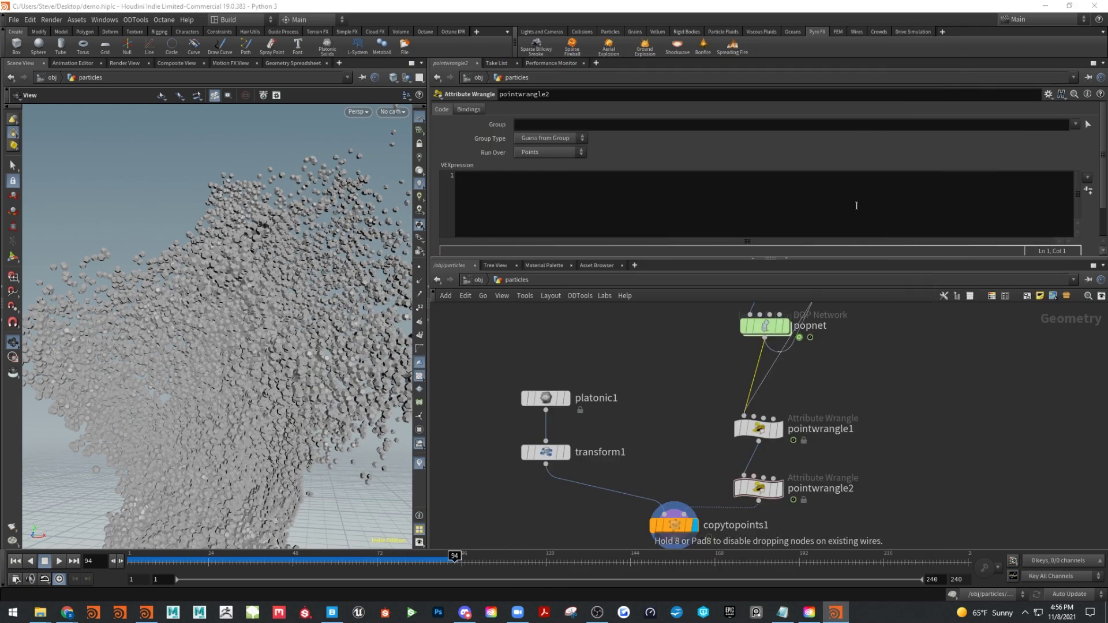
{"action": "left_click", "coordinate": [761, 379]}
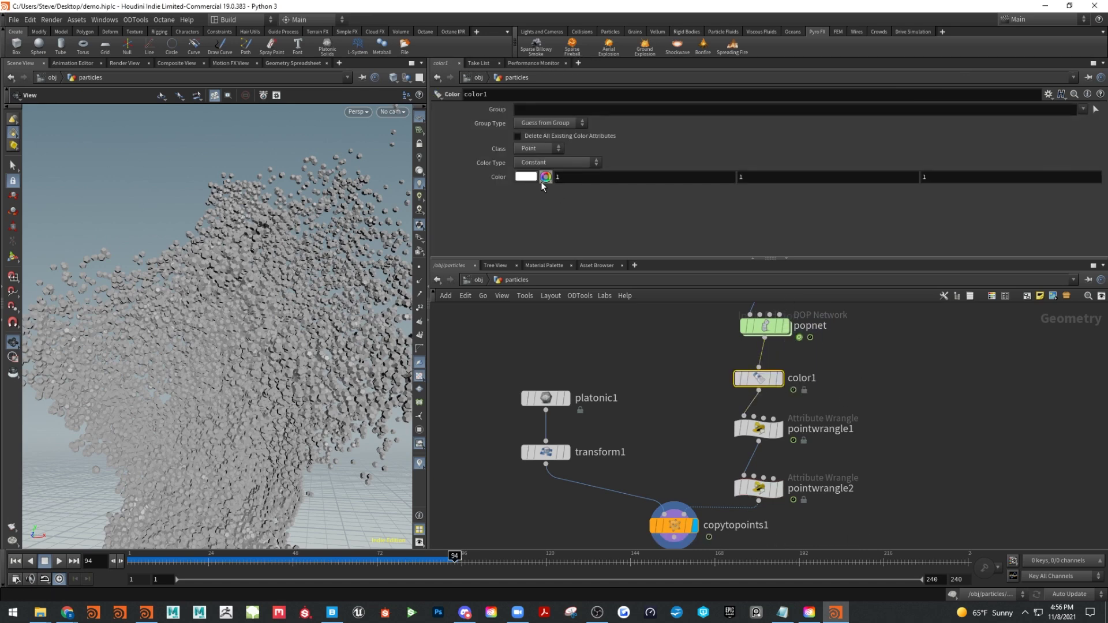
Set color1's color type to Ramp from Attribute, driven by the age attribute
{"action": "left_click", "coordinate": [557, 162]}
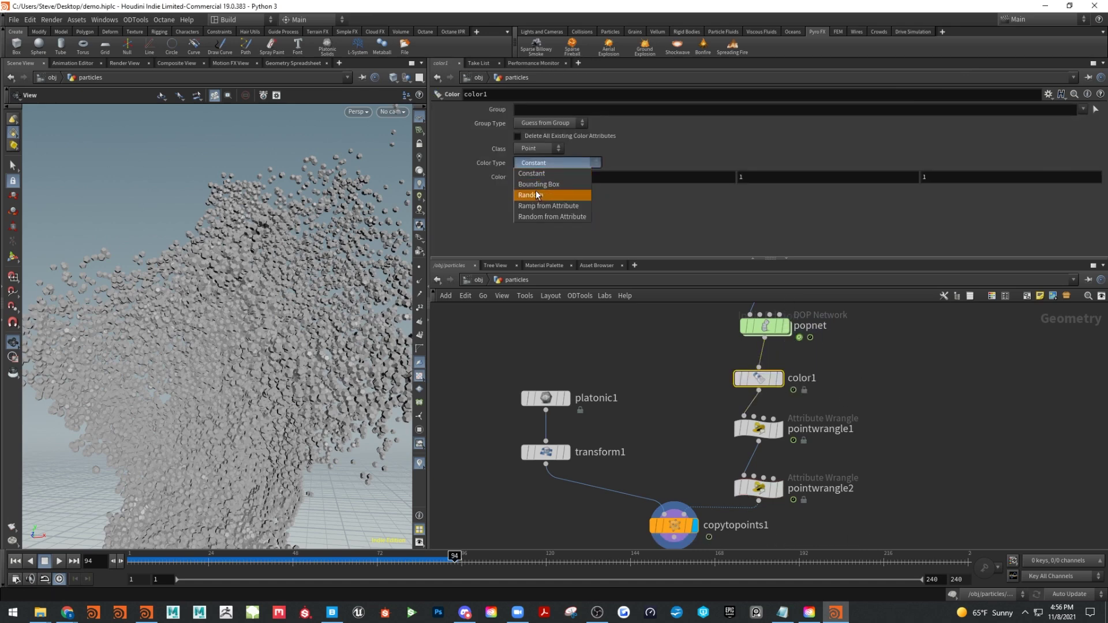
{"action": "left_click", "coordinate": [570, 206]}
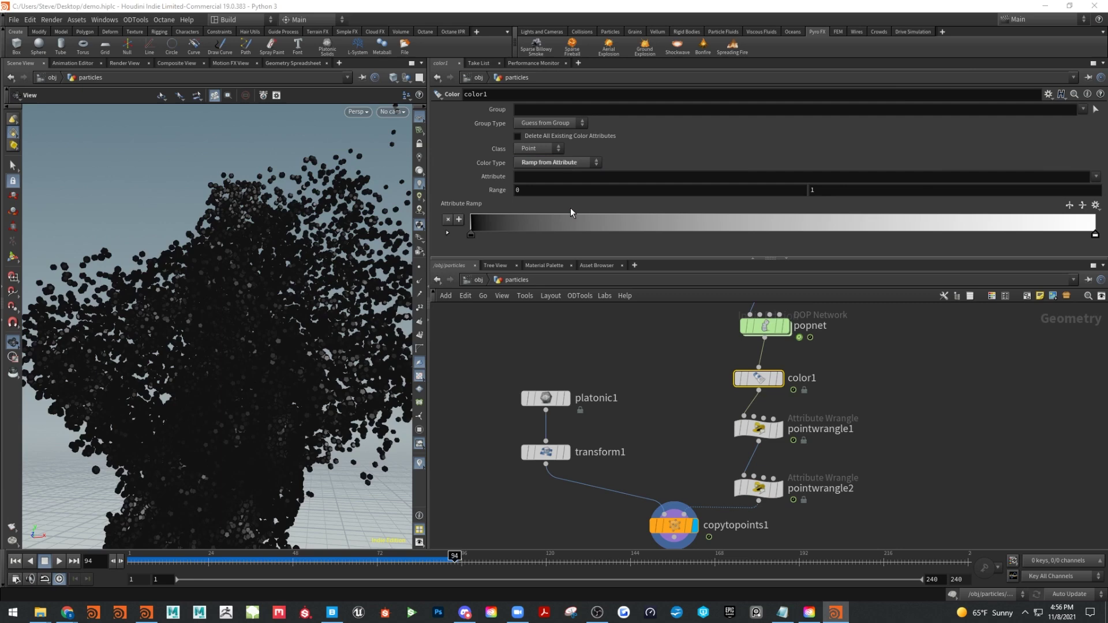
{"action": "left_click", "coordinate": [581, 177]}
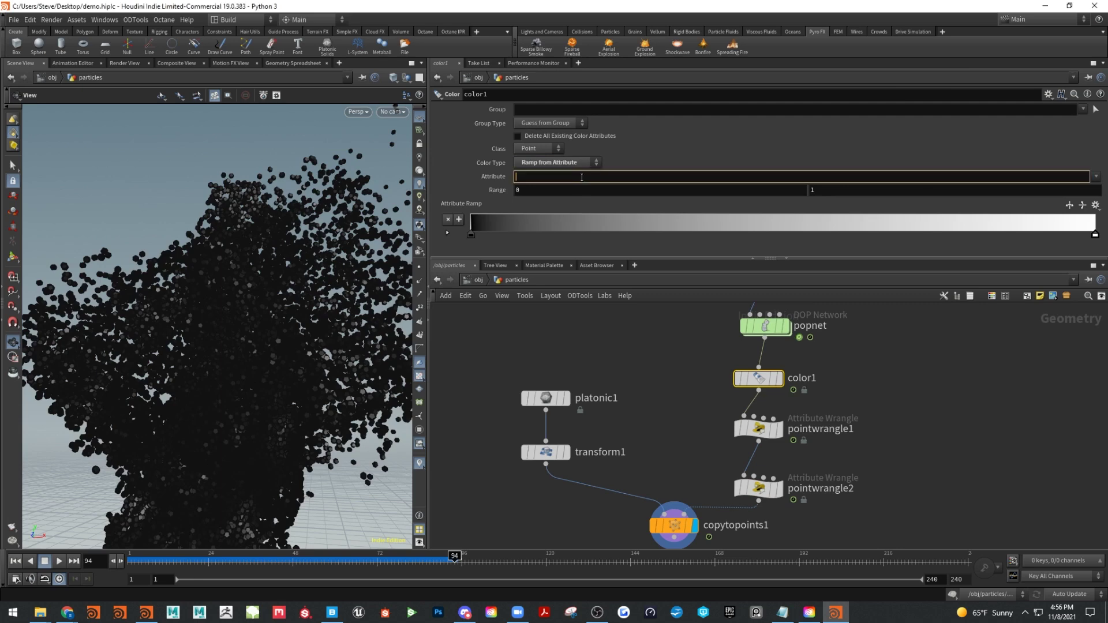
{"action": "type", "text": "age"}
{"action": "key", "text": "Return"}
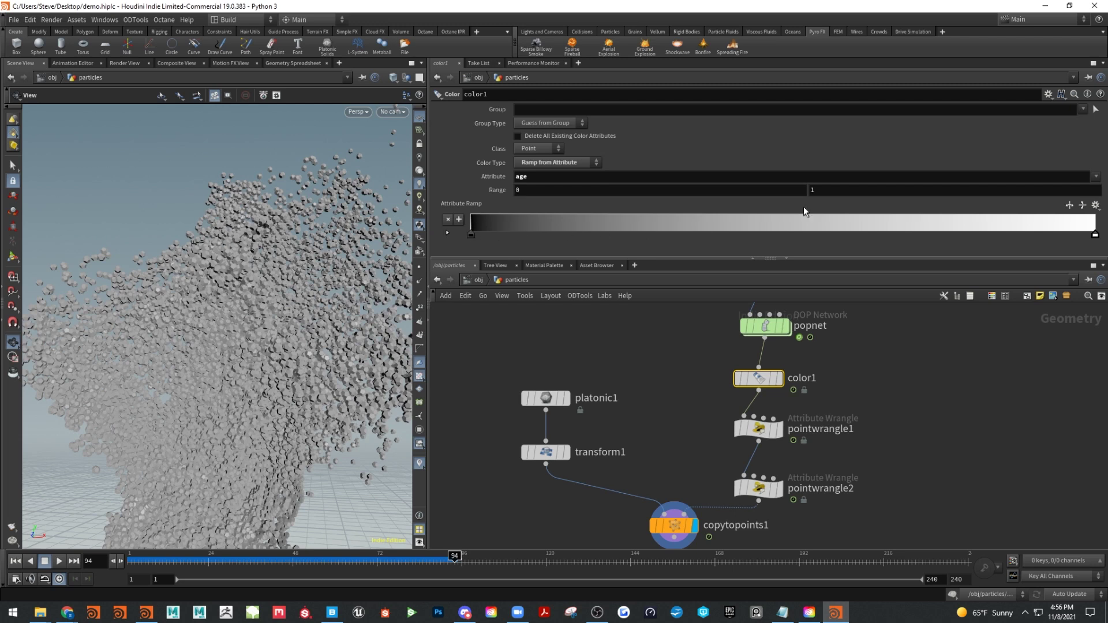
Apply the Viridis preset to color1's attribute ramp and inspect the colored particles from several angles
{"action": "left_click", "coordinate": [1095, 206]}
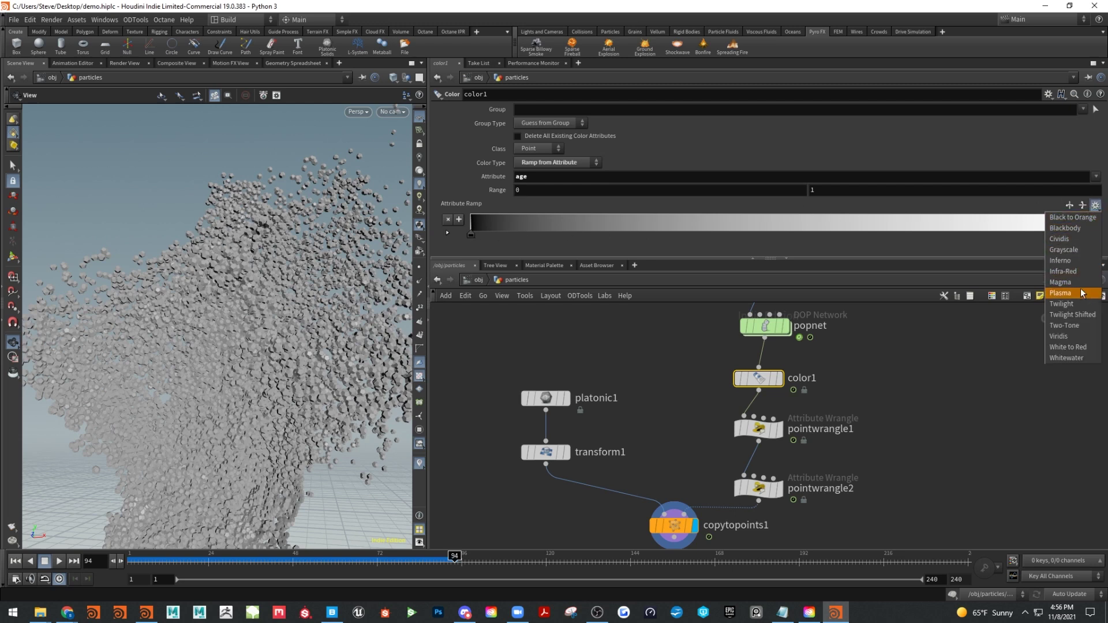
{"action": "left_click", "coordinate": [1074, 337]}
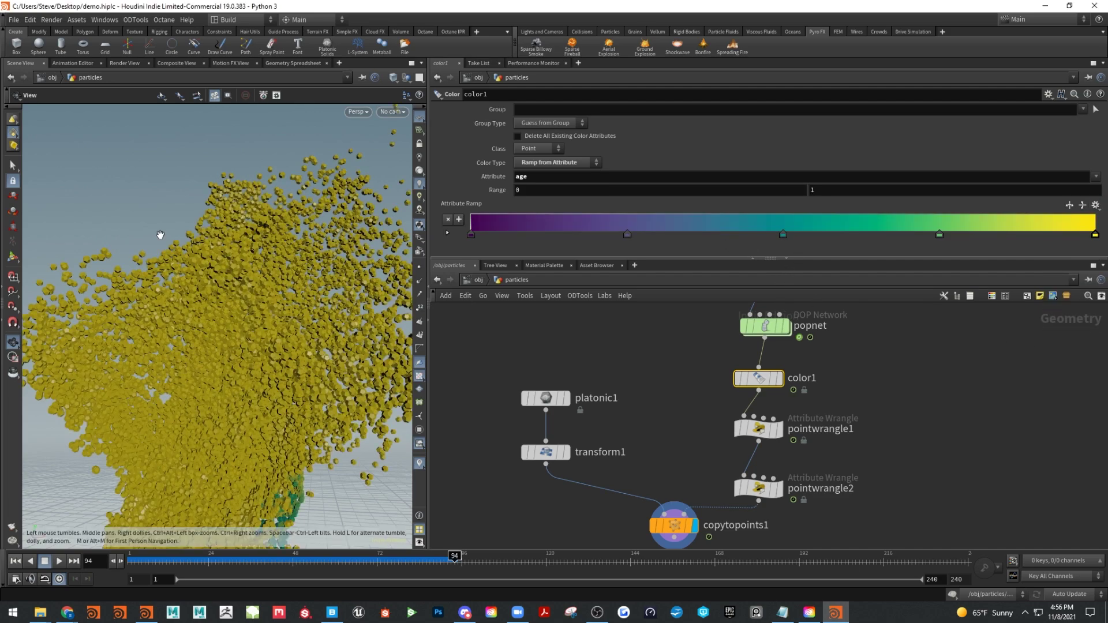
{"action": "left_click_drag", "start_coordinate": [181, 267], "coordinate": [461, 338]}
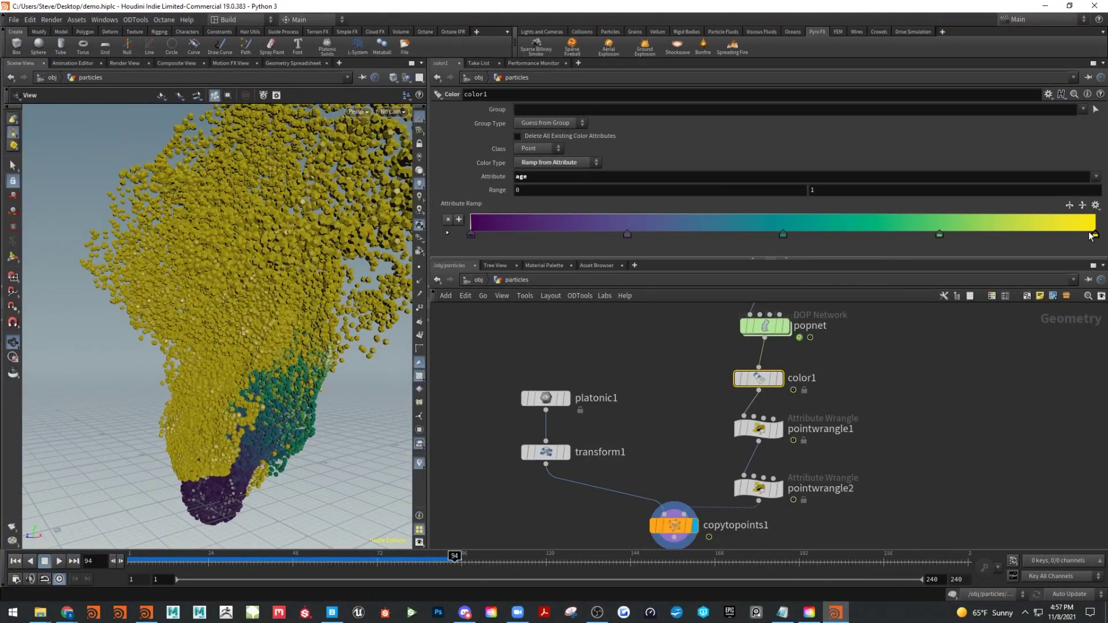
{"action": "mouse_move", "coordinate": [1092, 235]}
{"action": "left_mouse_down"}
{"action": "mouse_move", "coordinate": [905, 238]}
{"action": "mouse_move", "coordinate": [1095, 234]}
{"action": "left_mouse_up"}
{"action": "middle_click_drag", "start_coordinate": [896, 313], "coordinate": [901, 346]}
{"action": "left_click_drag", "start_coordinate": [277, 346], "coordinate": [353, 359]}
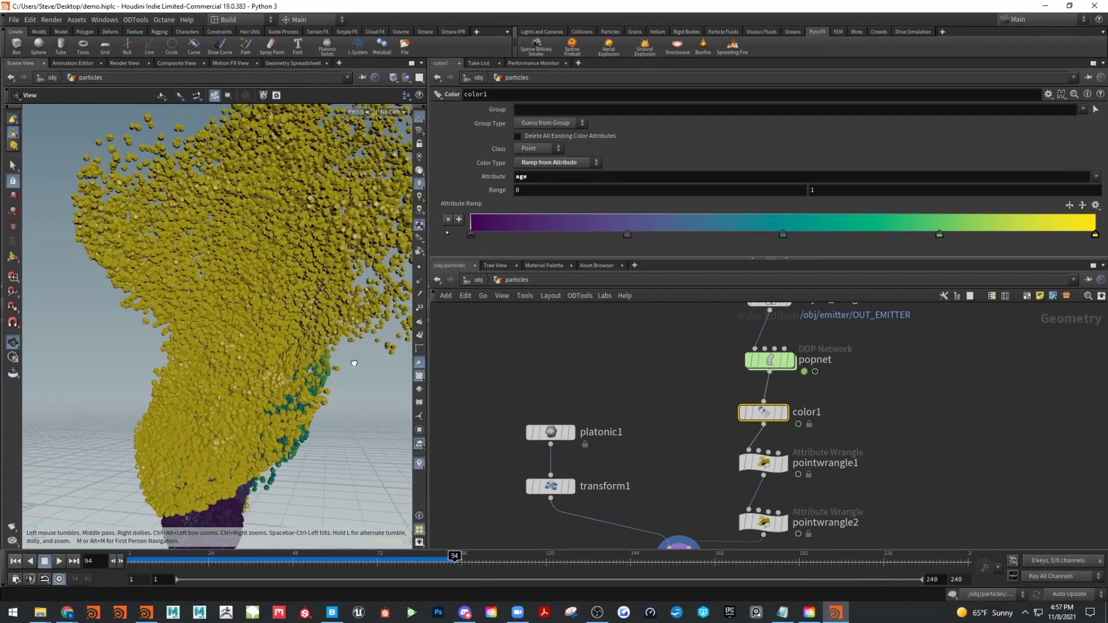
Set the upper limit of color1's attribute range to 2 and check the coloring on the solids from copytopoints1
{"action": "left_click", "coordinate": [561, 178]}
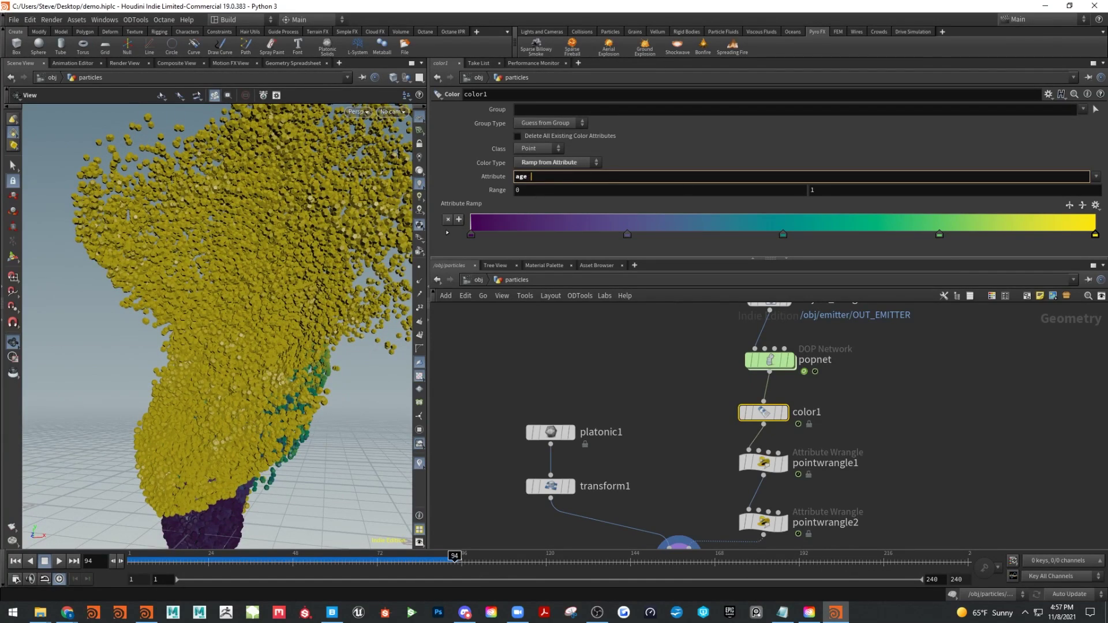
{"action": "left_click", "coordinate": [844, 190]}
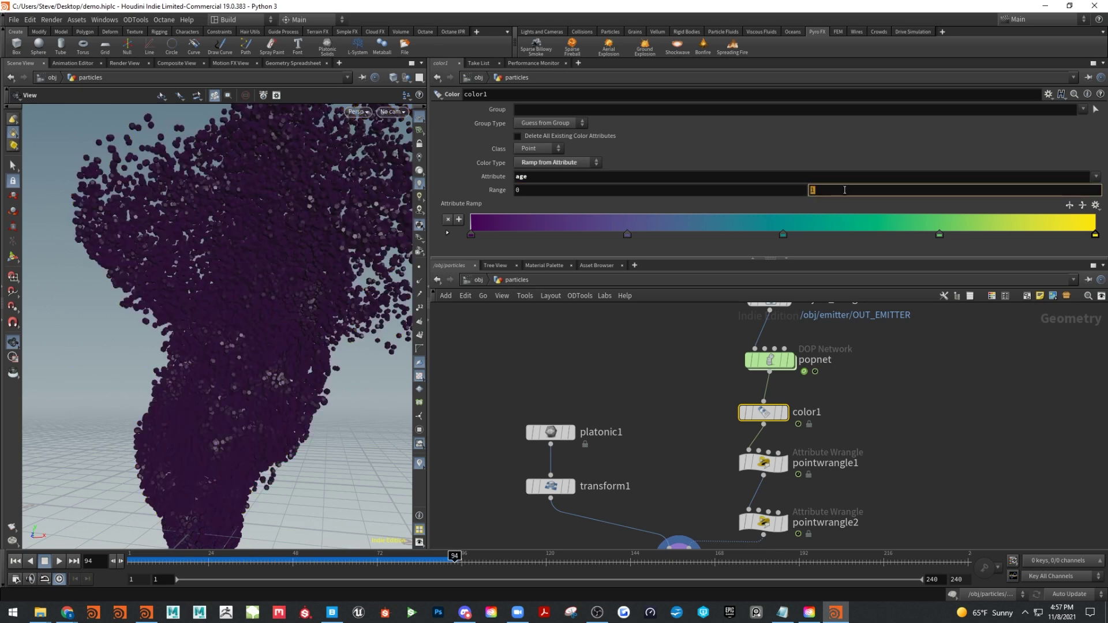
{"action": "type", "text": "2"}
{"action": "key", "text": "Return"}
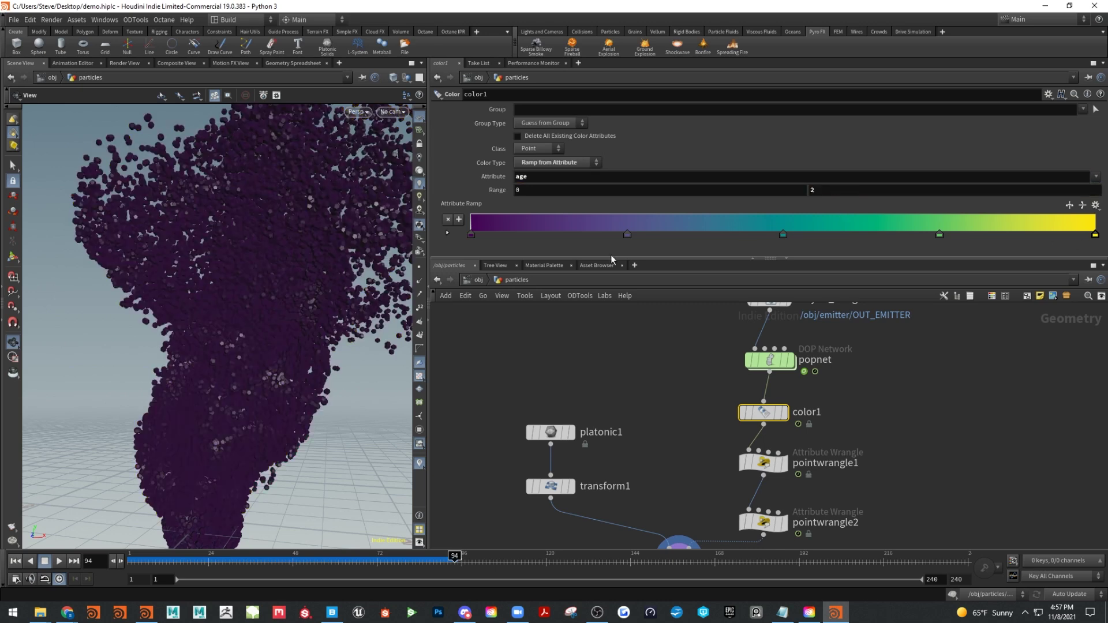
{"action": "left_click_drag", "start_coordinate": [321, 359], "coordinate": [271, 364]}
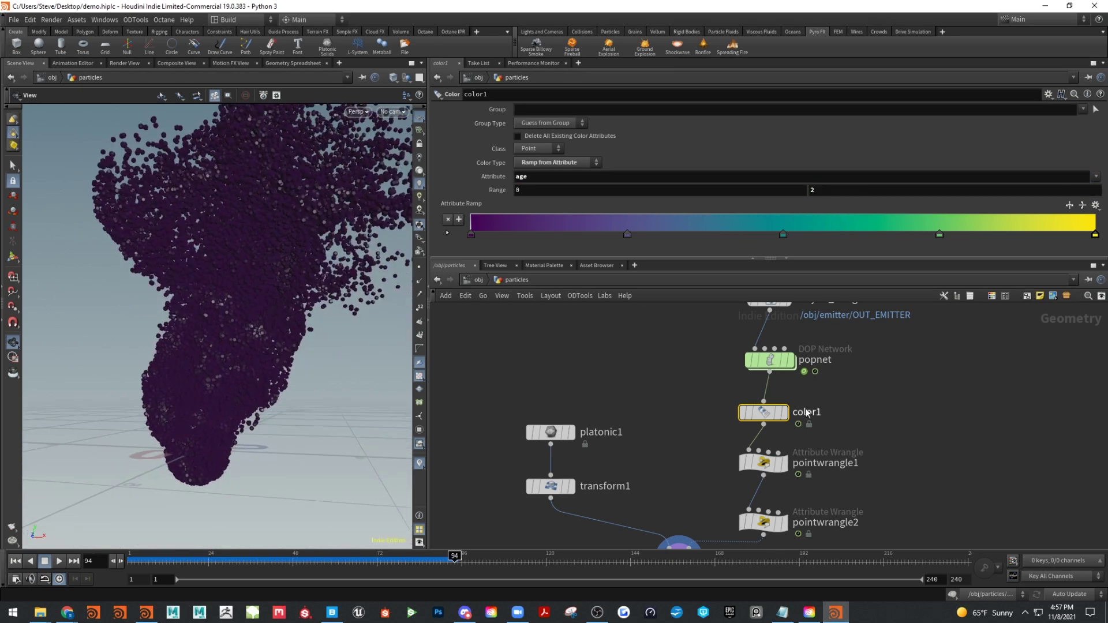
{"action": "middle_click_drag", "start_coordinate": [805, 408], "coordinate": [807, 314]}
{"action": "left_click", "coordinate": [681, 464]}
{"action": "left_click_drag", "start_coordinate": [343, 346], "coordinate": [225, 356]}
{"action": "middle_click_drag", "start_coordinate": [886, 332], "coordinate": [879, 372]}
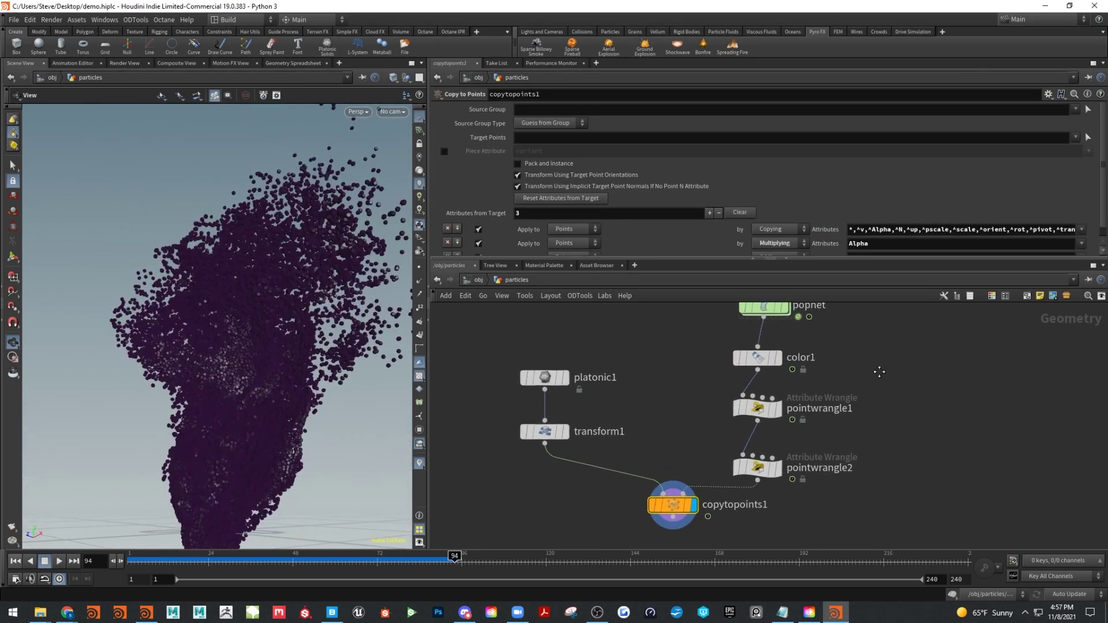
Rearrange the color markers along color1's attribute ramp, shifting the purple and teal stops toward the yellow end
{"action": "left_click", "coordinate": [756, 358]}
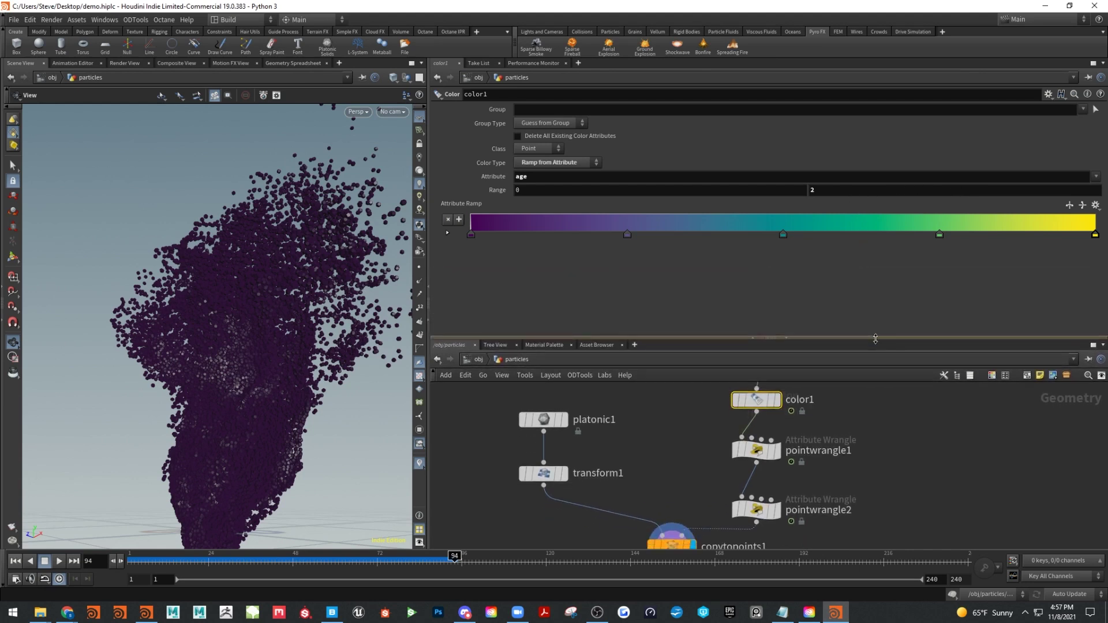
{"action": "left_click_drag", "start_coordinate": [629, 235], "coordinate": [662, 236]}
{"action": "left_click_drag", "start_coordinate": [773, 235], "coordinate": [816, 236]}
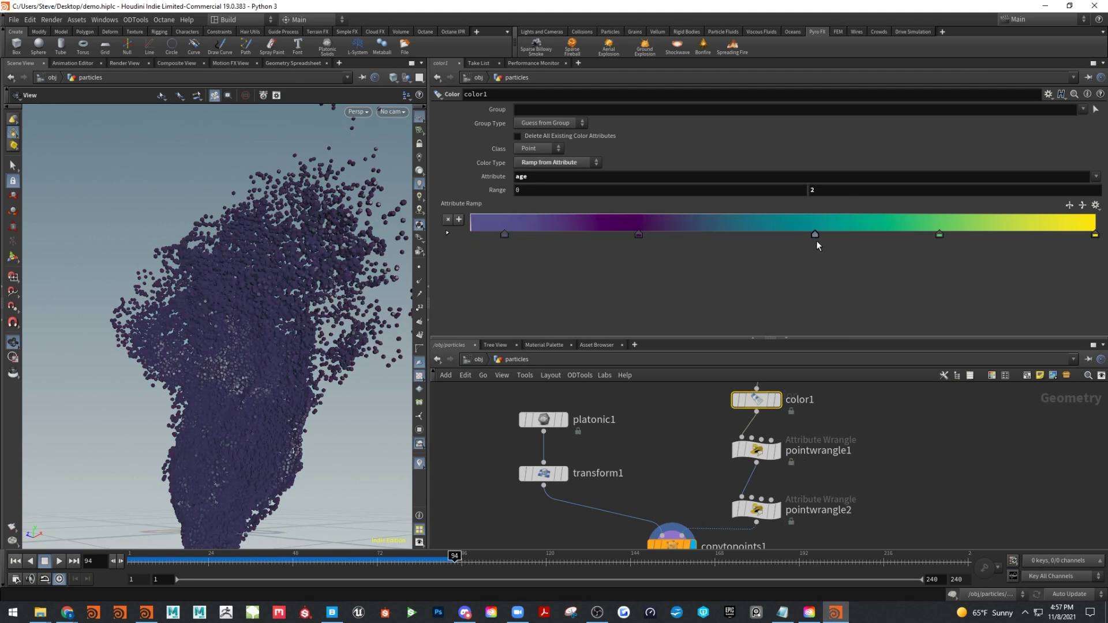
Try -1 and 01 as the lower limit of color1's attribute range
{"action": "left_click", "coordinate": [740, 189]}
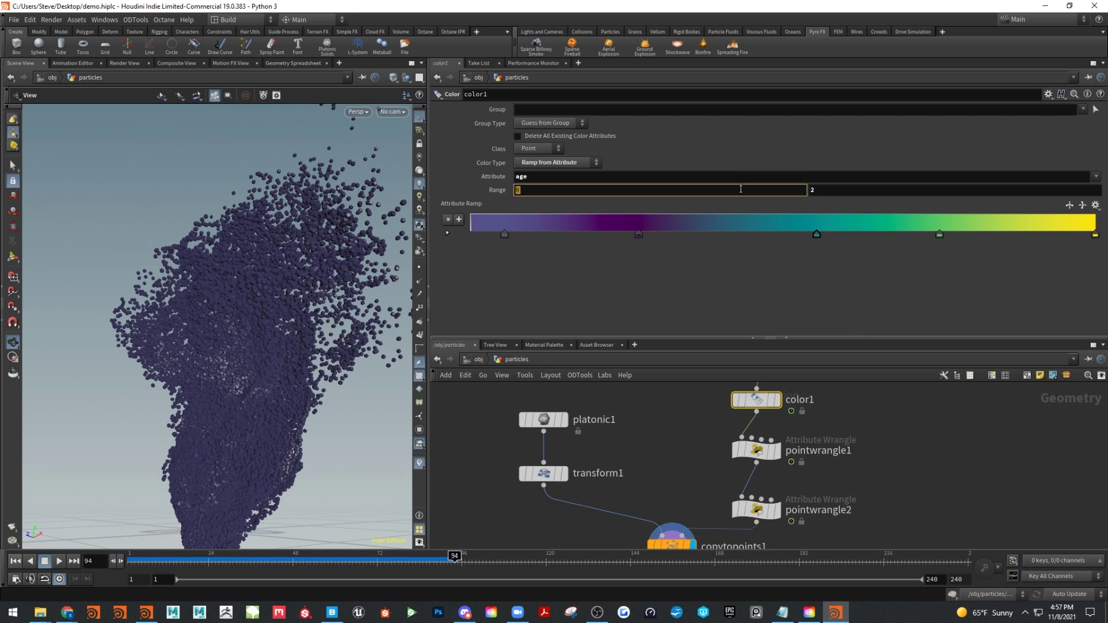
{"action": "key", "text": "Return"}
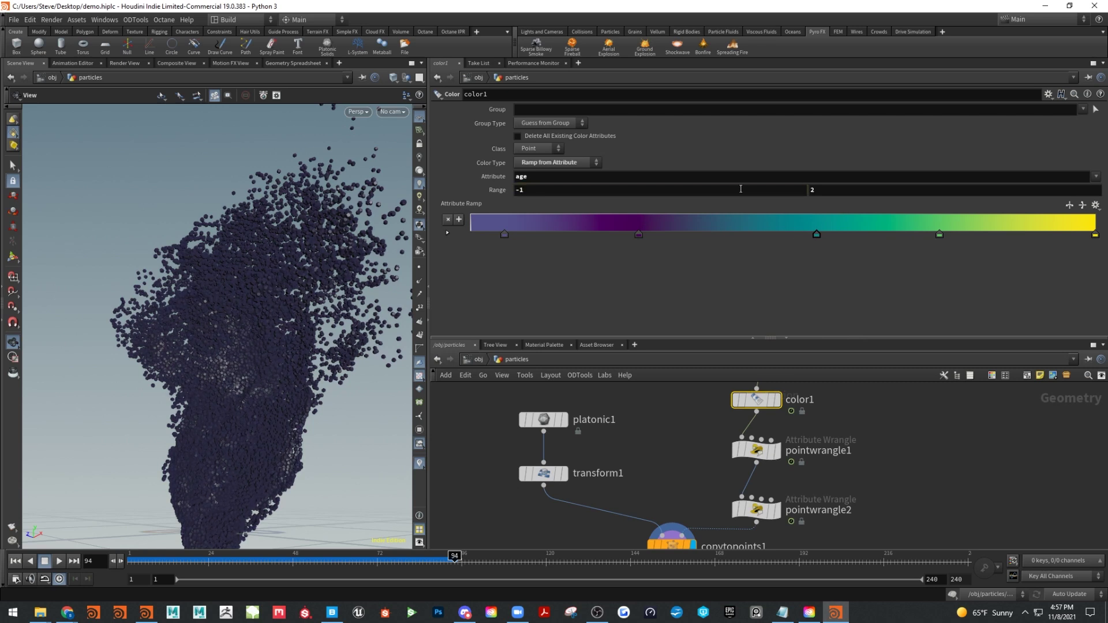
{"action": "left_click", "coordinate": [666, 191]}
{"action": "type", "text": "0"}
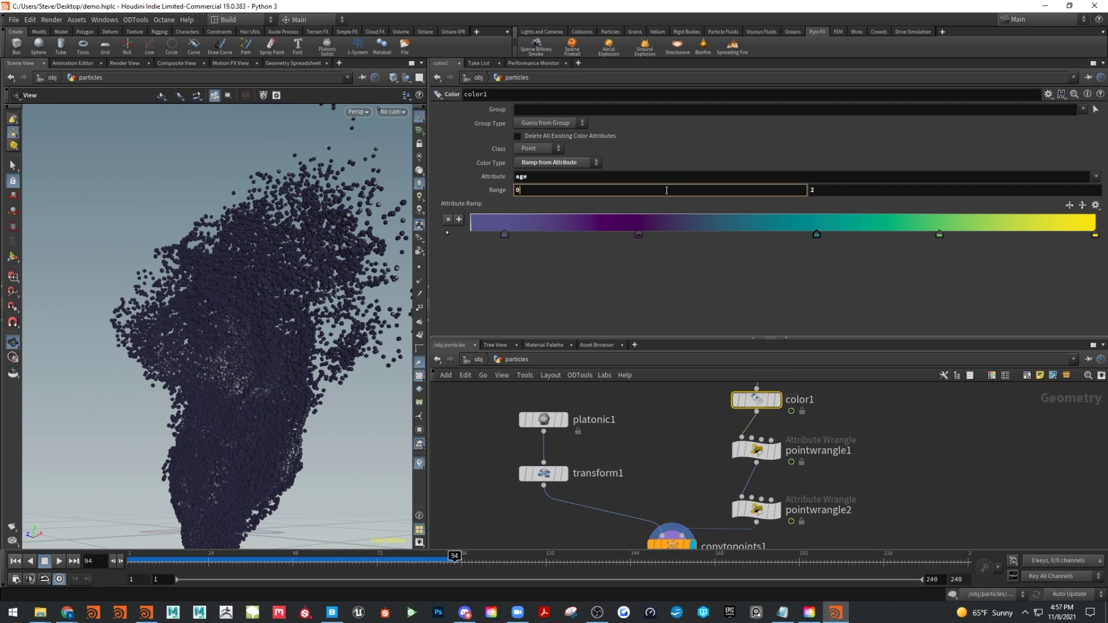
{"action": "key", "text": "Return"}
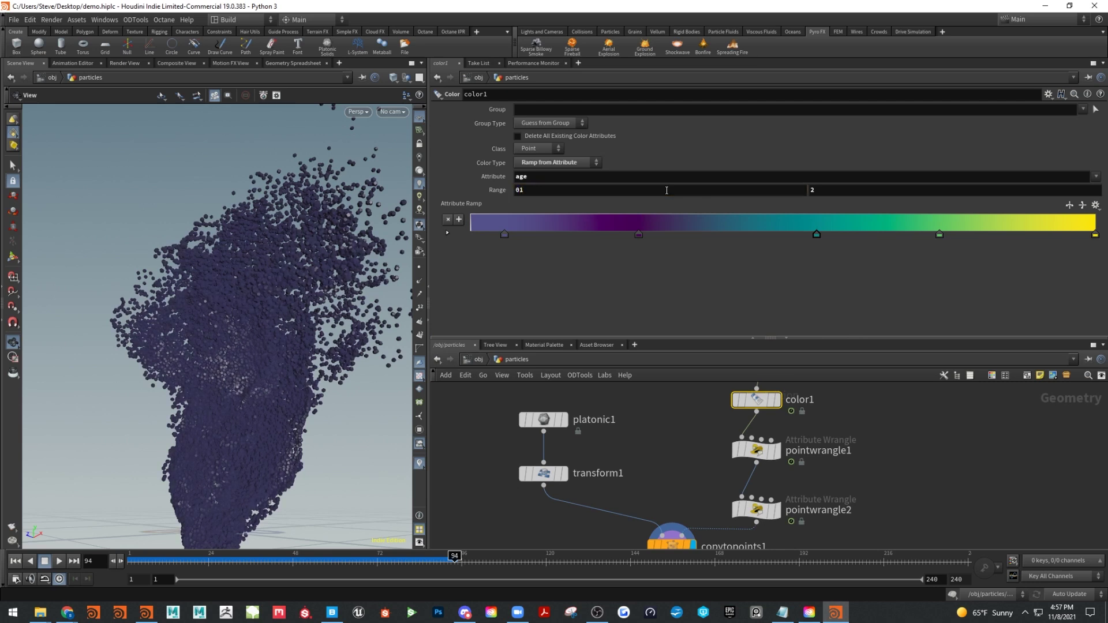
Set color1's attribute range back to 0 through 1
{"action": "left_click", "coordinate": [666, 190]}
{"action": "type", "text": "0"}
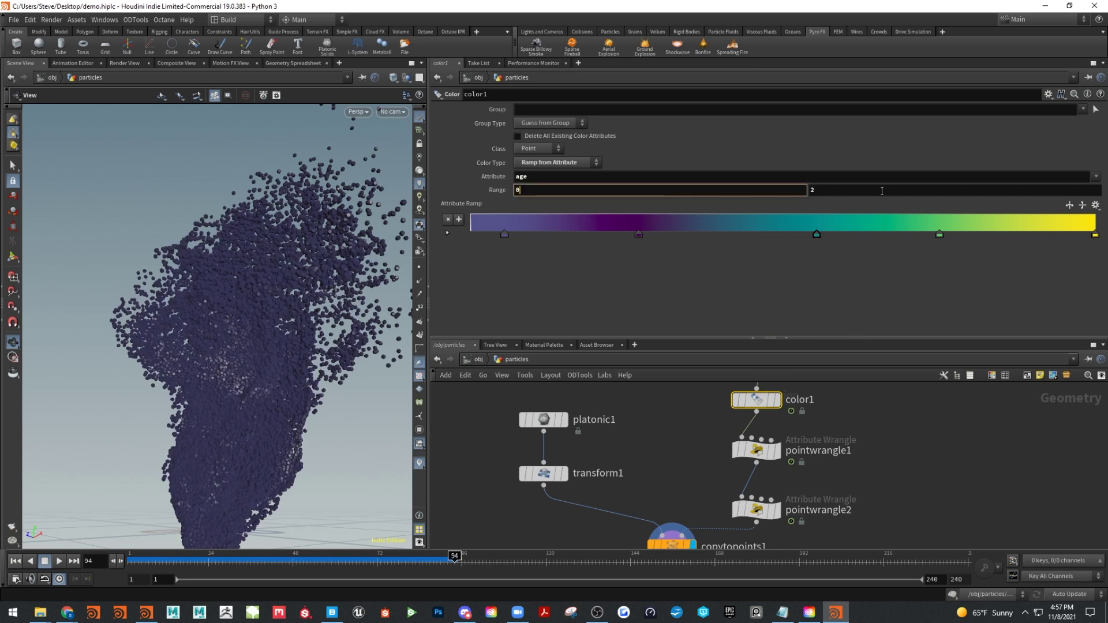
{"action": "left_click", "coordinate": [882, 190]}
{"action": "key", "text": "Return"}
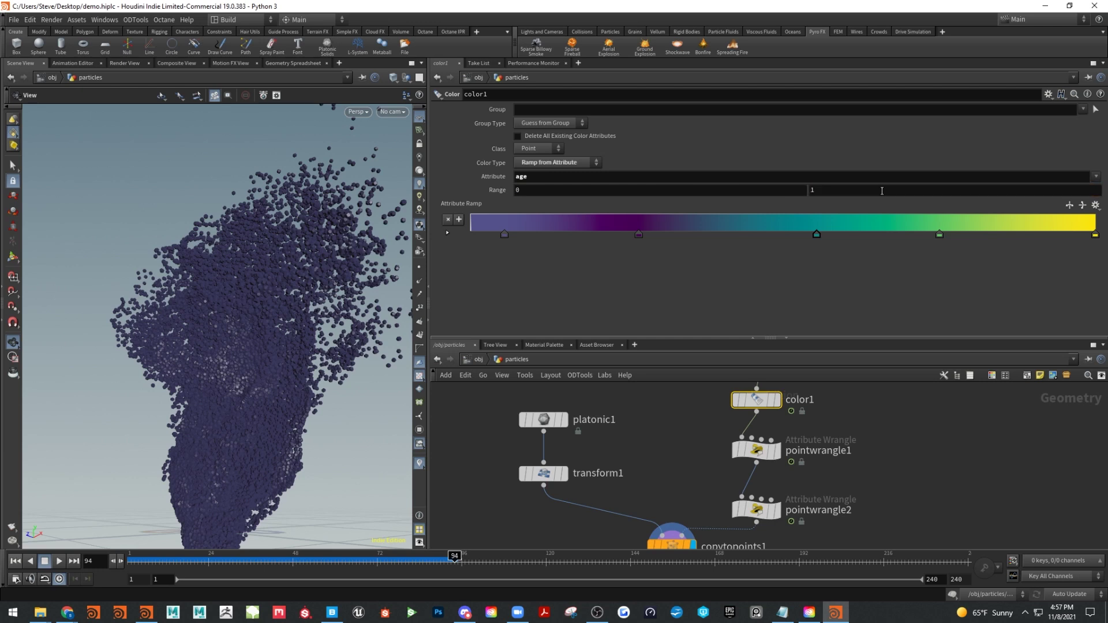
Play the particle simulation from the first frame to check the age-based coloring, stopping around frame 72
{"action": "left_click", "coordinate": [16, 561]}
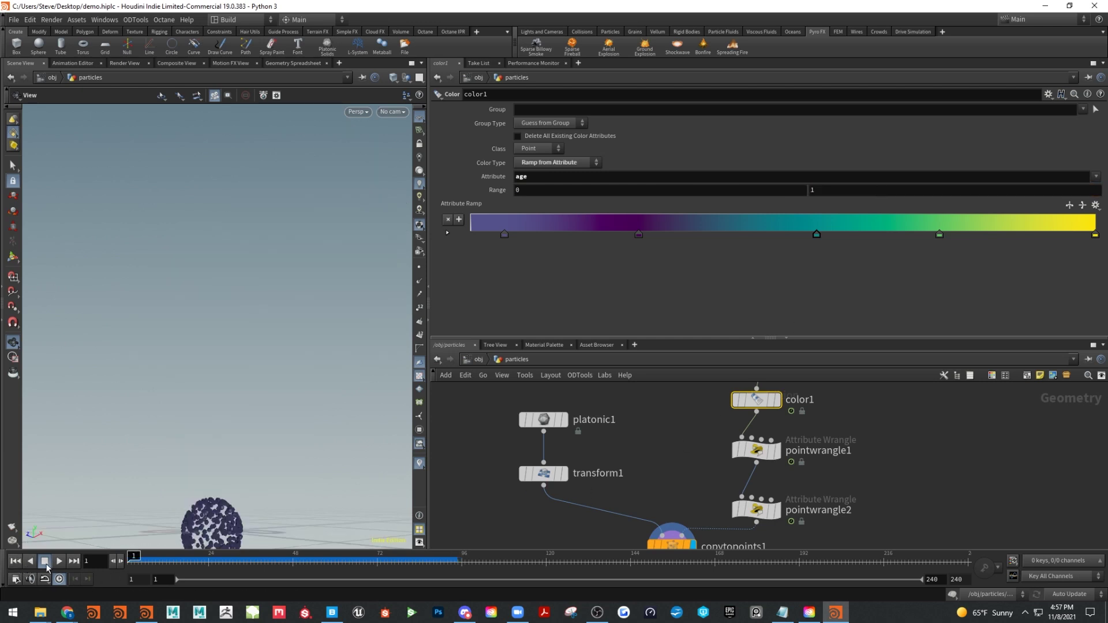
{"action": "left_click", "coordinate": [59, 561]}
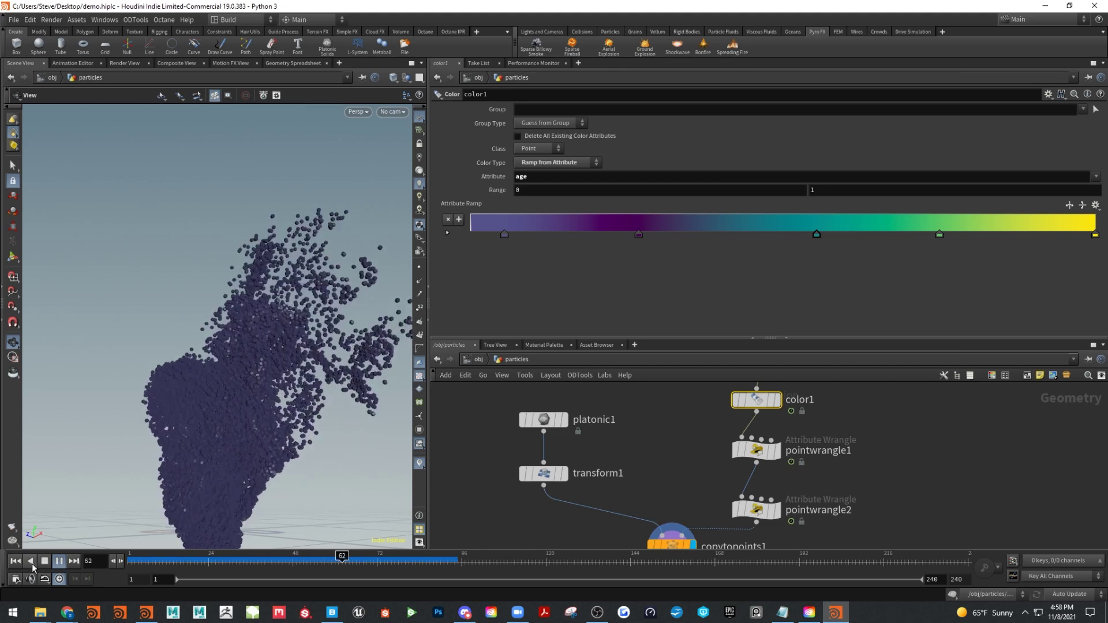
{"action": "left_click", "coordinate": [44, 561]}
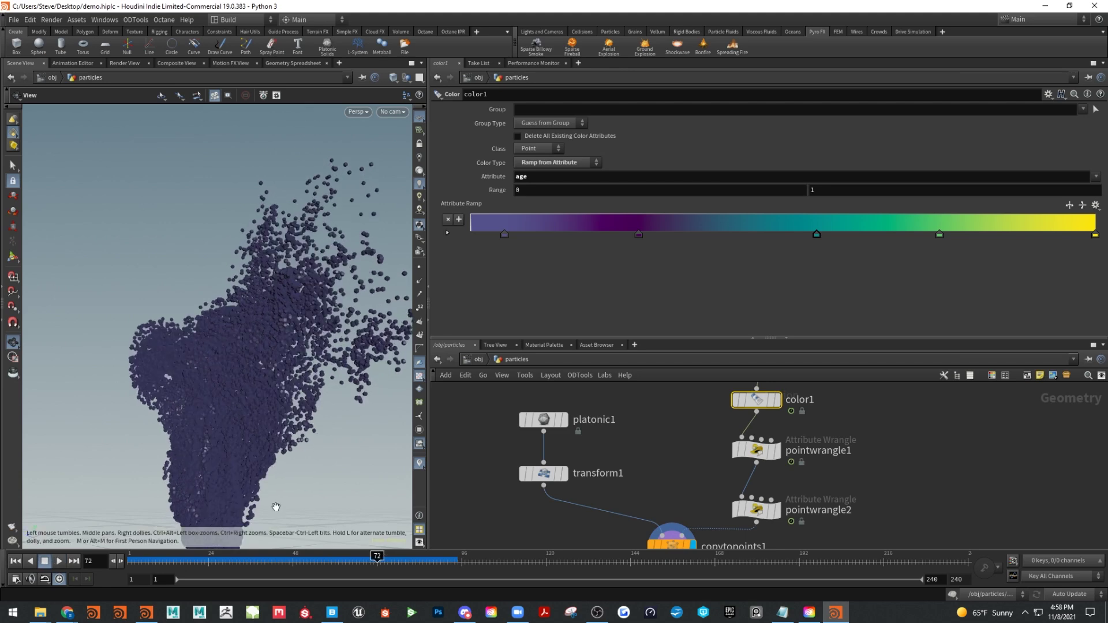
Replace the existing color1 node with a fresh Color node between popnet and pointwrangle1
{"action": "left_click_drag", "start_coordinate": [276, 506], "coordinate": [268, 450]}
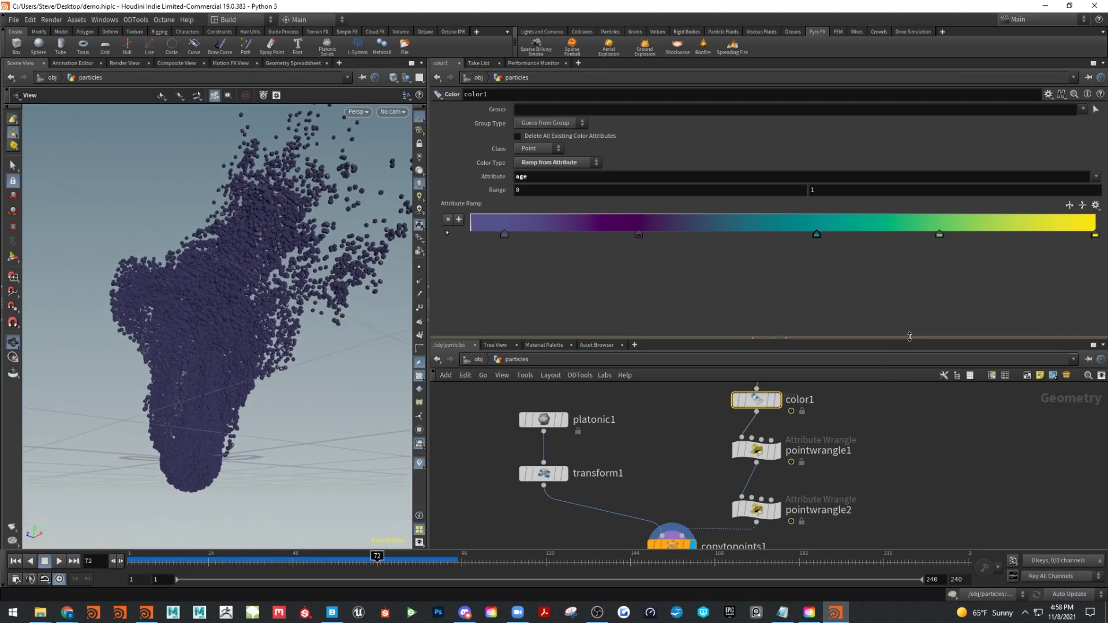
{"action": "left_click_drag", "start_coordinate": [888, 338], "coordinate": [888, 254]}
{"action": "left_click_drag", "start_coordinate": [784, 411], "coordinate": [997, 405]}
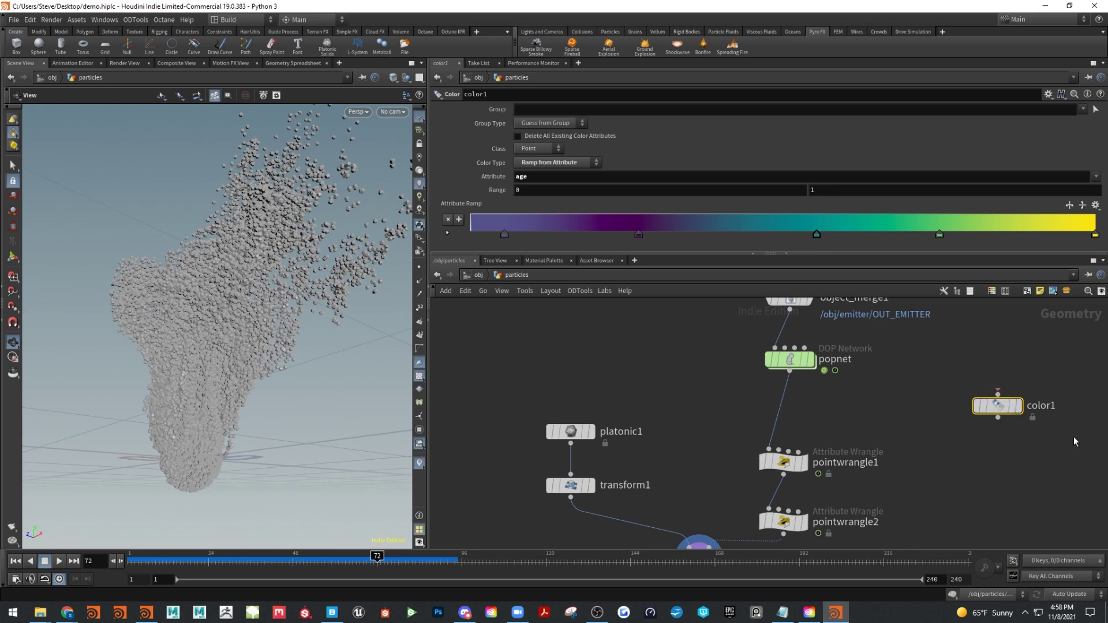
{"action": "key", "text": "Delete"}
{"action": "key", "text": "Tab"}
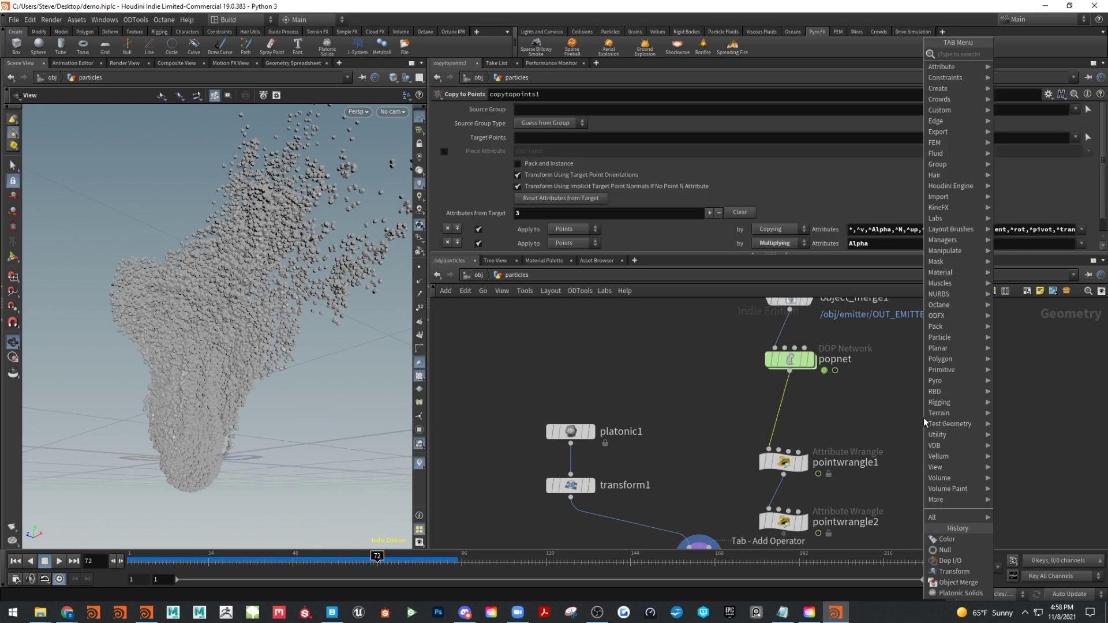
{"action": "type", "text": "colo"}
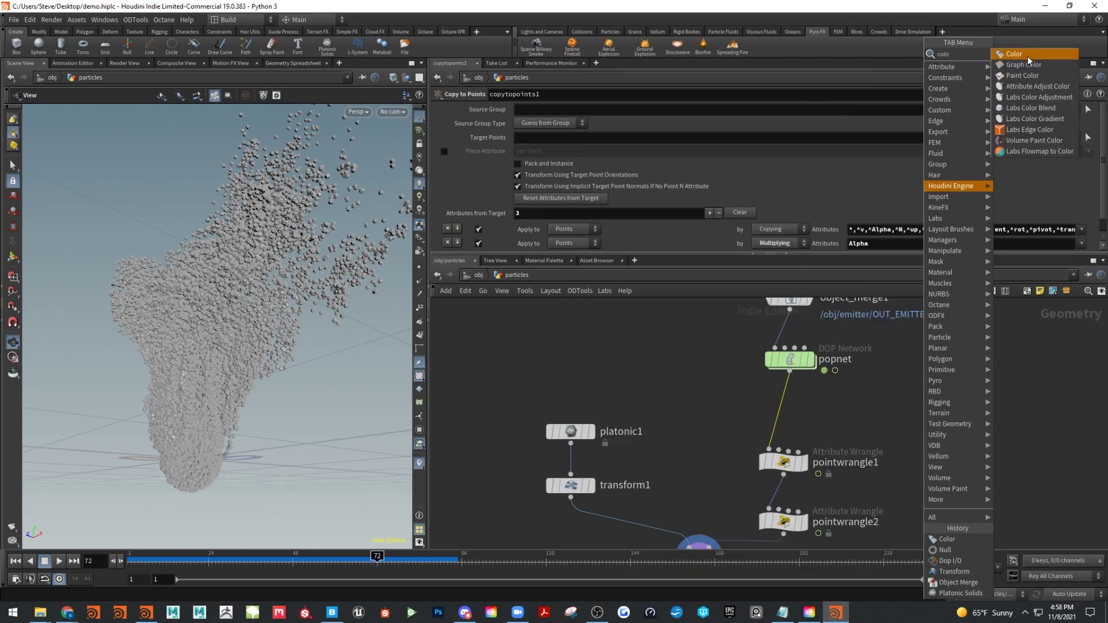
{"action": "left_click", "coordinate": [1020, 54]}
{"action": "left_click", "coordinate": [798, 400]}
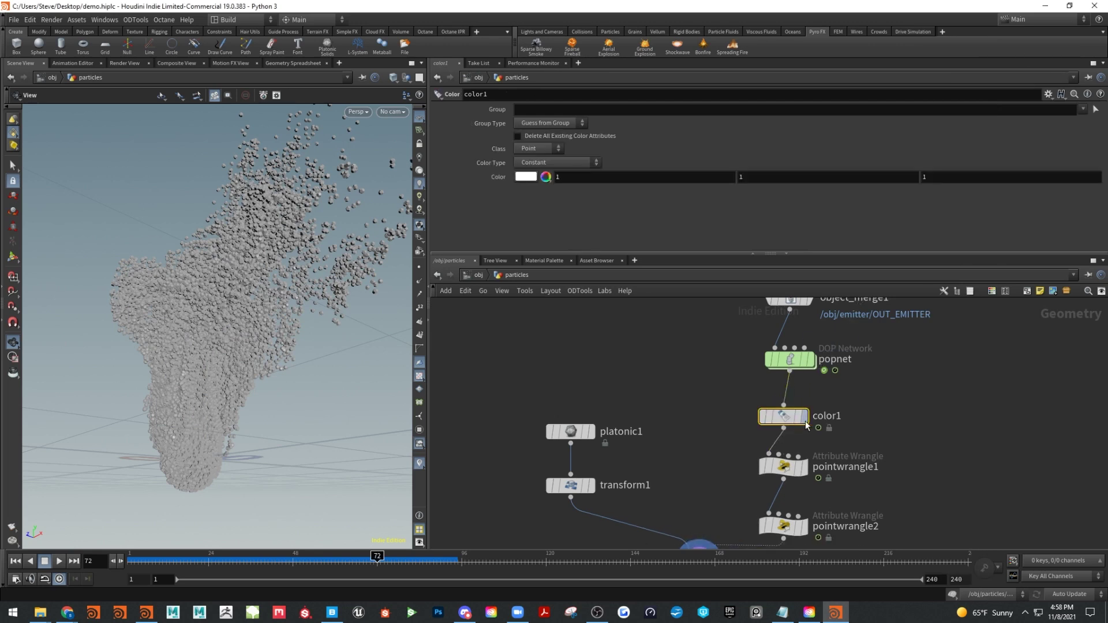
Set the new color1 node's color type to Ramp from Attribute, driven by the age attribute
{"action": "left_click", "coordinate": [535, 161]}
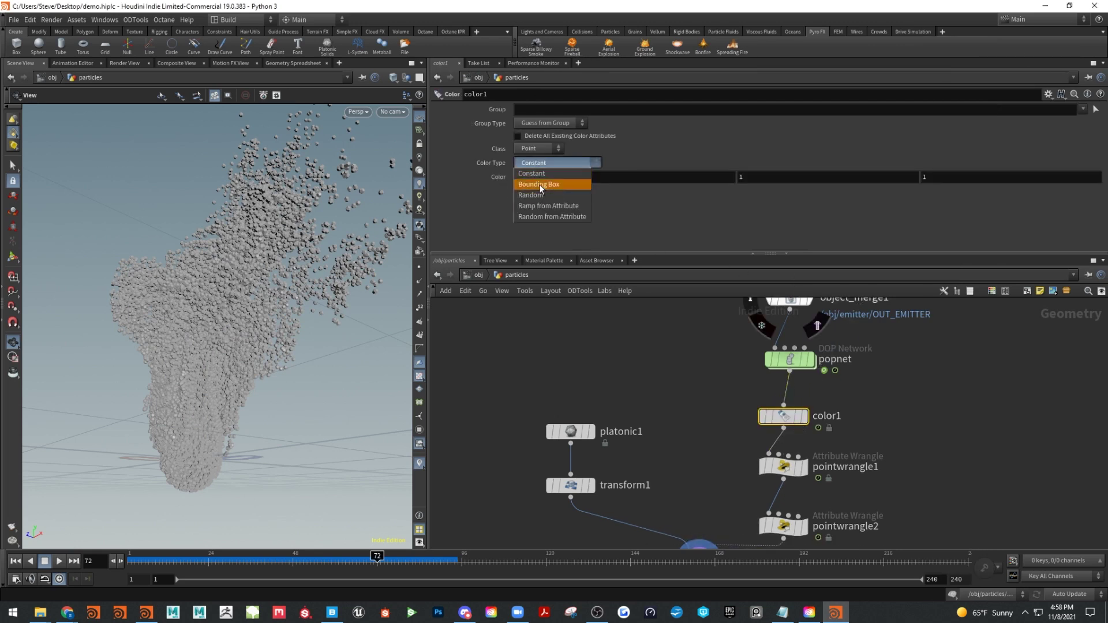
{"action": "left_click", "coordinate": [539, 205]}
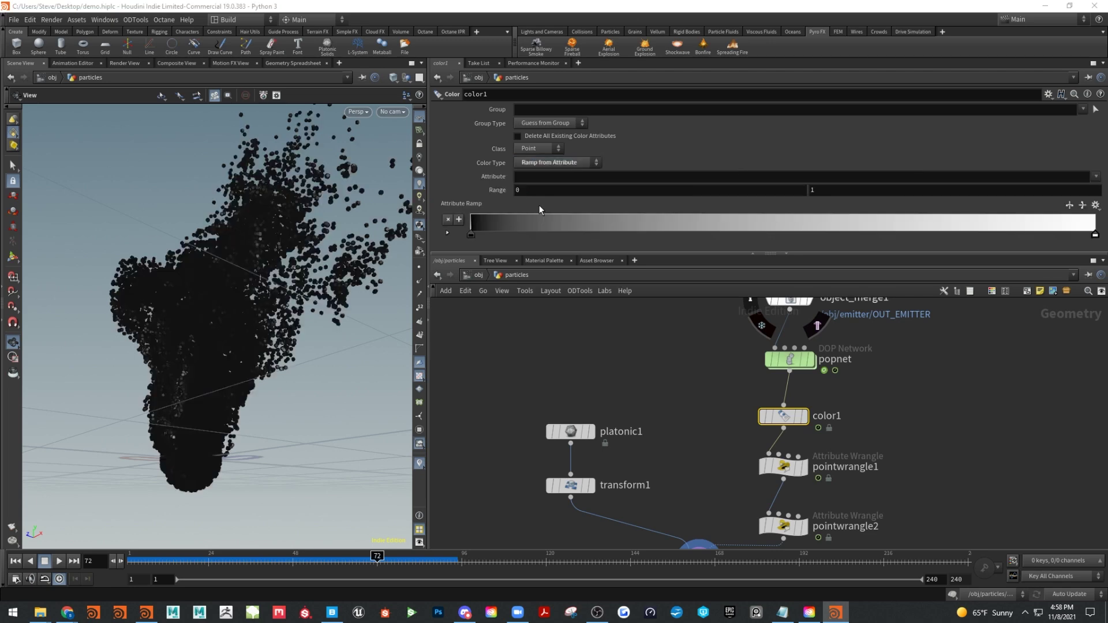
{"action": "left_click", "coordinate": [547, 178]}
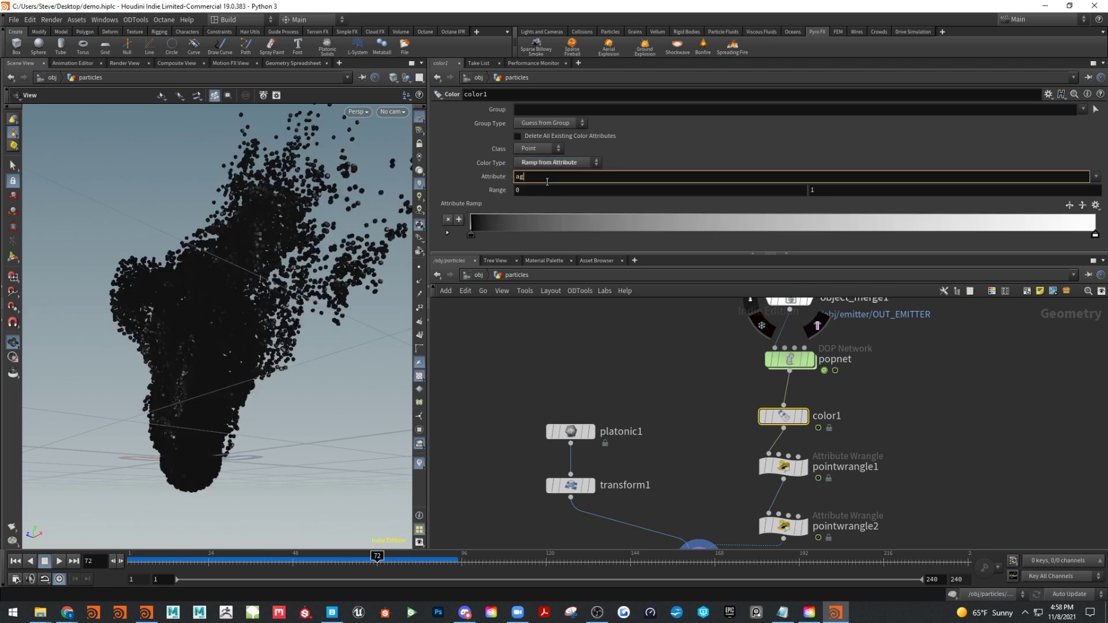
{"action": "type", "text": "age"}
{"action": "key", "text": "Return"}
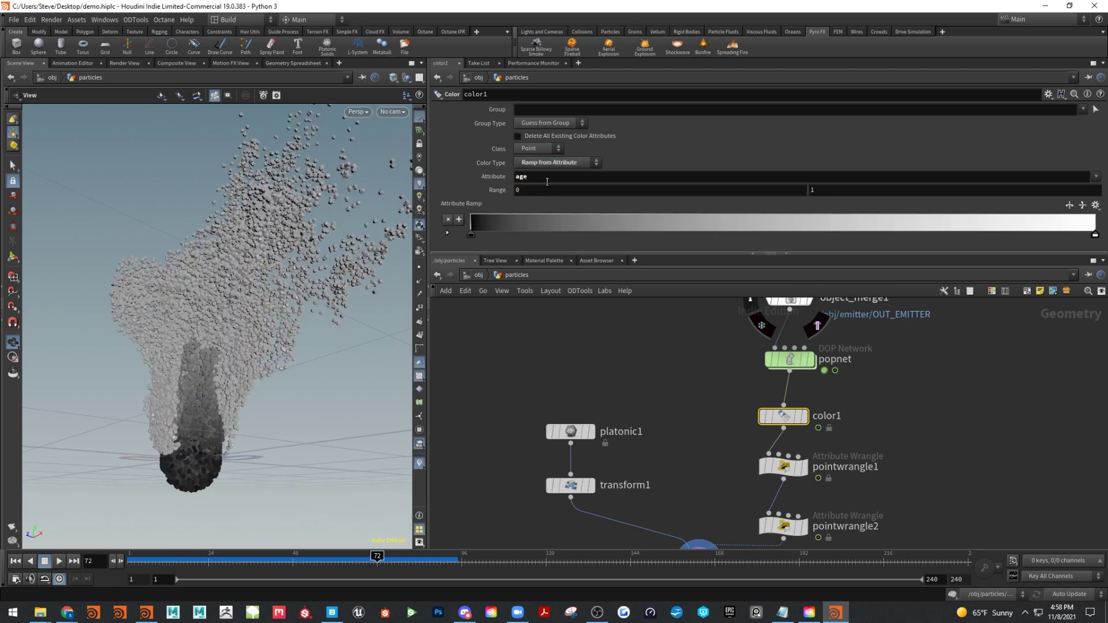
Try shifting the white and black end markers along color1's attribute ramp
{"action": "left_click_drag", "start_coordinate": [173, 341], "coordinate": [215, 345]}
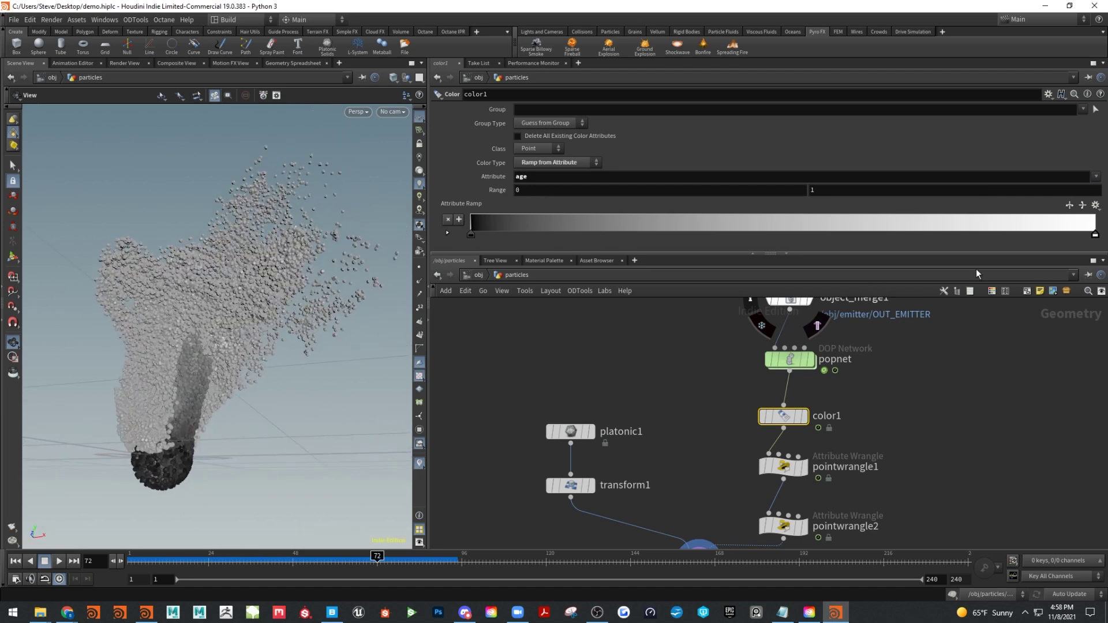
{"action": "left_click_drag", "start_coordinate": [1095, 236], "coordinate": [573, 254]}
{"action": "key", "text": "ctrl+z"}
{"action": "mouse_move", "coordinate": [483, 234]}
{"action": "left_mouse_down"}
{"action": "mouse_move", "coordinate": [1030, 237]}
{"action": "mouse_move", "coordinate": [771, 246]}
{"action": "mouse_move", "coordinate": [487, 236]}
{"action": "mouse_move", "coordinate": [1039, 229]}
{"action": "mouse_move", "coordinate": [455, 241]}
{"action": "left_mouse_up"}
Replace color1 with the copied multicolor age ramp node, color2, and play the simulation from the first frame to about frame 78
{"action": "left_click", "coordinate": [786, 473]}
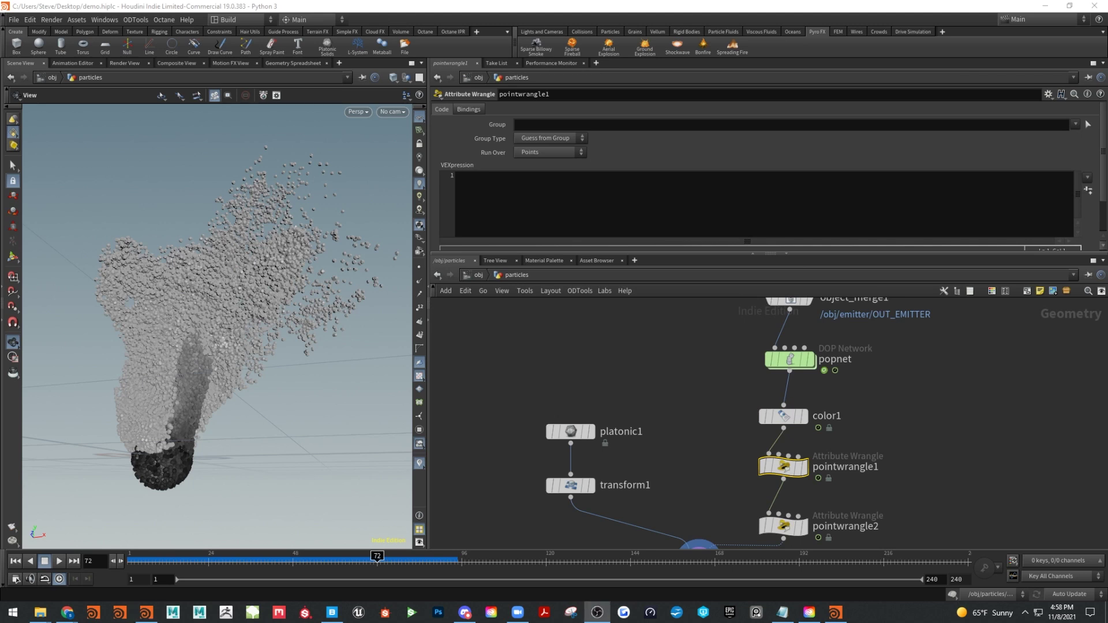
{"action": "key", "text": "ctrl+v"}
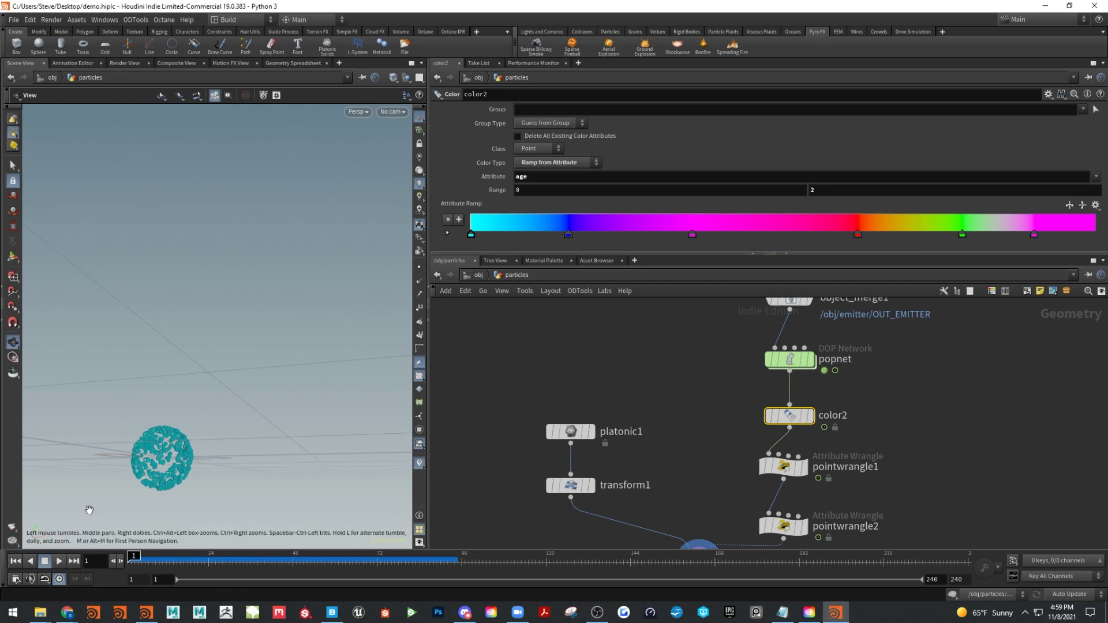
{"action": "left_click", "coordinate": [58, 564]}
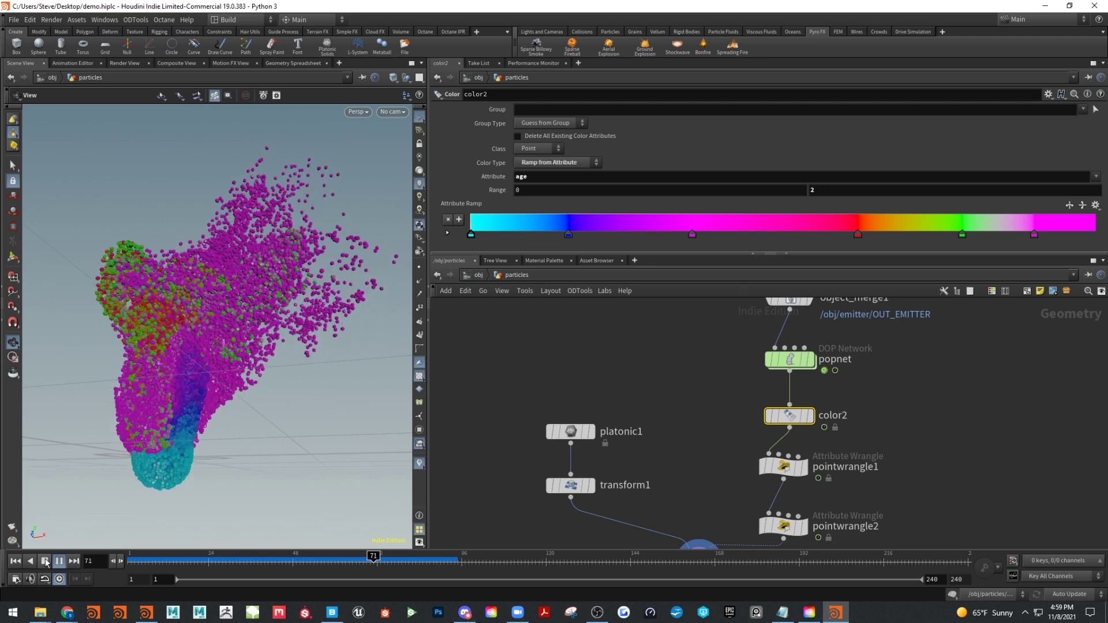
{"action": "left_click", "coordinate": [45, 561]}
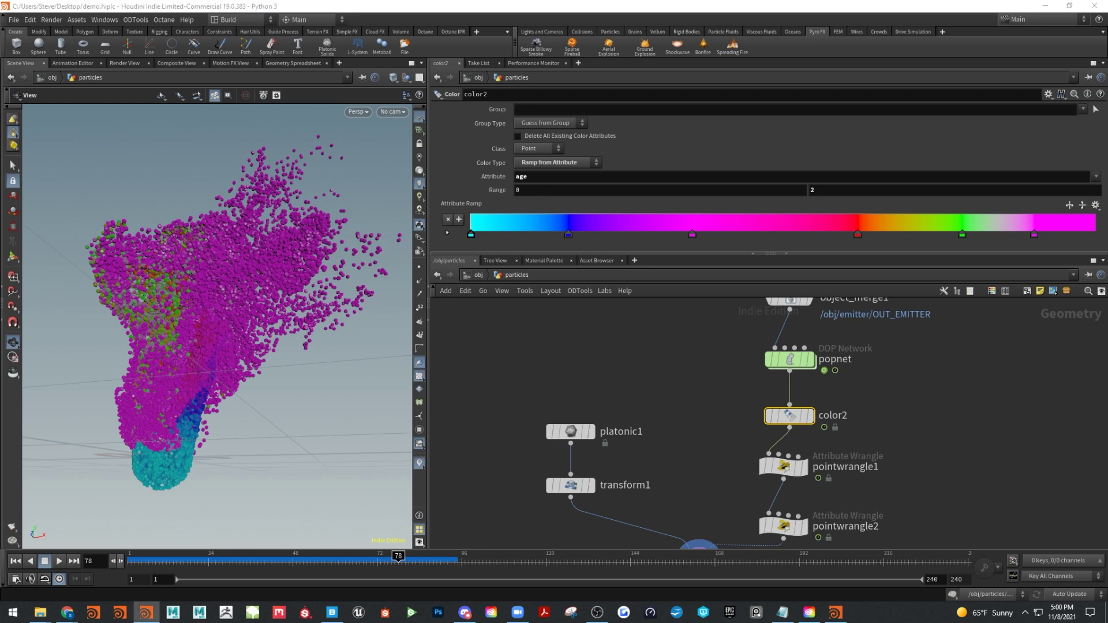
Rename the pointwrangle1 node as SIZE_CONTROL
{"action": "middle_click_drag", "start_coordinate": [904, 450], "coordinate": [908, 403]}
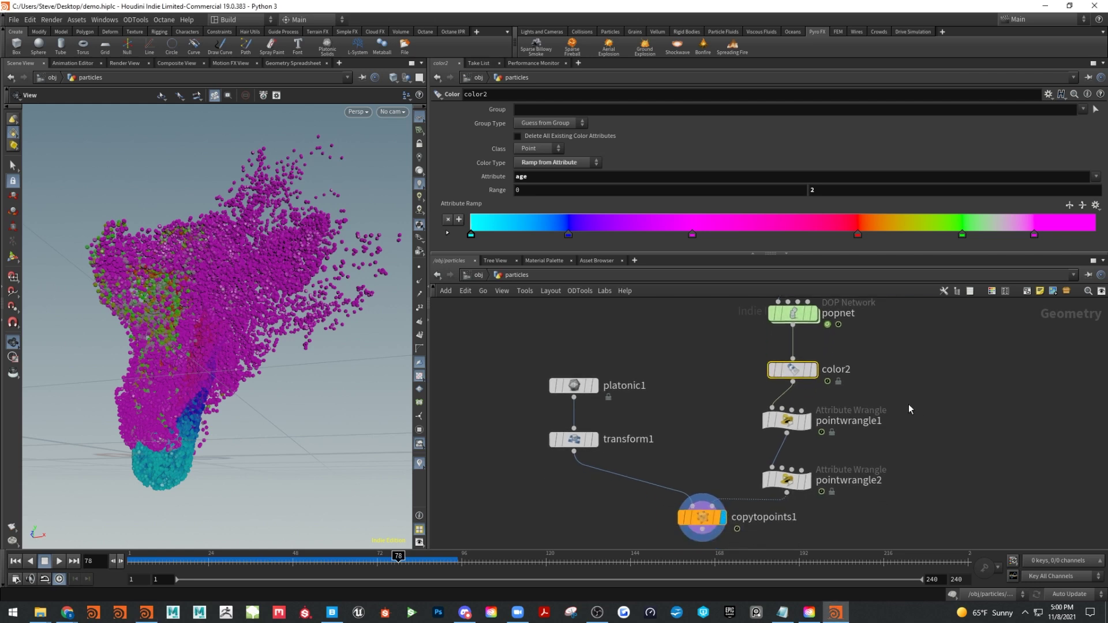
{"action": "left_click", "coordinate": [798, 423]}
{"action": "left_click", "coordinate": [861, 422]}
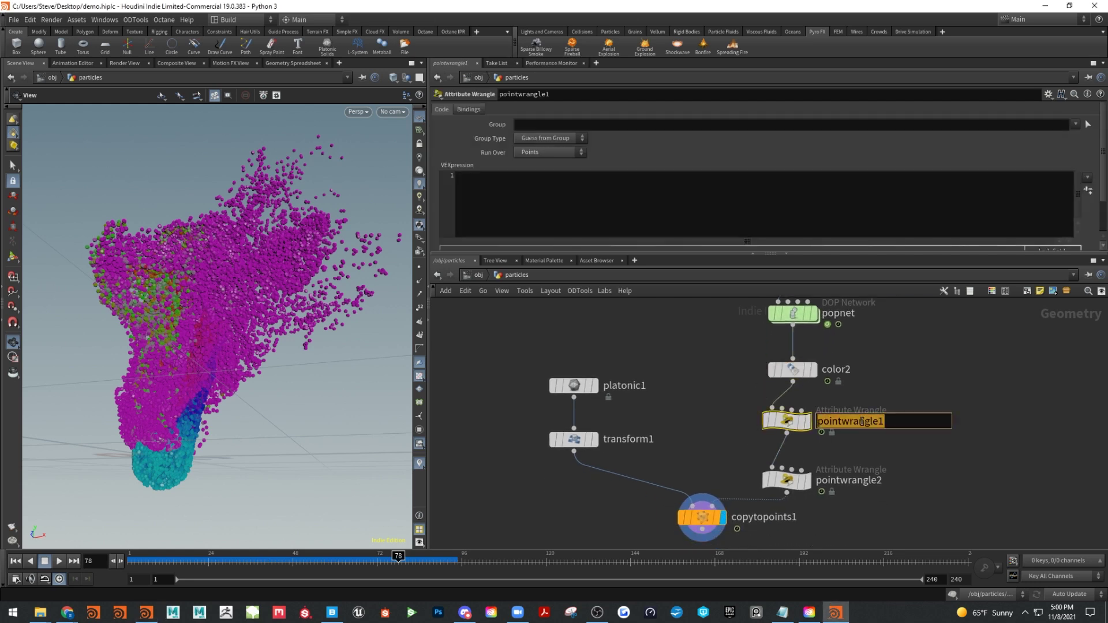
{"action": "type", "text": "SIZE_c"}
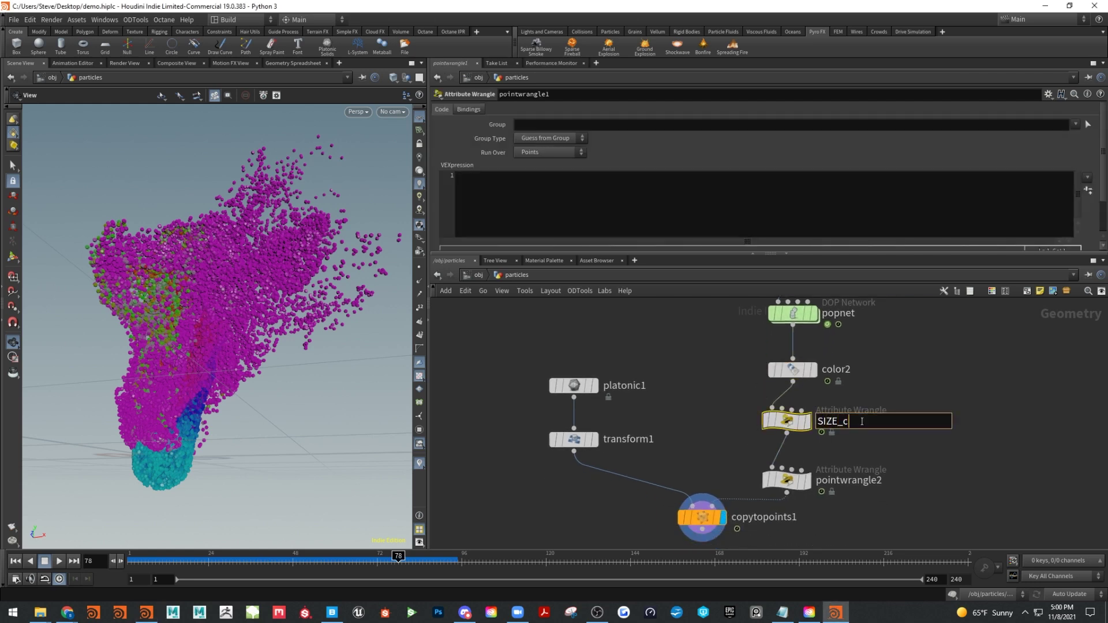
{"action": "type", "text": "ONTROL"}
{"action": "key", "text": "Return"}
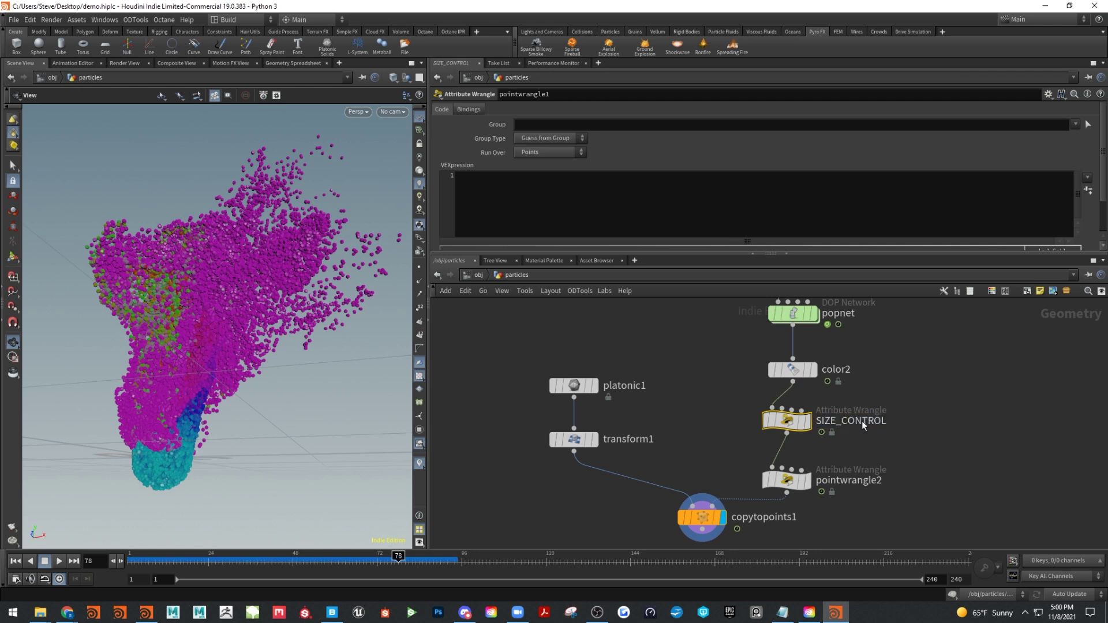
Give the SIZE_CONTROL node a circular shape and a bright green color in the network
{"action": "left_click", "coordinate": [1005, 290]}
{"action": "left_click", "coordinate": [1097, 489]}
{"action": "key", "text": "c"}
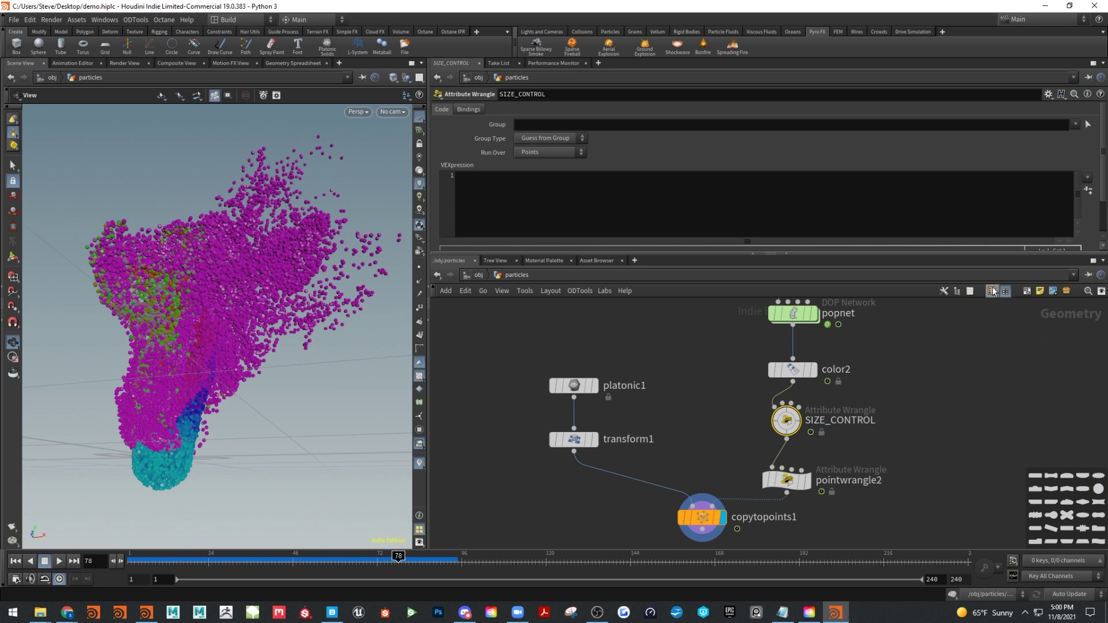
{"action": "left_click", "coordinate": [1050, 507]}
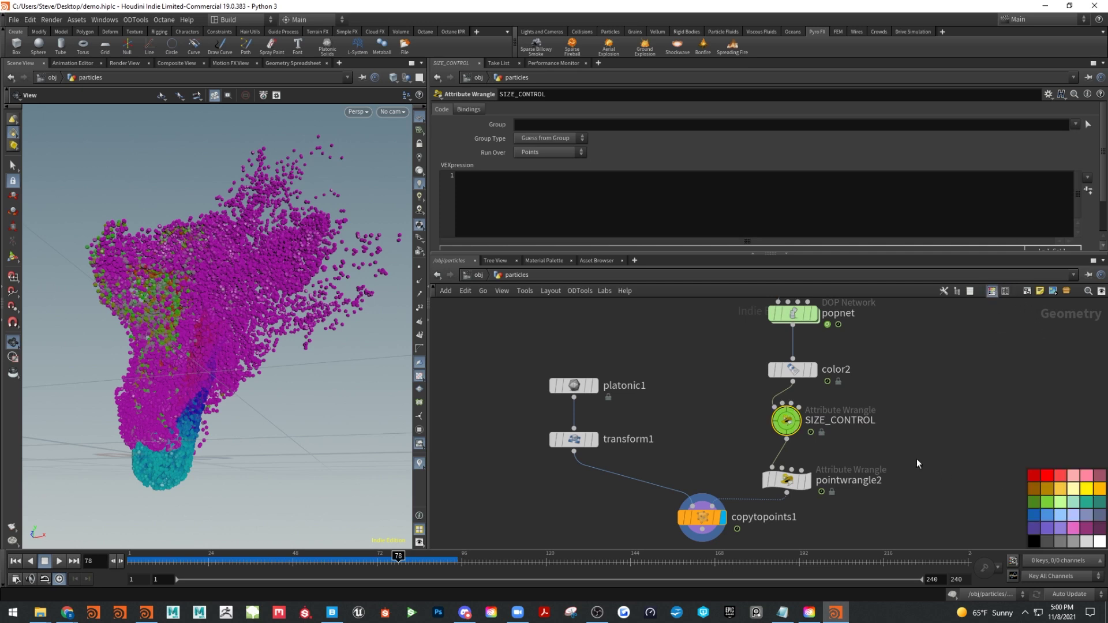
Give the pointwrangle2 node the same bright green color and circular shape as SIZE_CONTROL
{"action": "left_click", "coordinate": [785, 481]}
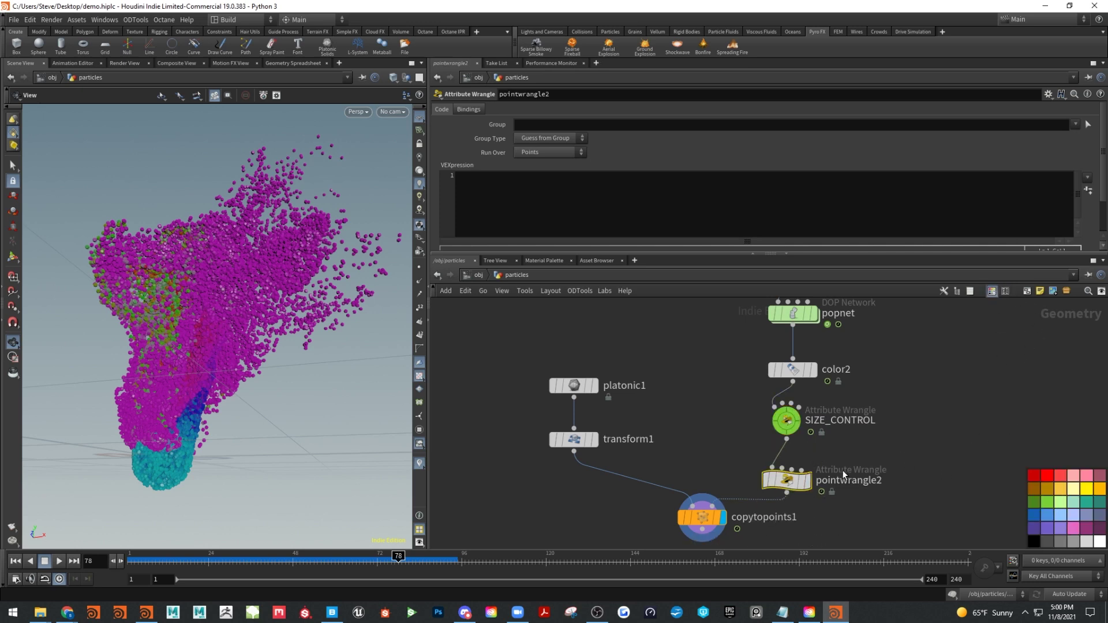
{"action": "left_click", "coordinate": [1047, 504]}
{"action": "left_click", "coordinate": [1006, 291]}
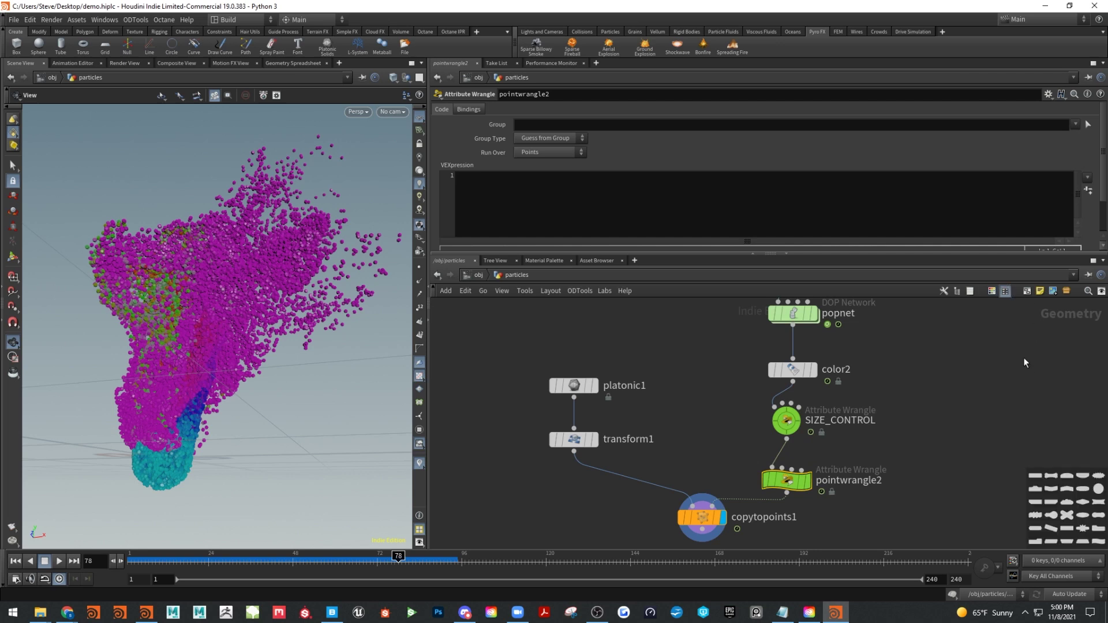
{"action": "left_click", "coordinate": [1098, 489]}
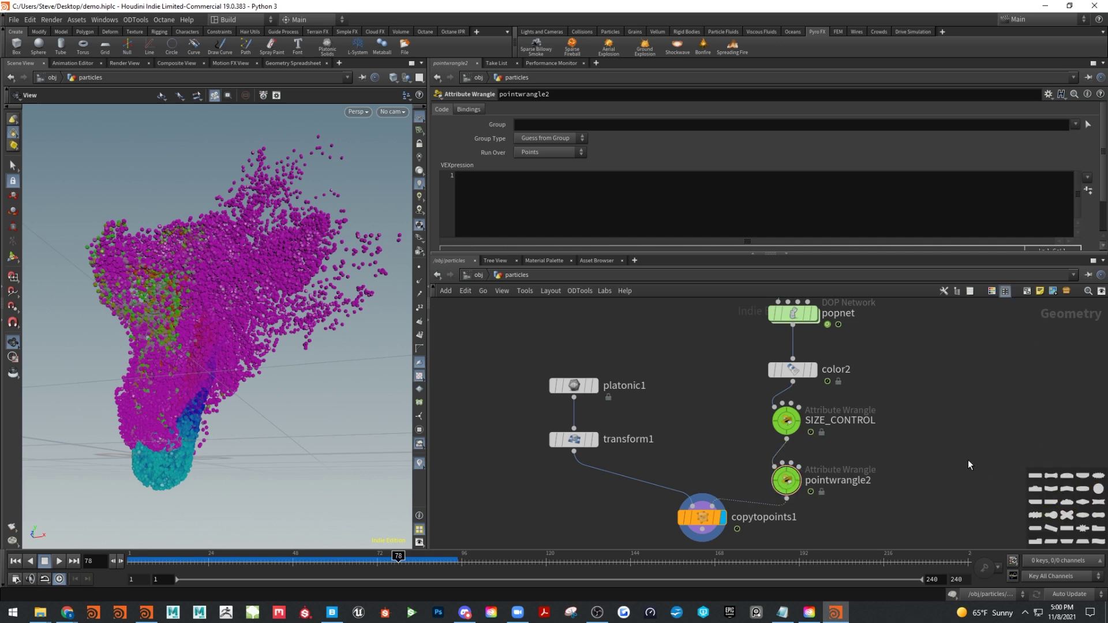
{"action": "left_click", "coordinate": [1003, 293]}
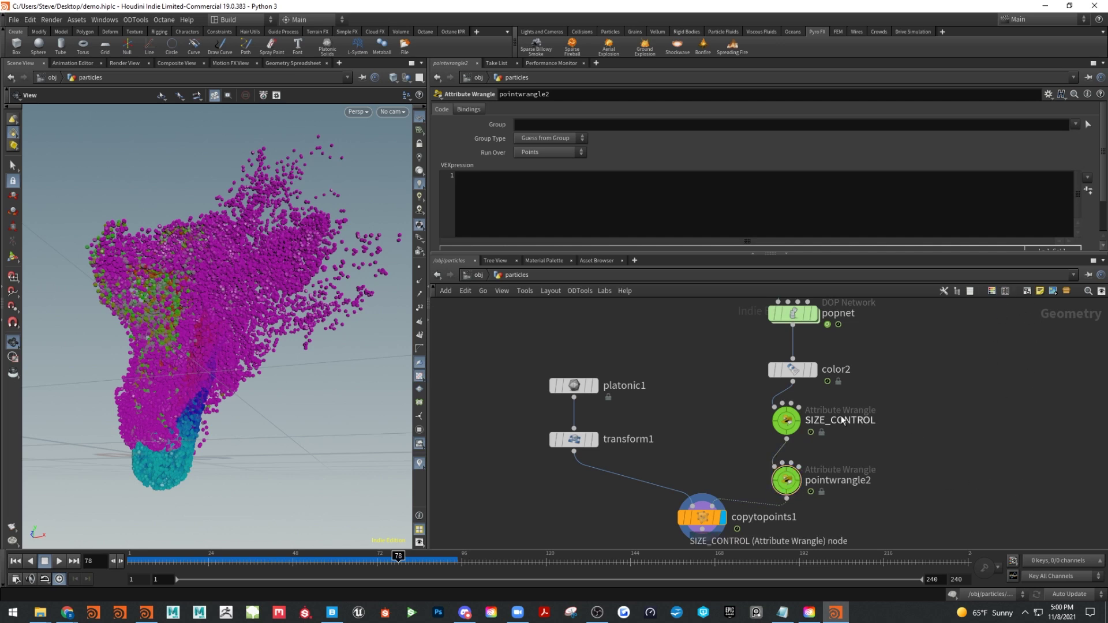
Enter the VEX expression f@pscale = chramp('scale',f@nage); in SIZE_CONTROL
{"action": "left_click", "coordinate": [786, 420]}
{"action": "left_click", "coordinate": [651, 229]}
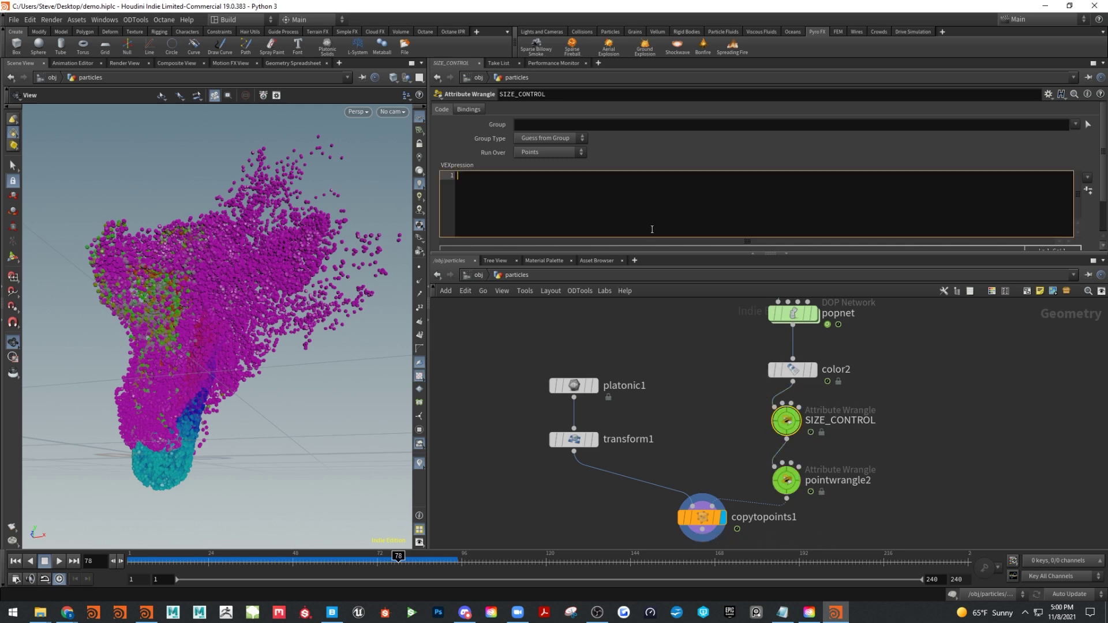
{"action": "type", "text": "f@pscale ="}
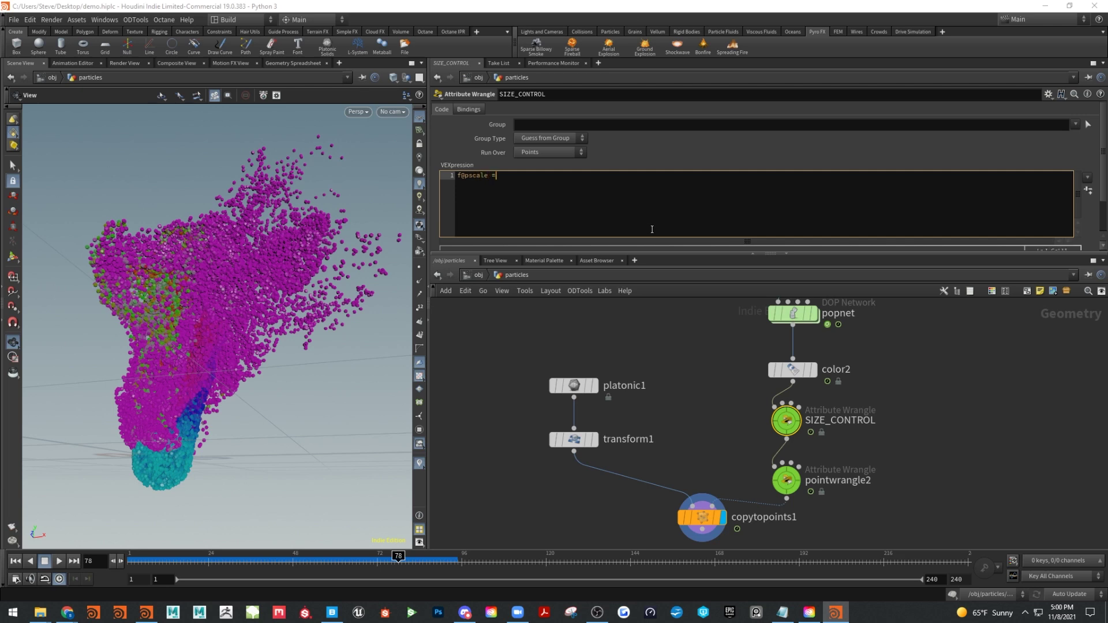
{"action": "type", "text": "chramp("}
{"action": "type", "text": "'scale',f@nage"}
{"action": "key", "text": "End"}
{"action": "type", "text": ";"}
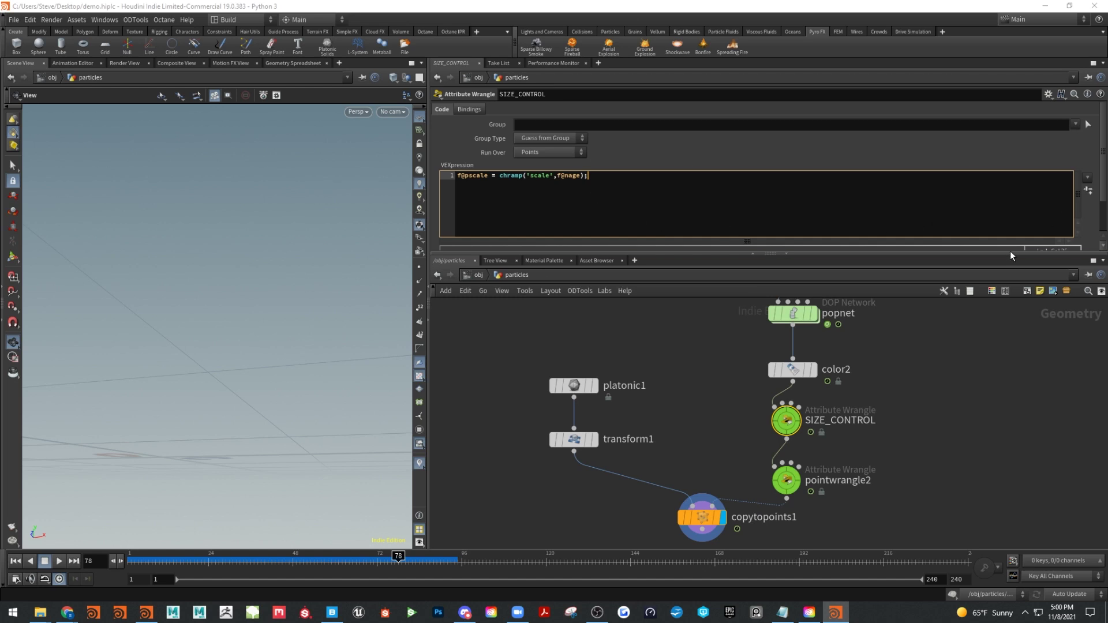
Expose SIZE_CONTROL's scale ramp and shape it with points of value 0.3 at position 0.617 and 0.133 at position 0.038
{"action": "left_click_drag", "start_coordinate": [1010, 251], "coordinate": [1016, 330]}
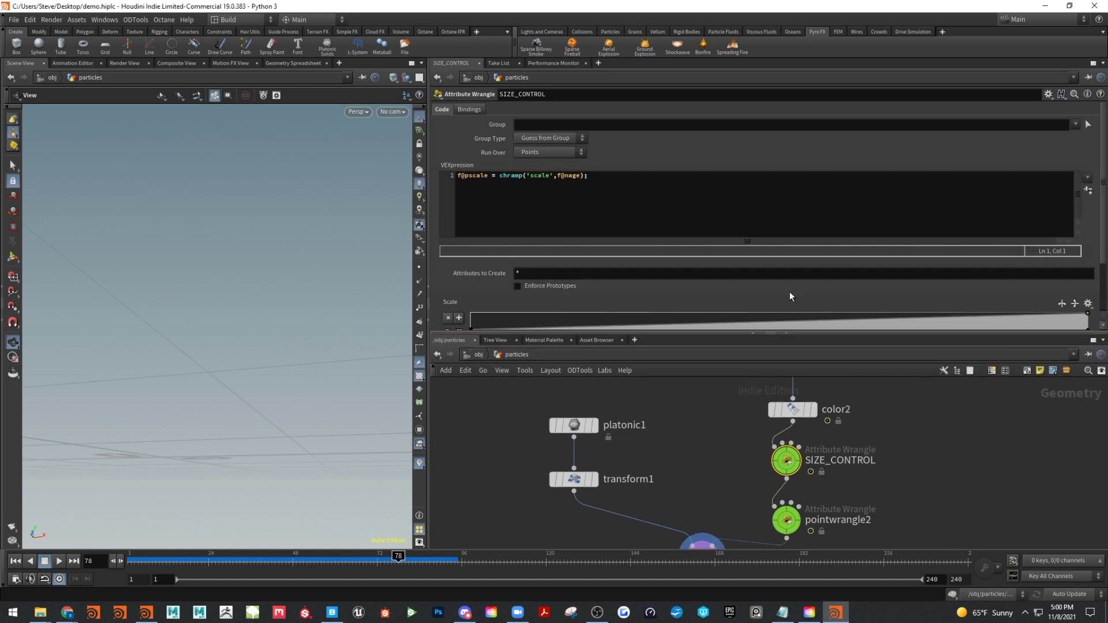
{"action": "scroll", "coordinate": [789, 296], "scroll_direction": "down", "scroll_amount": 3}
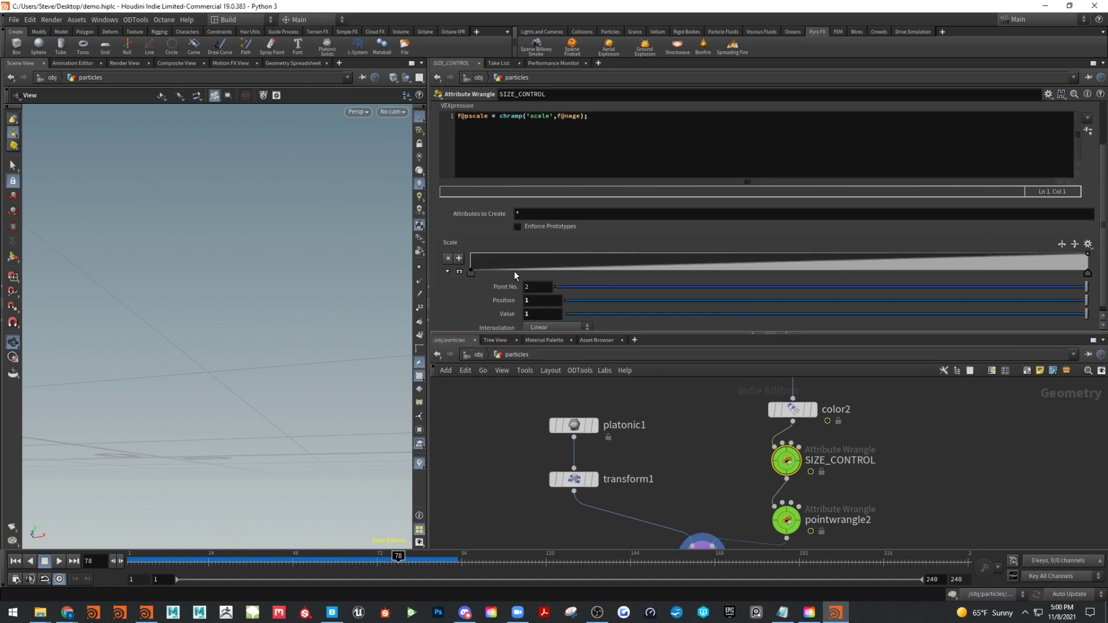
{"action": "left_click_drag", "start_coordinate": [524, 261], "coordinate": [851, 266]}
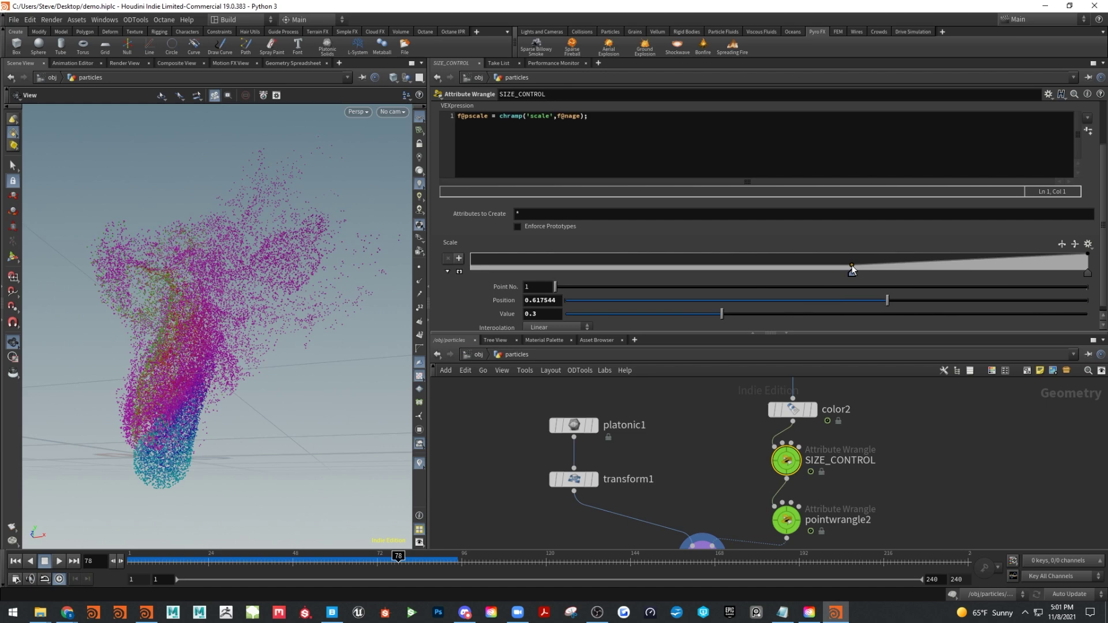
{"action": "left_click_drag", "start_coordinate": [516, 257], "coordinate": [492, 268]}
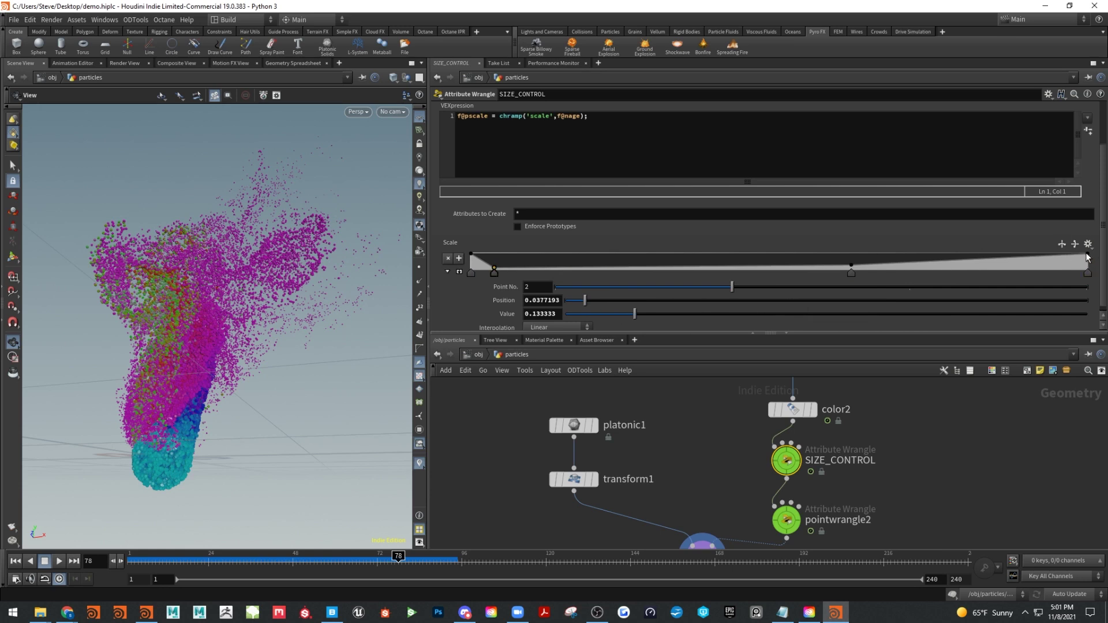
Delete the scale ramp's two rightmost points and add a mid-ramp peak plus a point of value 0.067 at position 0.43
{"action": "left_click", "coordinate": [1088, 273]}
{"action": "key", "text": "Delete"}
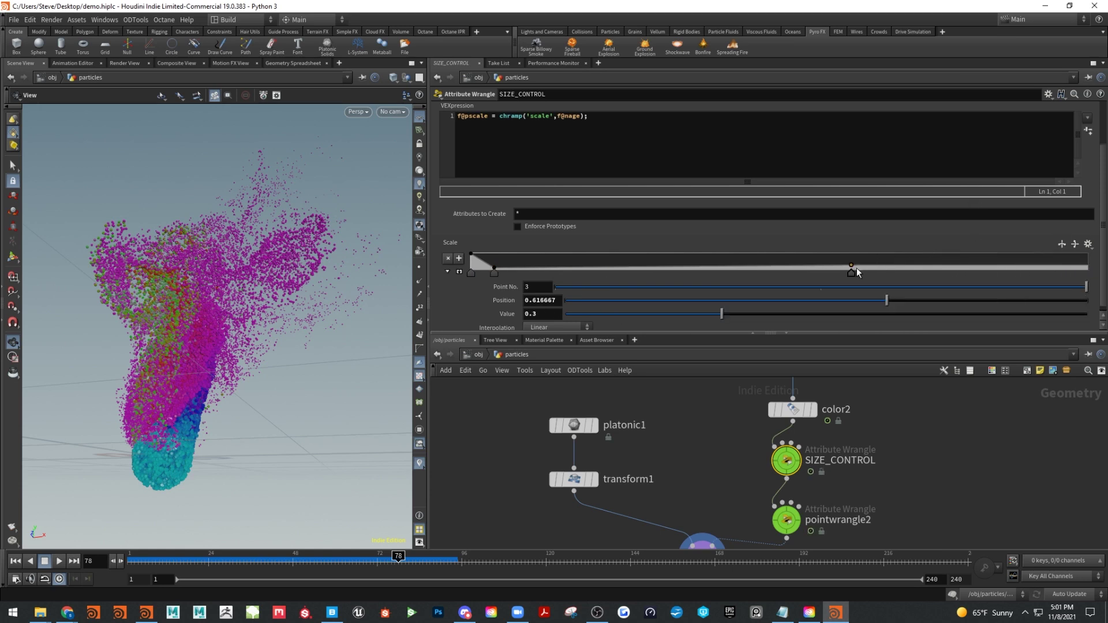
{"action": "key", "text": "Delete"}
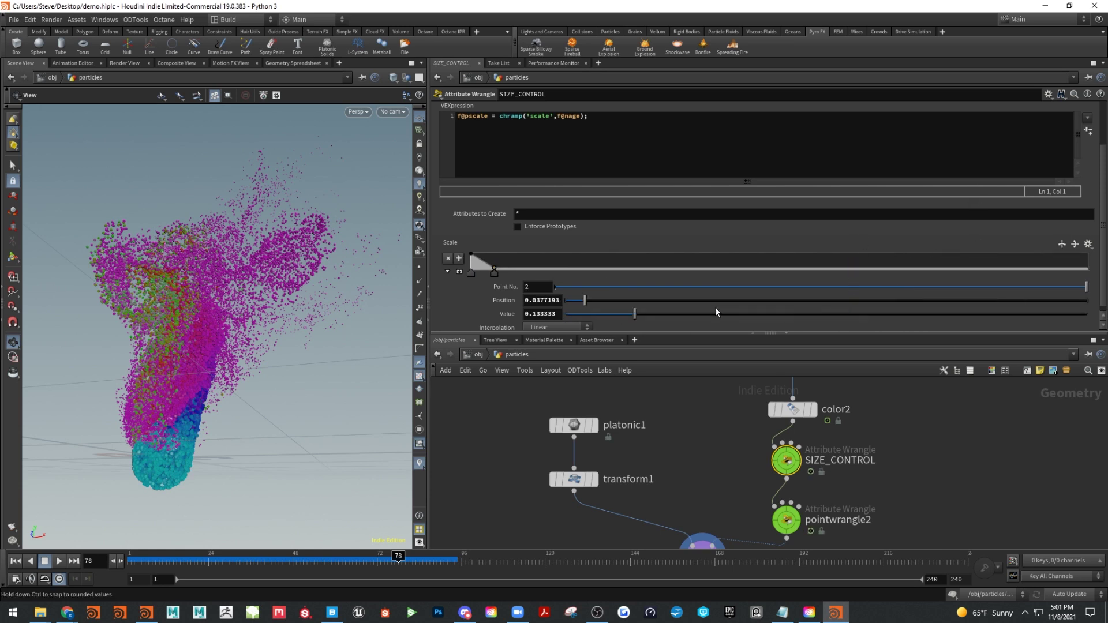
{"action": "left_click_drag", "start_coordinate": [496, 275], "coordinate": [626, 260]}
{"action": "left_click_drag", "start_coordinate": [716, 262], "coordinate": [753, 270]}
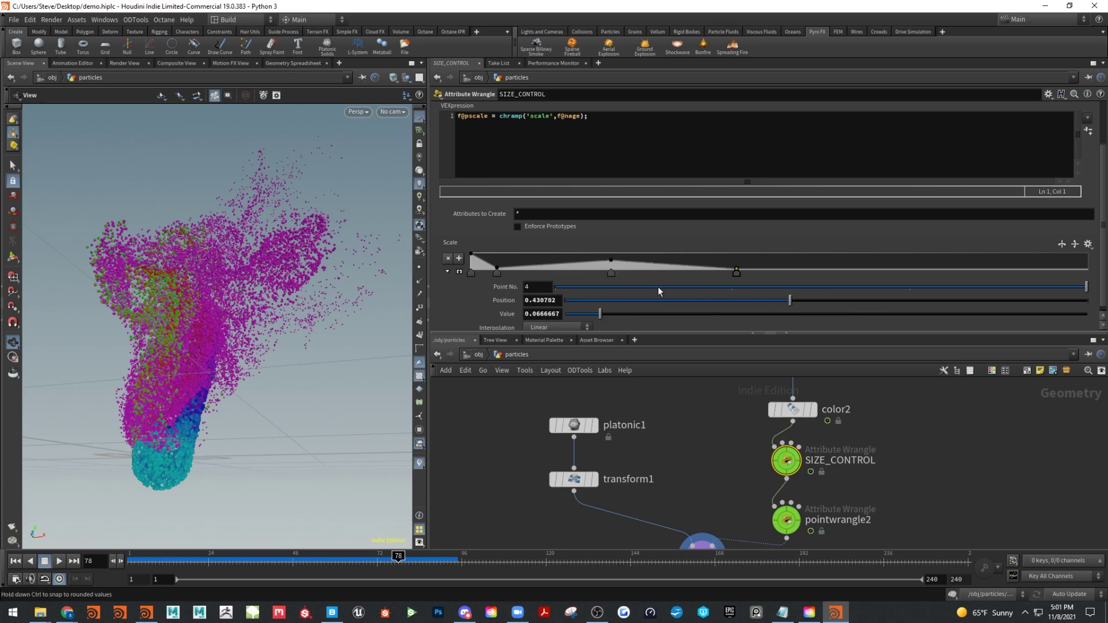
Play the particle simulation from the first frame to about frame 82 and examine how particle size changes with age
{"action": "scroll", "coordinate": [268, 318], "scroll_direction": "up", "scroll_amount": 6}
{"action": "left_click_drag", "start_coordinate": [267, 318], "coordinate": [332, 444]}
{"action": "left_click", "coordinate": [15, 560]}
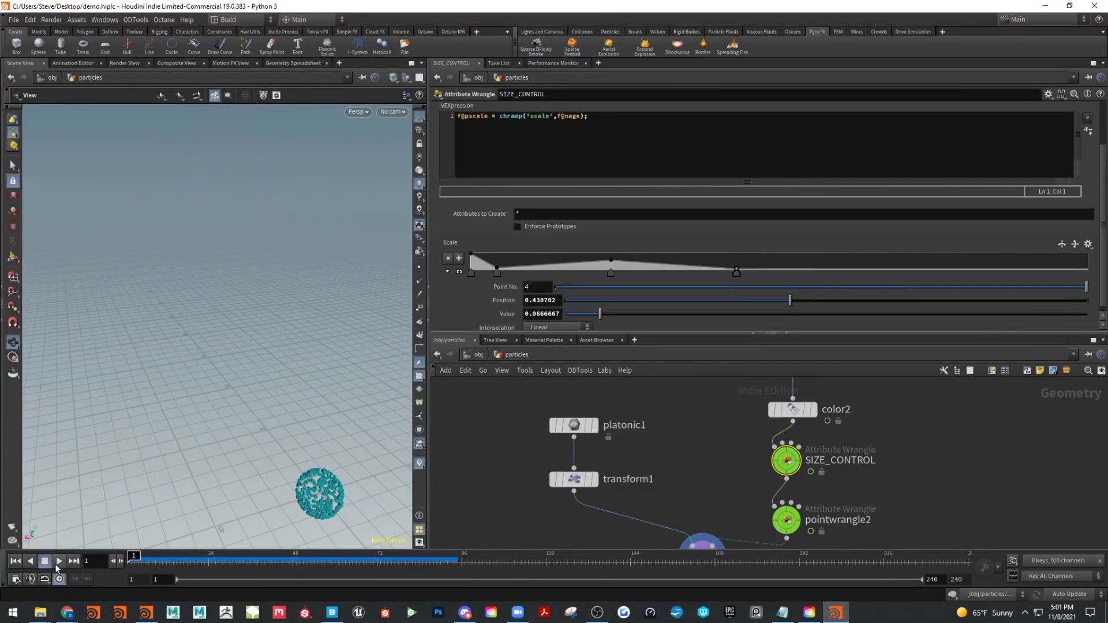
{"action": "left_click", "coordinate": [60, 561]}
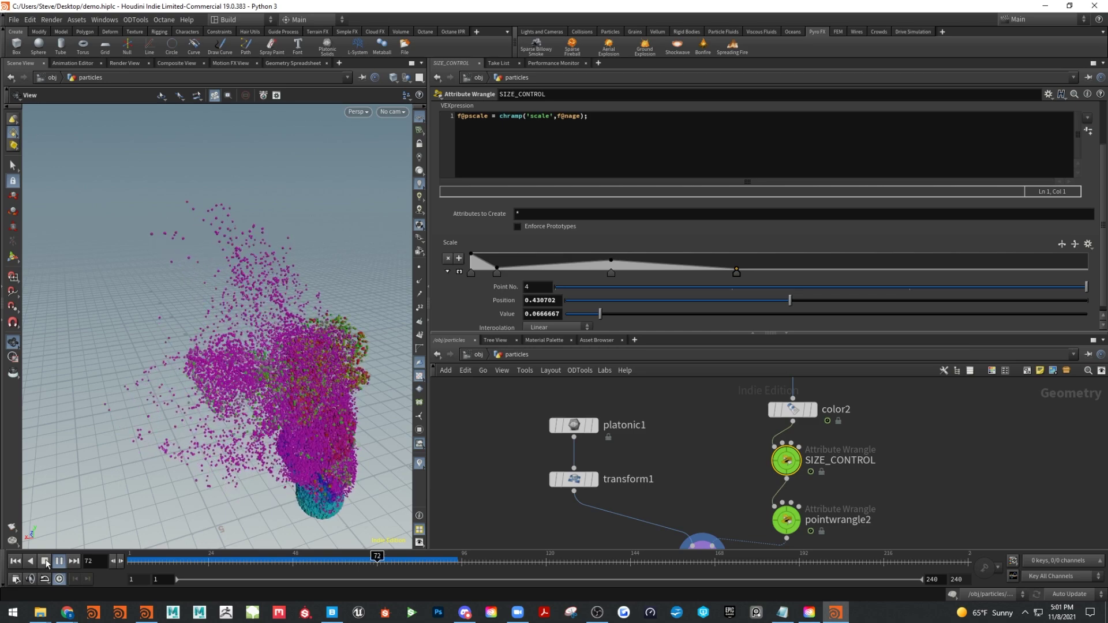
{"action": "left_click", "coordinate": [45, 563]}
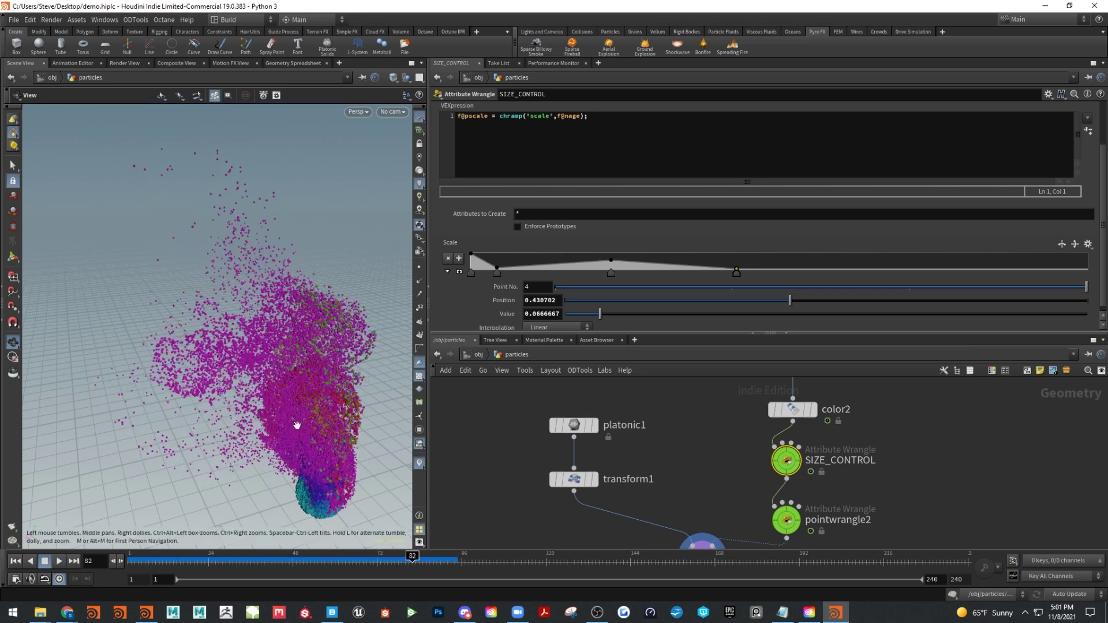
{"action": "left_click_drag", "start_coordinate": [297, 425], "coordinate": [265, 329]}
Return to the object level and move the emitter, smoke, particles and vel_volume objects together closer to the stuff box
{"action": "left_click_drag", "start_coordinate": [663, 333], "coordinate": [655, 232]}
{"action": "left_click", "coordinate": [462, 254]}
{"action": "key", "text": "h"}
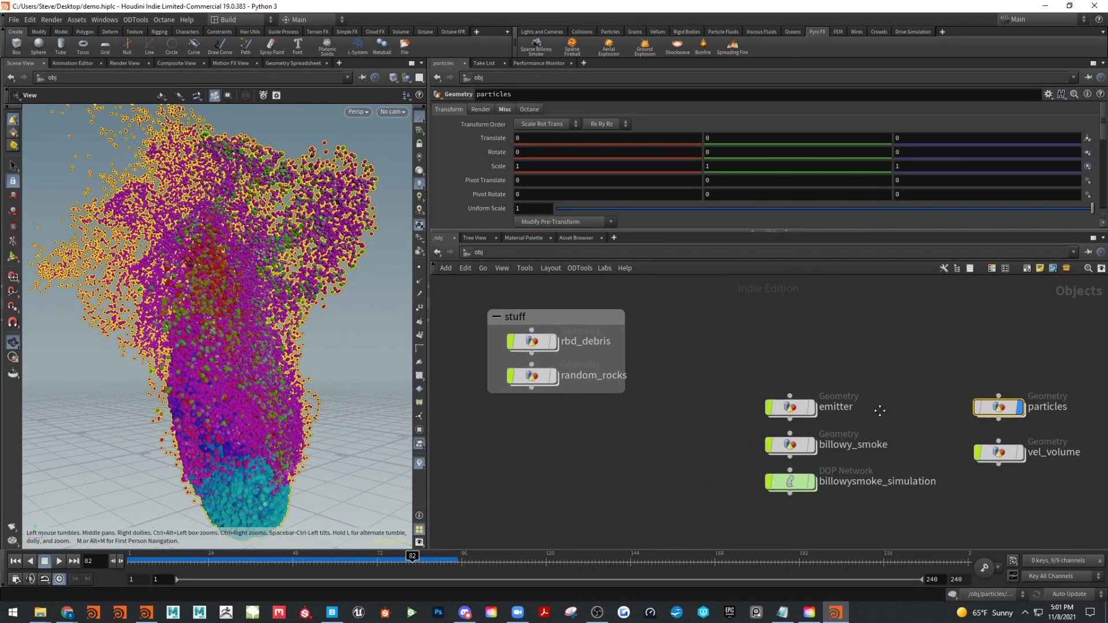
{"action": "left_click_drag", "start_coordinate": [739, 364], "coordinate": [964, 360]}
{"action": "left_click", "coordinate": [920, 454]}
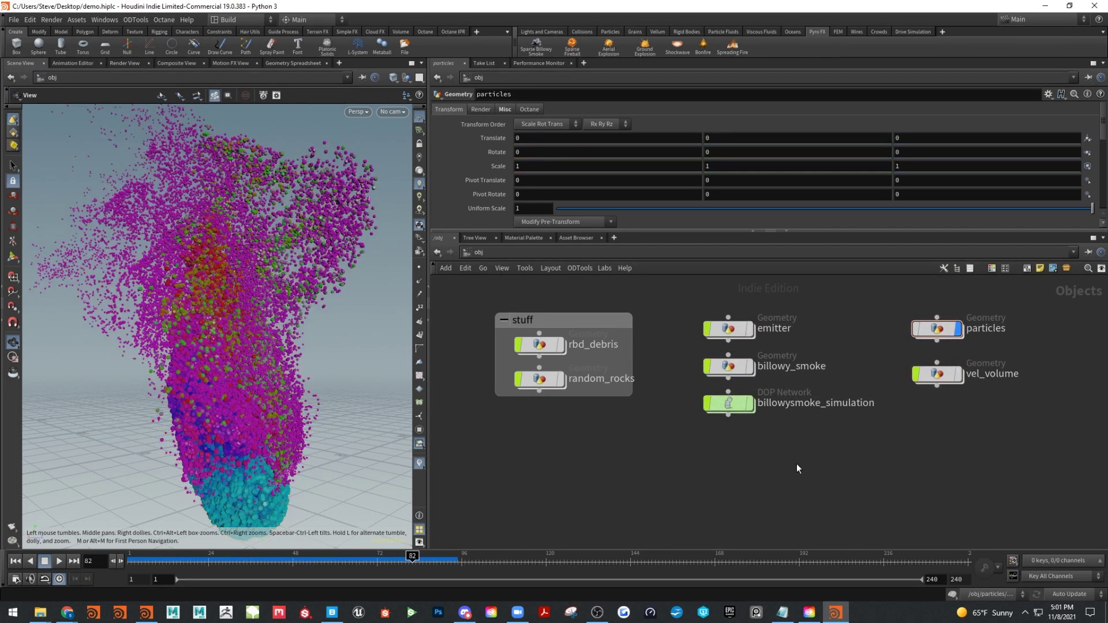
{"action": "middle_click_drag", "start_coordinate": [797, 462], "coordinate": [822, 491]}
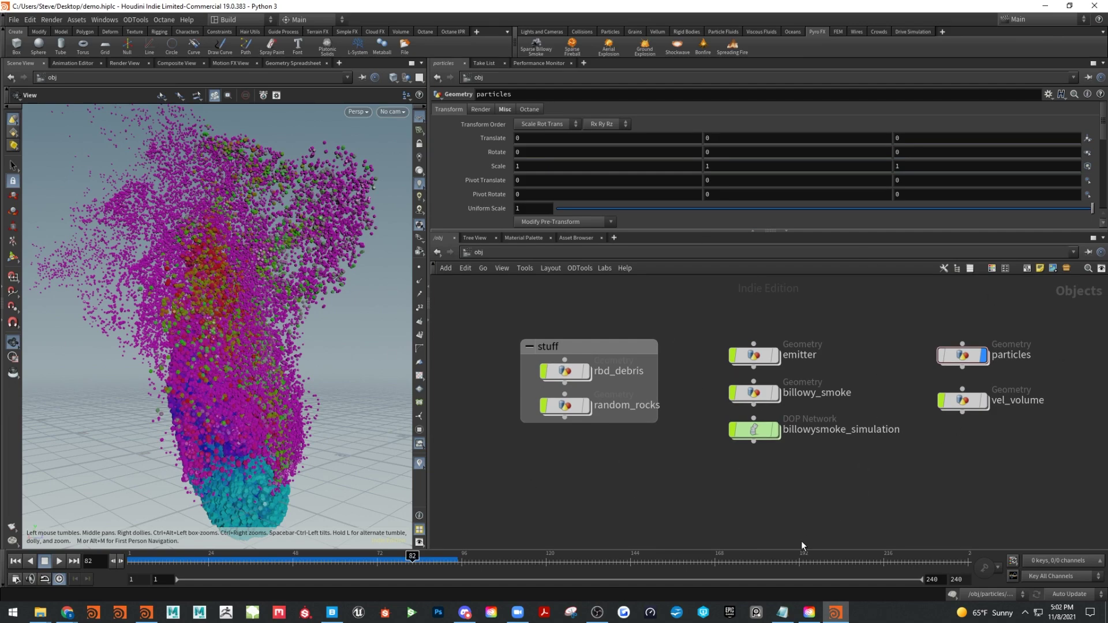
Go to the out network and add a Karma render node
{"action": "left_click_drag", "start_coordinate": [218, 330], "coordinate": [277, 314]}
{"action": "left_click", "coordinate": [491, 252]}
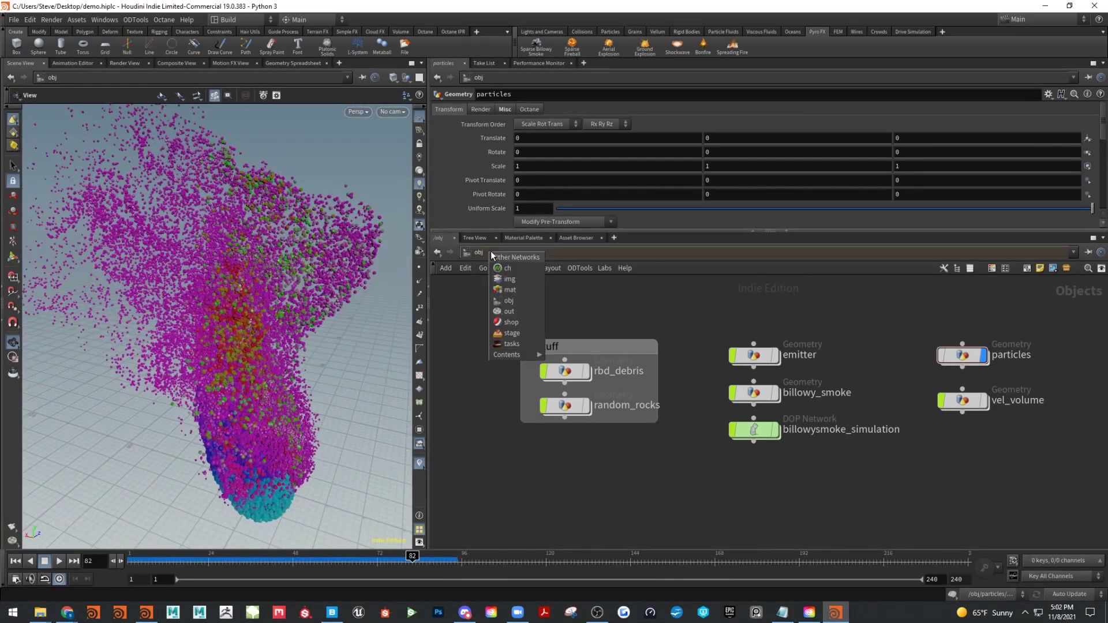
{"action": "left_click", "coordinate": [509, 312]}
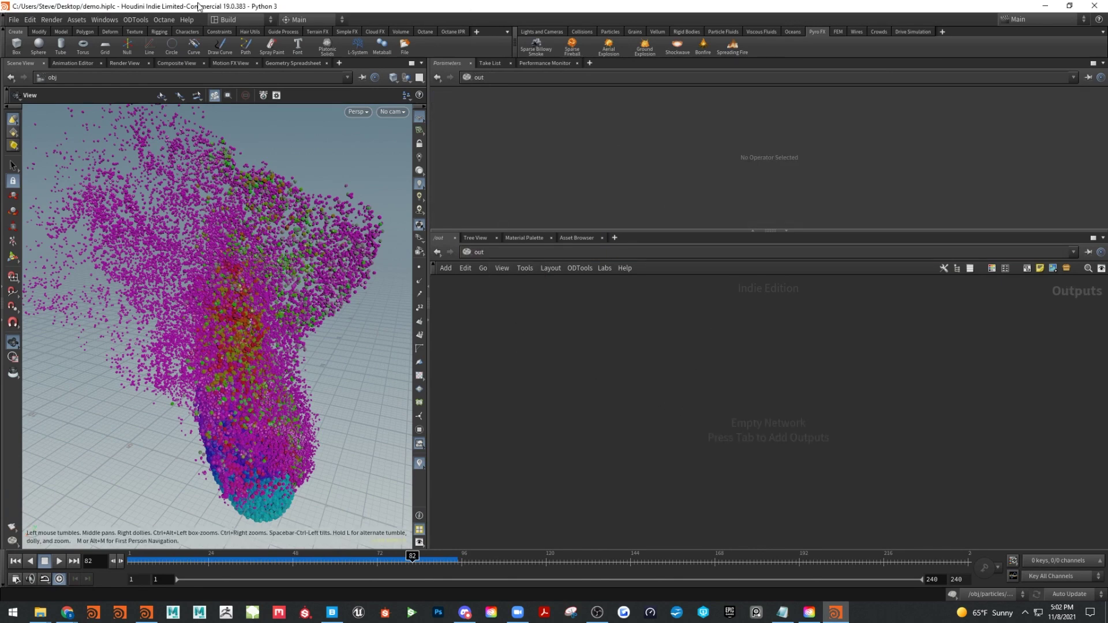
{"action": "key", "text": "Tab"}
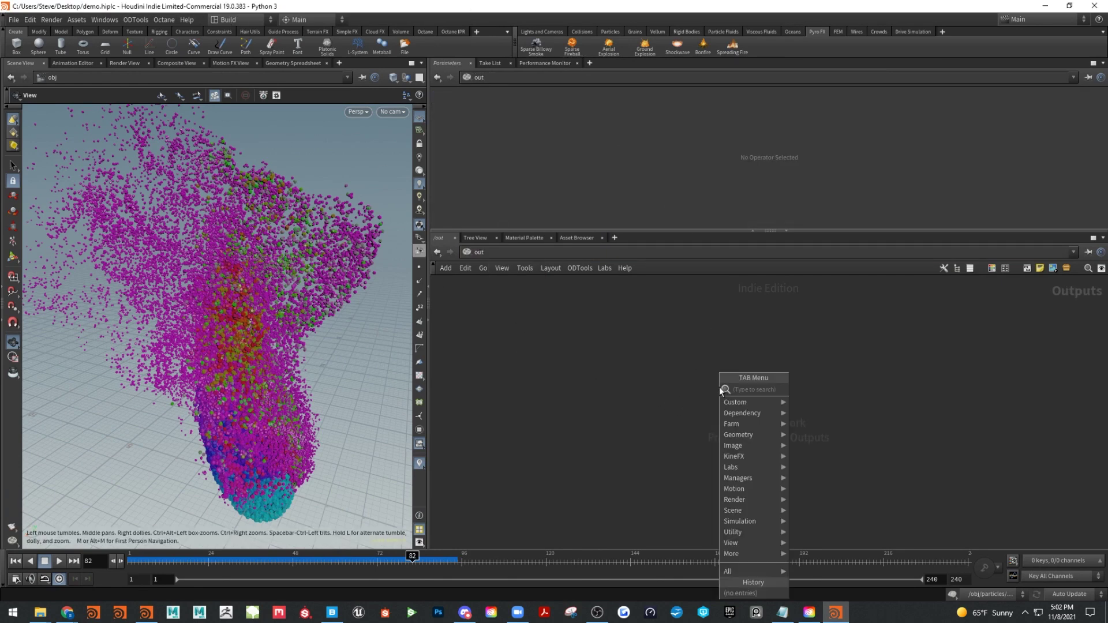
{"action": "type", "text": "ka"}
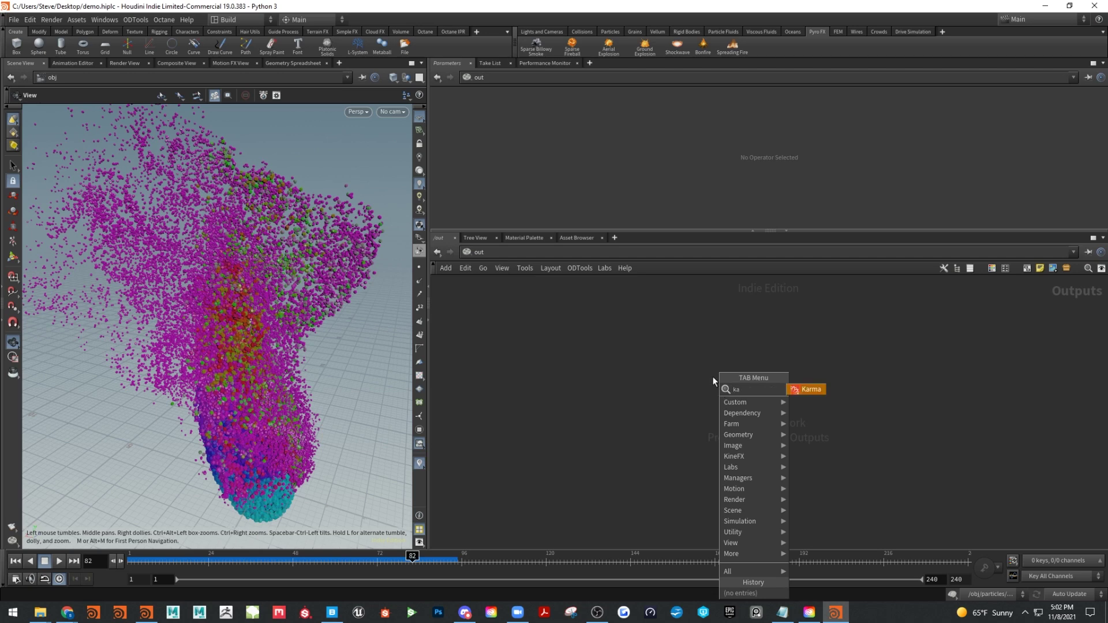
{"action": "left_click", "coordinate": [796, 390]}
{"action": "left_click", "coordinate": [773, 403]}
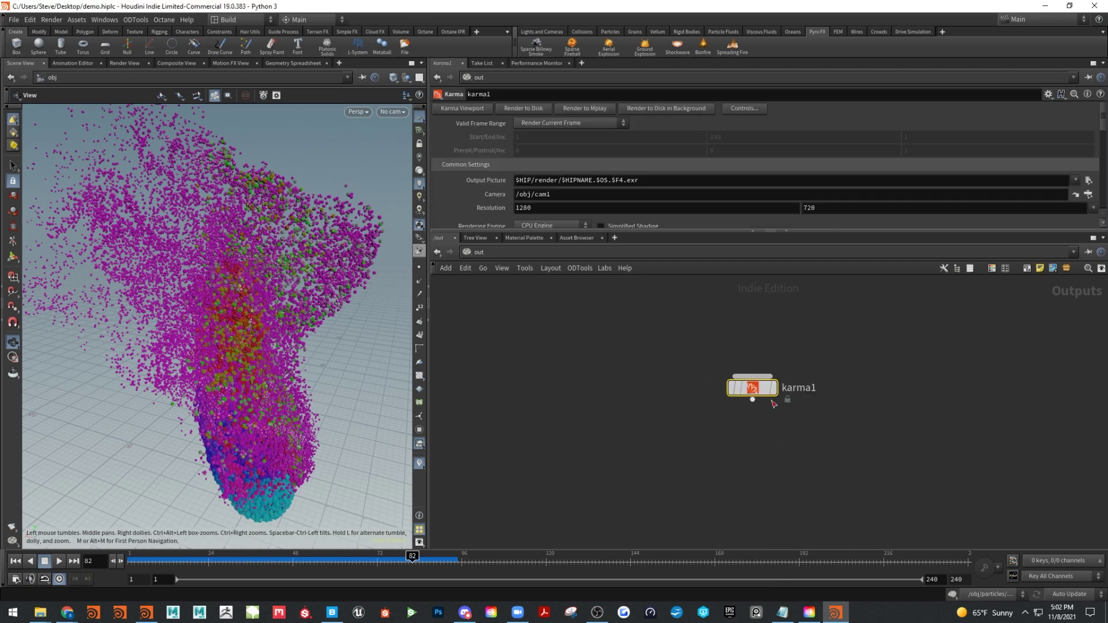
Save the scene file and set the Karma node's rendering engine to XPU Engine (Alpha)
{"action": "left_click_drag", "start_coordinate": [625, 230], "coordinate": [625, 303]}
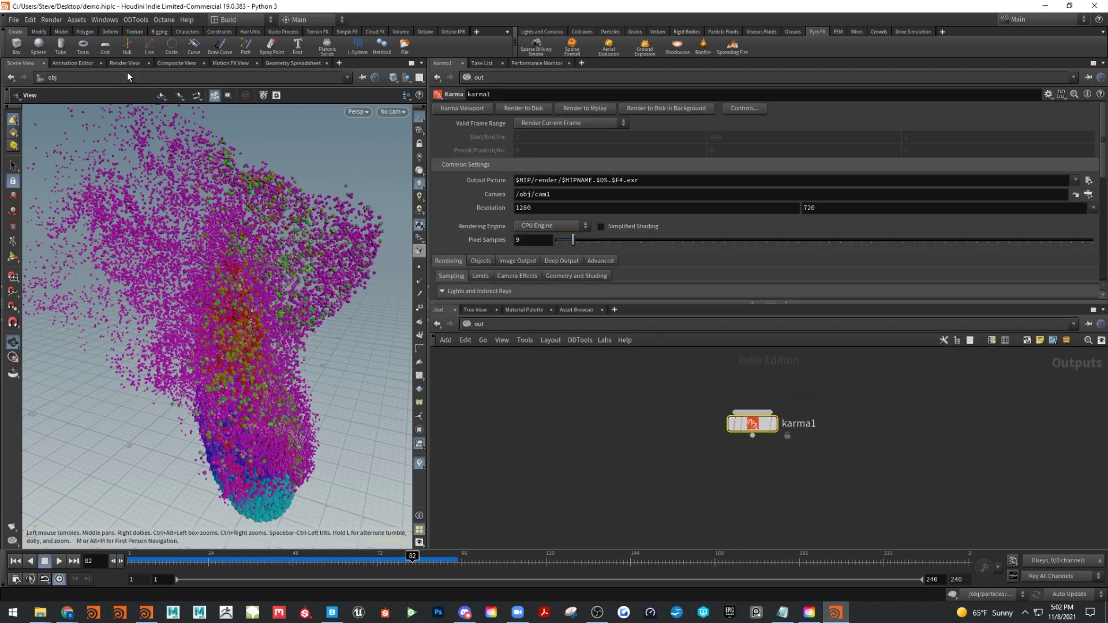
{"action": "left_click", "coordinate": [13, 21]}
{"action": "left_click", "coordinate": [22, 82]}
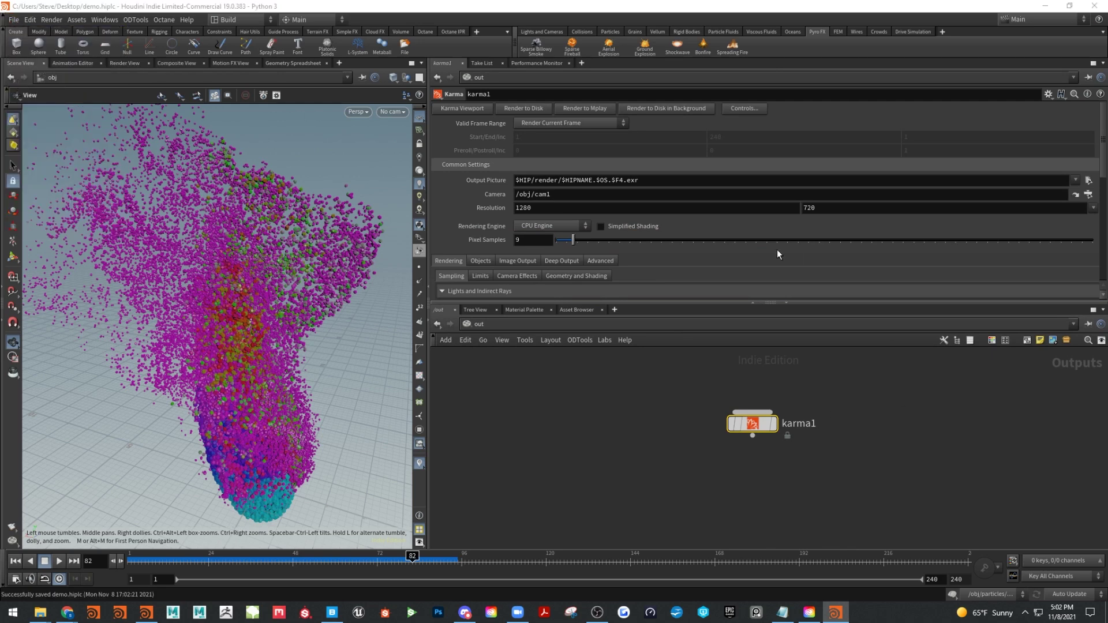
{"action": "left_click", "coordinate": [546, 225]}
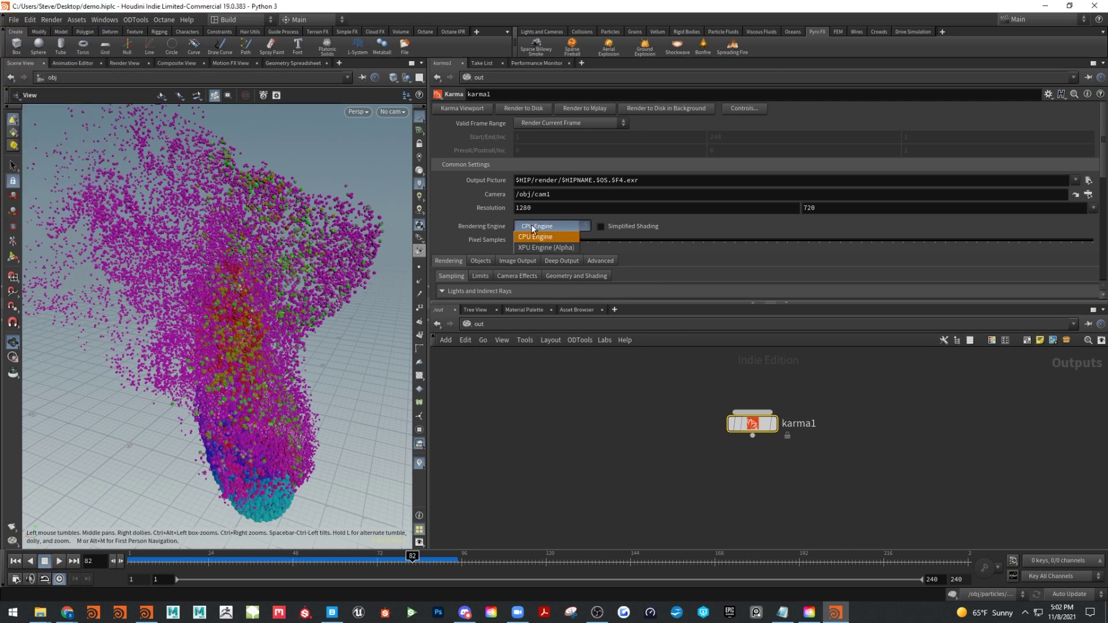
{"action": "left_click", "coordinate": [527, 248]}
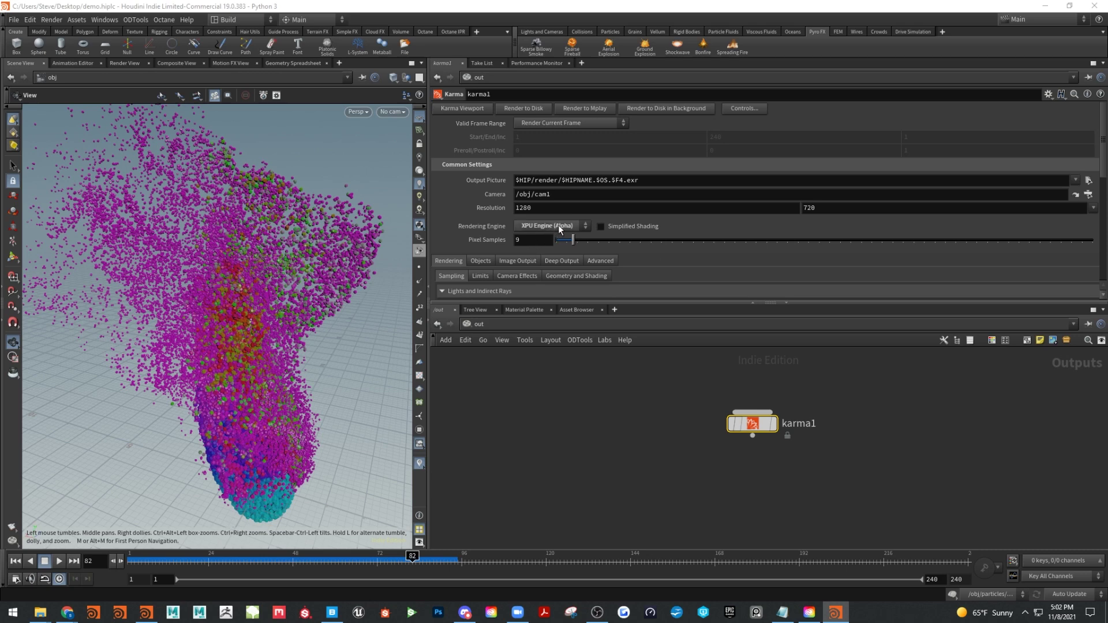
Open the Karma viewport for karma1, render its perspective view with Karma, and dismiss the console window
{"action": "left_click", "coordinate": [462, 109]}
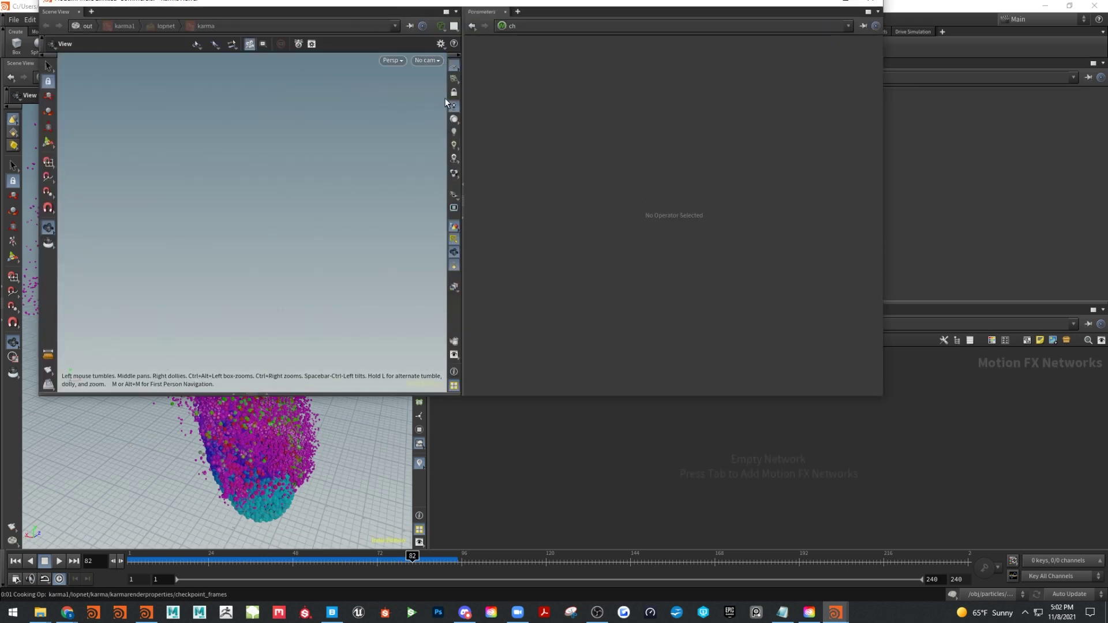
{"action": "left_click_drag", "start_coordinate": [382, 9], "coordinate": [586, 131]}
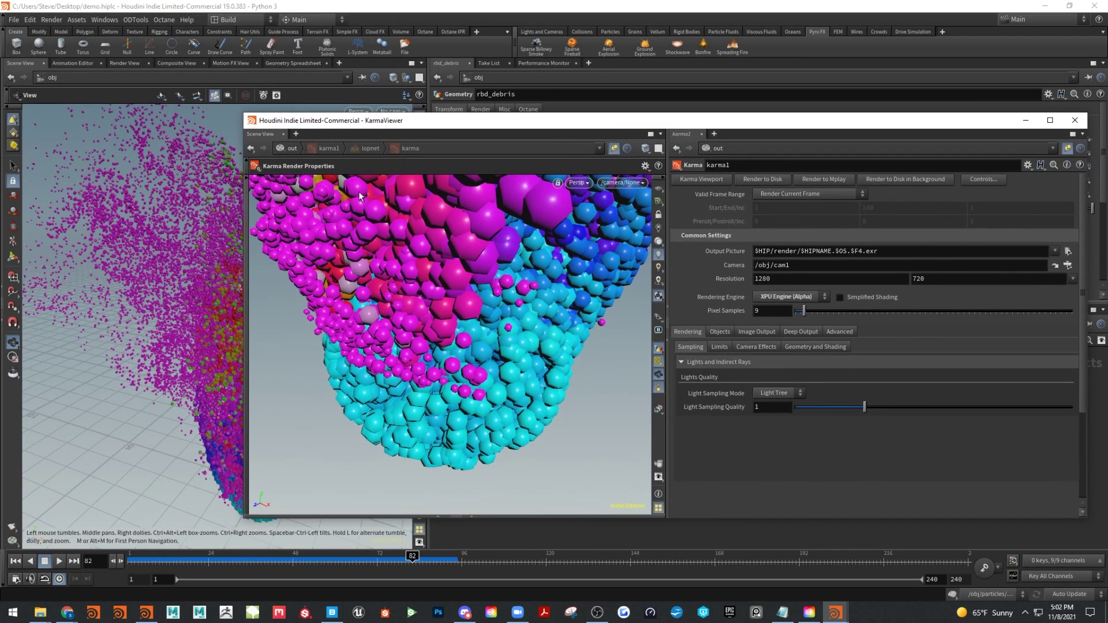
{"action": "left_click", "coordinate": [576, 183]}
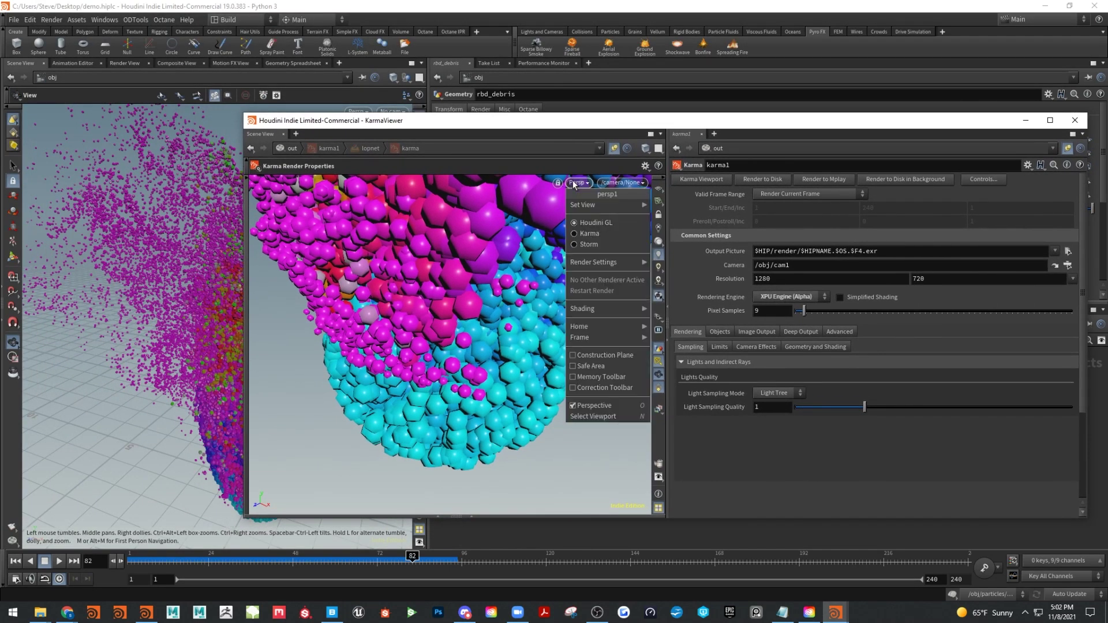
{"action": "left_click", "coordinate": [599, 227]}
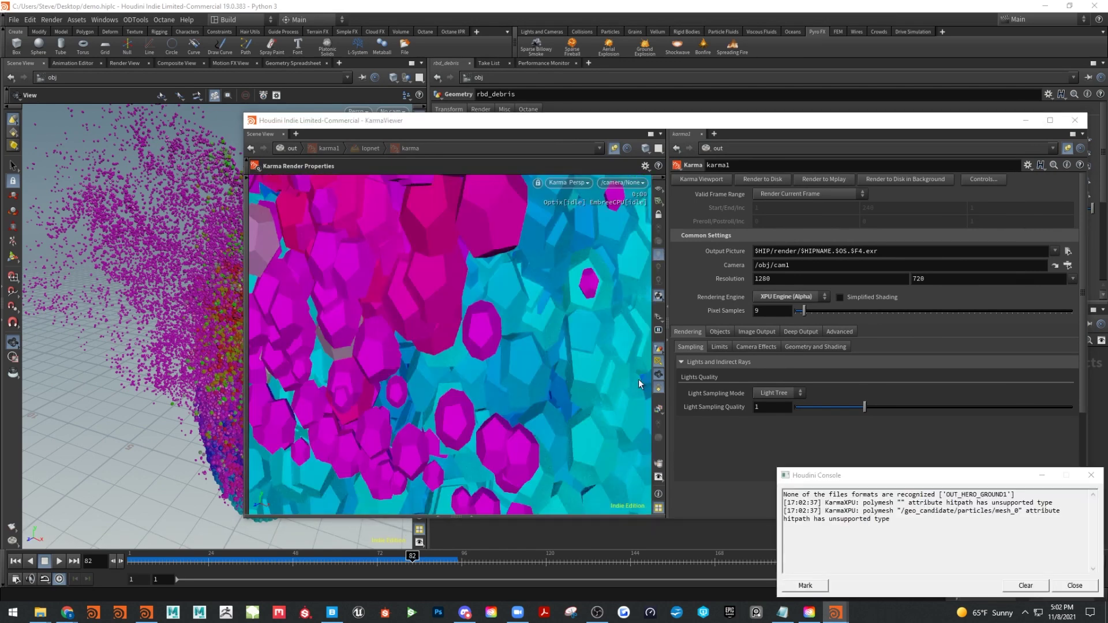
{"action": "left_click", "coordinate": [1074, 585]}
{"action": "key", "text": "Escape"}
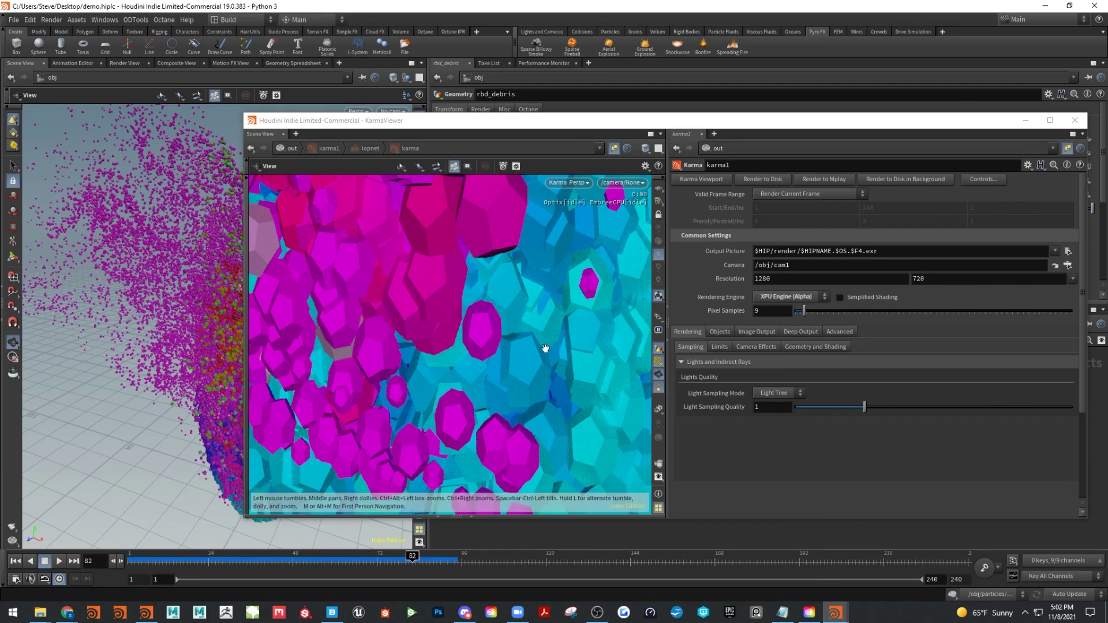
Examine the Karma-rendered particle copies from several angles and distances, and close the Karma viewer
{"action": "left_click_drag", "start_coordinate": [497, 285], "coordinate": [438, 304]}
{"action": "right_click_drag", "start_coordinate": [438, 305], "coordinate": [464, 350]}
{"action": "left_click_drag", "start_coordinate": [465, 351], "coordinate": [470, 382]}
{"action": "right_click_drag", "start_coordinate": [469, 382], "coordinate": [623, 395]}
{"action": "scroll", "coordinate": [623, 396], "scroll_direction": "up", "scroll_amount": 10}
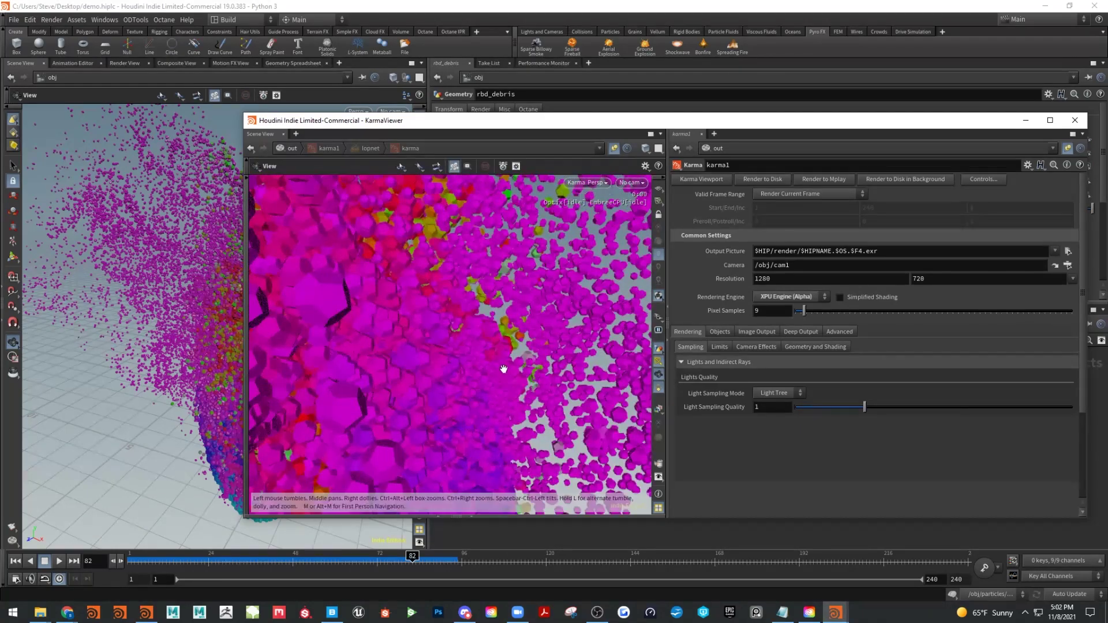
{"action": "left_click_drag", "start_coordinate": [502, 338], "coordinate": [492, 379]}
{"action": "left_click", "coordinate": [1074, 120]}
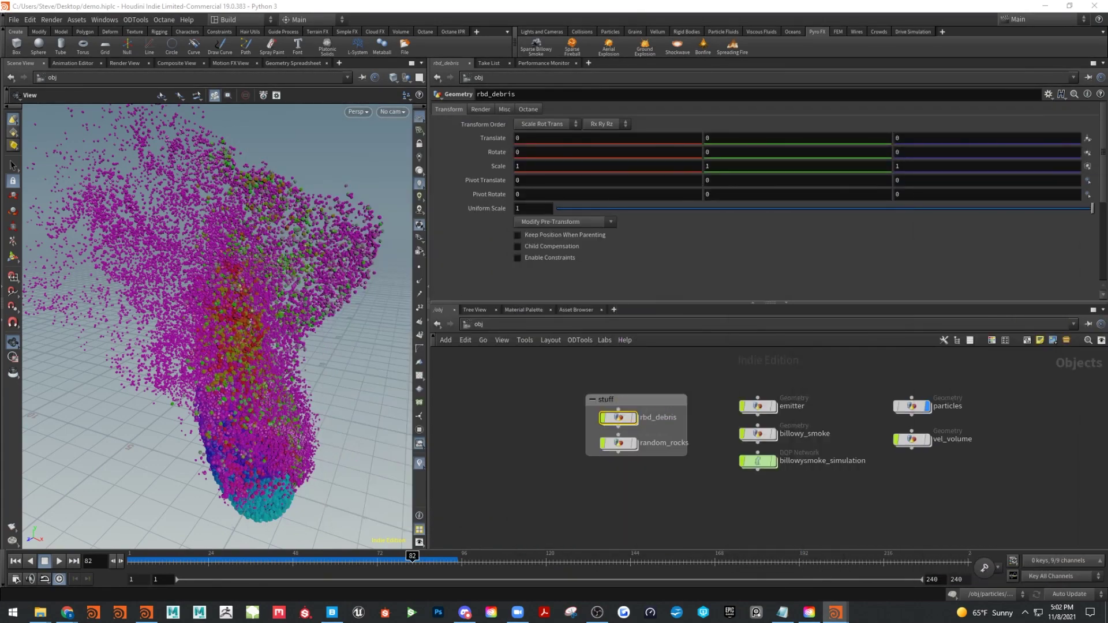
Add an environment light to the scene
{"action": "left_click", "coordinate": [878, 504]}
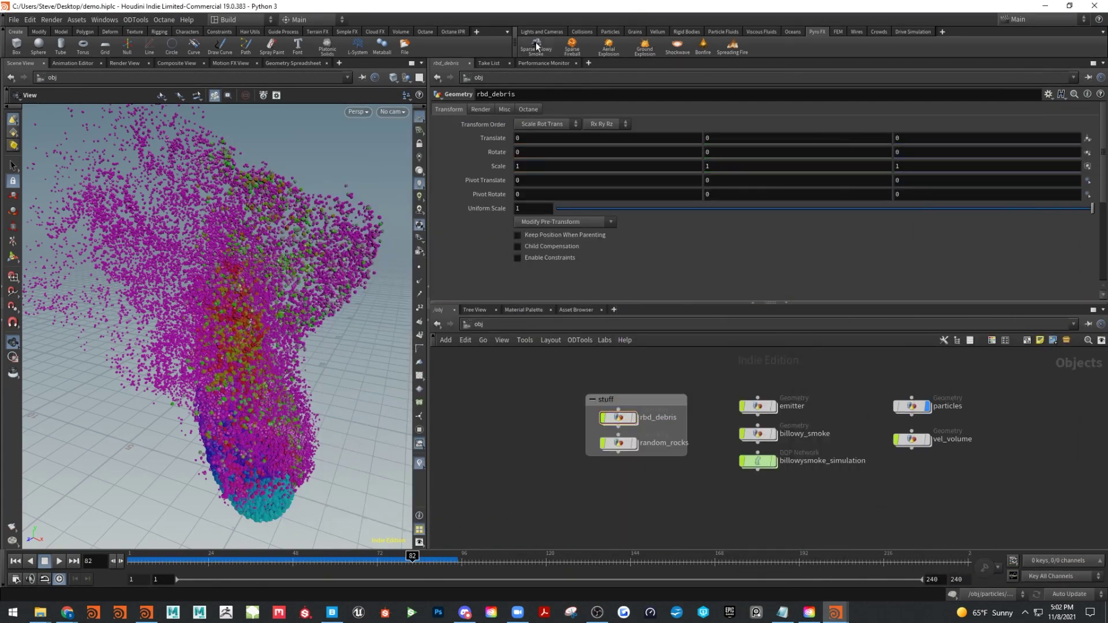
{"action": "left_click", "coordinate": [553, 32]}
{"action": "left_click", "coordinate": [738, 50]}
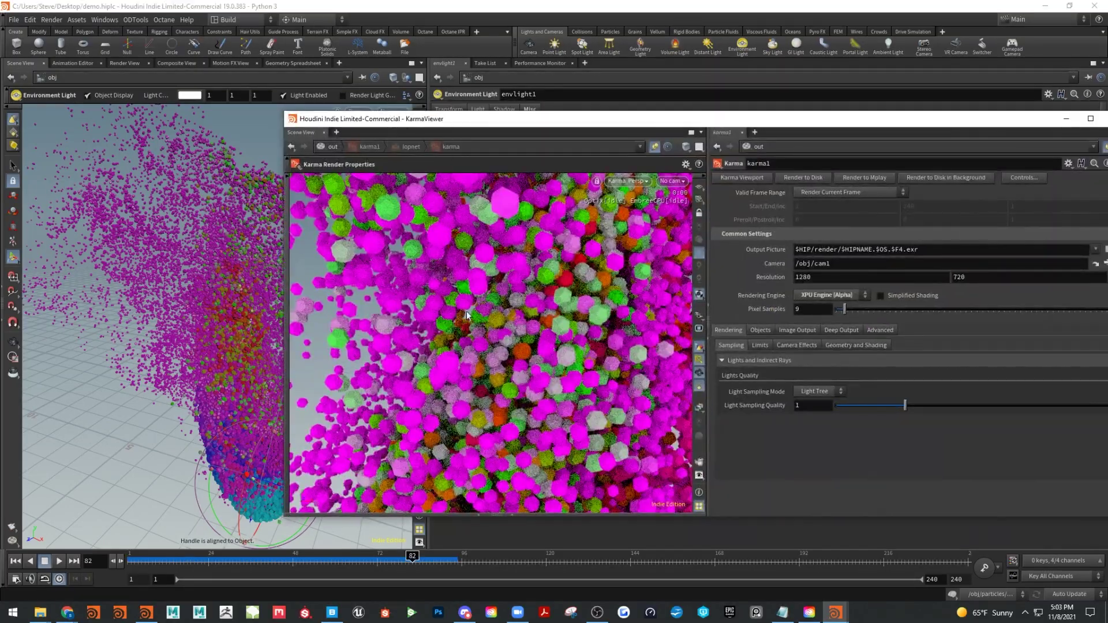
Examine the environment-lit Karma render of the particle copies from different angles
{"action": "key", "text": "Escape"}
{"action": "left_click_drag", "start_coordinate": [466, 315], "coordinate": [558, 348]}
{"action": "key", "text": "Escape"}
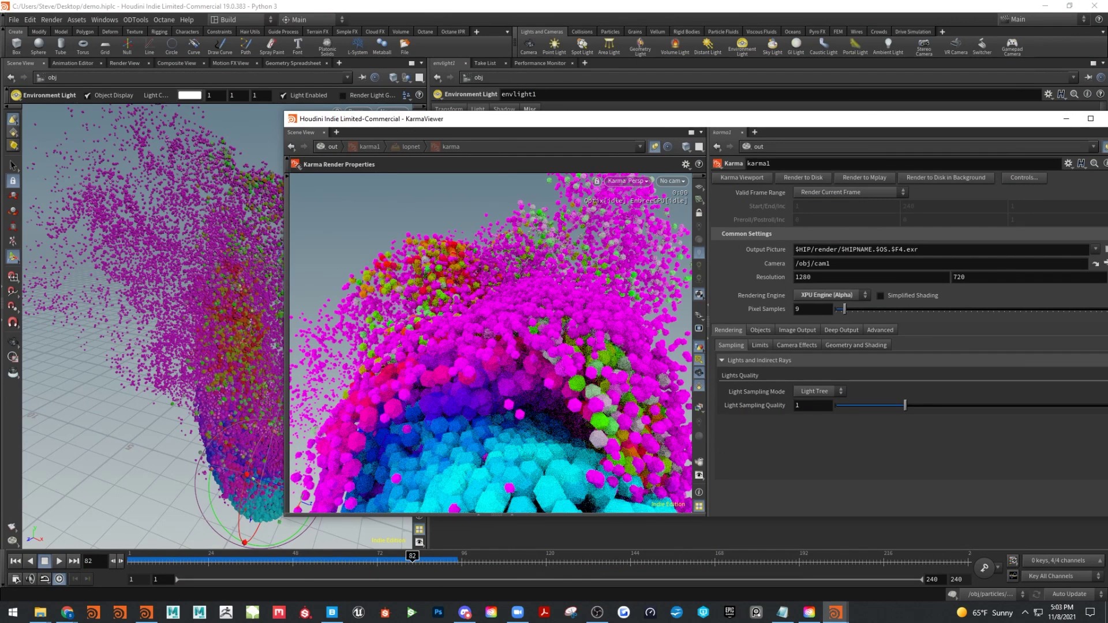
{"action": "key", "text": "alt+Tab"}
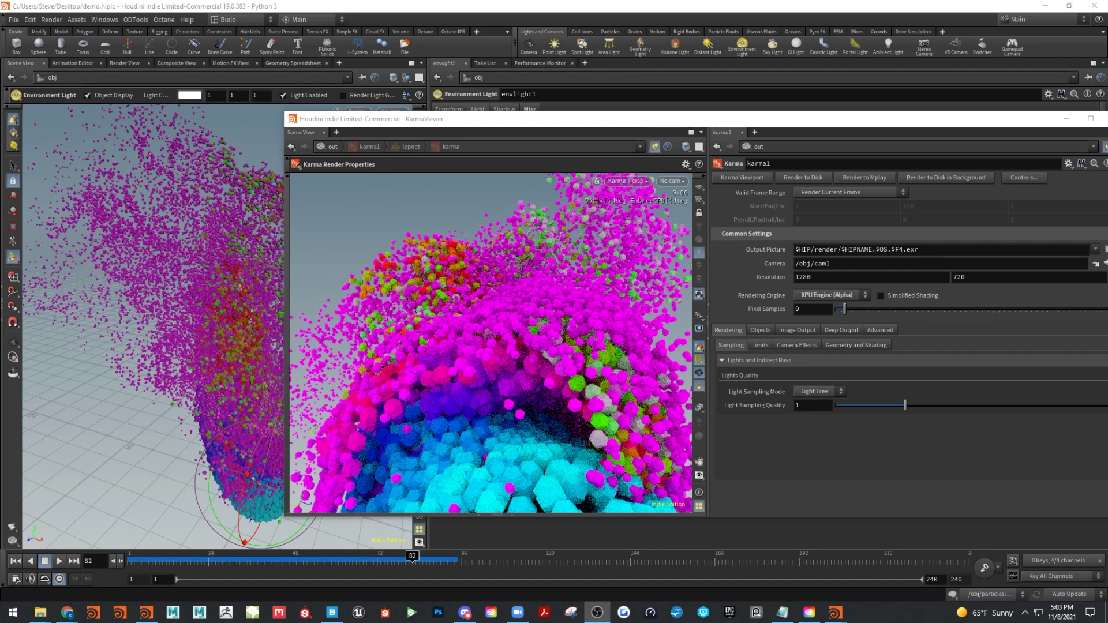